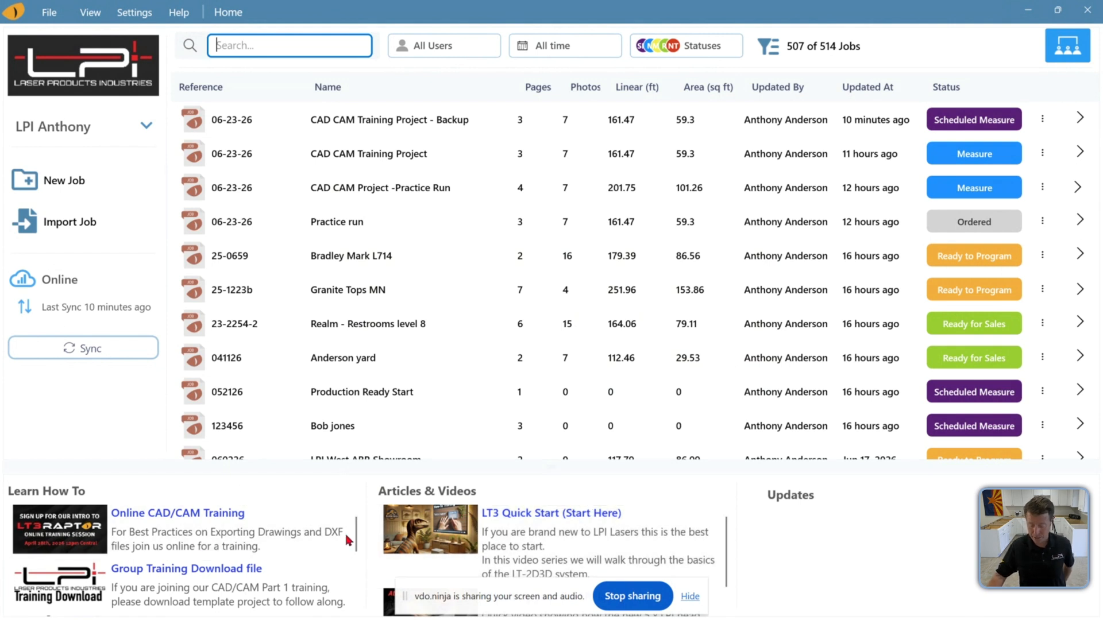
left_click(1072, 53)
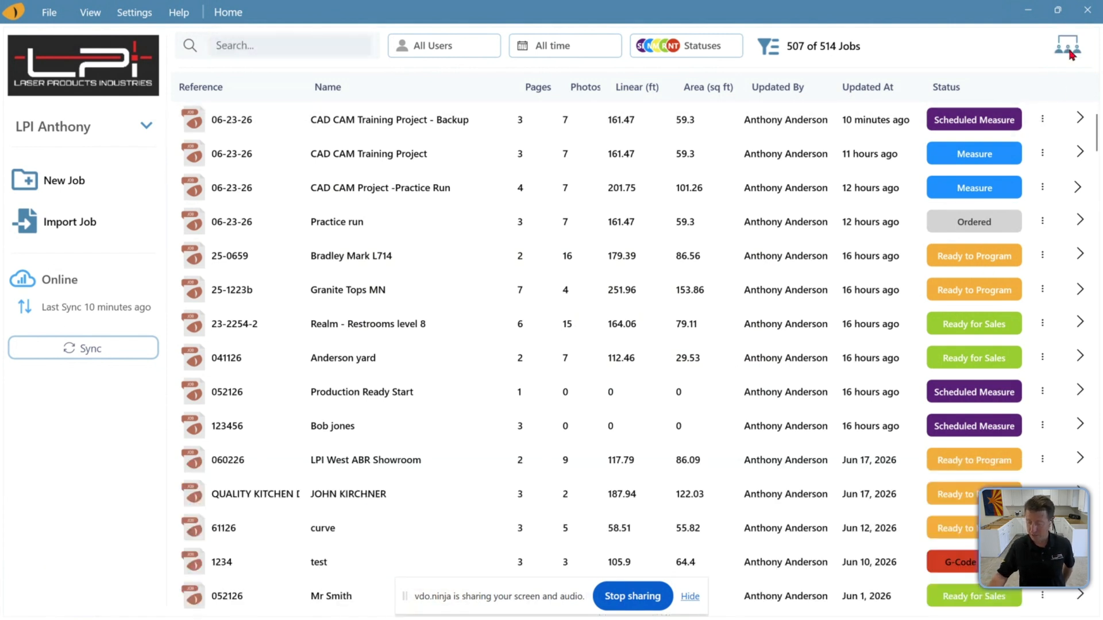
left_click(1067, 41)
left_click(1066, 42)
left_click(1067, 41)
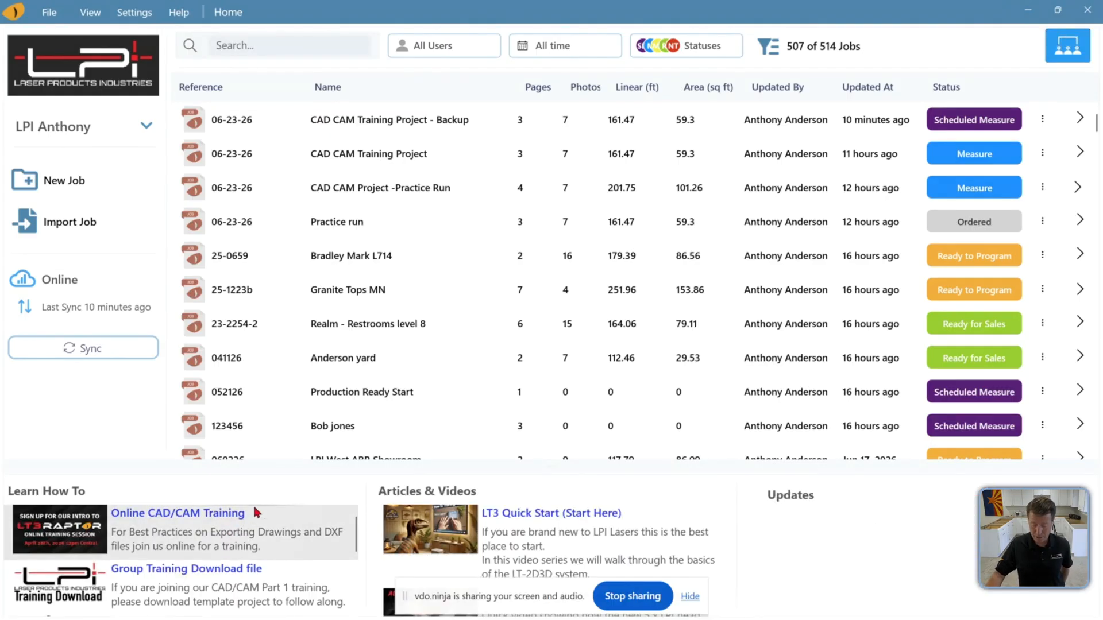
Open the Group Training Download file link in the browser and close its tab
left_click(178, 585)
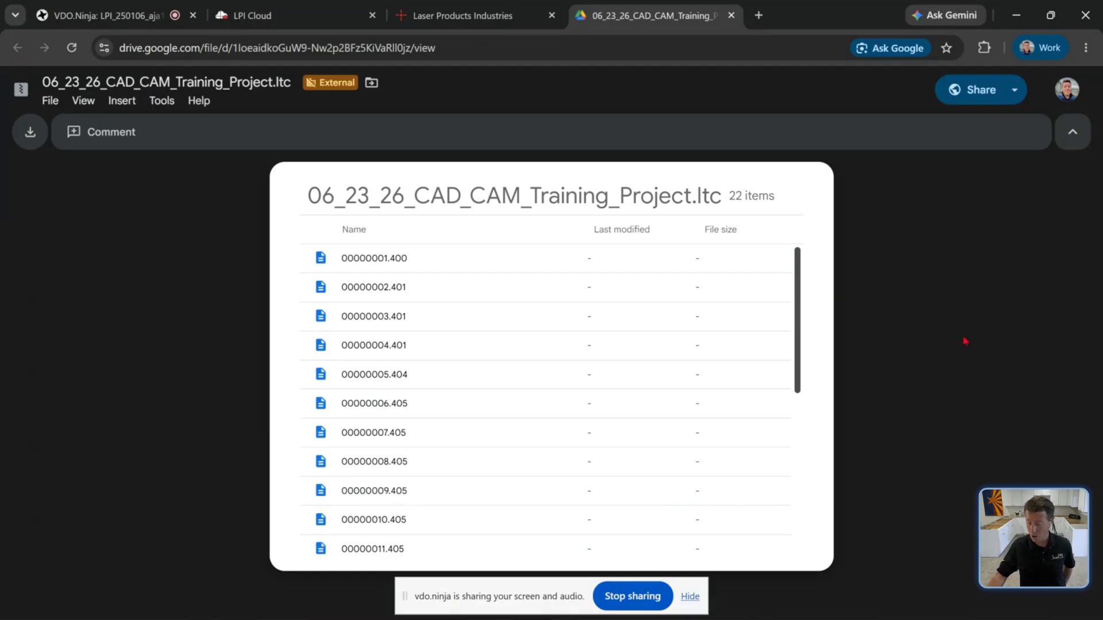
left_click(730, 15)
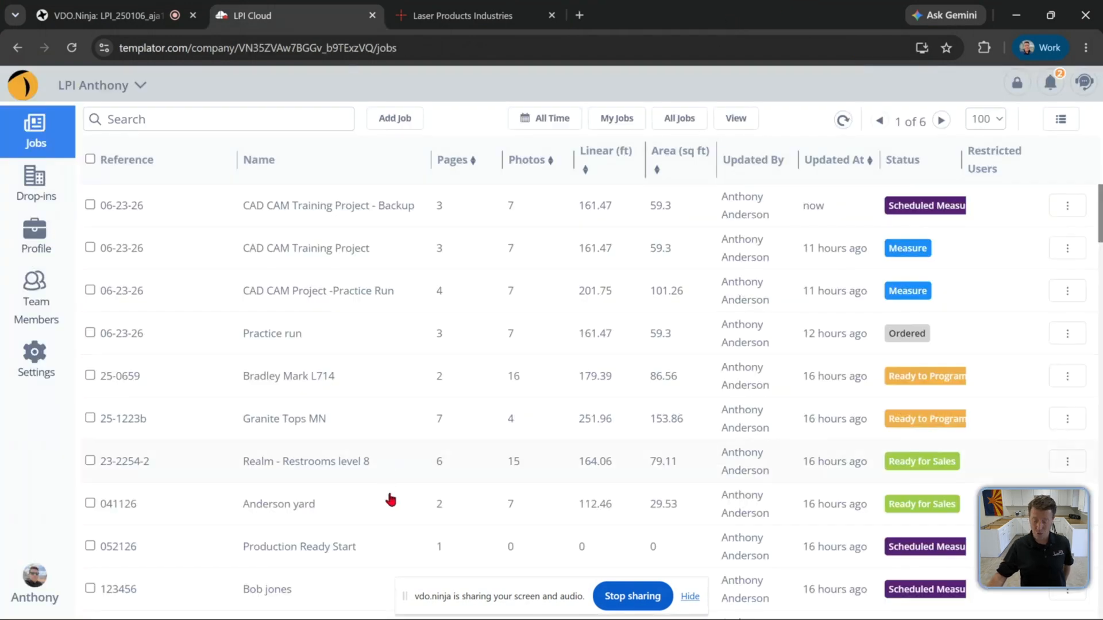
Switch back to the templating app and open the CAD CAM Training Project job
mouse_move(448, 617)
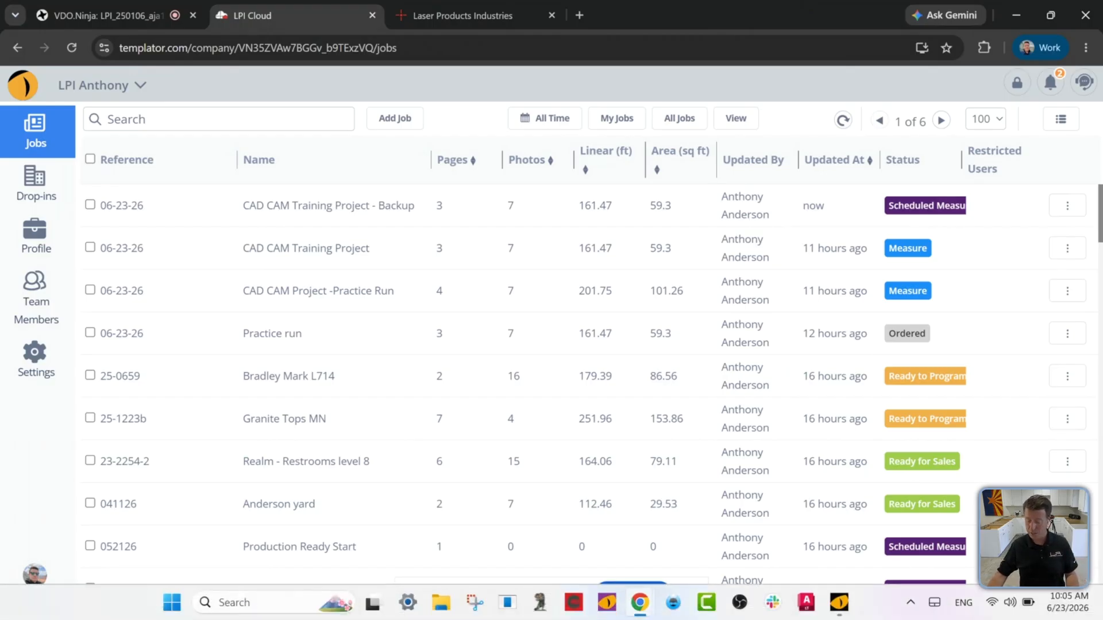
mouse_move(645, 613)
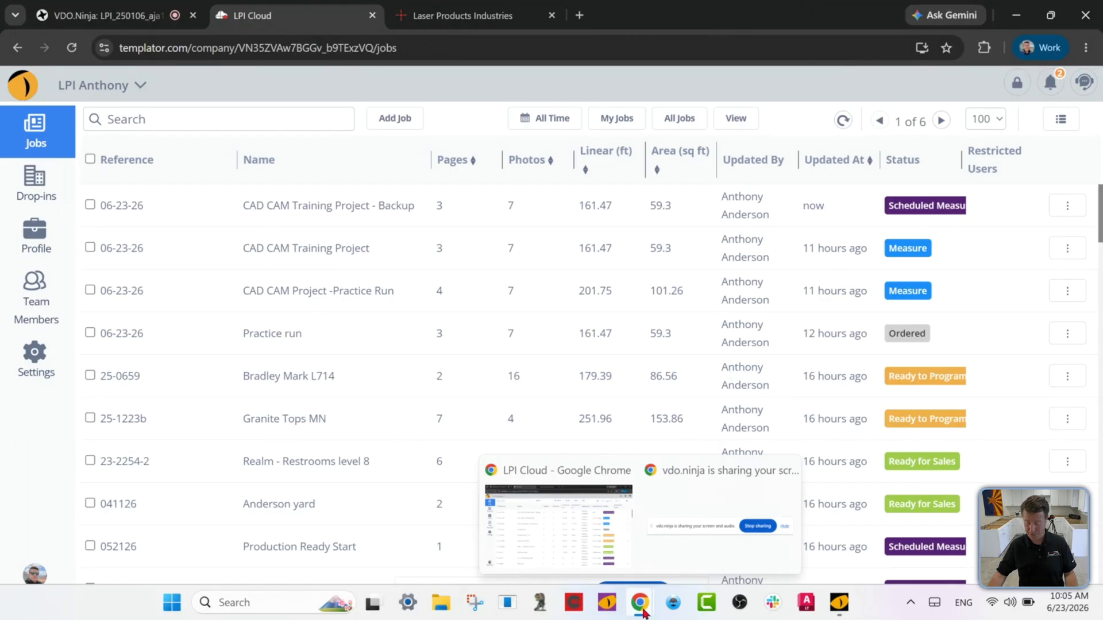
left_click(837, 614)
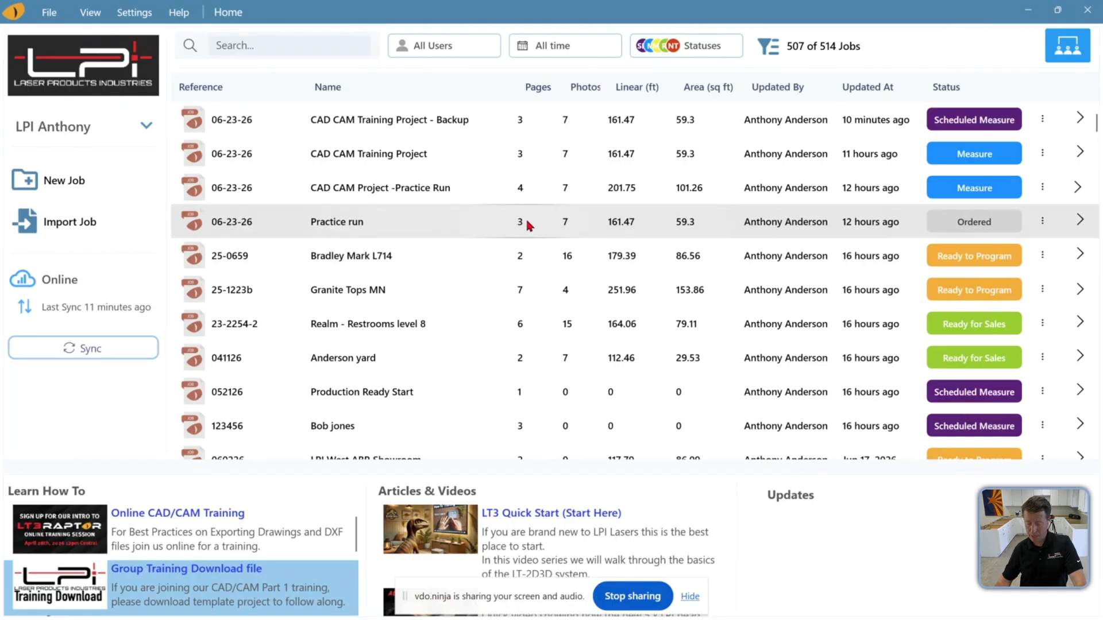
left_click(437, 155)
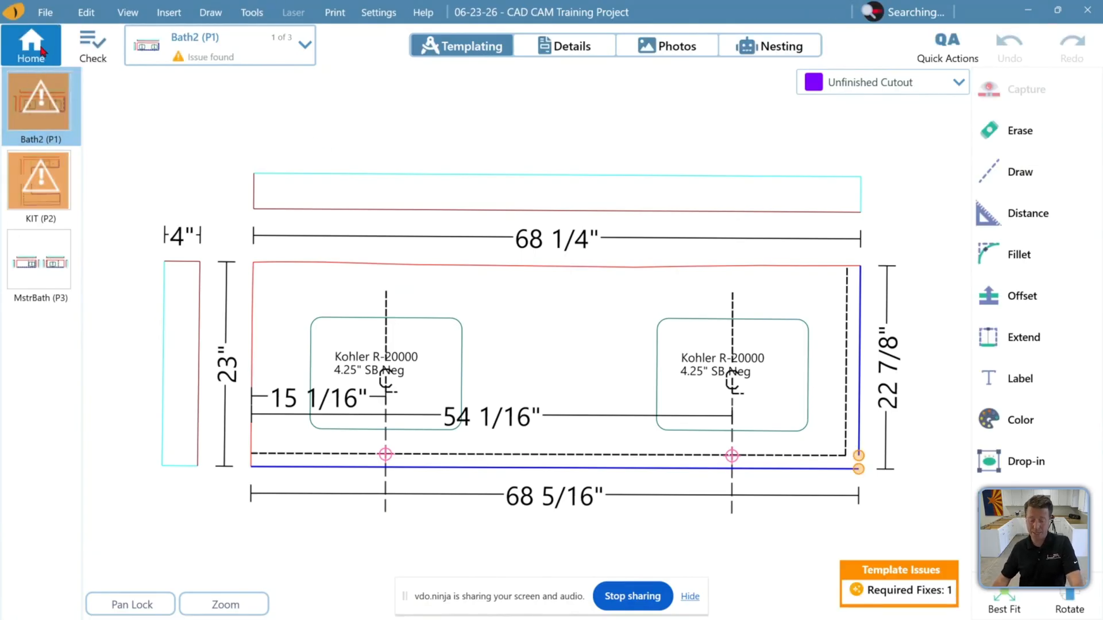
Hide the page bar and then restore it
left_click(128, 12)
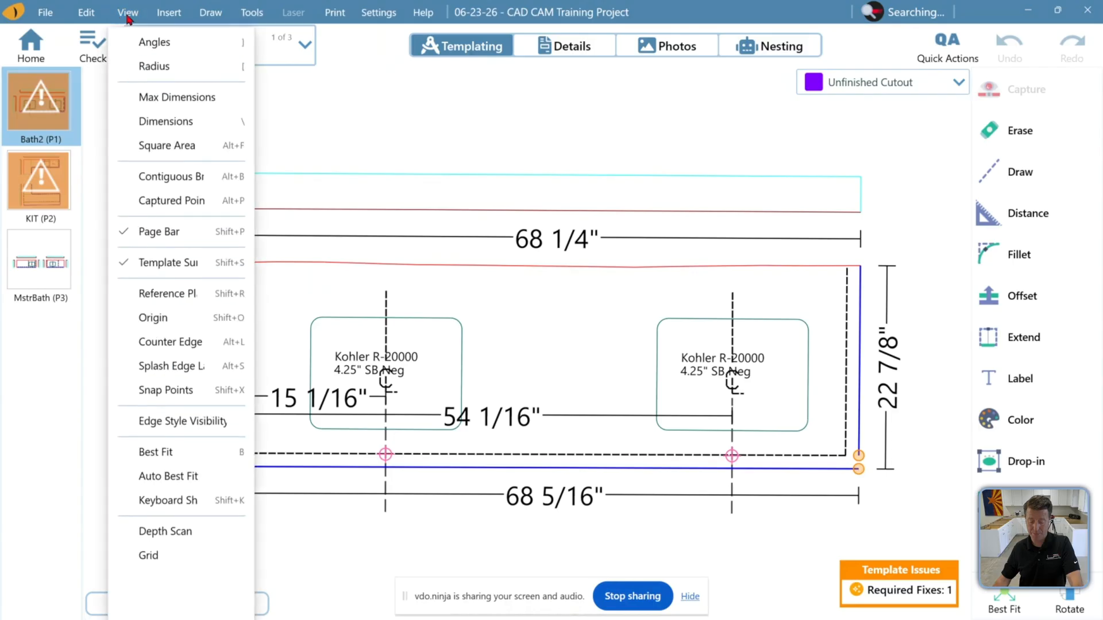
left_click(149, 243)
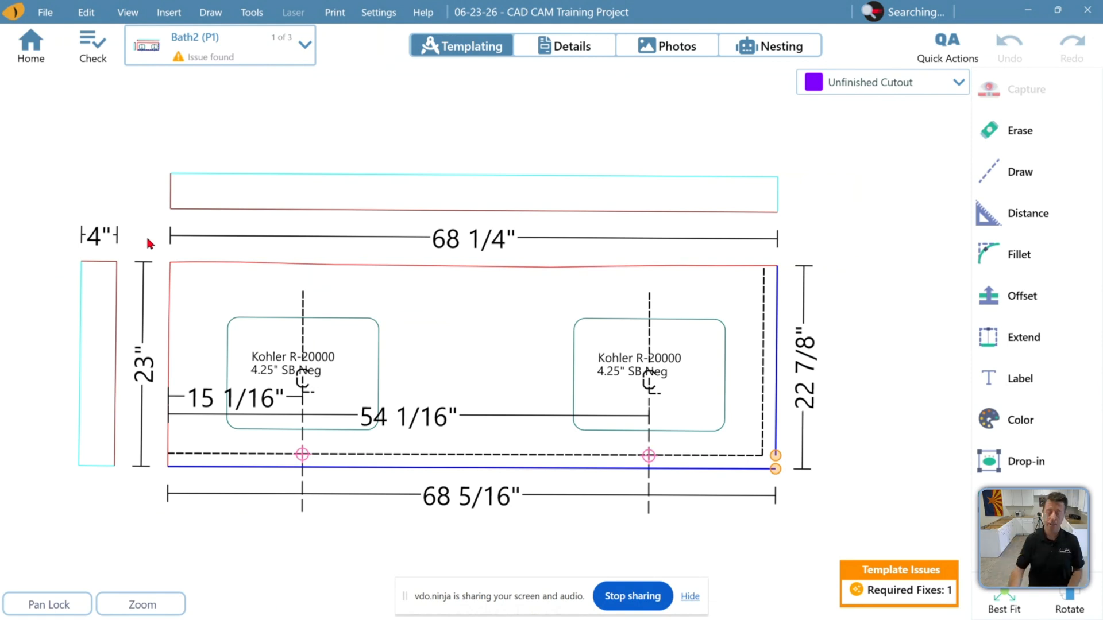
left_click(132, 20)
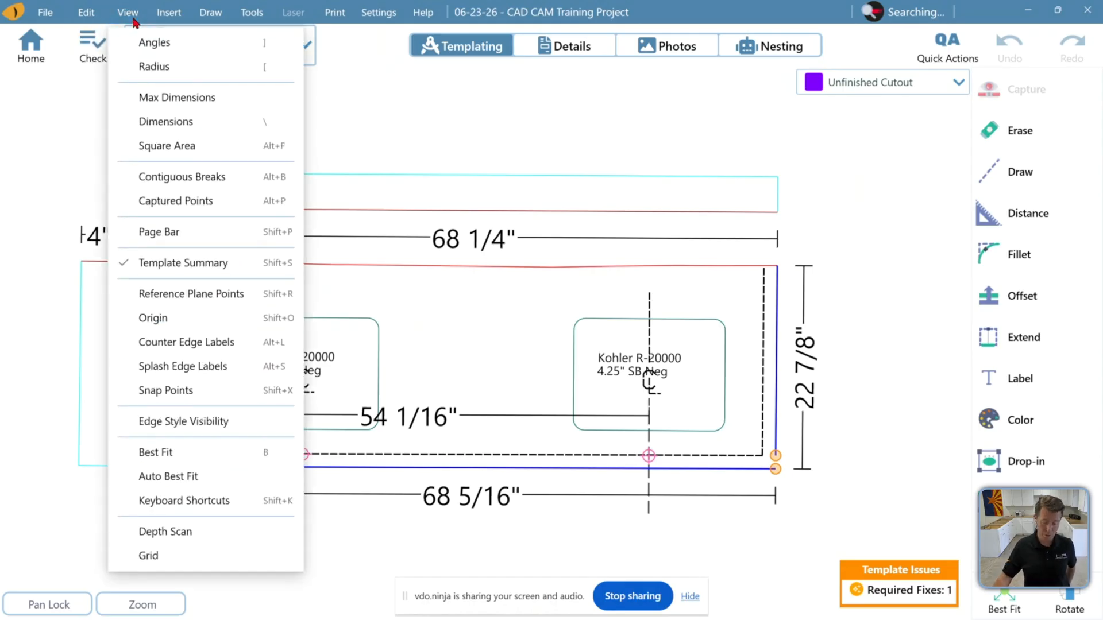
left_click(253, 235)
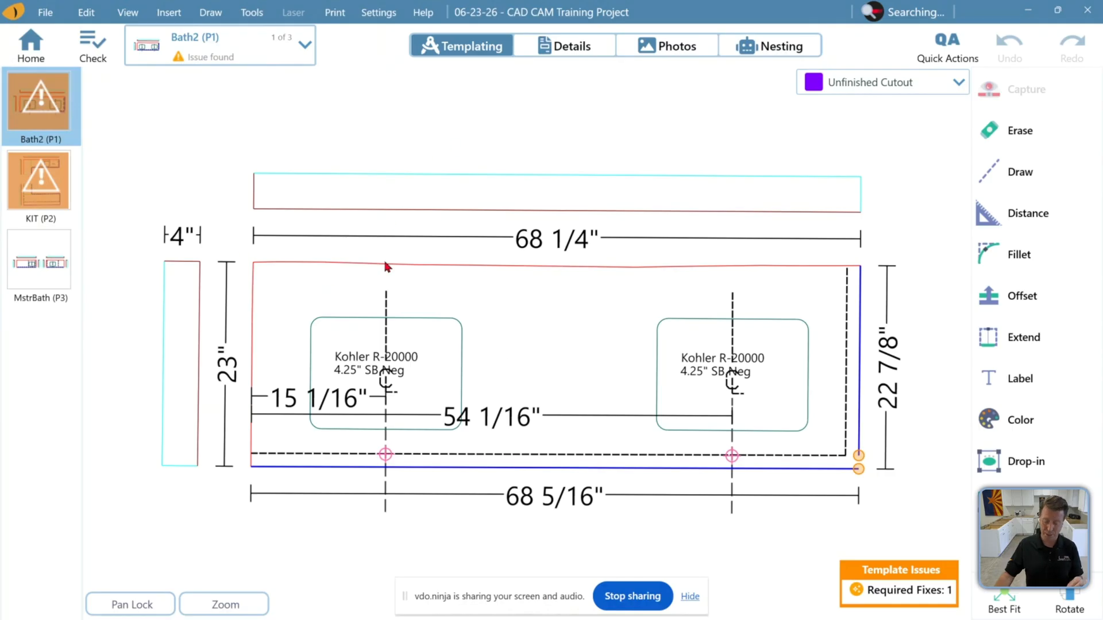
Open the job pages list and close it again
left_click(277, 58)
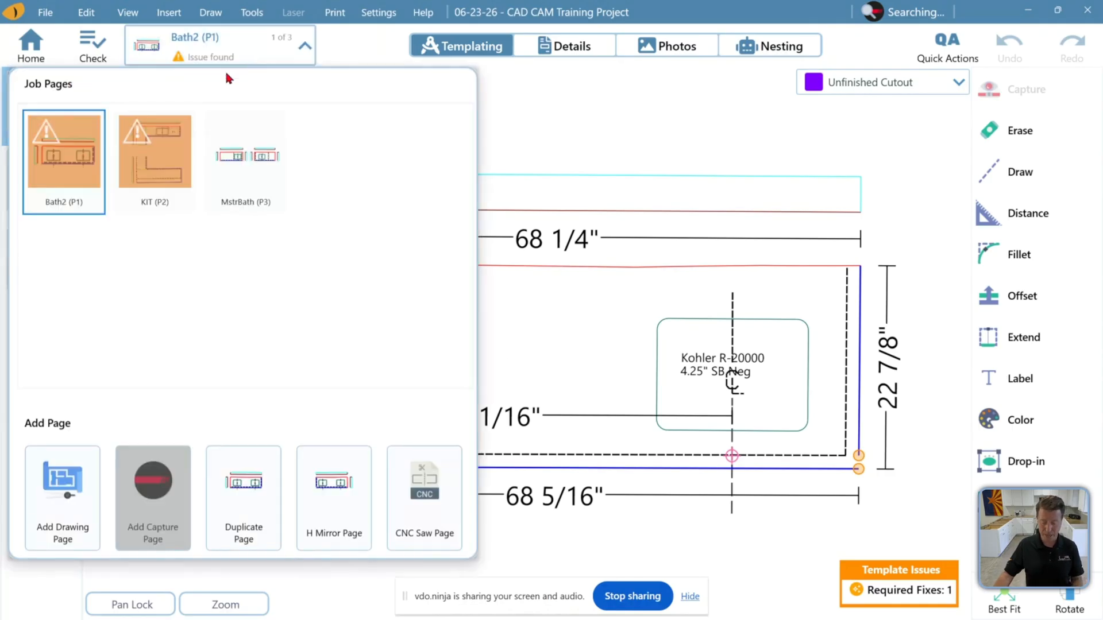
left_click(356, 54)
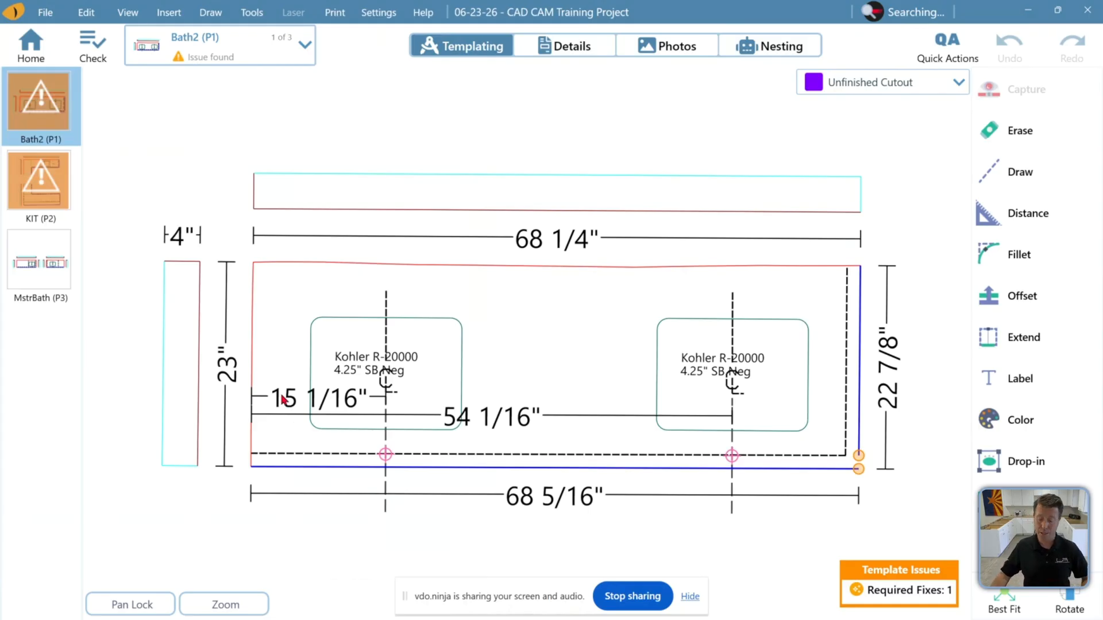
Open the job details and review the job properties, account and job info fields
left_click(585, 44)
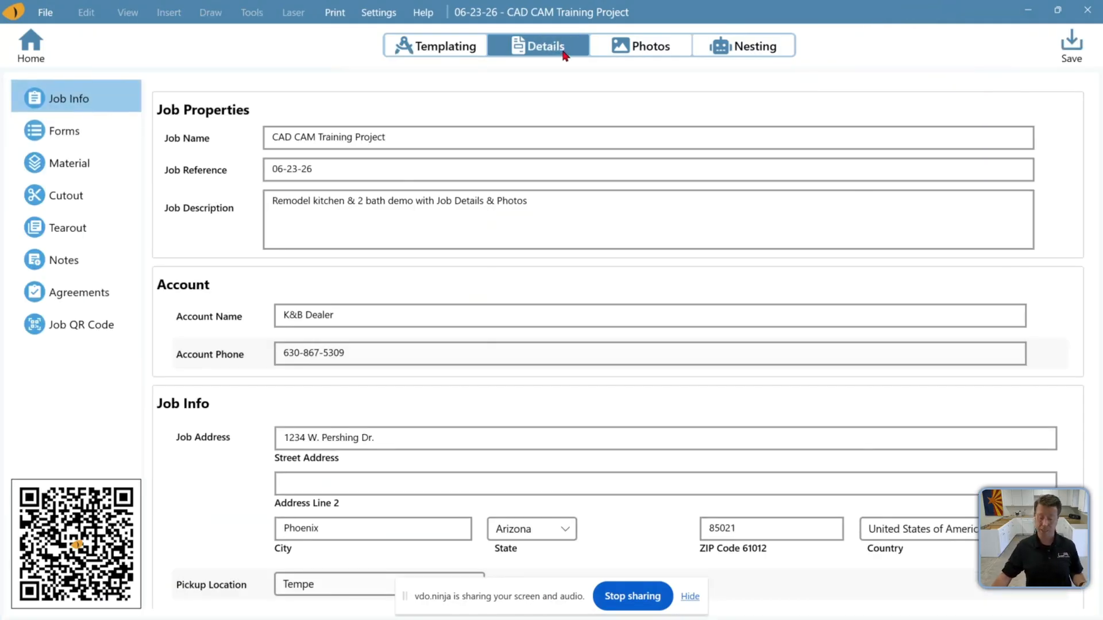
left_click(410, 137)
left_click(387, 172)
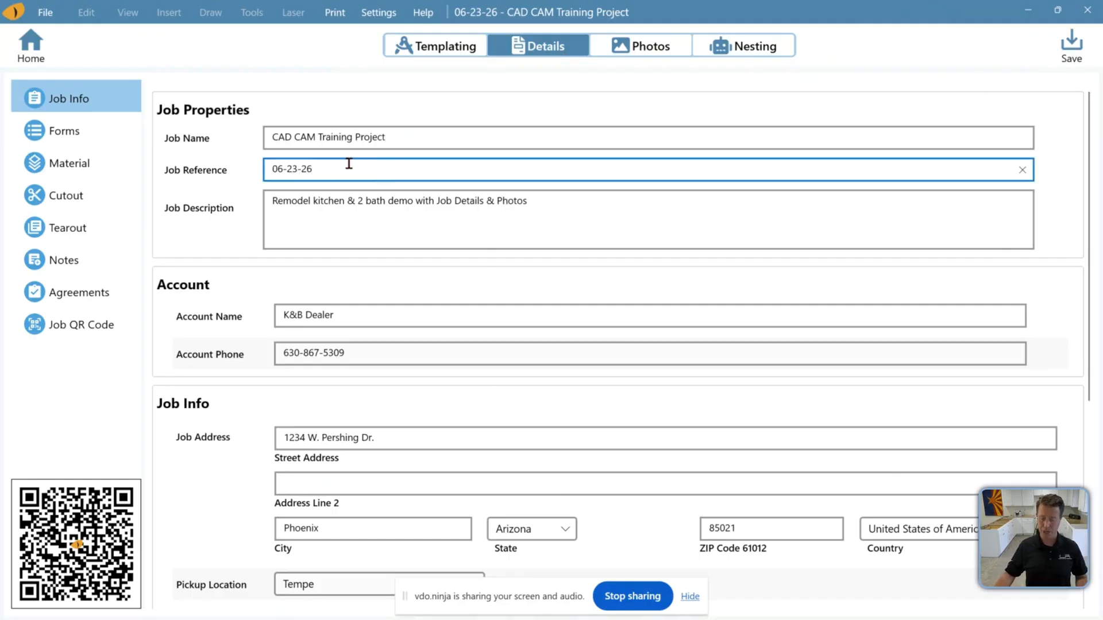
scroll(373, 277, "down", 2)
scroll(336, 298, "down", 3)
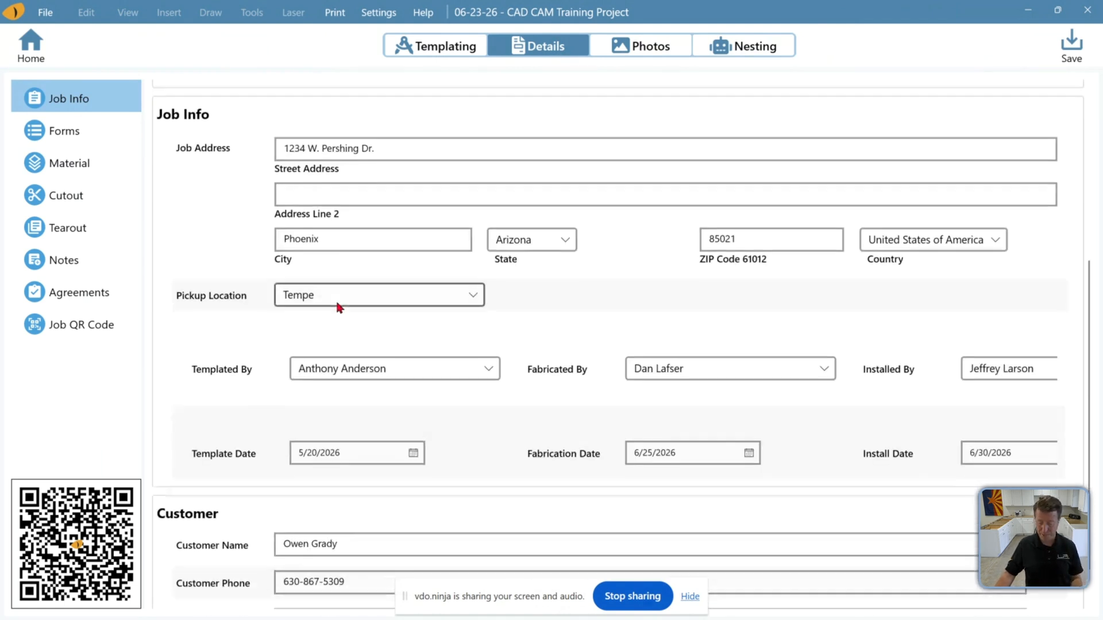
scroll(336, 299, "up", 2)
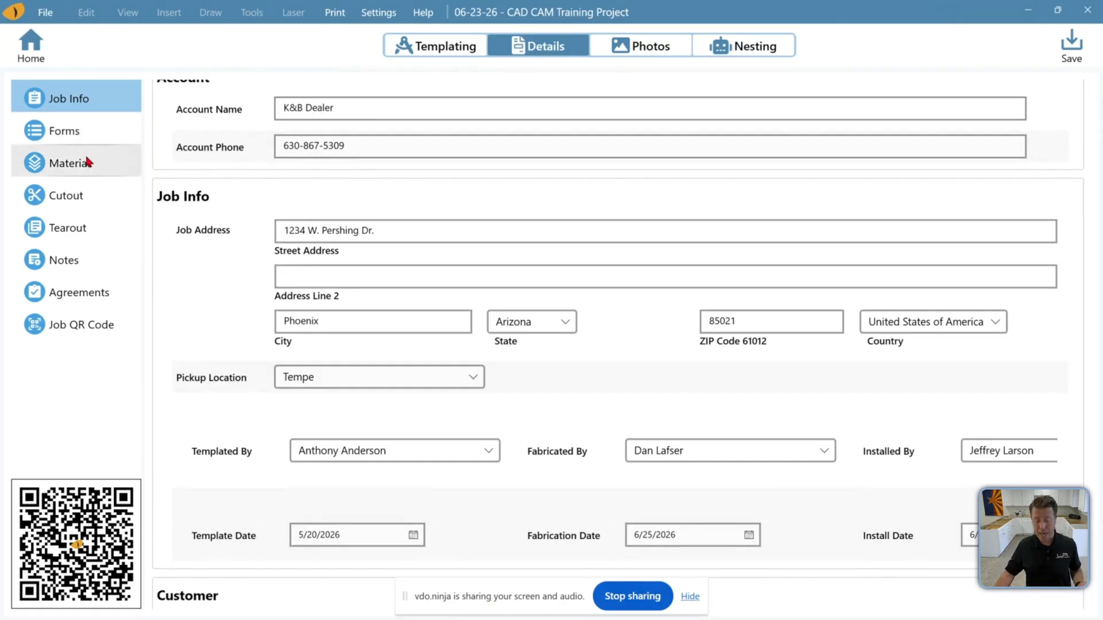
Add a new material entry and associate it with the Bath2, KIT and MstrBath pages
left_click(107, 126)
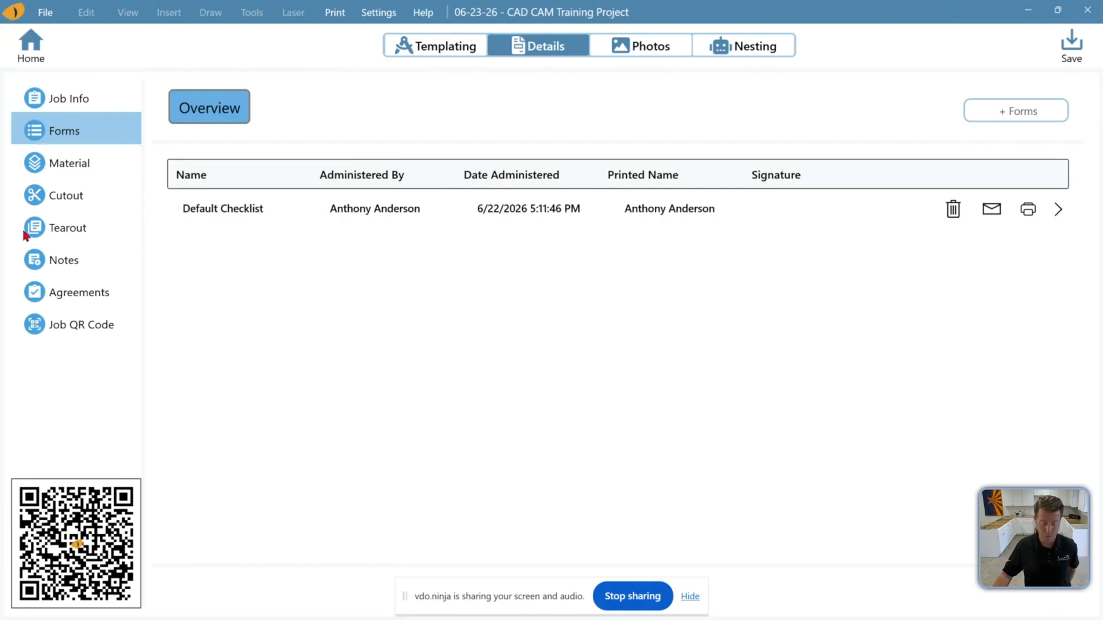
left_click(64, 174)
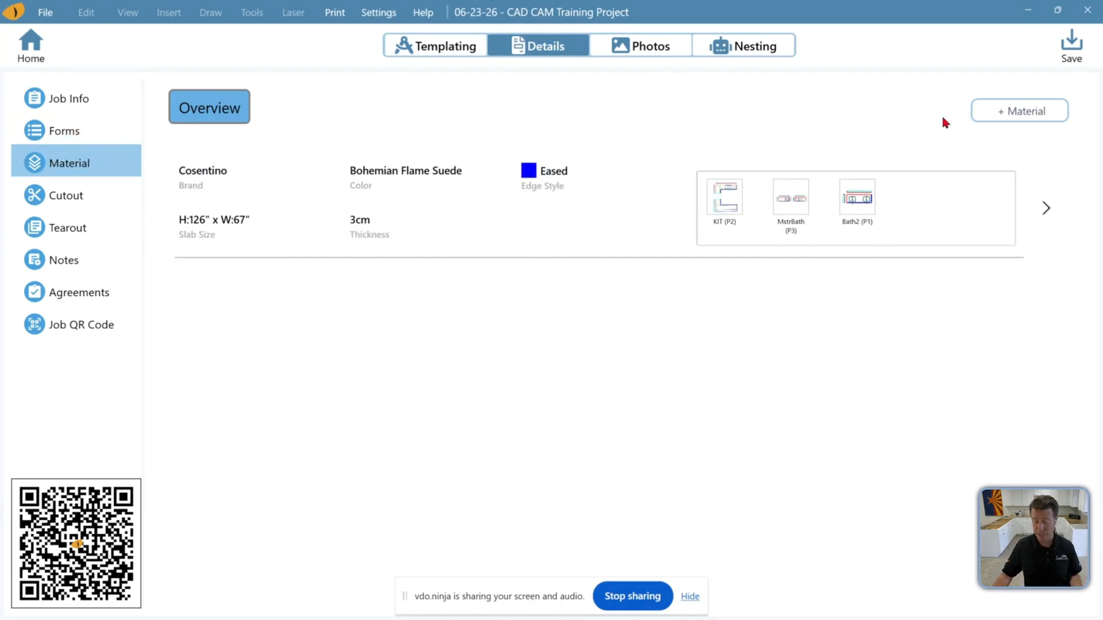
left_click(1010, 117)
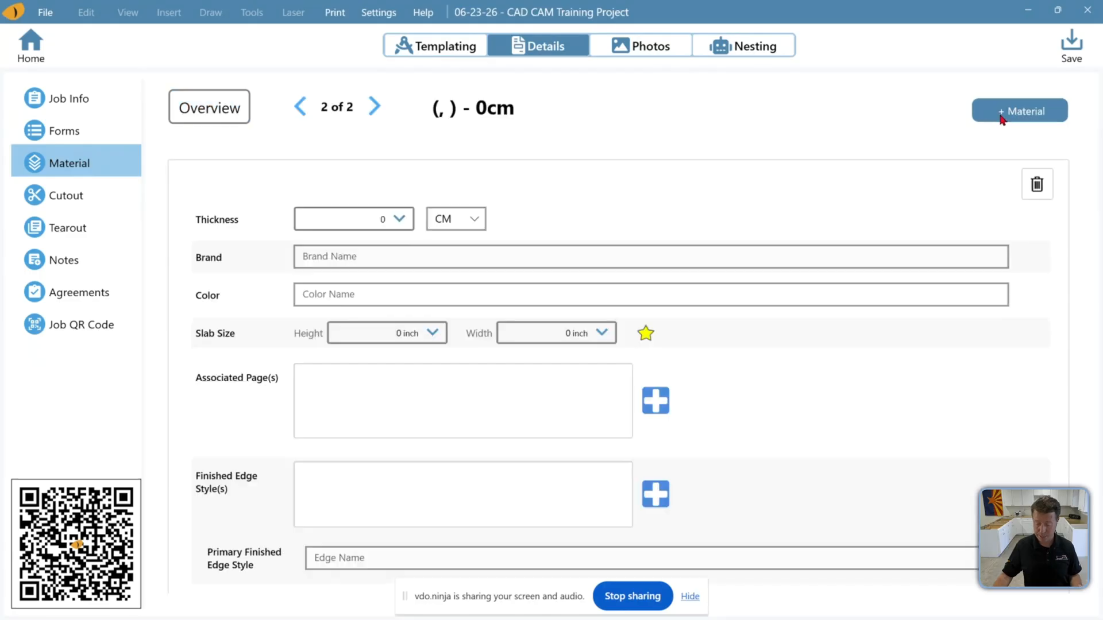
left_click(354, 295)
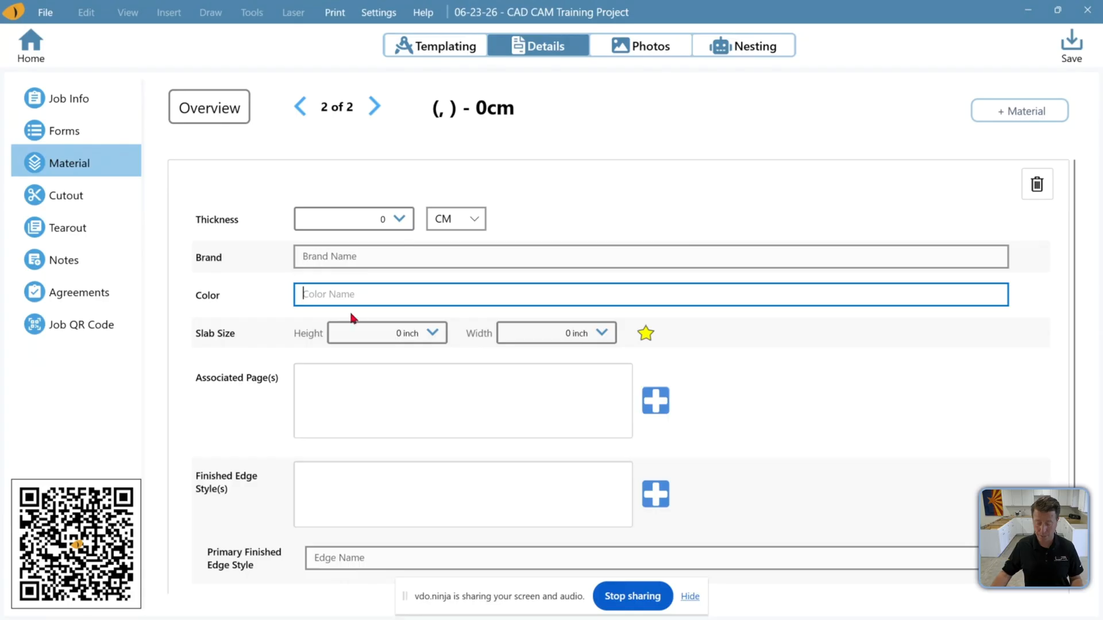
left_click(656, 400)
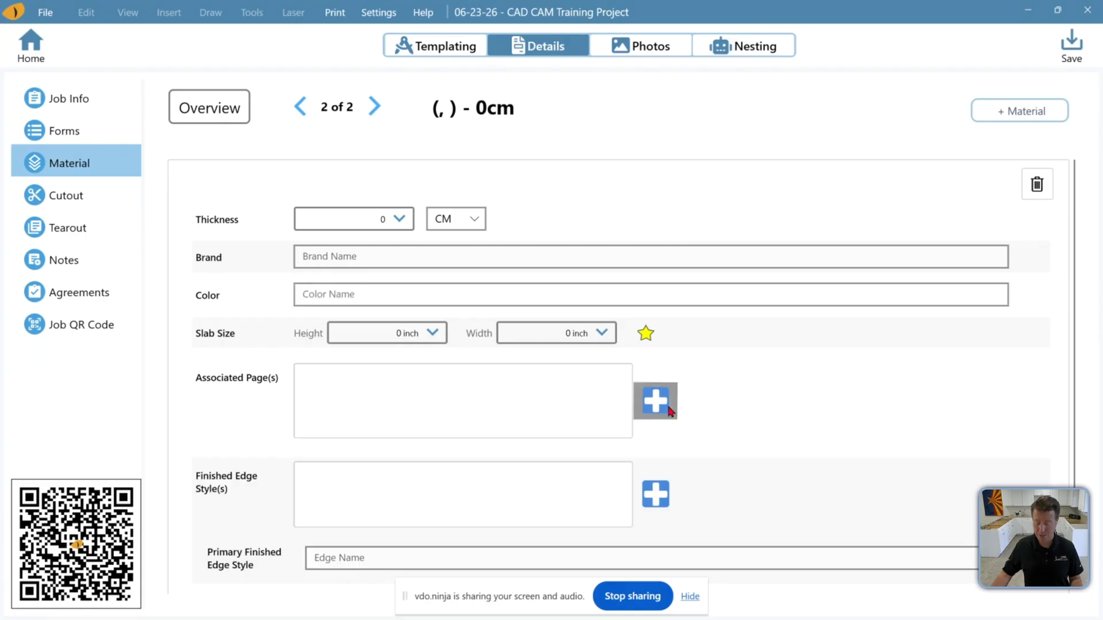
left_click(510, 159)
left_click(577, 146)
left_click(643, 138)
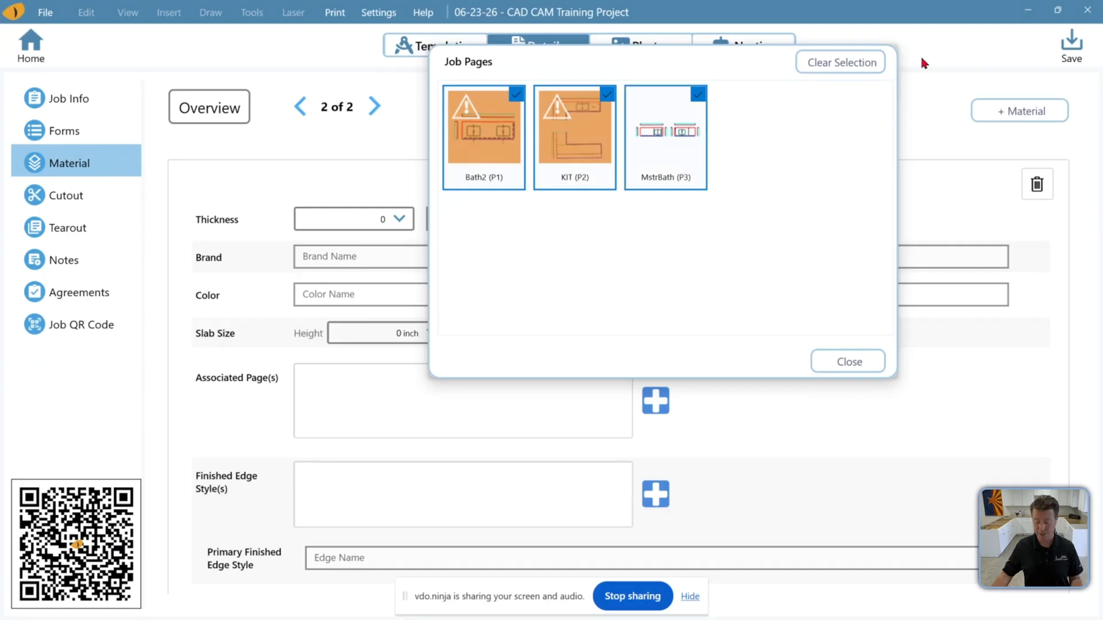
left_click(850, 361)
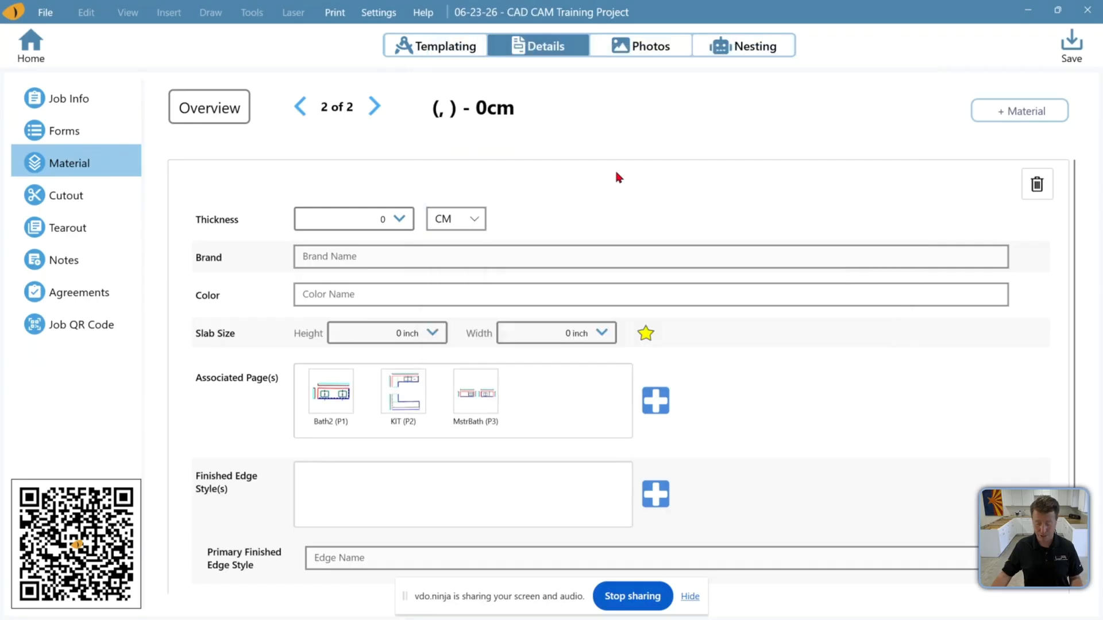
Return to the materials overview and open the Cosentino Bohemian Flame Suede material's details
left_click(219, 115)
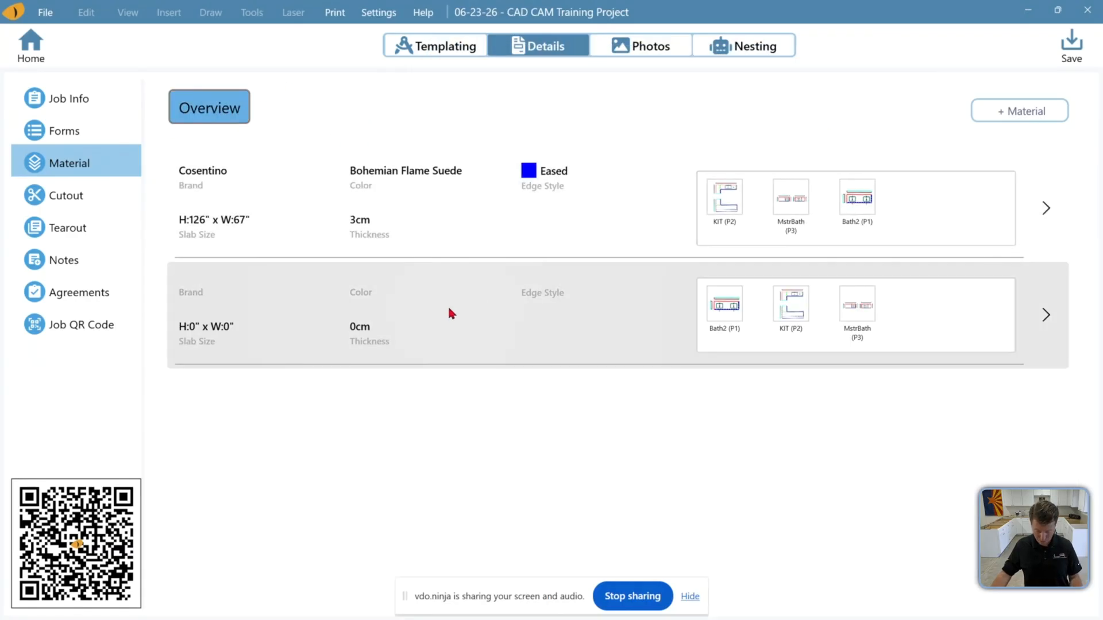
left_click(602, 231)
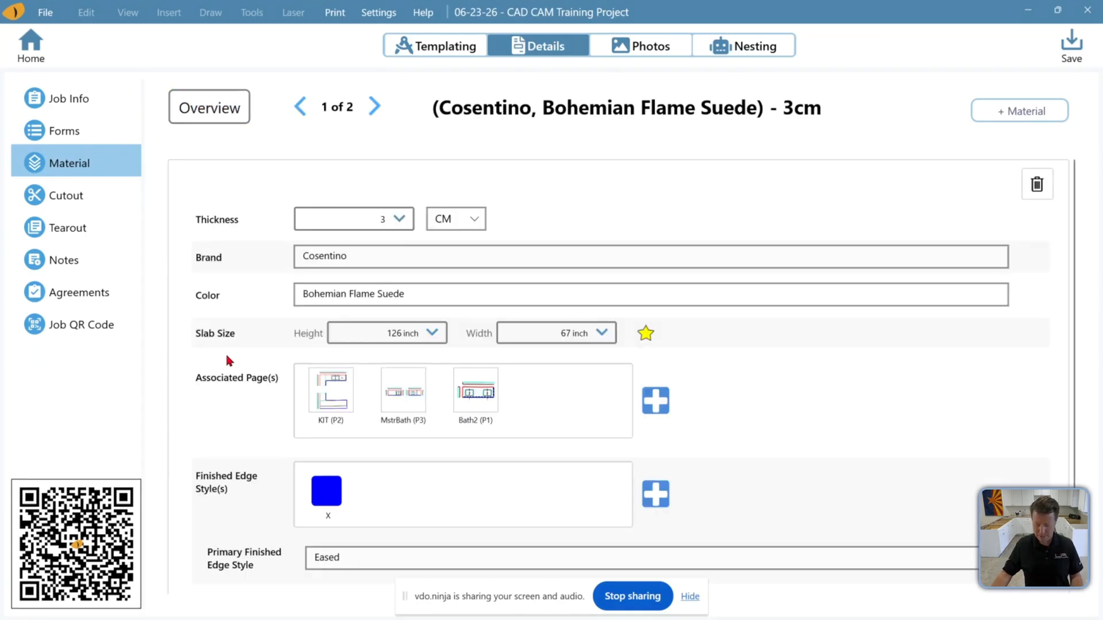
left_click(402, 294)
left_click_drag(378, 296, 274, 295)
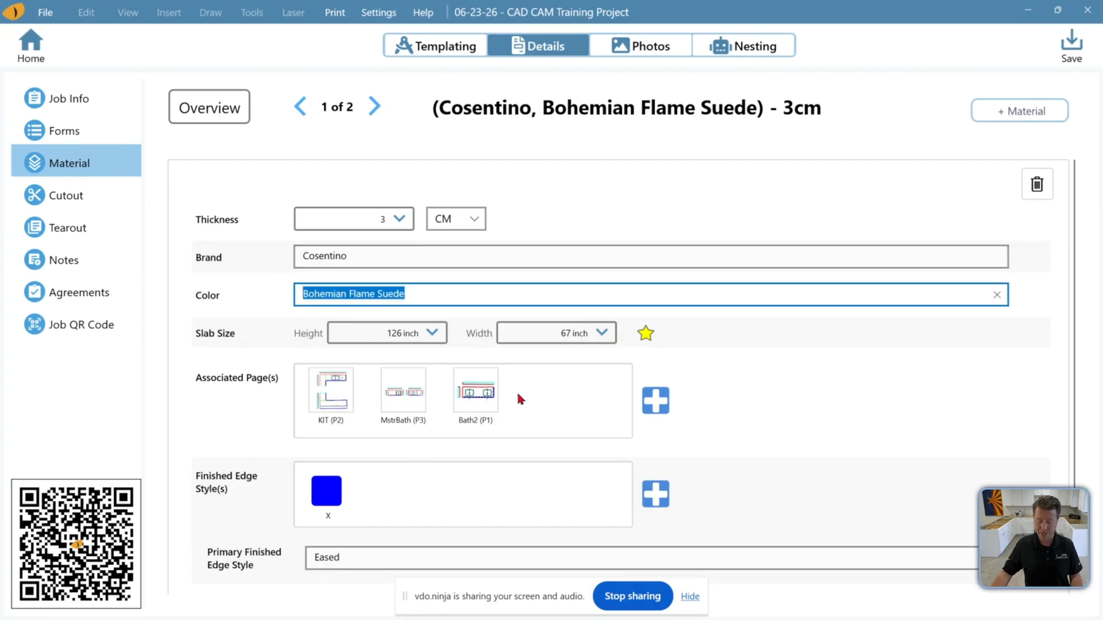
scroll(630, 402, "down", 2)
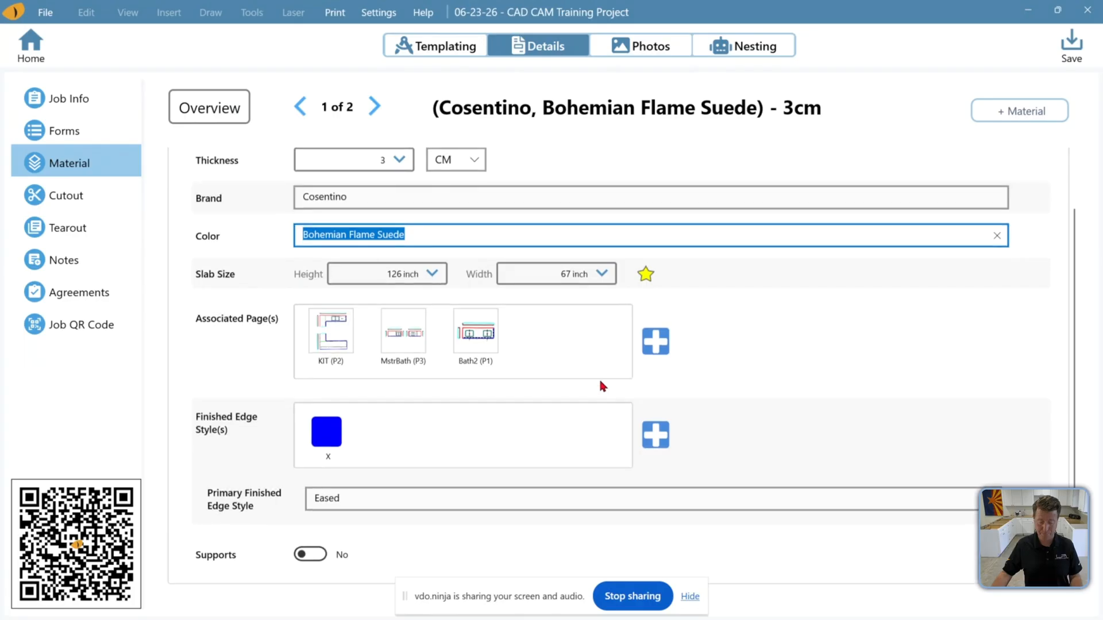
Open the Kohler 20000 sink cutout's details in the Cutout section
left_click(87, 199)
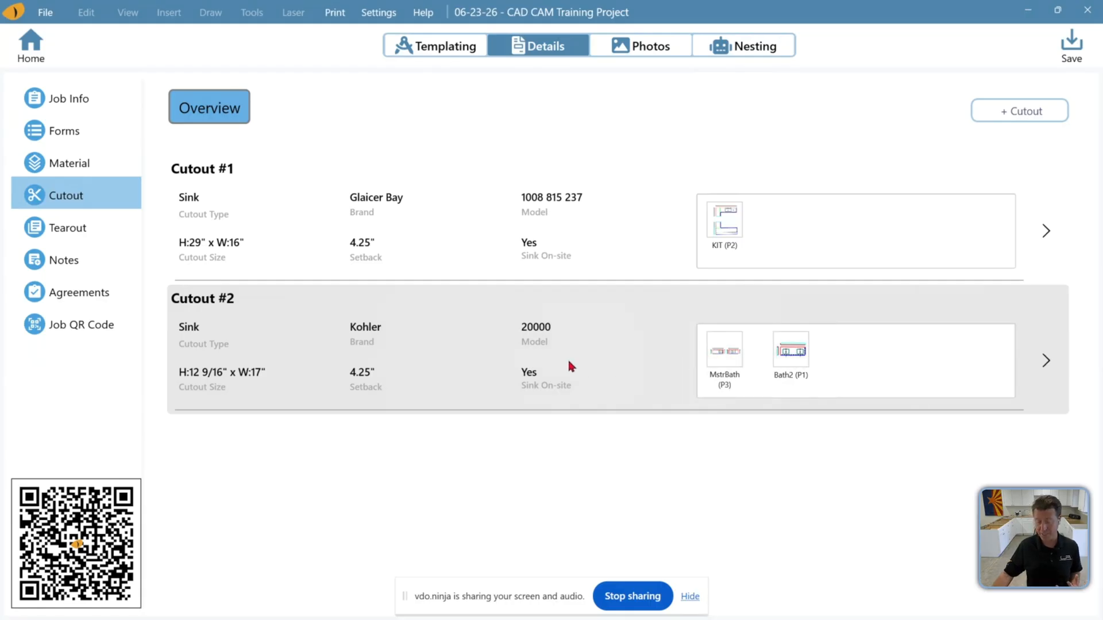
left_click(1046, 360)
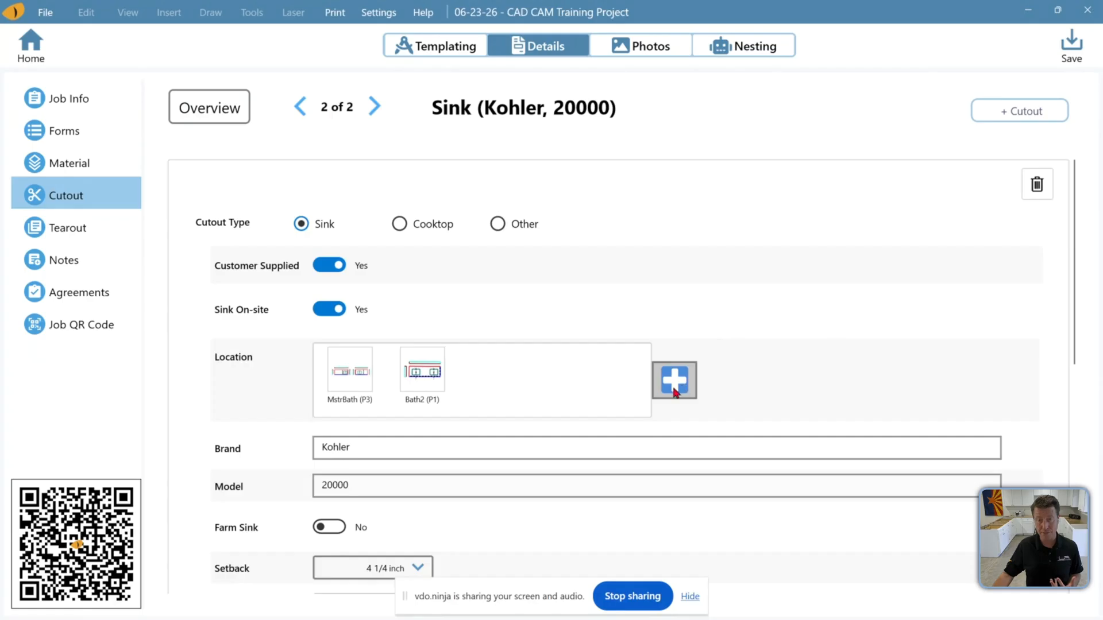
Review the tearout, notes and agreements sections, then return to the templating view
left_click(83, 240)
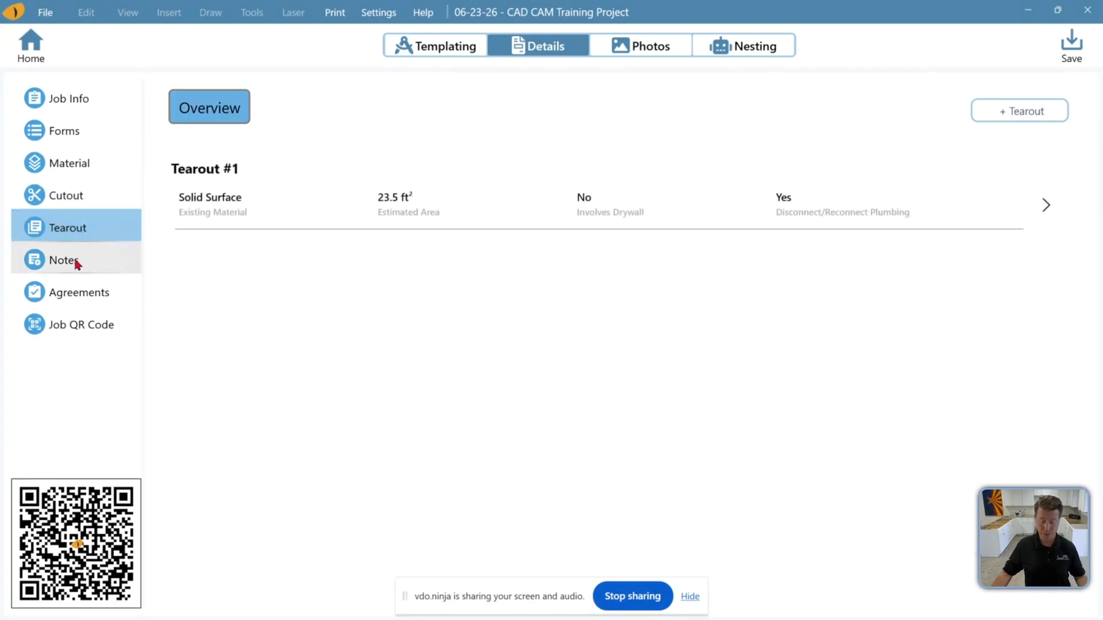
left_click(78, 264)
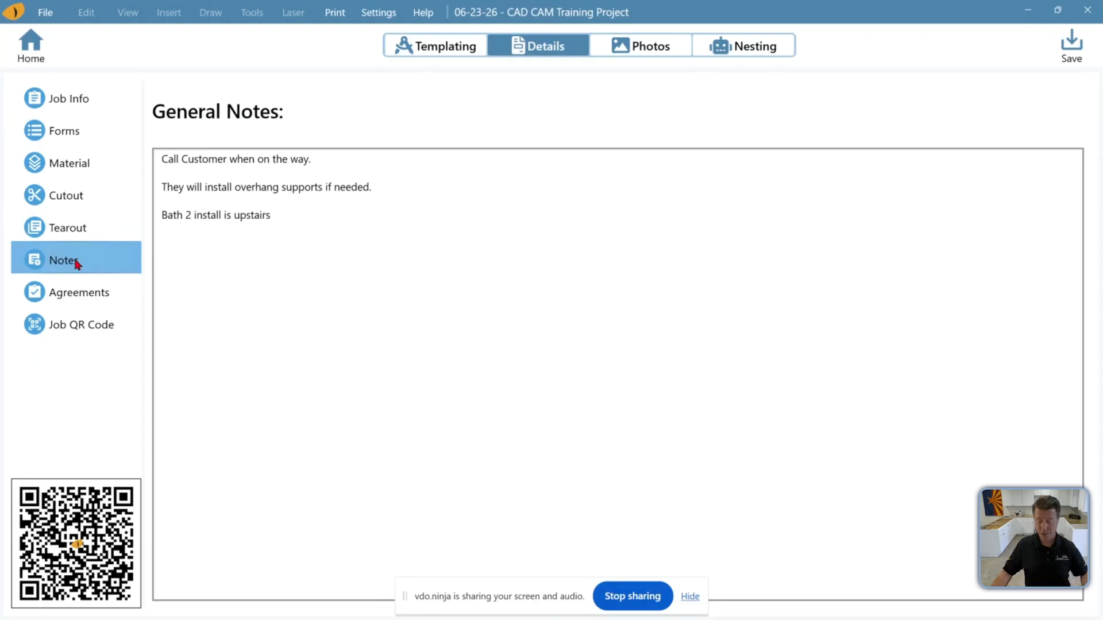
left_click(78, 293)
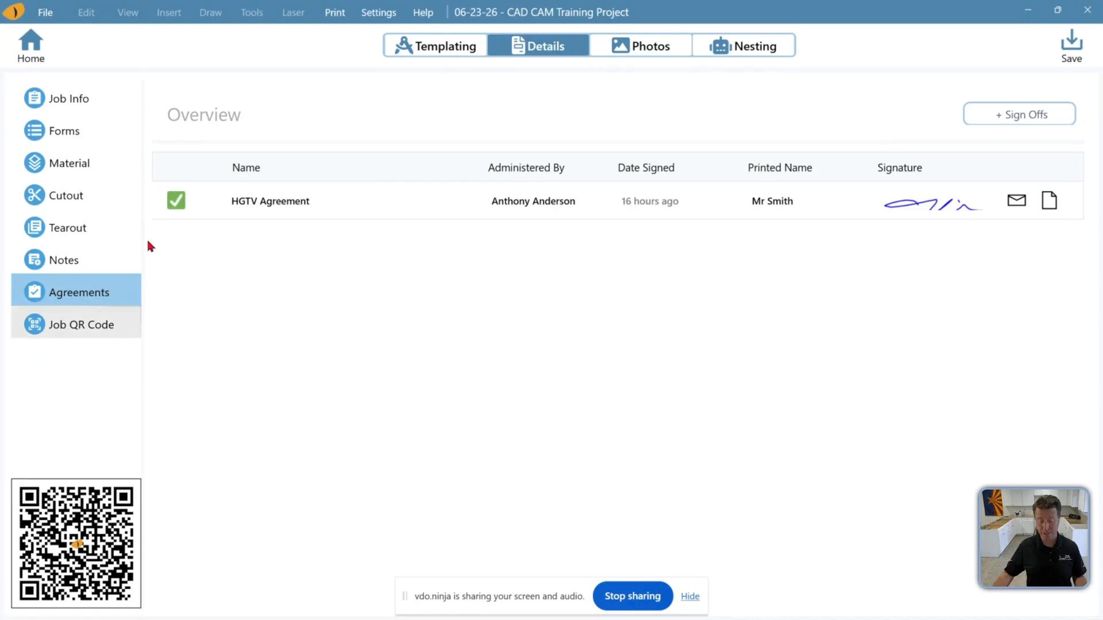
left_click(438, 50)
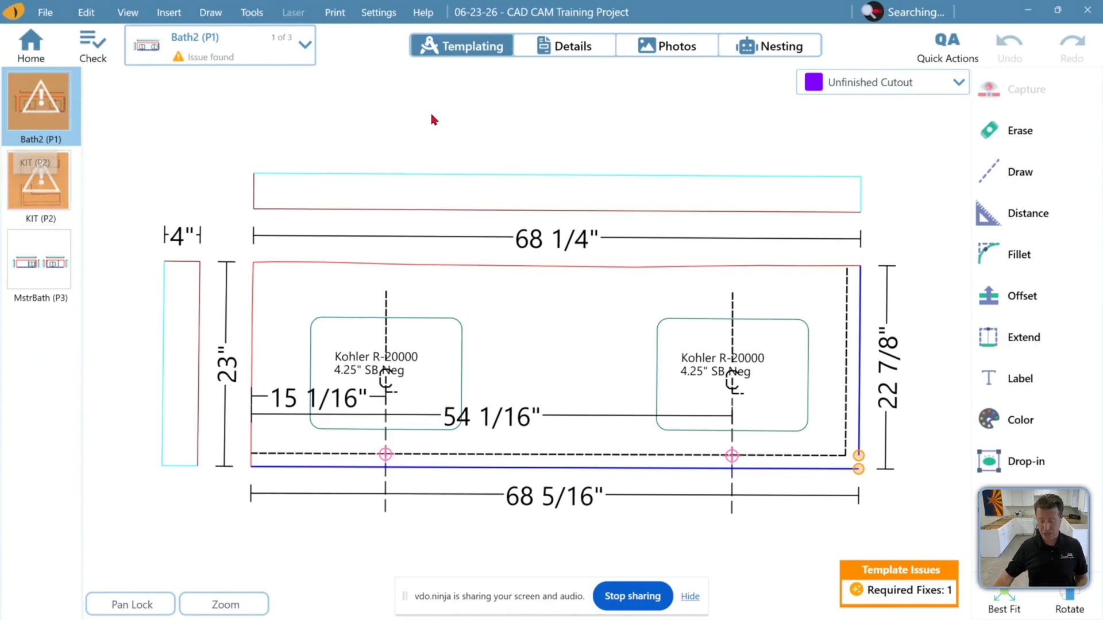
Review the job's Details information and job photos, then return to the templating view
left_click(608, 46)
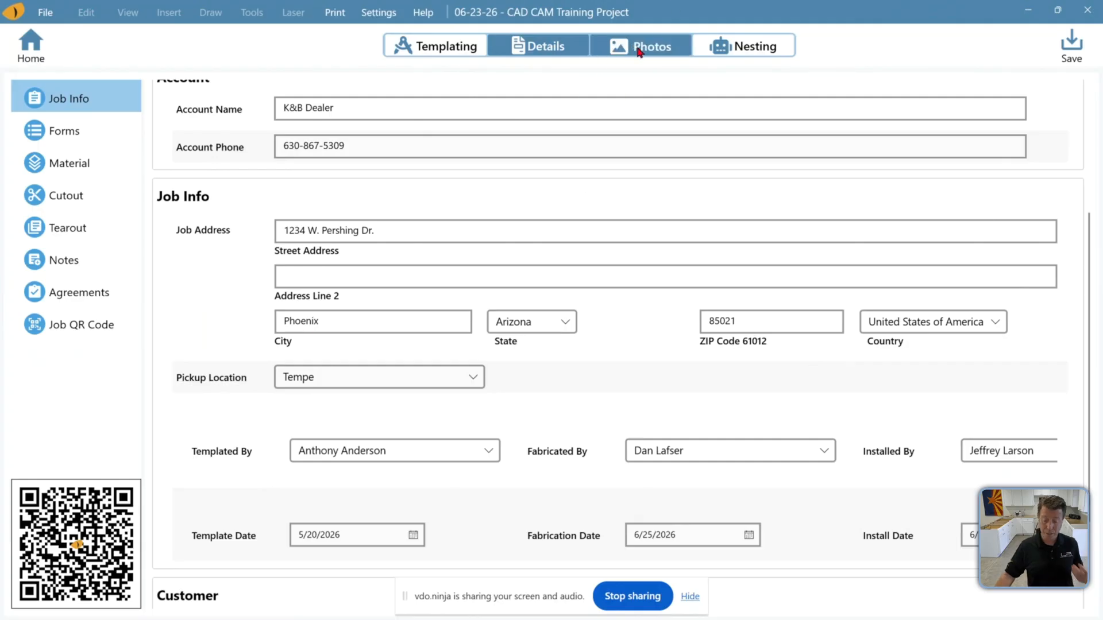
left_click(683, 52)
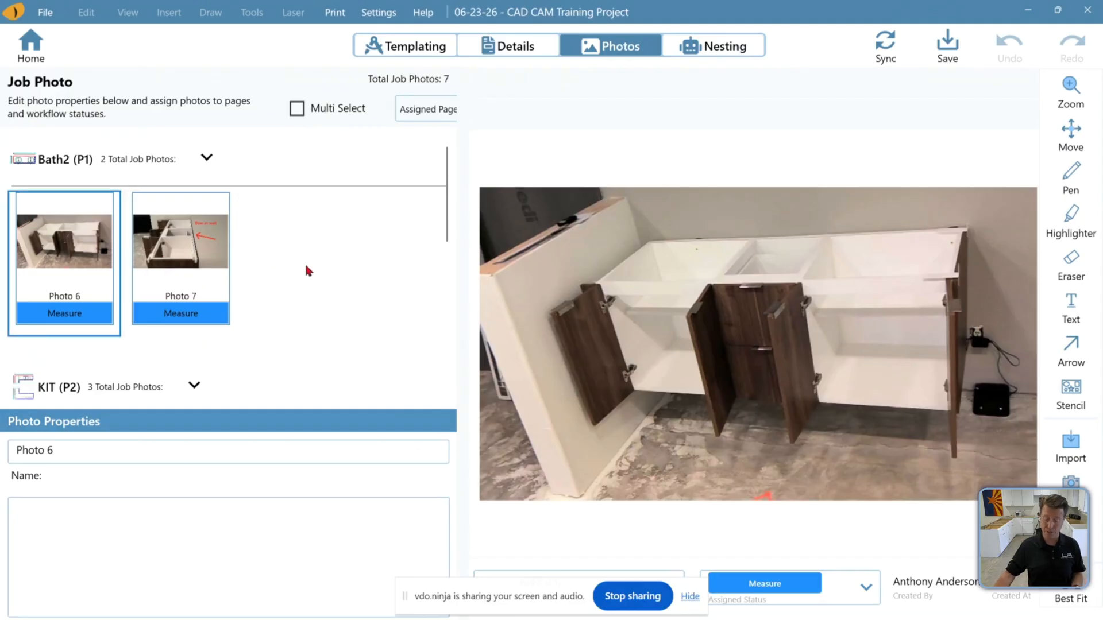
scroll(305, 263, "down", 4)
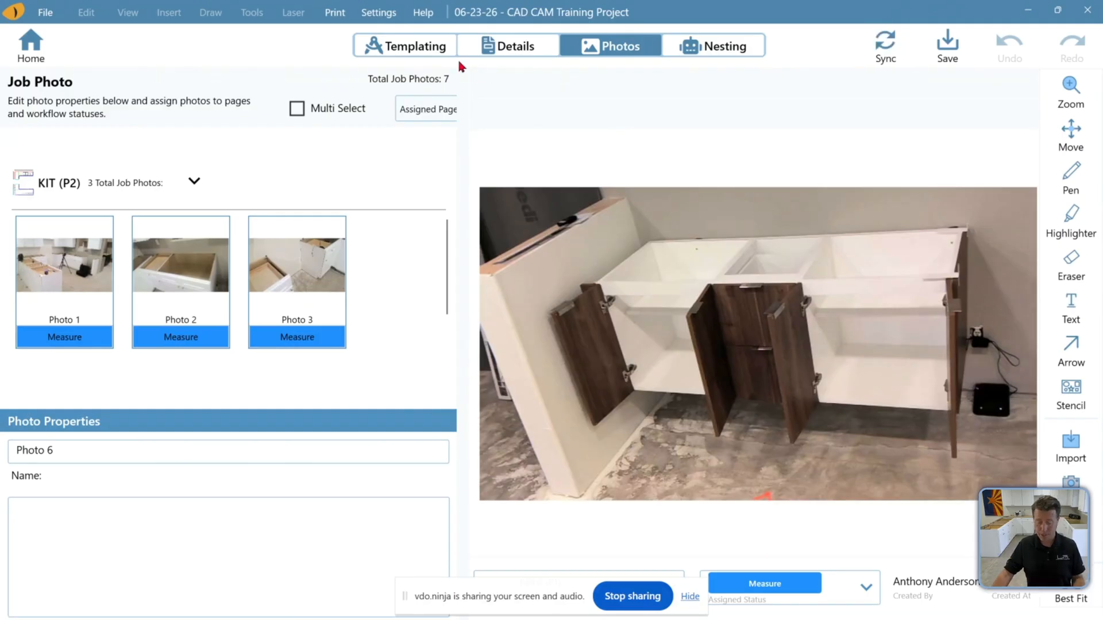
left_click(435, 53)
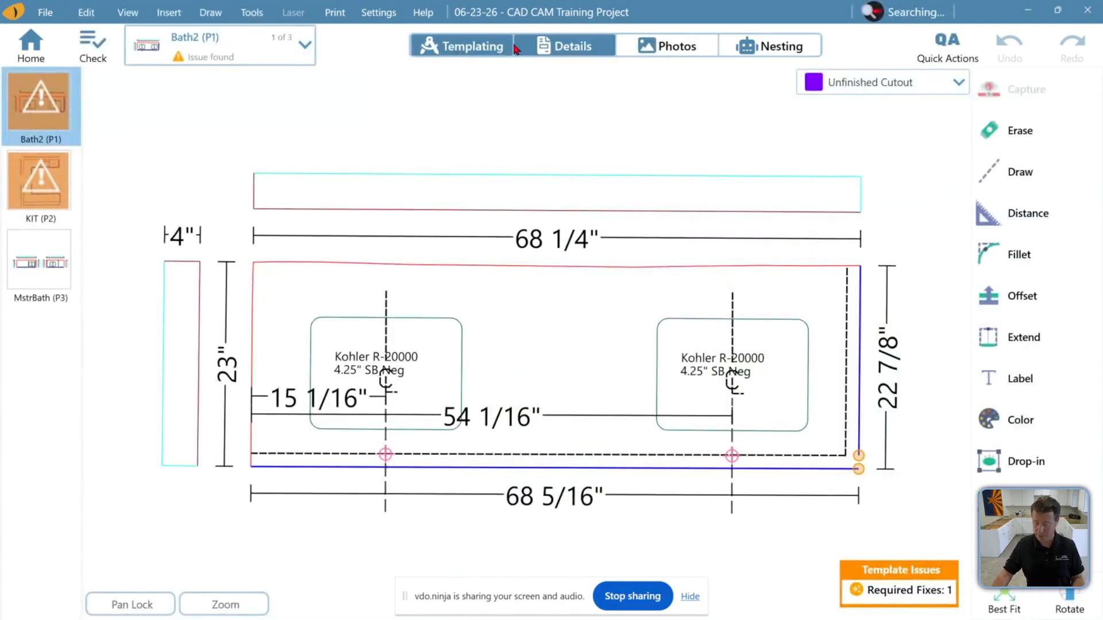
Examine the Quick Actions list and the Distance tool's measuring options among the drawing tools
left_click(955, 46)
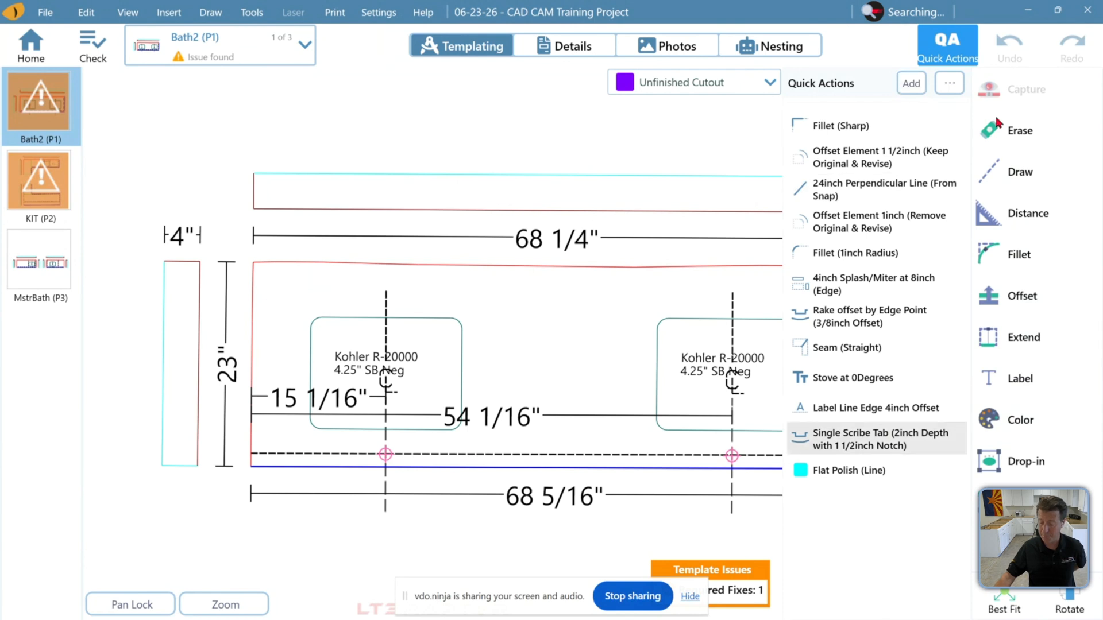
left_click(964, 62)
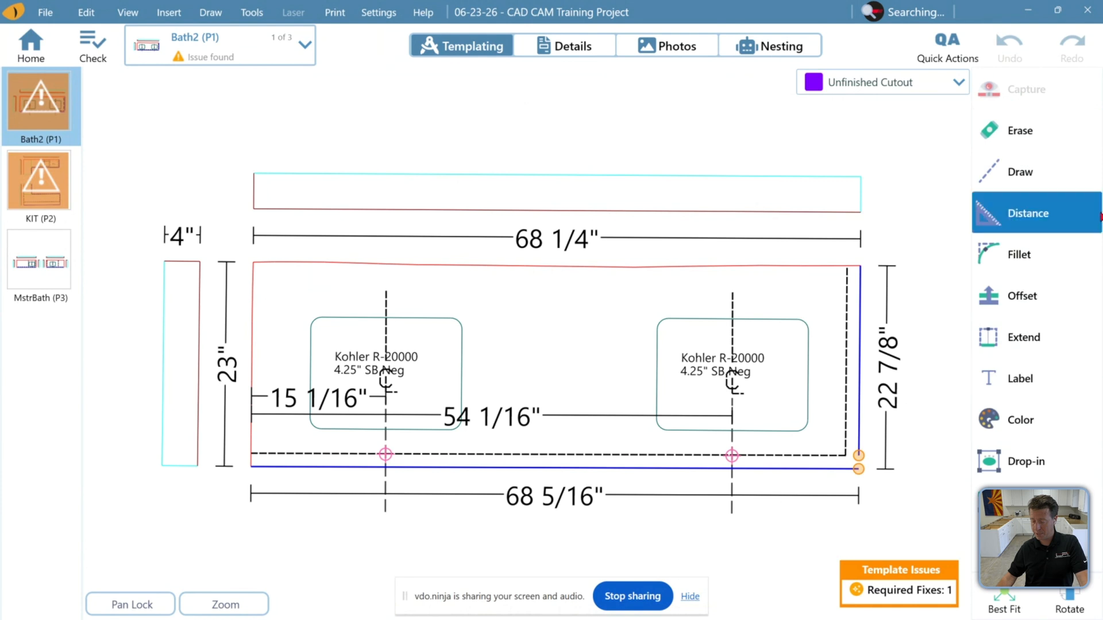
left_click(1065, 149)
left_click(1063, 176)
left_click(1056, 208)
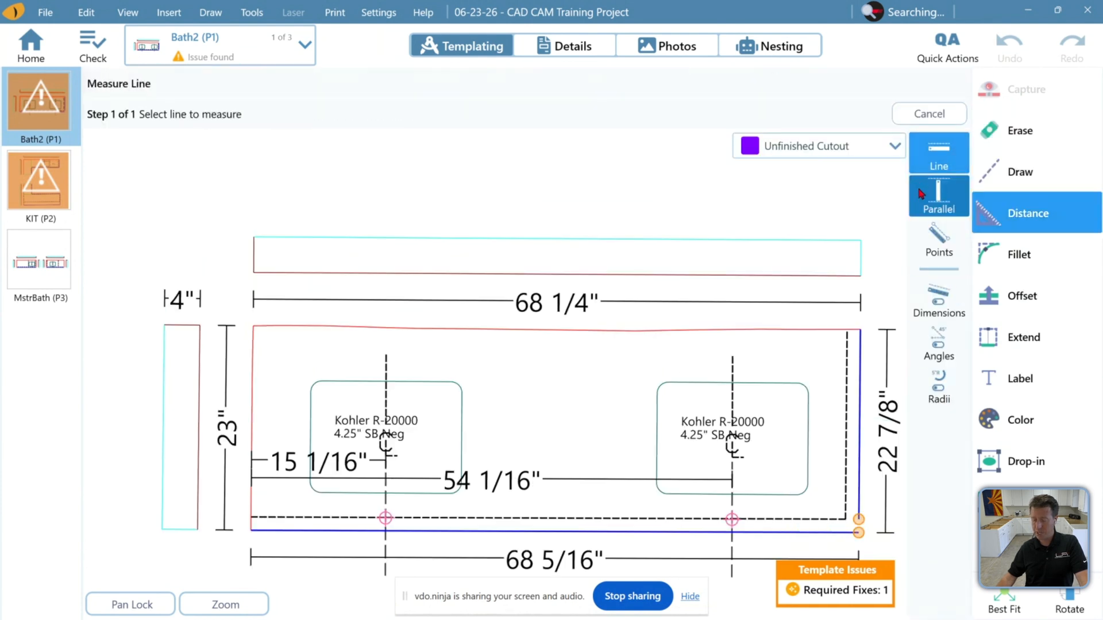
left_click(997, 271)
left_click(1004, 296)
left_click(1009, 341)
left_click(1009, 220)
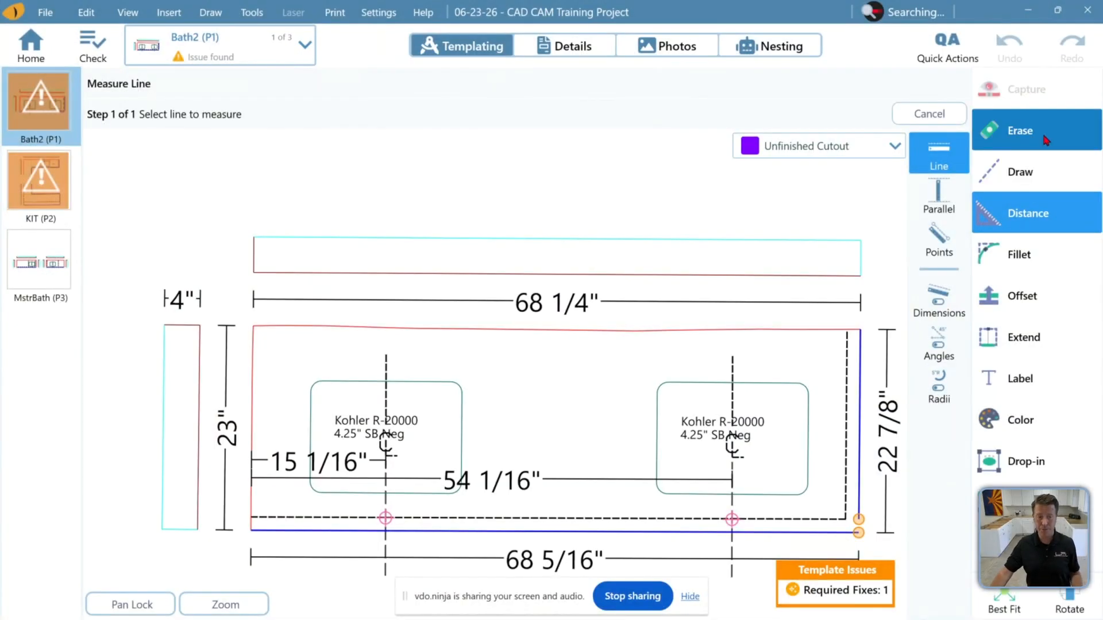
Start the Offset tool in Edge mode and inspect its edge style list and 1 1/2 inch offset value
left_click(1068, 181)
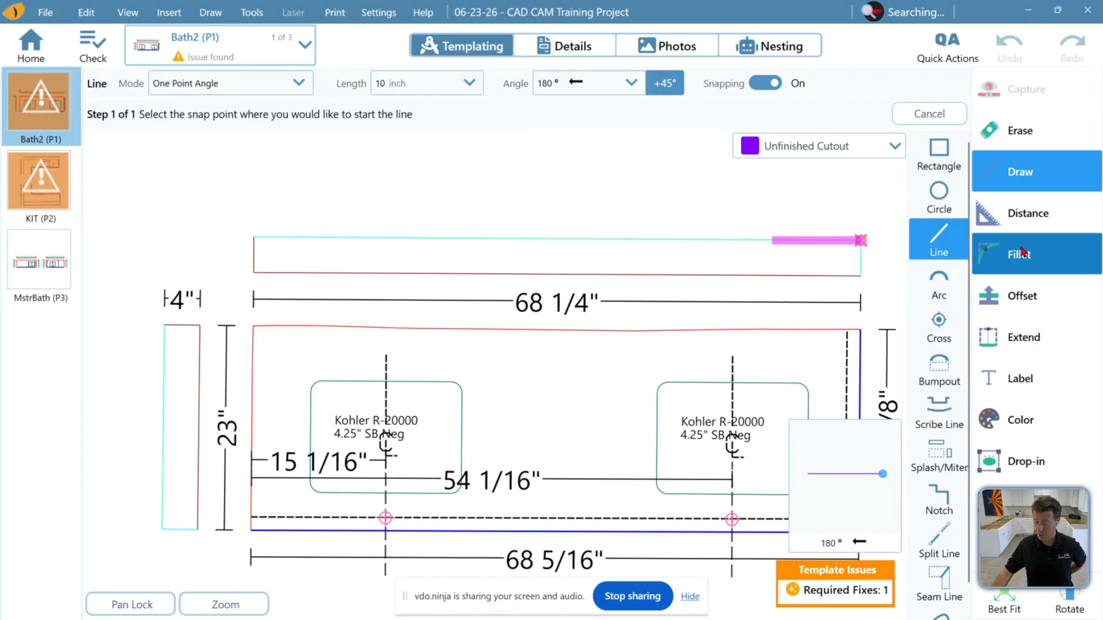
left_click(1031, 295)
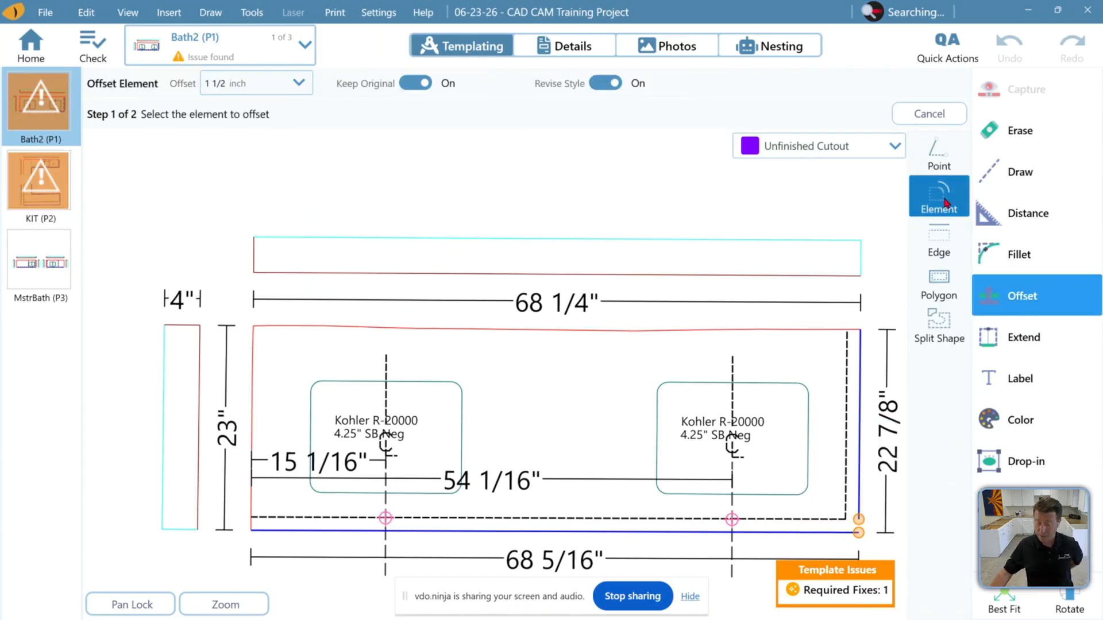
left_click(934, 236)
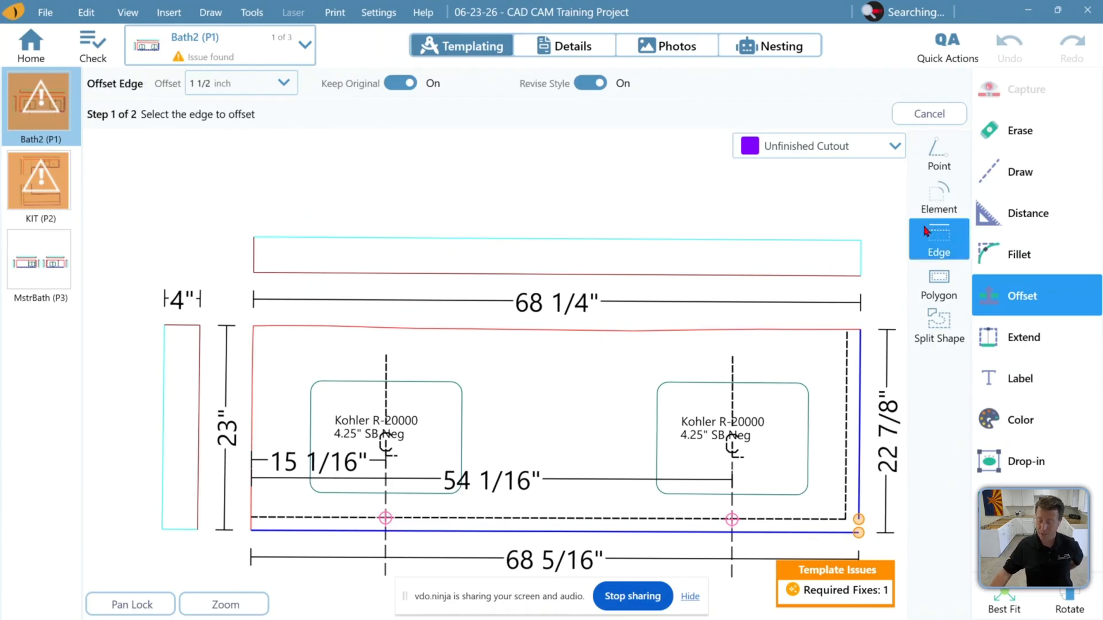
left_click(870, 146)
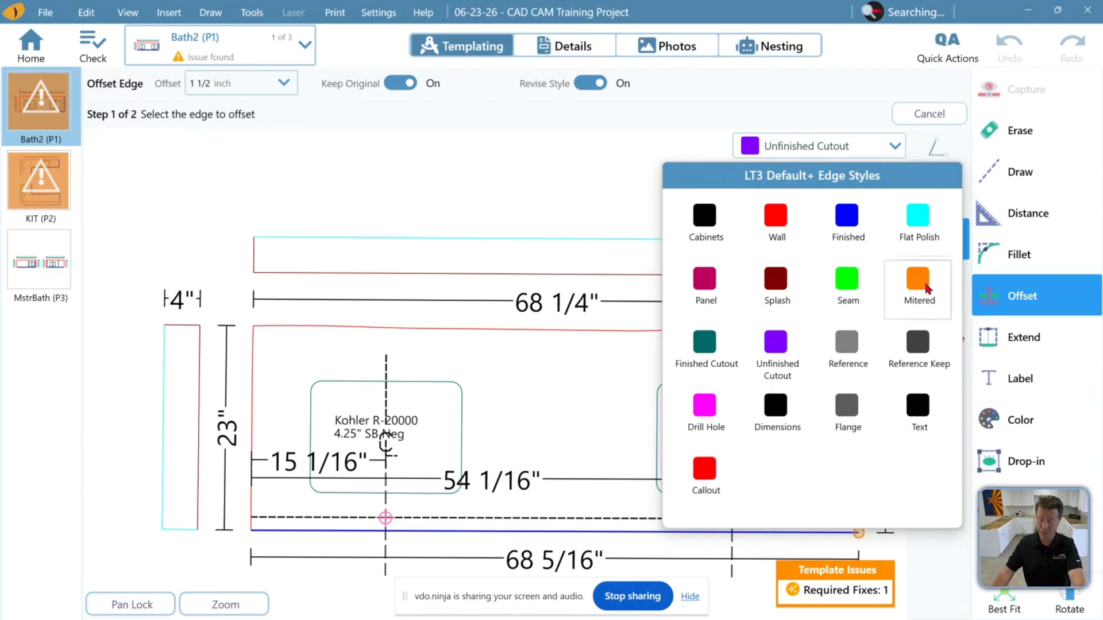
left_click(844, 107)
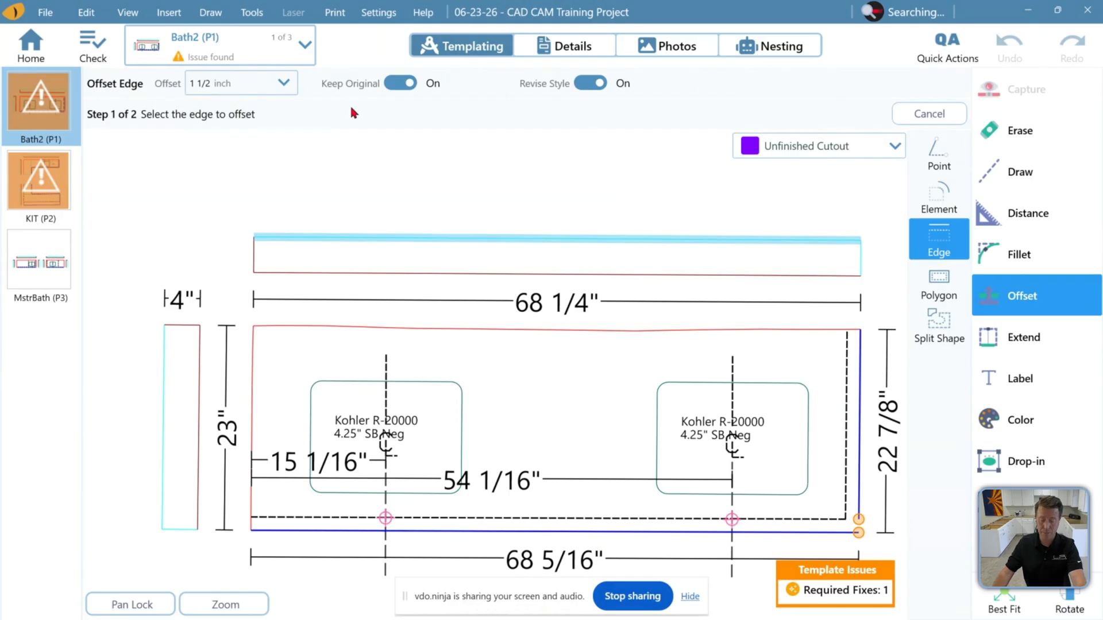
left_click(208, 86)
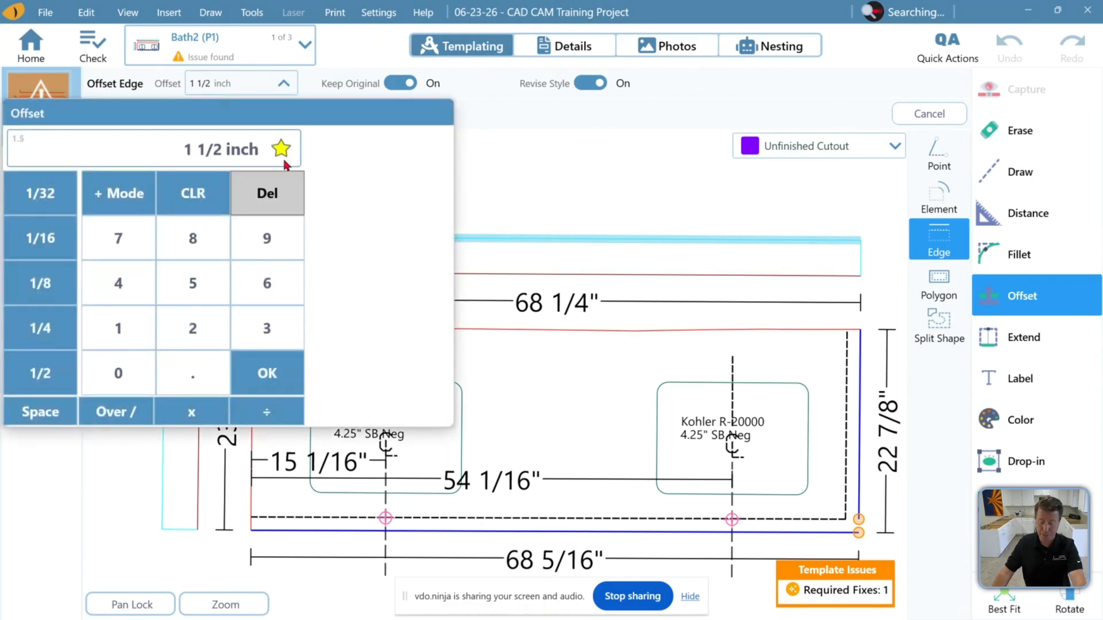
left_click(367, 79)
Toggle Keep Original and Revise Style off and back on, and set the offset edge style to Finished
left_click(400, 83)
left_click(401, 83)
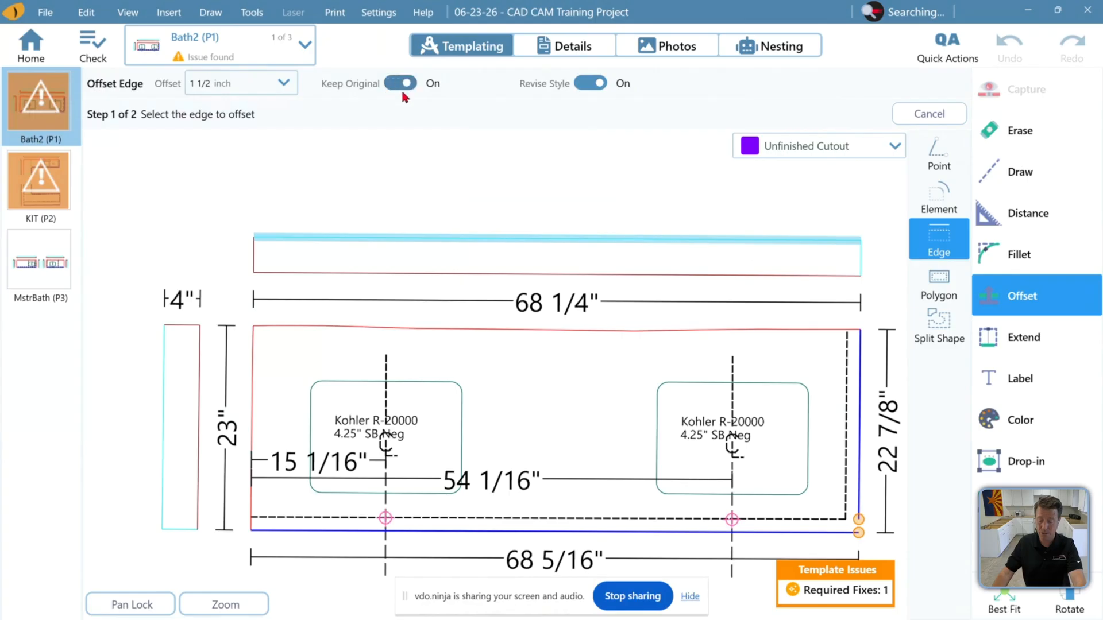
left_click(583, 84)
left_click(589, 83)
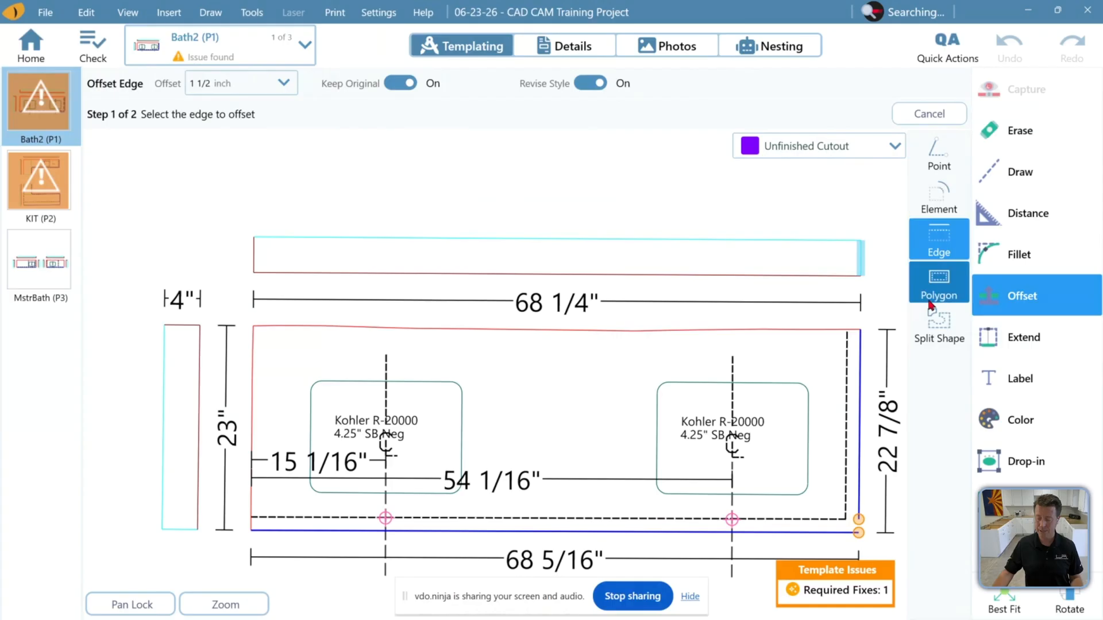
left_click(897, 145)
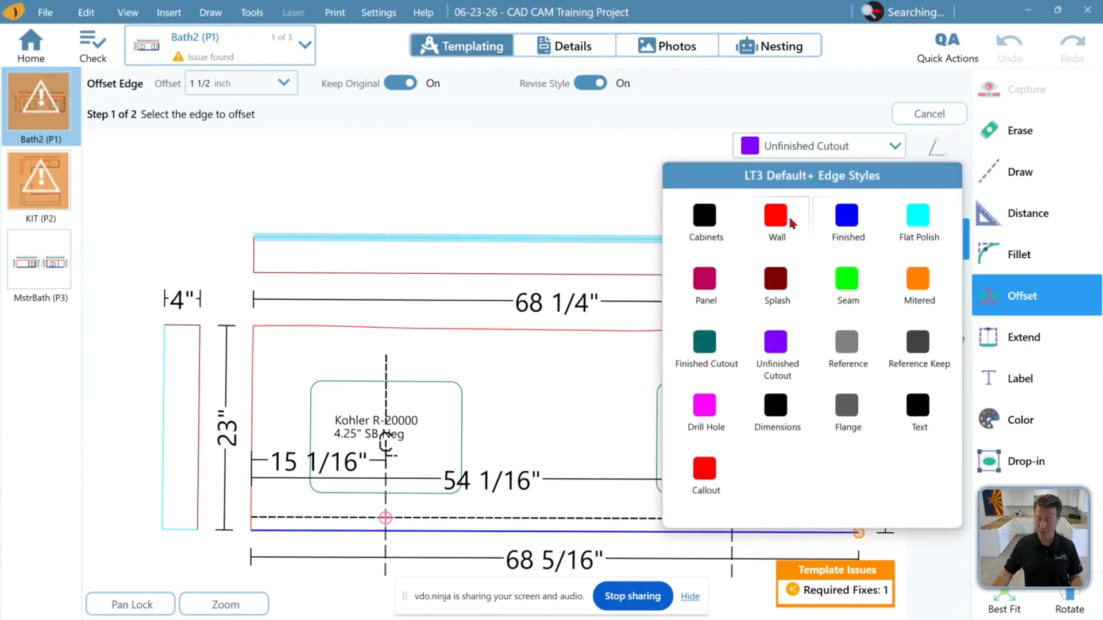
left_click(846, 217)
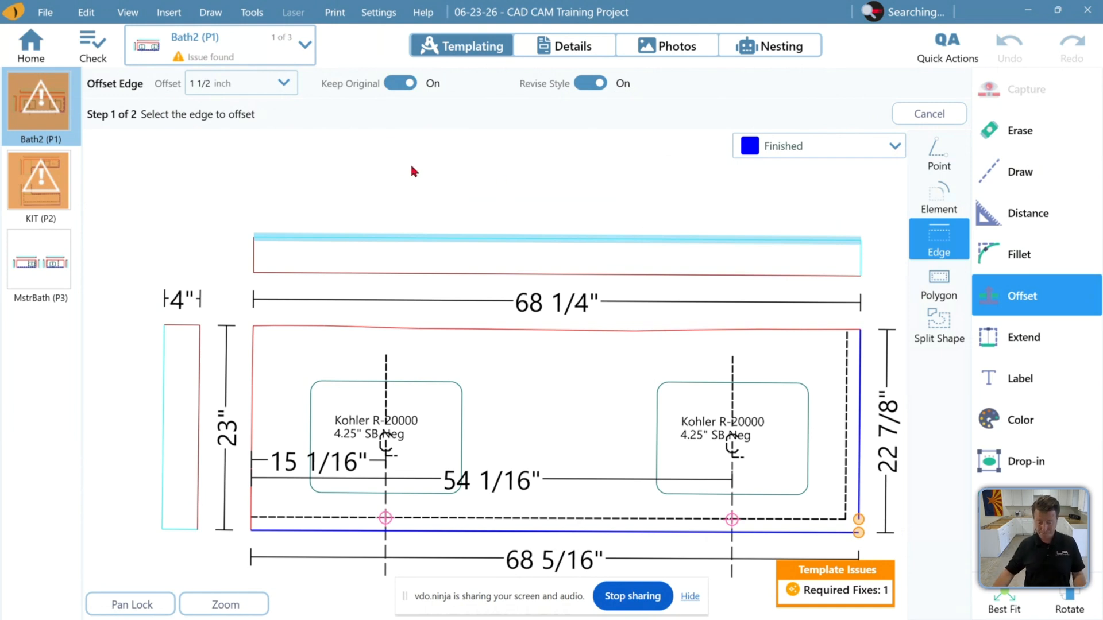
Turn on the keyboard shortcut display and open Quick Actions to view their numbered shortcuts
left_click(124, 14)
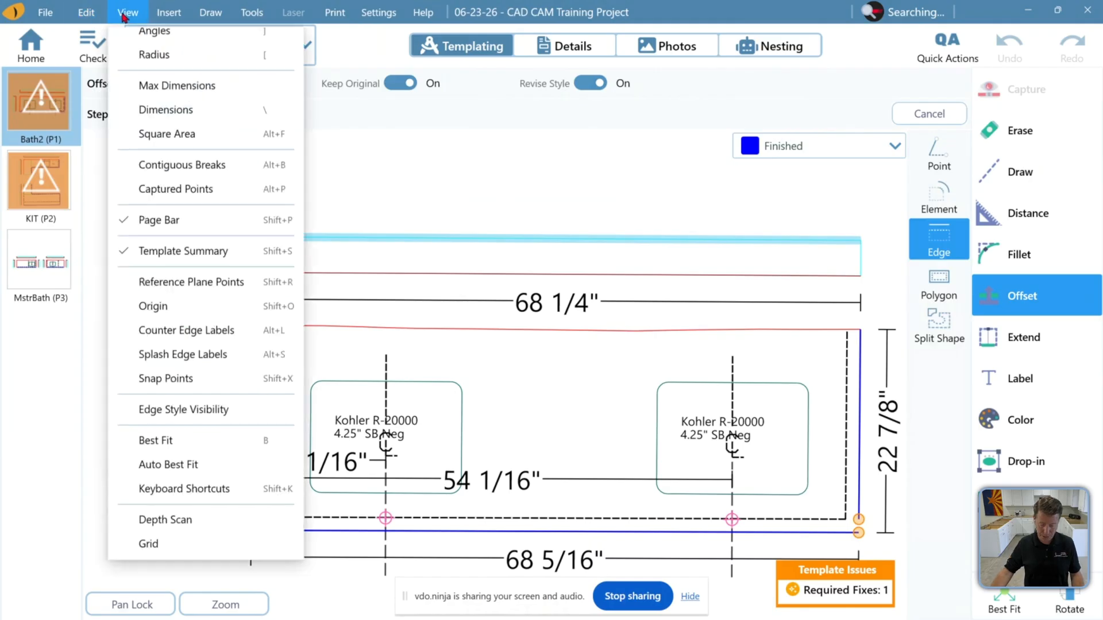
left_click(198, 501)
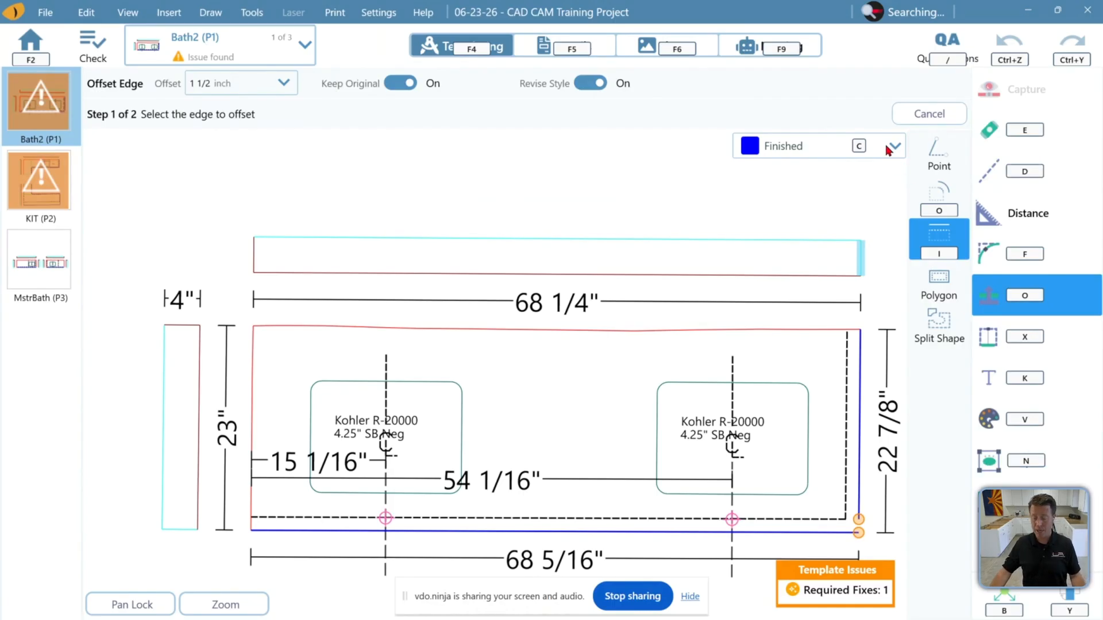
left_click(950, 58)
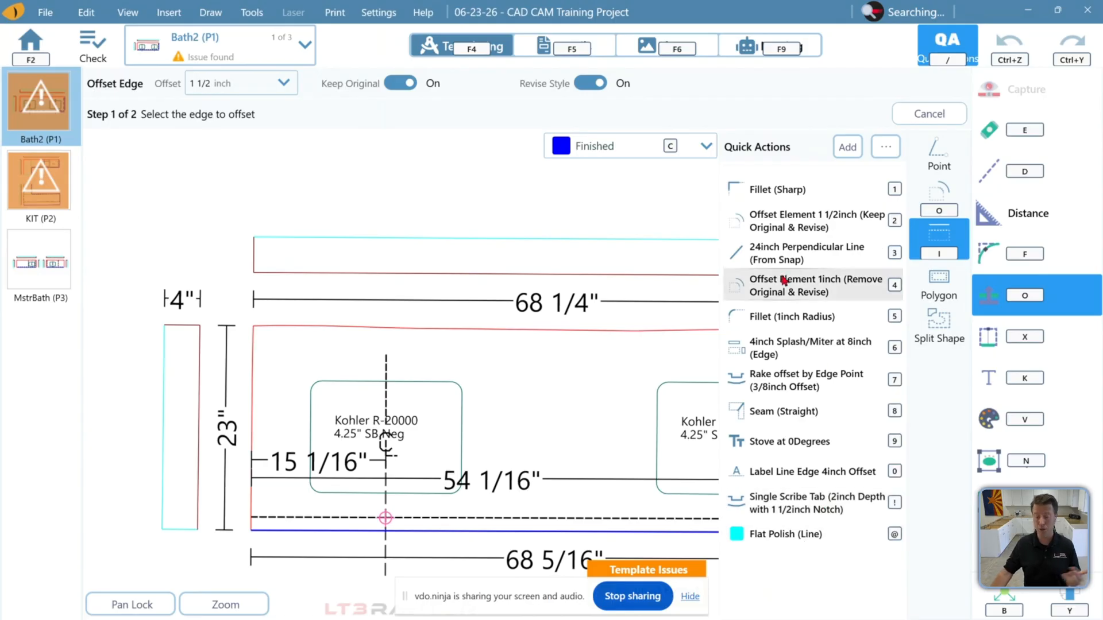
left_click(949, 57)
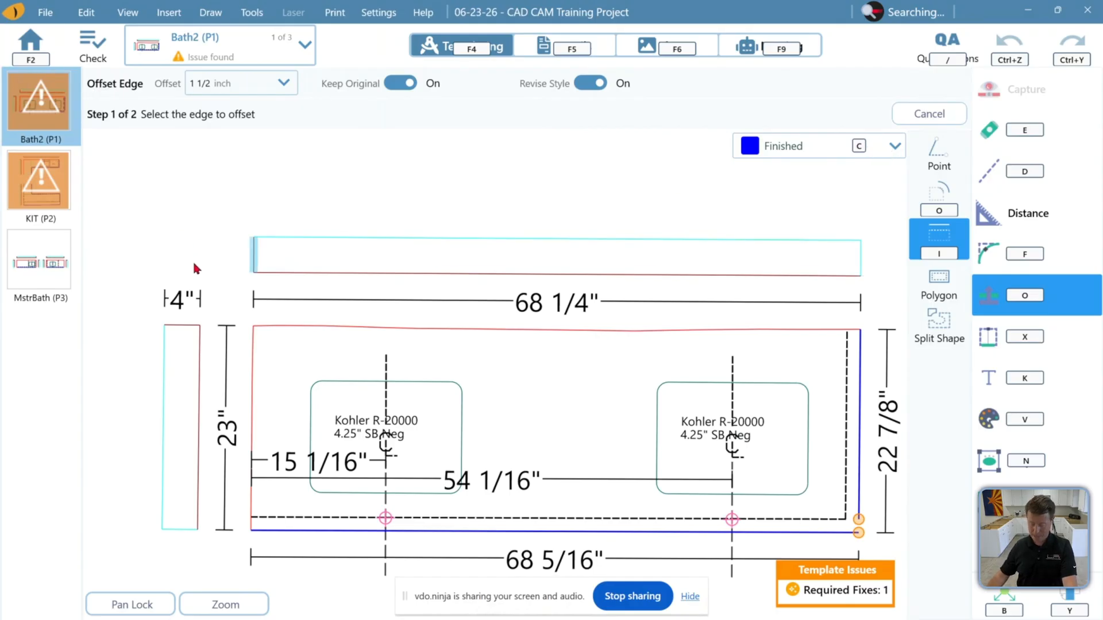
Set the offset edge style to Wall from the edge style palette
key("c")
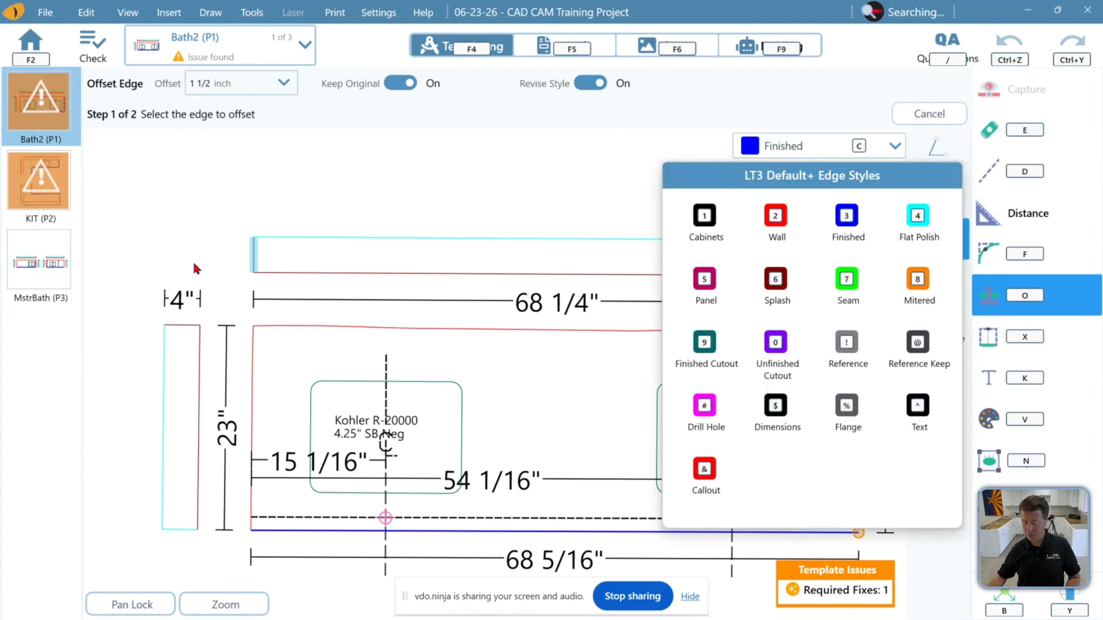
left_click(776, 237)
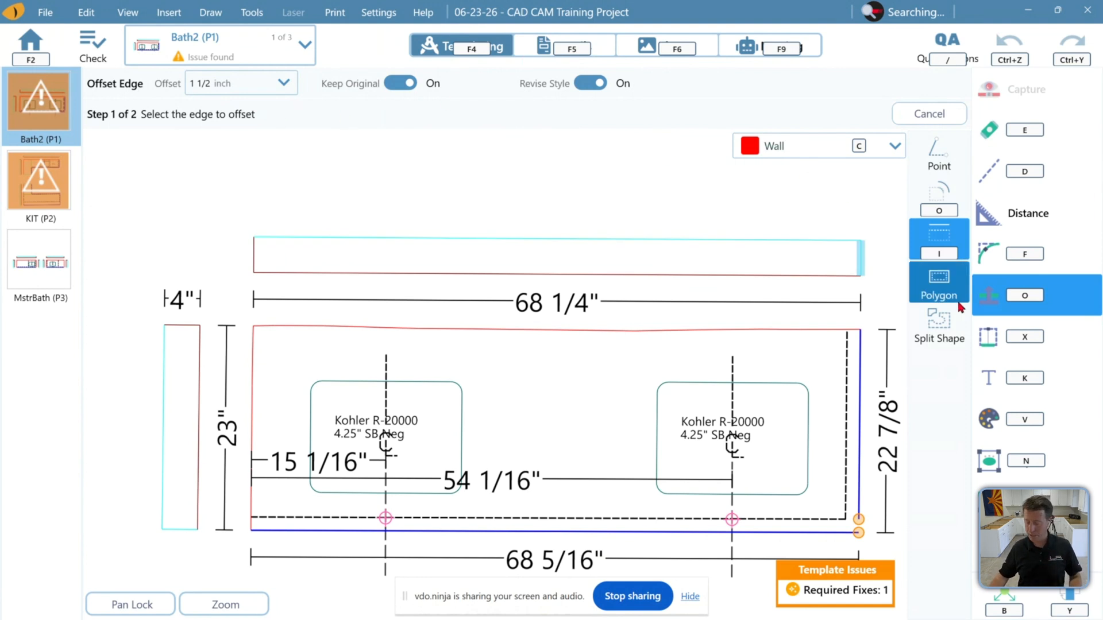
Turn off the keyboard shortcut display and best-fit the Bath2 drawing in the view
left_click(87, 12)
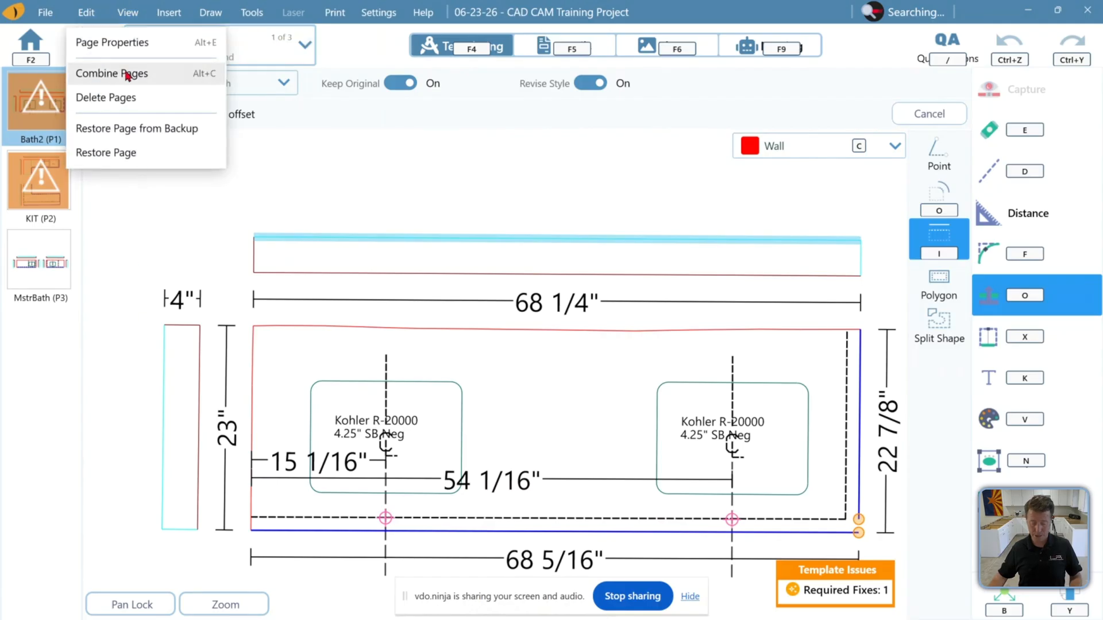
left_click(128, 12)
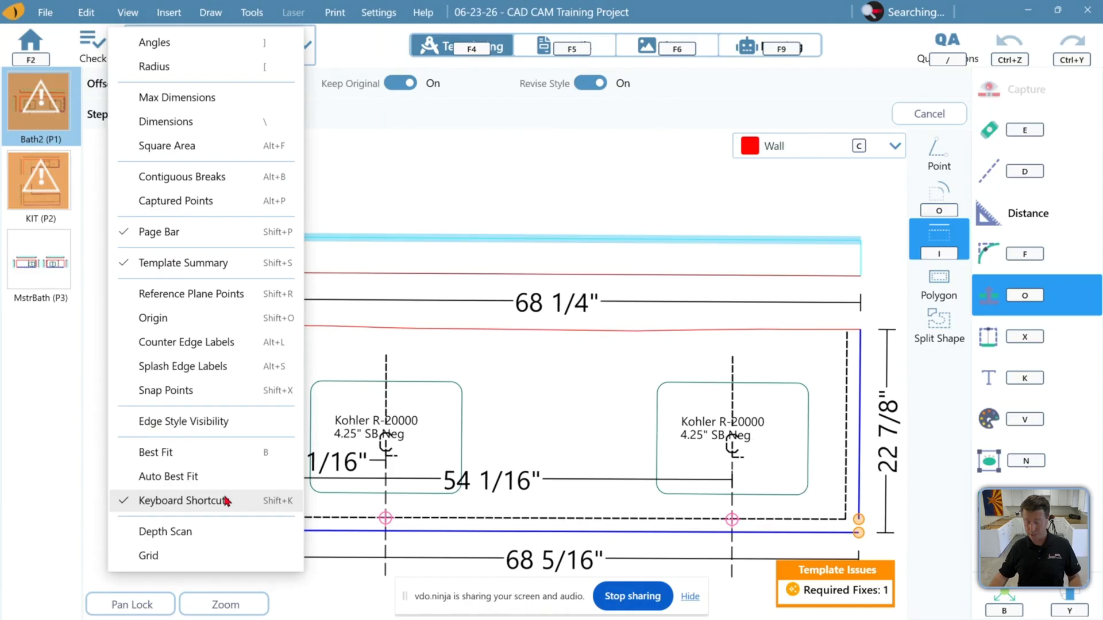
left_click(226, 501)
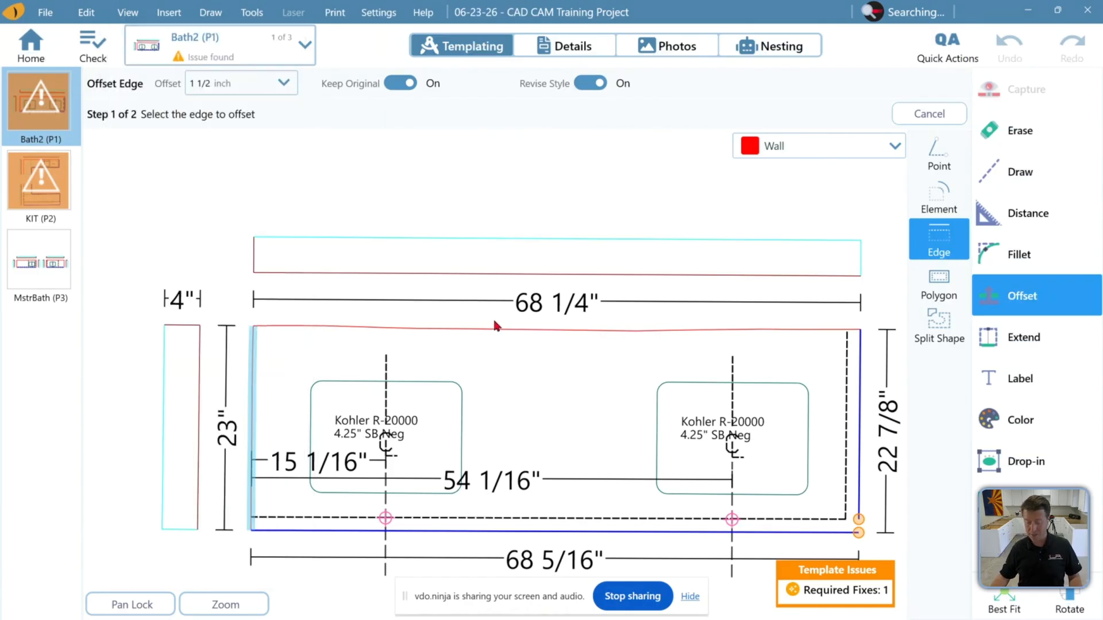
left_click(999, 600)
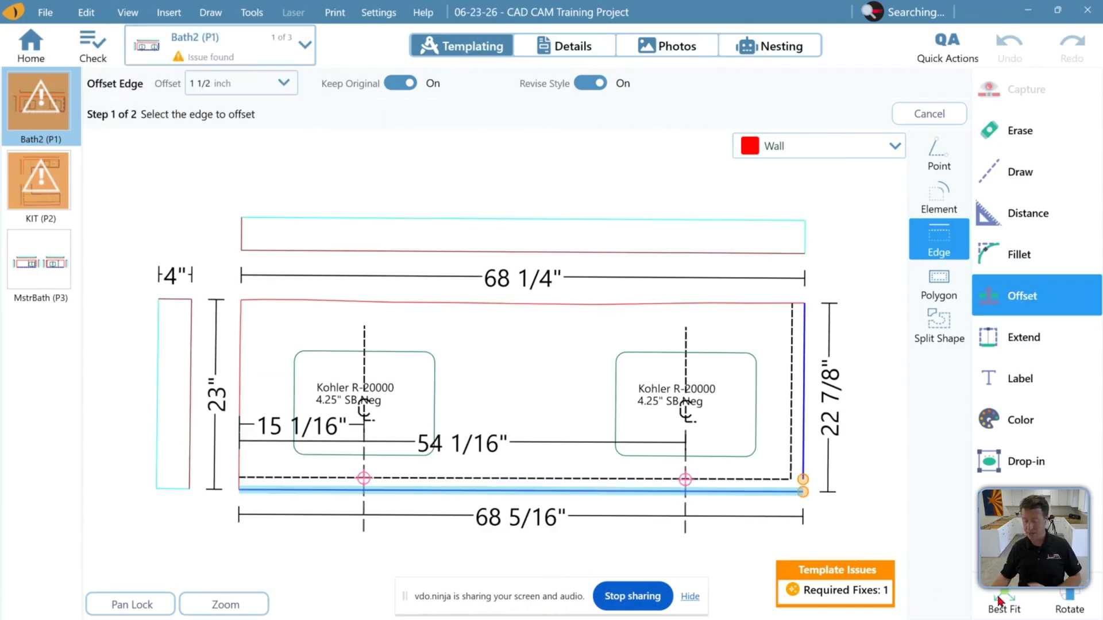
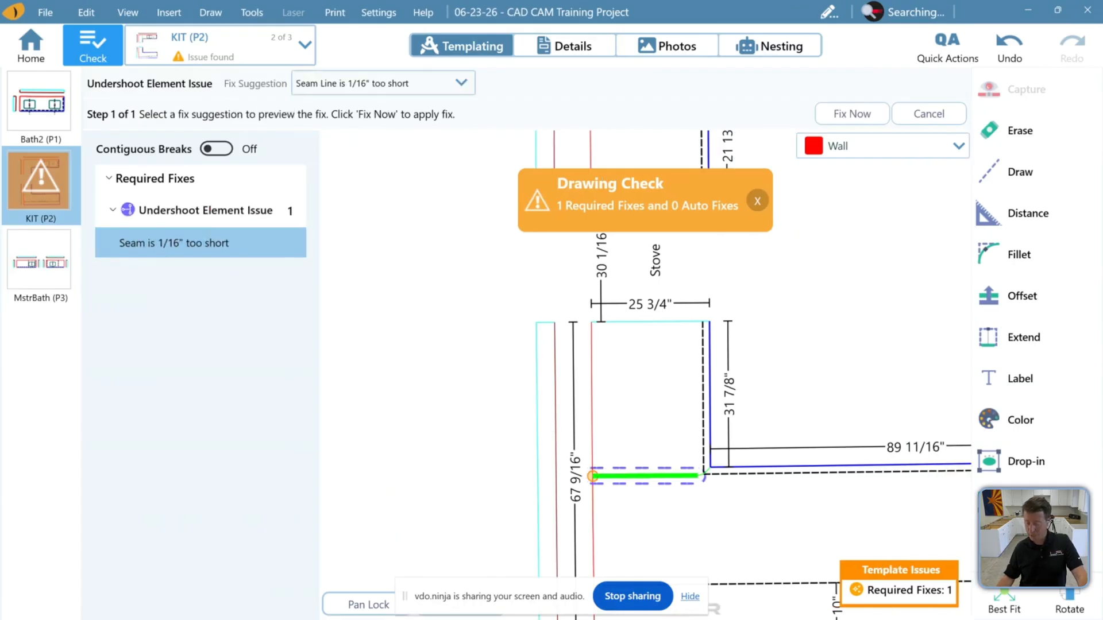
Cancel the seam fix suggestion and leave the issue check mode
left_click(1008, 602)
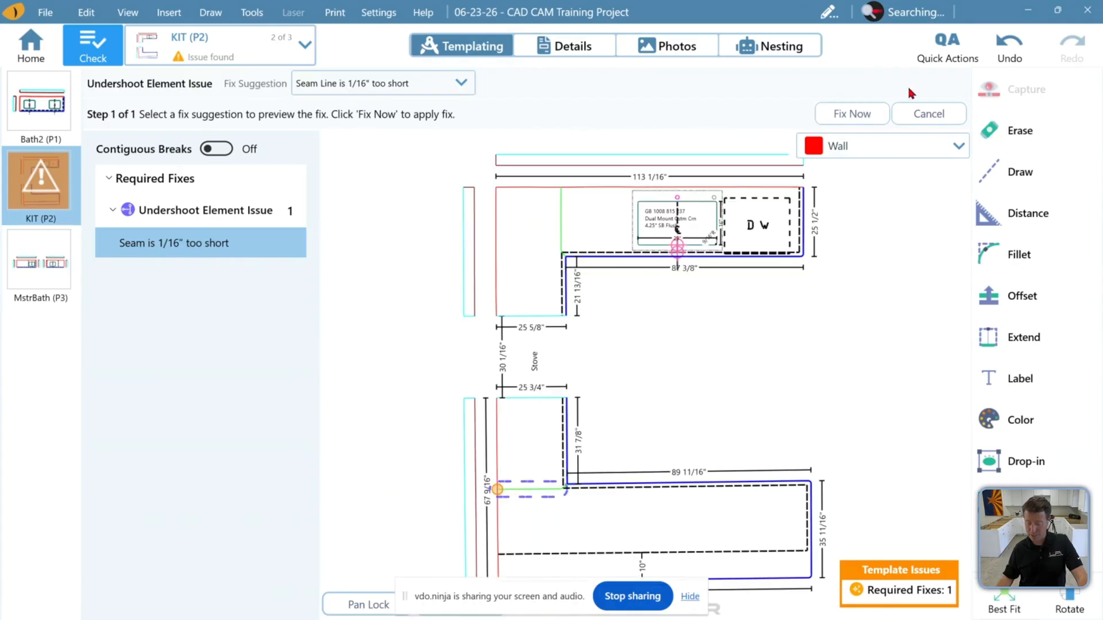
left_click(927, 114)
left_click(95, 50)
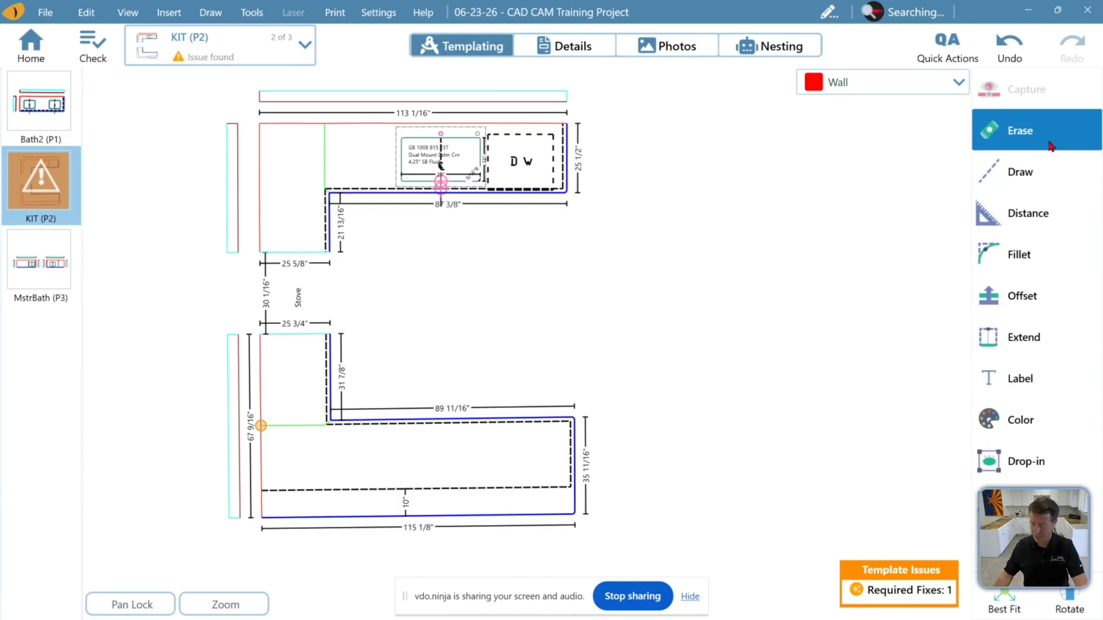
Open the Seam Line drawing tool and review its edge style palette and seam mode options
left_click(1030, 173)
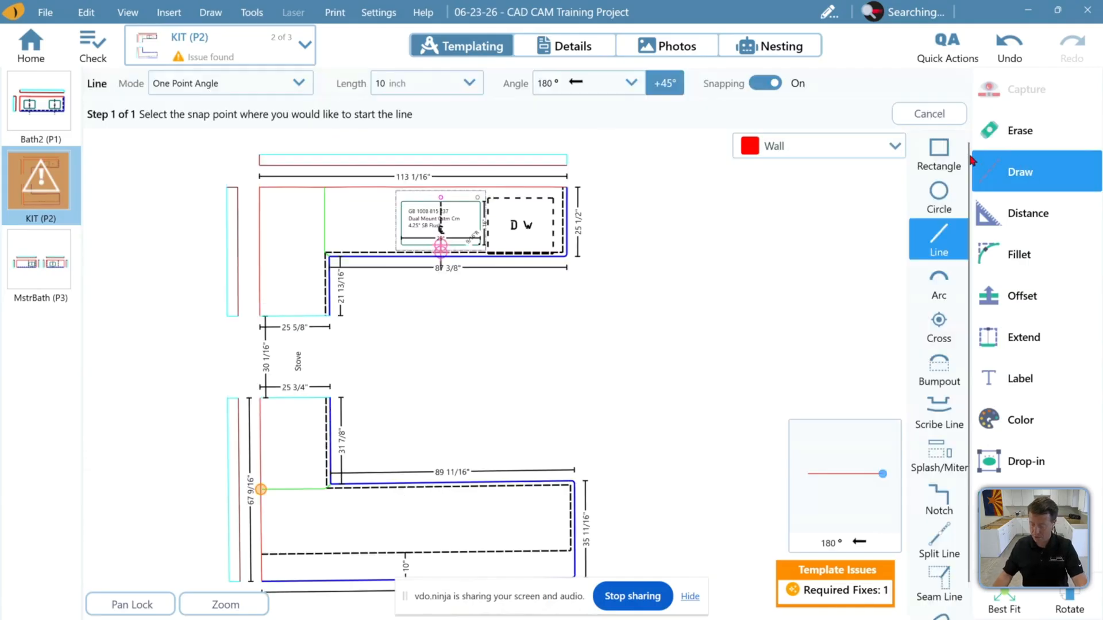
left_click(942, 589)
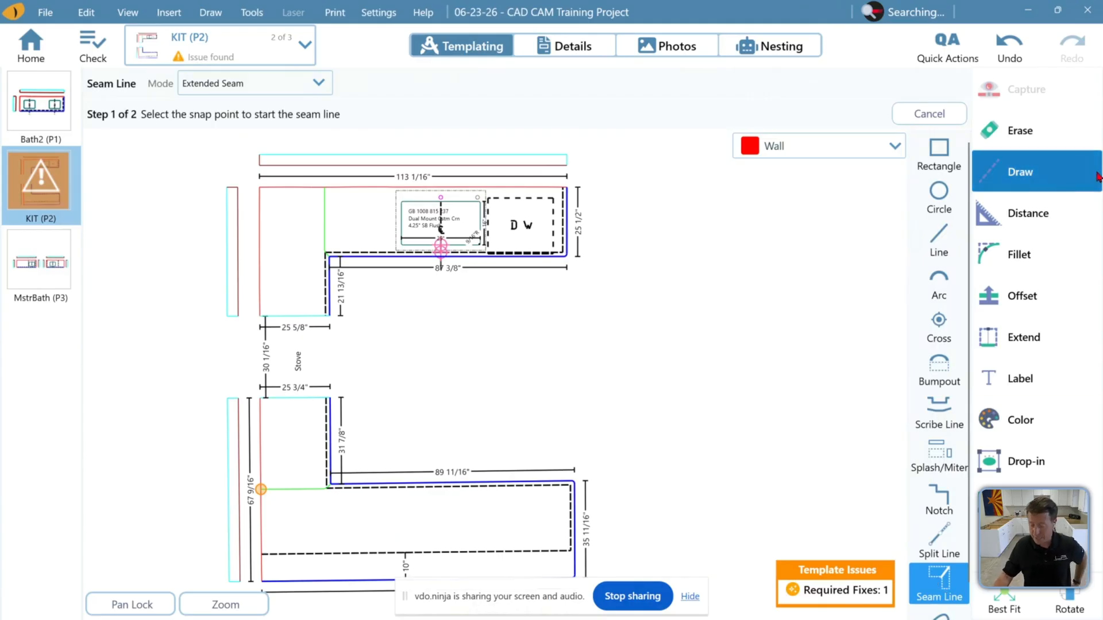
left_click(831, 156)
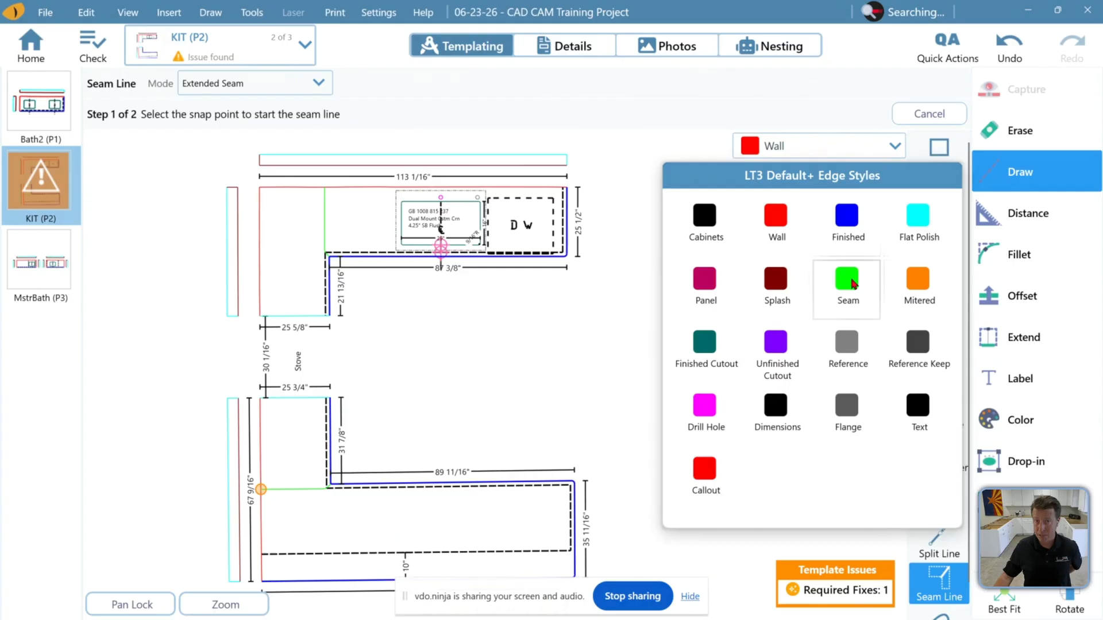
left_click(841, 107)
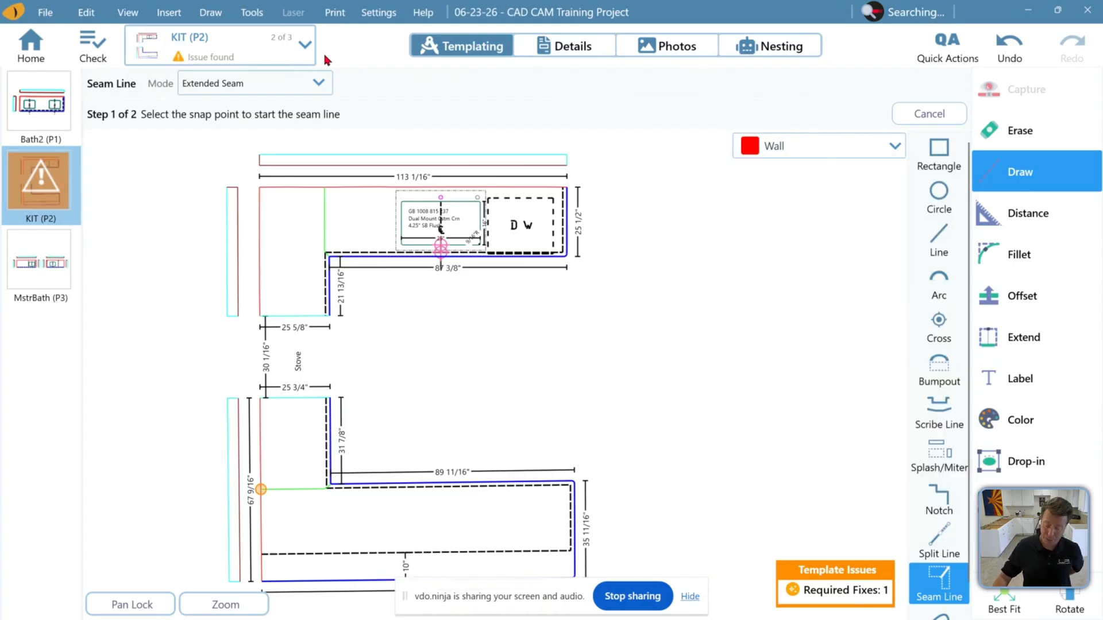
left_click(282, 84)
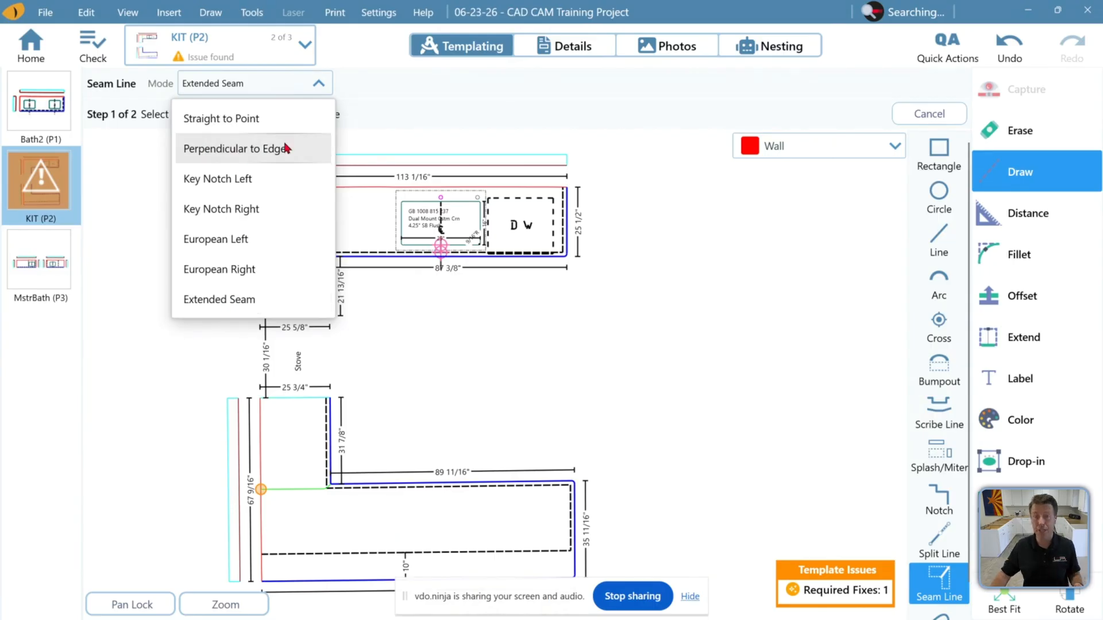
left_click(387, 100)
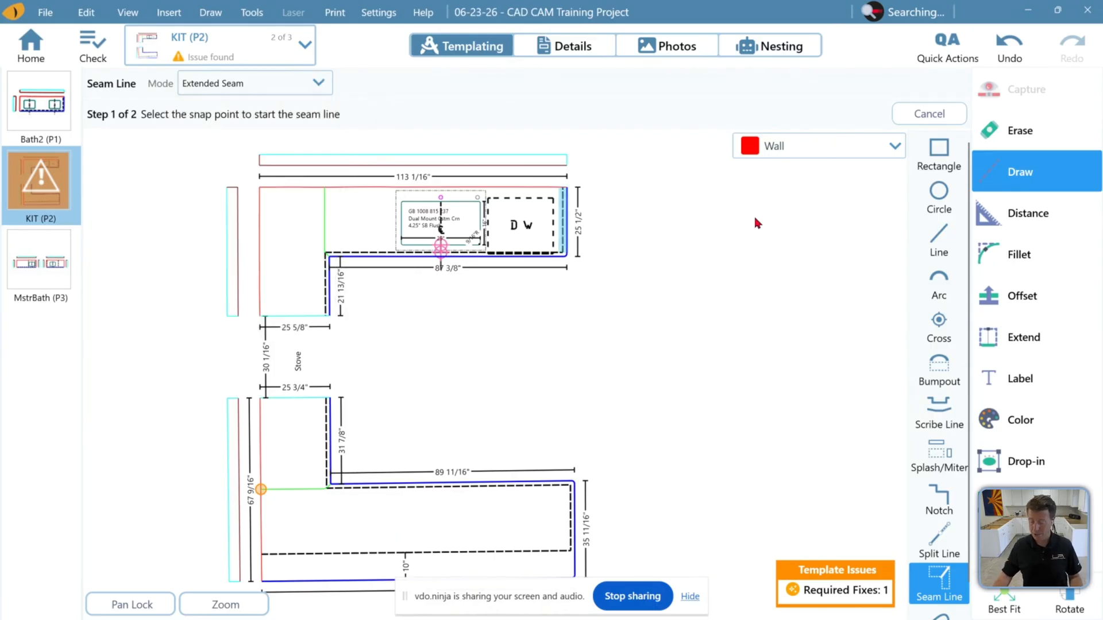
Erase the short seam line on the lower countertop leg
left_click(1049, 127)
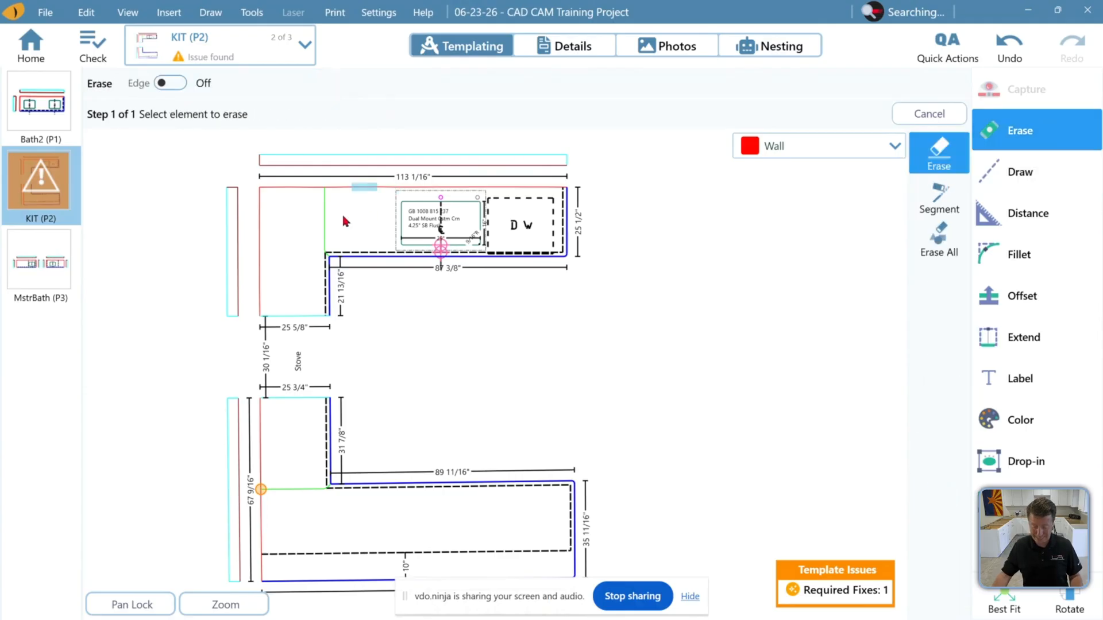
left_click(321, 496)
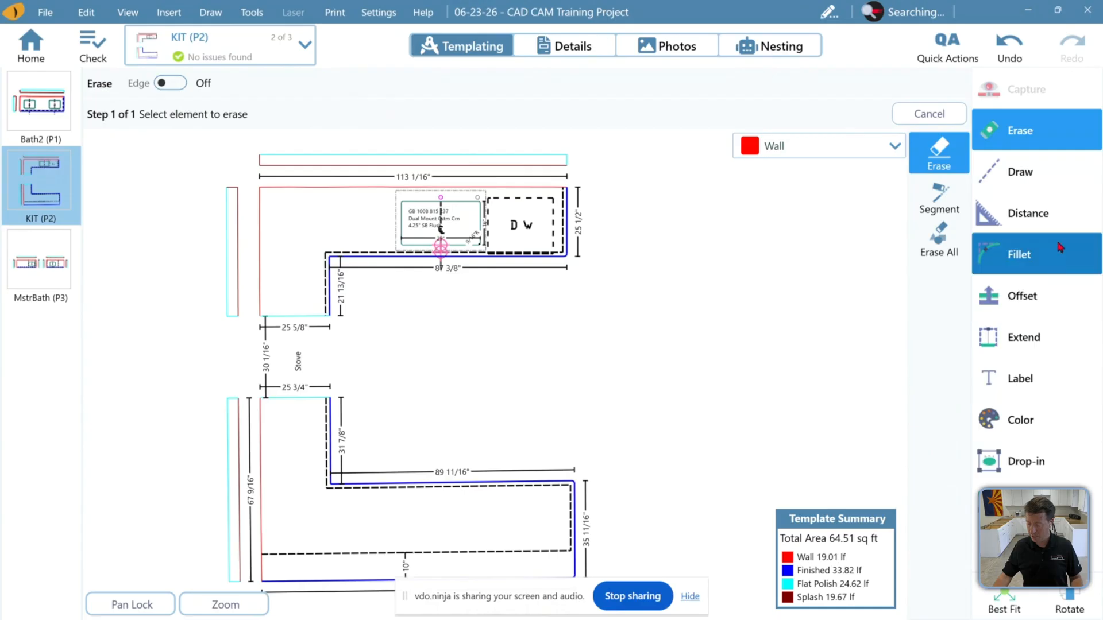
Draw an extended seam across the upper leg from the inside corner to the wall edge
left_click(1053, 184)
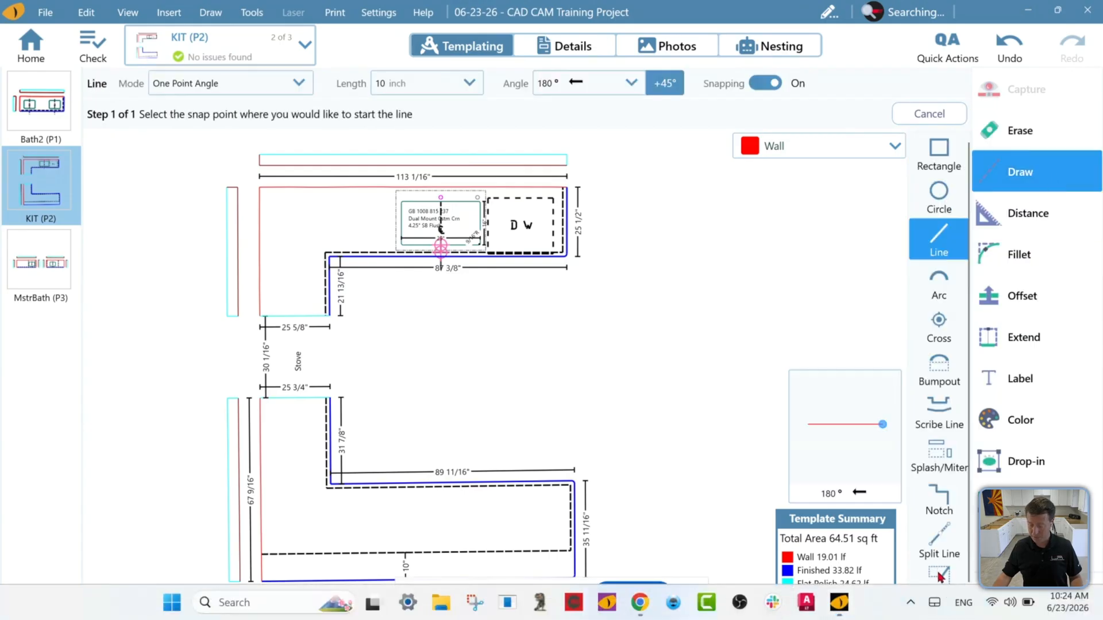
key("super")
key("super")
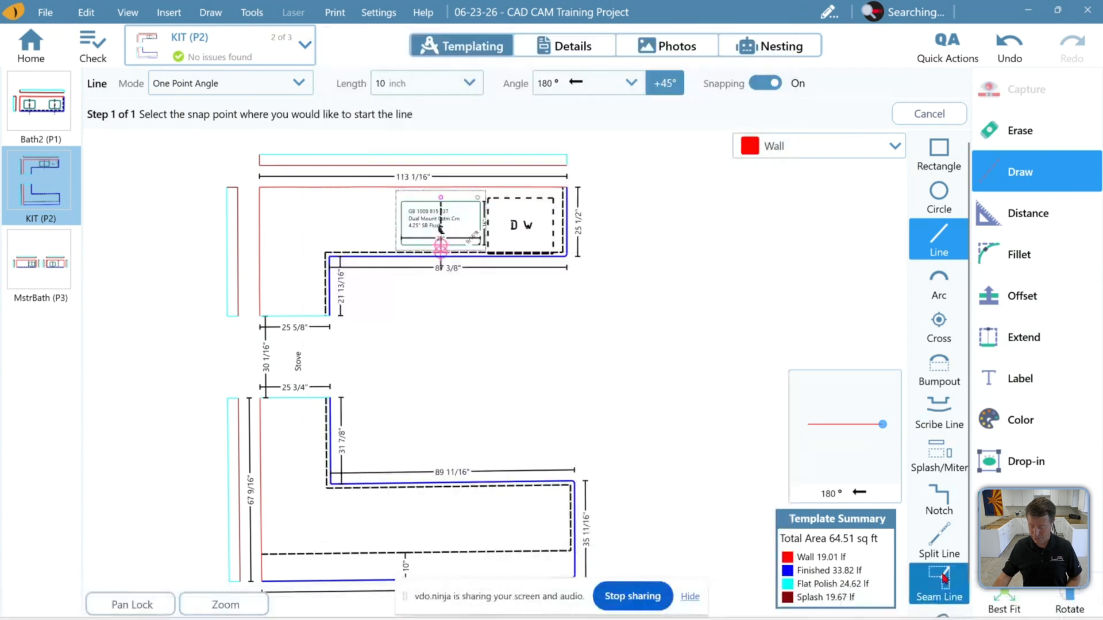
left_click(944, 580)
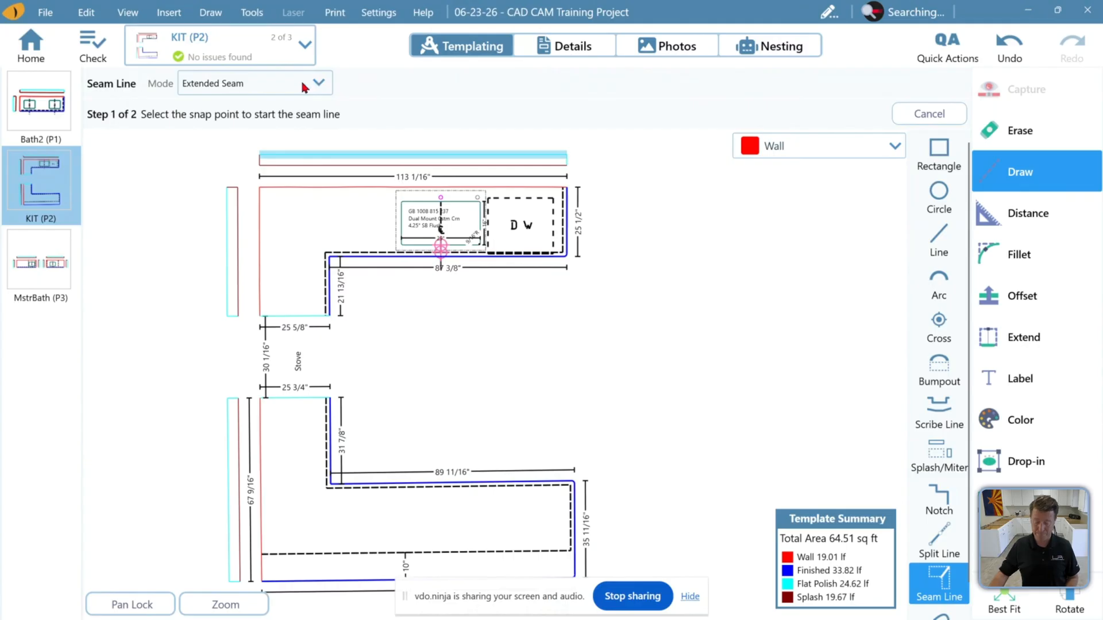
scroll(355, 267, "up", 2)
scroll(355, 268, "up", 1)
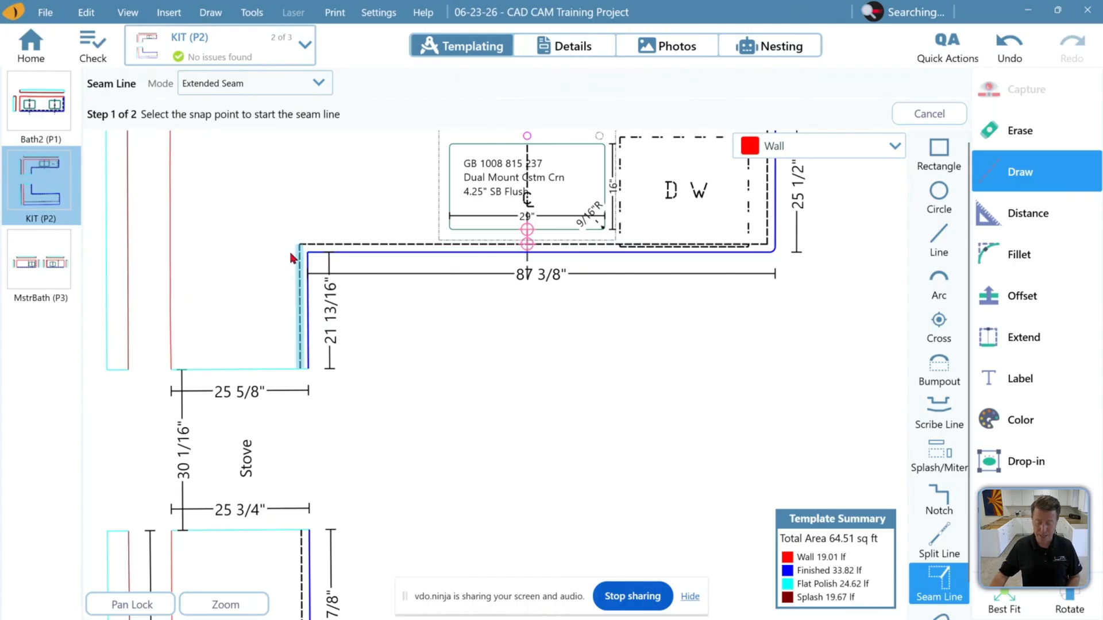
left_click(357, 257)
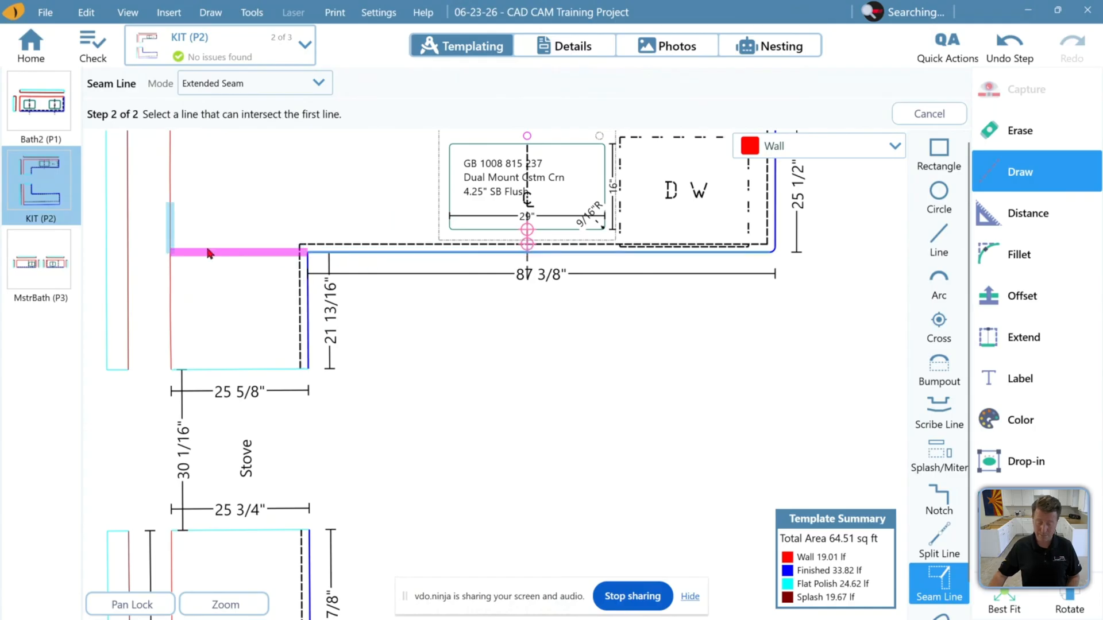
left_click(189, 251)
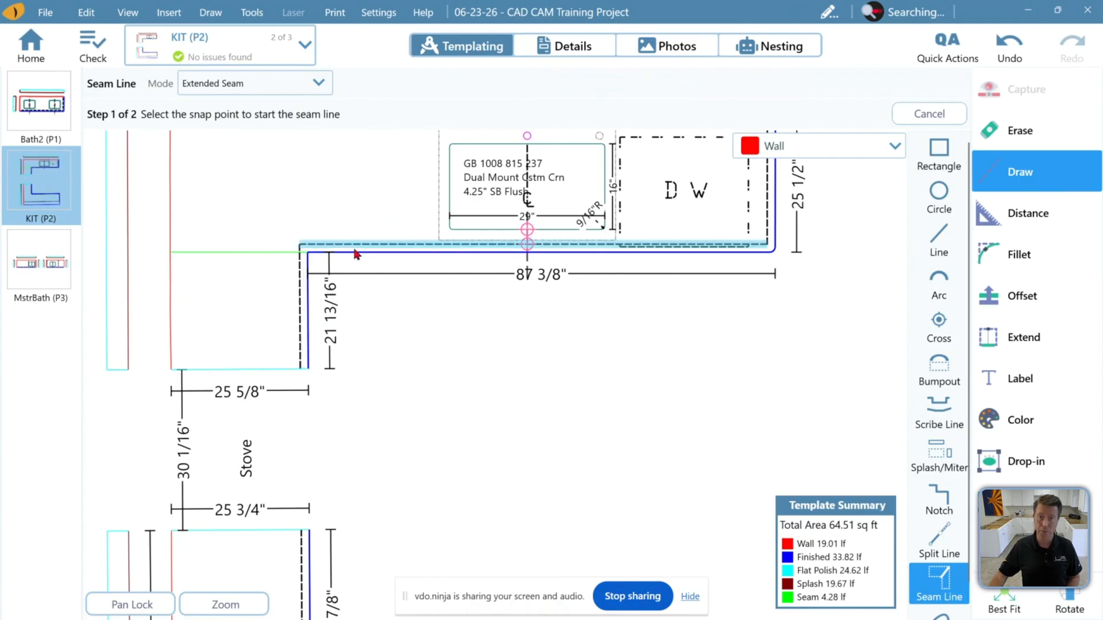
Switch the seam mode to Perpendicular to Edge and draw a seam across the lower leg from its inside corner
left_click(272, 89)
left_click(274, 151)
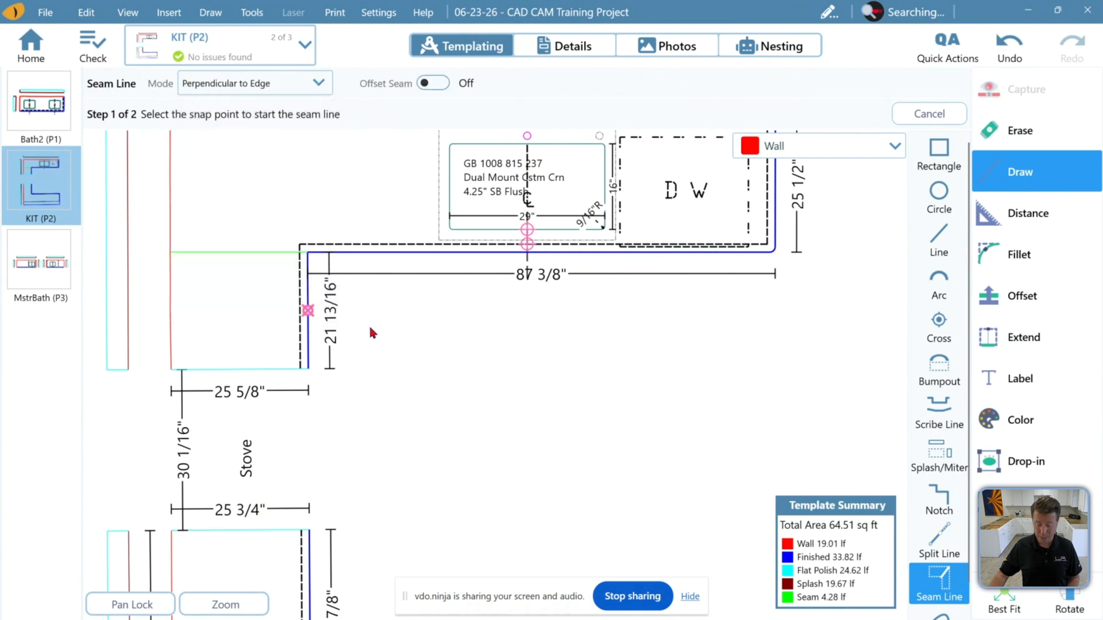
scroll(412, 309, "down", 4)
scroll(396, 327, "down", 1)
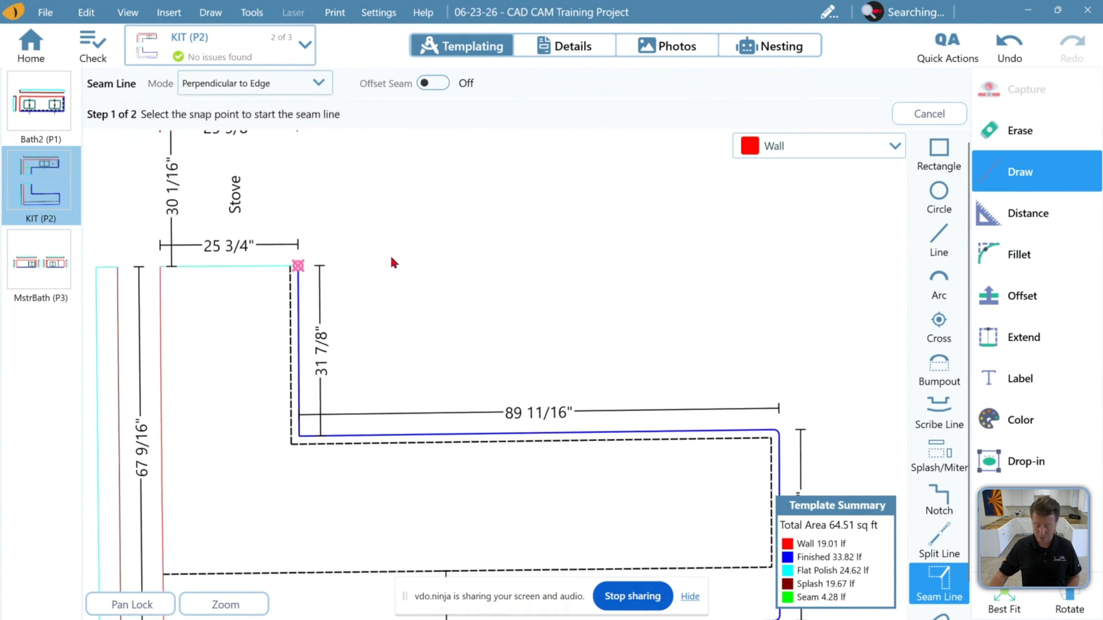
left_click(296, 430)
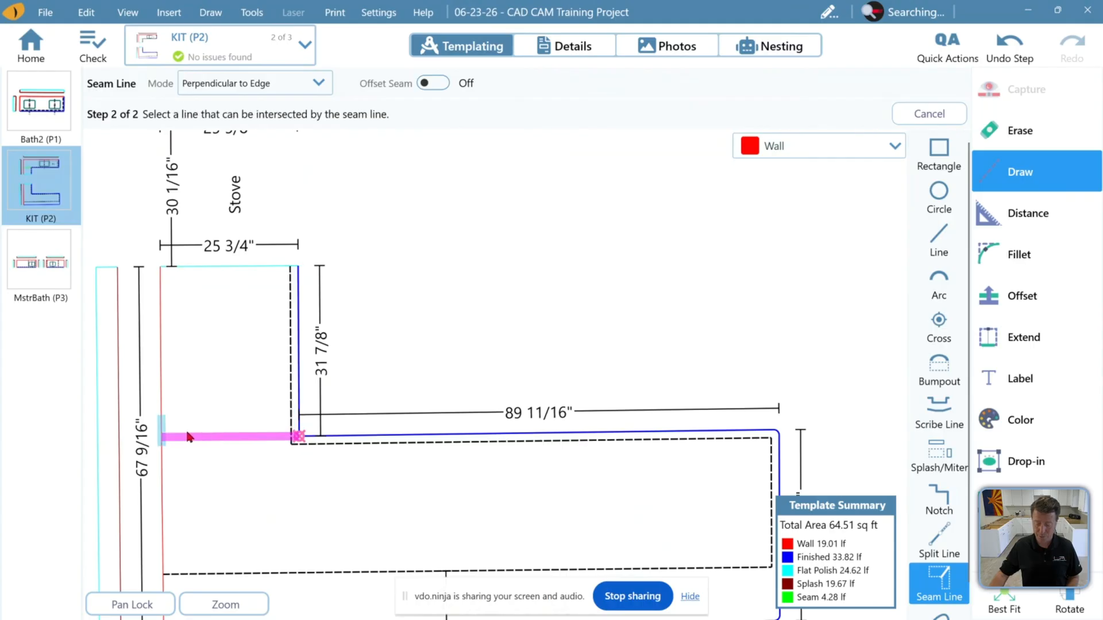
left_click(186, 436)
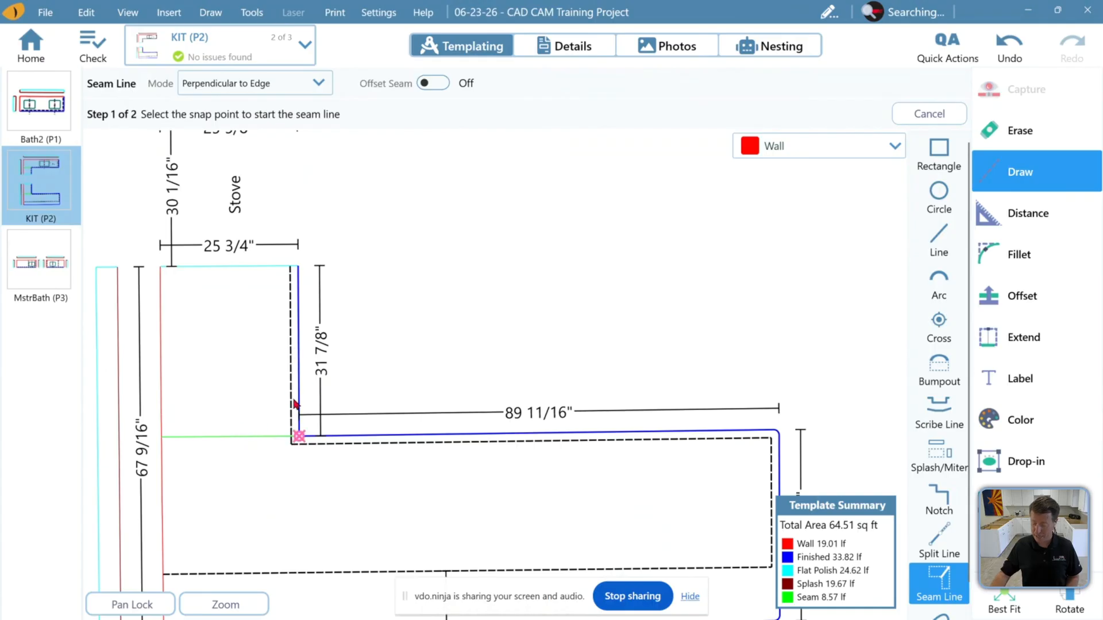
Add an angle label between the lower leg's inner edge and the new seam at the inside corner
left_click(1053, 370)
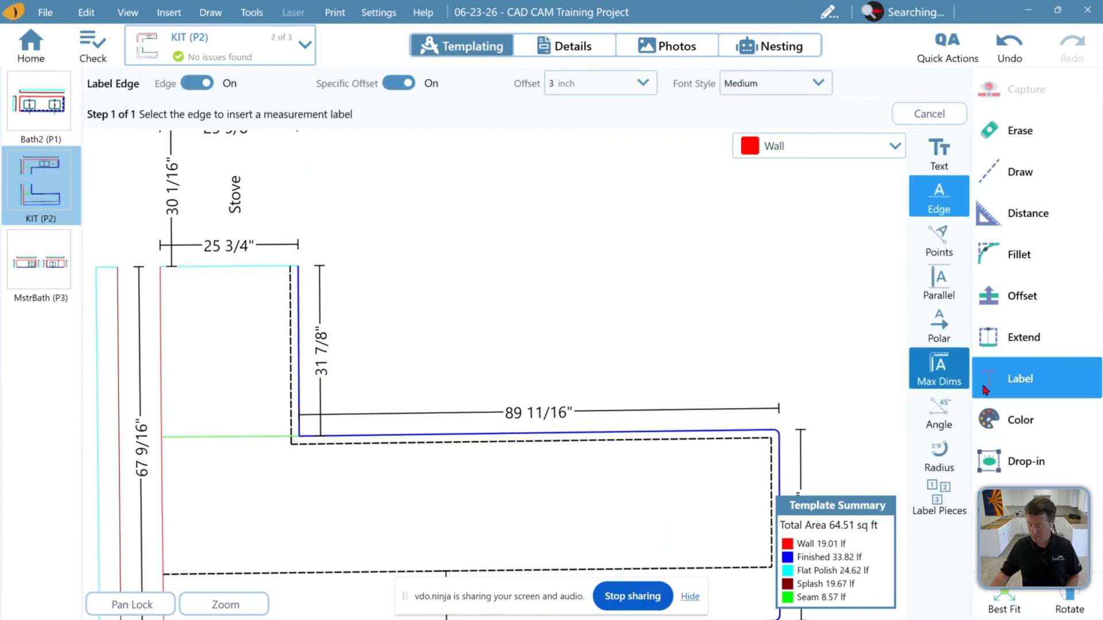
left_click(939, 413)
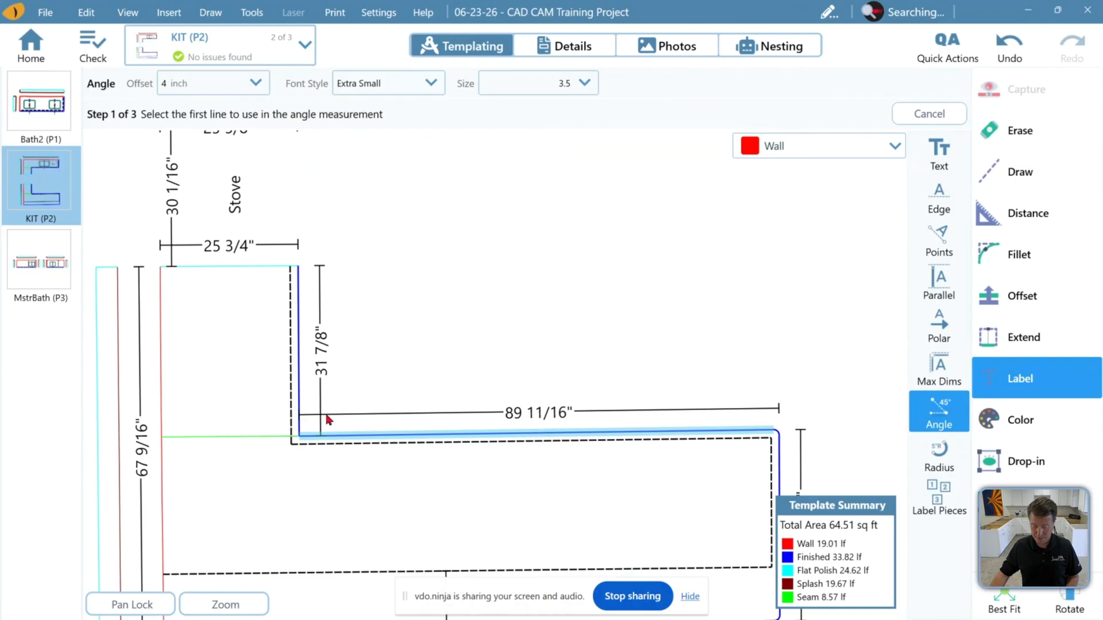
left_click(298, 417)
left_click(263, 426)
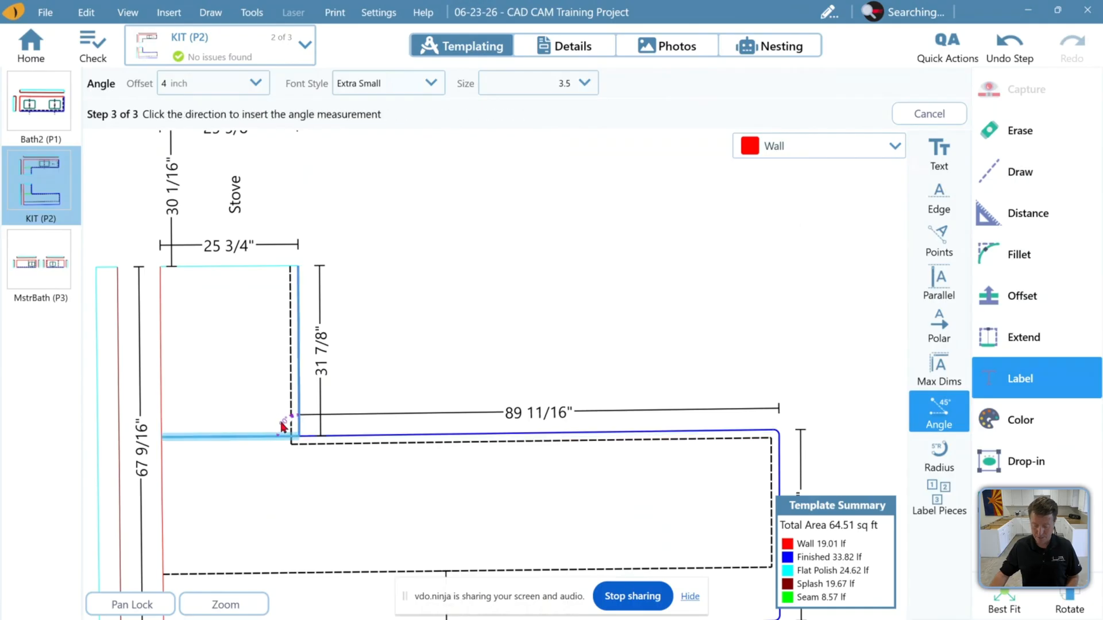
left_click(282, 425)
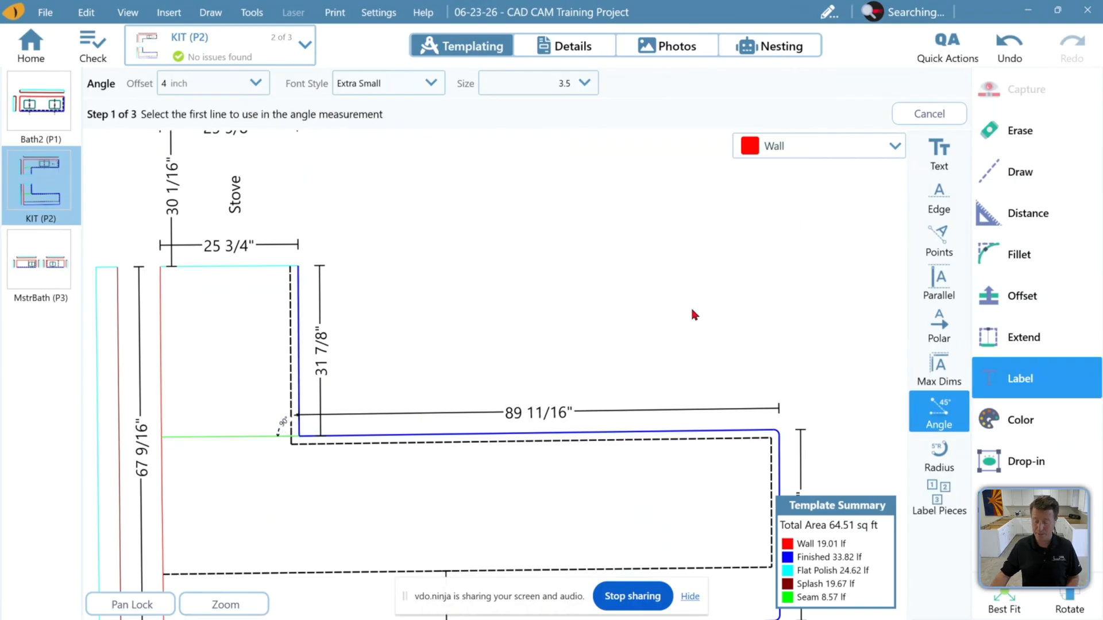
Measure point to point from the upper seam corner to the sink-side end of the back edge
scroll(543, 377, "down", 3)
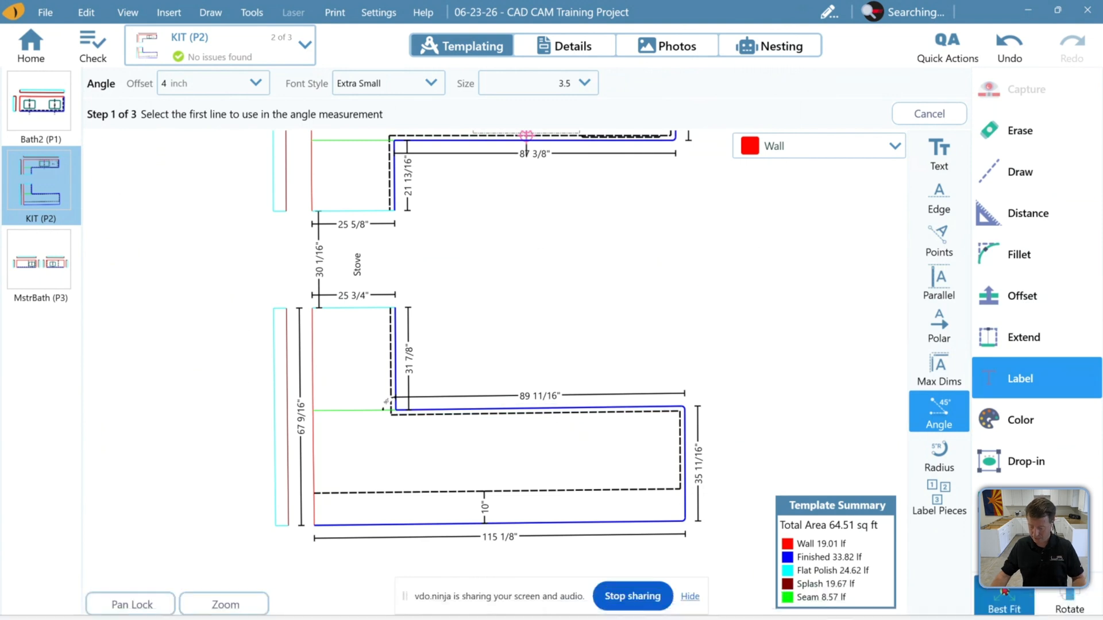
left_click(1004, 595)
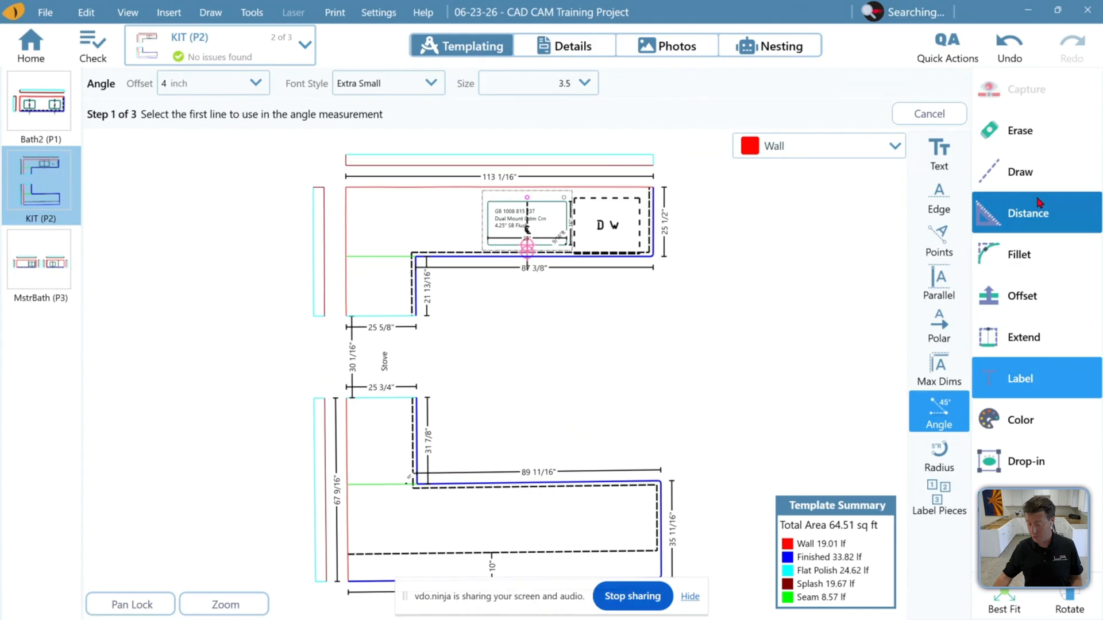
left_click(1029, 217)
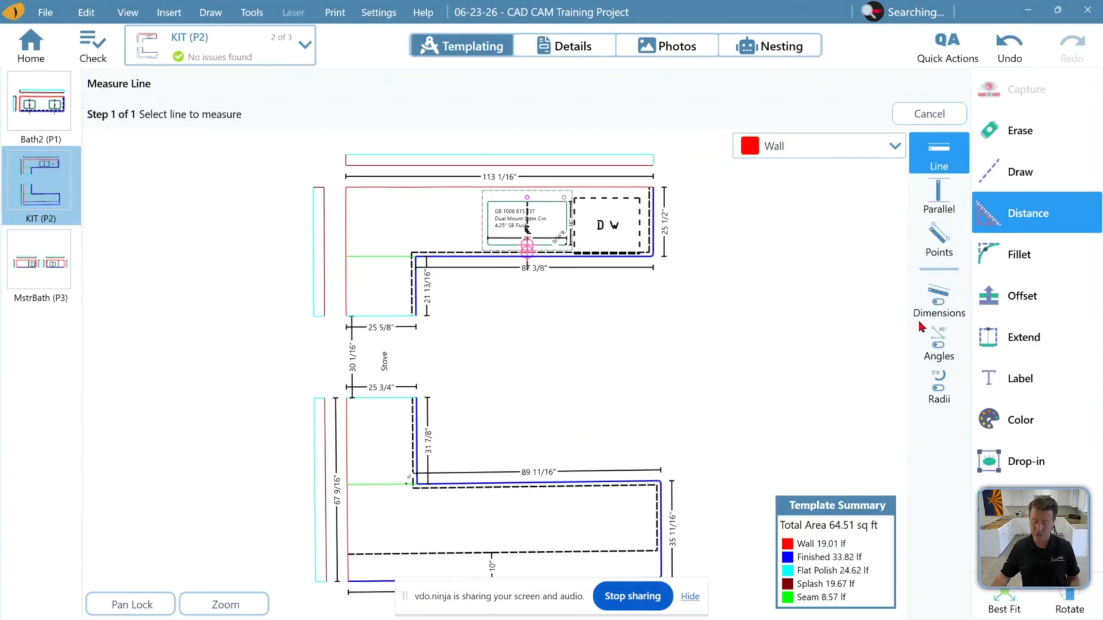
left_click(938, 239)
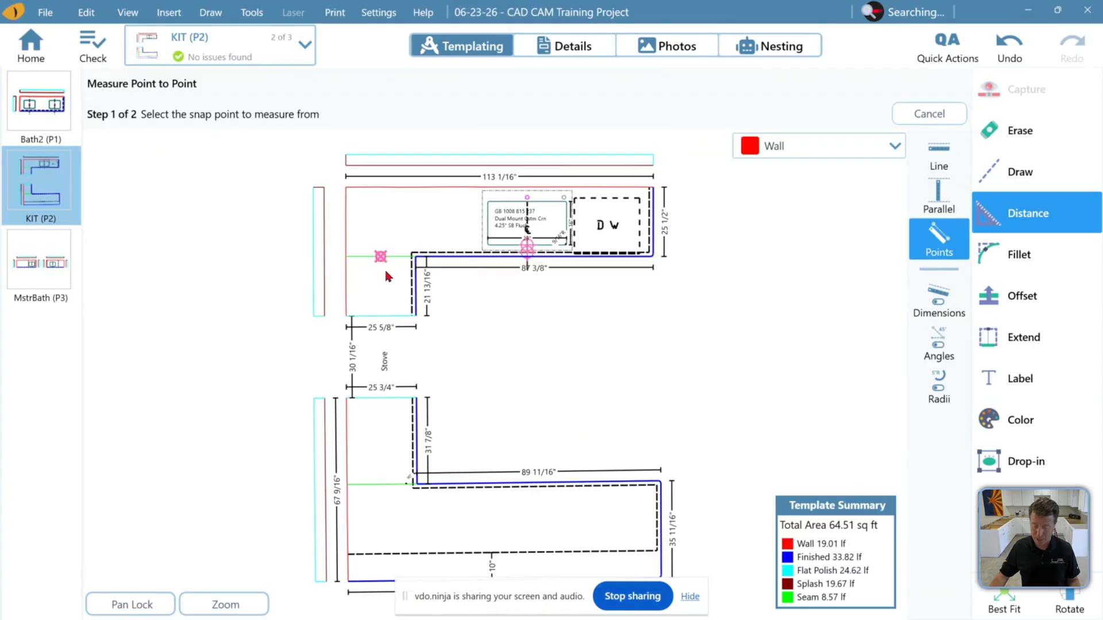
left_click(416, 257)
left_click(683, 273)
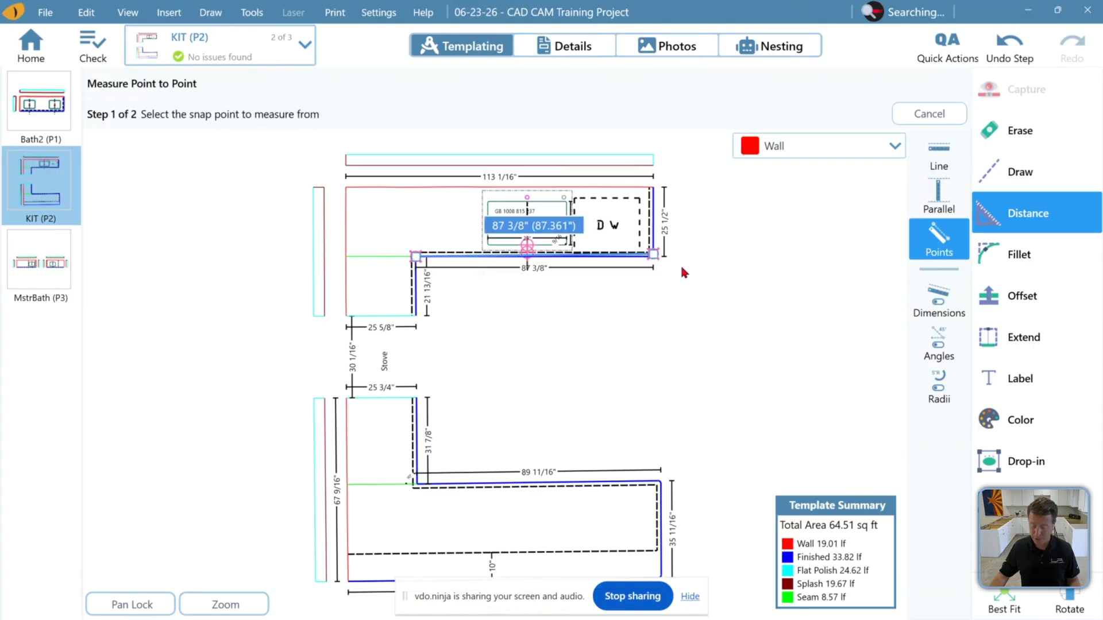
Toggle the display of all dimensions on and back off
left_click(941, 249)
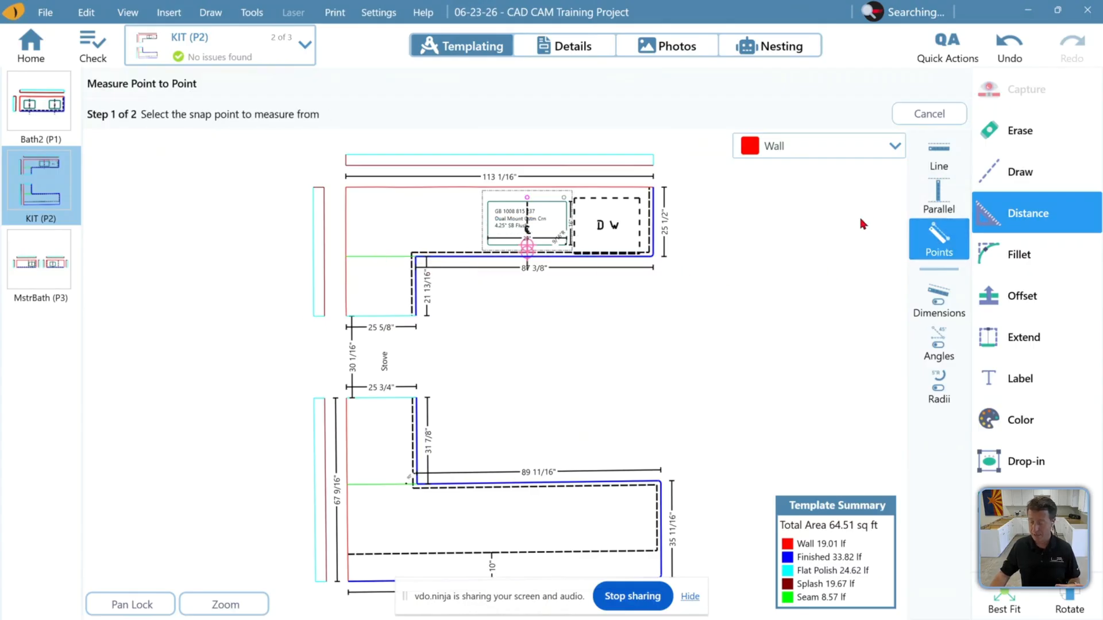
left_click(938, 301)
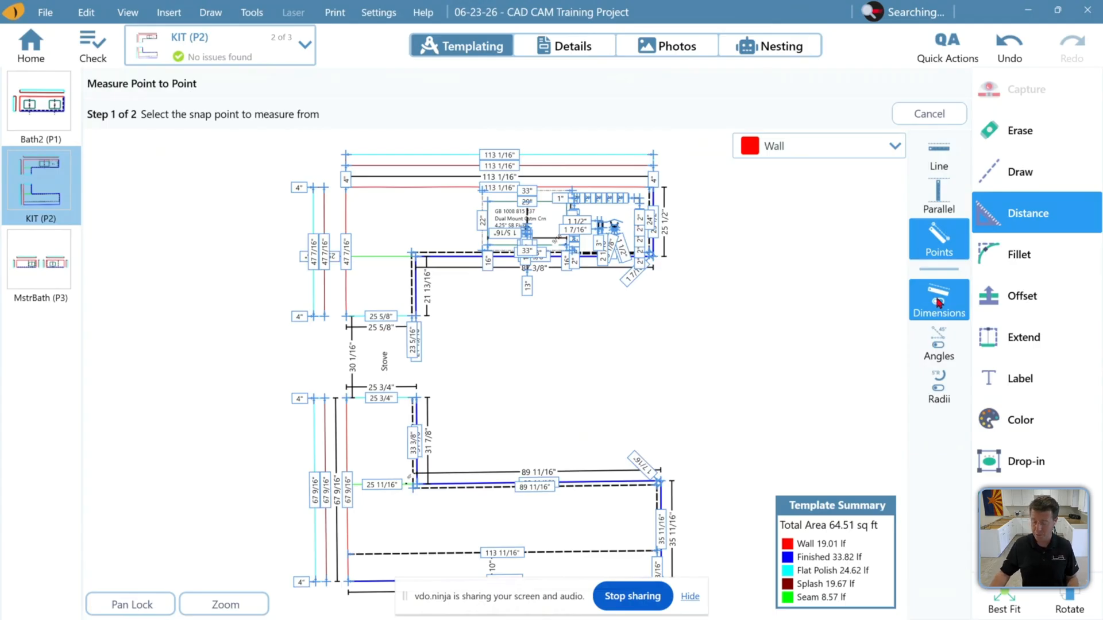
left_click(939, 302)
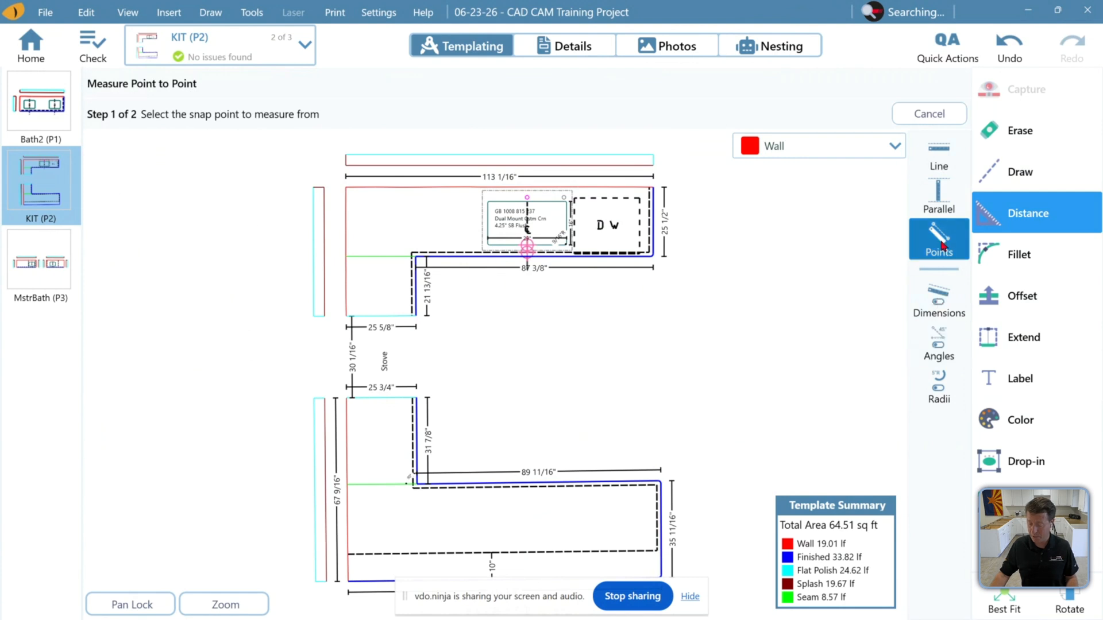
Add an edge measurement label to the upper leg's left wall edge
left_click(1057, 396)
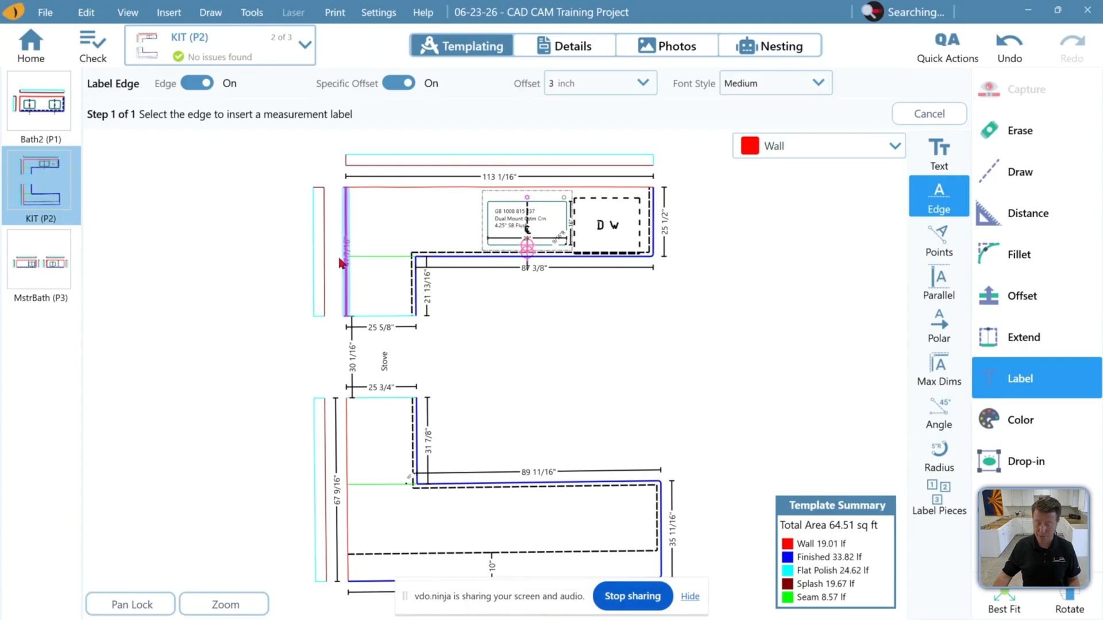
scroll(341, 263, "up", 2)
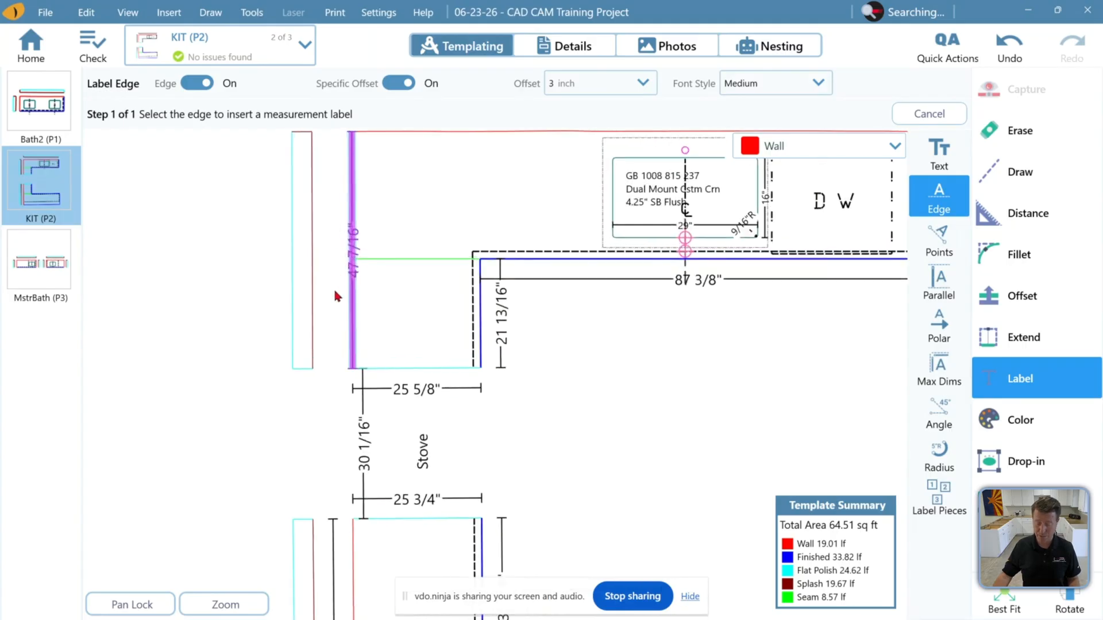
left_click(338, 282)
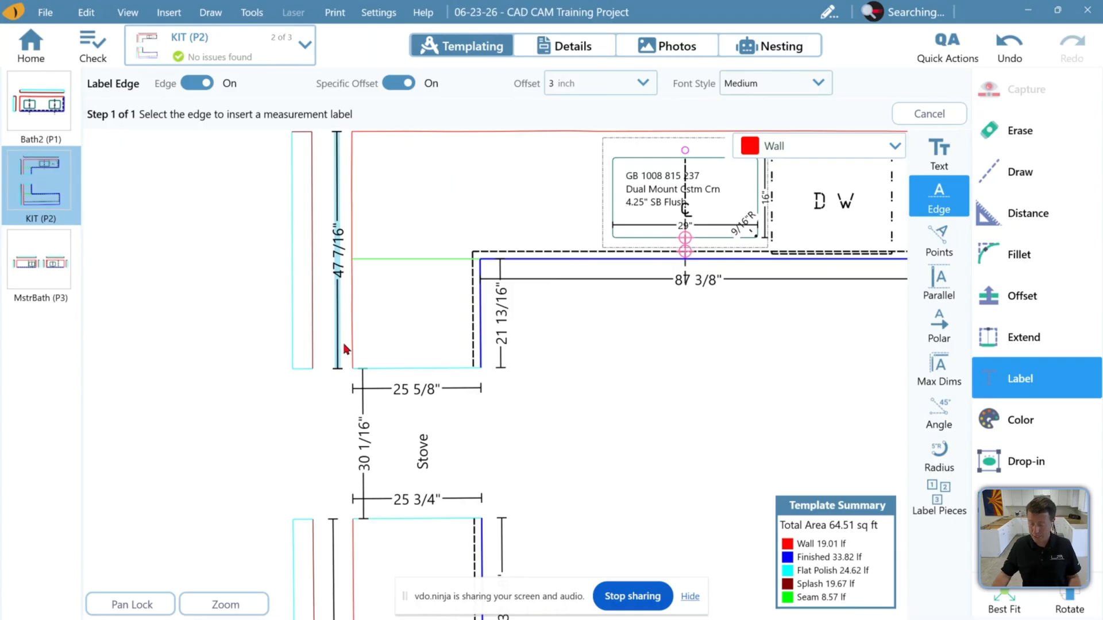
Try a parallel label from the sink seam to the upper leg's left wall edge with a 2 inch offset, and undo it
left_click(943, 283)
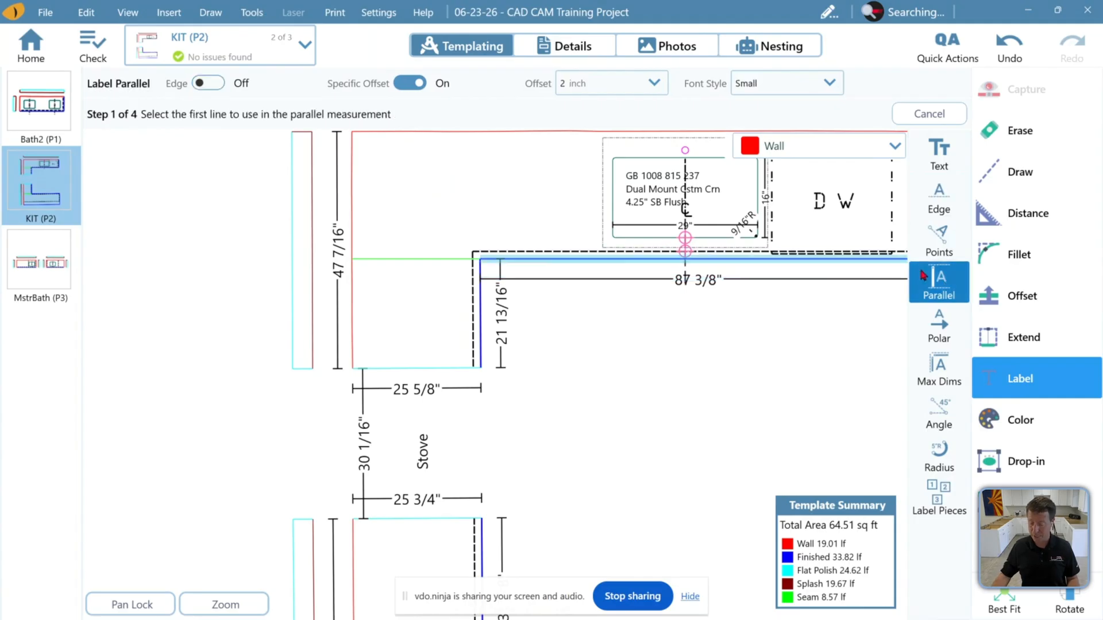
scroll(697, 239, "up", 1)
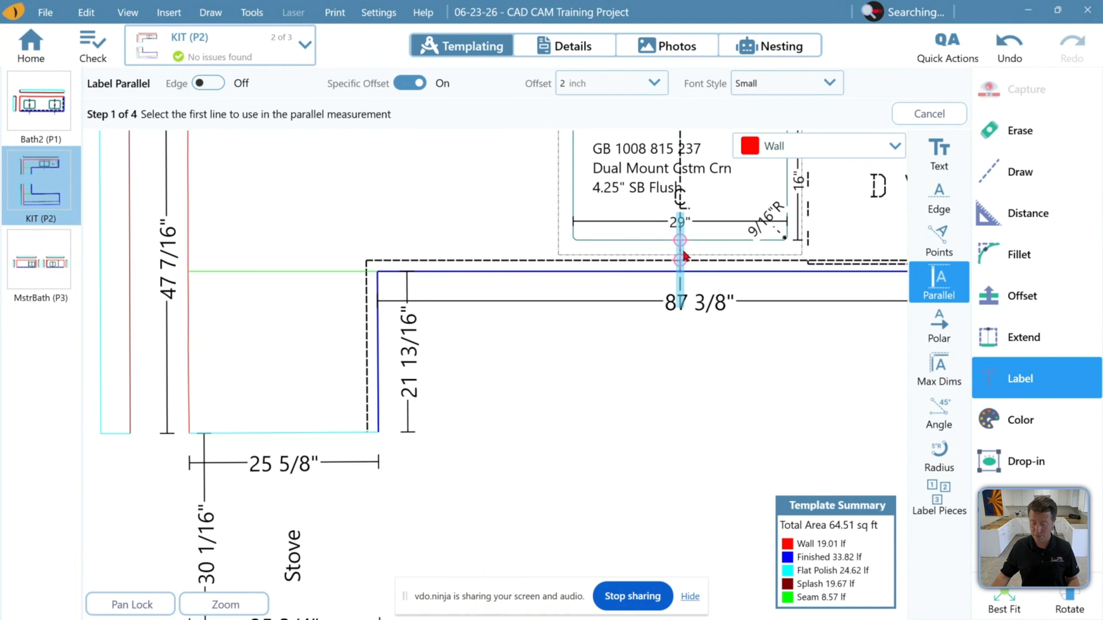
left_click(680, 270)
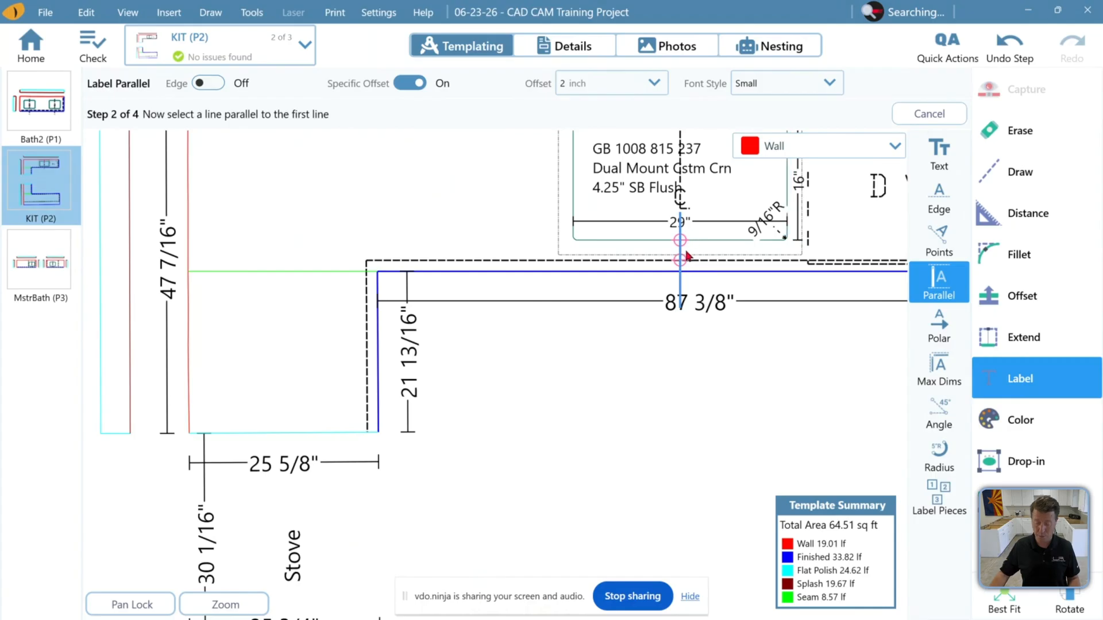
left_click(190, 251)
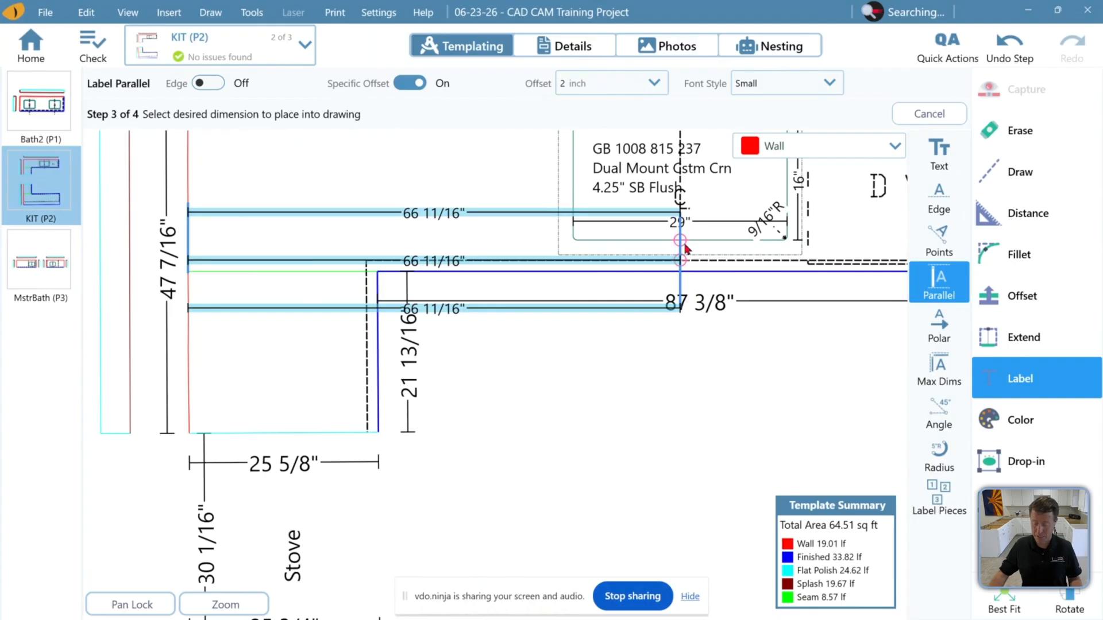
left_click(450, 211)
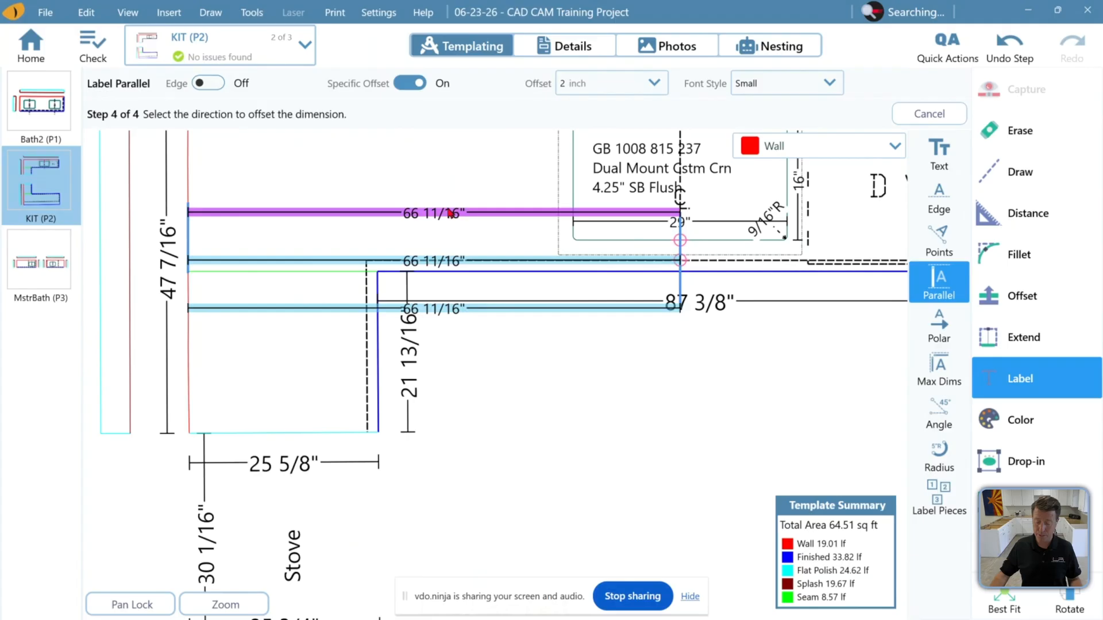
left_click(450, 214)
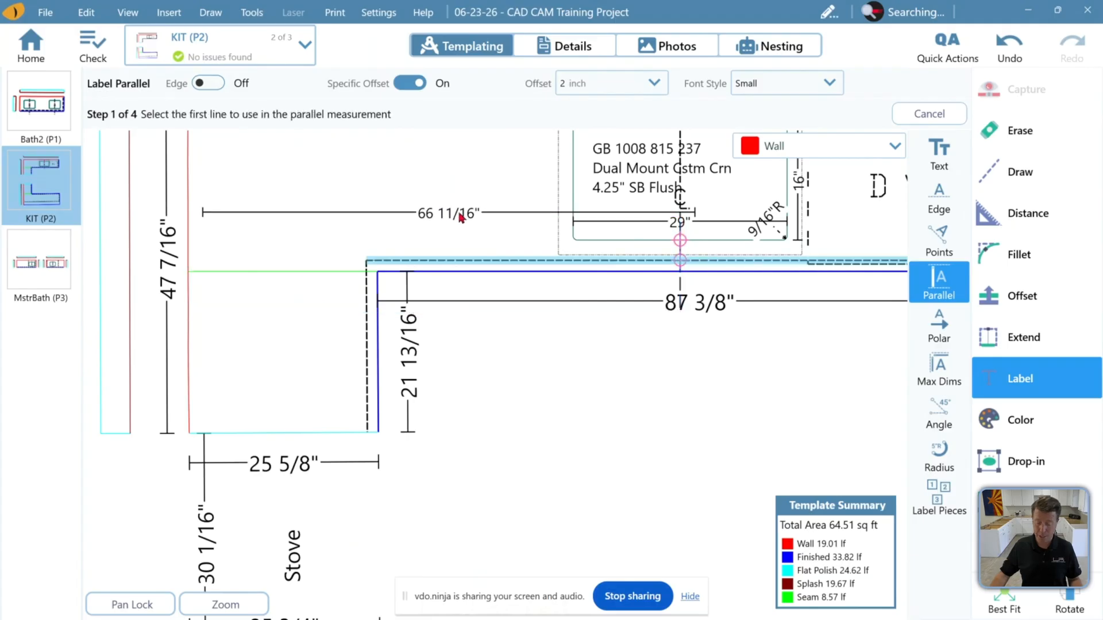
left_click(1009, 46)
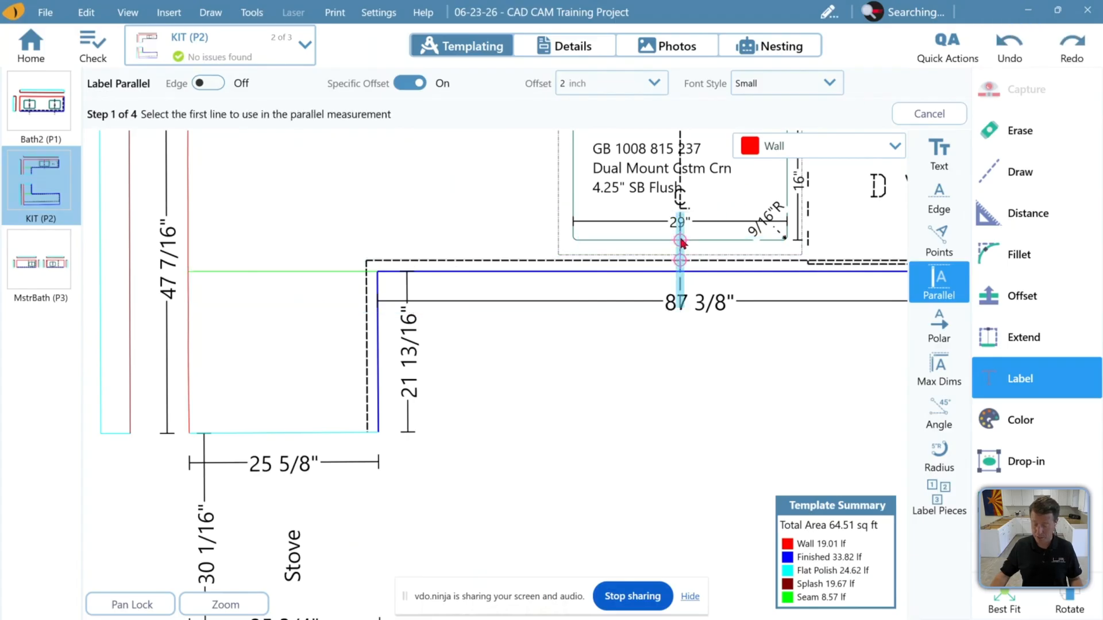
Turn off the specific offset and add a parallel label between the sink seam and the upper leg's left wall edge
left_click(680, 257)
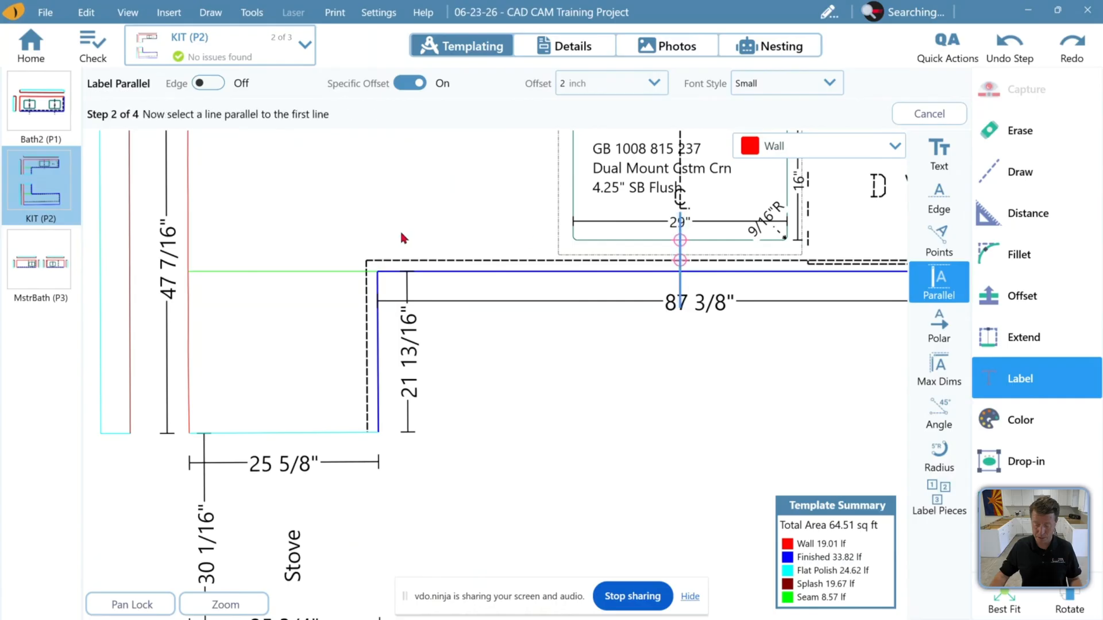
left_click(196, 238)
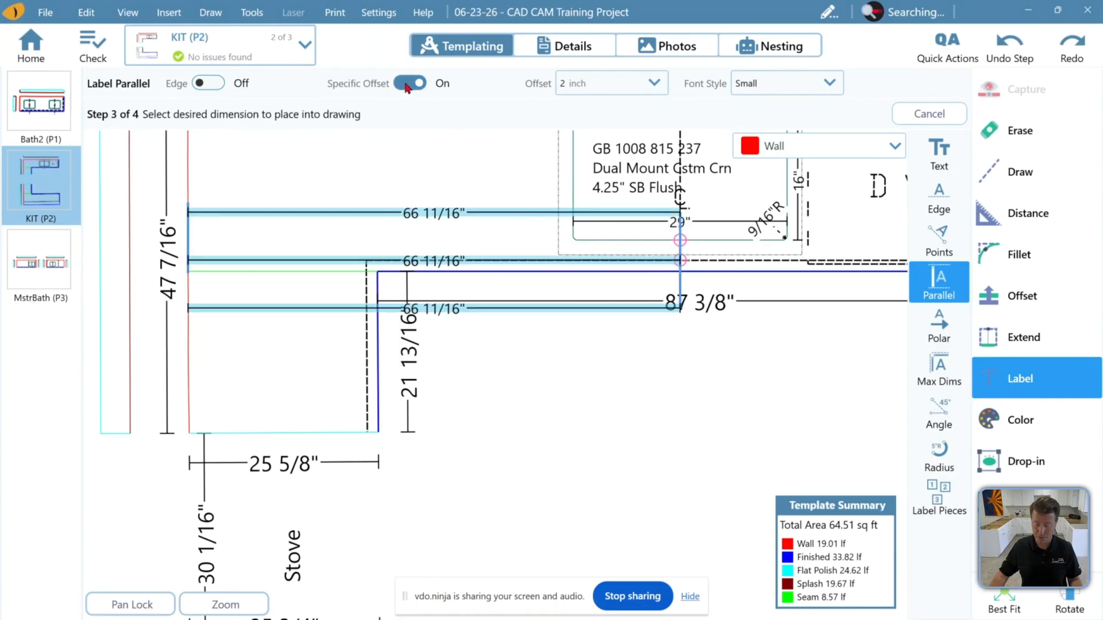
left_click(409, 83)
left_click(681, 258)
left_click(206, 229)
left_click(449, 223)
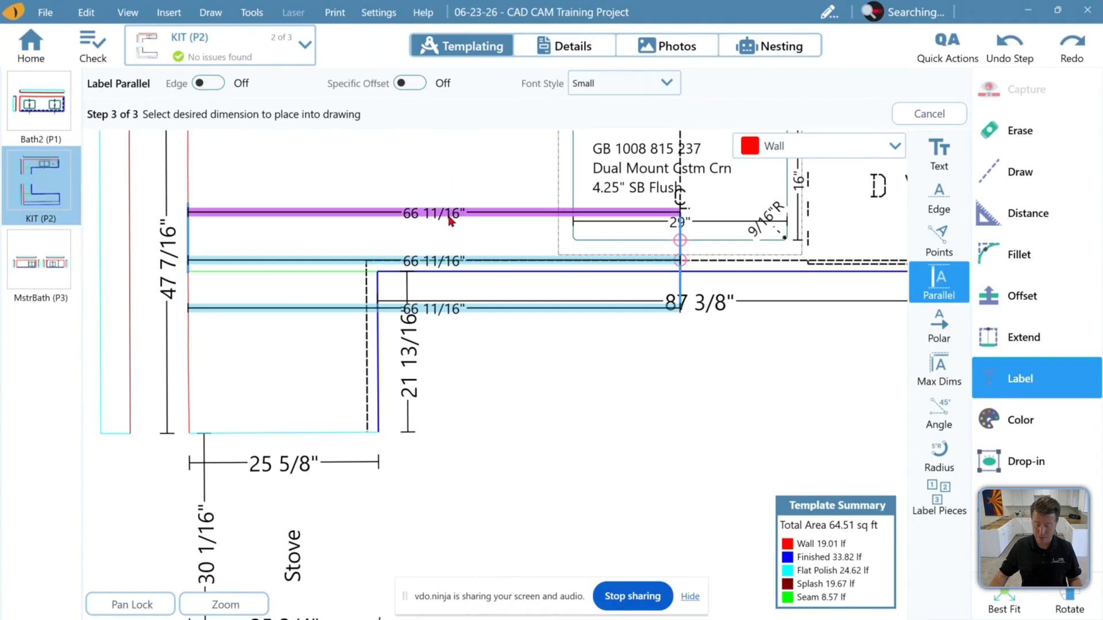
left_click(1004, 609)
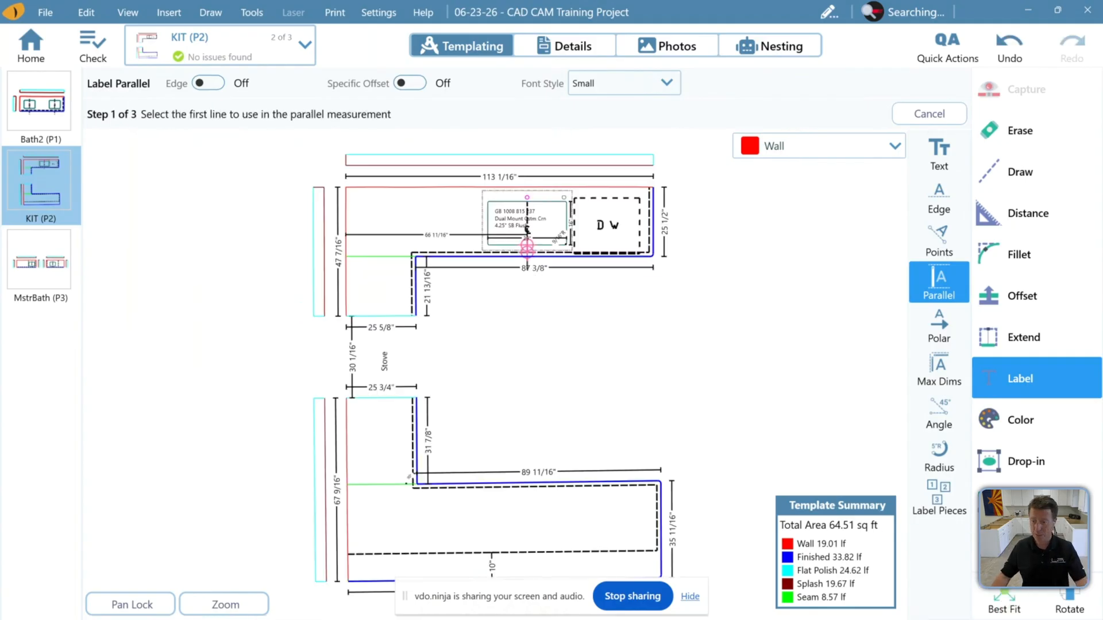
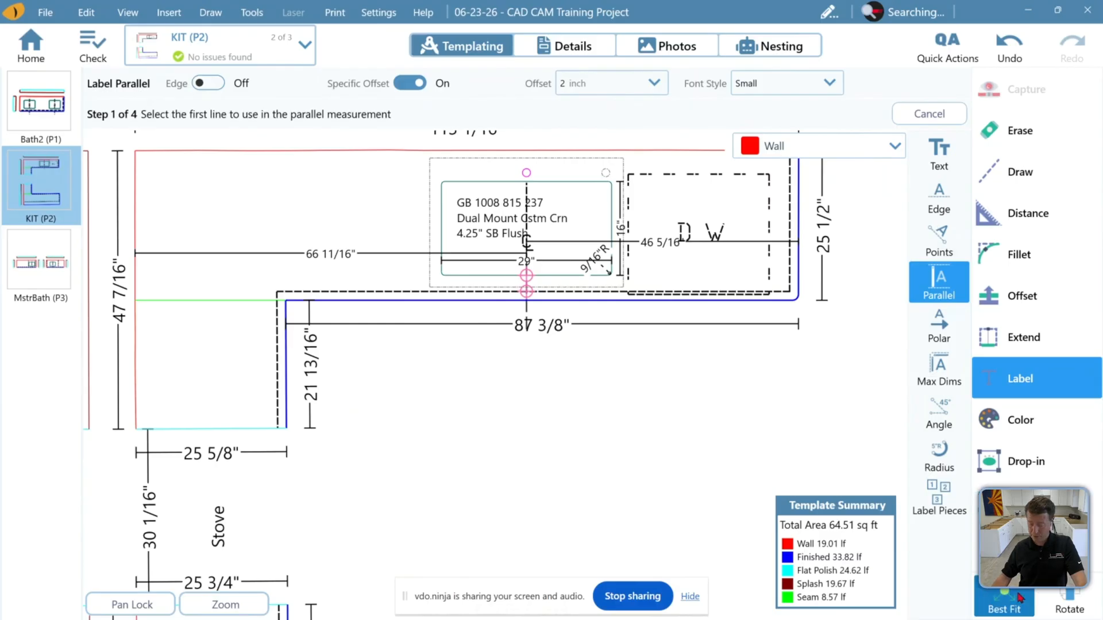
Reorder the pages so KIT comes first, MstrBath second and Bath2 last
left_click(1016, 600)
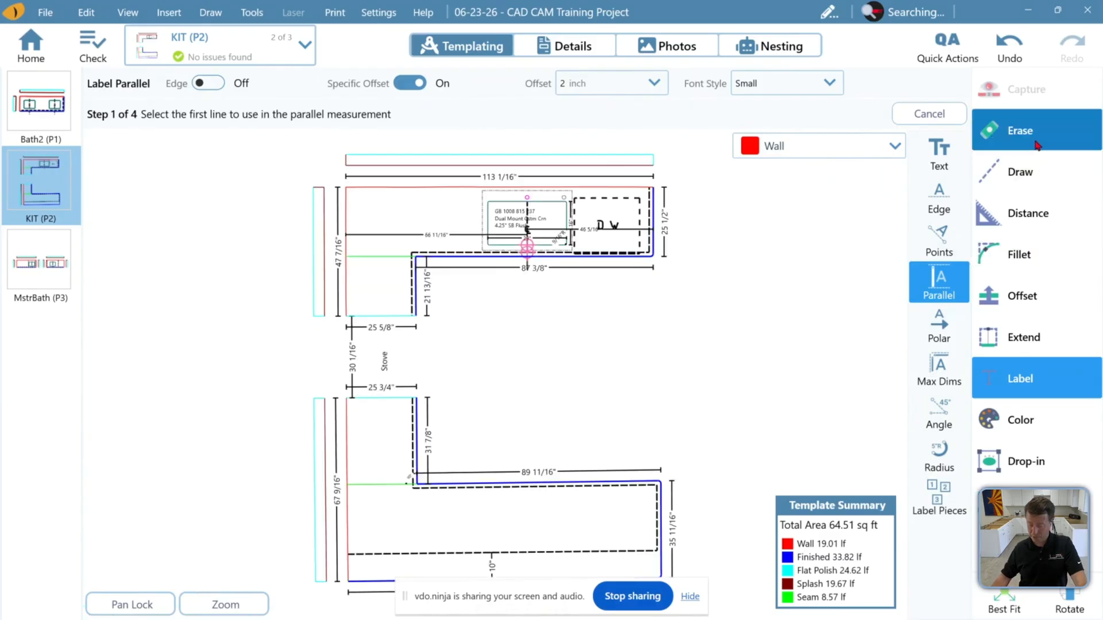
left_click(1020, 130)
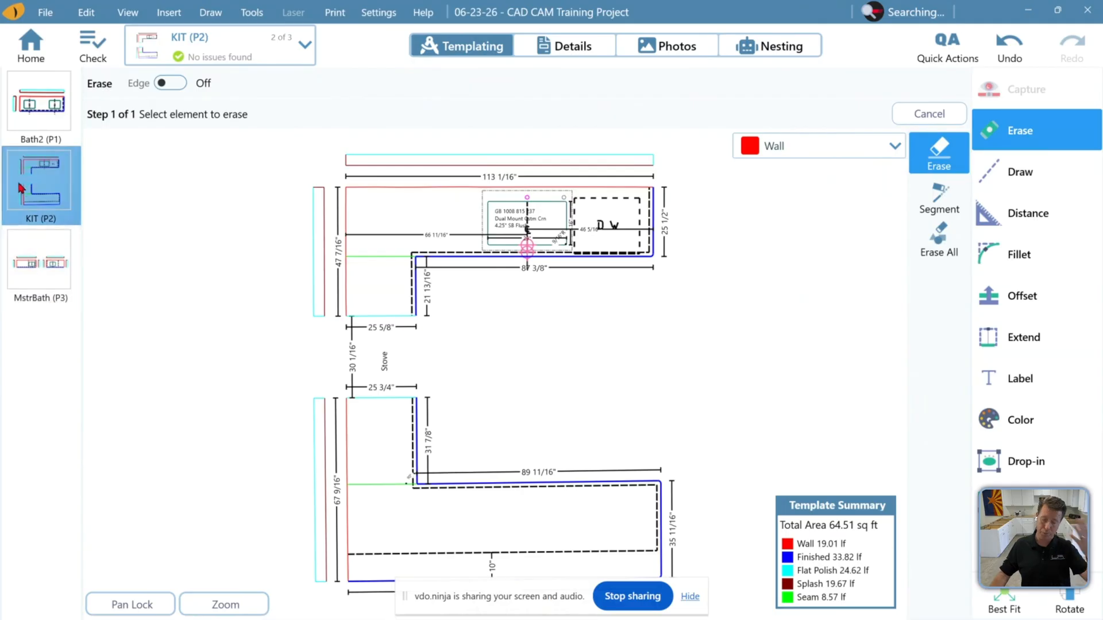
left_click_drag(57, 194, 55, 123)
left_click_drag(40, 174, 50, 322)
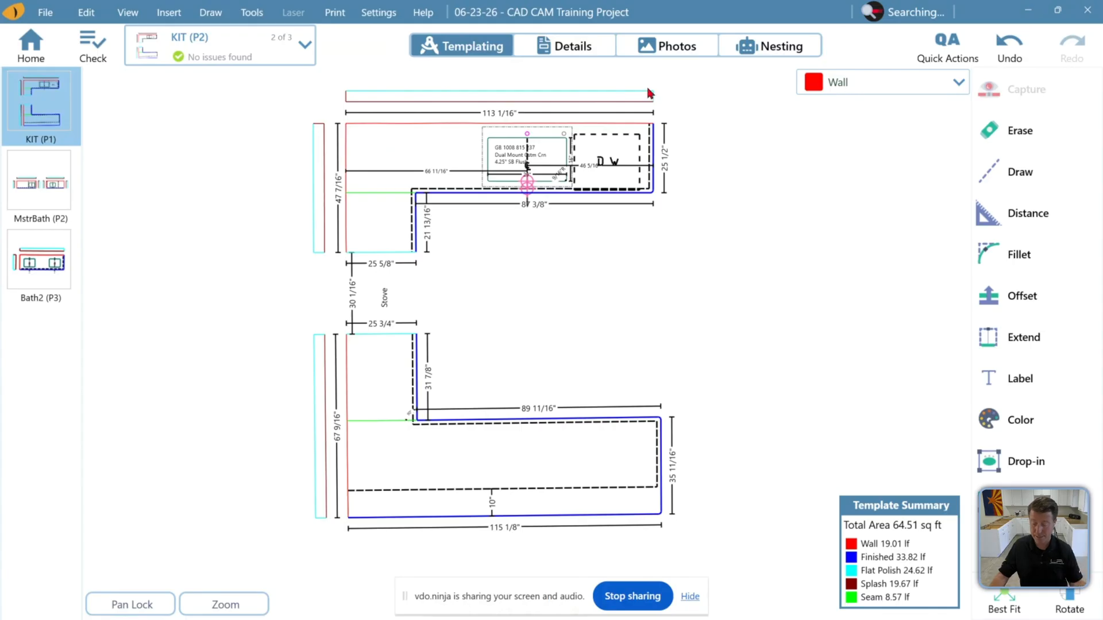
Add an Offset with Taper scribe line with 1/2 inch max depth and 8 inch taper to the upper leg's back wall edge
scroll(360, 128, "up", 3)
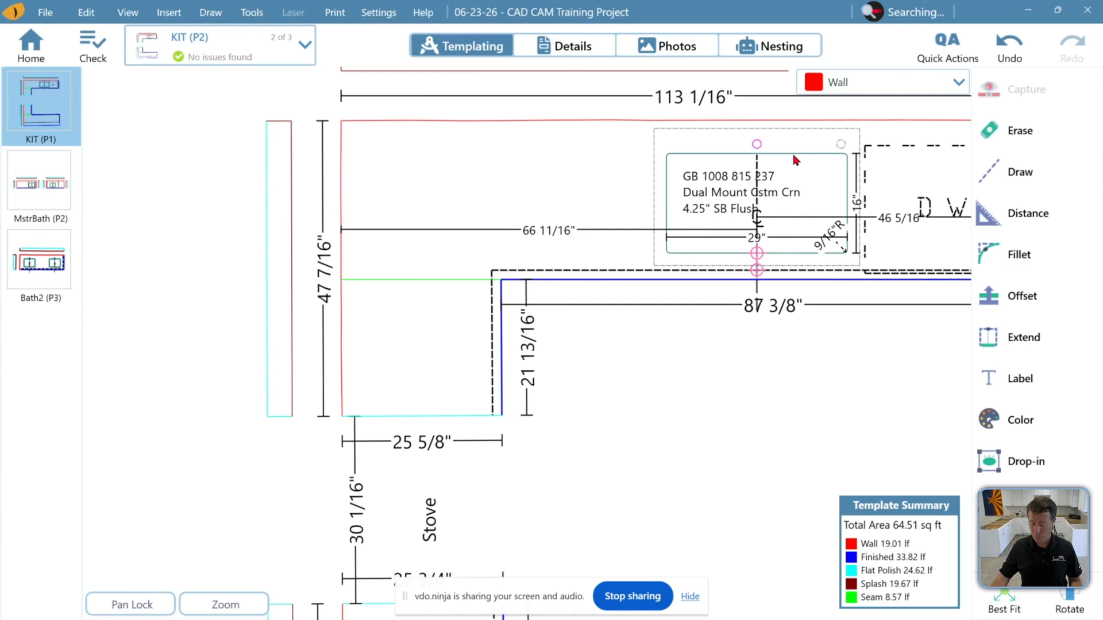
mouse_move(508, 190)
middle_mouse_down()
mouse_move(410, 268)
mouse_move(381, 272)
middle_mouse_up()
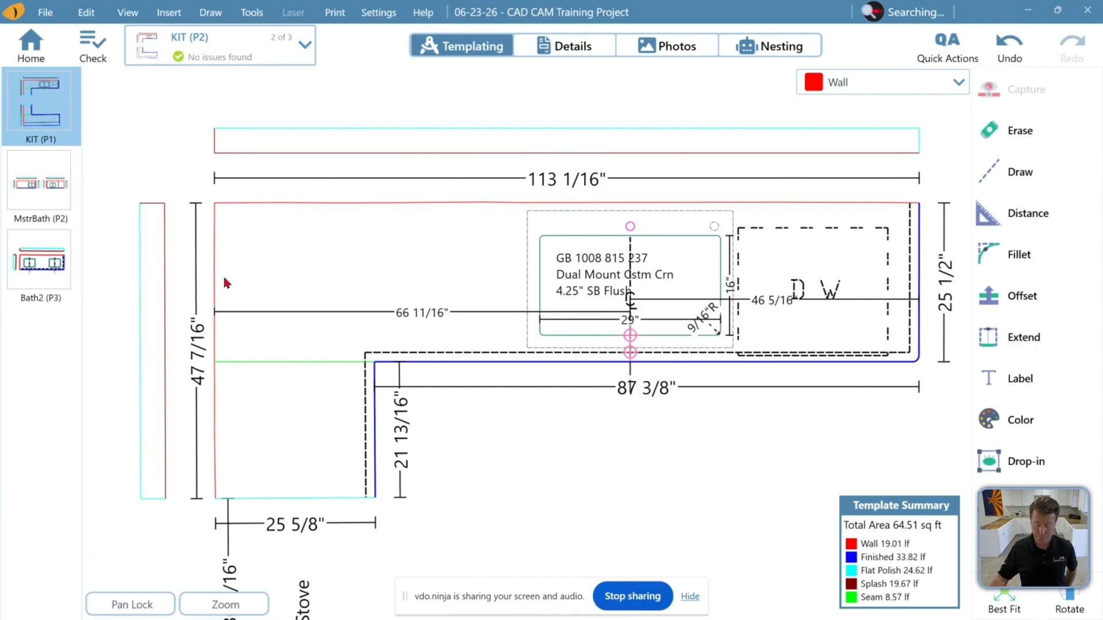
scroll(206, 405, "up", 2)
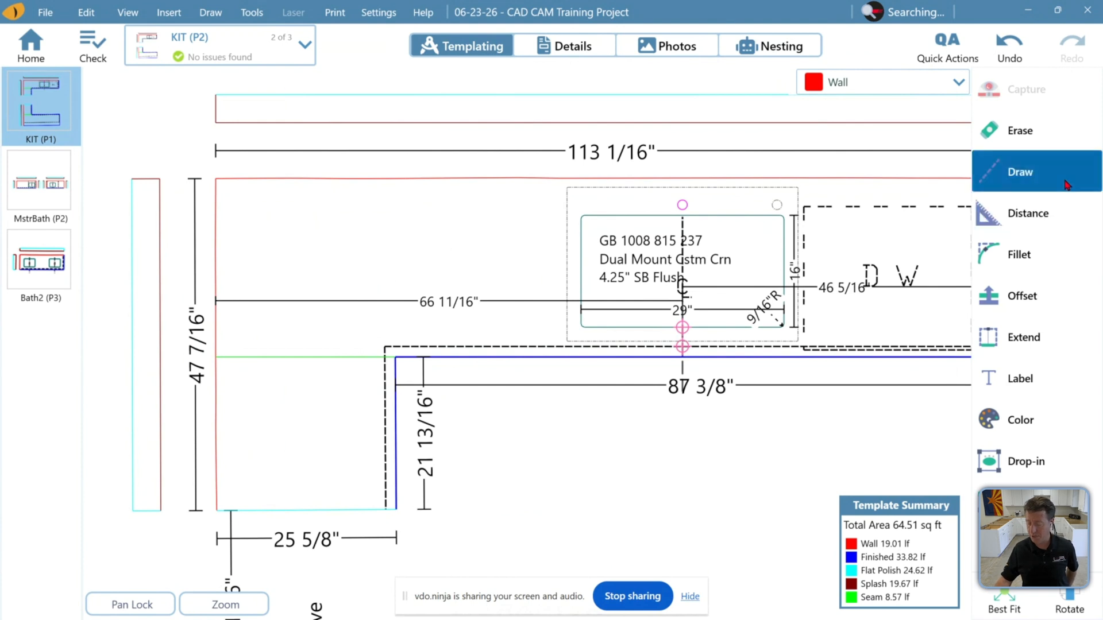
left_click(1017, 172)
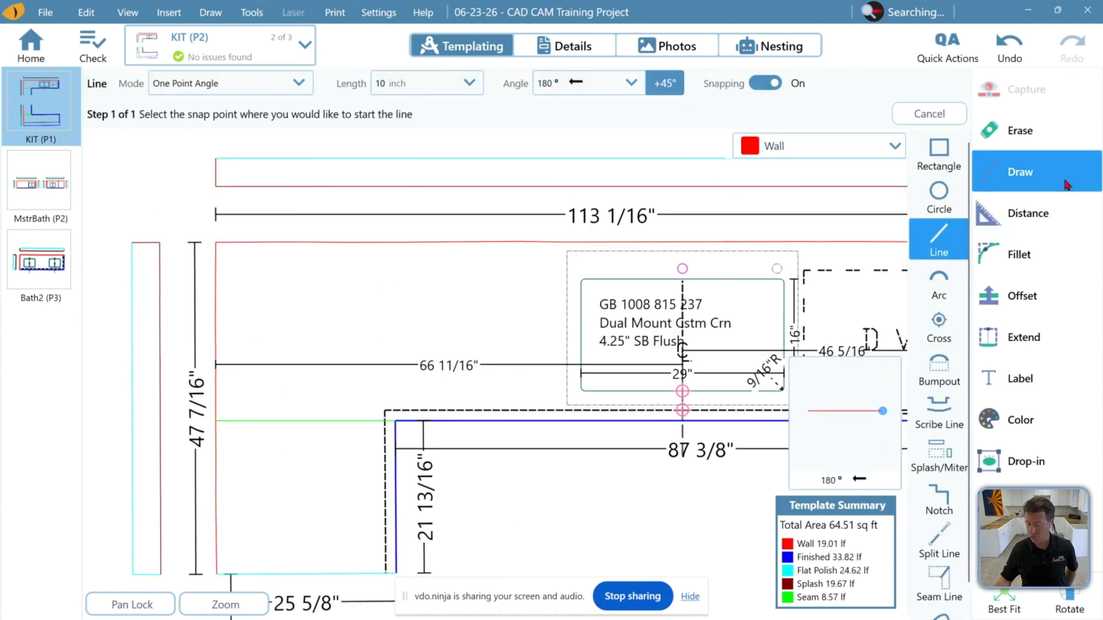
left_click(941, 421)
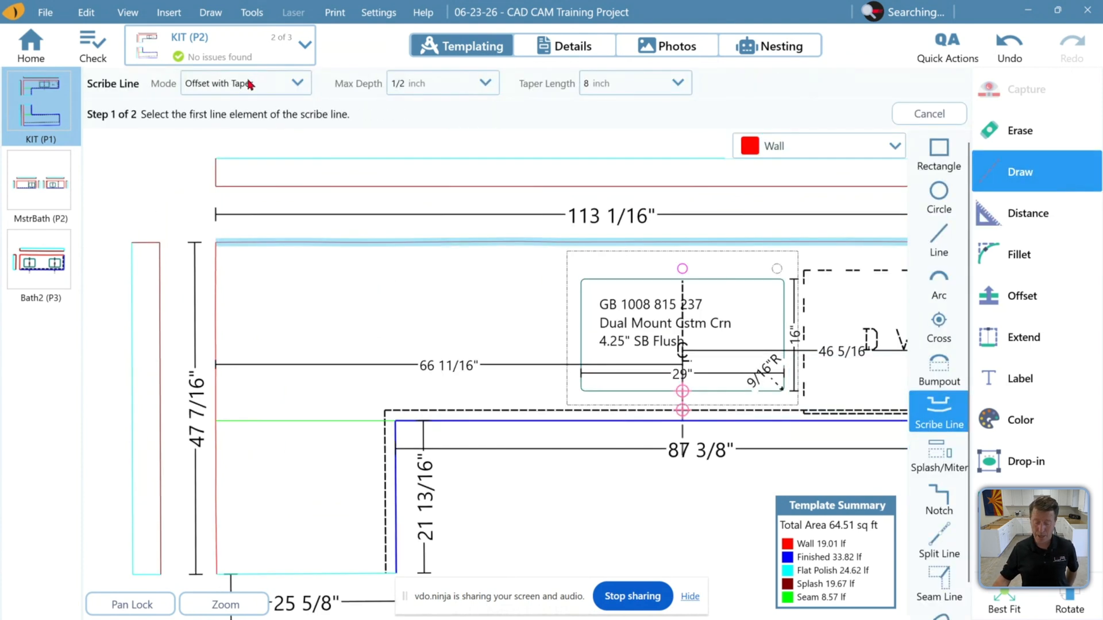
left_click(290, 83)
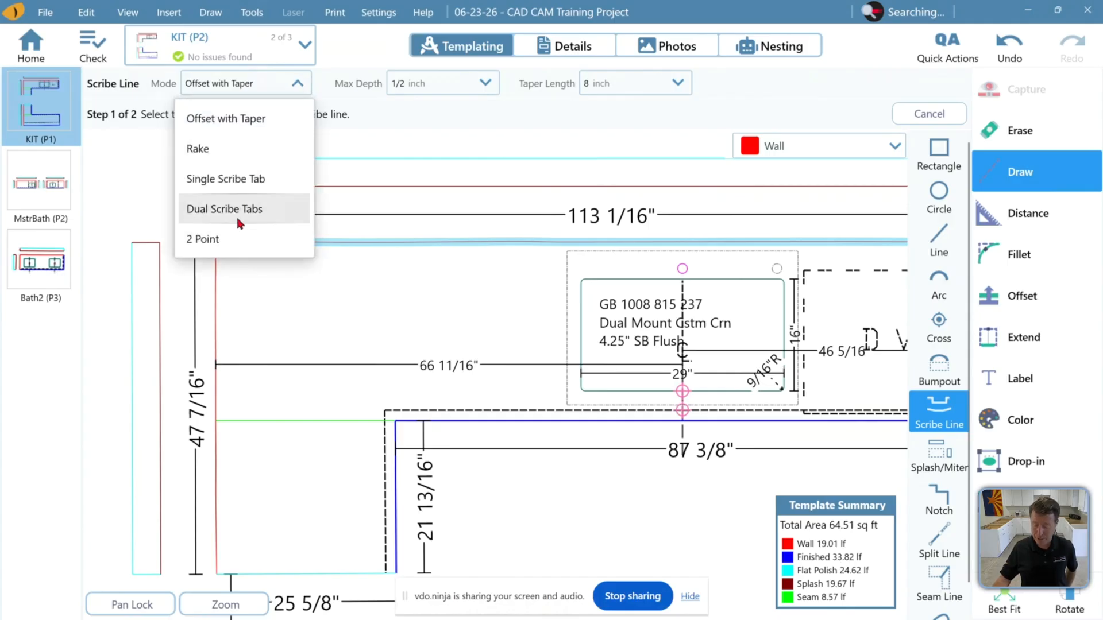
left_click(271, 116)
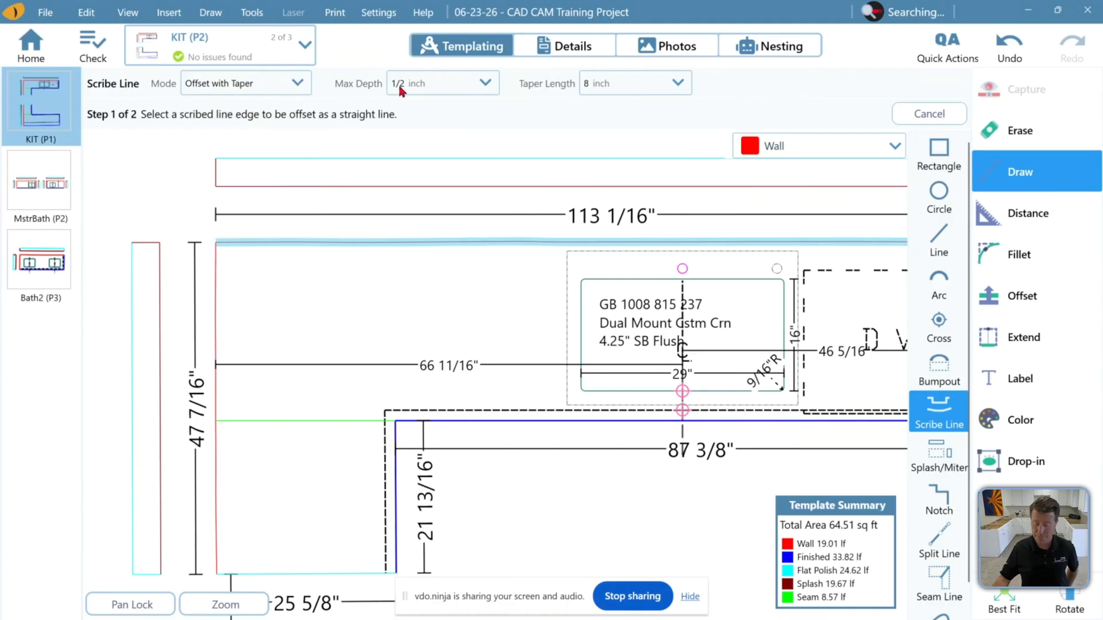
left_click(412, 87)
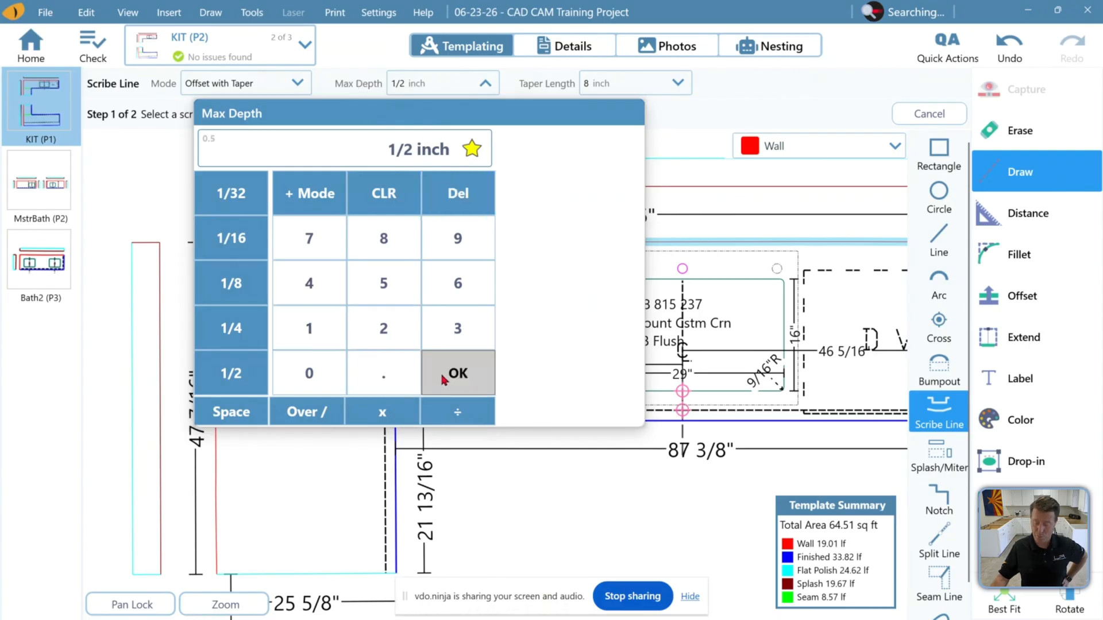
left_click(455, 371)
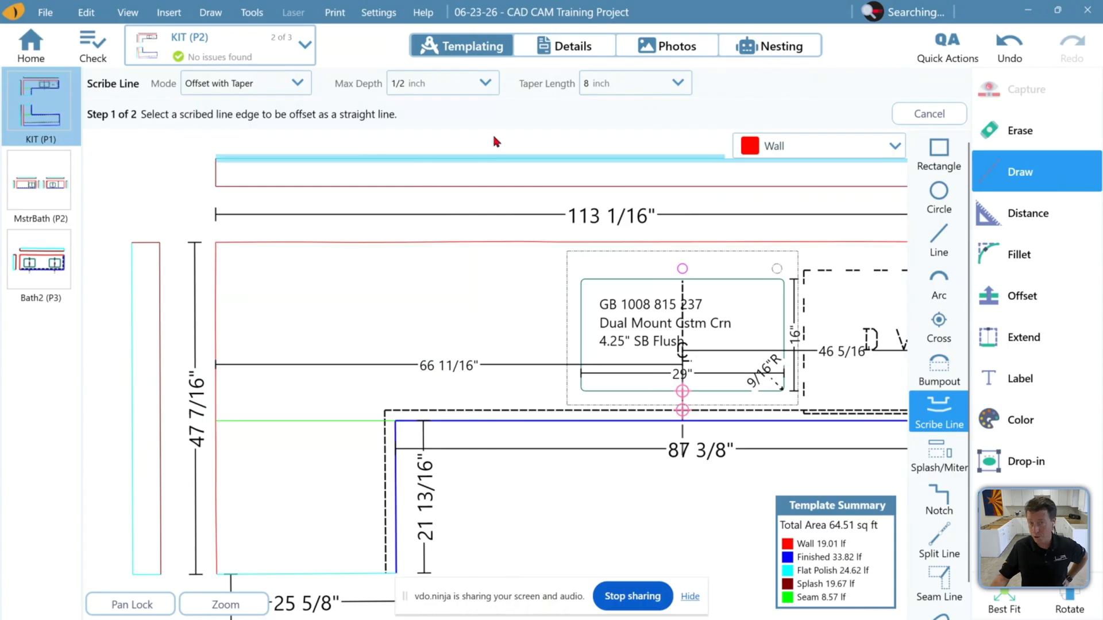
middle_click_drag(369, 269, 319, 216)
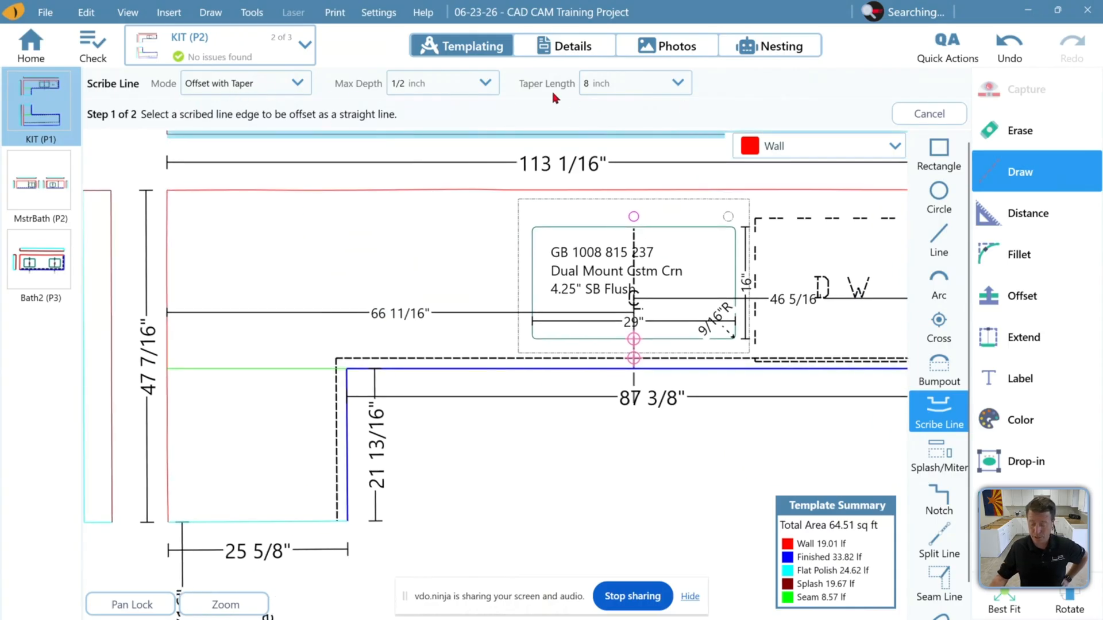
left_click(334, 191)
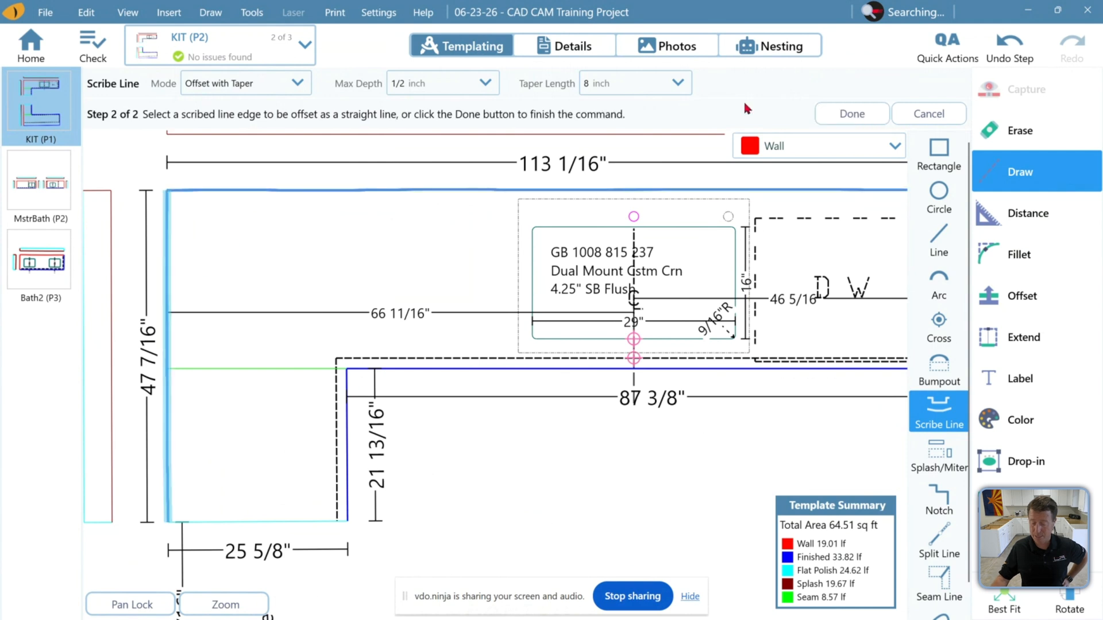
left_click(838, 115)
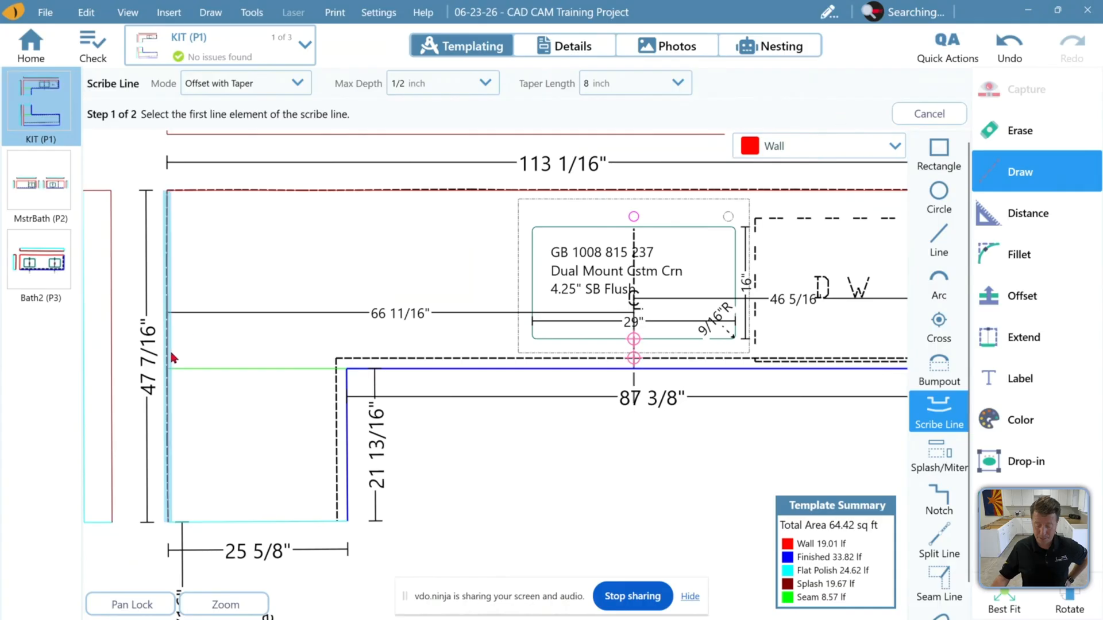
Zoom in along the upper leg's back wall to examine the new scribe line
middle_click_drag(635, 195, 558, 207)
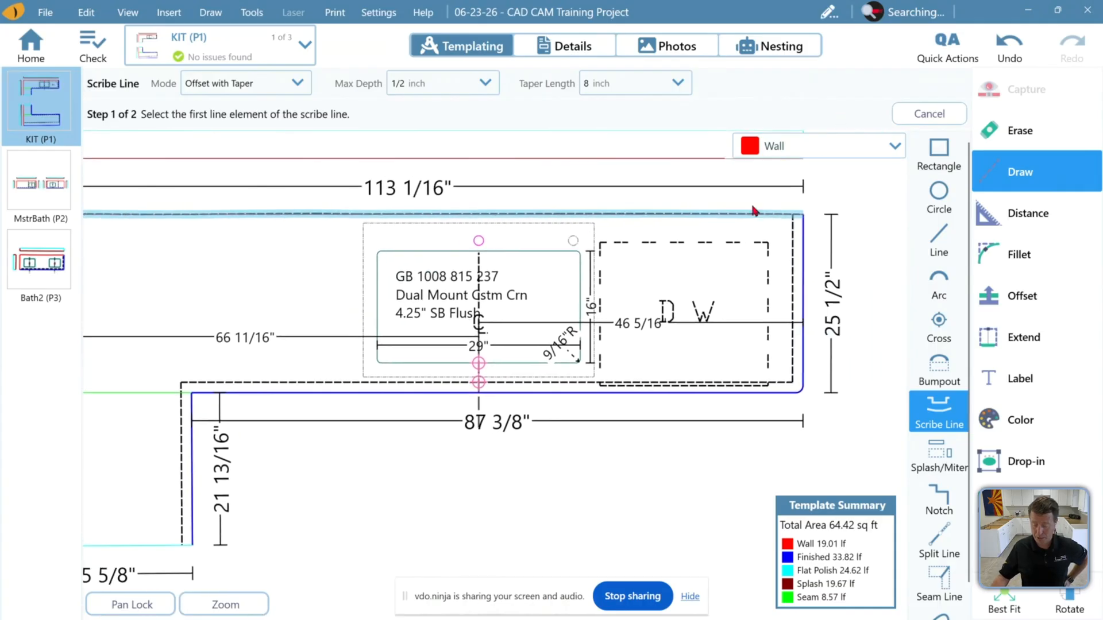
scroll(755, 221, "up", 3)
scroll(767, 222, "up", 5)
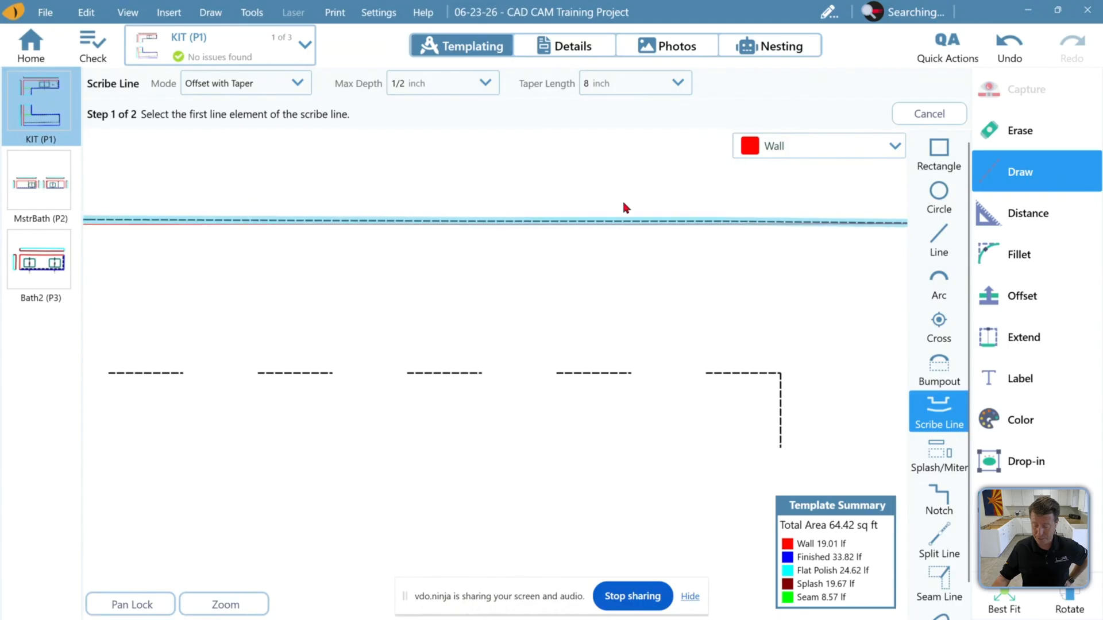
scroll(478, 185, "up", 4)
scroll(508, 257, "up", 2)
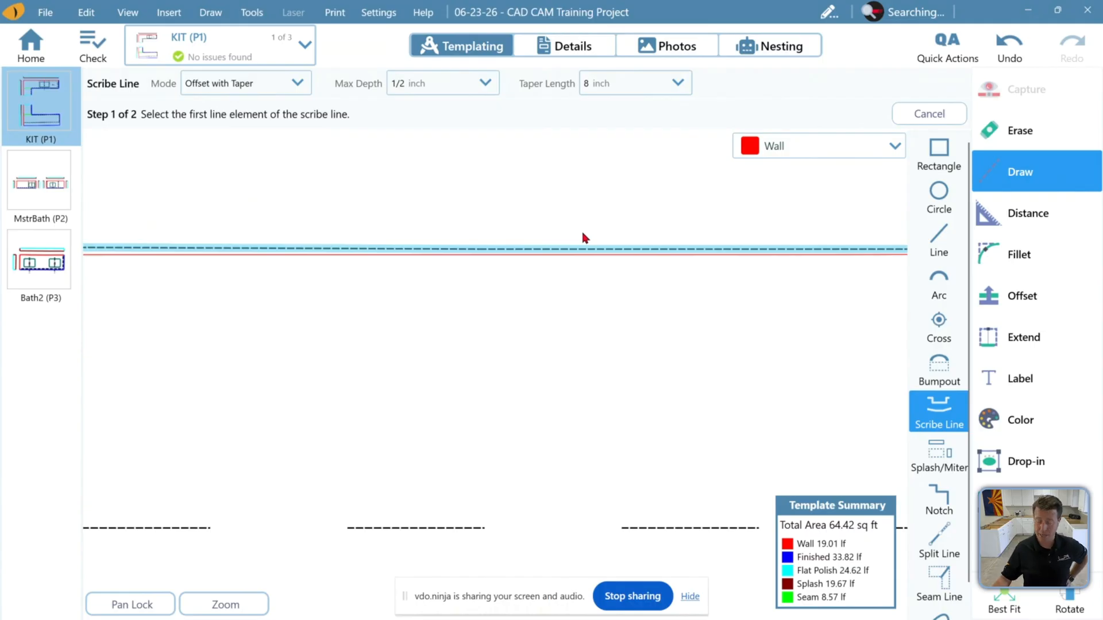
scroll(673, 297, "down", 1)
scroll(672, 298, "down", 1)
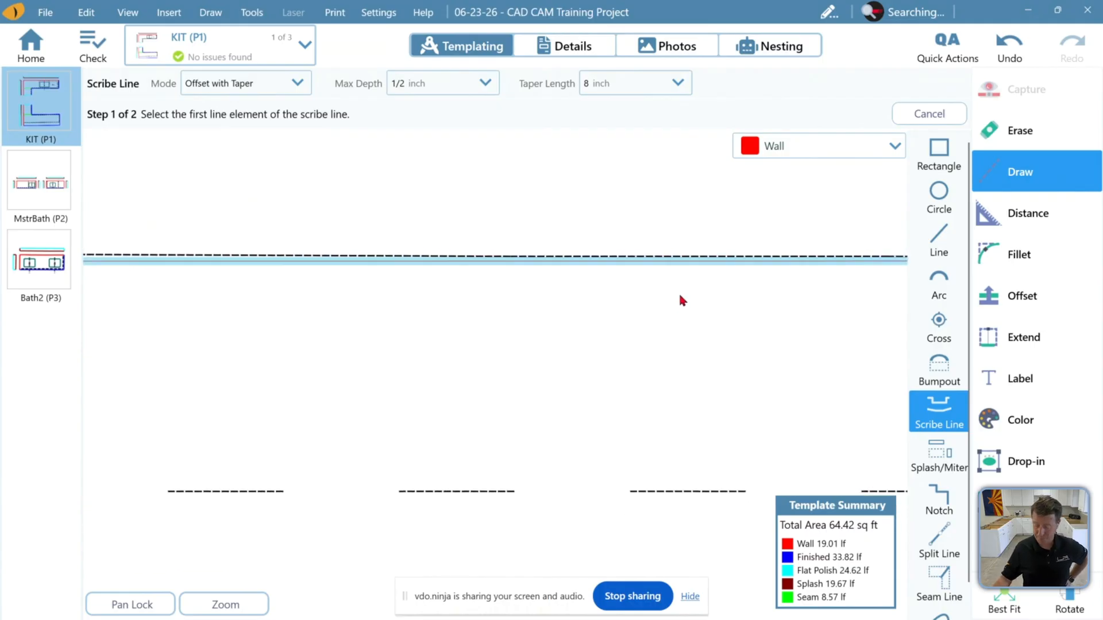
scroll(670, 302, "down", 5)
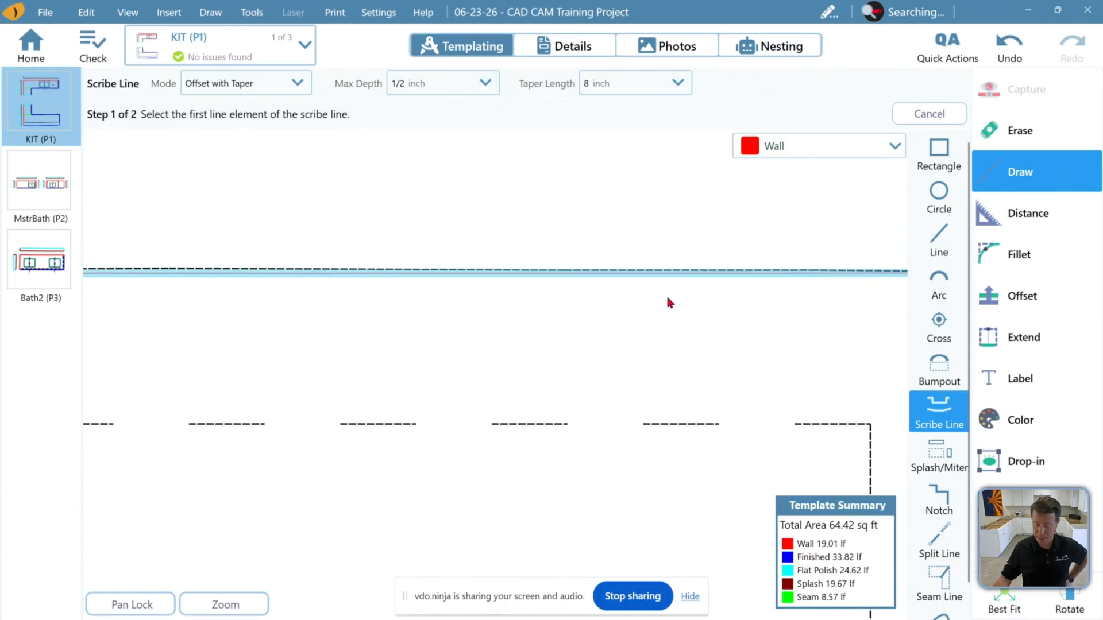
middle_click_drag(556, 313, 807, 284)
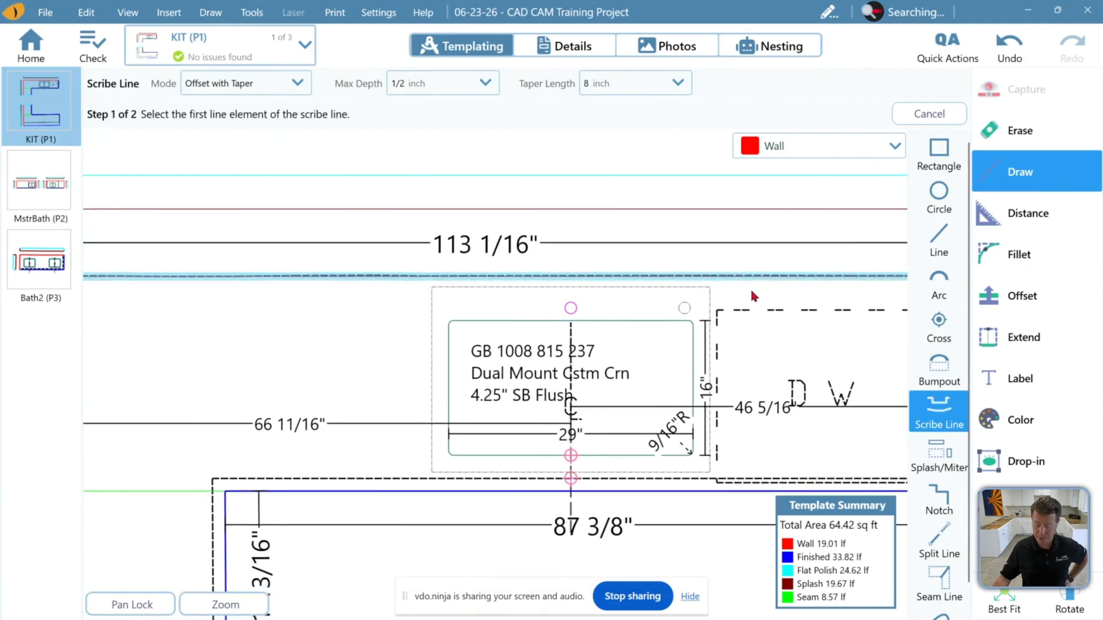
middle_click_drag(303, 310, 459, 319)
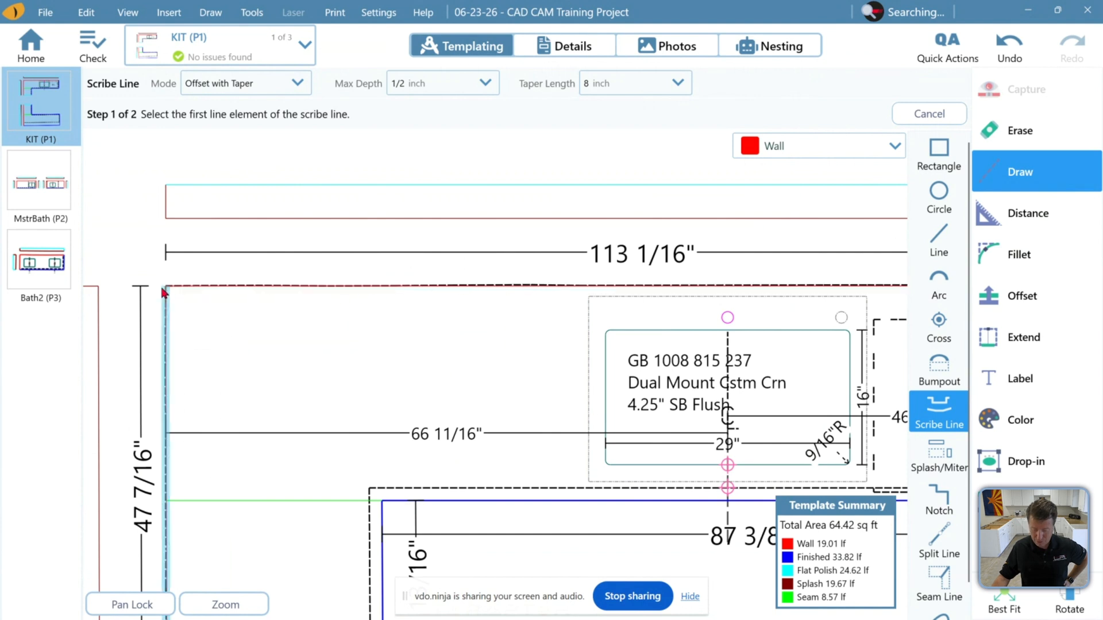
middle_click_drag(602, 306, 138, 324)
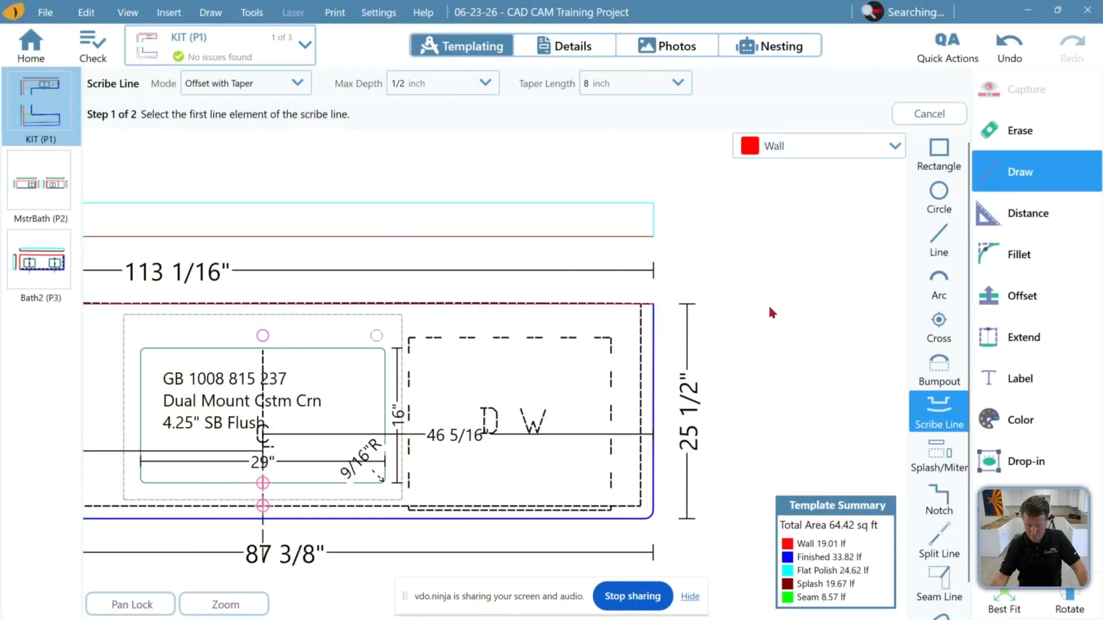
Add the same Offset with Taper scribe line to the lower leg's left wall edge
scroll(571, 313, "down", 4)
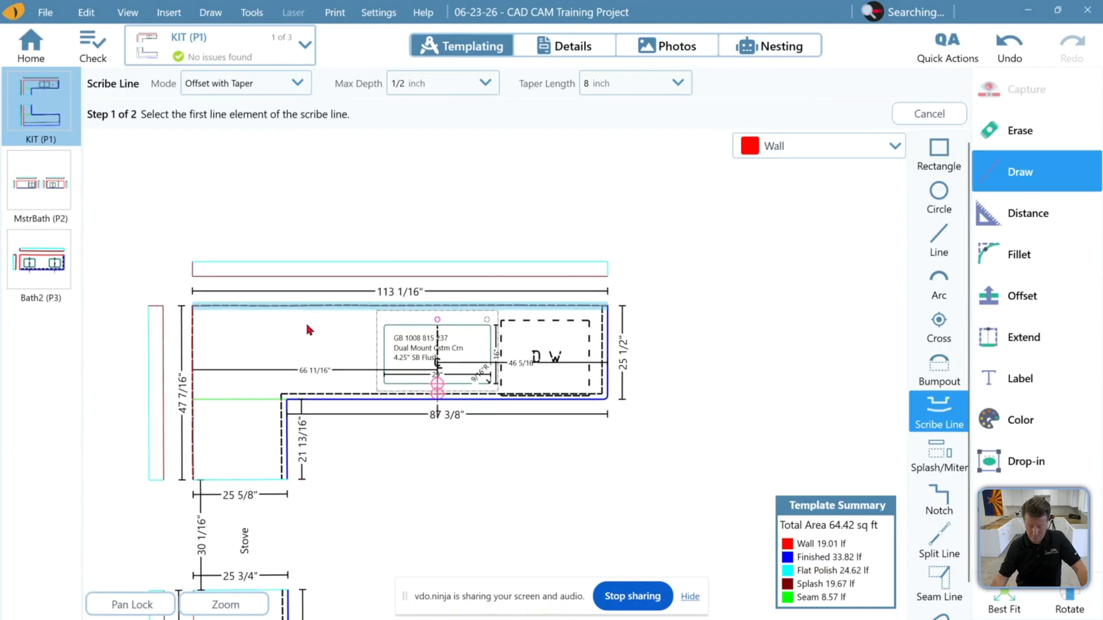
middle_click_drag(316, 316, 395, 300)
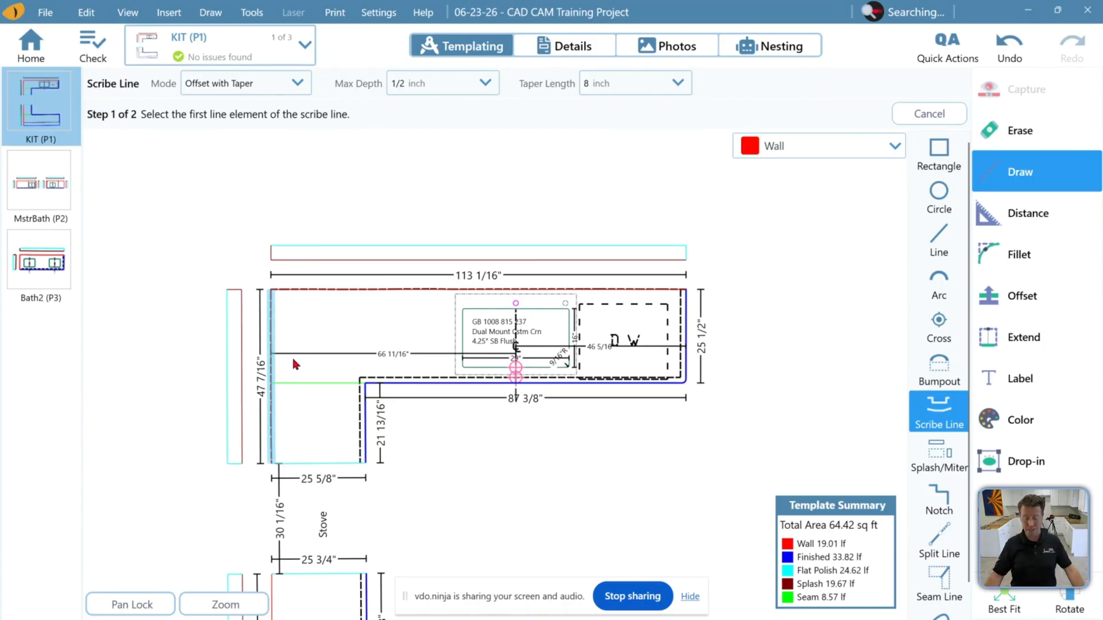
mouse_move(308, 394)
middle_mouse_down()
mouse_move(320, 330)
mouse_move(356, 288)
mouse_move(375, 224)
middle_mouse_up()
middle_click_drag(455, 390, 429, 246)
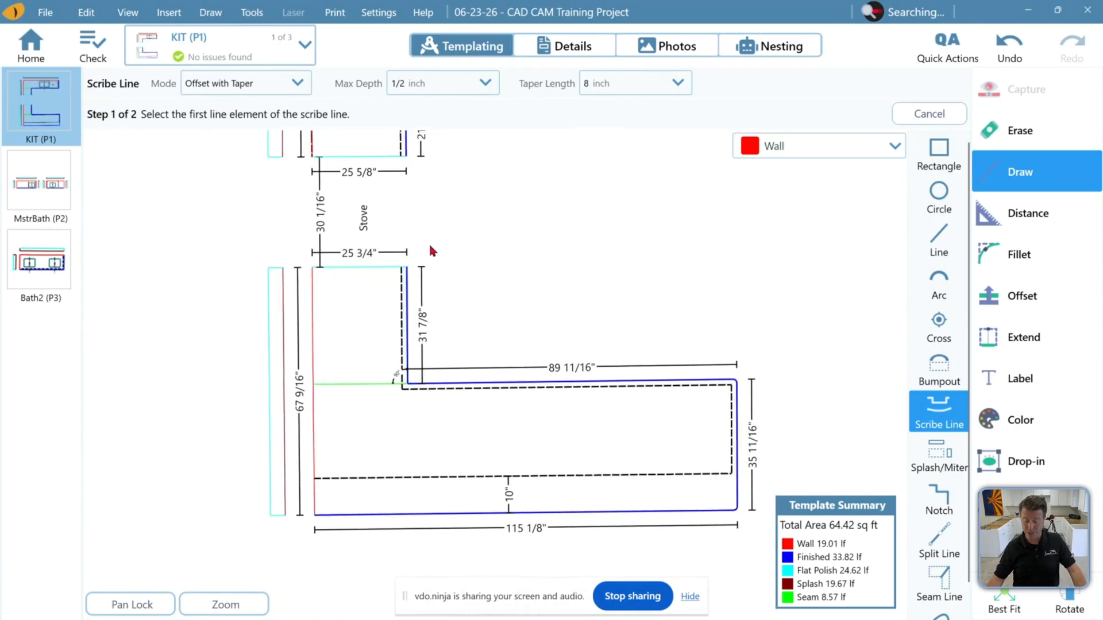
left_click(317, 372)
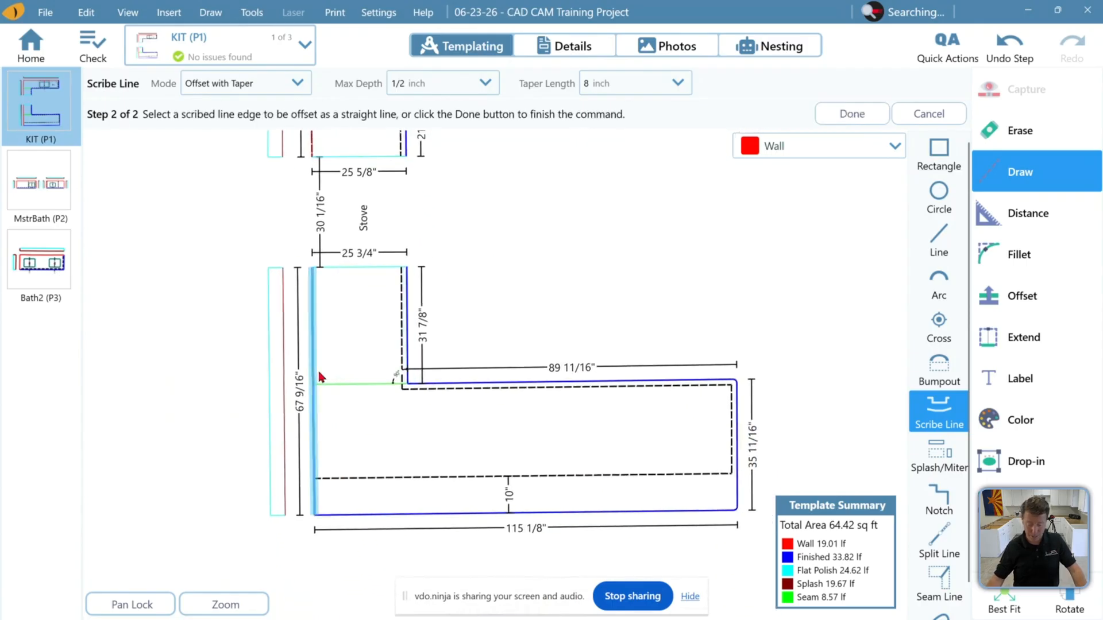
left_click(848, 114)
Review the Scribe Line mode choices and the taper length setting
scroll(316, 390, "up", 5)
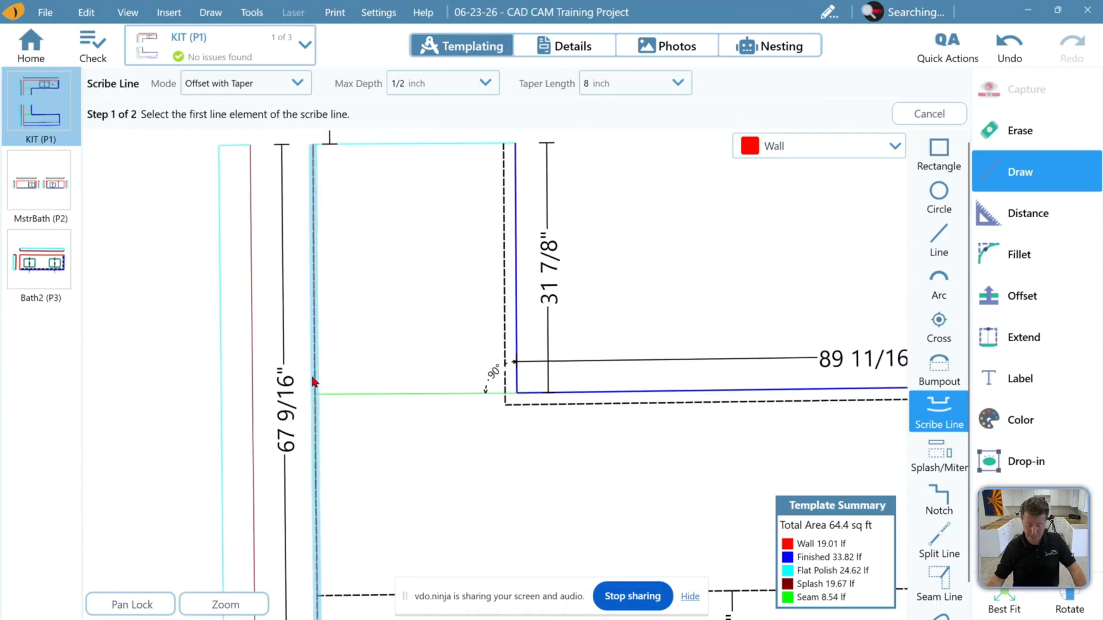
scroll(315, 391, "up", 4)
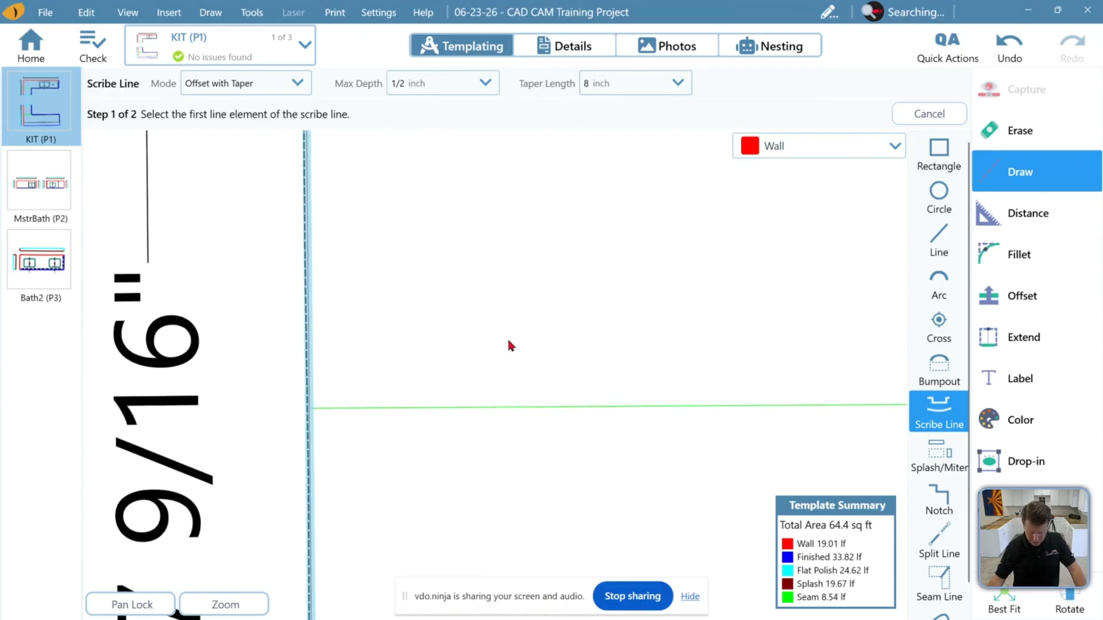
scroll(288, 415, "up", 4)
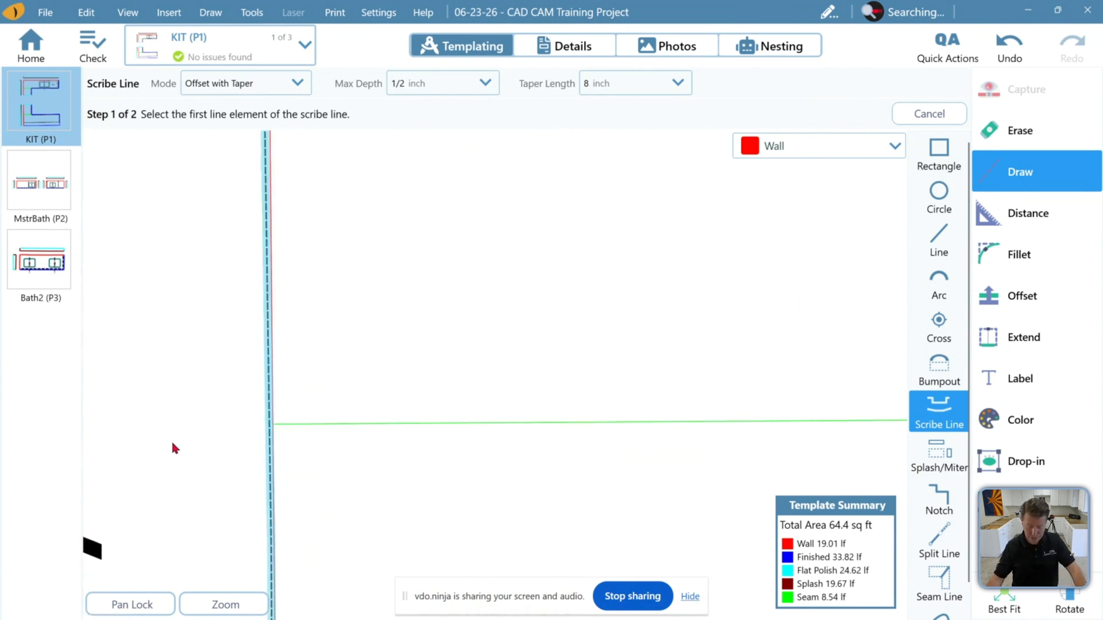
left_click(1005, 602)
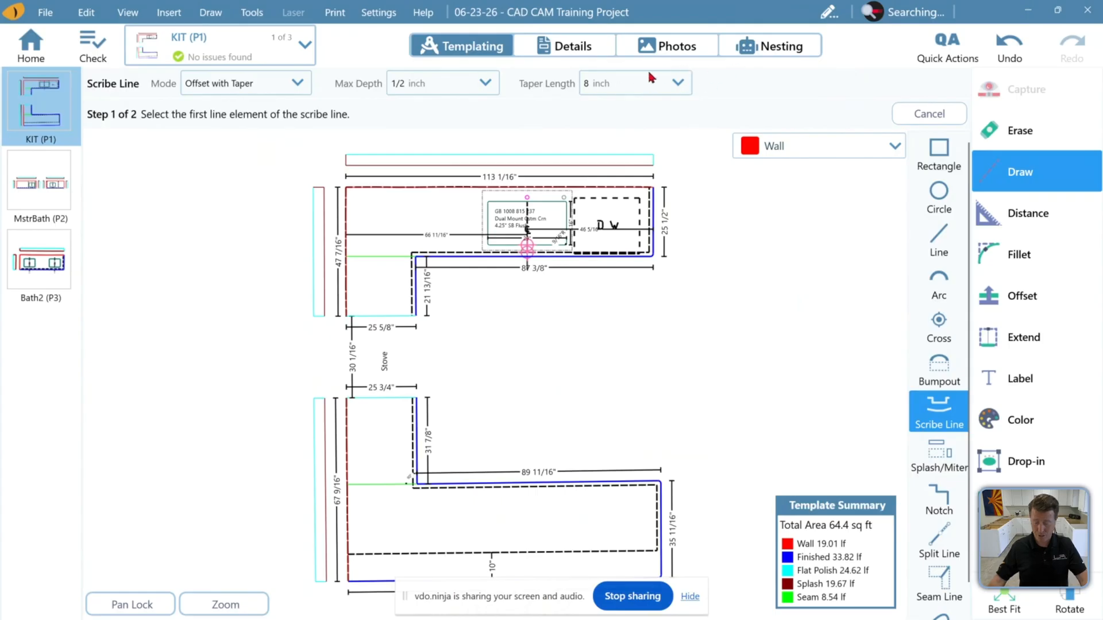
scroll(651, 190, "up", 5)
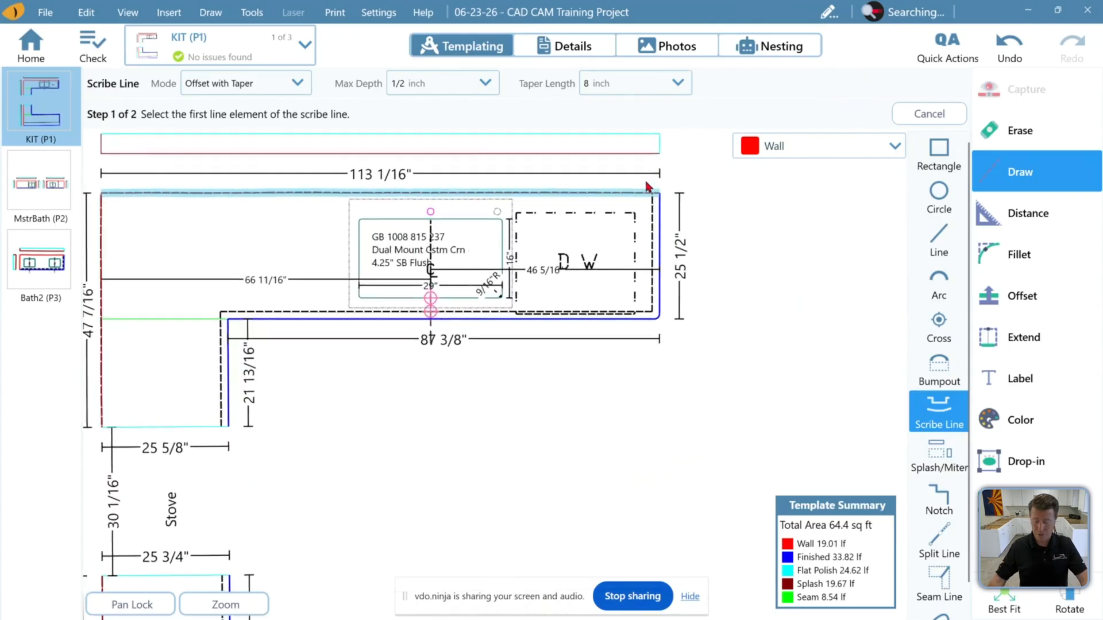
scroll(647, 188, "up", 2)
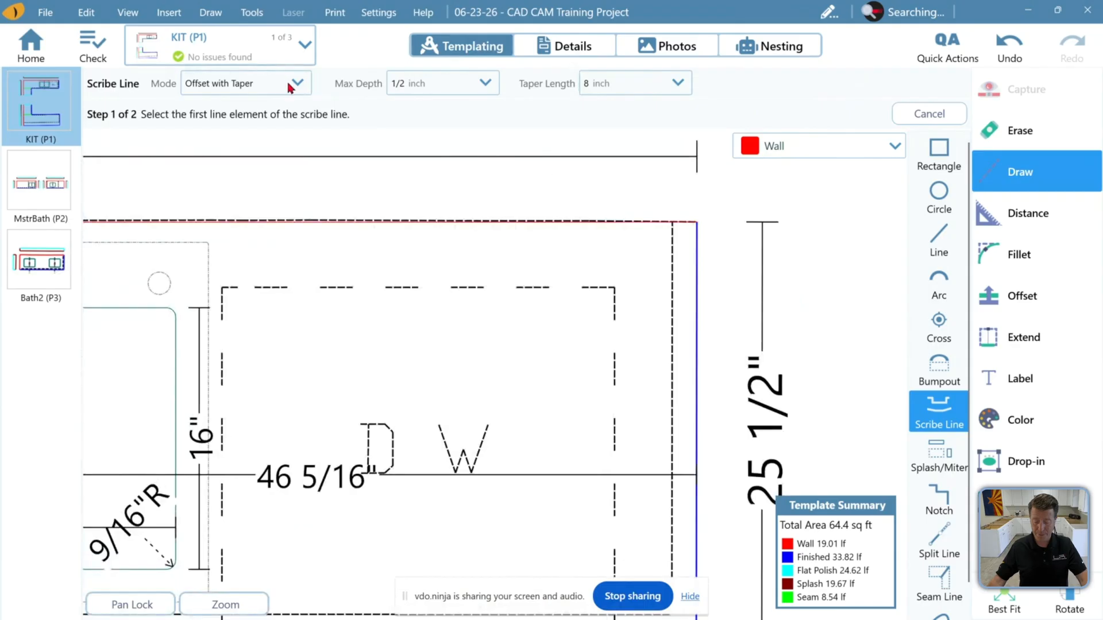
left_click(289, 86)
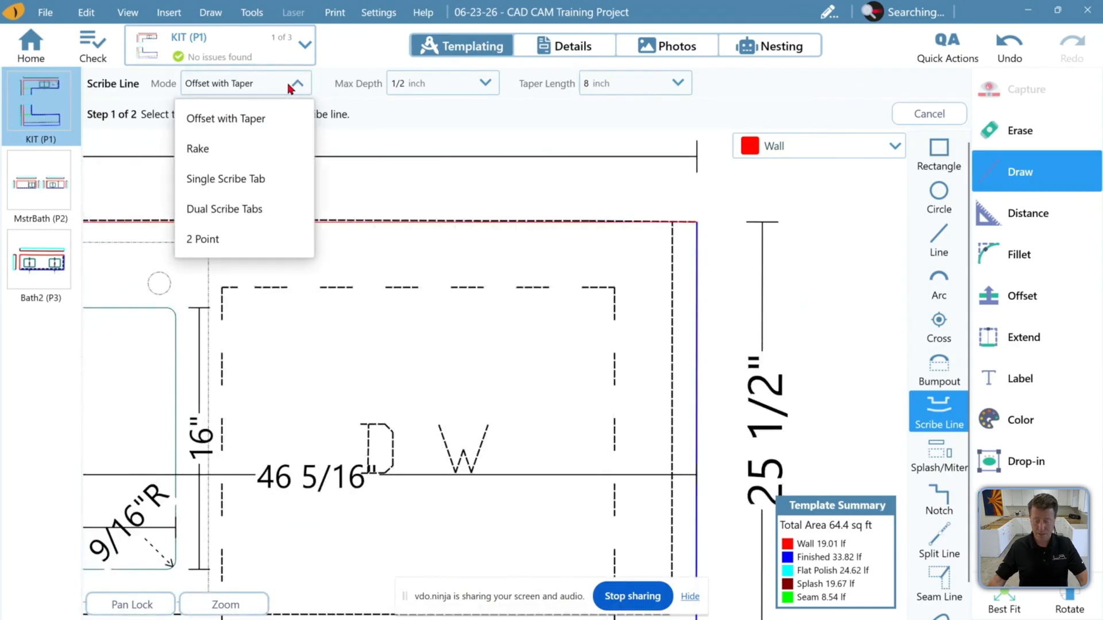
left_click(620, 85)
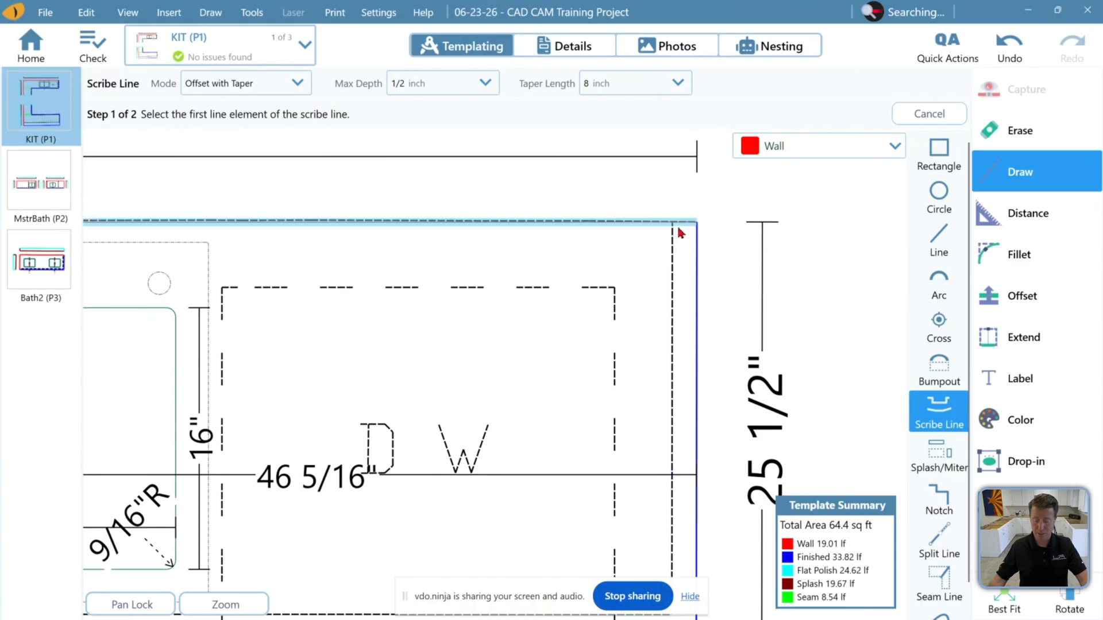
left_click(654, 81)
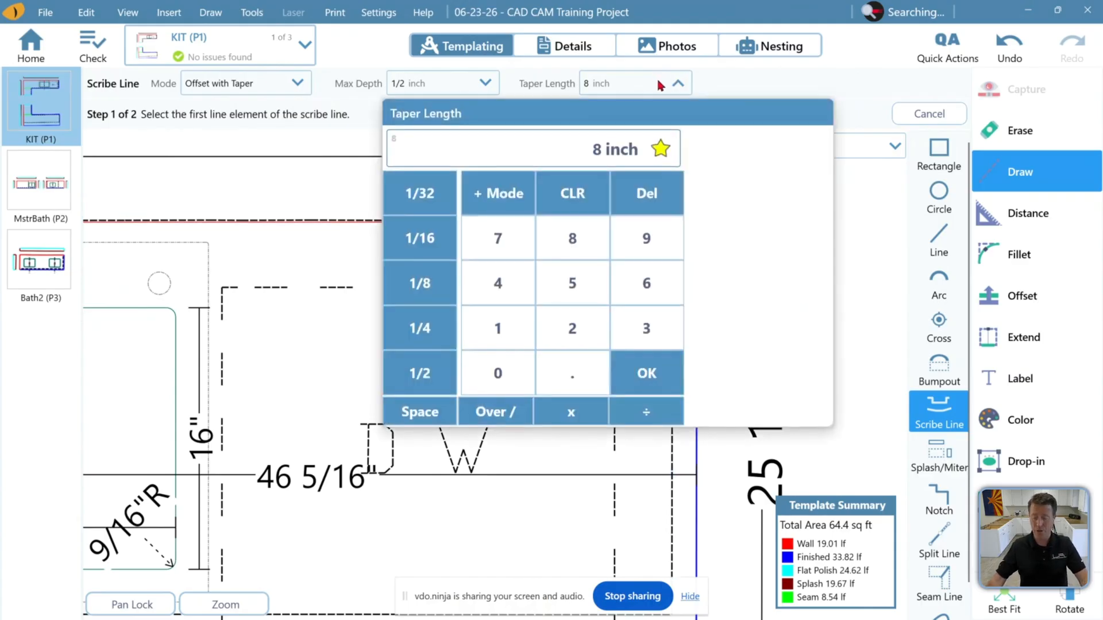
left_click(736, 81)
left_click(270, 81)
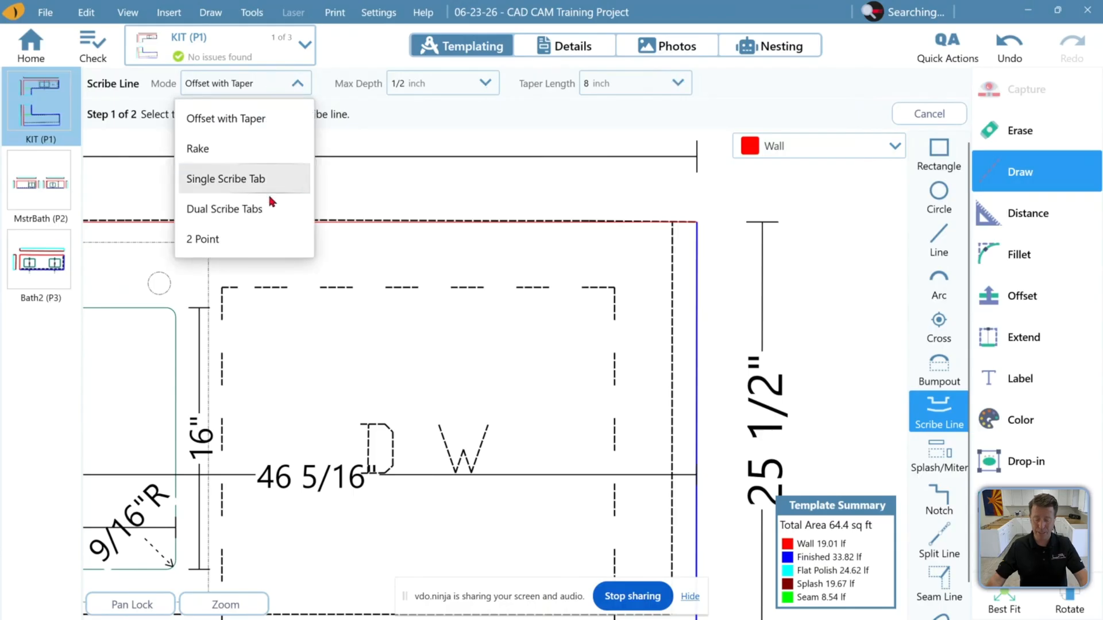
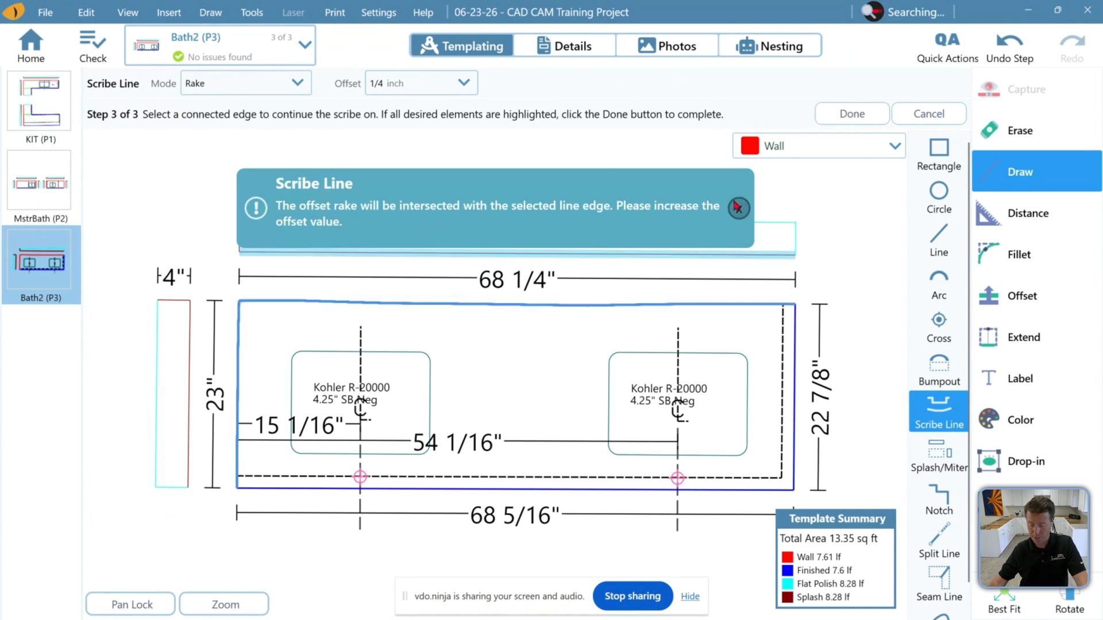
Switch to the MstrBath page and add a 1/4 inch Rake scribe line along the left vanity's left and back wall edges
left_click(461, 85)
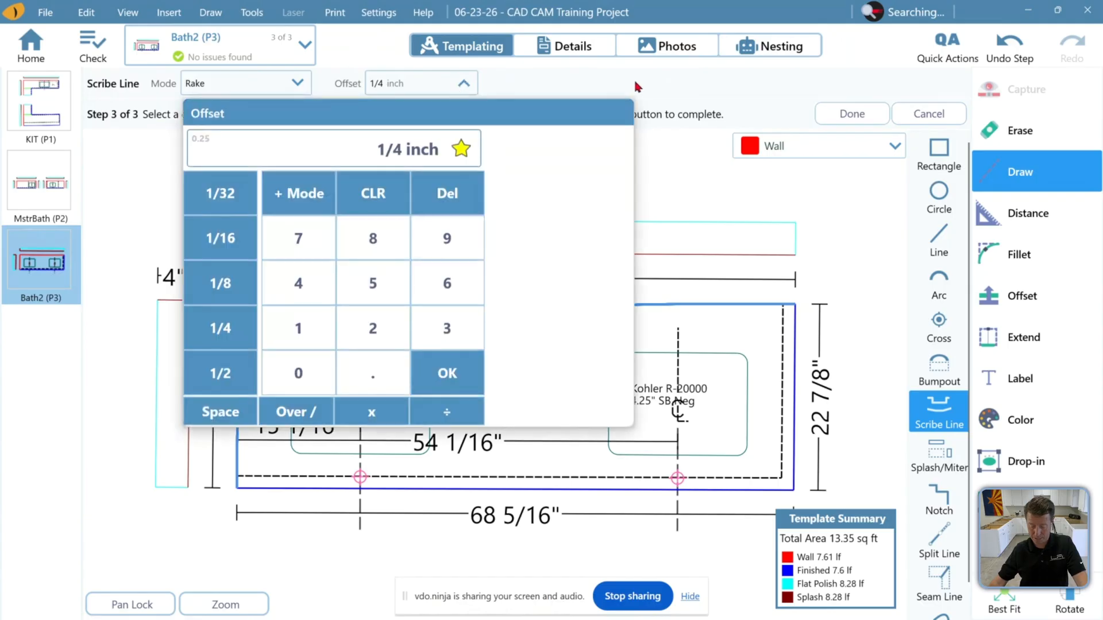
left_click(40, 181)
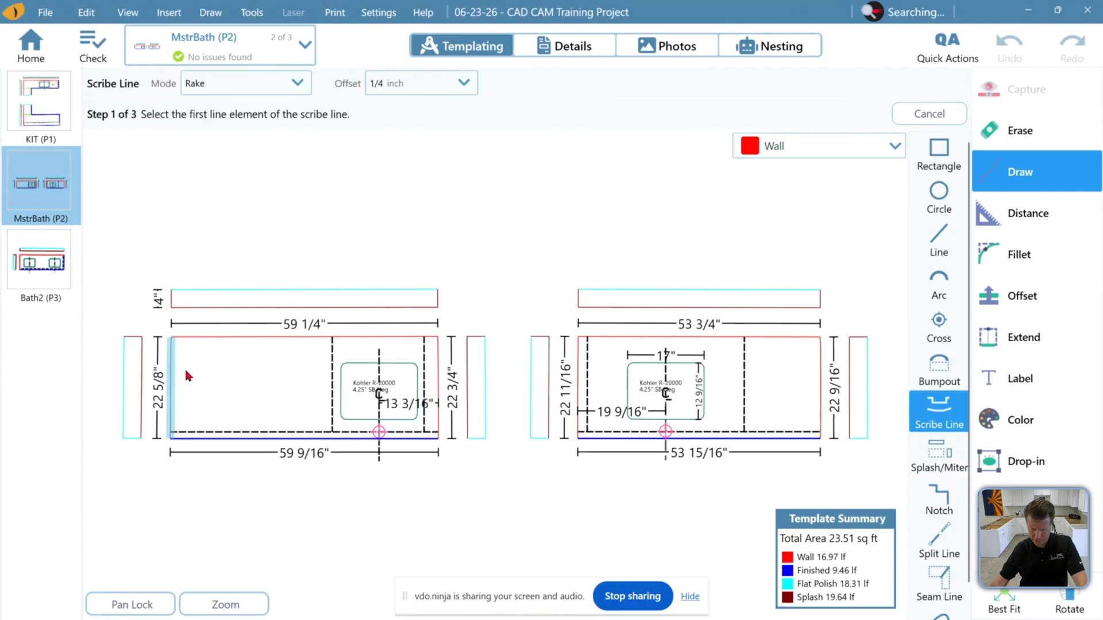
left_click(172, 389)
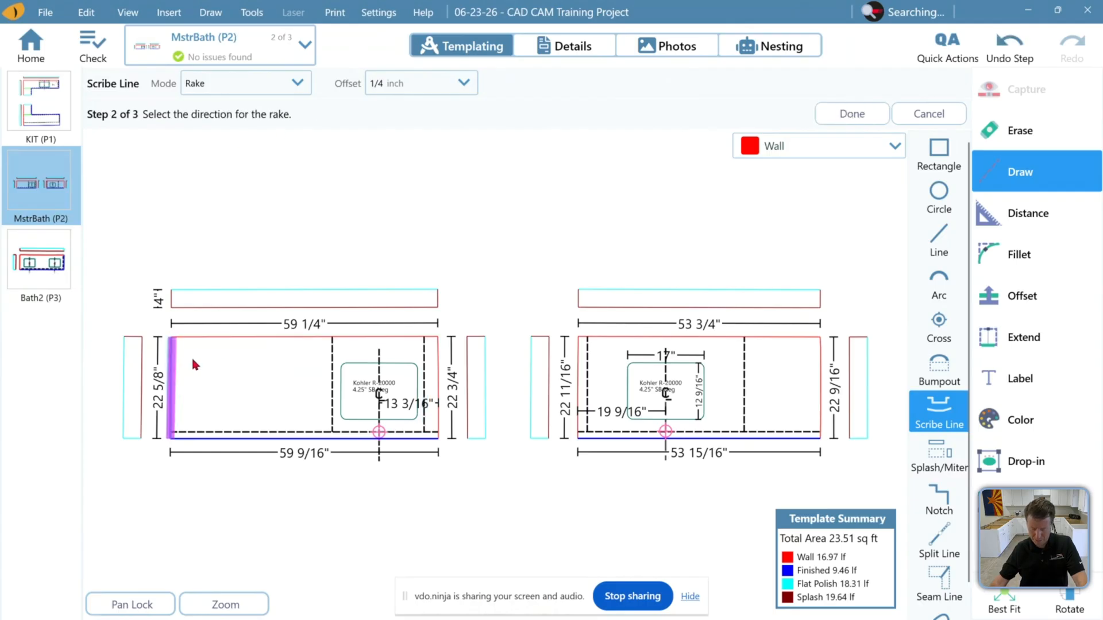
left_click(194, 359)
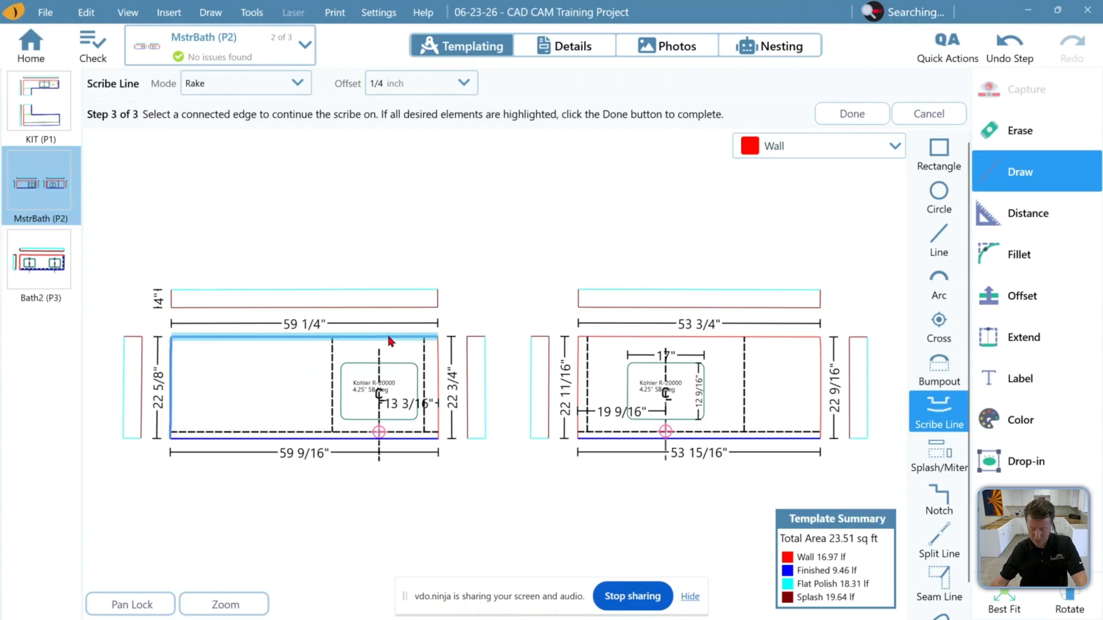
left_click(432, 350)
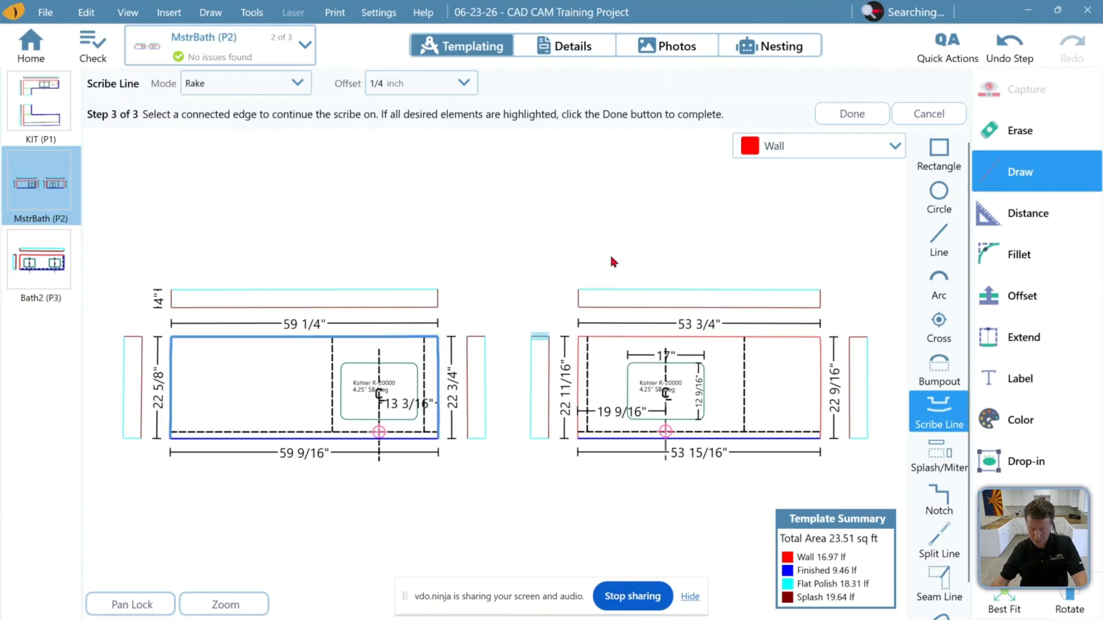
left_click(825, 116)
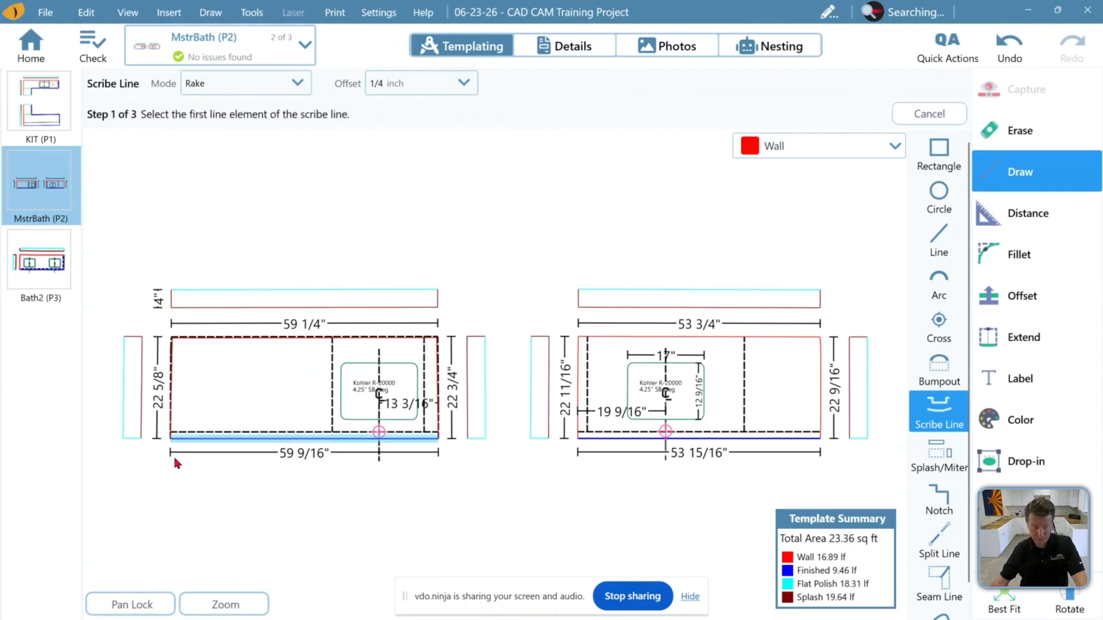
Add the same 1/4 inch Rake scribe line along the right vanity's left and back wall edges
scroll(144, 378, "up", 5)
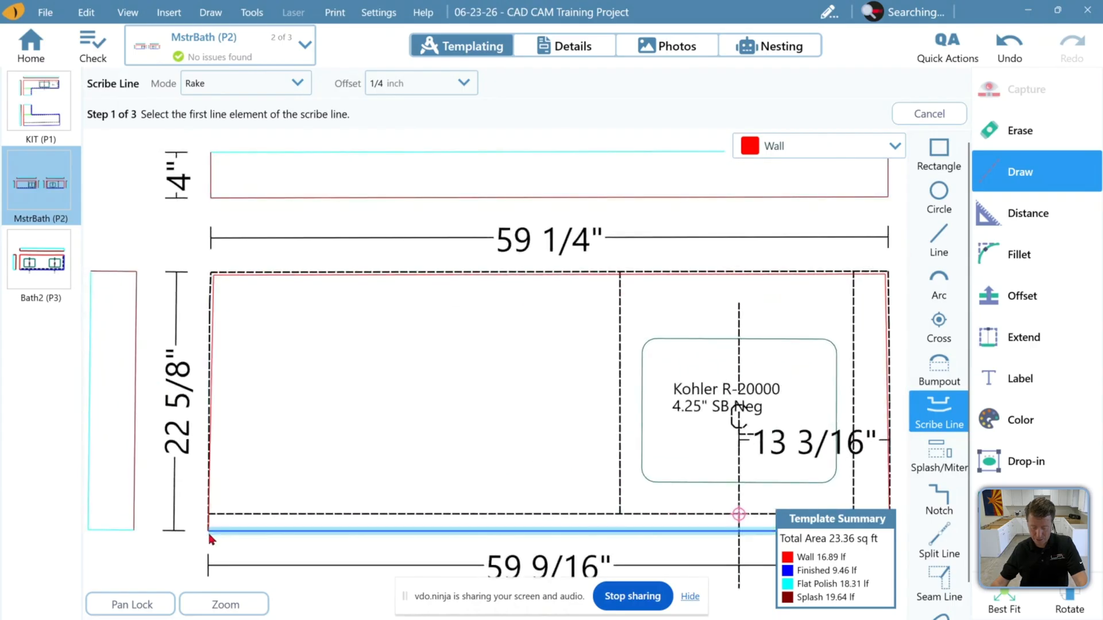
middle_click_drag(494, 447, 398, 420)
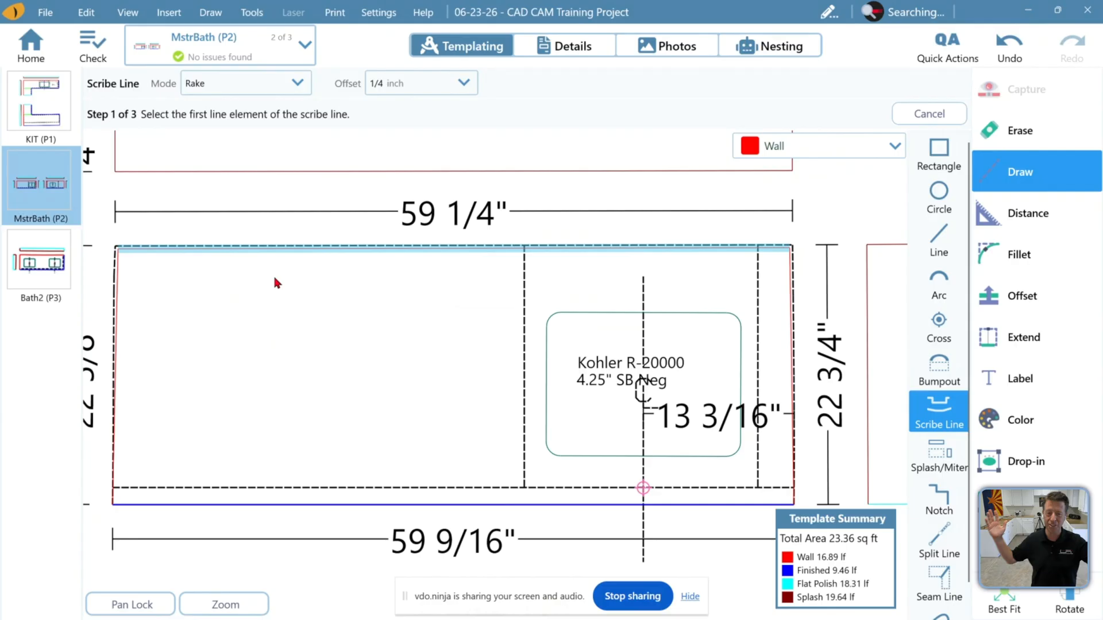
left_click(1004, 606)
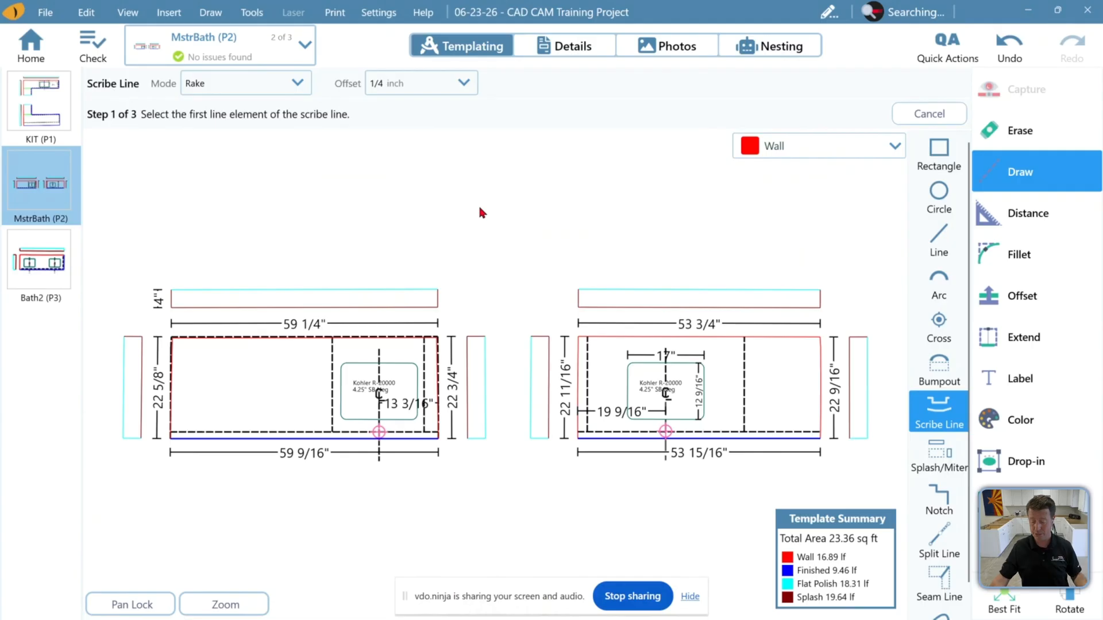
left_click(580, 370)
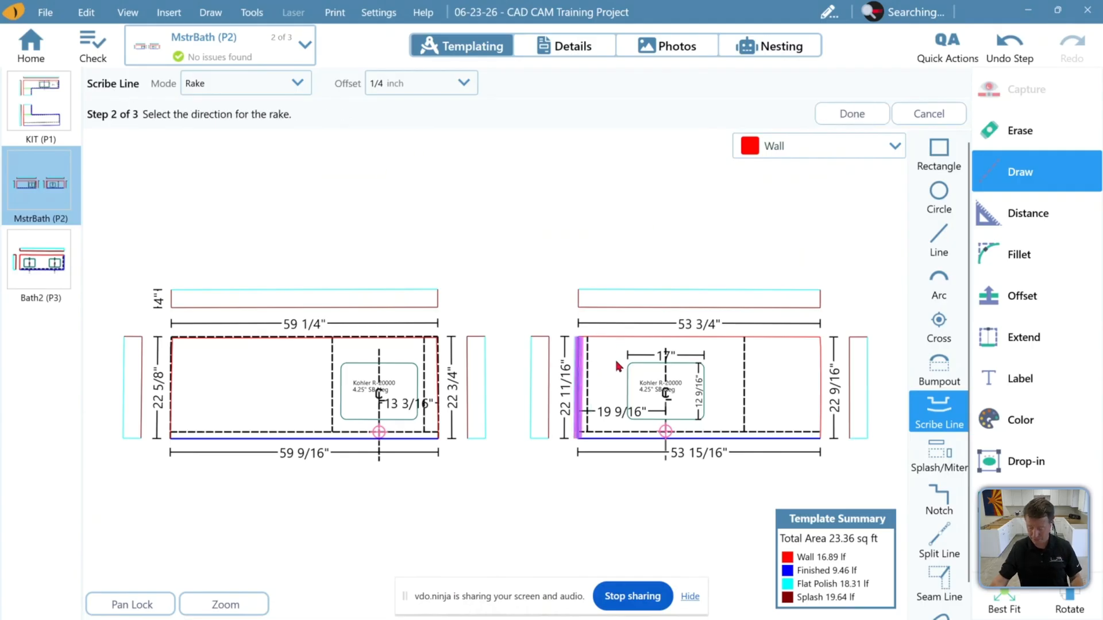
left_click(611, 344)
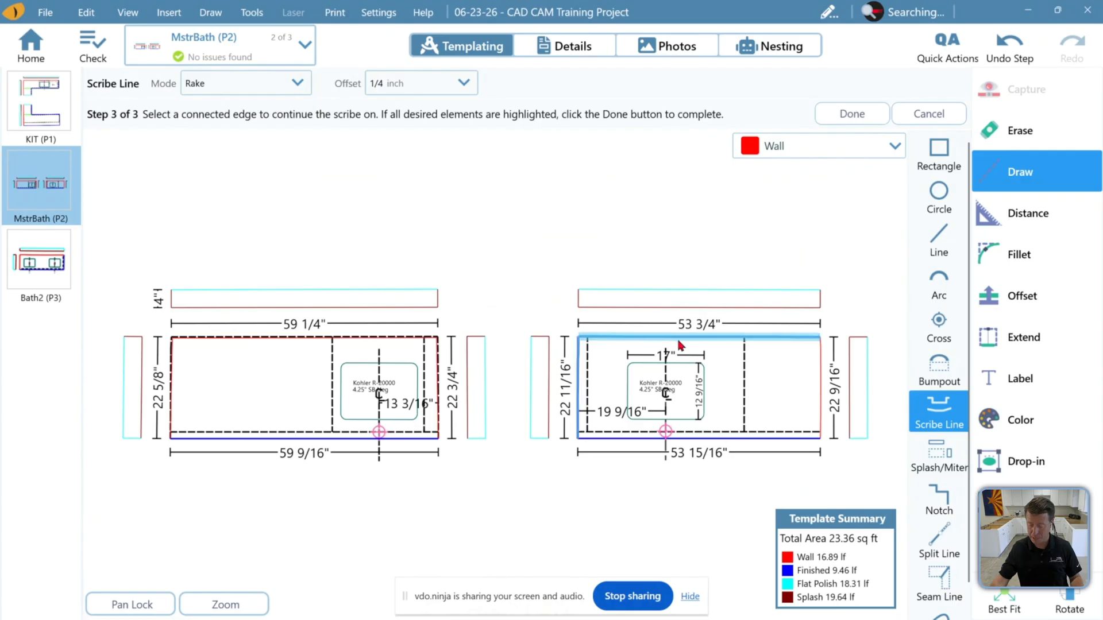
left_click(822, 359)
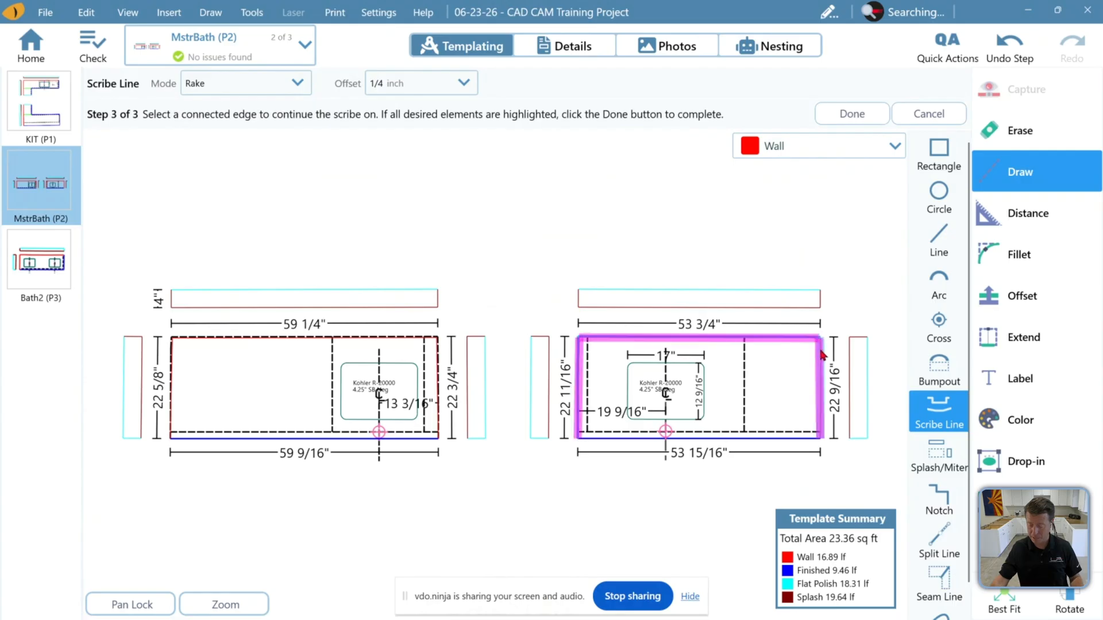
left_click(872, 114)
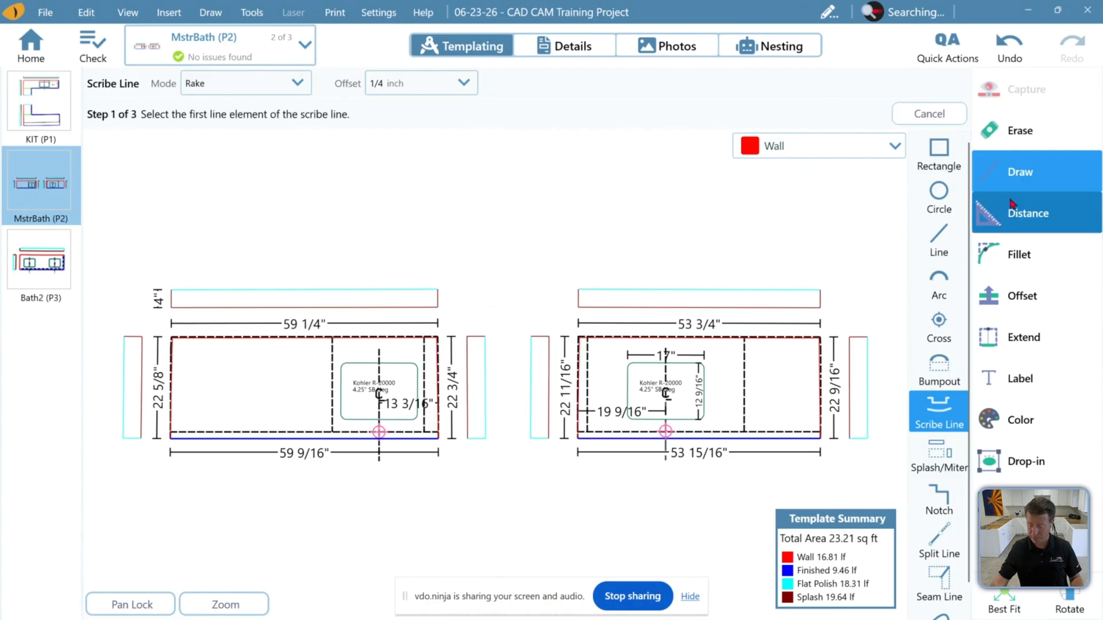
Label the back wall edge lengths of both vanity tops with Edge labels at a 3 inch offset
left_click(1018, 130)
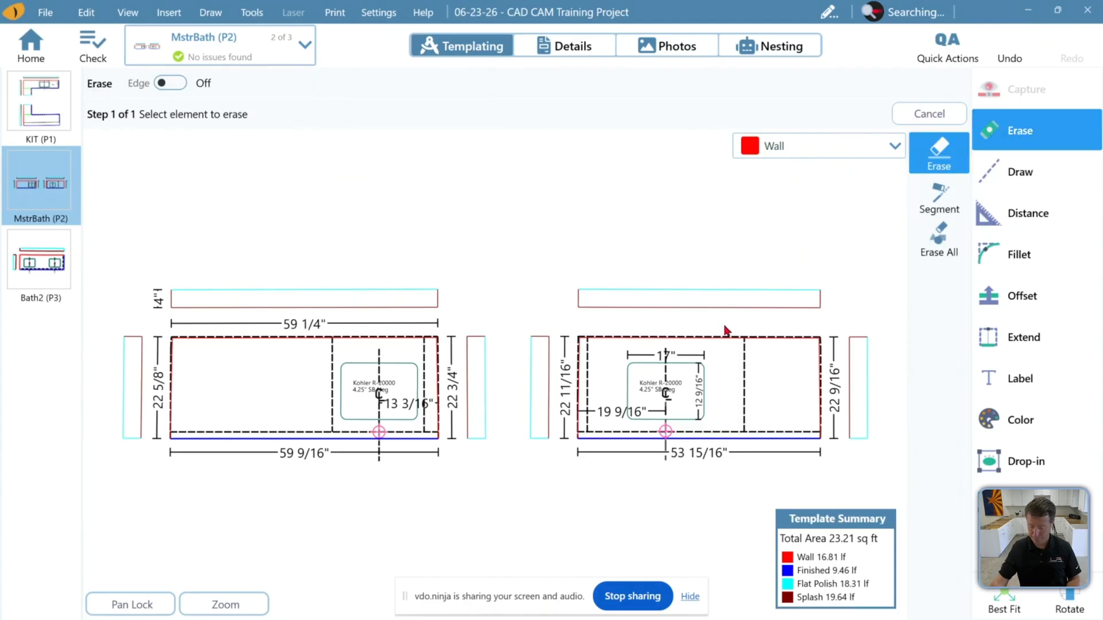
left_click(332, 329)
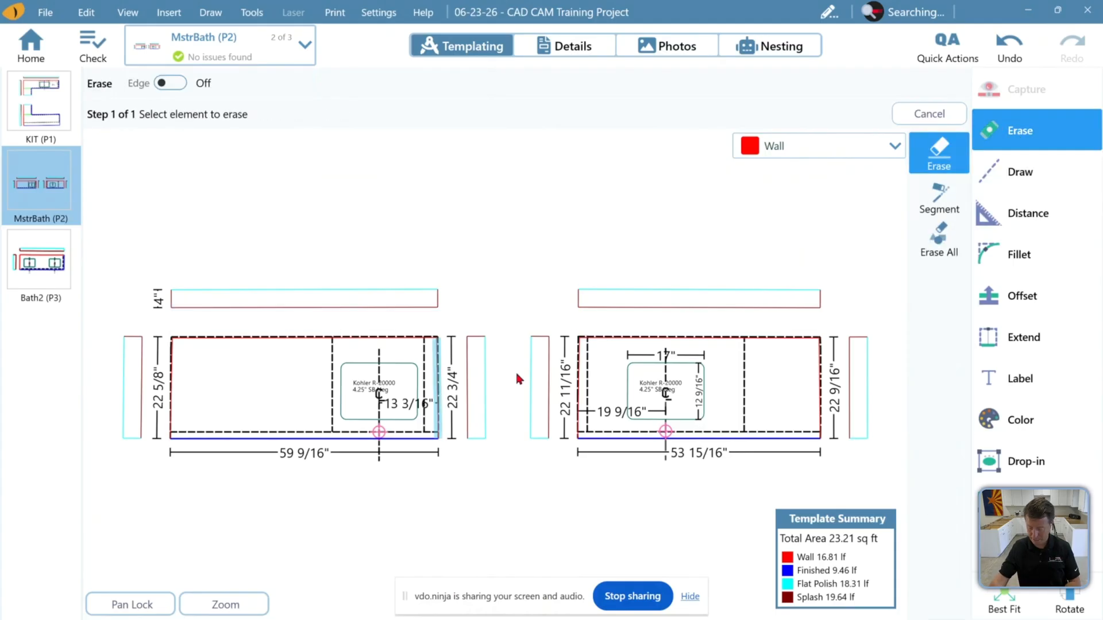
left_click(1042, 392)
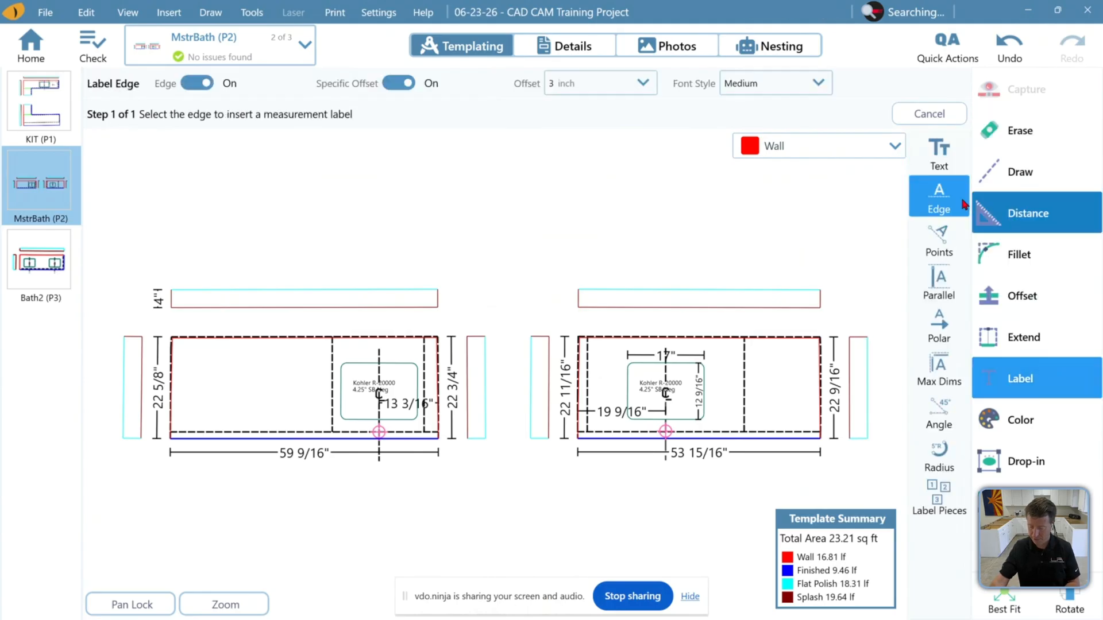
left_click(694, 262)
left_click(394, 286)
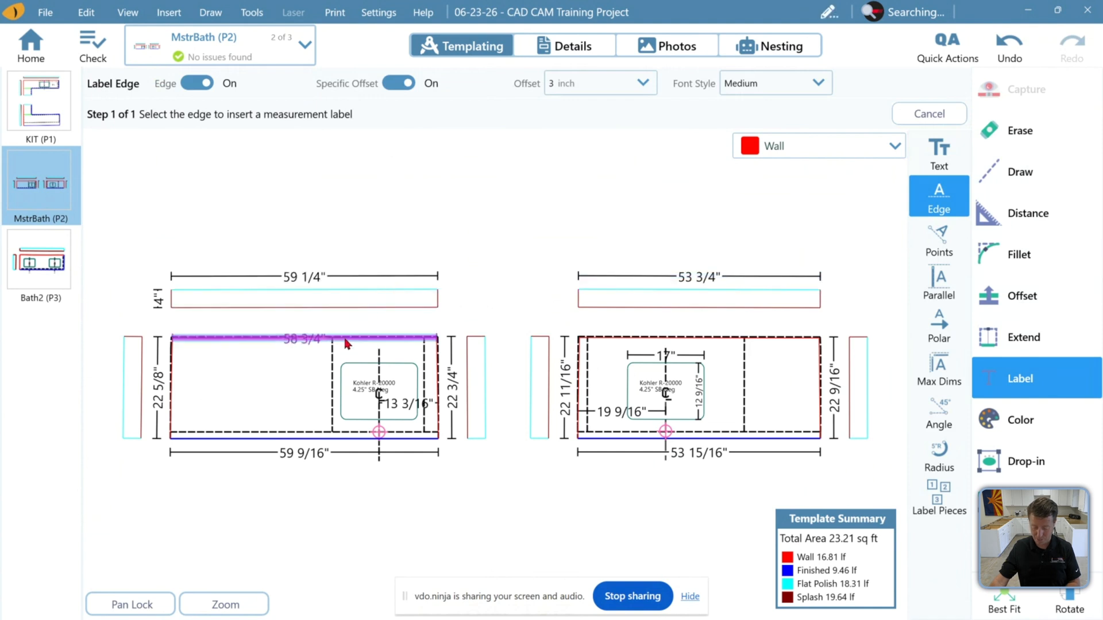
scroll(303, 347, "up", 3)
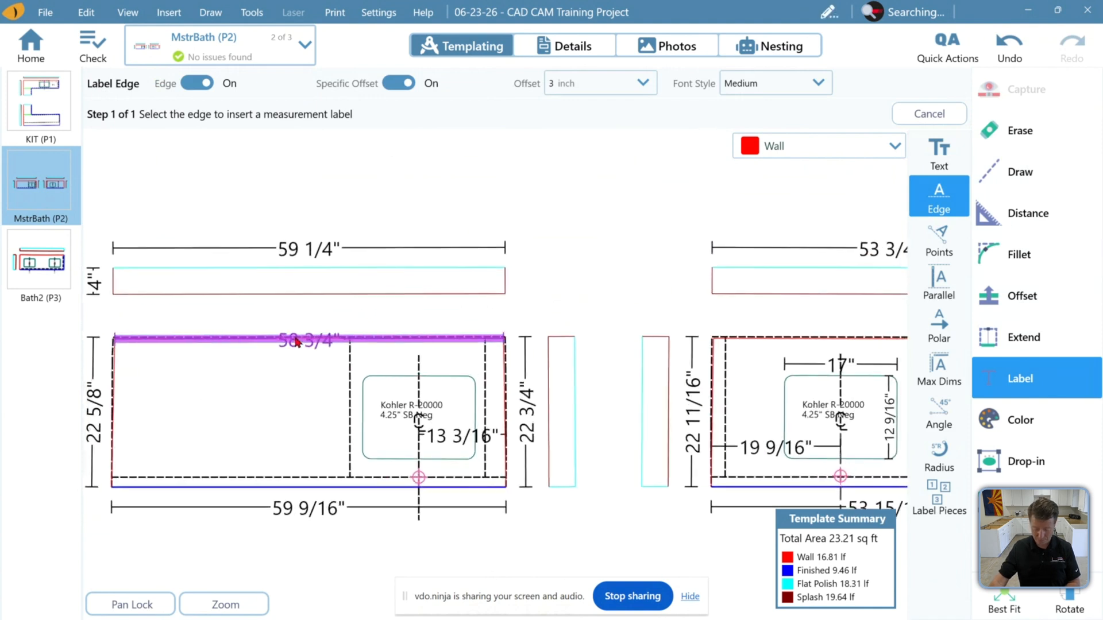
left_click(301, 338)
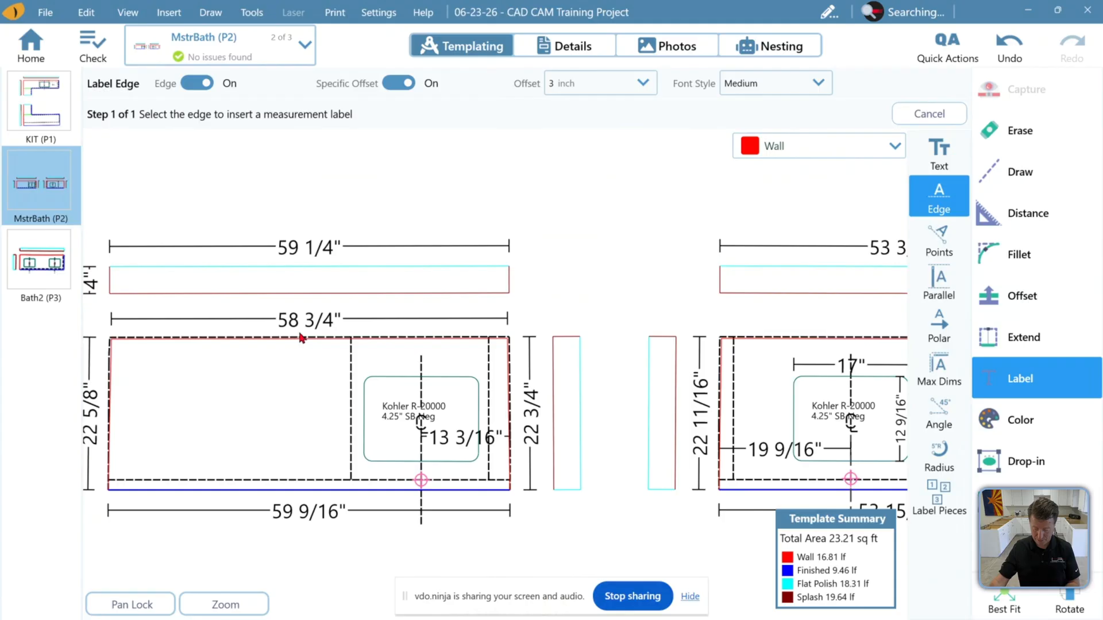
left_click(789, 336)
left_click(1011, 605)
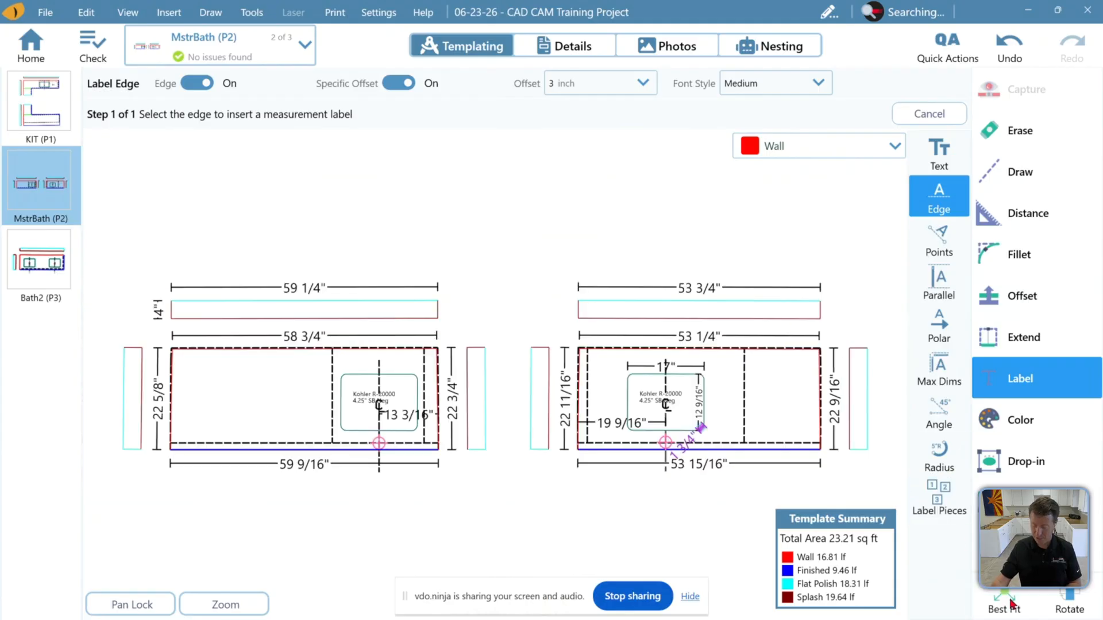
key("Escape")
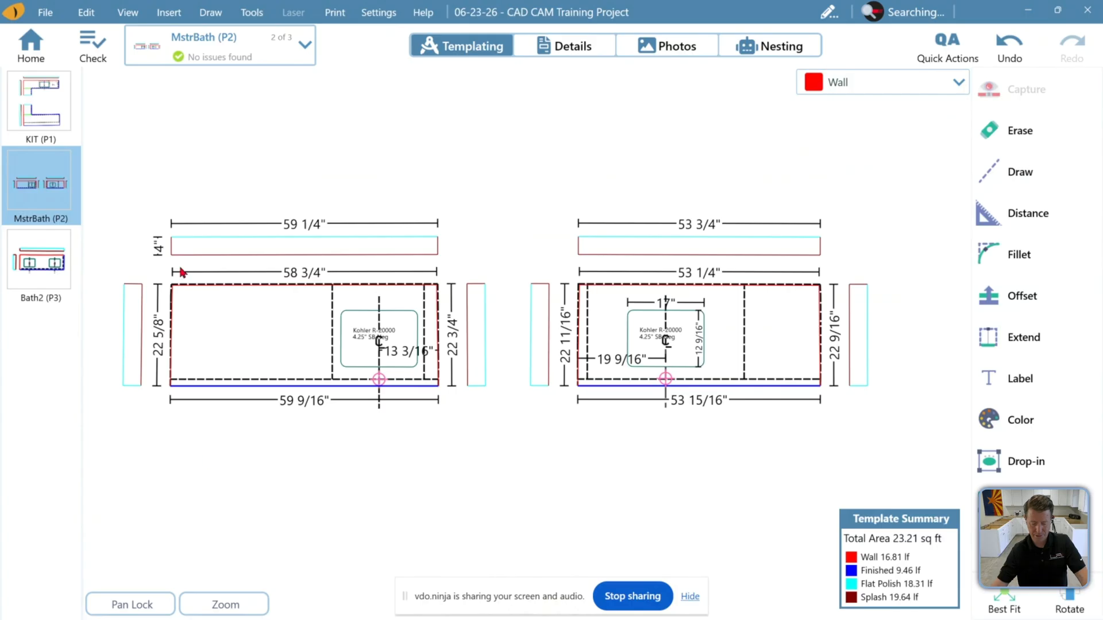
Return to the job list, reopen the CAD CAM Training Project and flip through its KIT, MstrBath and Bath2 pages
left_click(56, 125)
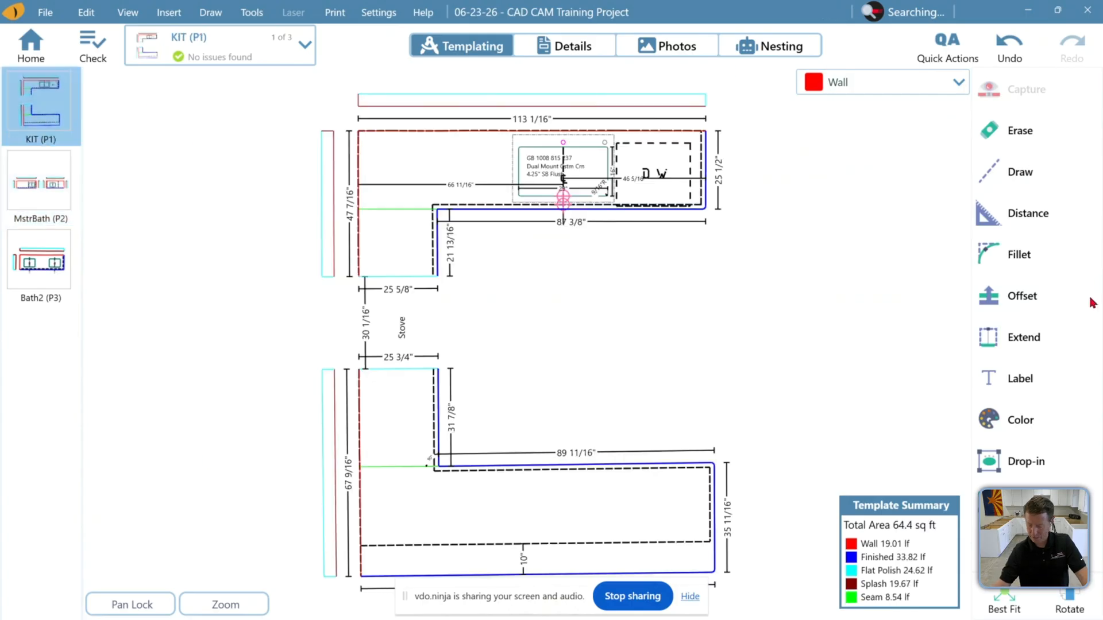
left_click(1062, 209)
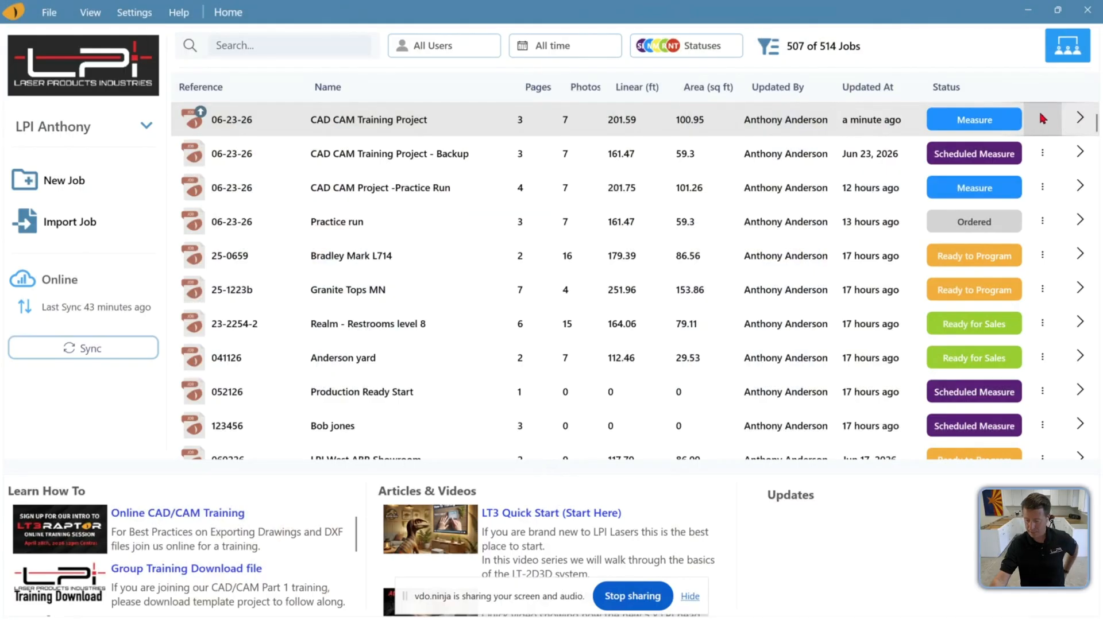
left_click(1042, 118)
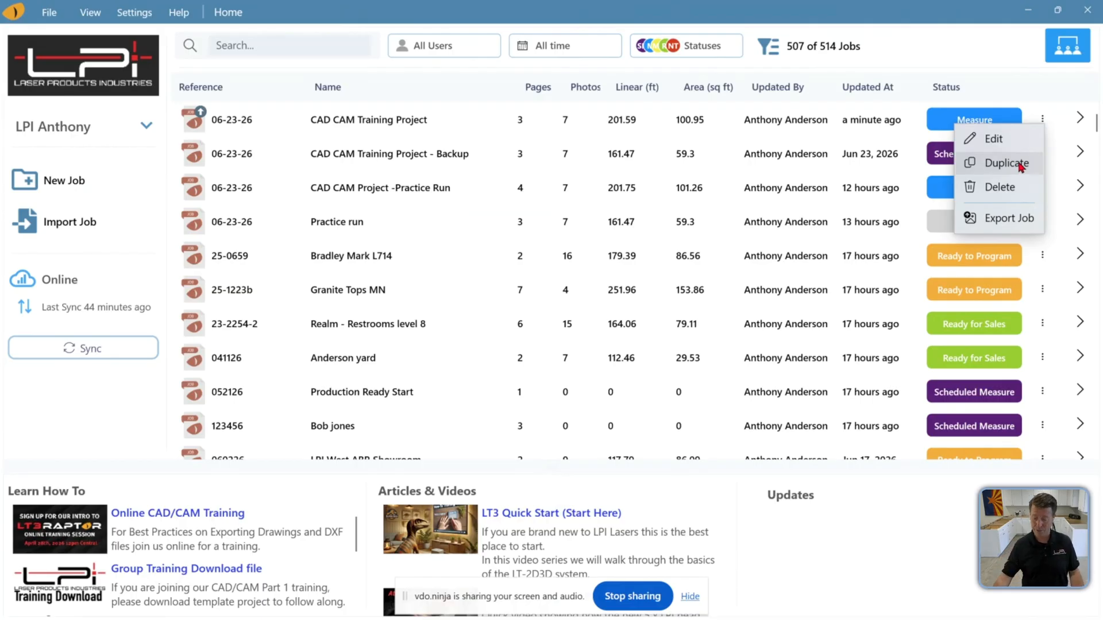
left_click(957, 53)
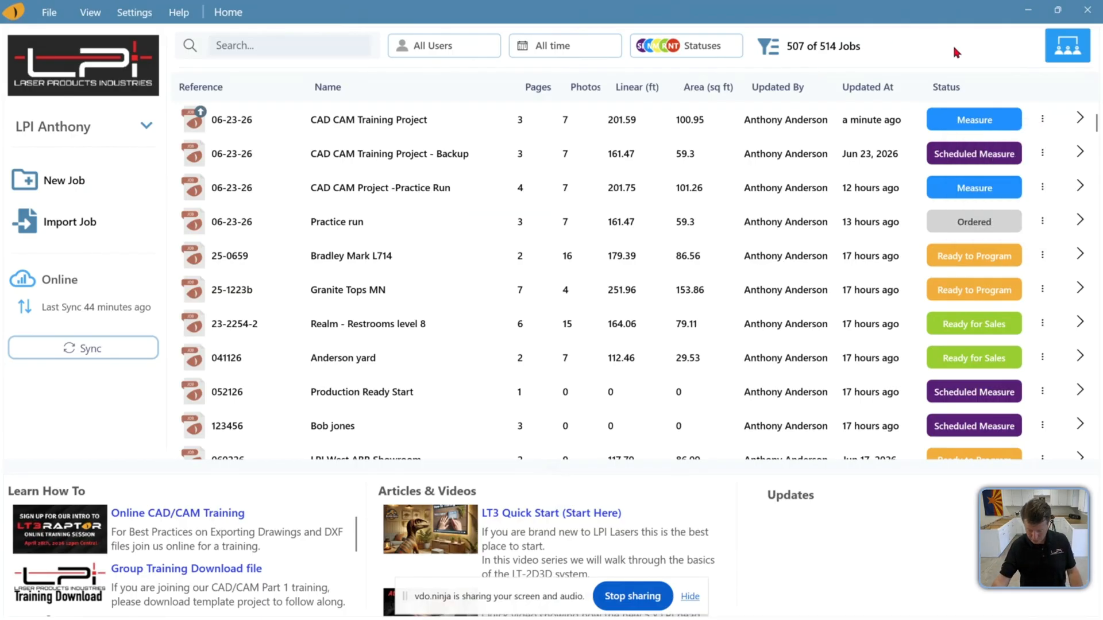
left_click(368, 125)
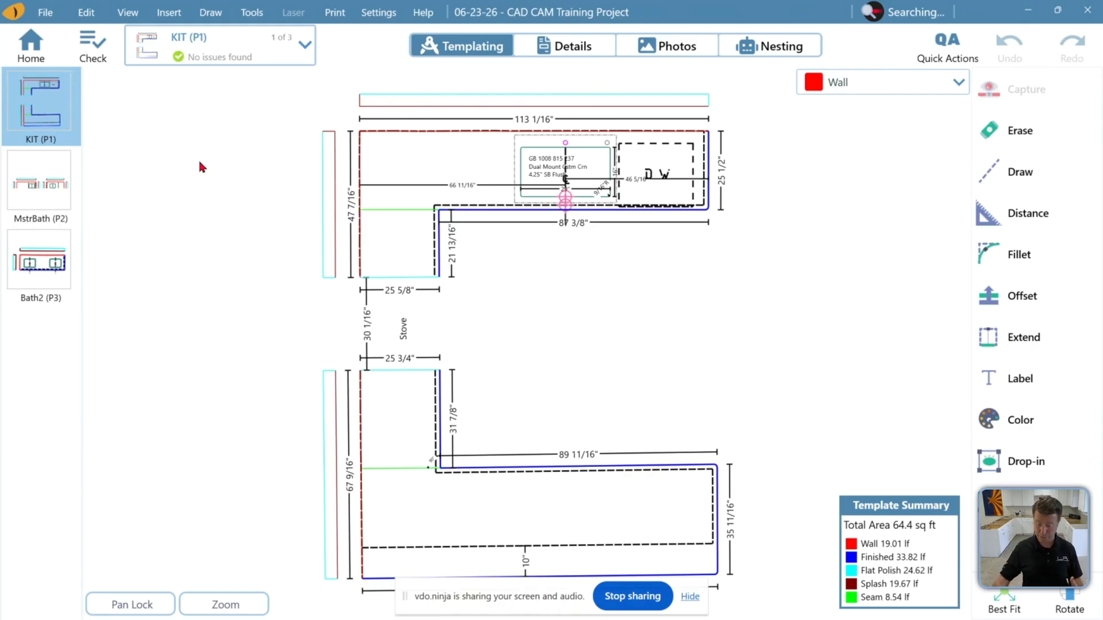
left_click(53, 189)
left_click(55, 270)
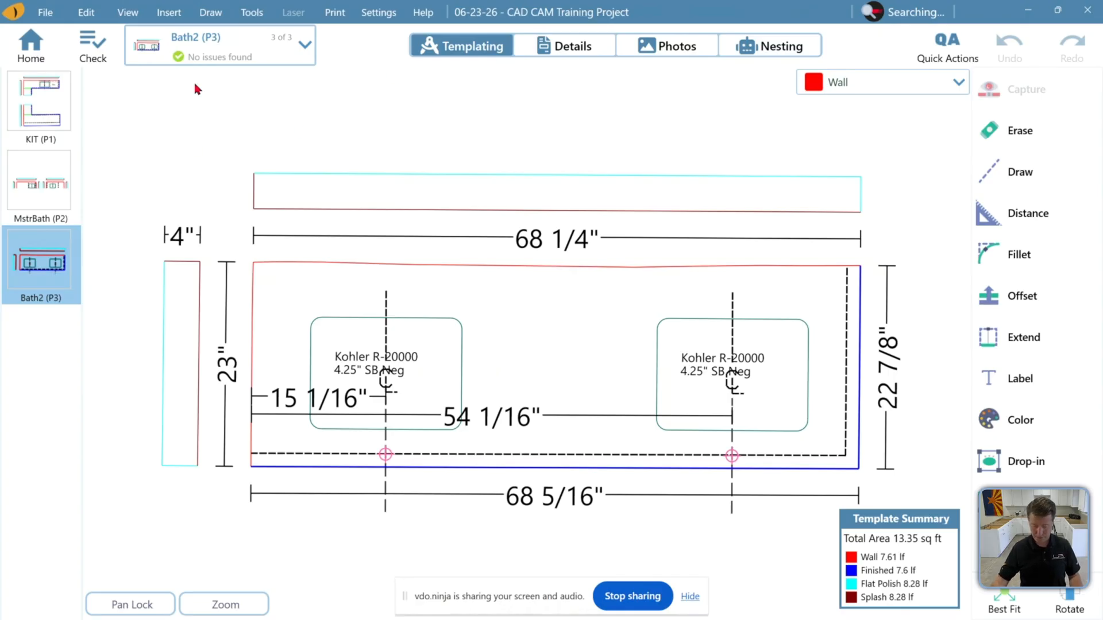
left_click(70, 161)
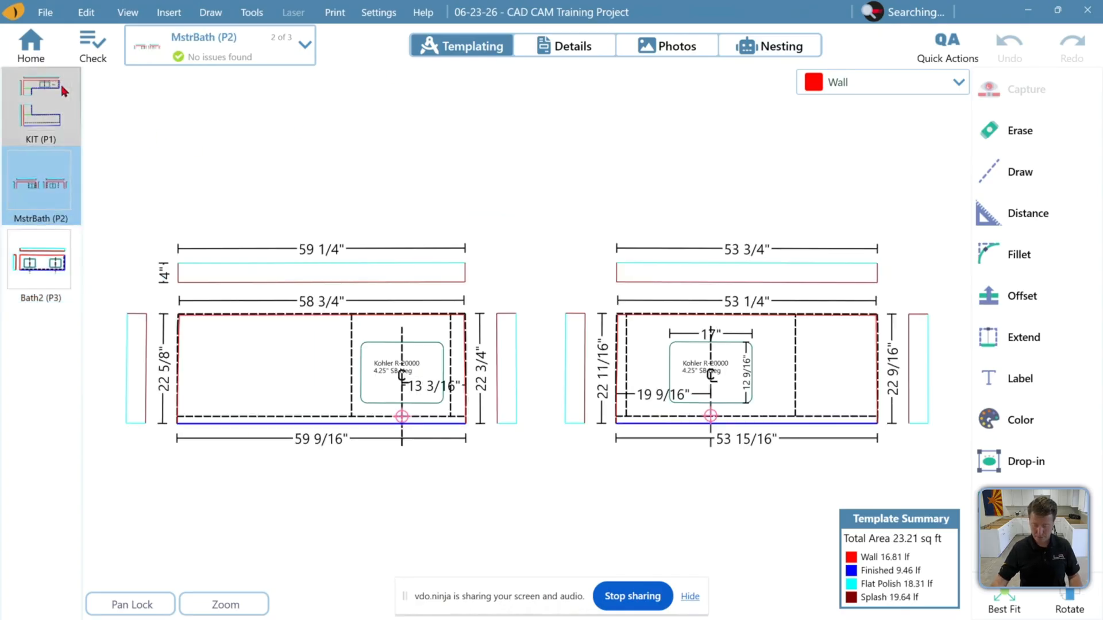
left_click(64, 90)
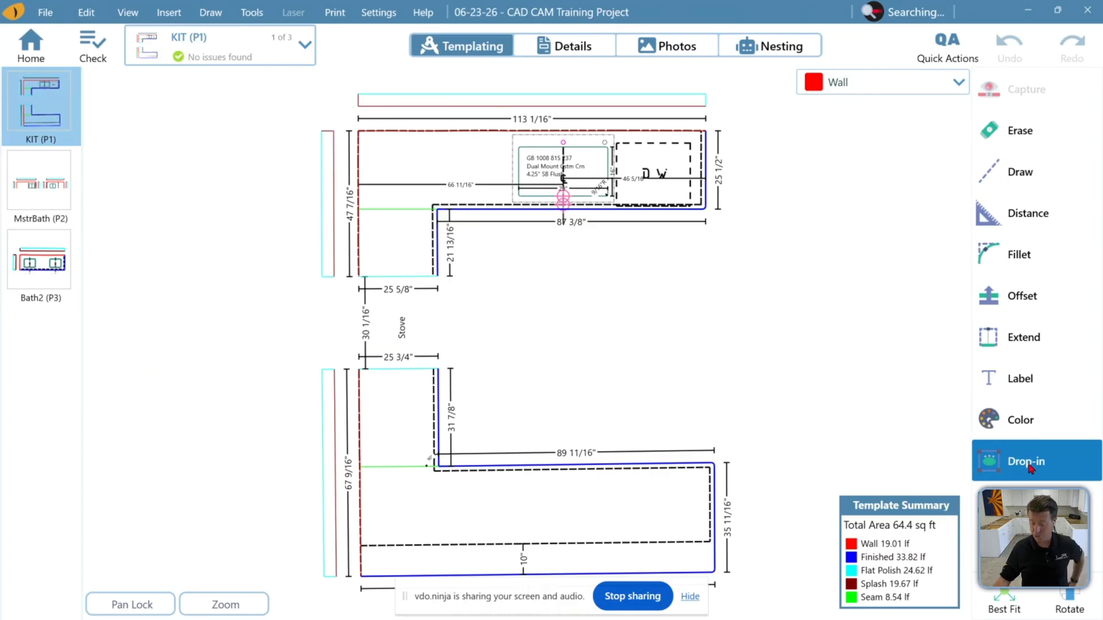
Open the Drop-in tool on the KIT page and browse the Company Drop-ins library's Elkay folder
left_click(1029, 464)
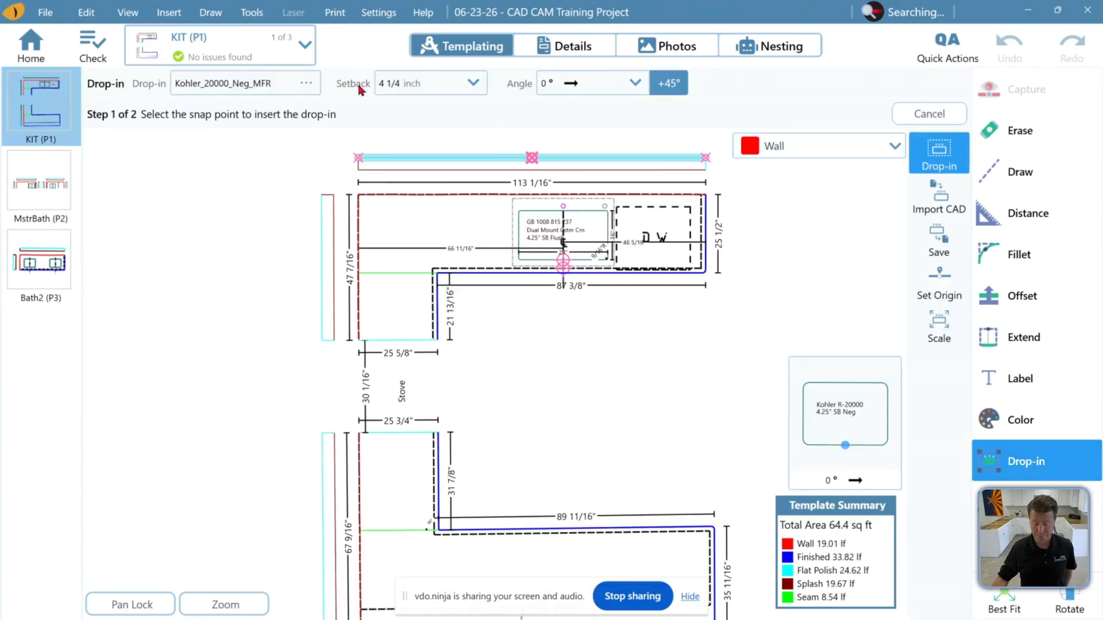
left_click(308, 85)
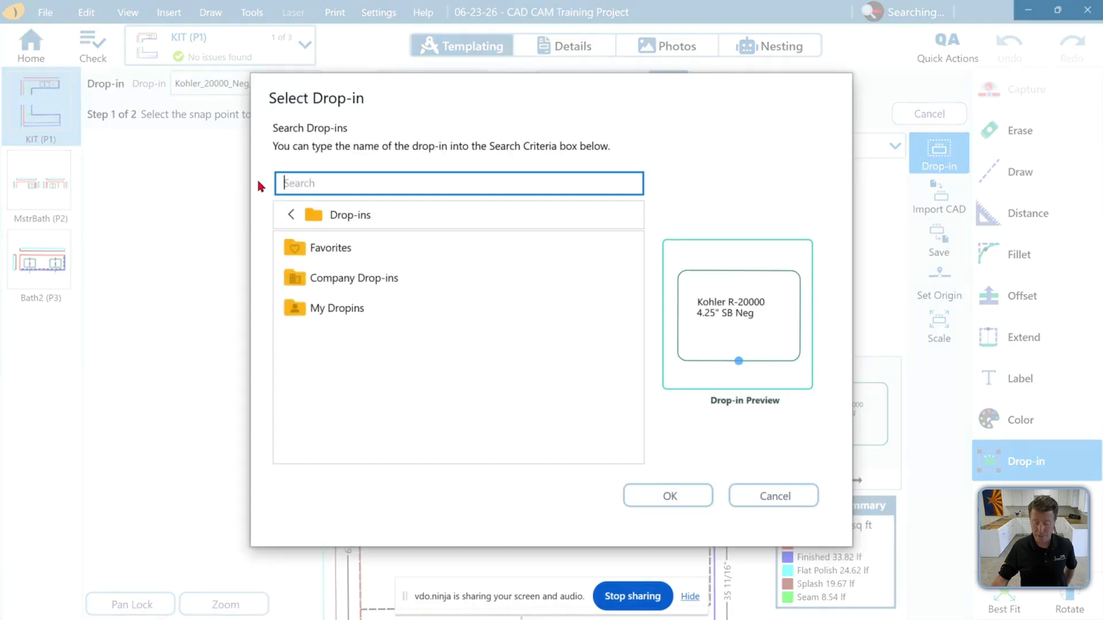
left_click(345, 285)
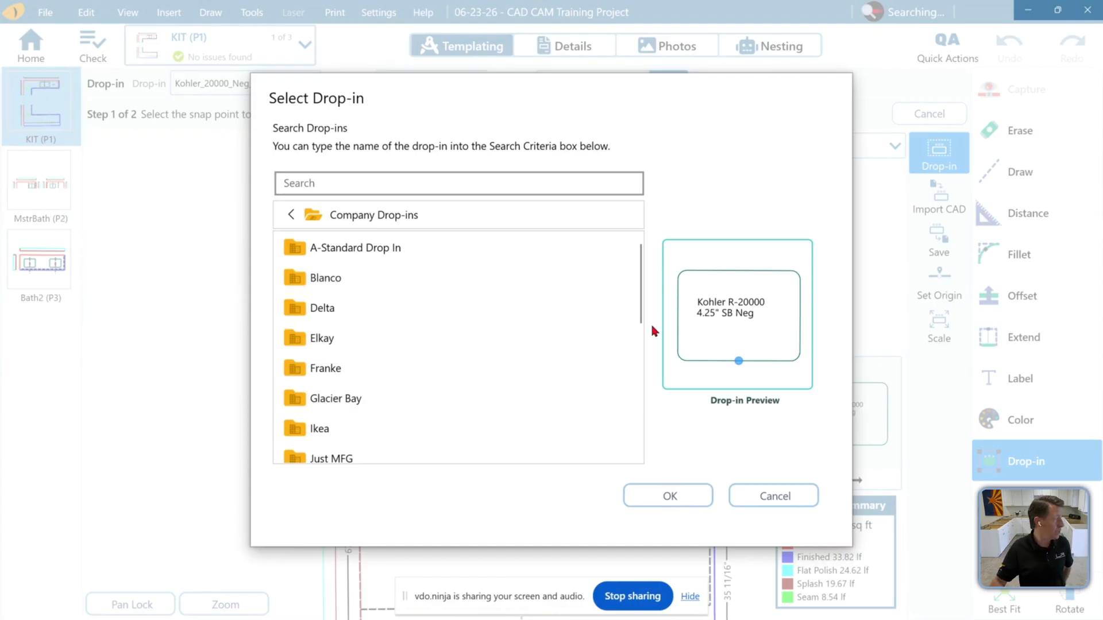
double_click(339, 345)
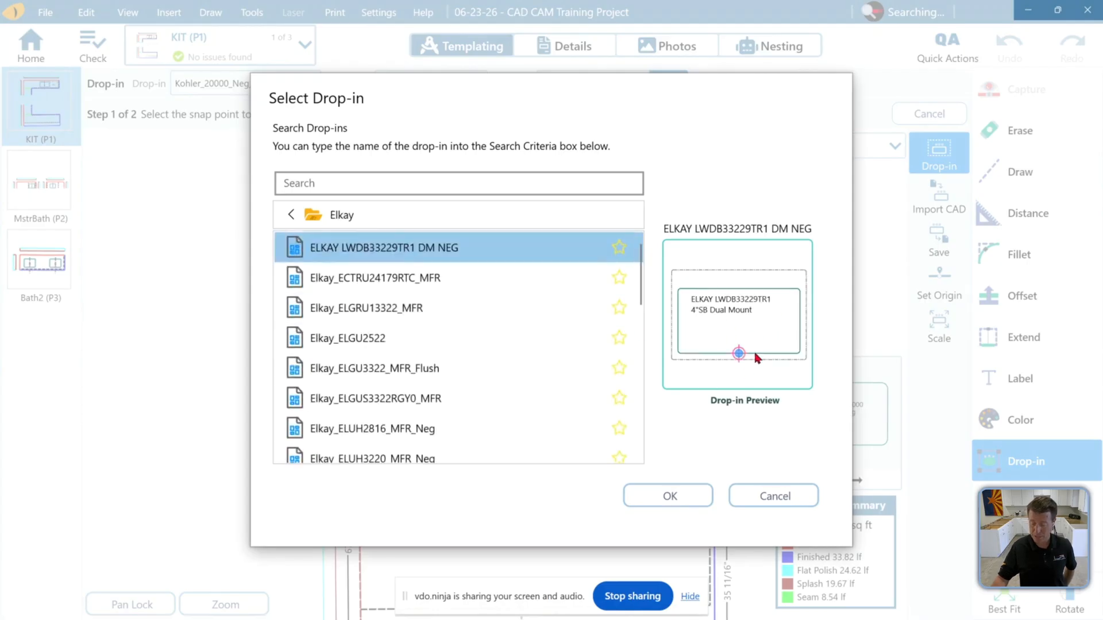
left_click(758, 507)
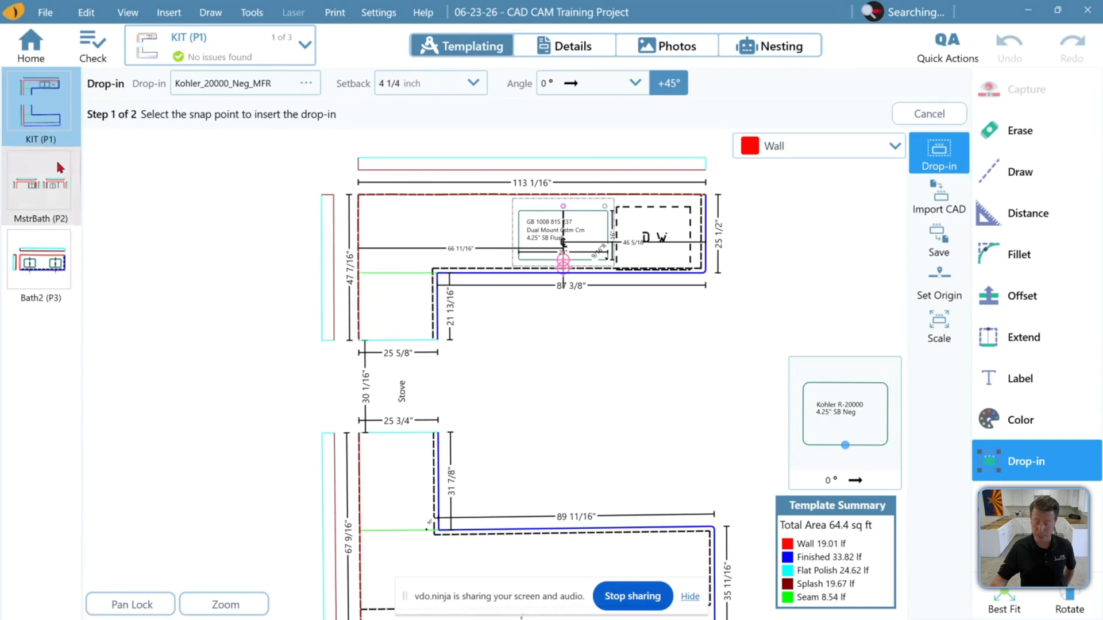
scroll(587, 223, "up", 3)
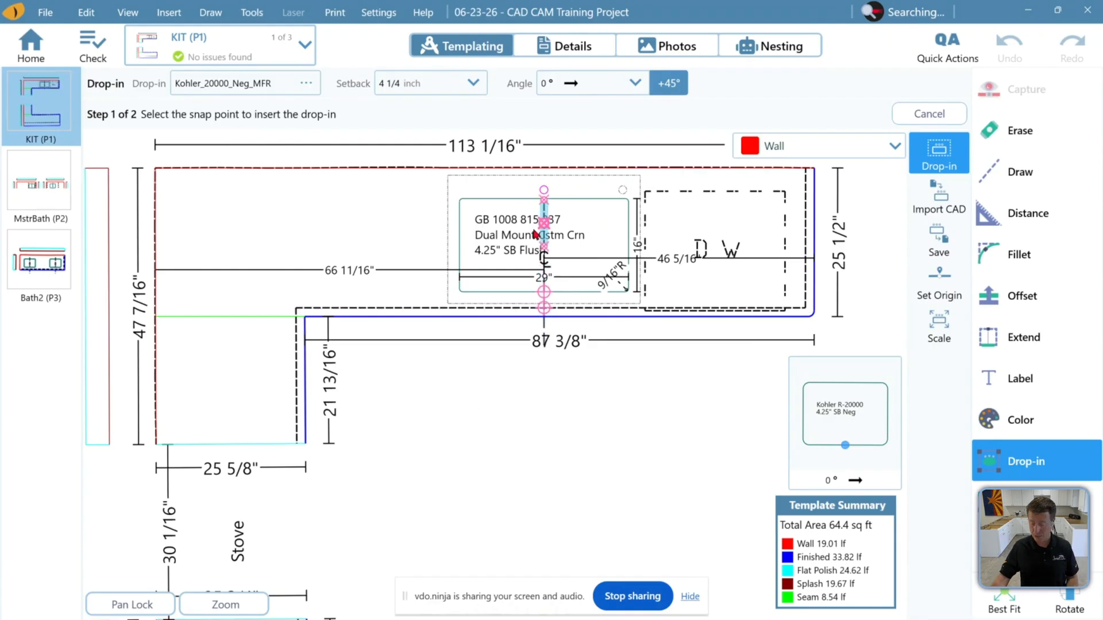
left_click(1004, 599)
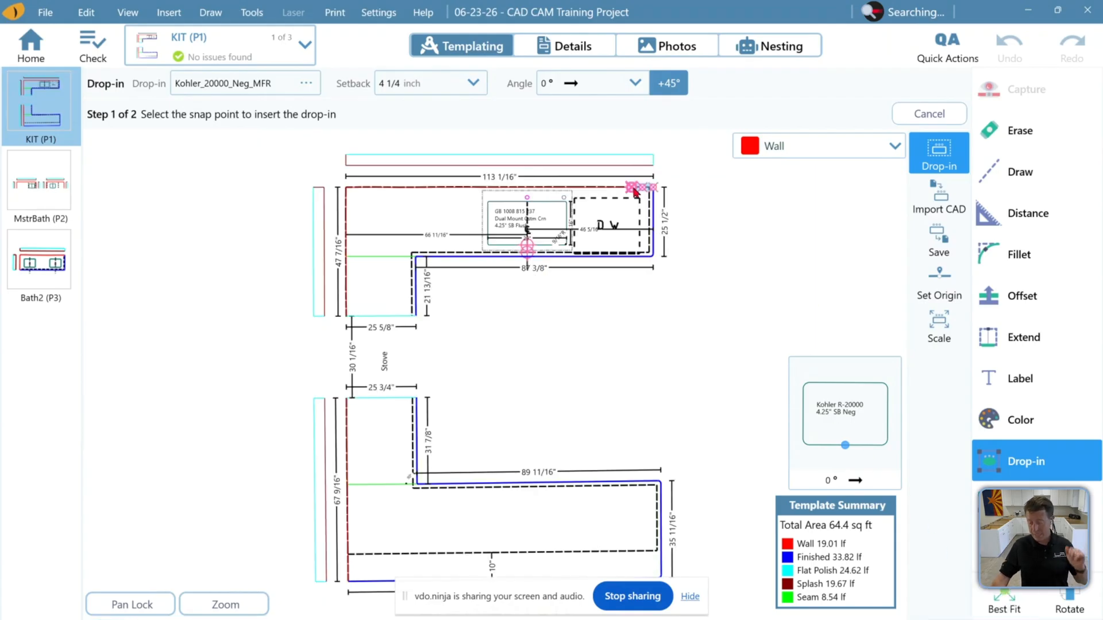
left_click(929, 113)
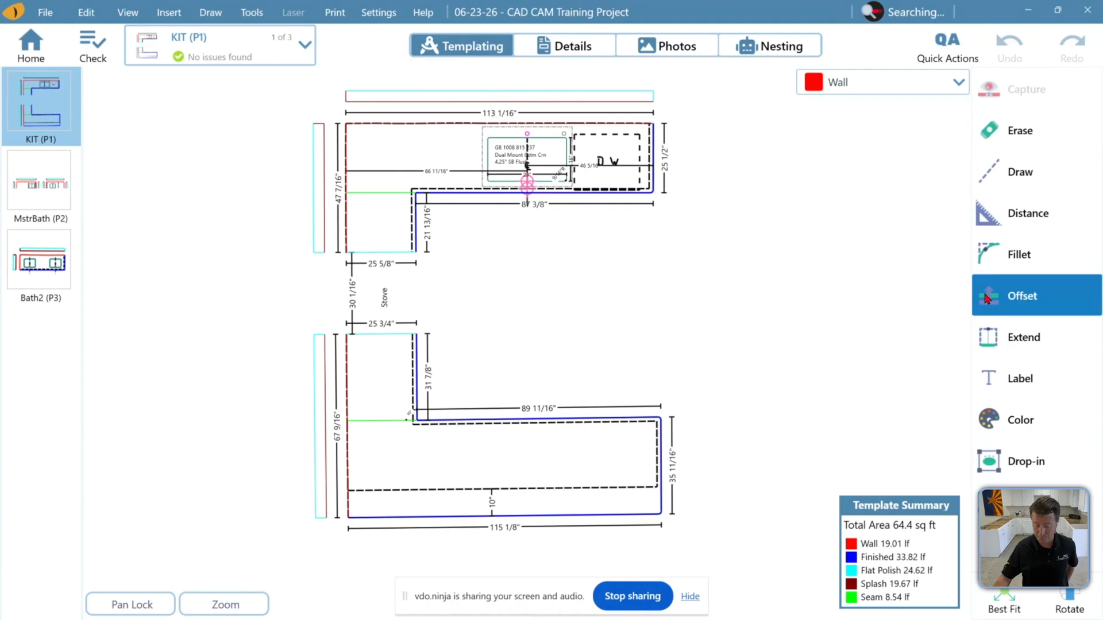
left_click(994, 371)
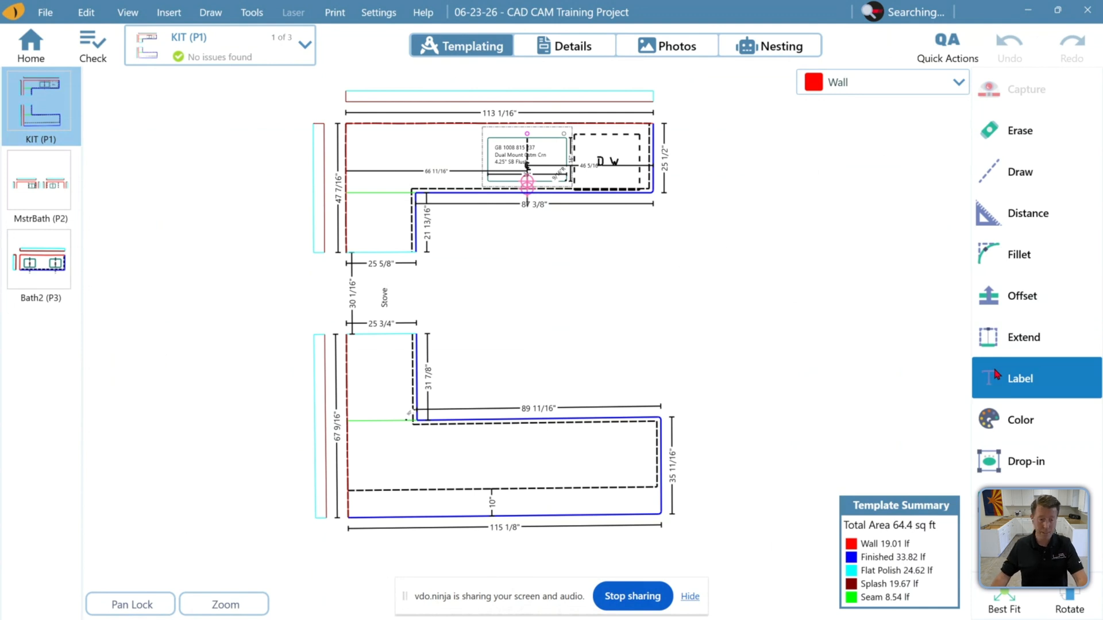
left_click(1034, 383)
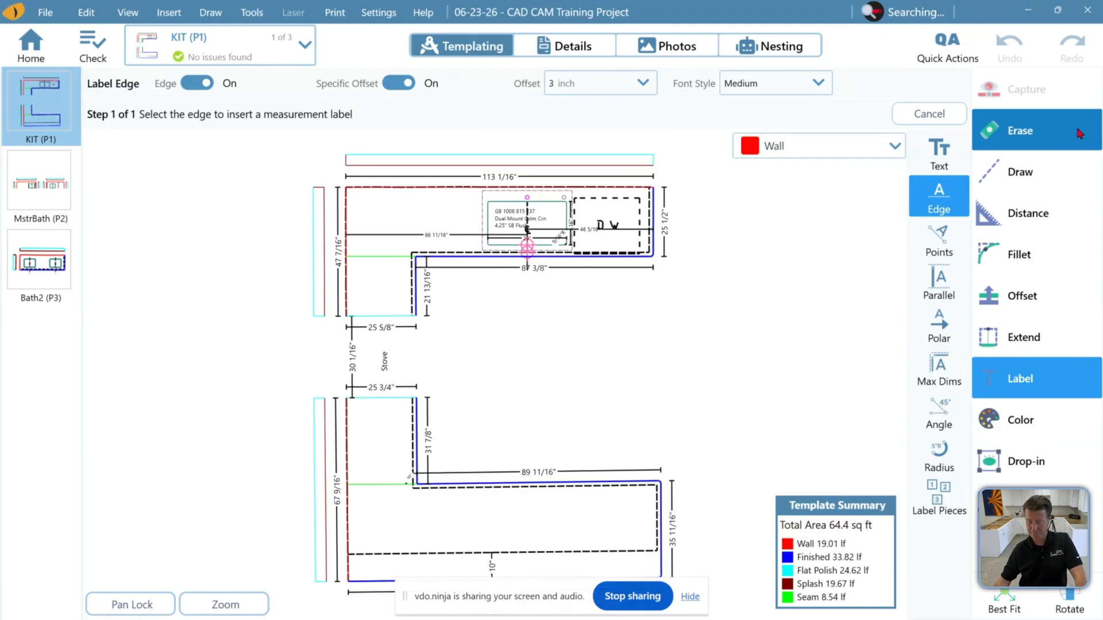
Erase the splash strips beside the kitchen top's left edge, then undo the erasures
left_click(1020, 130)
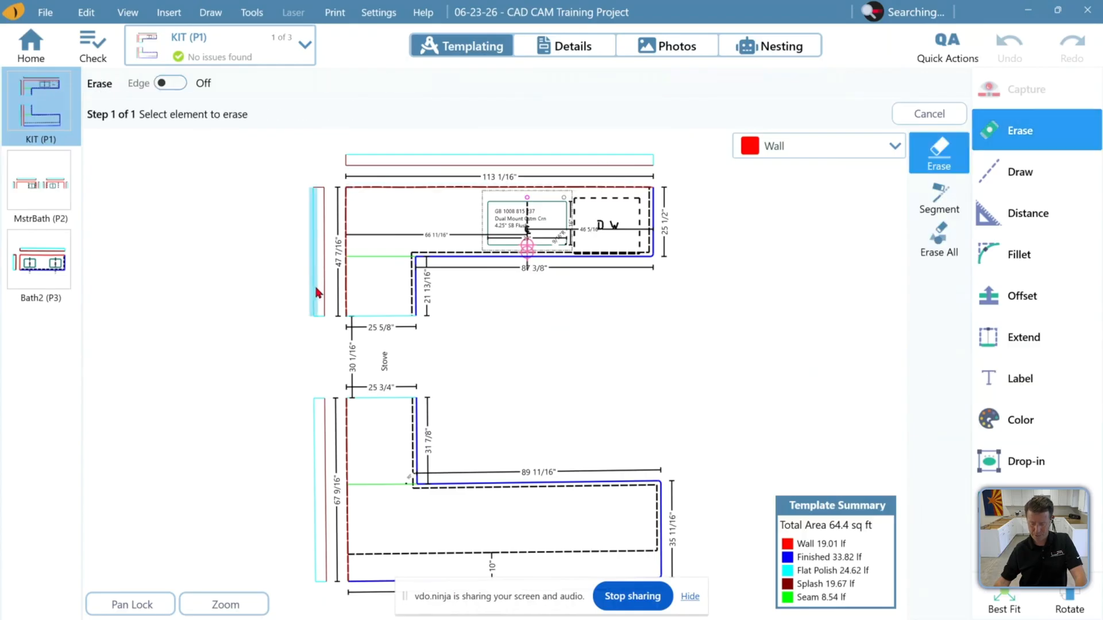
left_click(317, 309)
left_click(325, 269)
left_click(317, 189)
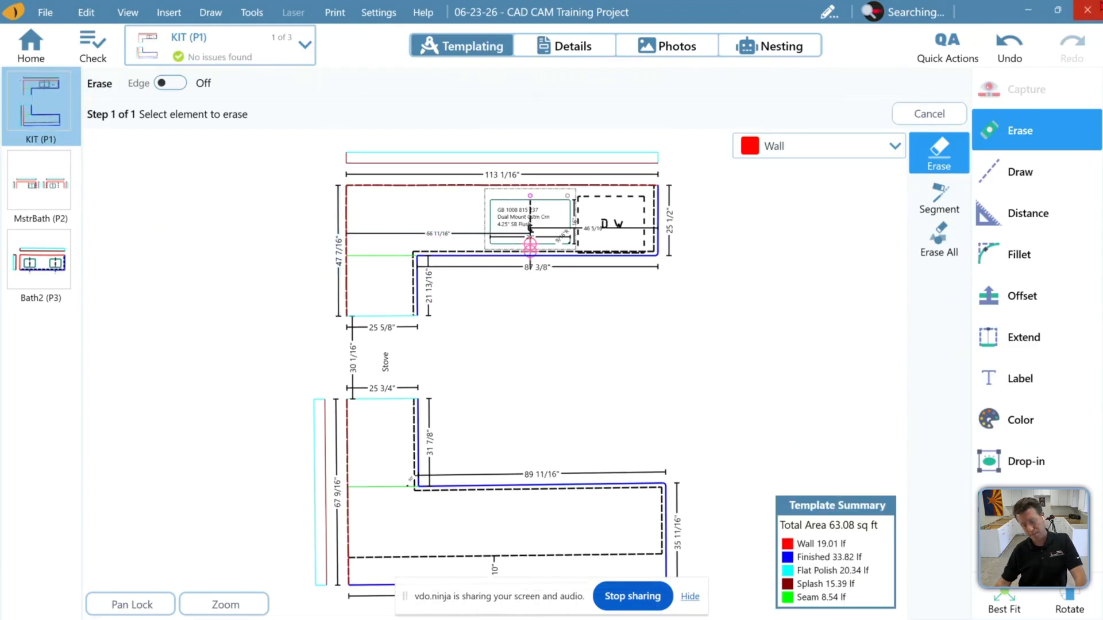
left_click(1001, 56)
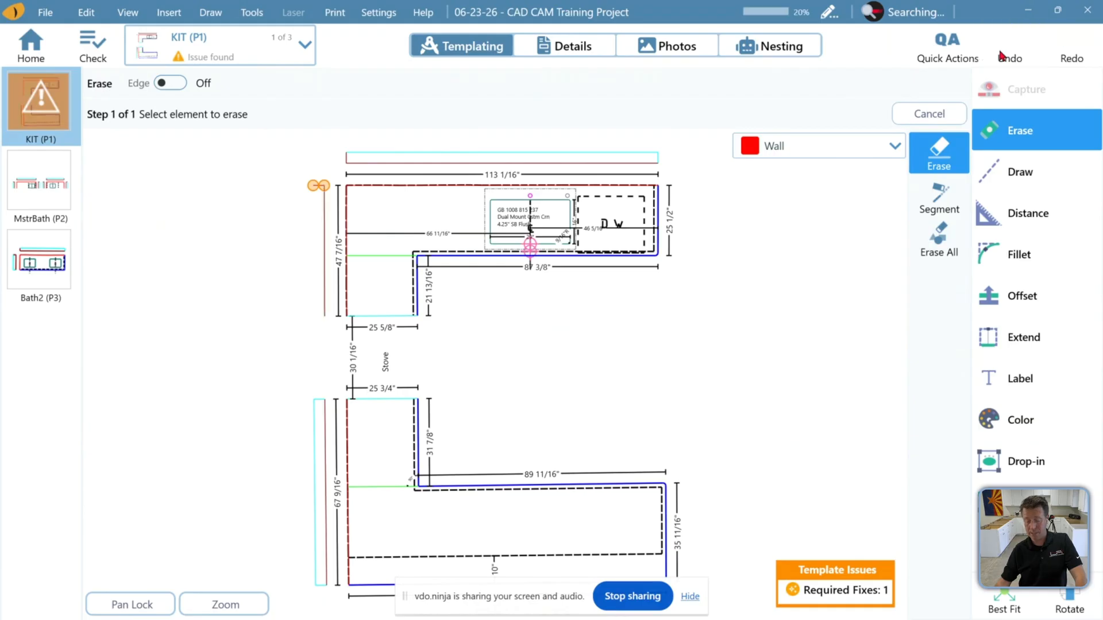
left_click(1001, 56)
left_click(1002, 55)
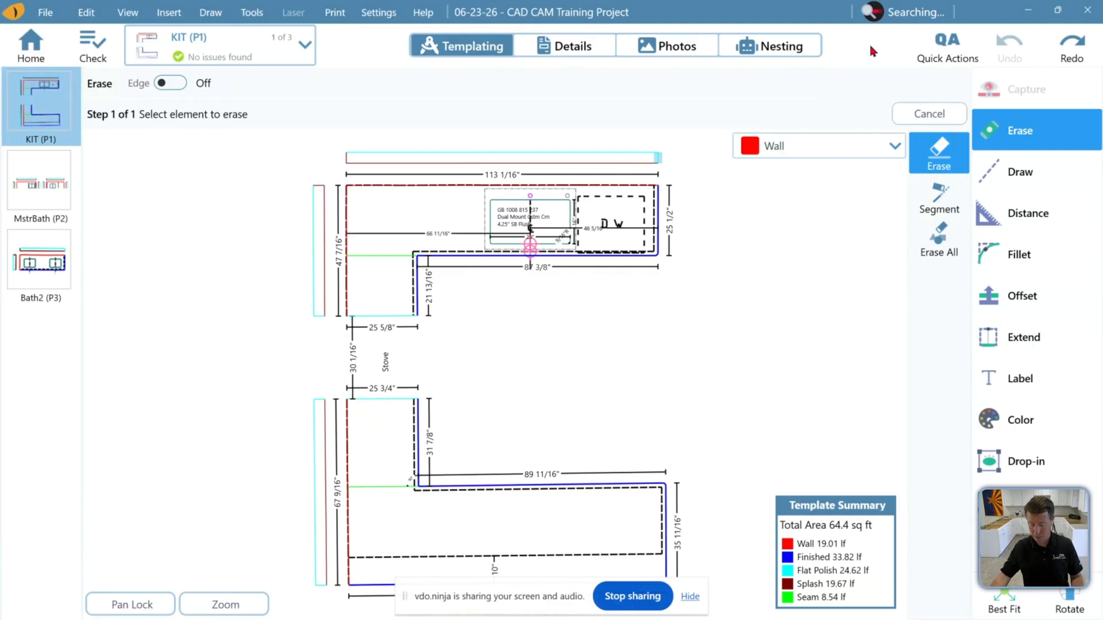
Start the Label Pieces tool and set the label font style to Medium
left_click(1052, 372)
left_click(945, 491)
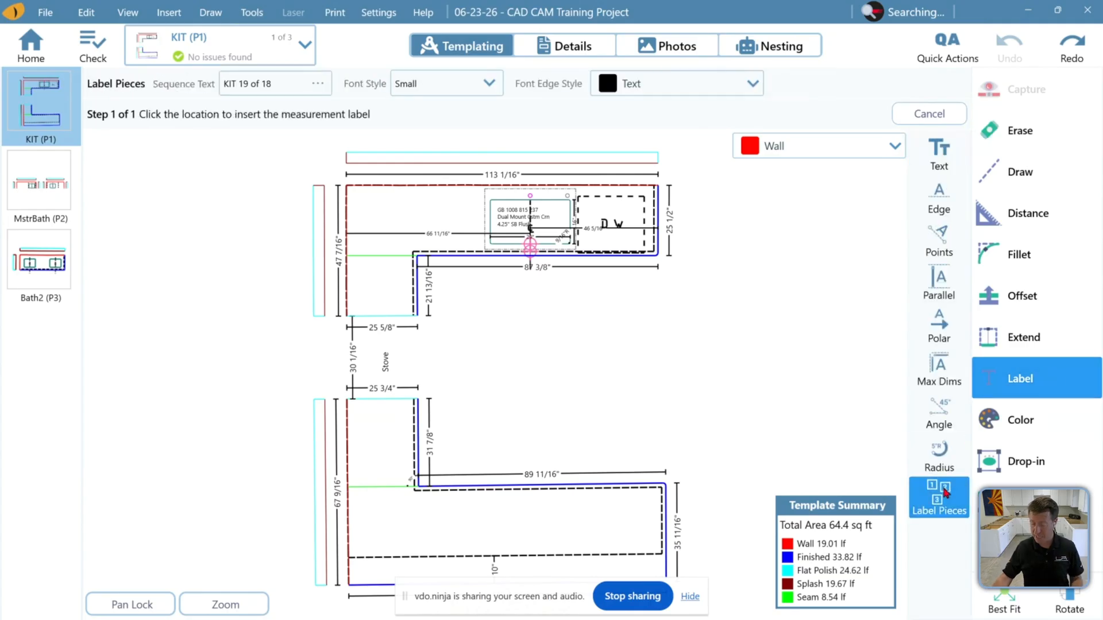
left_click(425, 84)
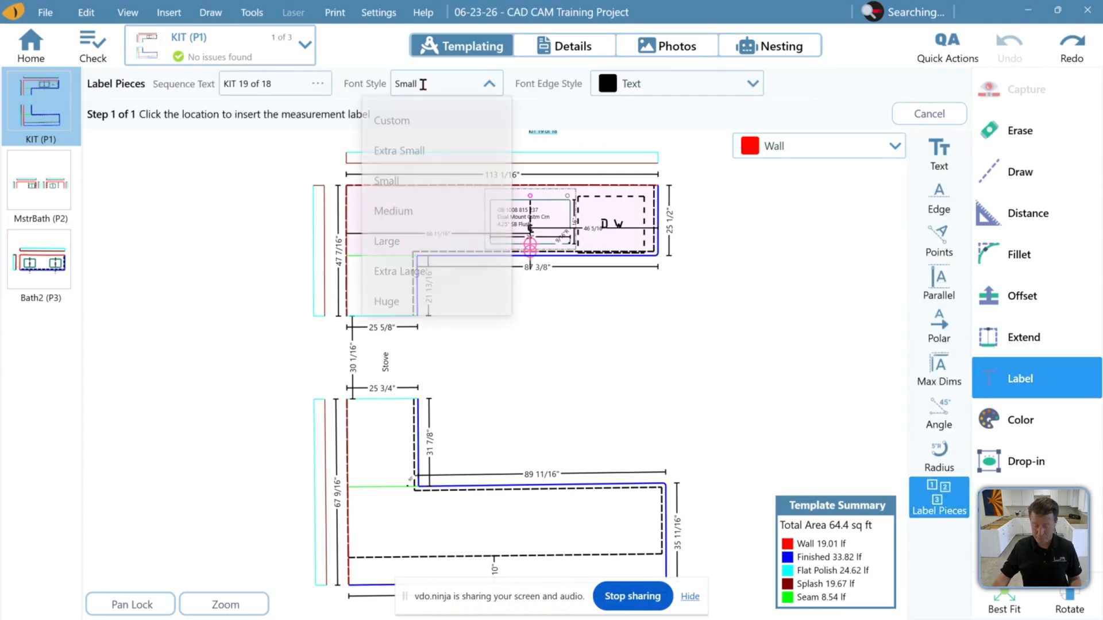
left_click(424, 210)
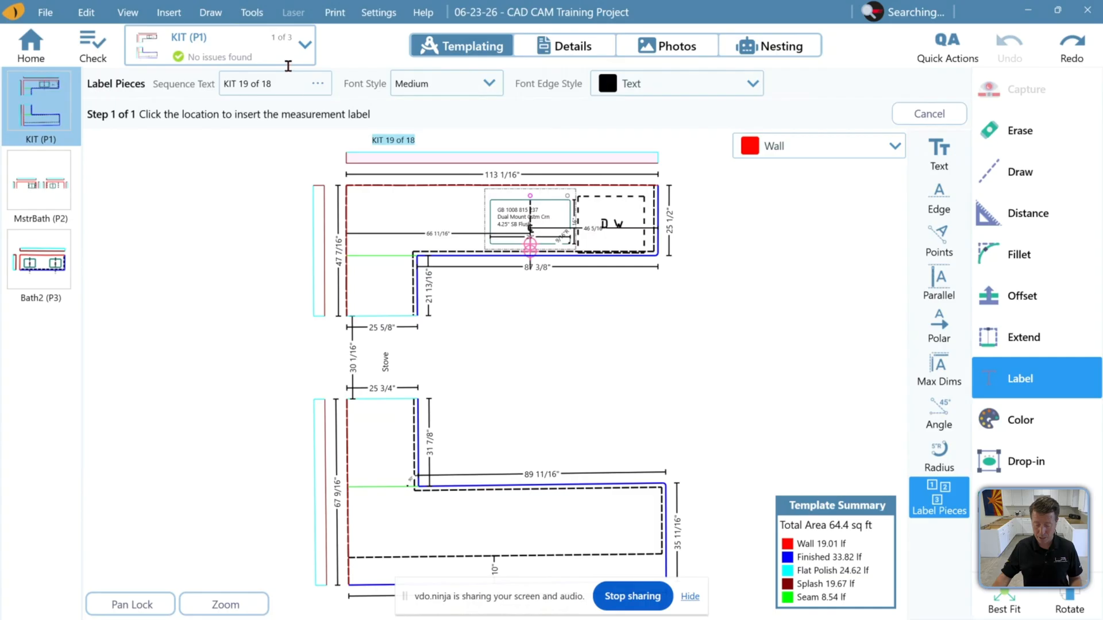
Auto-generate the piece label sequence for the whole job with prefix KIT, starting at 1
left_click(317, 84)
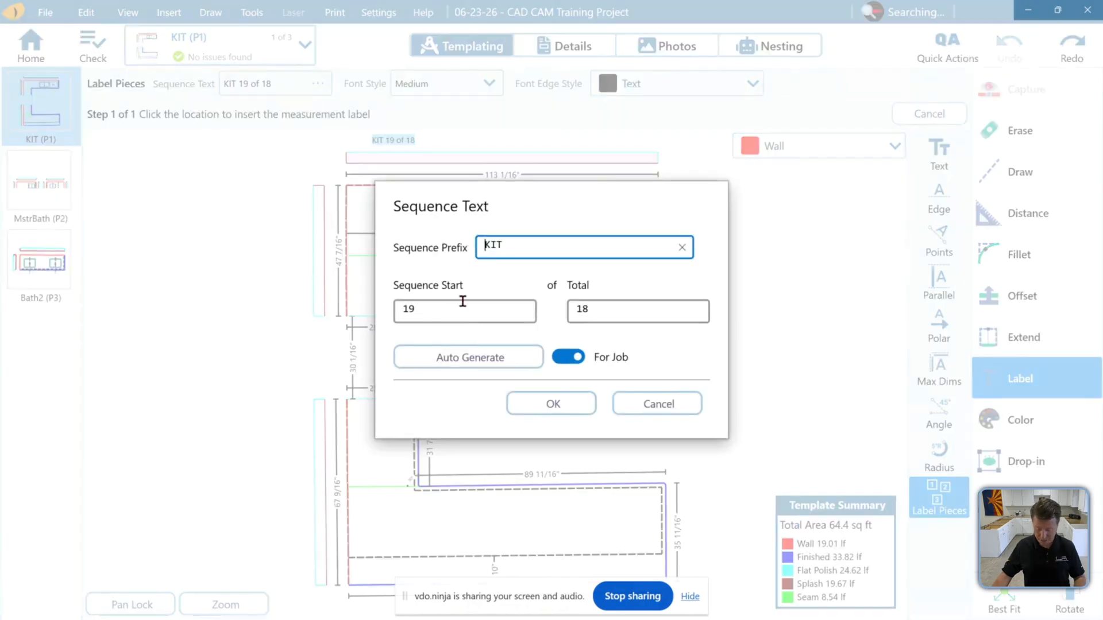
left_click(687, 408)
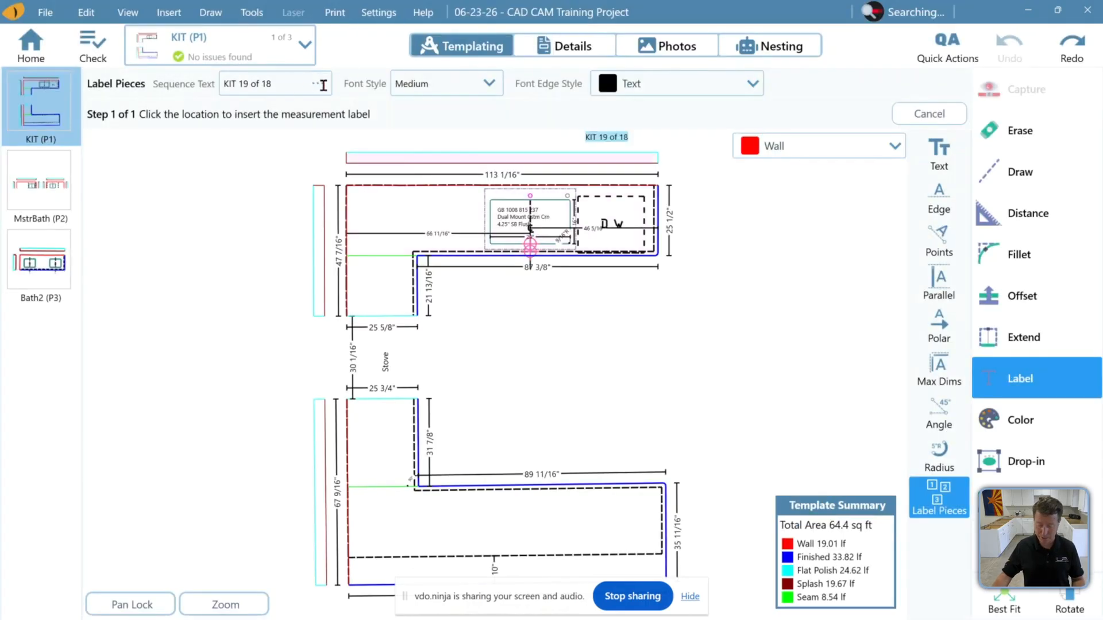
left_click(321, 85)
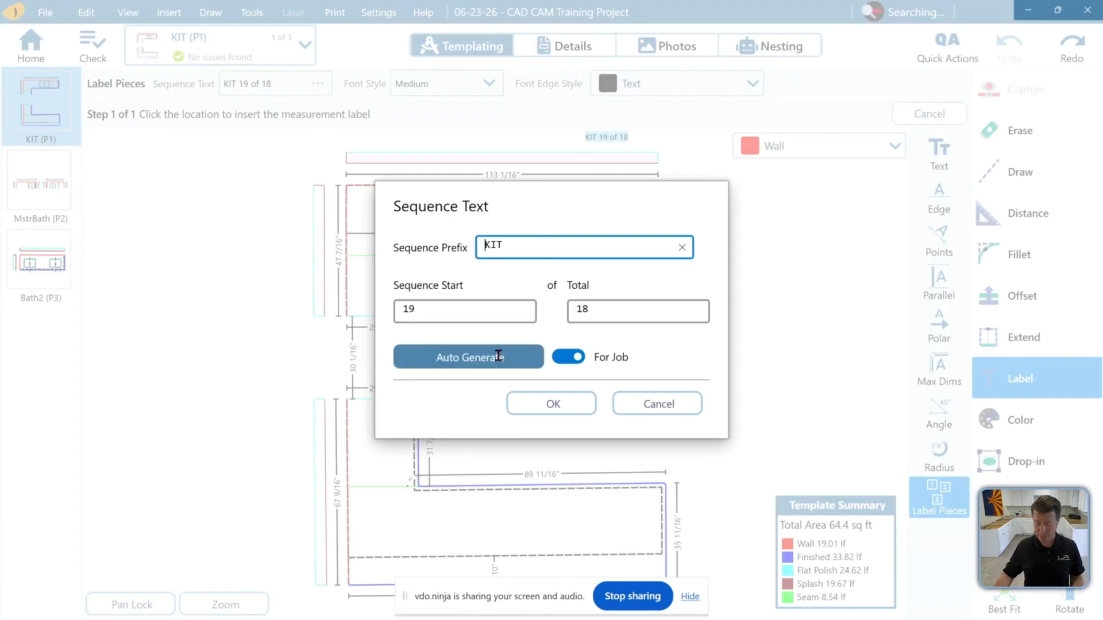
left_click(569, 358)
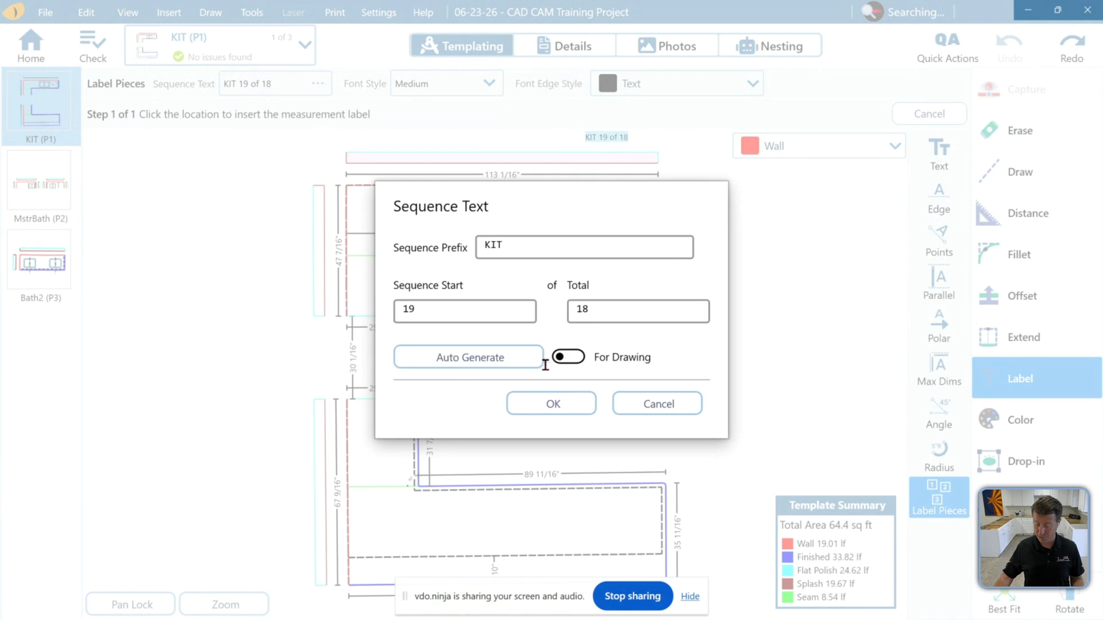
left_click(516, 358)
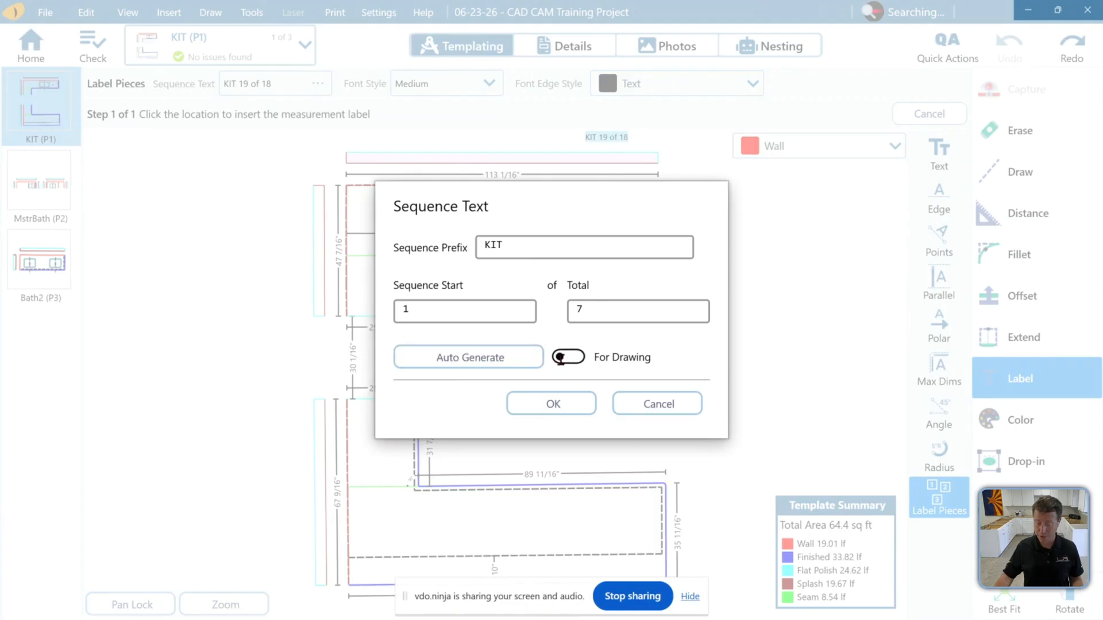
left_click(565, 358)
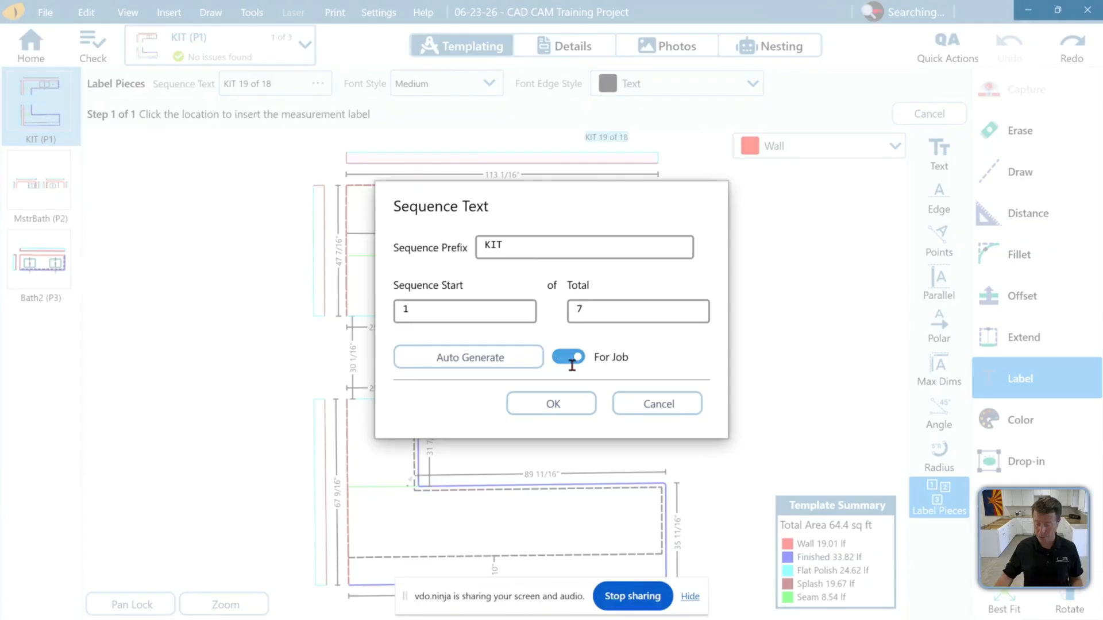
left_click(505, 357)
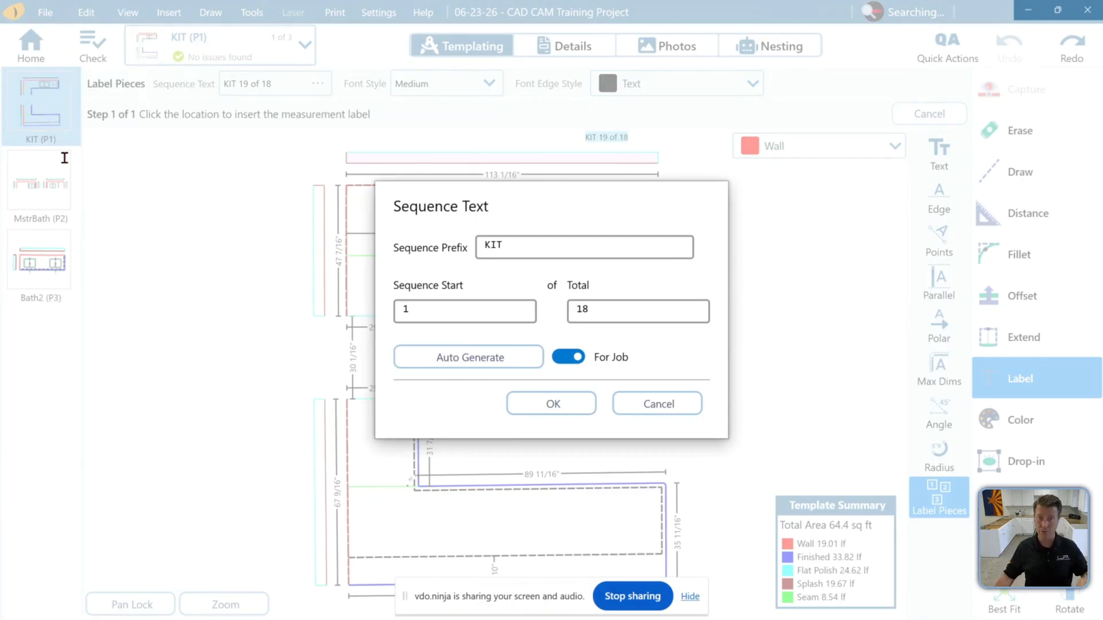
left_click(554, 403)
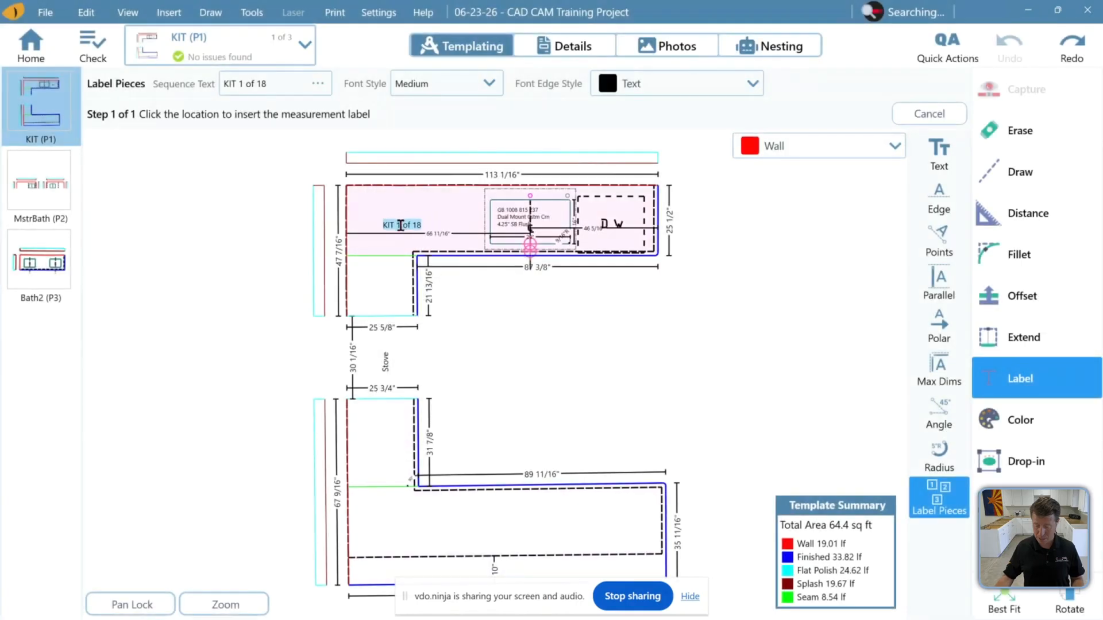
Place KIT sequence labels on each kitchen countertop section and splash strip in turn
left_click(401, 226)
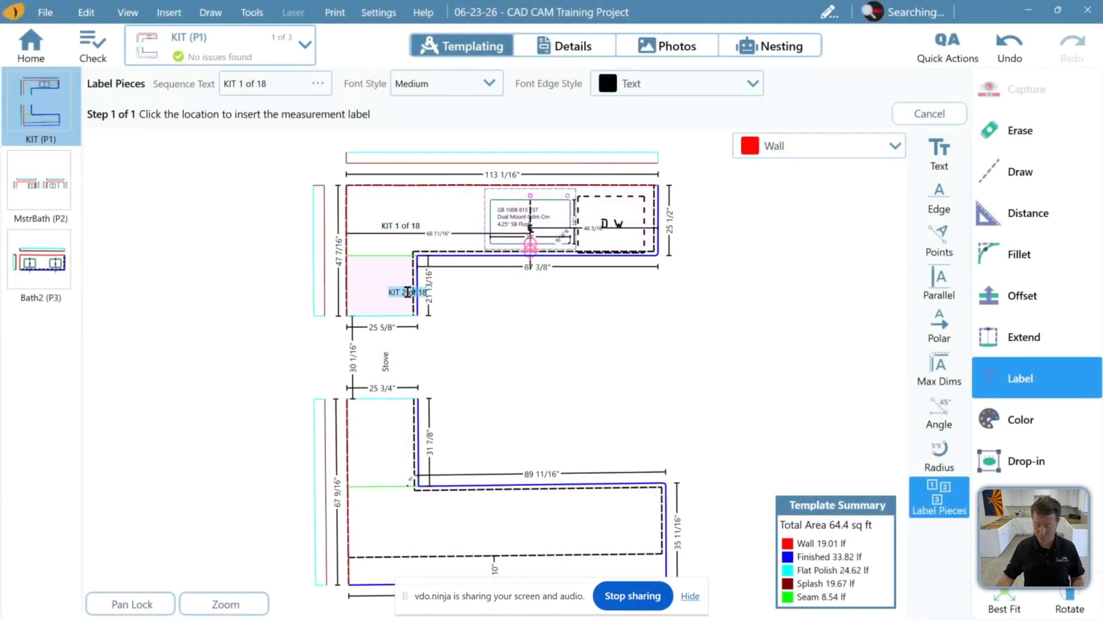
left_click(386, 300)
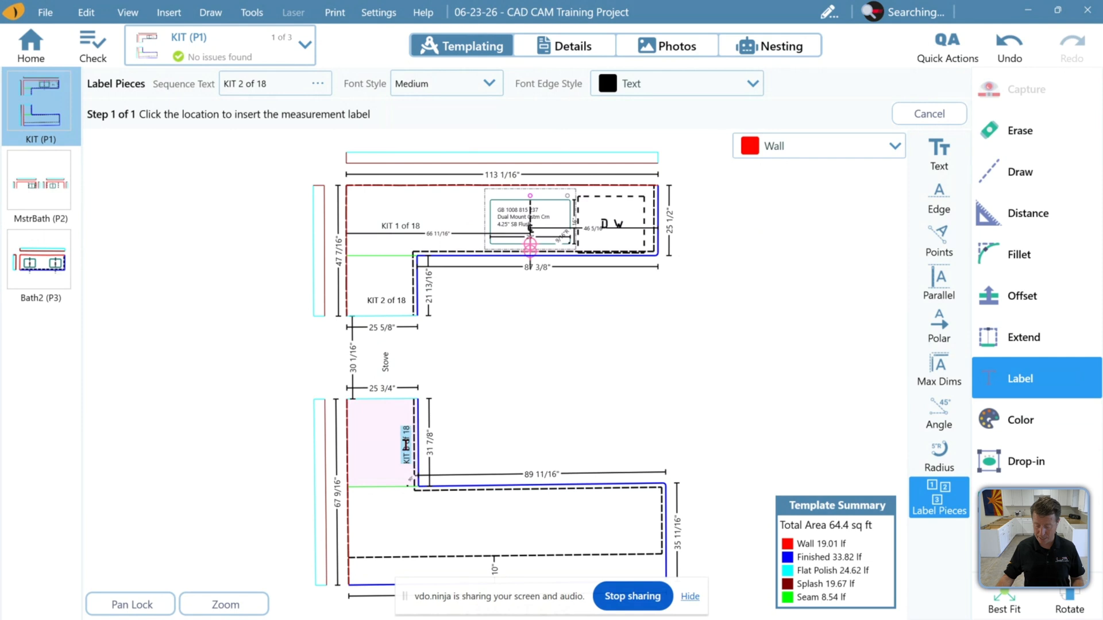
left_click(406, 444)
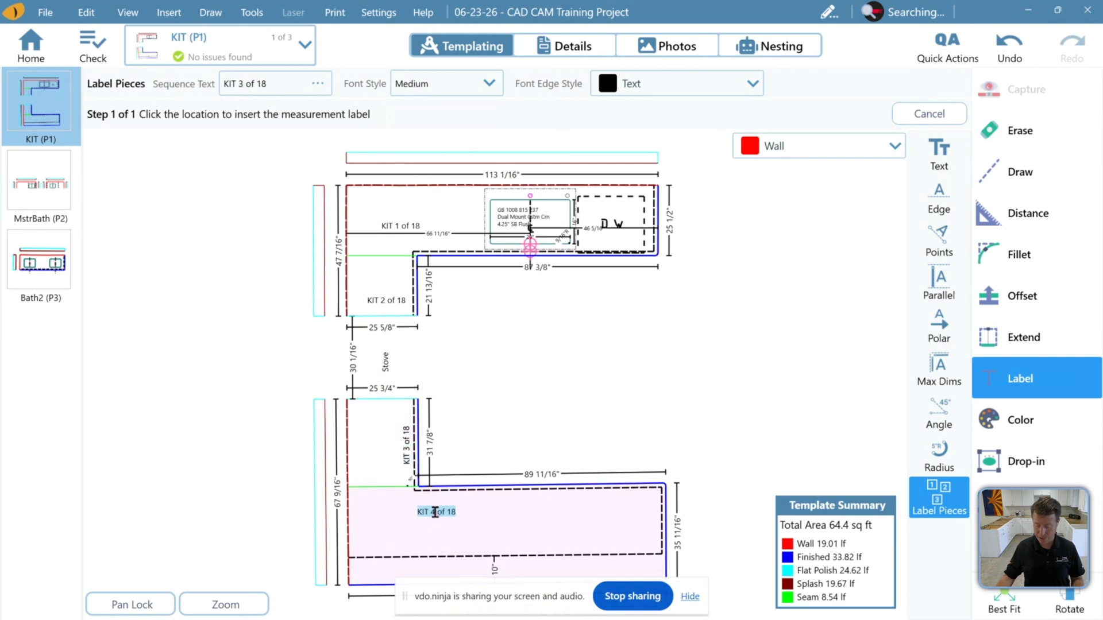
left_click(435, 512)
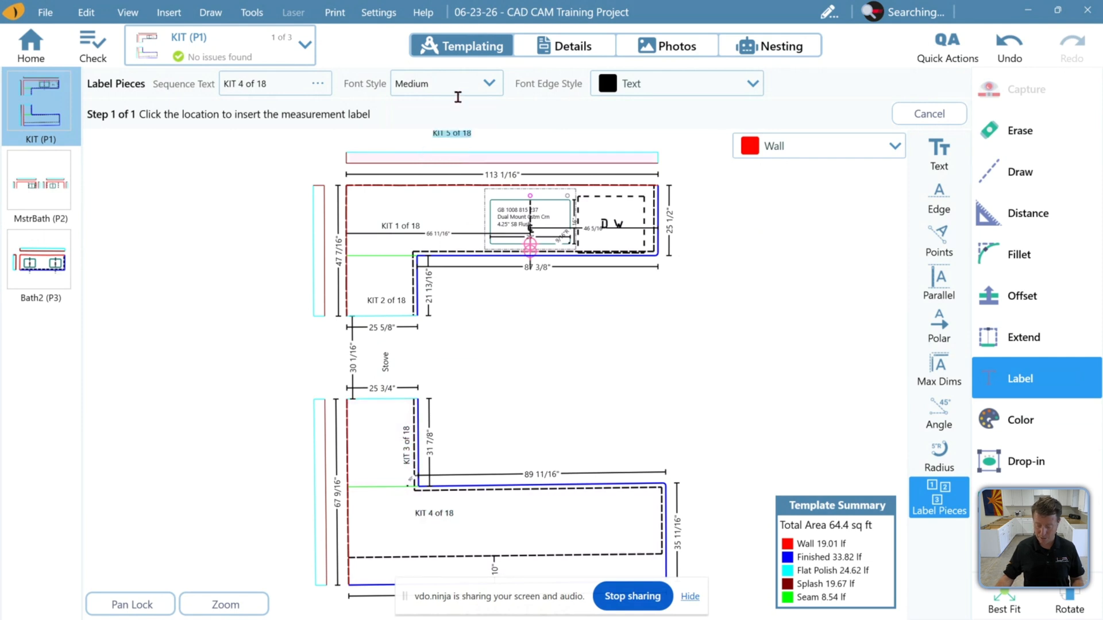
left_click(320, 455)
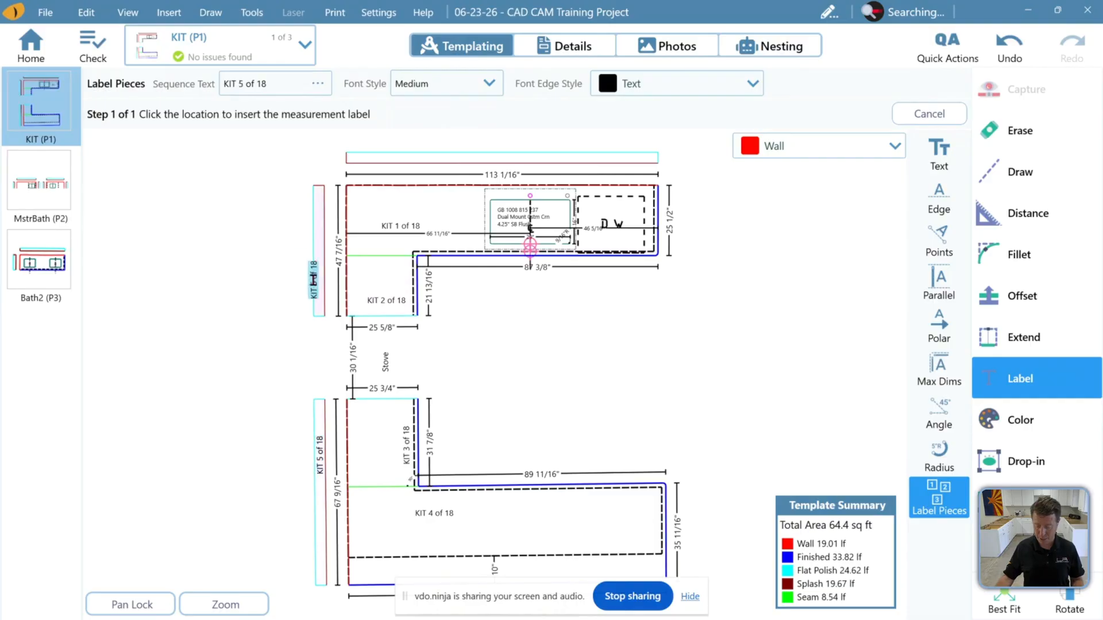
left_click(319, 281)
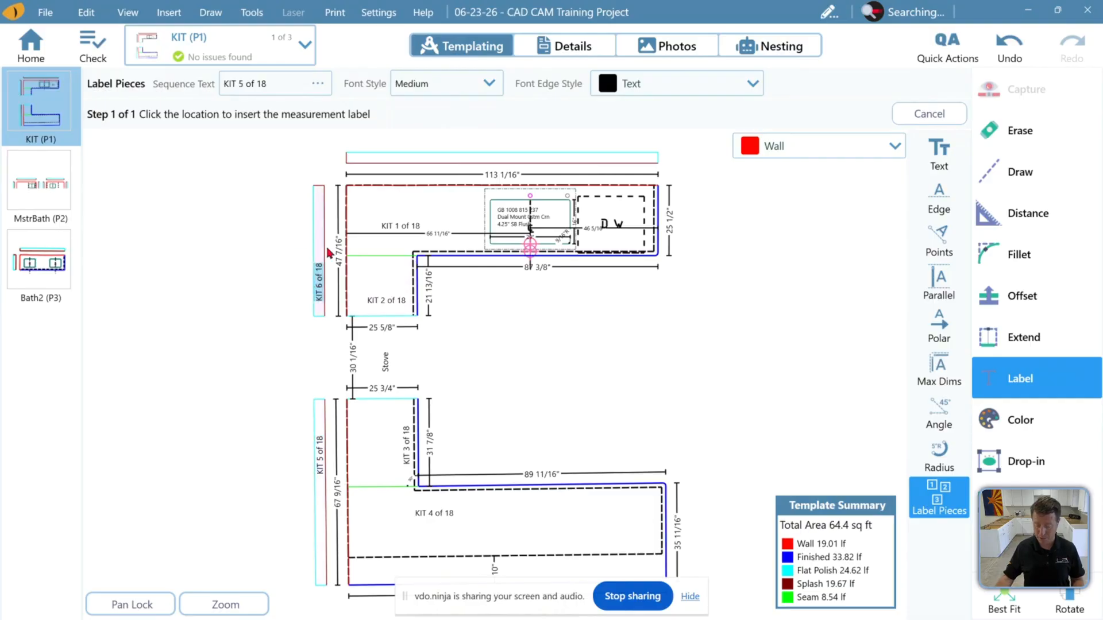
left_click(427, 162)
Switch to the MstrBath page and change the piece label sequence prefix to MST
left_click(40, 184)
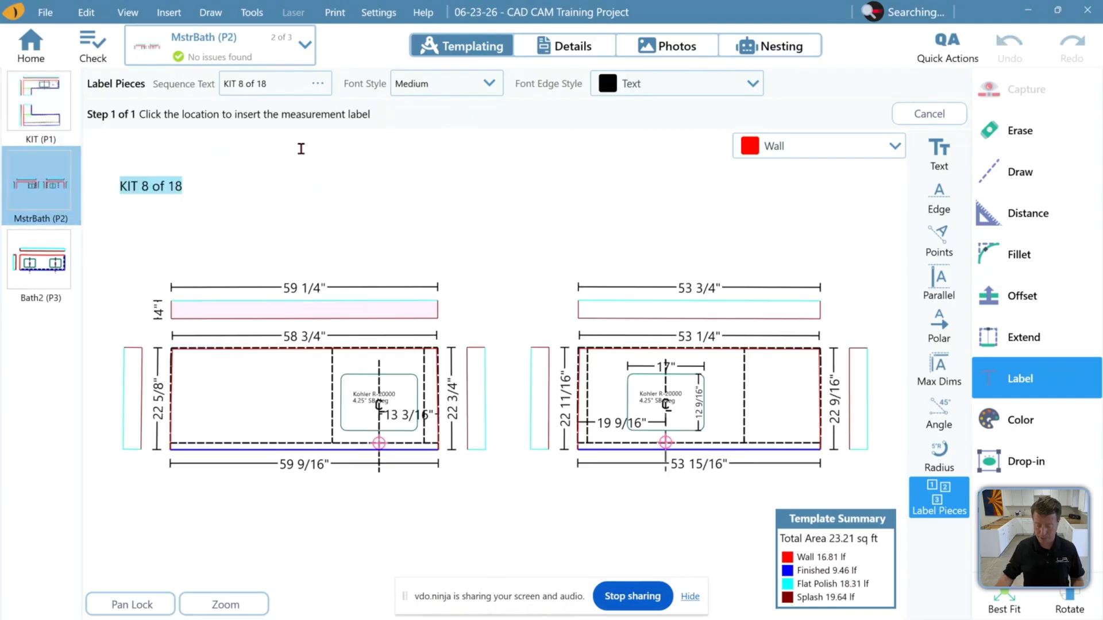
left_click(323, 85)
left_click_drag(514, 244, 418, 244)
type("MT+S")
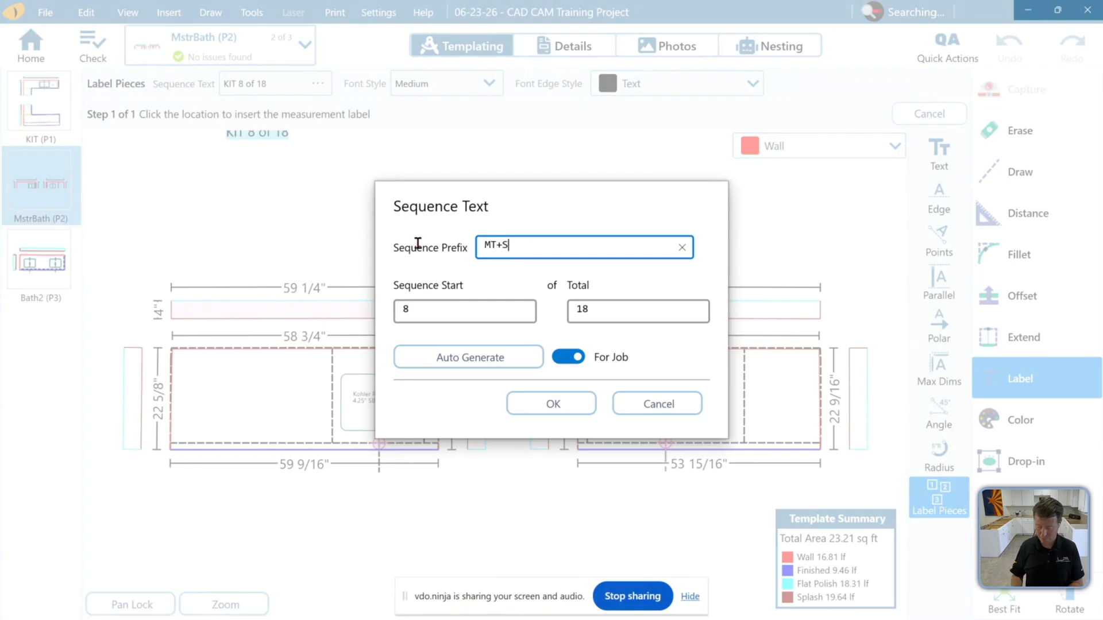
key("BackSpace")
key("BackSpace")
key("BackSpace")
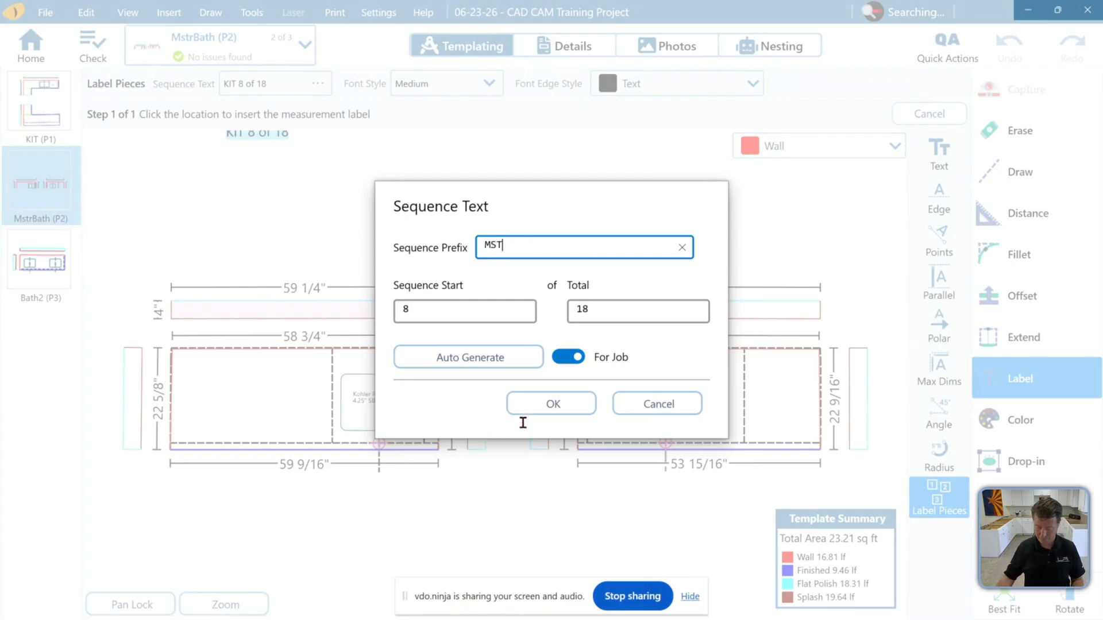
left_click(538, 409)
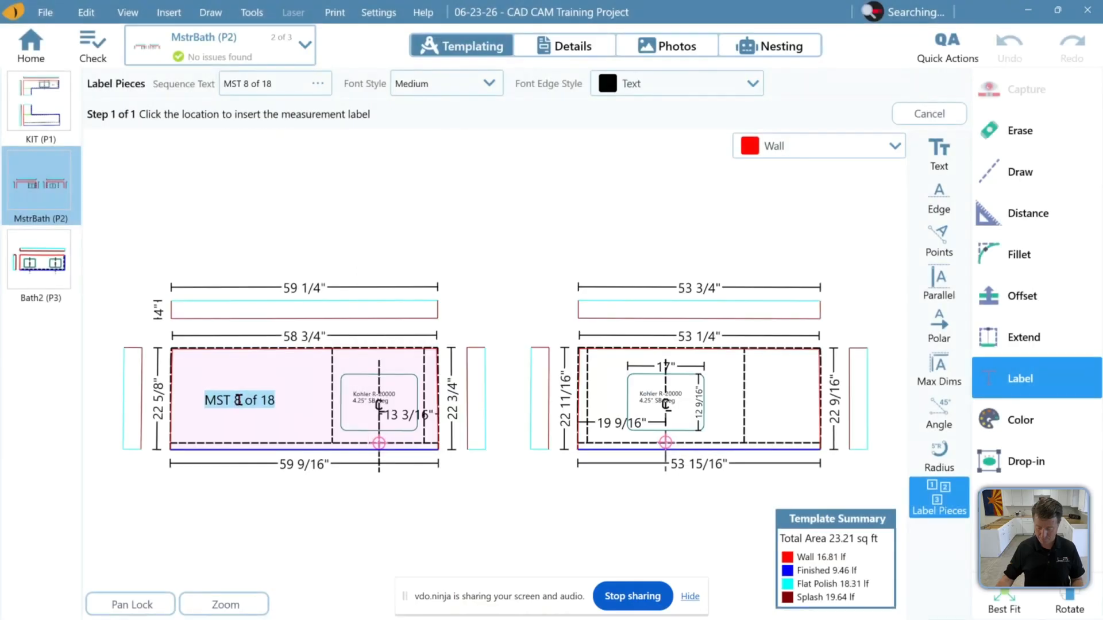
Label the left vanity top, then switch the font style to Small and label its backsplash
left_click(236, 402)
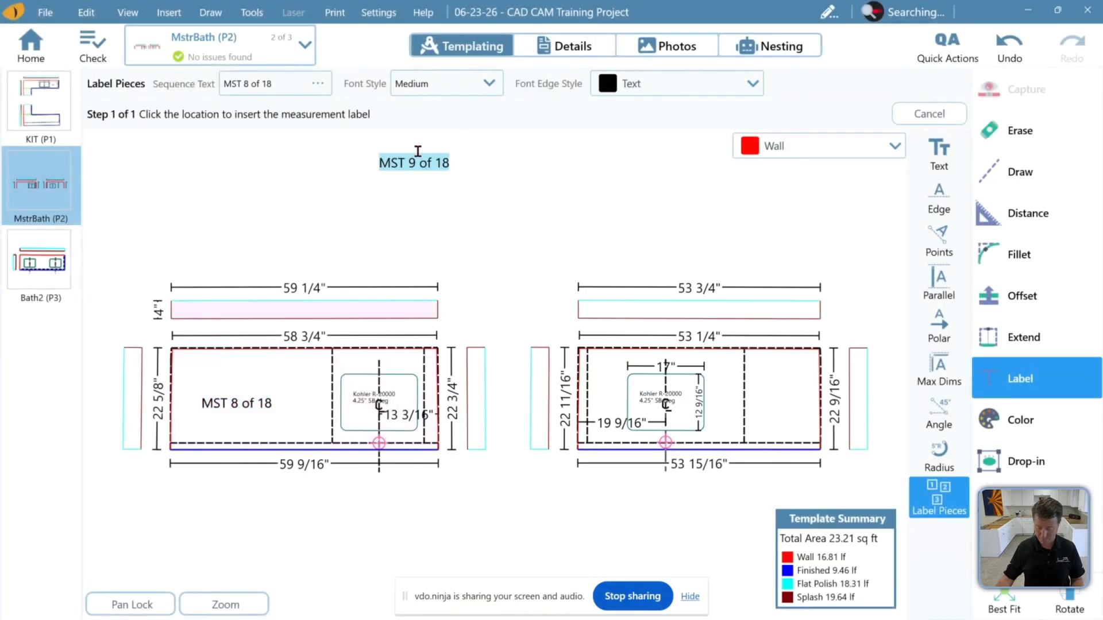
left_click(422, 85)
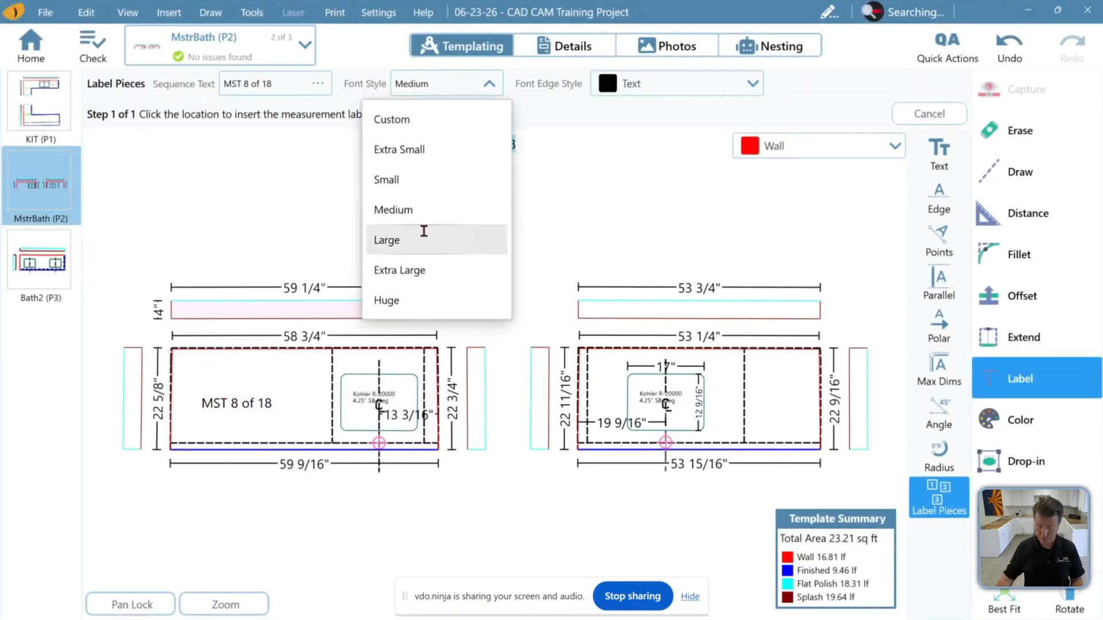
left_click(424, 180)
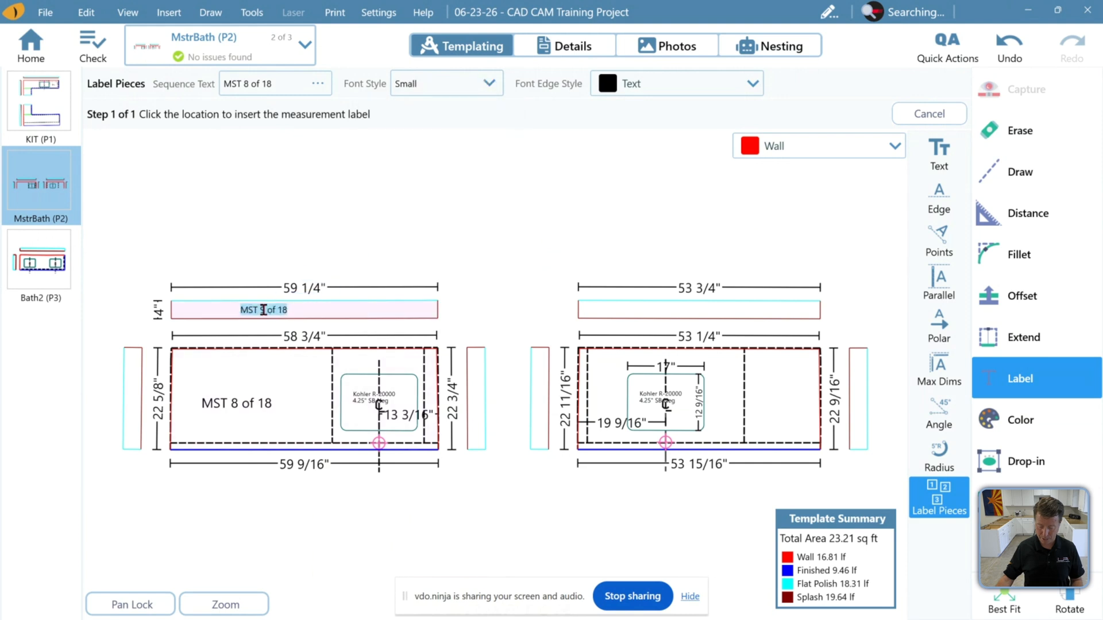
left_click(251, 309)
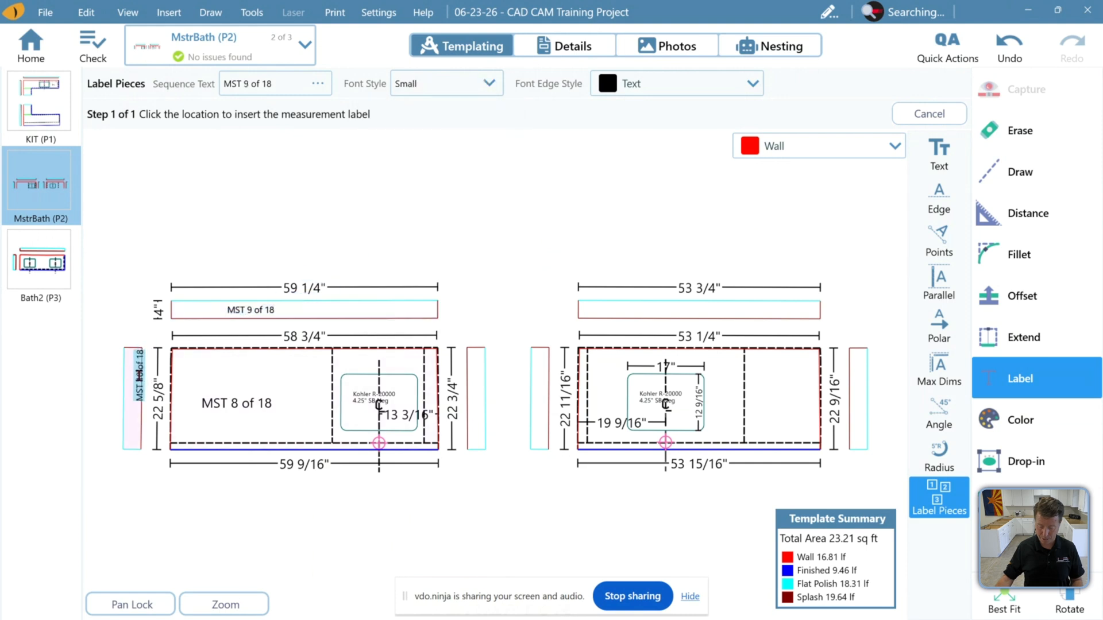
Label both side splashes of the left vanity and the right vanity top with the next MST piece labels
left_click(139, 376)
left_click(1019, 54)
left_click(136, 377)
scroll(517, 394, "up", 4)
left_click(426, 355)
scroll(471, 292, "down", 4)
left_click(649, 317)
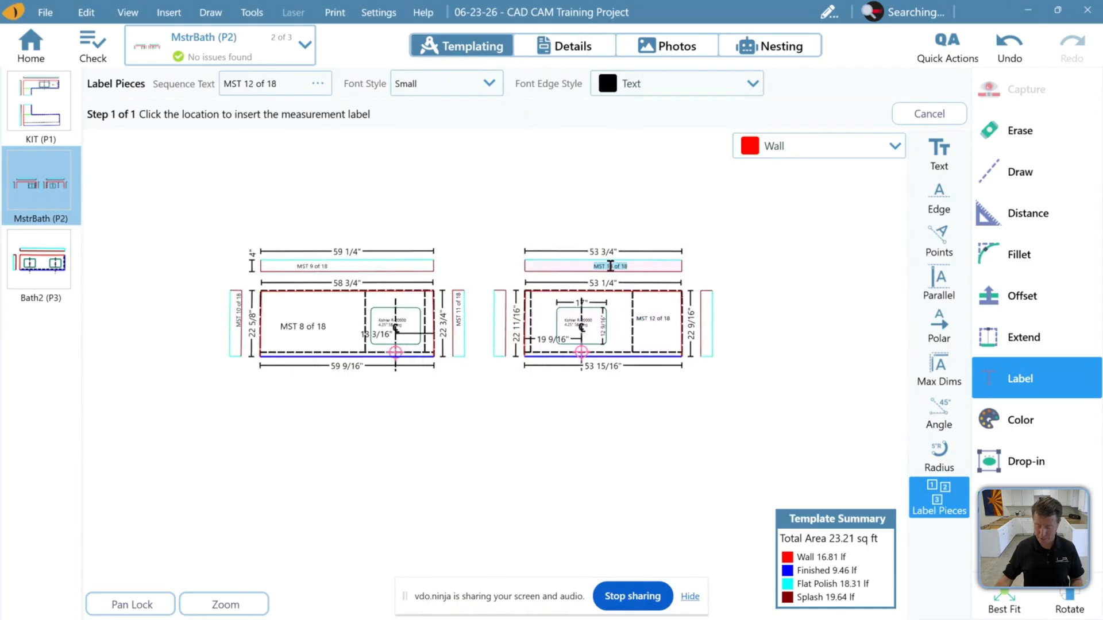
Label the right vanity's backsplash and both of its side splashes with the next MST piece labels
left_click(624, 267)
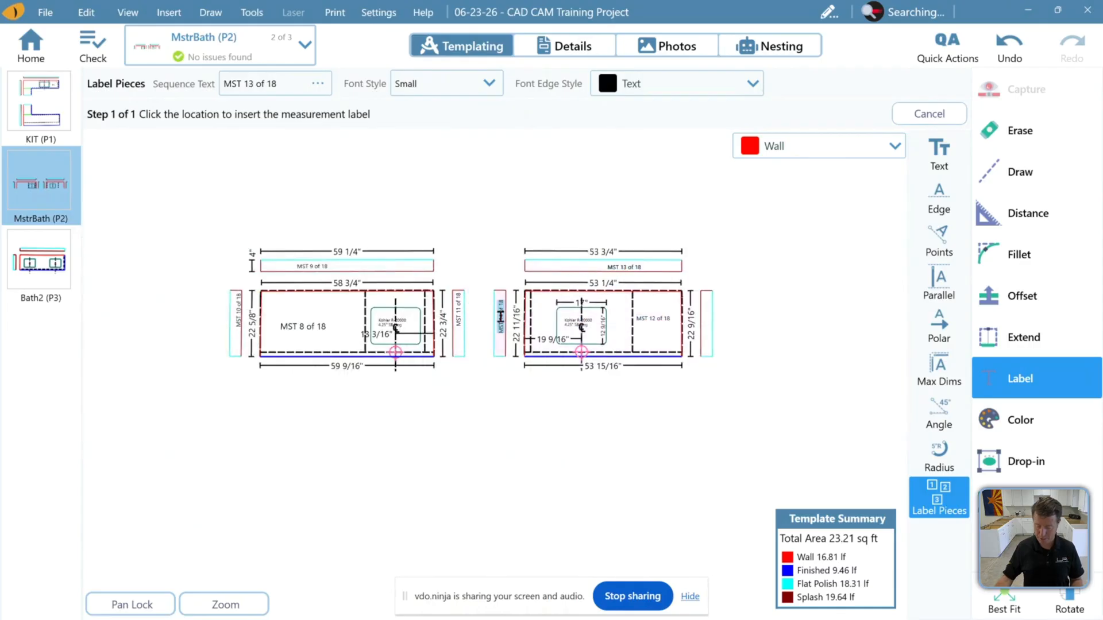
left_click(500, 313)
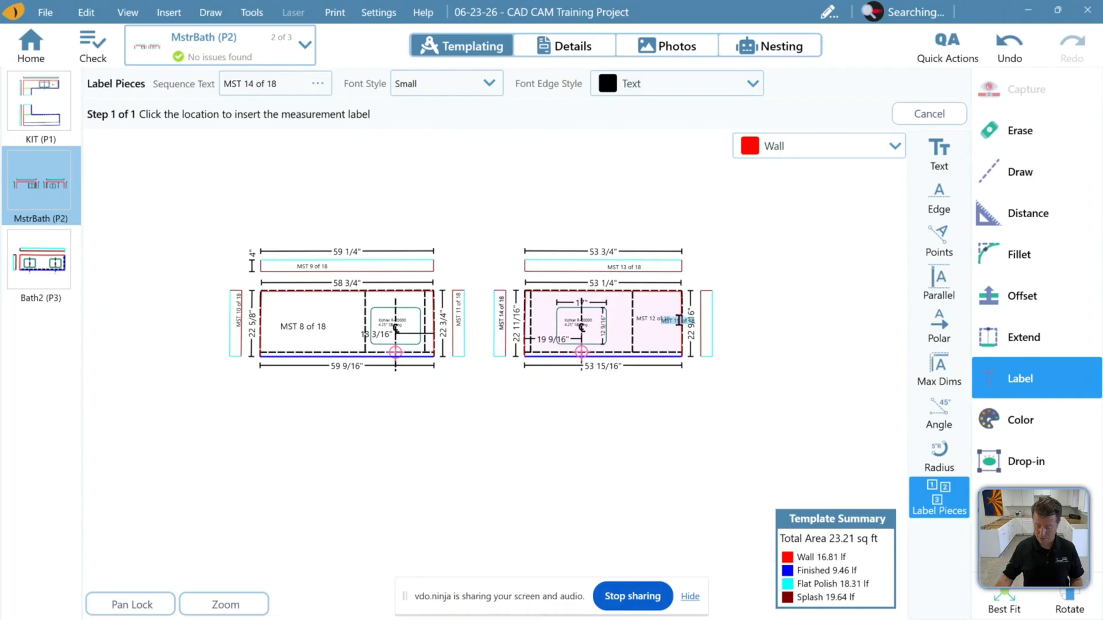
left_click(705, 313)
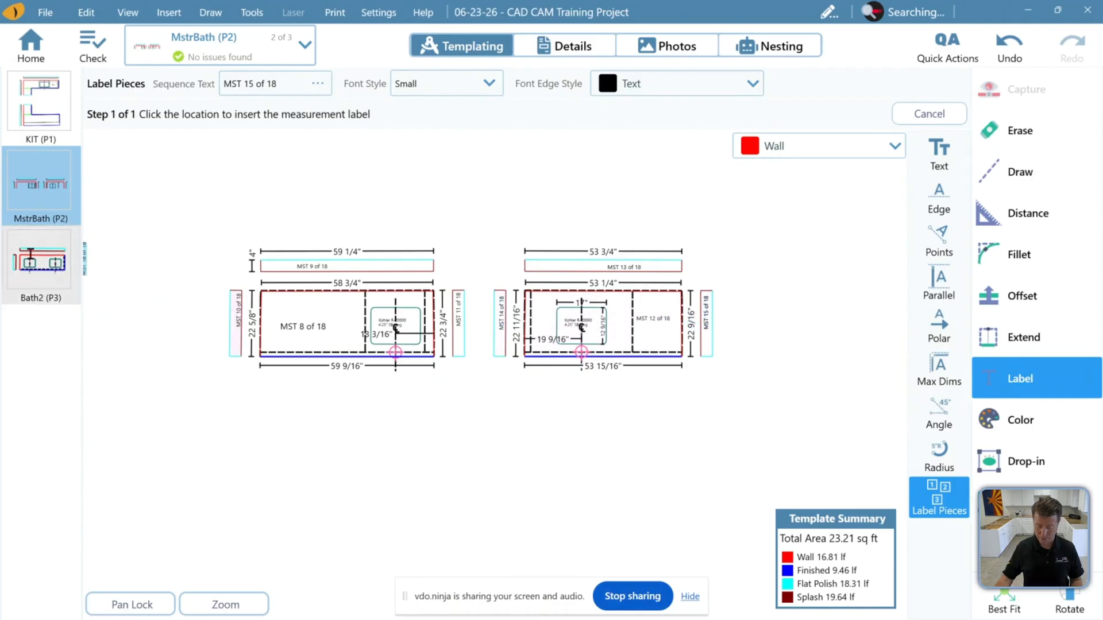
Switch to the Bath2 page, label its top, backsplash and side splash, and exit the Label Pieces tool
left_click(34, 256)
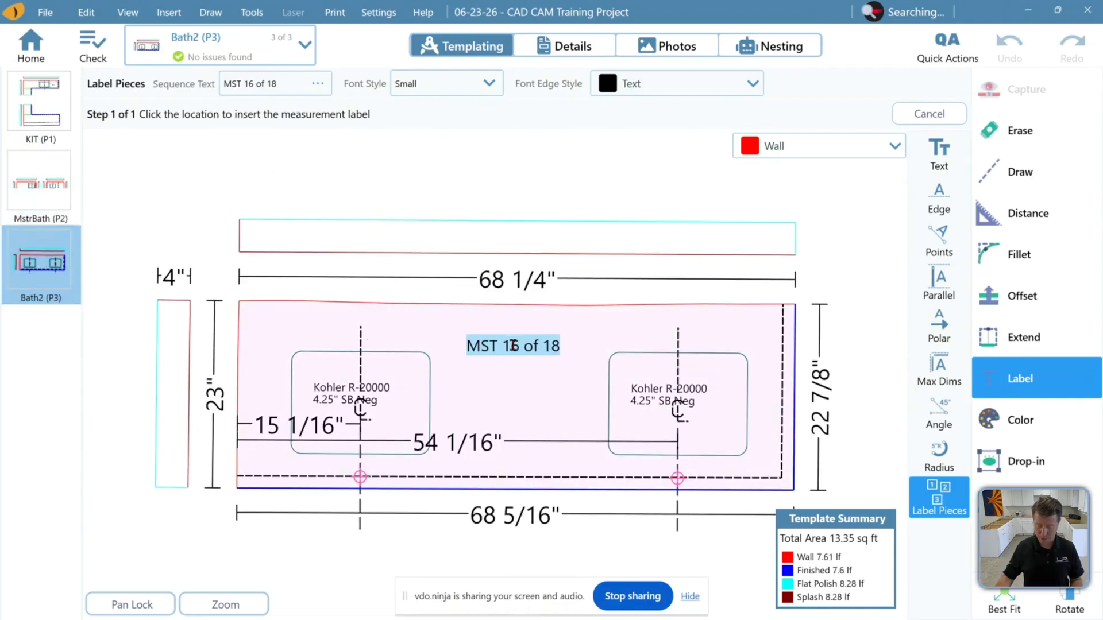
left_click(355, 354)
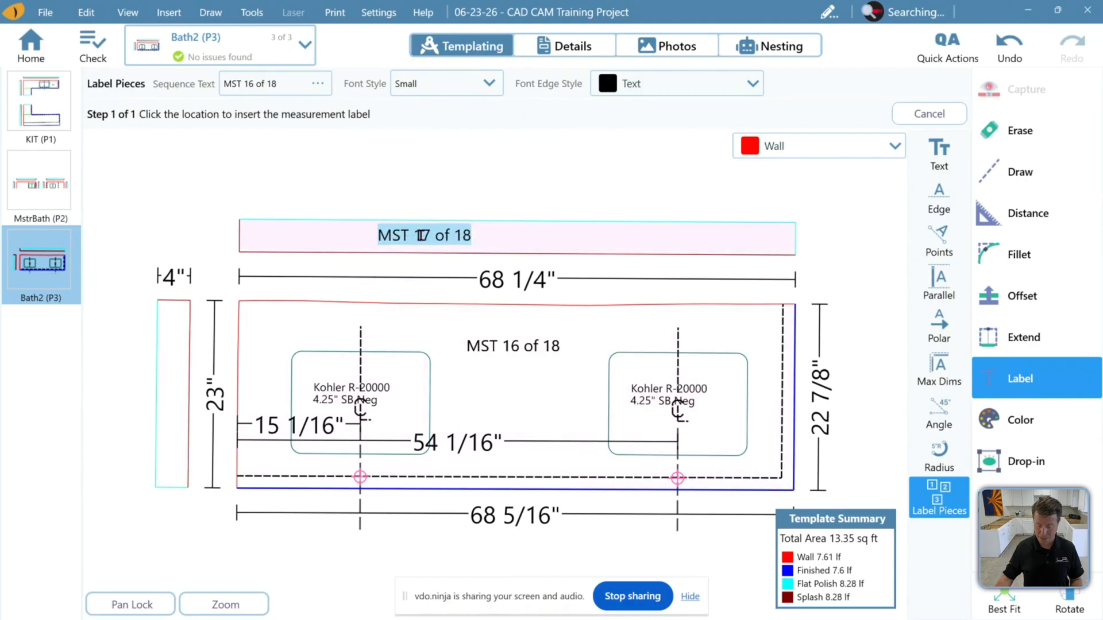
left_click(415, 236)
left_click(174, 358)
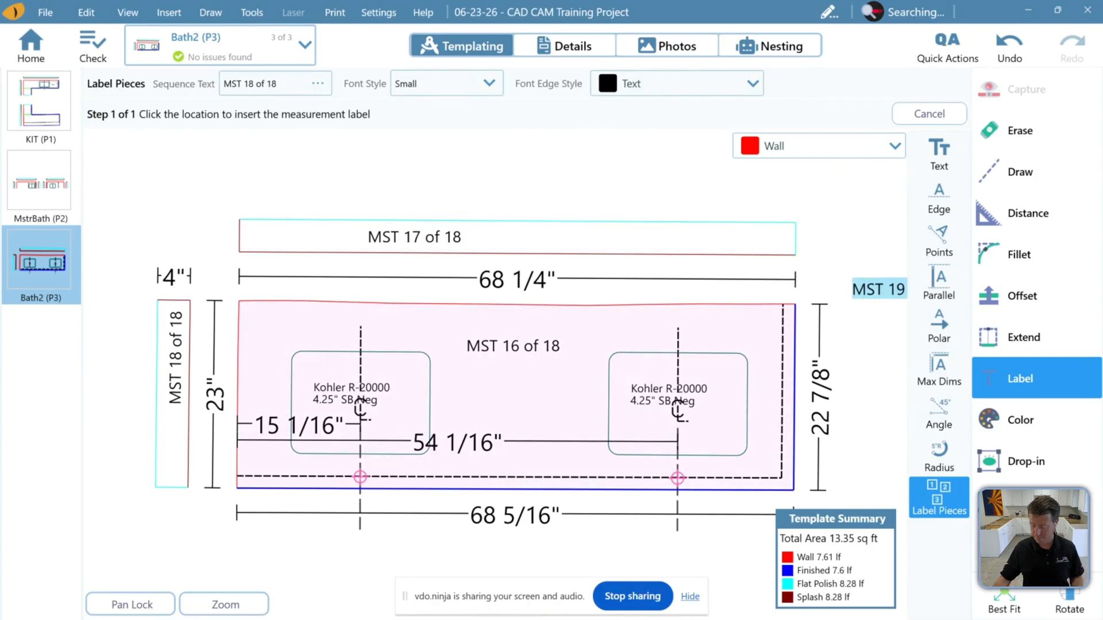
mouse_move(1009, 603)
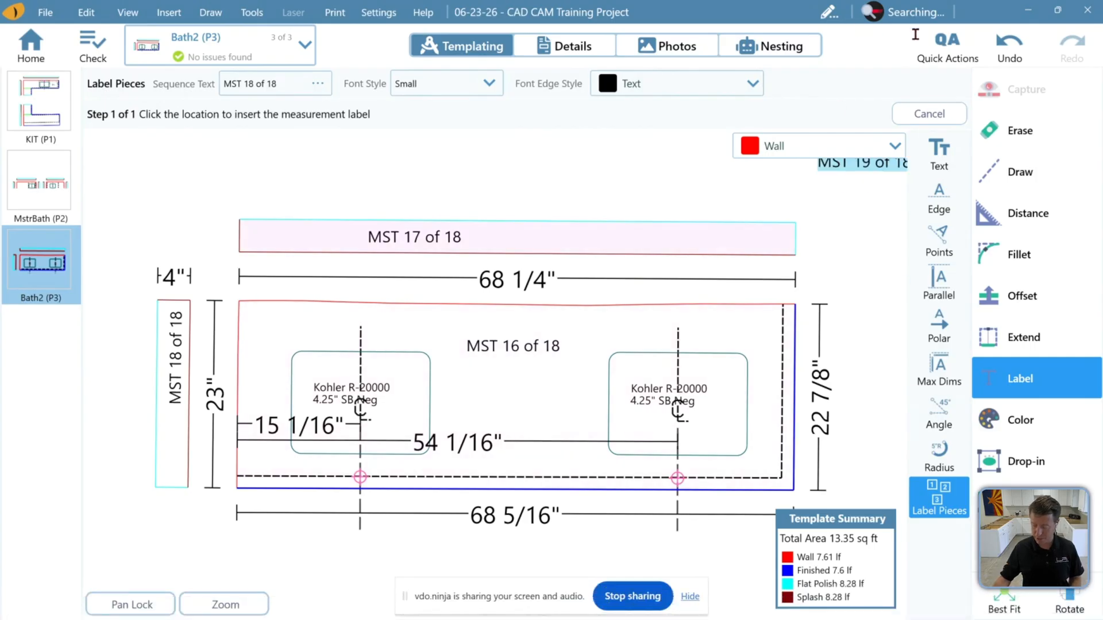
left_click(930, 114)
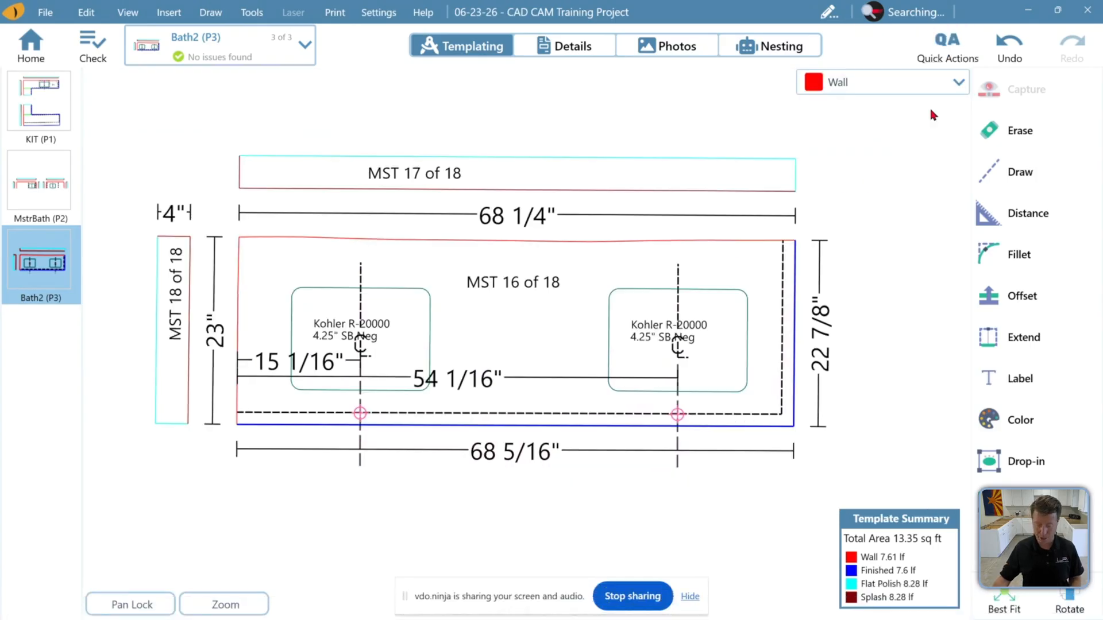
Start saving the job to a folder, including the LT3 job file and a PDF with shop sheets, manifest and job packet
left_click(46, 12)
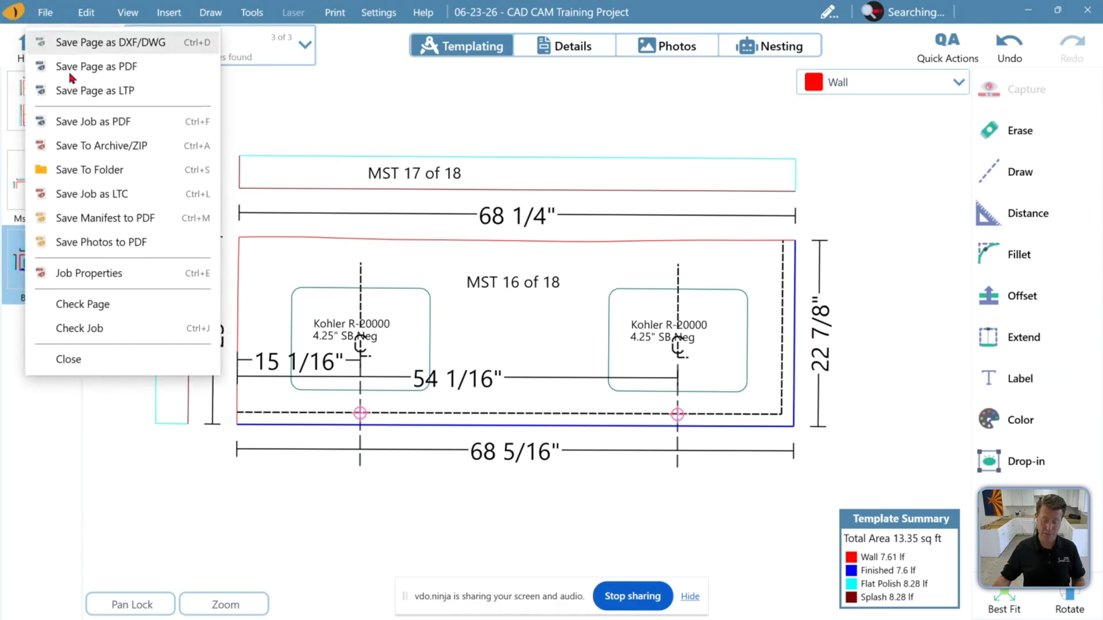
left_click(101, 180)
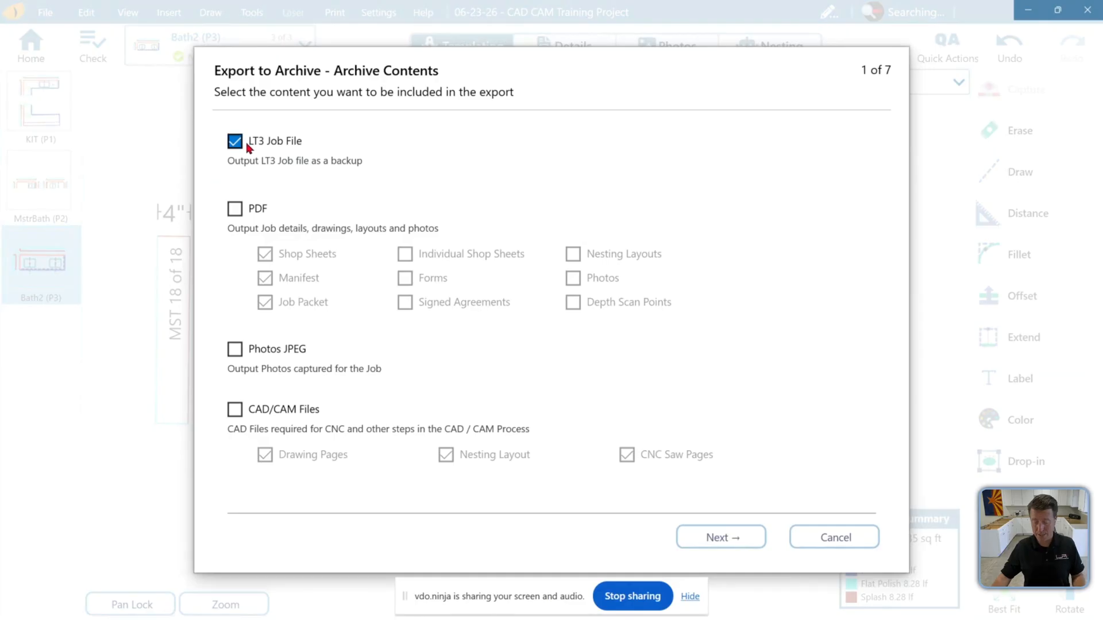
left_click(236, 210)
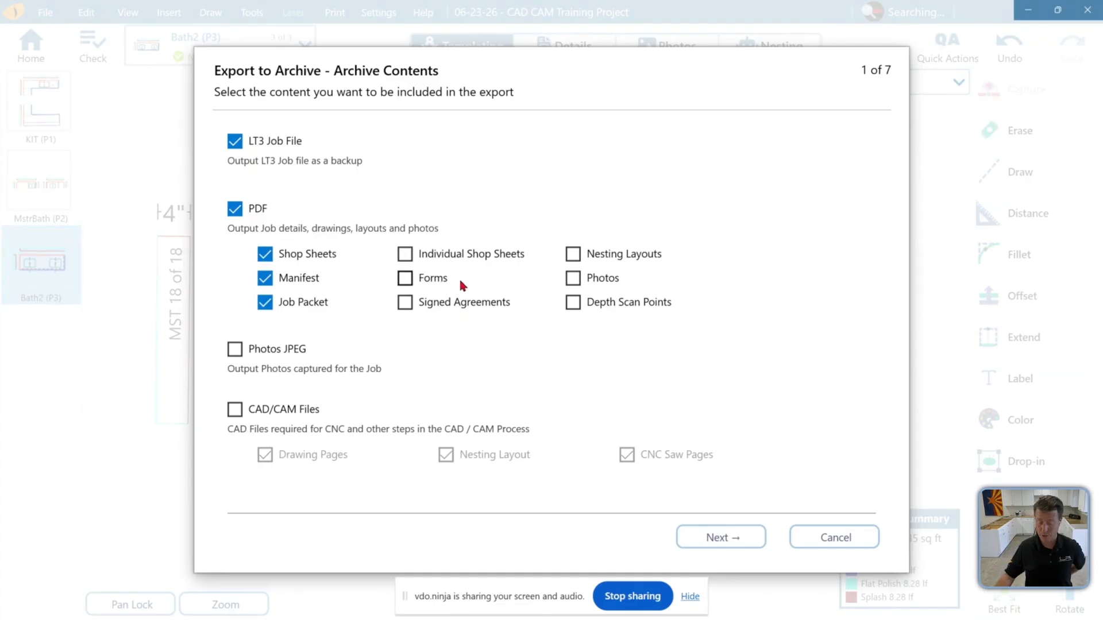
left_click(237, 148)
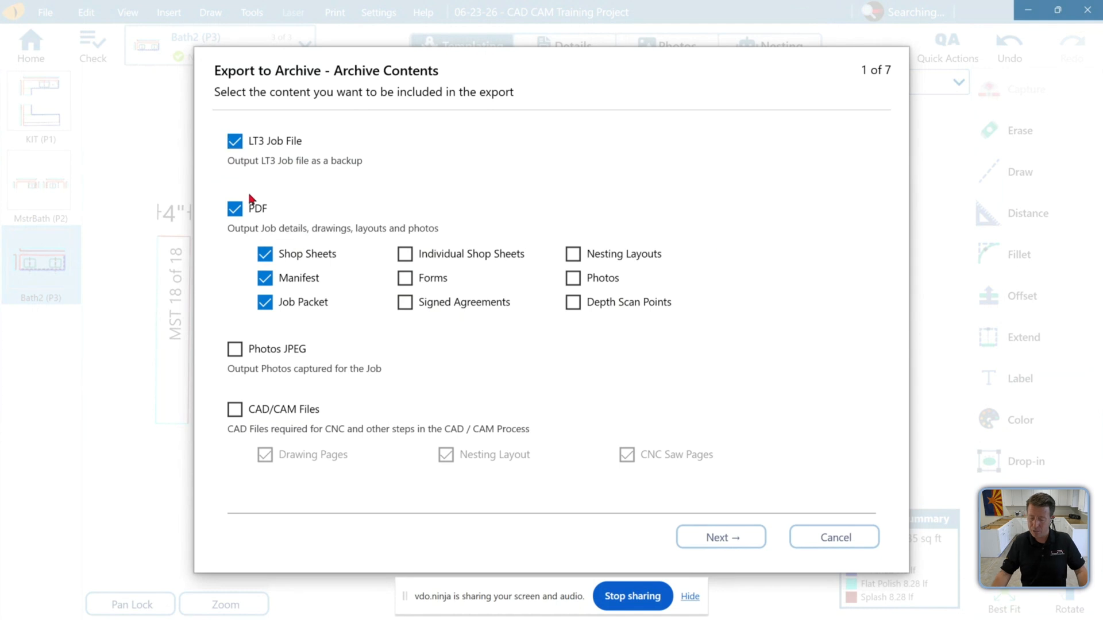
left_click(235, 211)
left_click(236, 212)
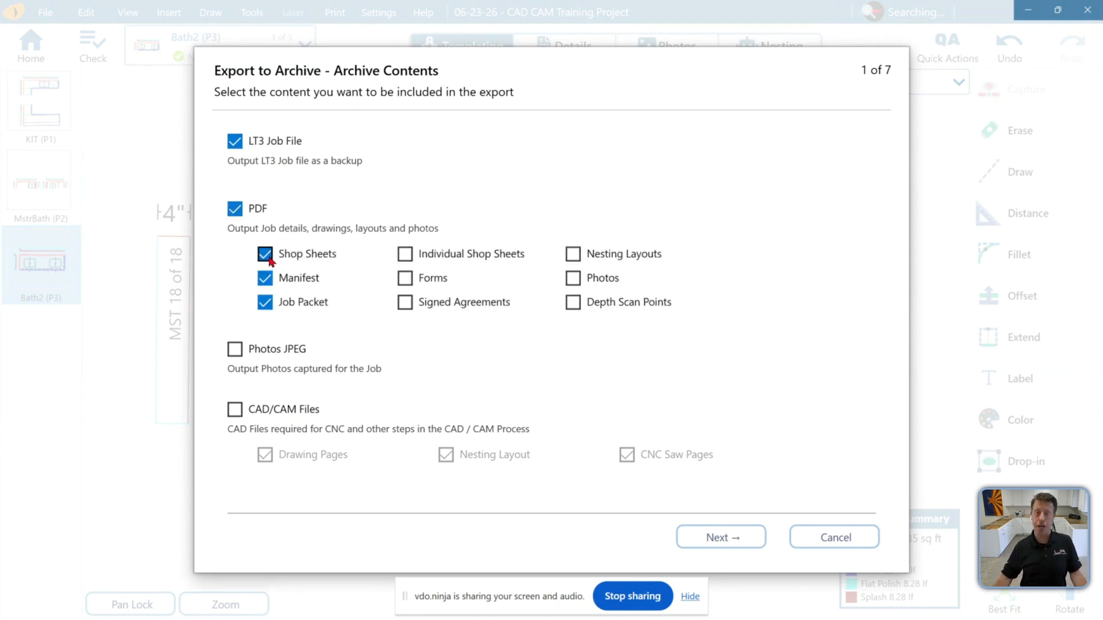
left_click(271, 309)
left_click(271, 310)
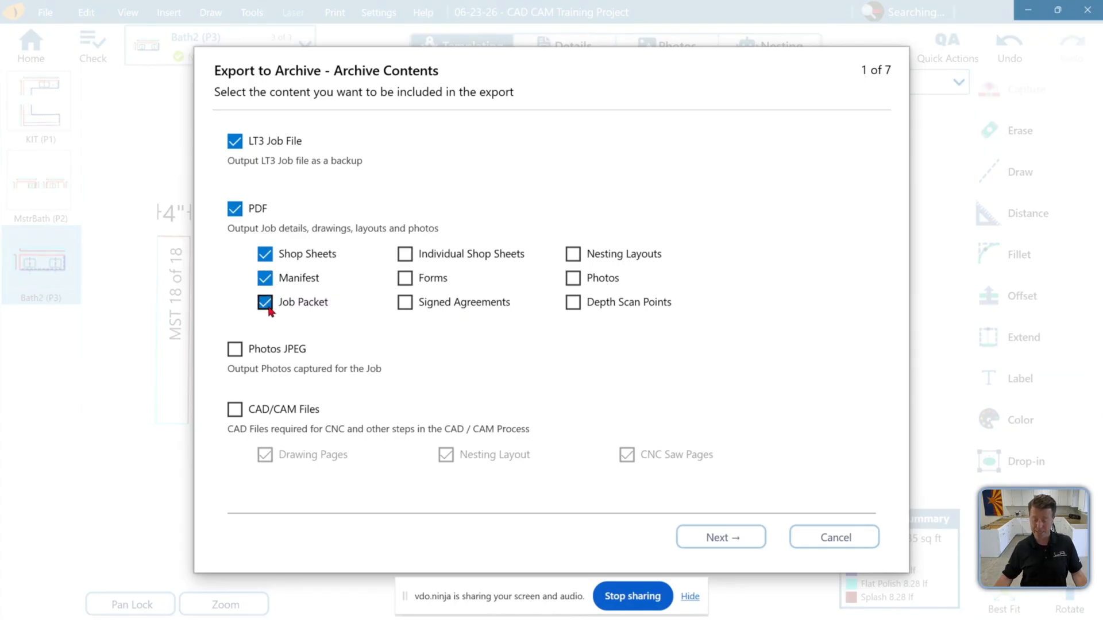
left_click(751, 536)
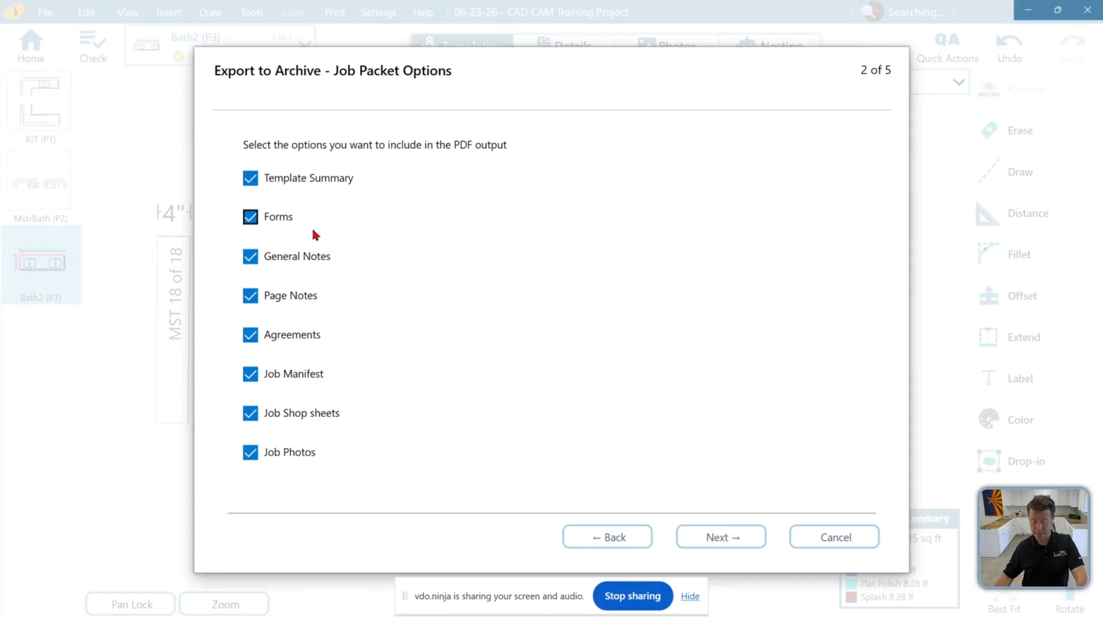
Keep all job packet options and all three pages, and finish the export with the folder opening afterwards
left_click(275, 222)
left_click(275, 222)
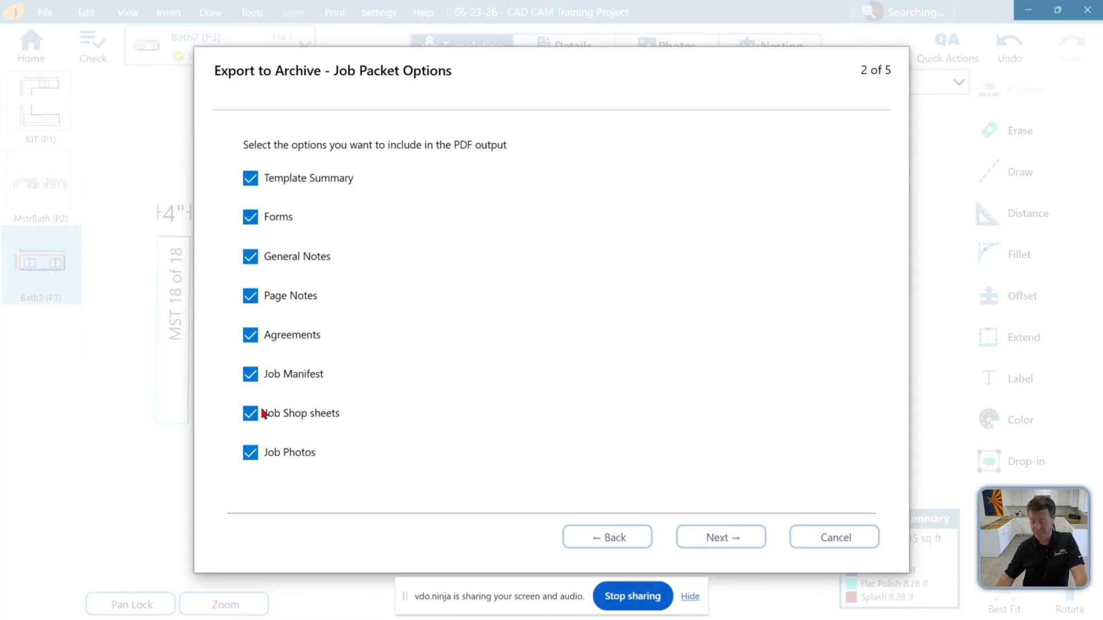
left_click(731, 536)
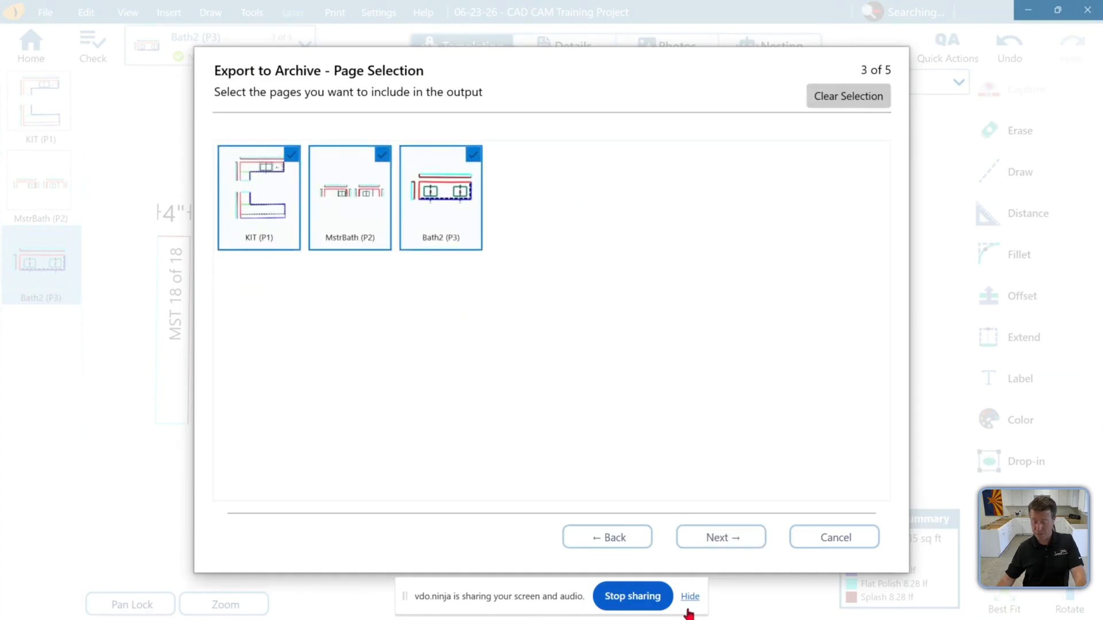
left_click(715, 536)
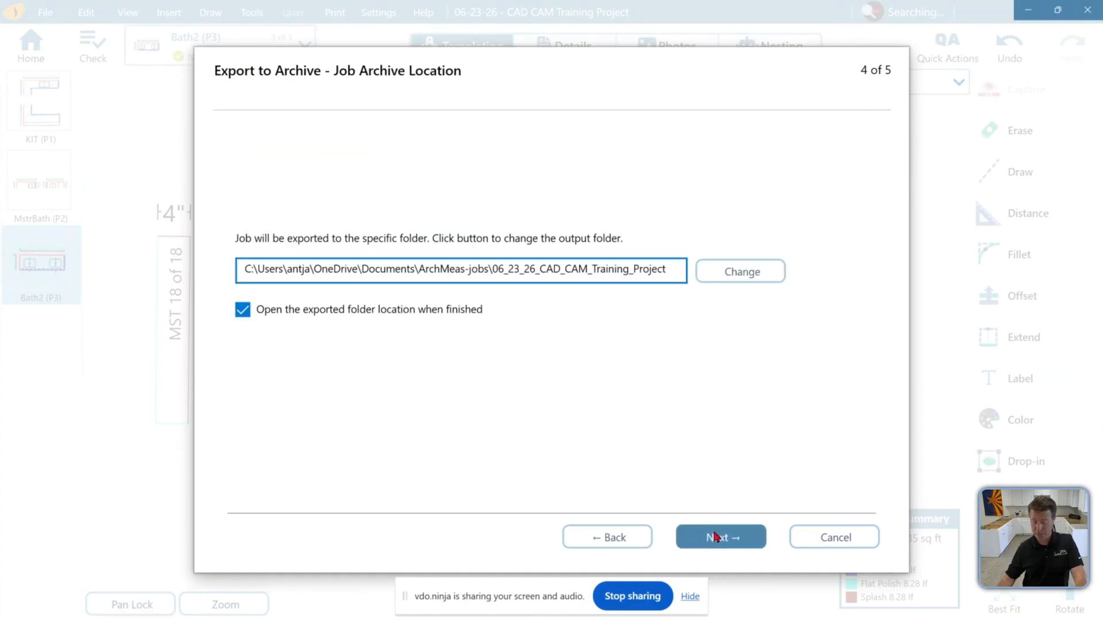
left_click(242, 313)
left_click(242, 313)
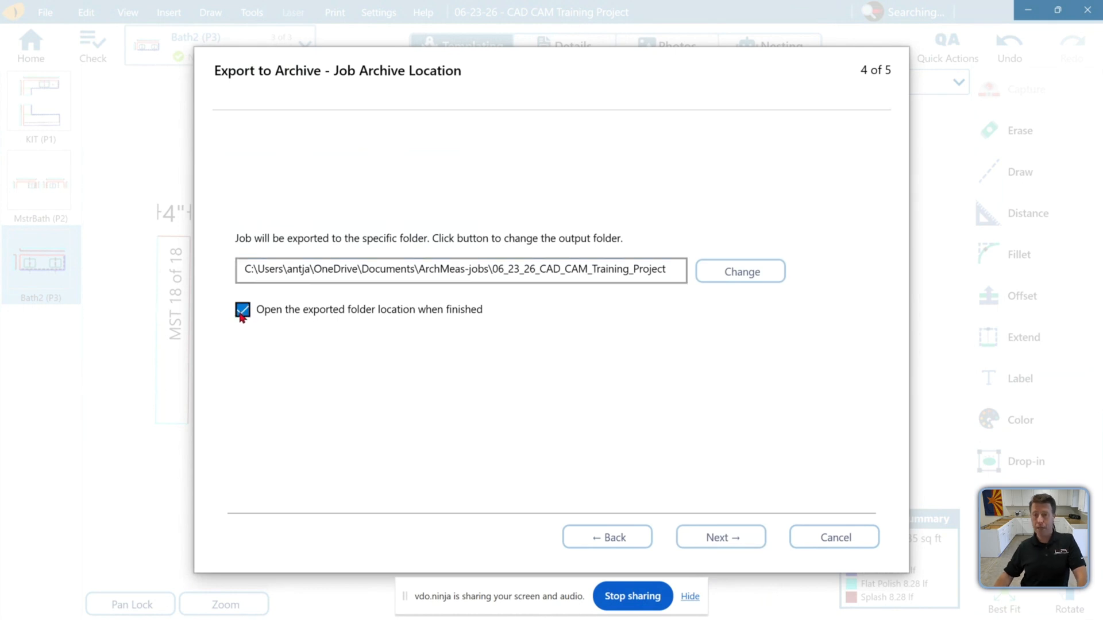
left_click(716, 540)
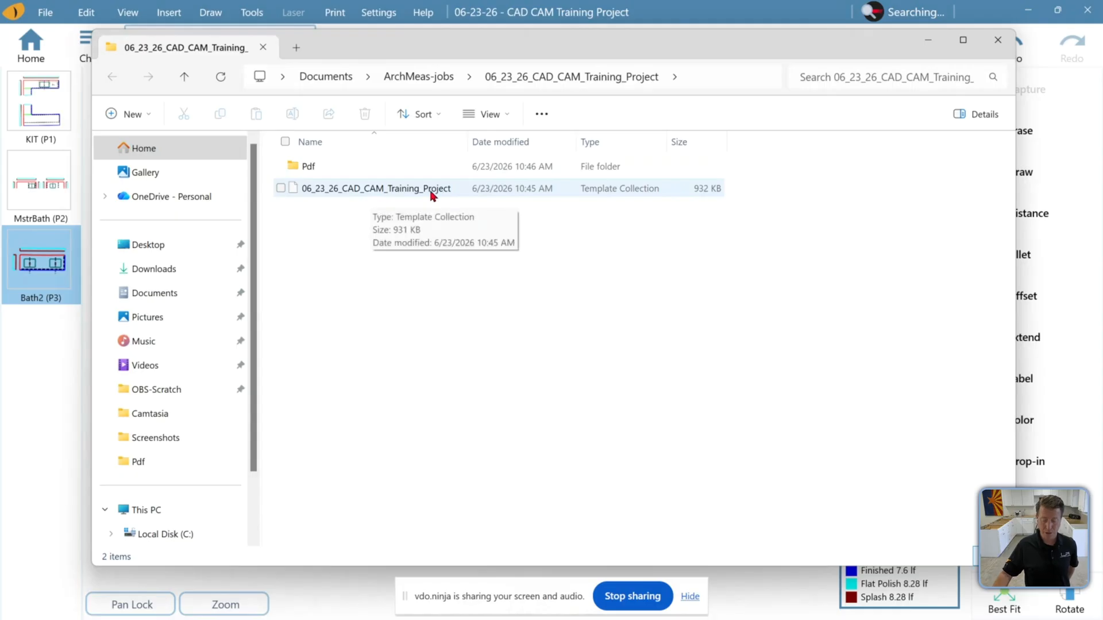
Open the exported Pdf folder, widen the file name column, and open the job shop sheets PDF
left_click(334, 170)
double_click(334, 170)
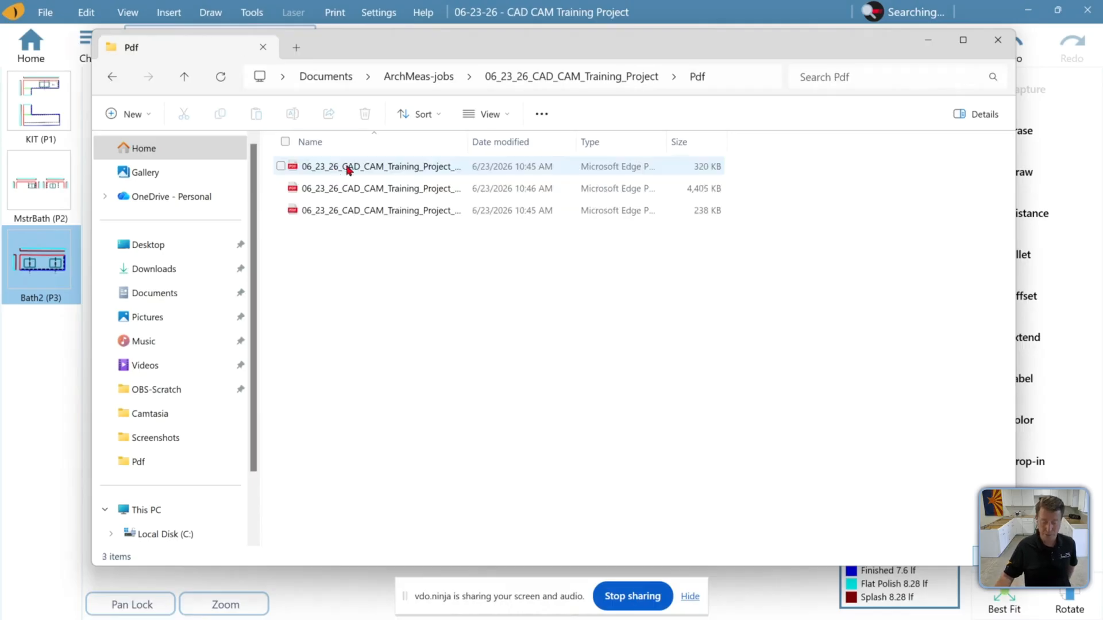
left_click_drag(471, 141, 535, 142)
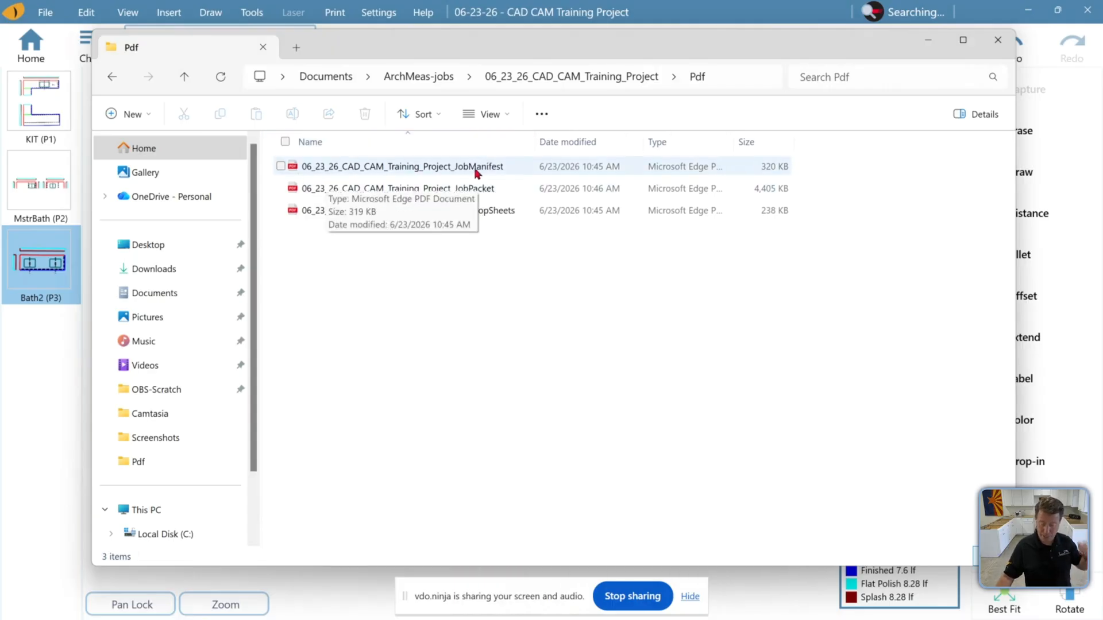
double_click(497, 213)
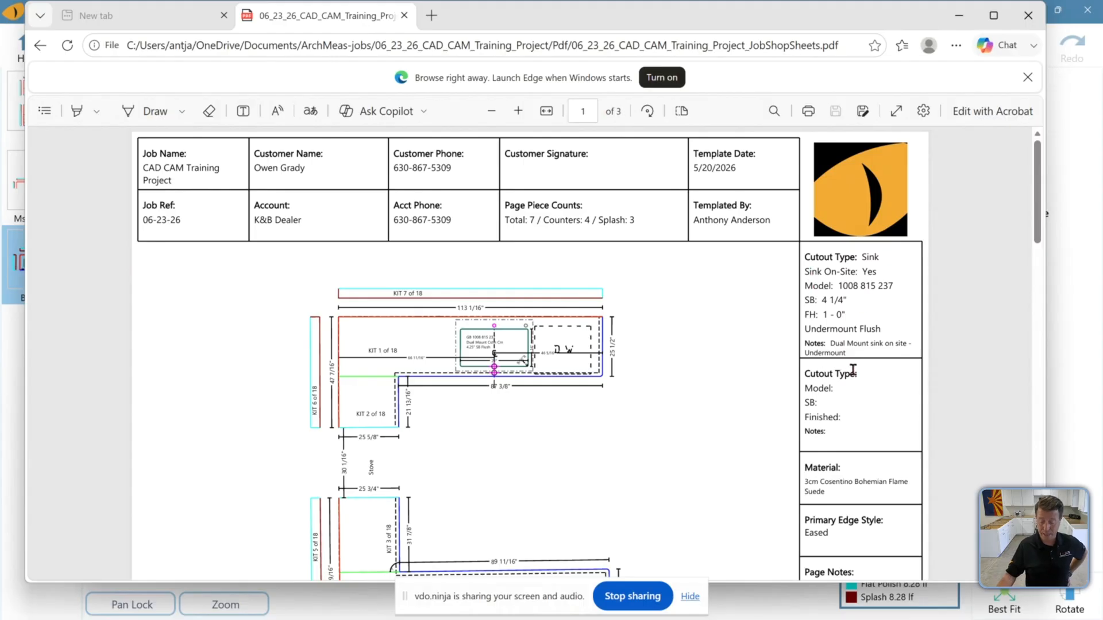
Scroll through the shop sheet pages, highlighting the sink model, material and page notes for review
scroll(853, 370, "down", 1)
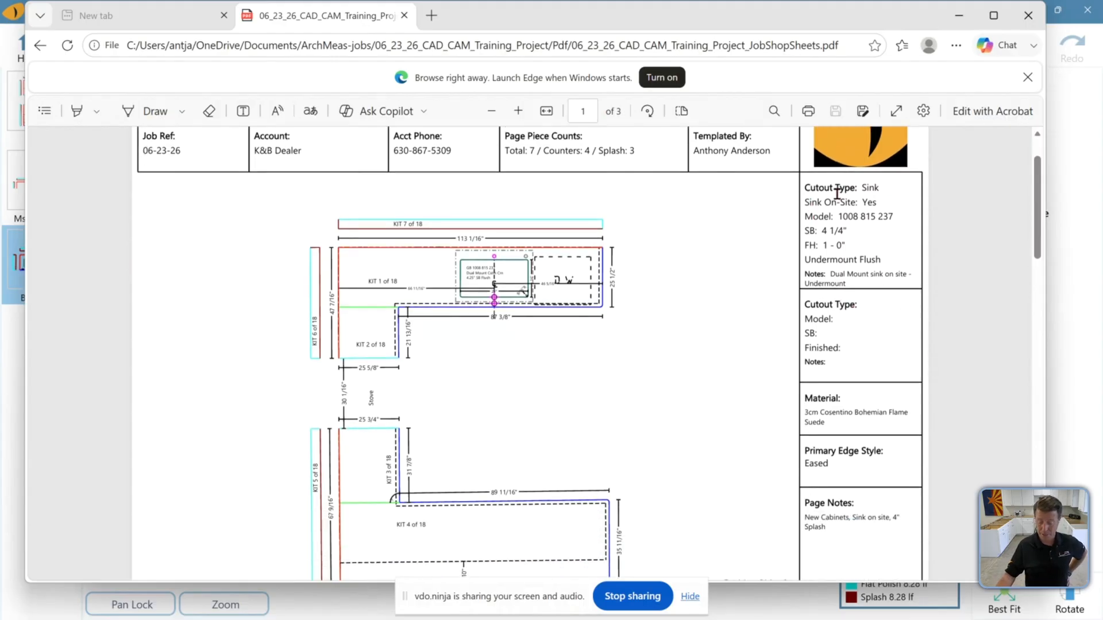
left_click_drag(834, 219, 894, 223)
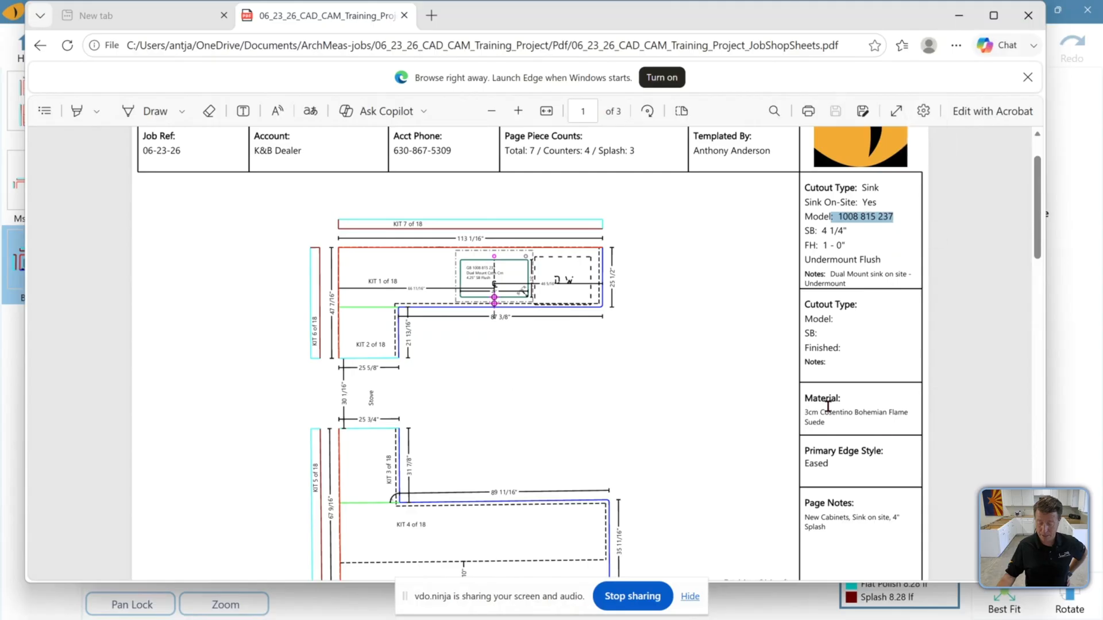
left_click_drag(820, 414, 909, 415)
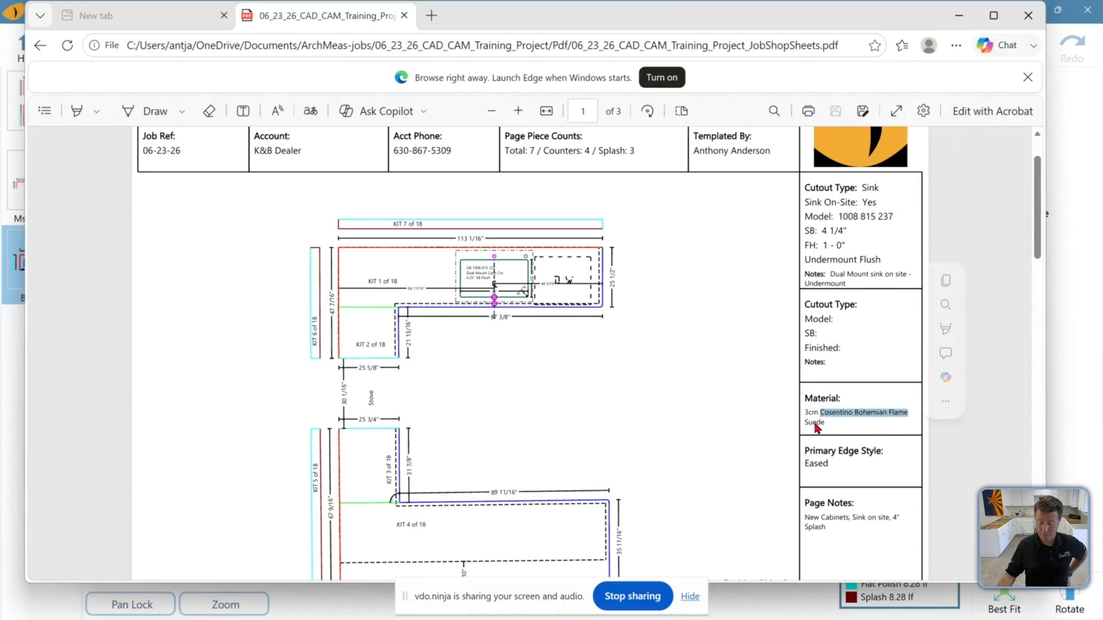
scroll(859, 408, "down", 1)
left_click_drag(803, 465, 865, 466)
scroll(861, 480, "down", 2)
scroll(680, 427, "up", 3)
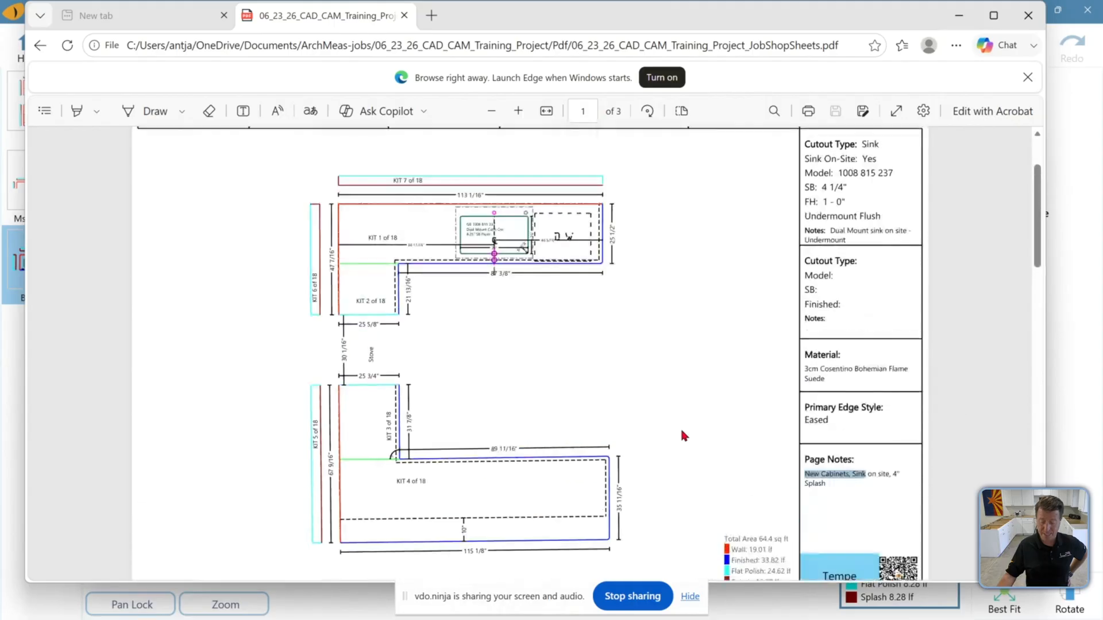
scroll(682, 431, "down", 8)
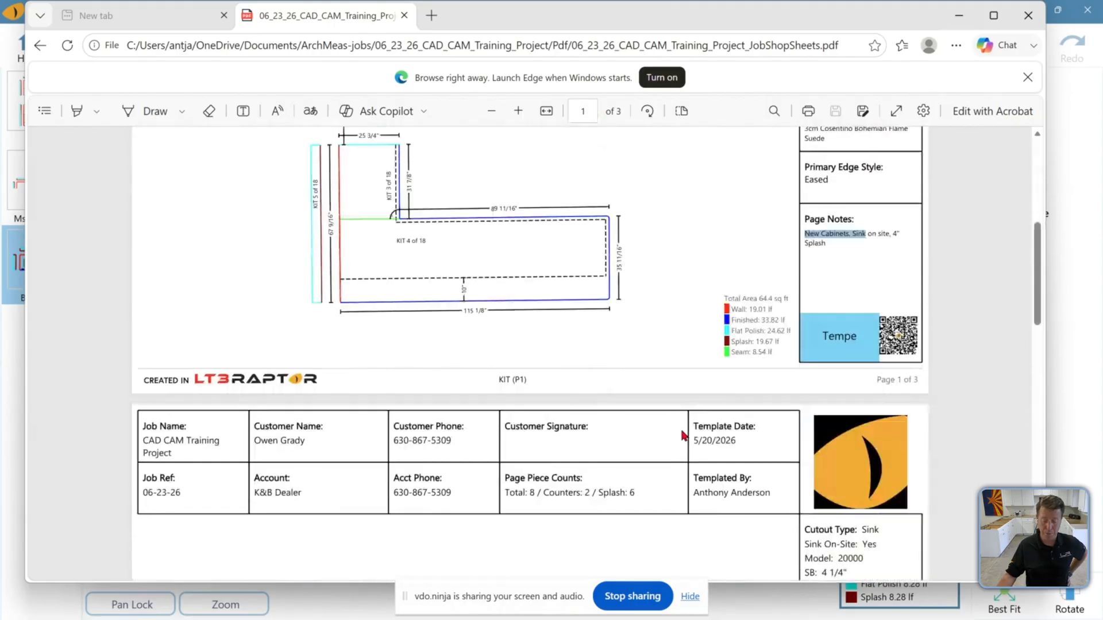
scroll(684, 435, "down", 15)
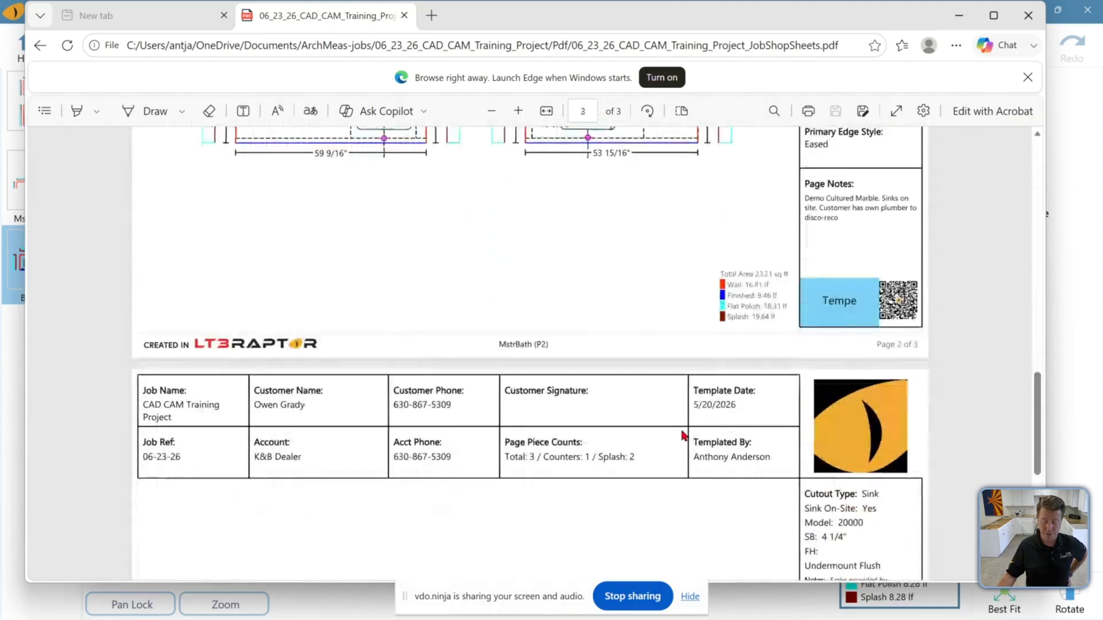
scroll(684, 435, "down", 3)
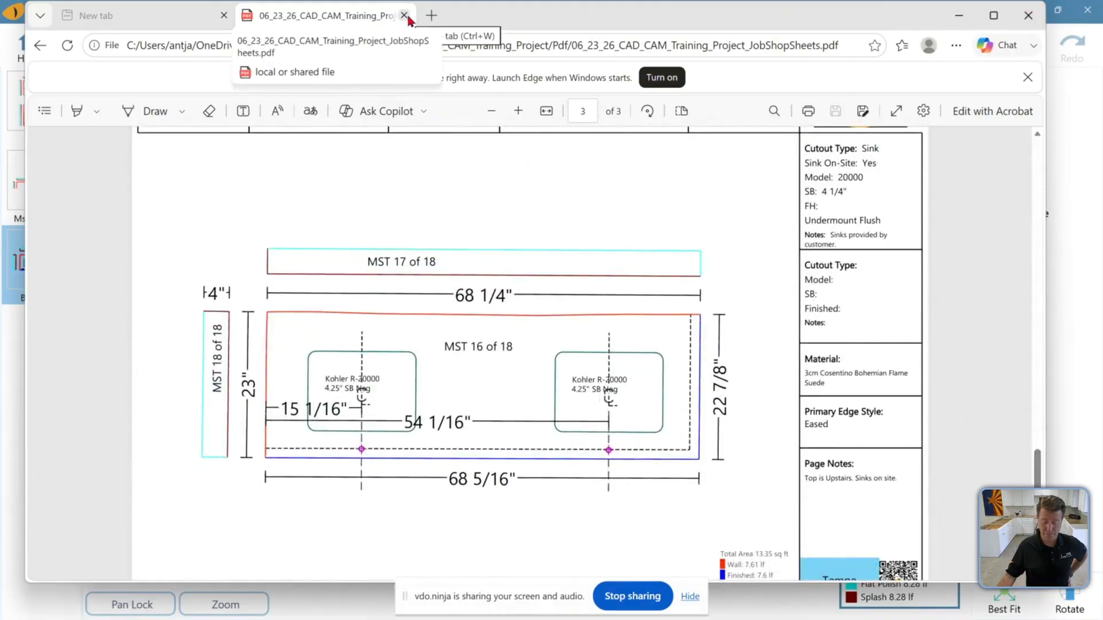
Close the shop sheets and open the job manifest PDF in a maximized window
left_click(405, 15)
left_click_drag(544, 19, 537, 136)
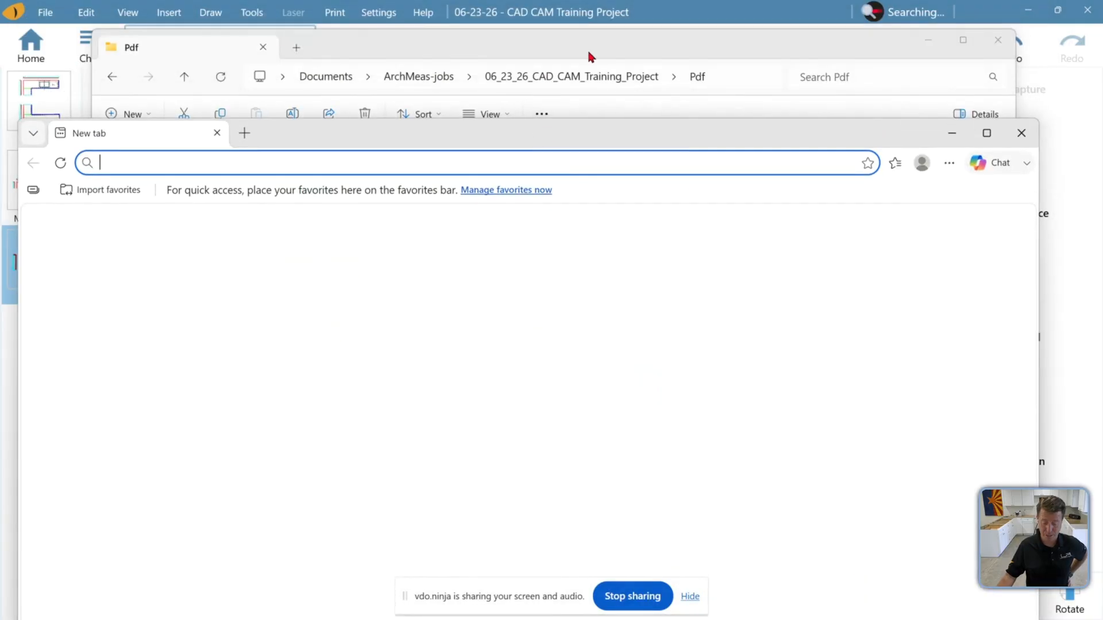
left_click(589, 54)
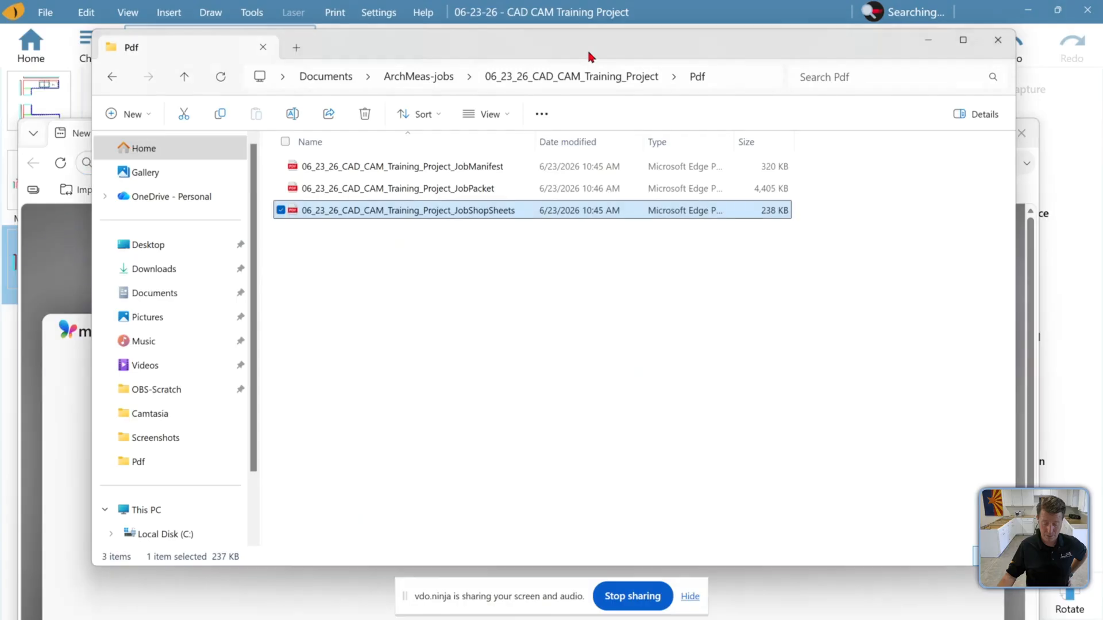
double_click(424, 166)
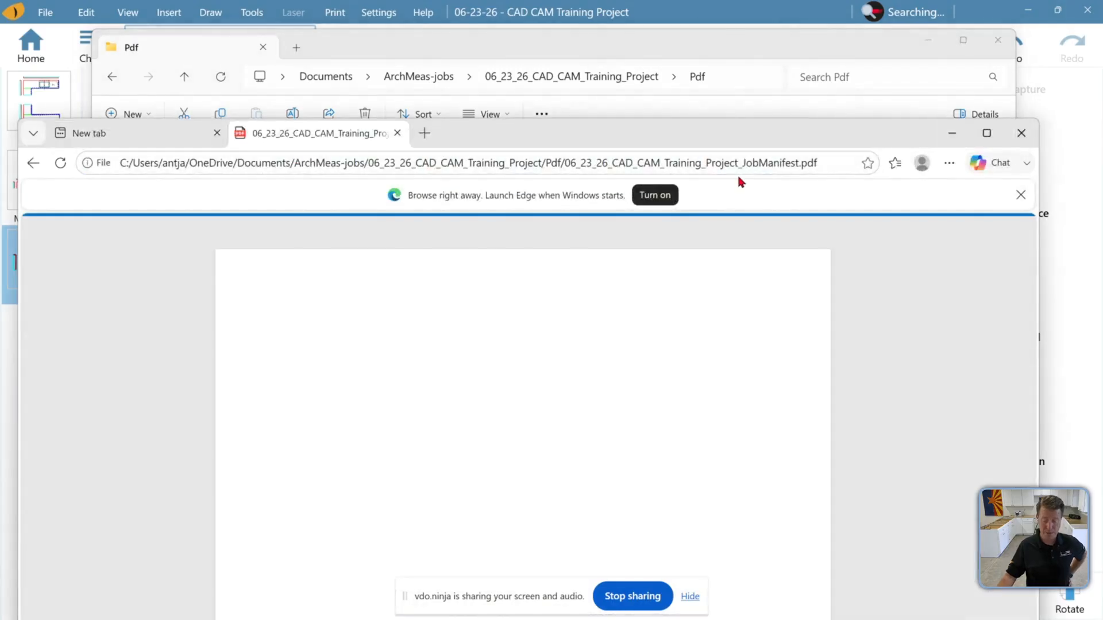
left_click_drag(704, 138, 715, 24)
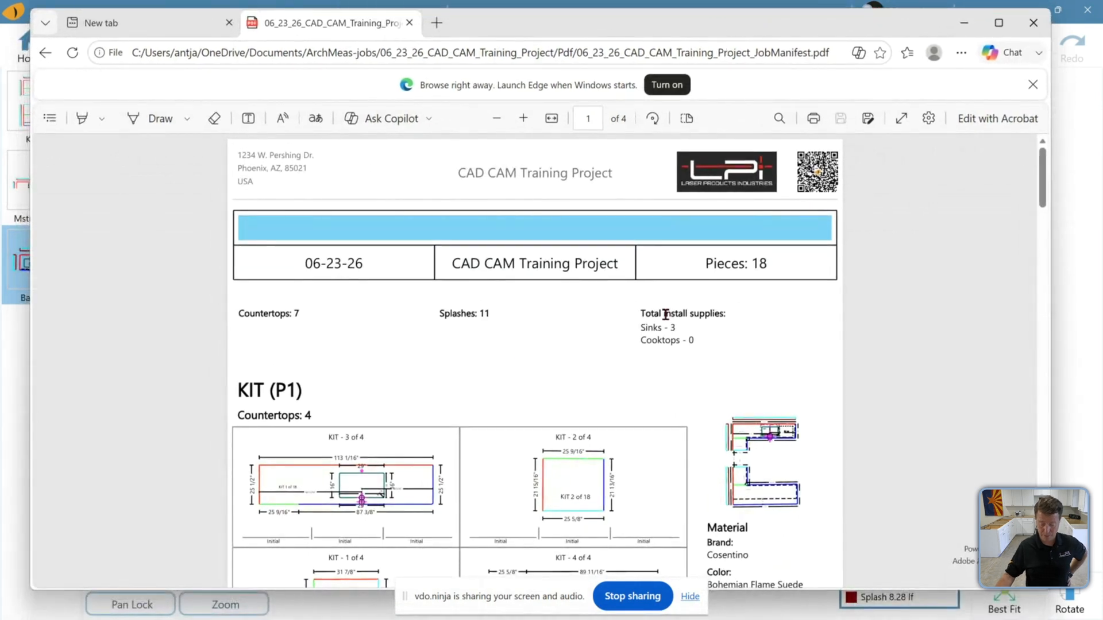
Scroll through the job manifest pages, reviewing each area's countertop and splash pieces and material details
scroll(768, 298, "down", 3)
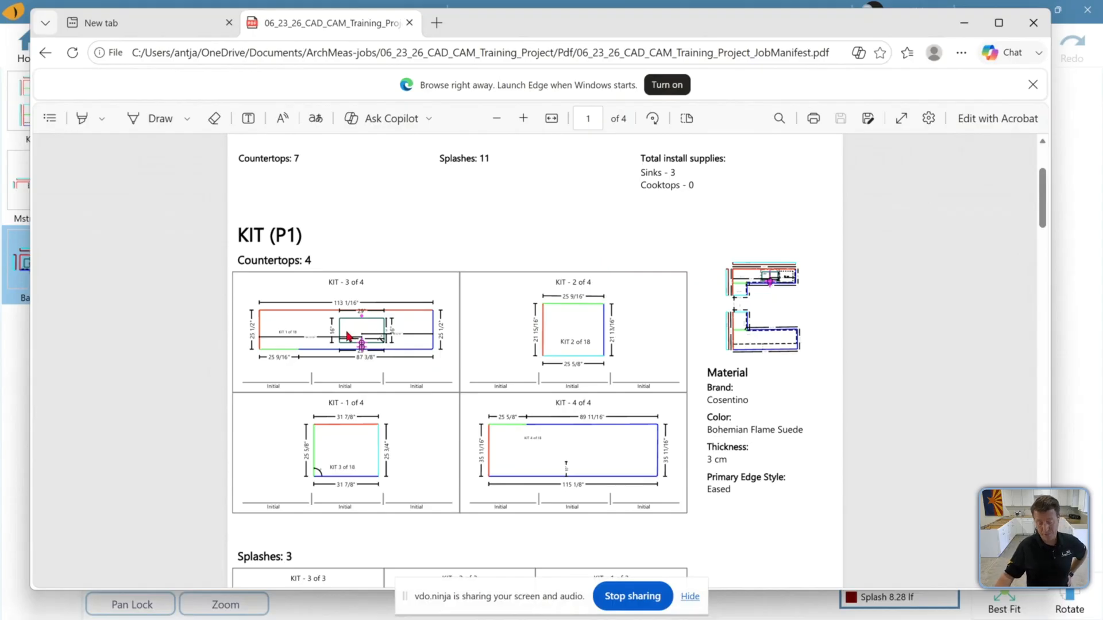
scroll(448, 304, "down", 3)
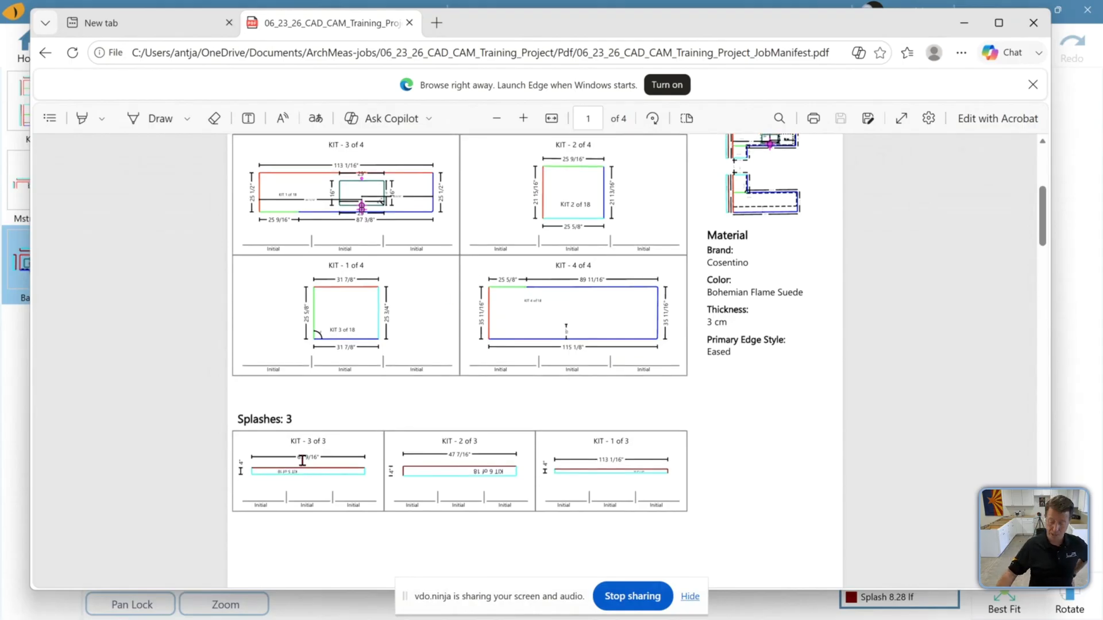
scroll(444, 402, "up", 1)
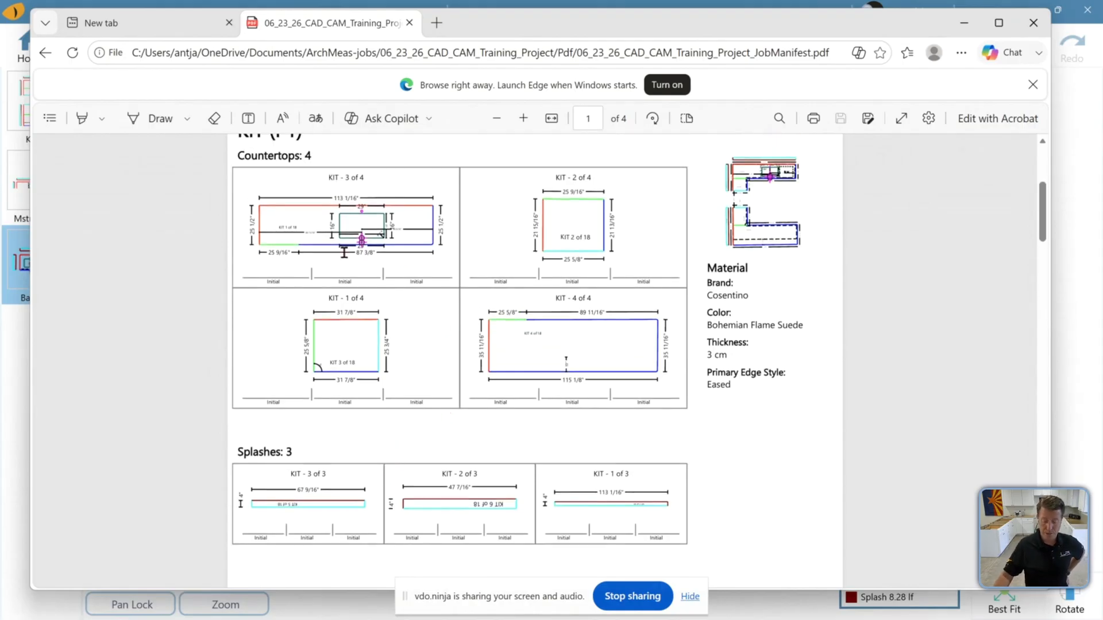
scroll(385, 338, "up", 1)
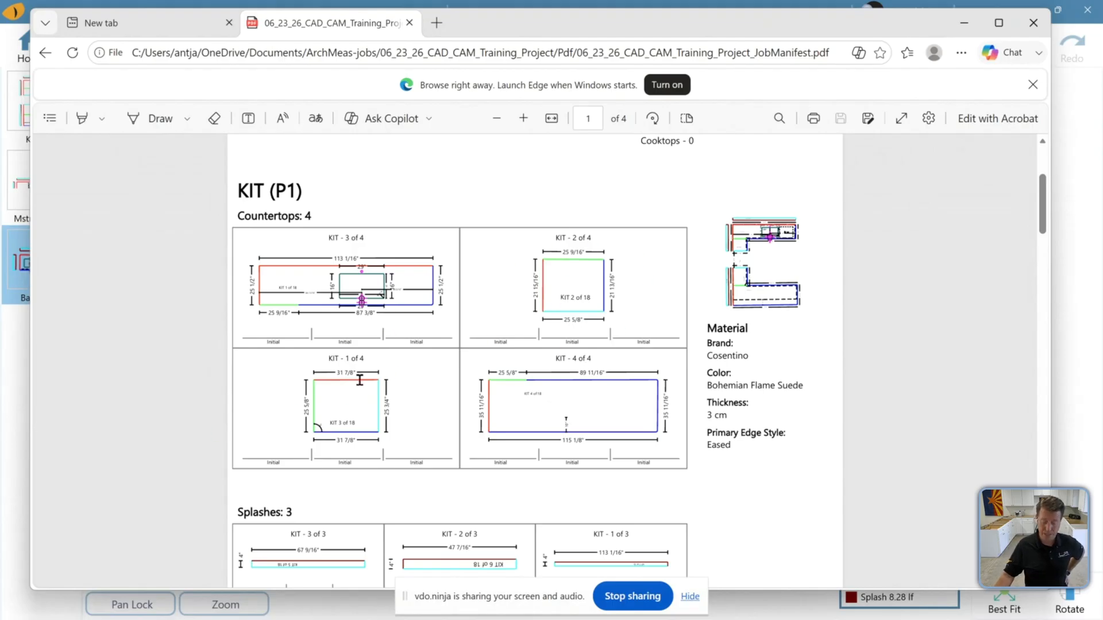
scroll(448, 384, "down", 1)
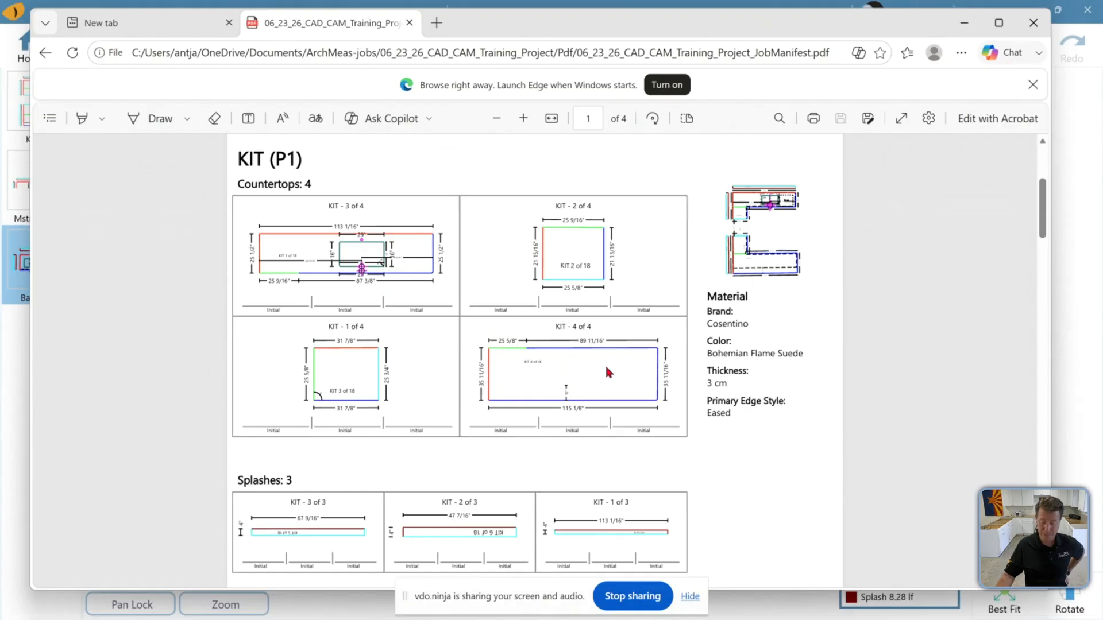
scroll(572, 395, "up", 2)
scroll(572, 397, "down", 1)
scroll(544, 404, "down", 3)
scroll(544, 404, "down", 15)
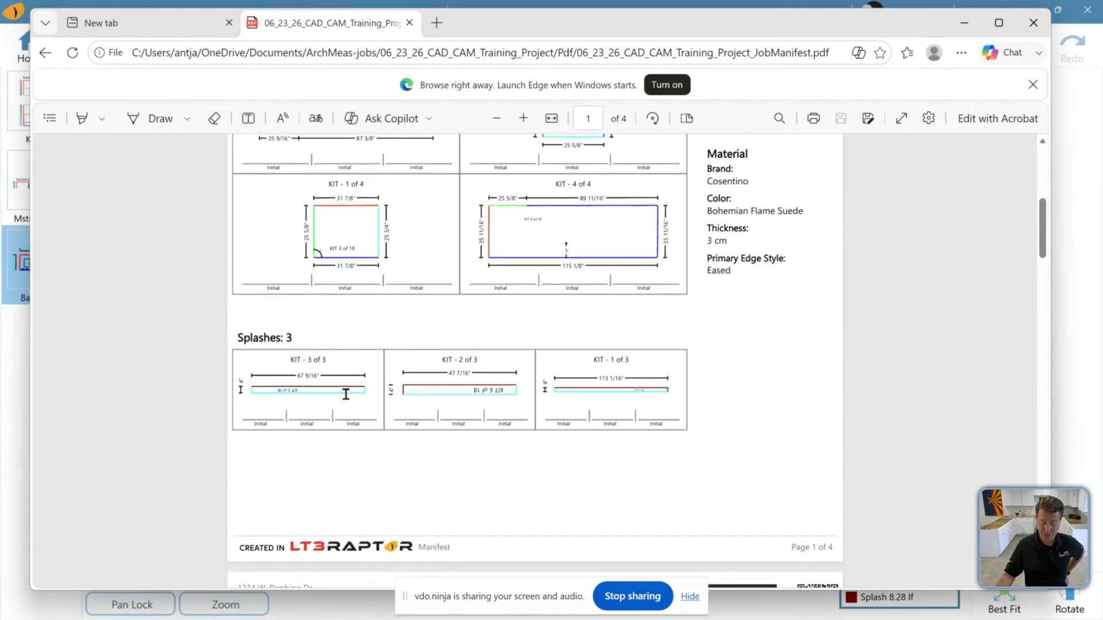
scroll(414, 393, "down", 18)
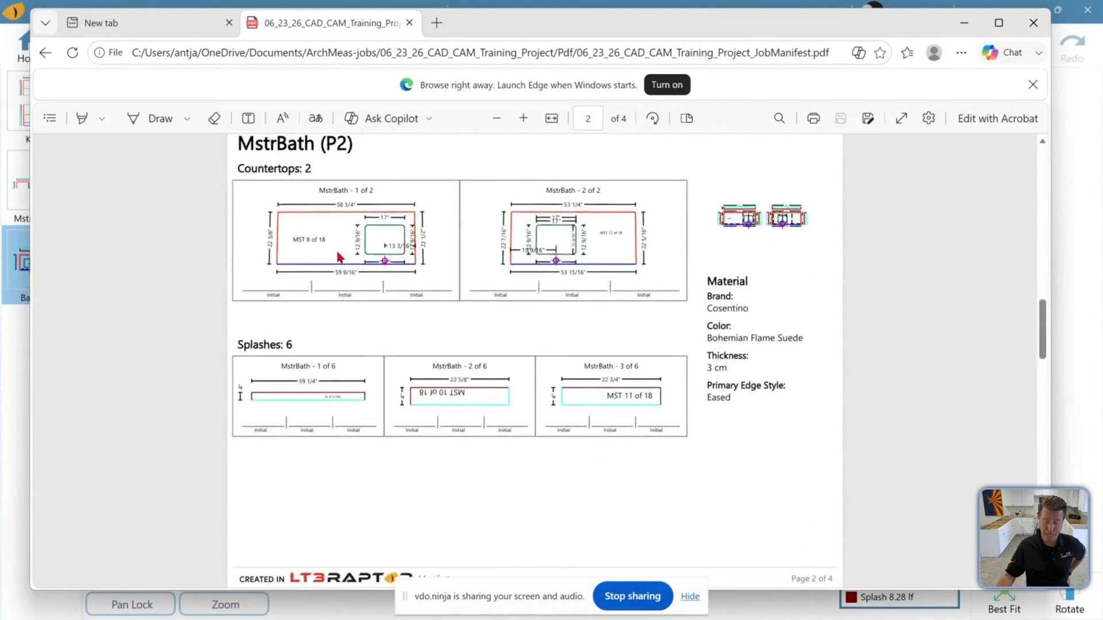
scroll(505, 398, "down", 20)
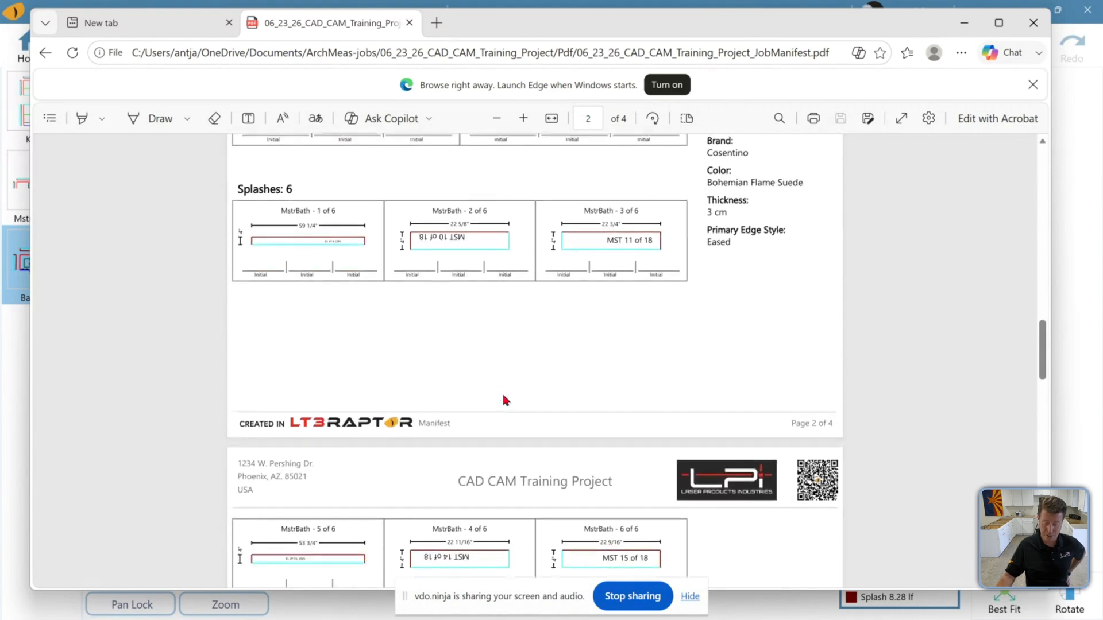
scroll(505, 399, "down", 13)
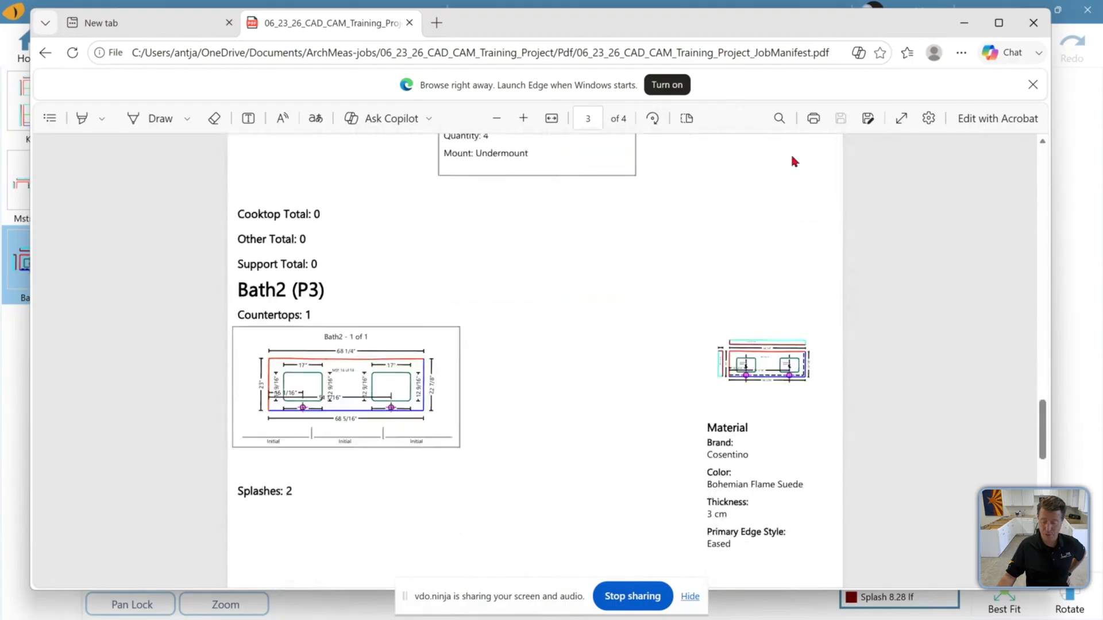
Close the job manifest and open the job packet PDF from the Pdf folder
mouse_move(764, 19)
left_mouse_down()
mouse_move(766, 54)
mouse_move(756, 40)
left_mouse_up()
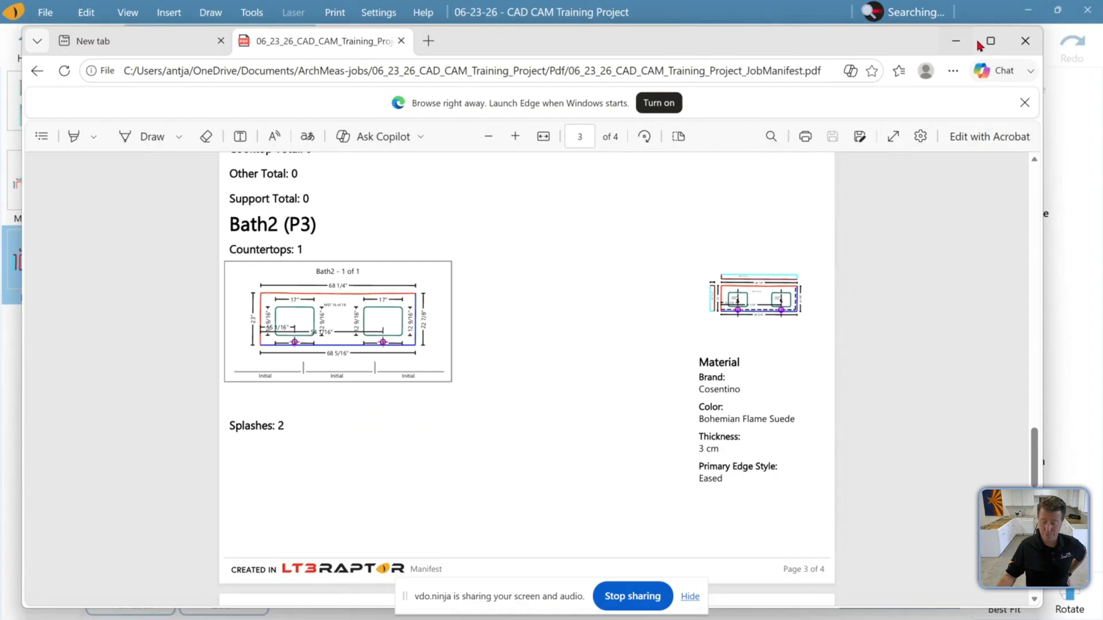
left_click(1025, 41)
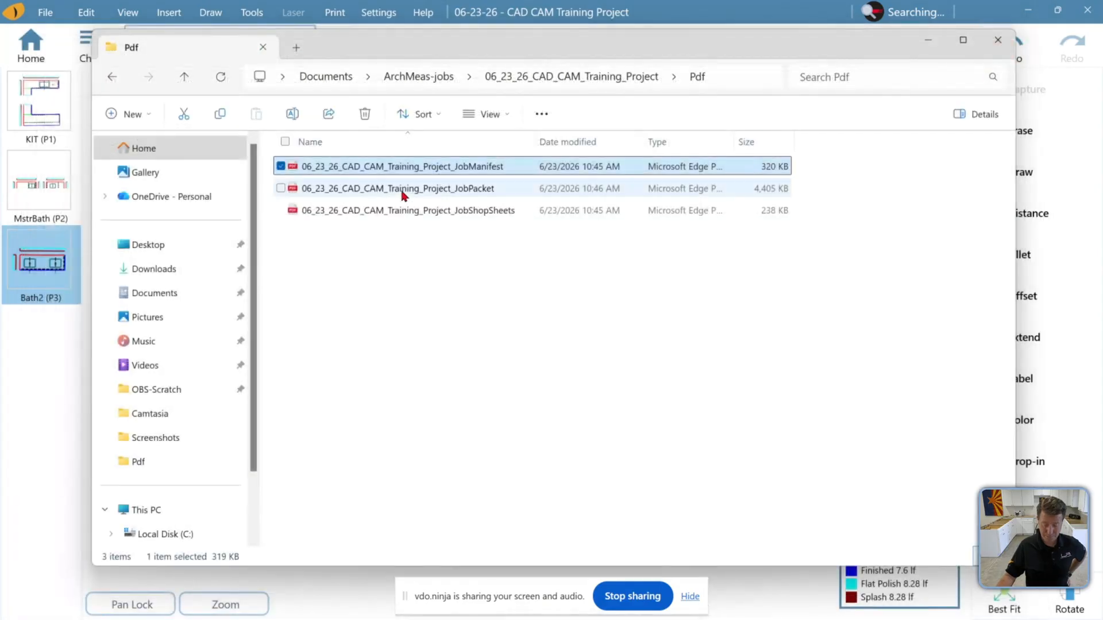
left_click(400, 195)
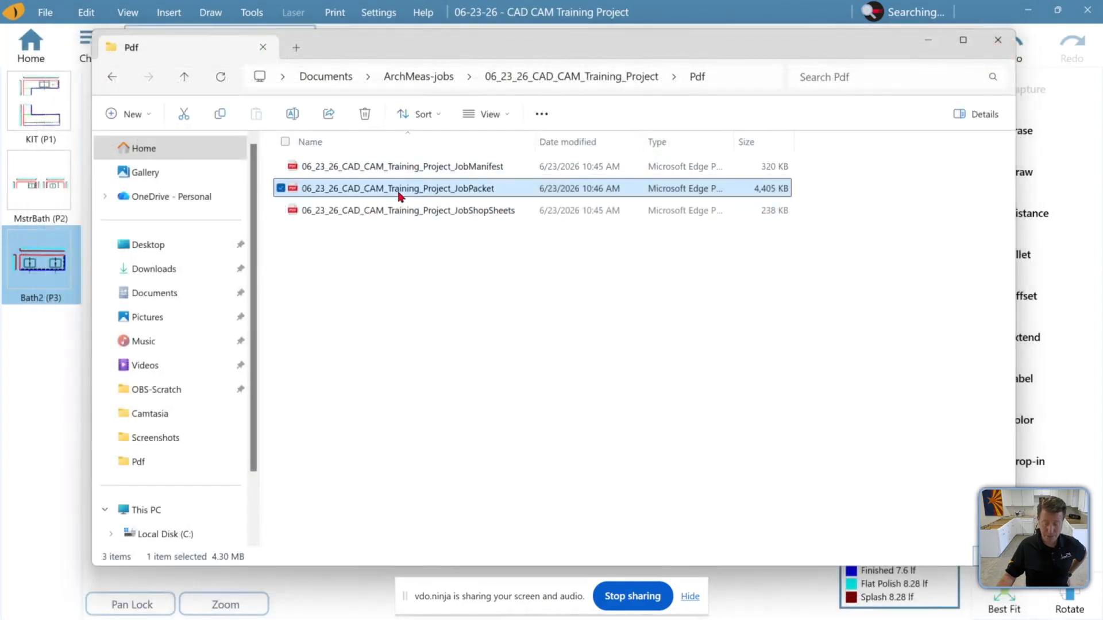
double_click(400, 194)
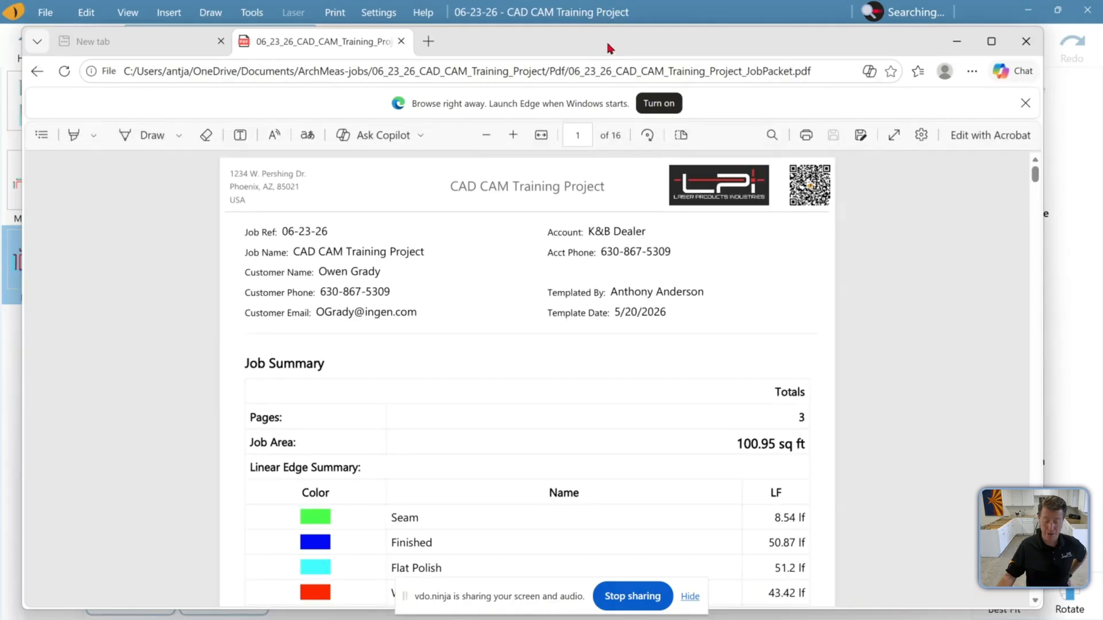
Scroll through the job packet's job summary, checklists, general notes, page notes and agreement pages
left_click_drag(609, 46, 609, 30)
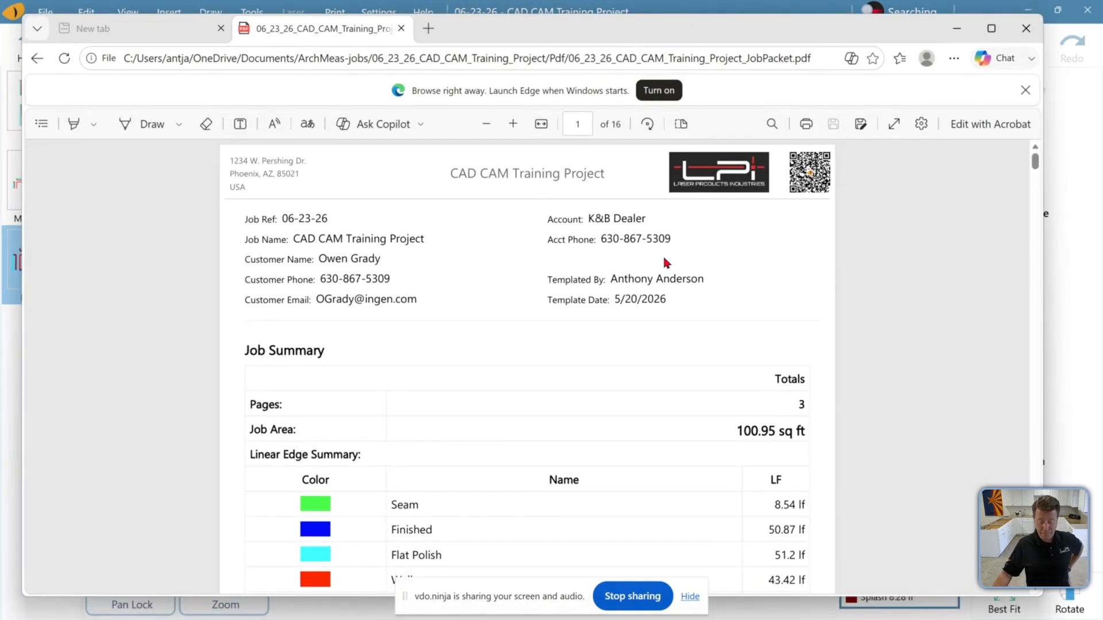
scroll(437, 382, "down", 1)
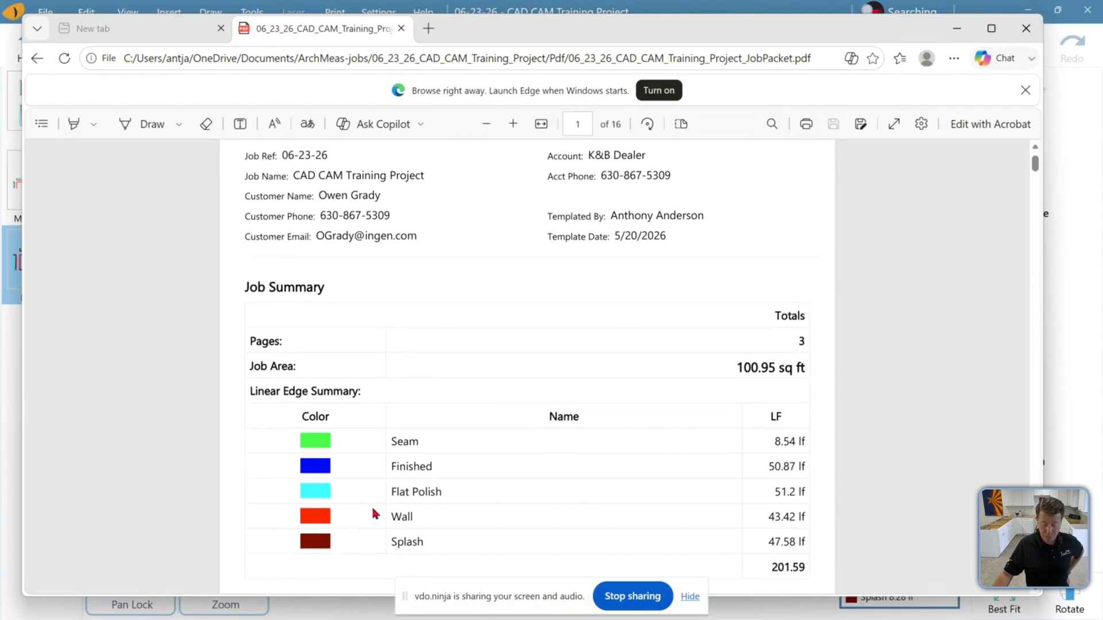
scroll(324, 425, "down", 1)
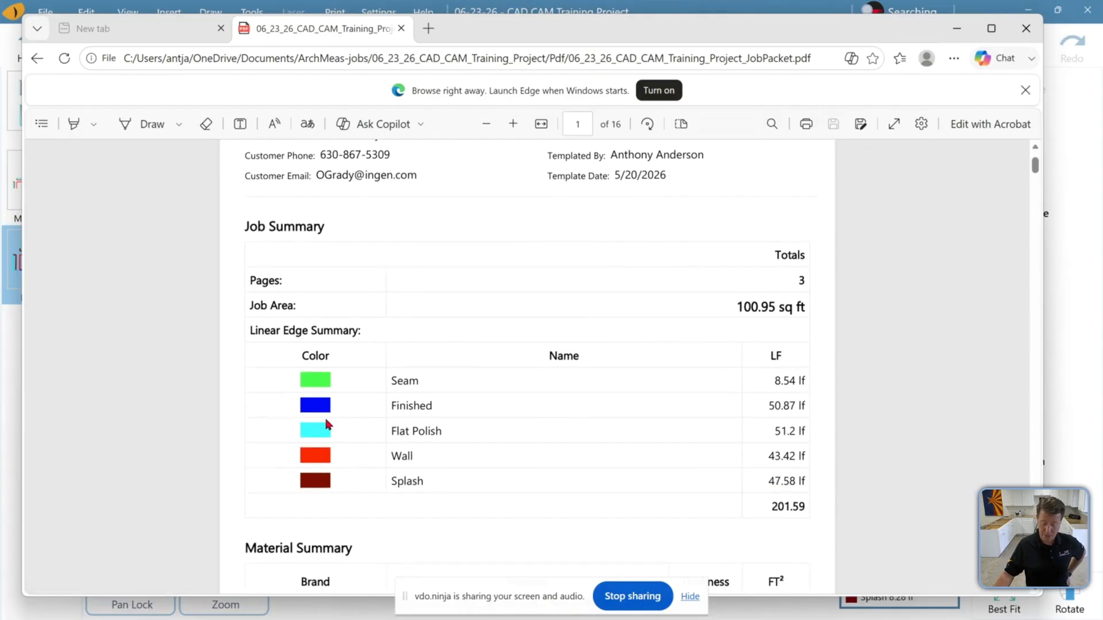
scroll(627, 322, "down", 7)
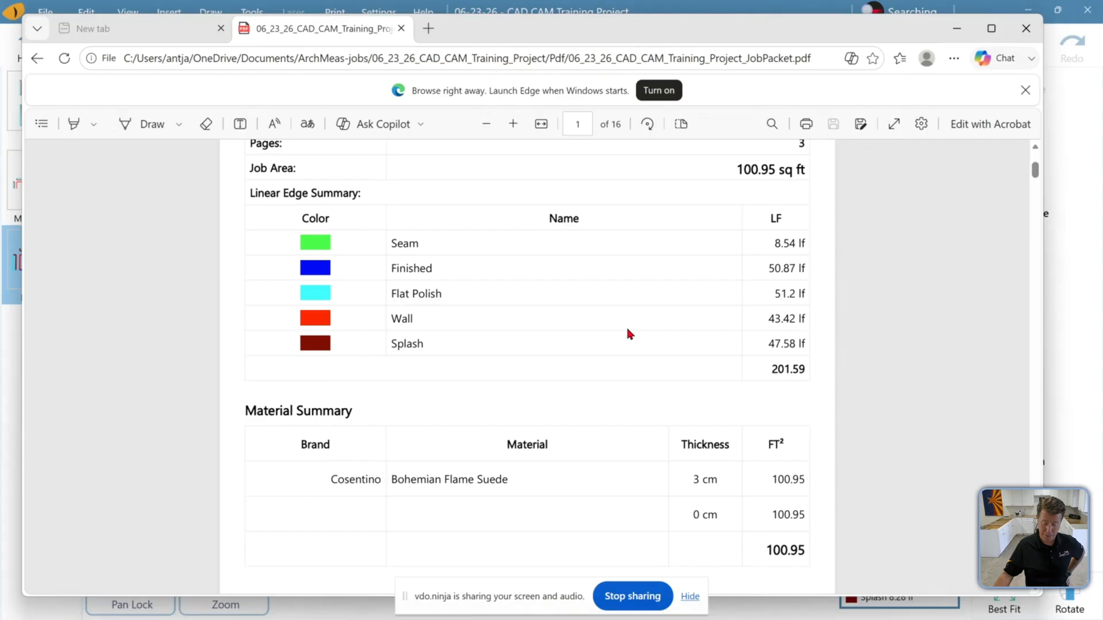
scroll(627, 333, "down", 8)
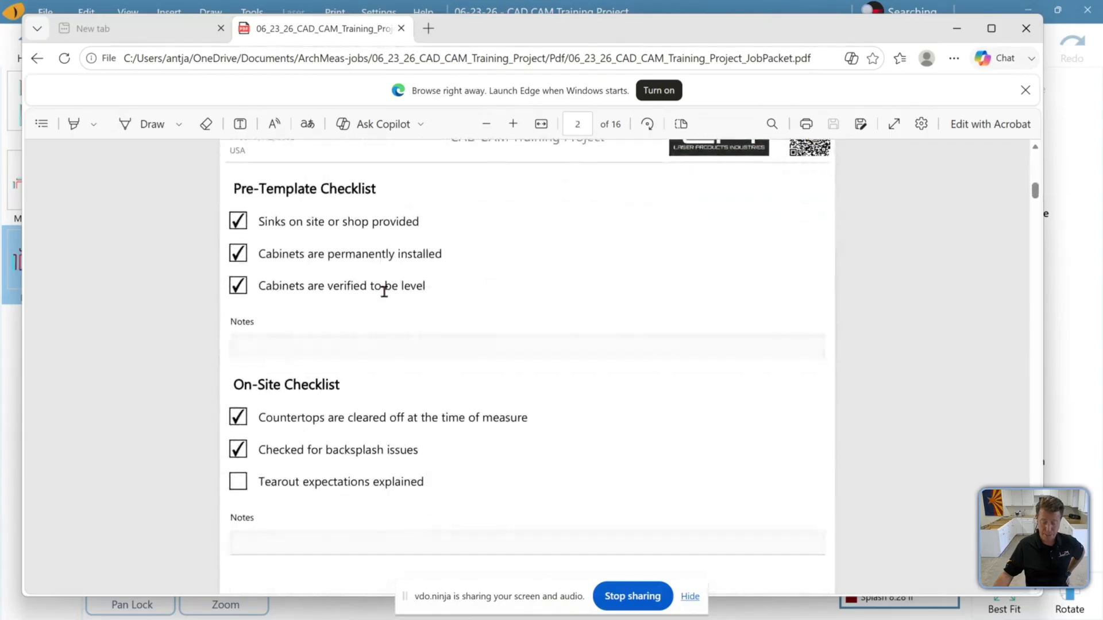
scroll(547, 298, "down", 9)
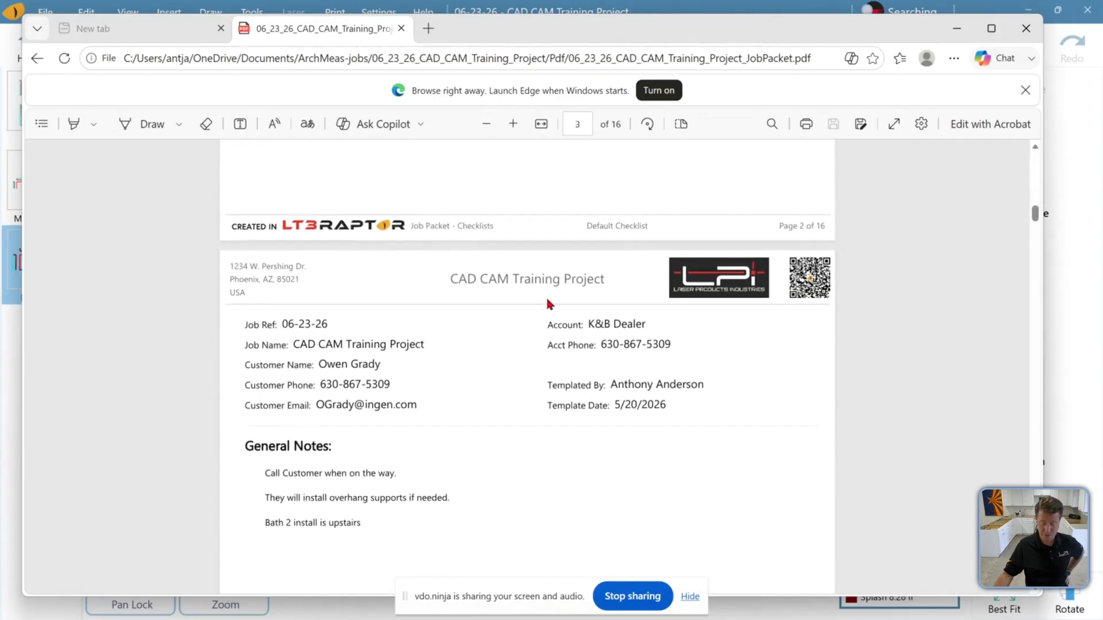
scroll(552, 305, "down", 2)
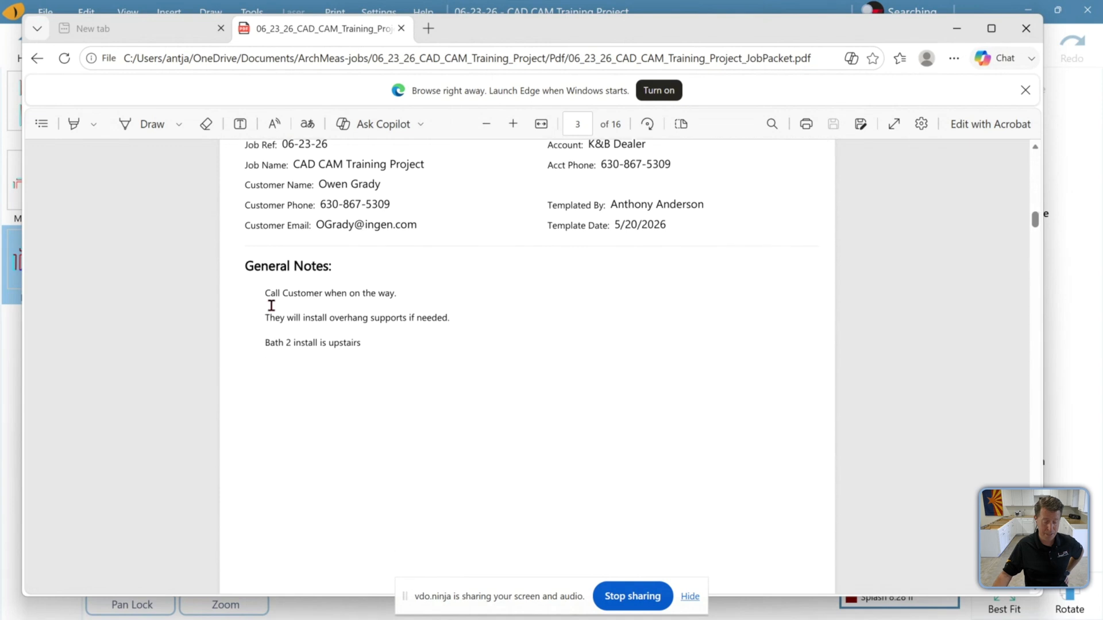
scroll(436, 352, "down", 7)
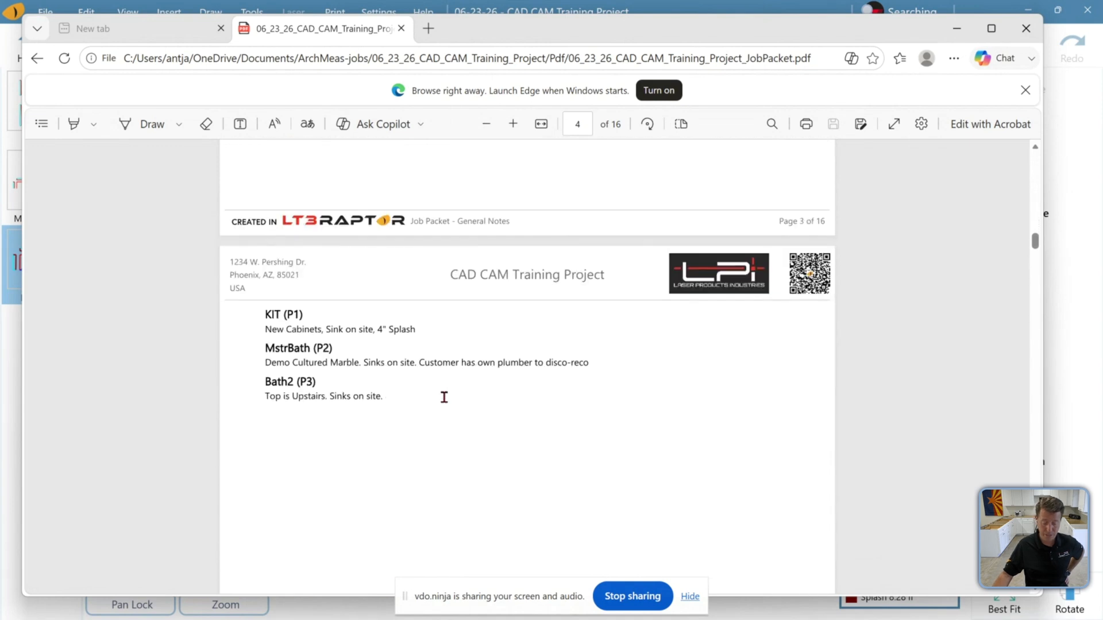
scroll(387, 351, "down", 13)
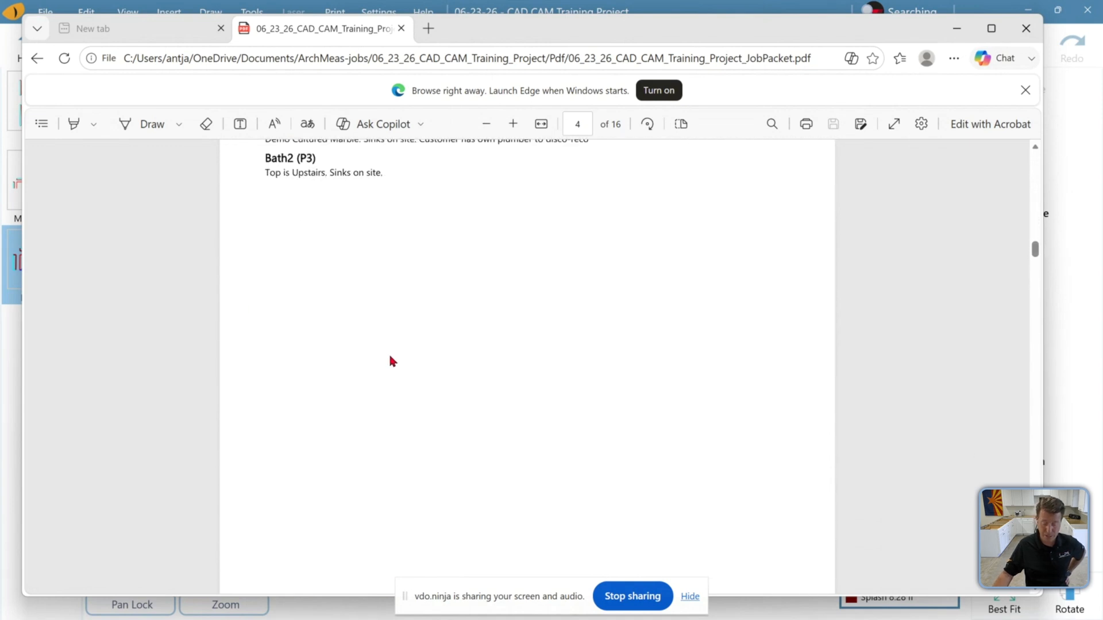
scroll(391, 363, "down", 8)
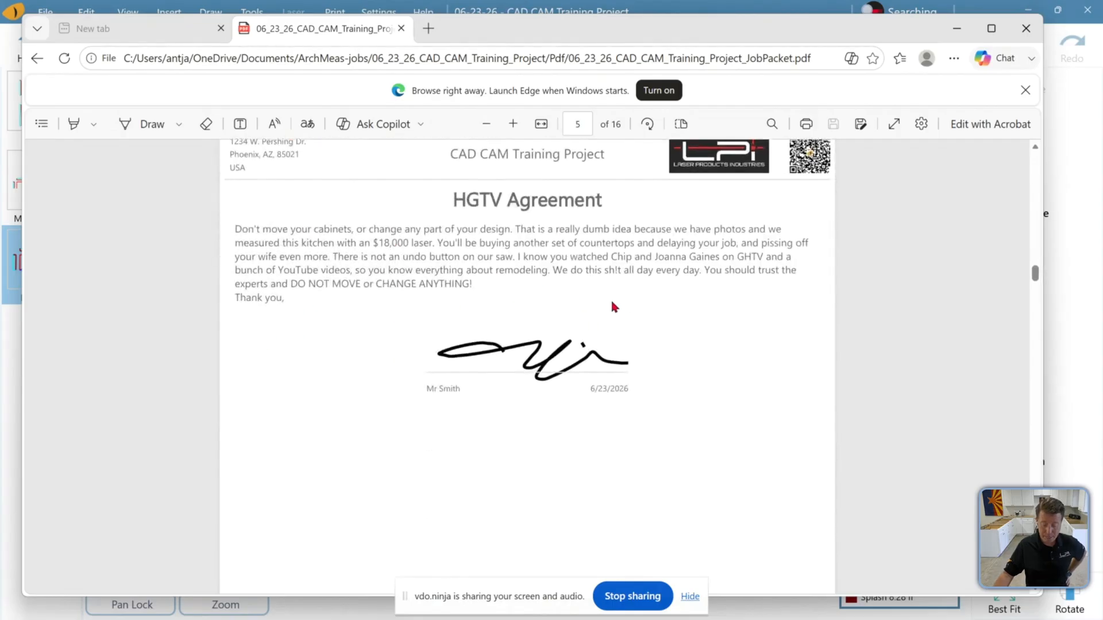
scroll(611, 300, "down", 12)
scroll(615, 310, "down", 9)
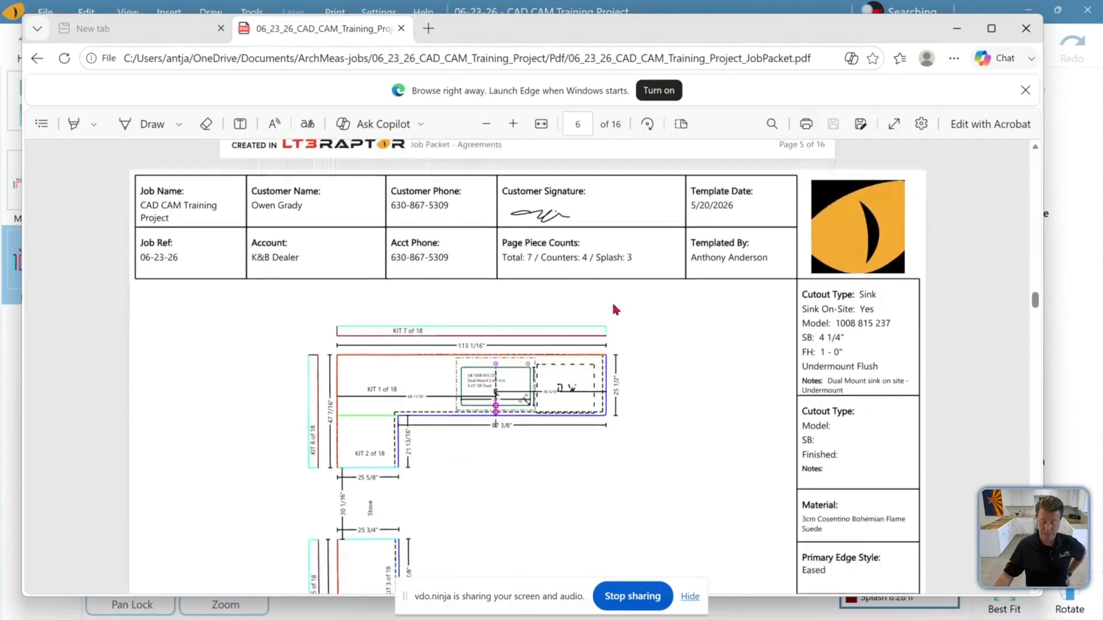
Review the job packet's shop sheet and photo pages for each area
scroll(556, 317, "up", 3)
scroll(556, 318, "up", 1)
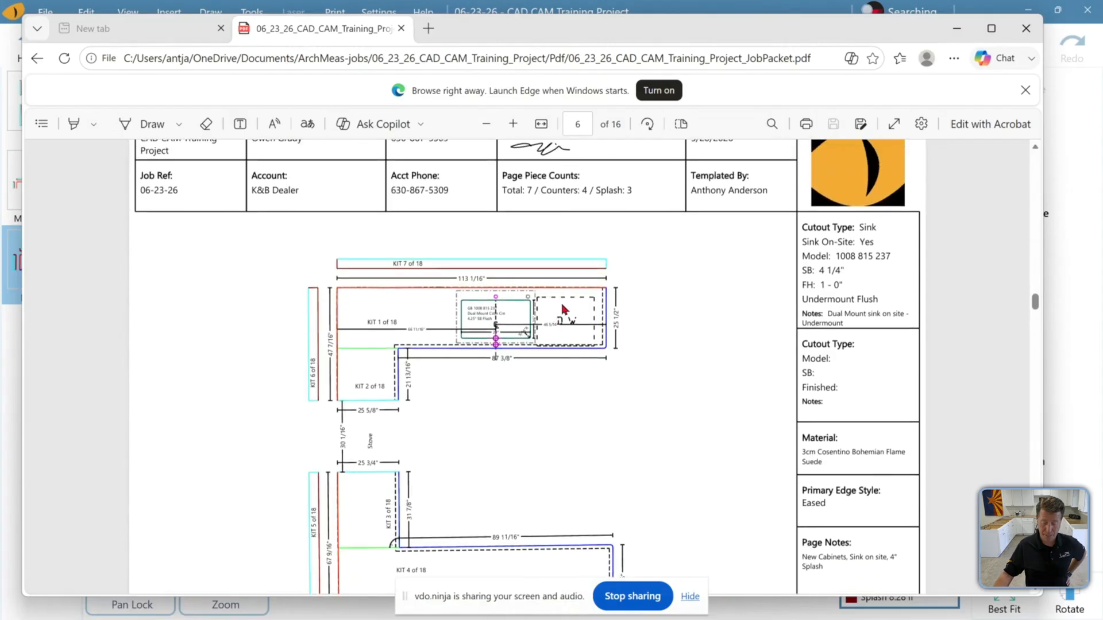
scroll(704, 191, "up", 1)
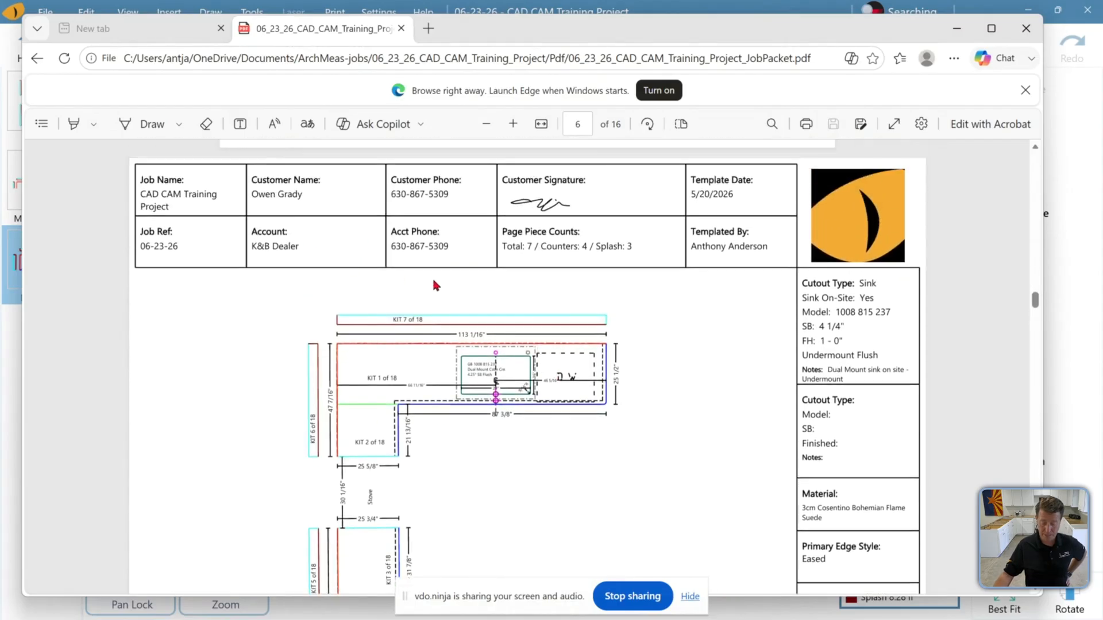
scroll(436, 285, "down", 15)
scroll(457, 292, "down", 20)
scroll(459, 289, "down", 20)
scroll(463, 300, "down", 20)
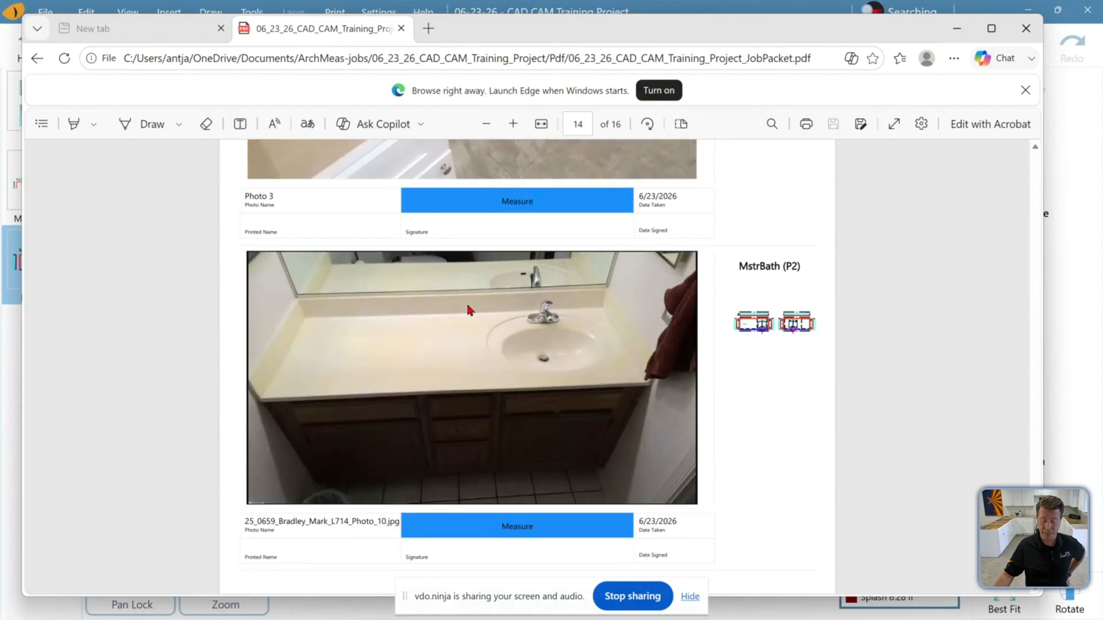
scroll(468, 310, "down", 10)
scroll(468, 312, "down", 3)
scroll(469, 312, "up", 12)
scroll(467, 313, "up", 12)
scroll(465, 311, "down", 5)
scroll(465, 310, "down", 2)
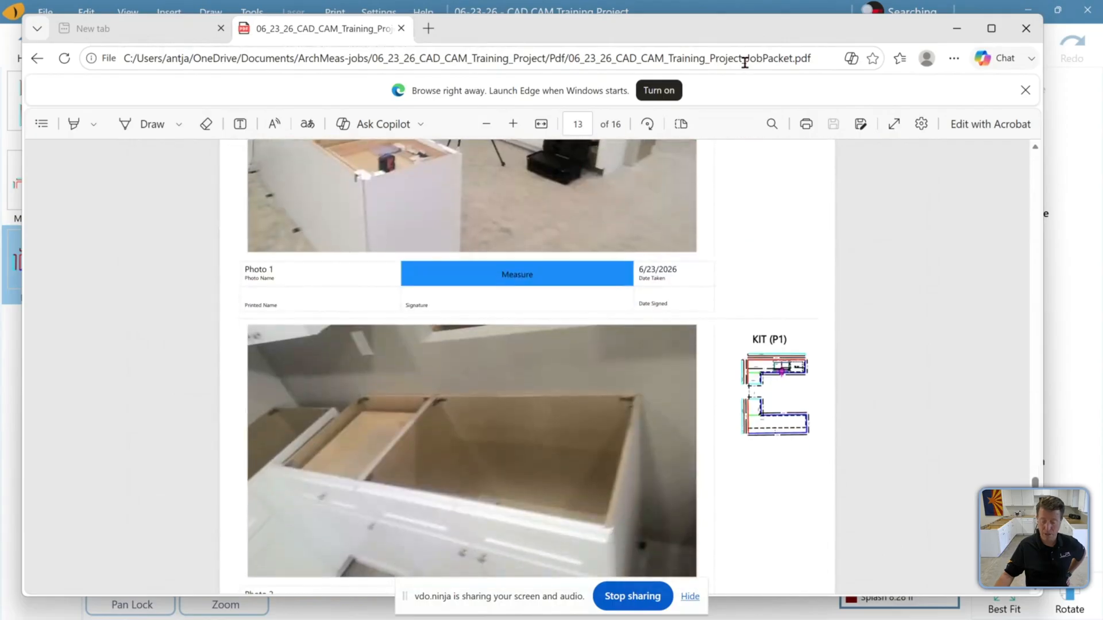
Close the job packet PDF and the Pdf folder window to return to the job
left_click(1032, 35)
left_click_drag(555, 43, 533, 86)
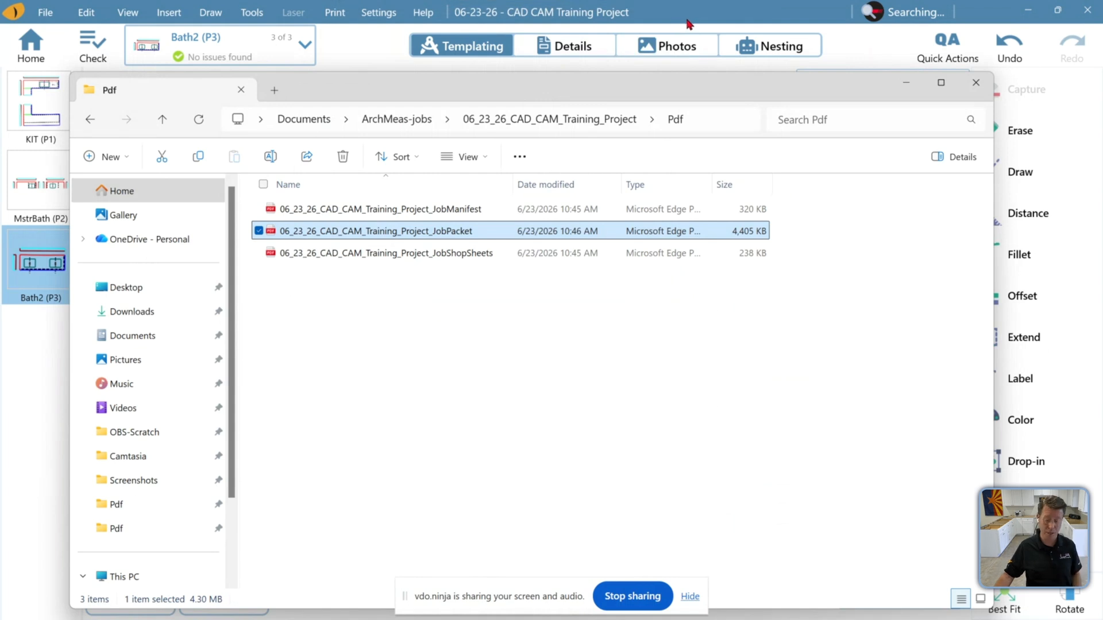
left_click(975, 82)
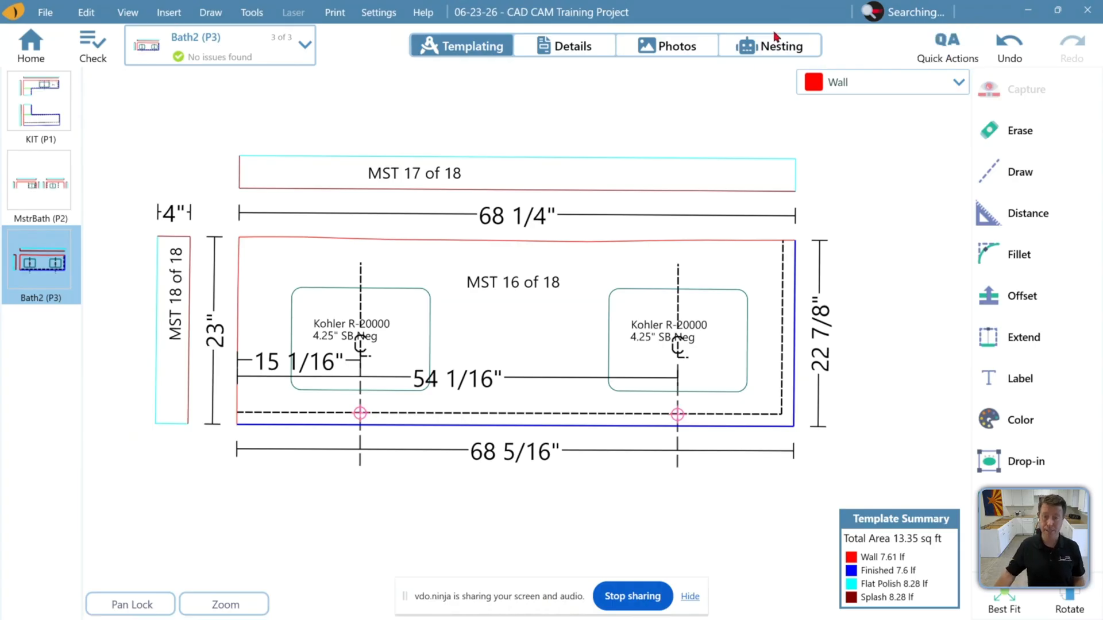
Open the export settings and go to the Job section's shop sheet options
left_click(383, 14)
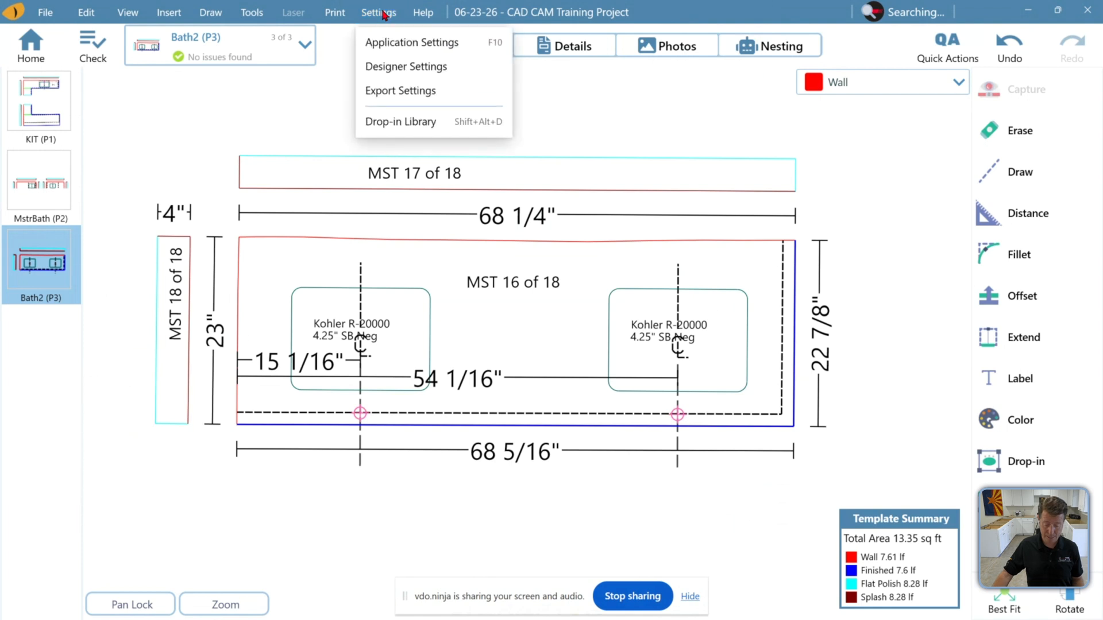
left_click(378, 93)
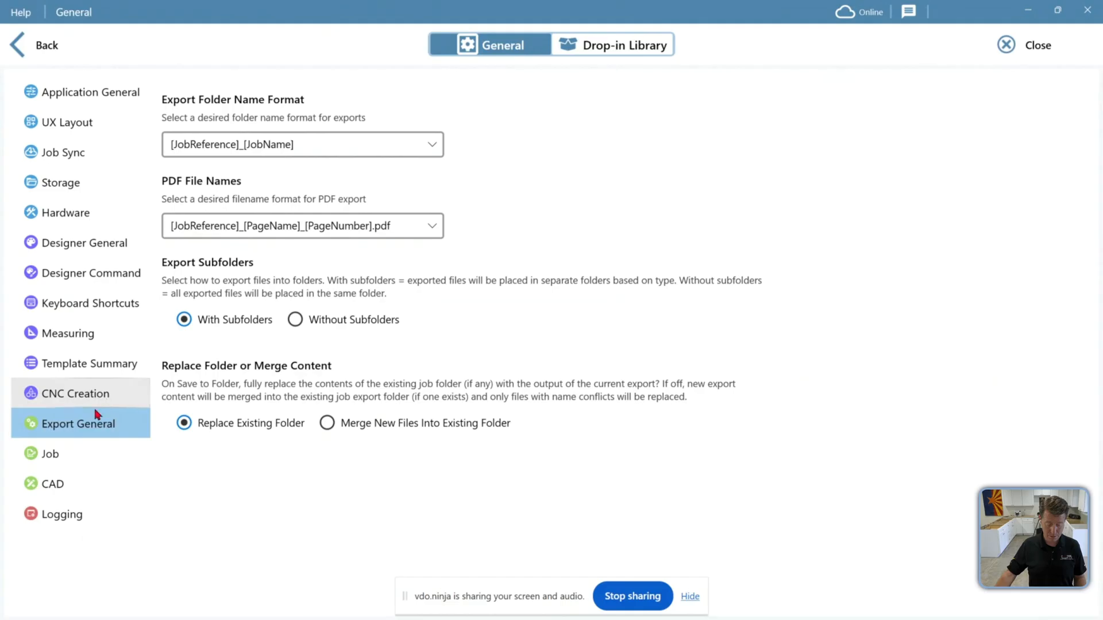
left_click(49, 453)
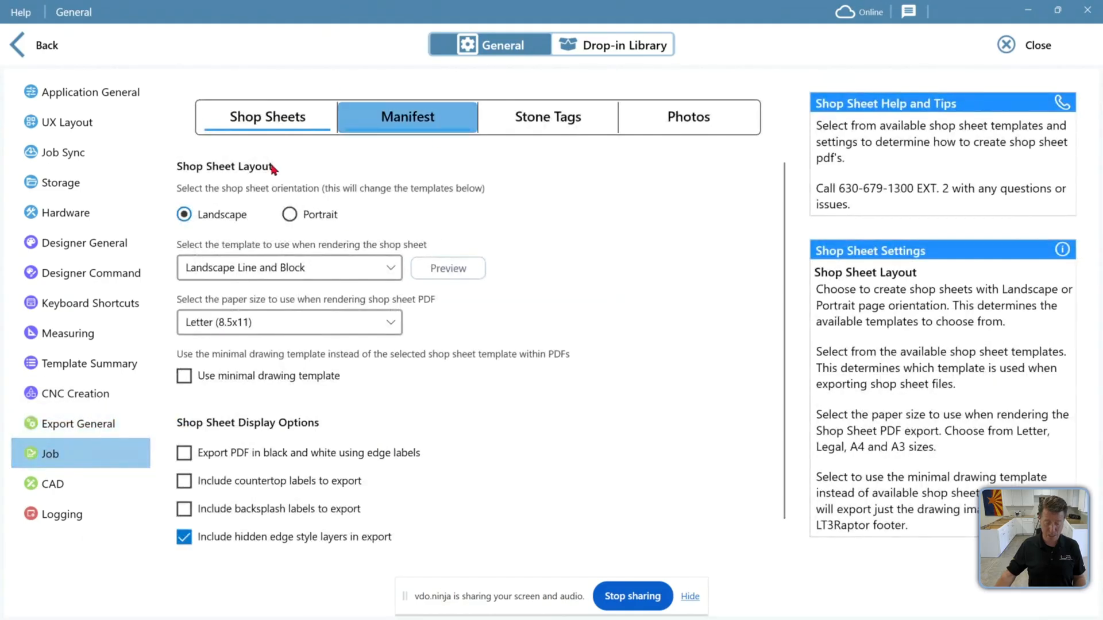
Preview the available landscape shop sheet templates, paging through them, and close the preview without selecting
left_click(443, 276)
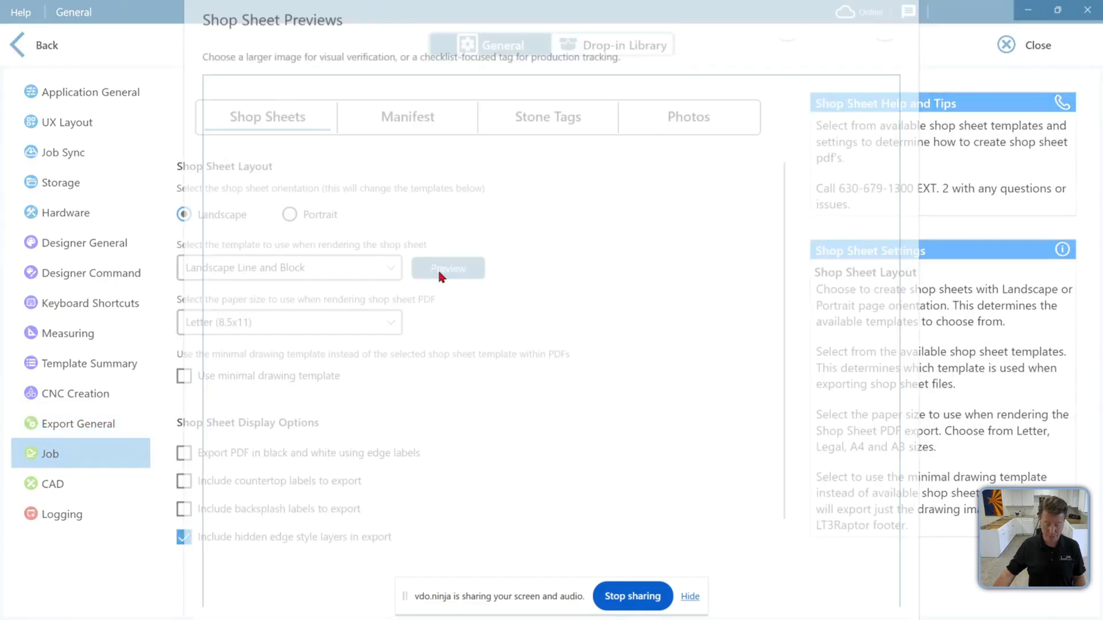
left_click(757, 99)
left_click(756, 100)
left_click(757, 100)
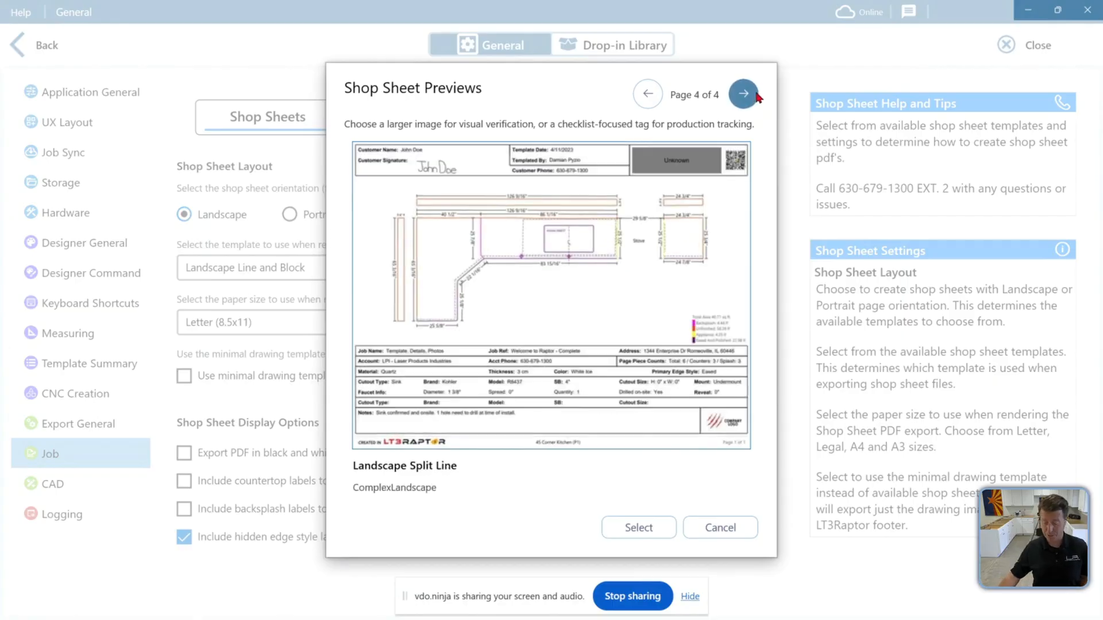
left_click(648, 99)
left_click(642, 96)
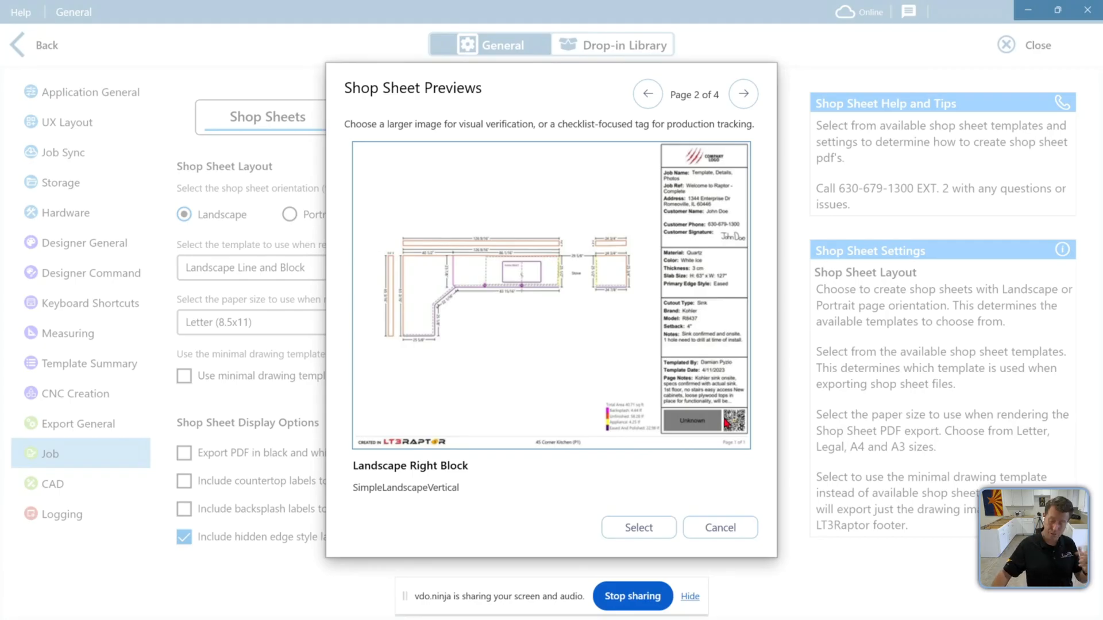
left_click(734, 528)
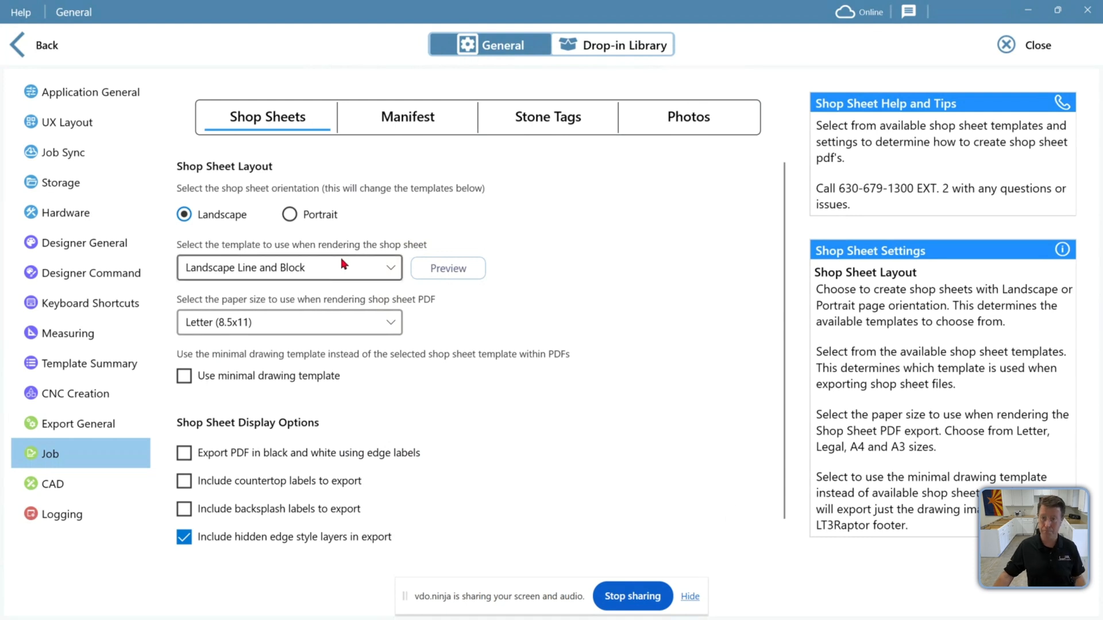
Toggle the minimal drawing template option on and back off
left_click(184, 376)
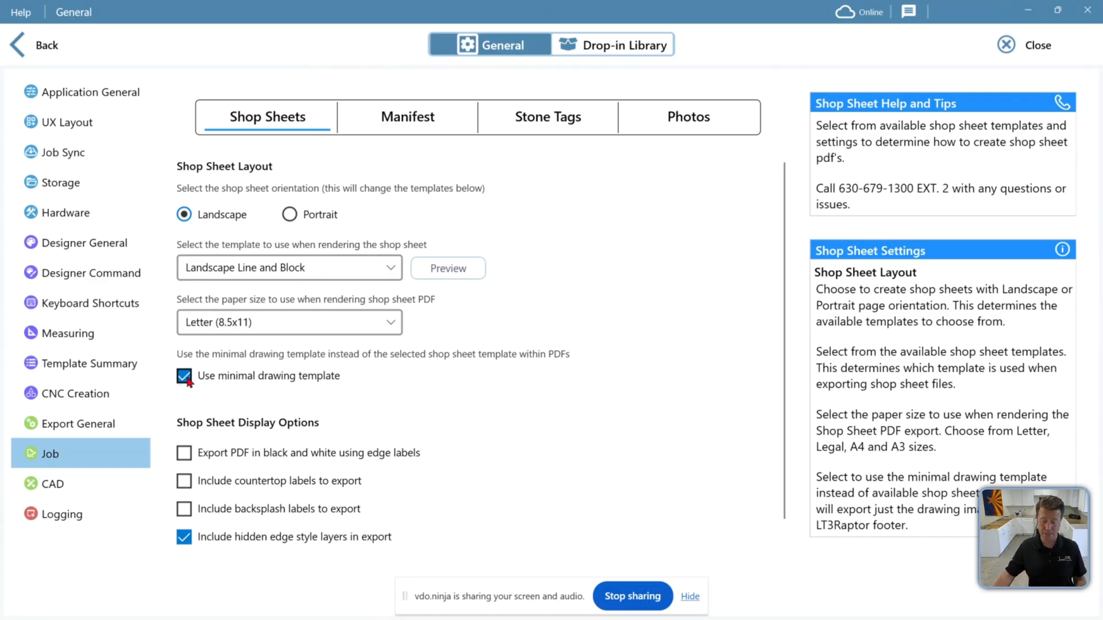
left_click(189, 381)
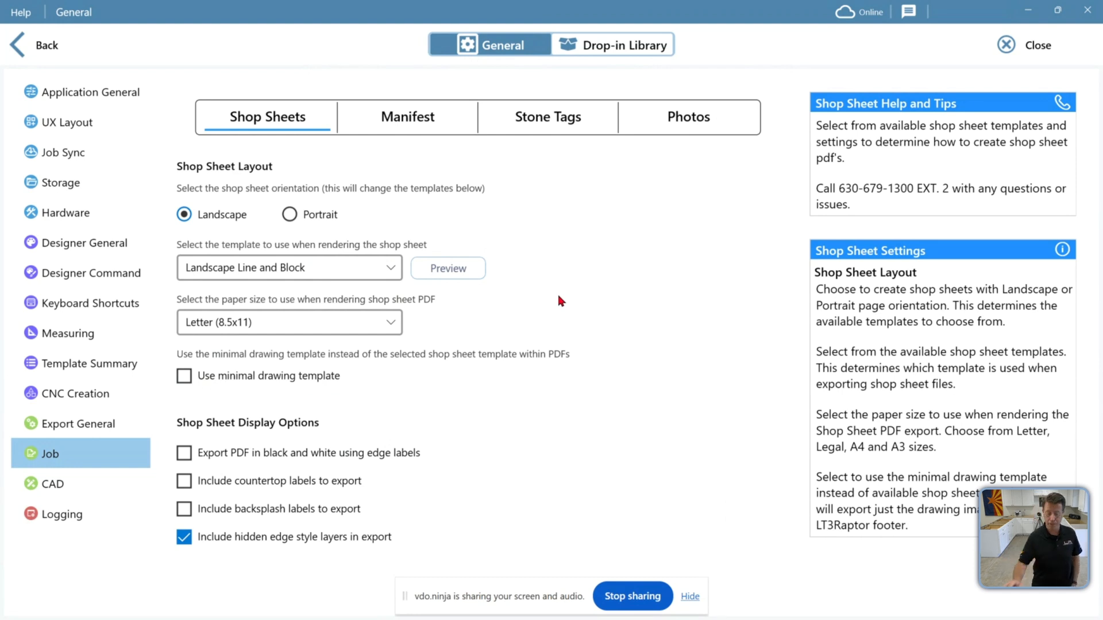
Try Portrait orientation and preview its shop sheet template, then switch back to Landscape
left_click(309, 215)
left_click(451, 268)
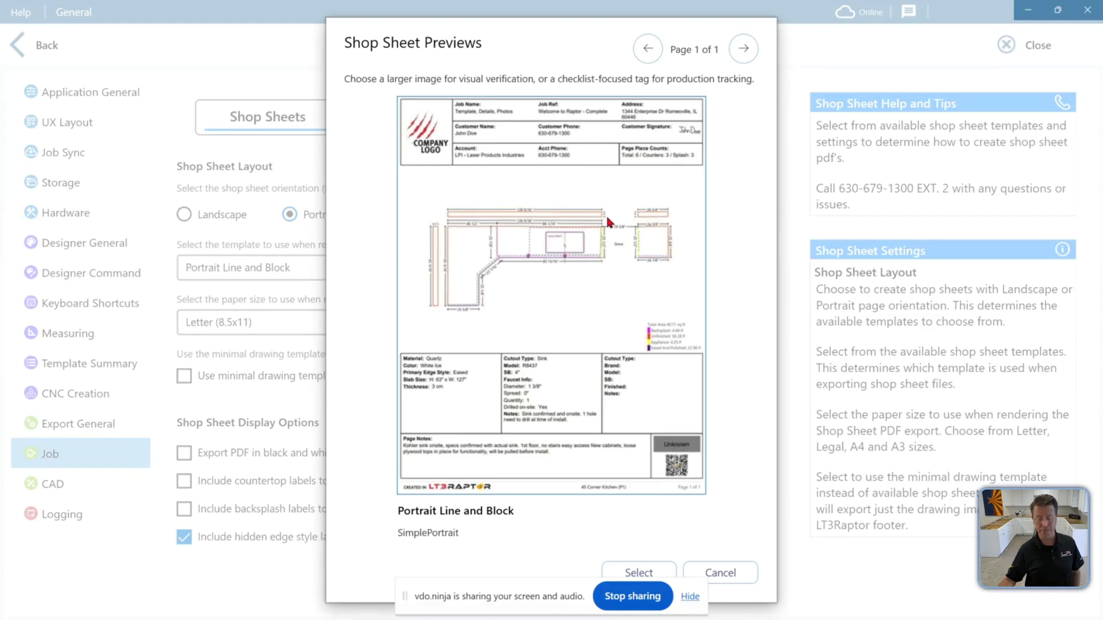
left_click(737, 567)
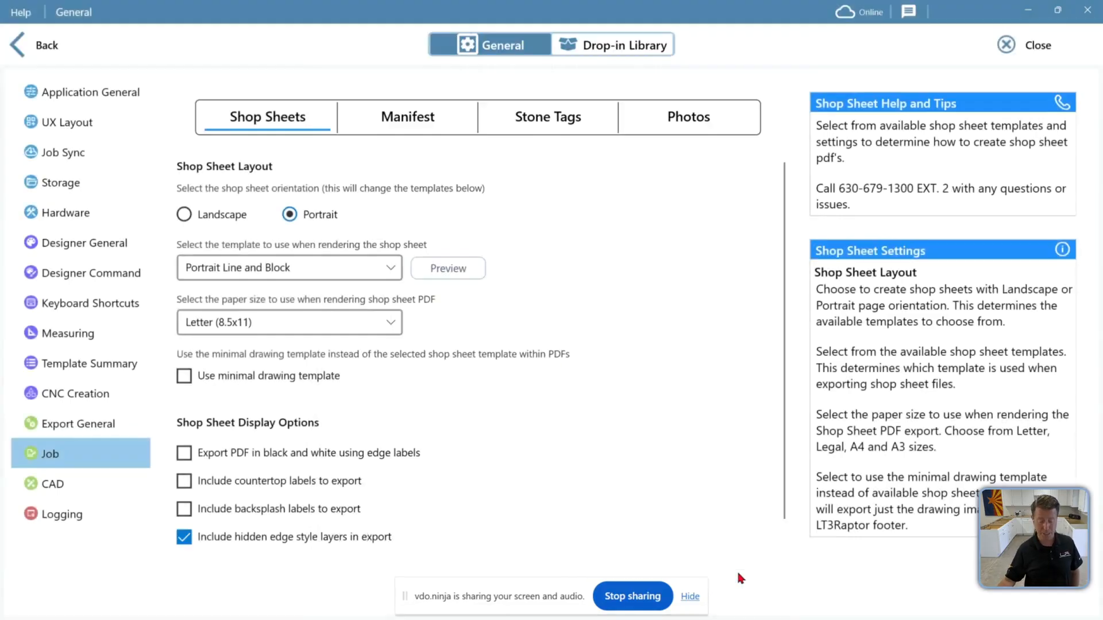
left_click(378, 270)
left_click(376, 272)
left_click(203, 216)
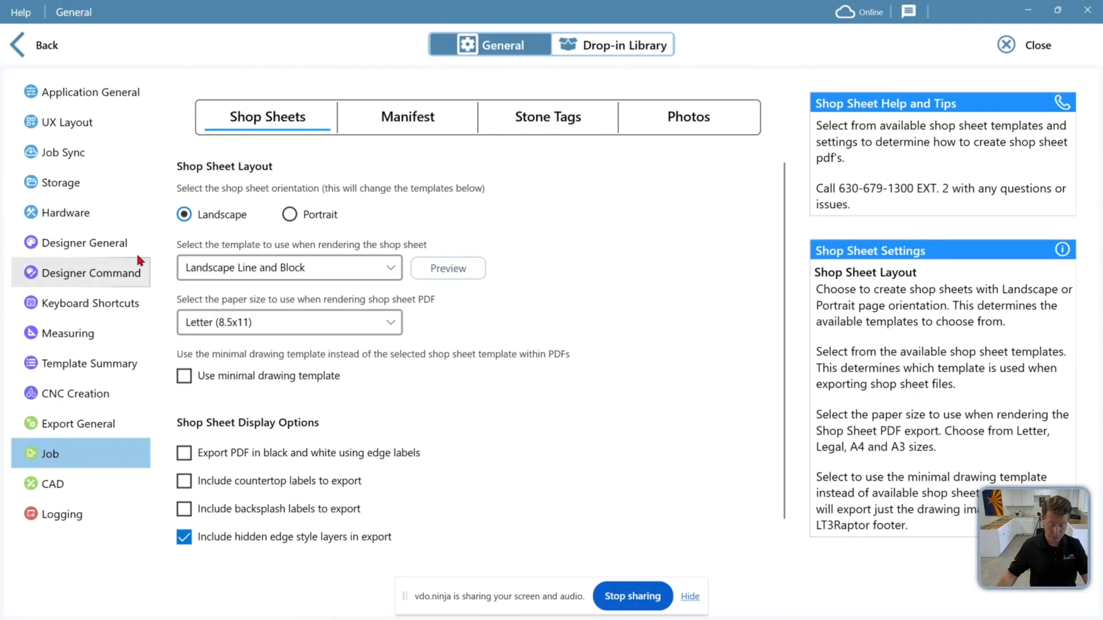
Return to the job and start a Job Packet export, keeping only Job Shop sheets and Job Photos selected
left_click(70, 66)
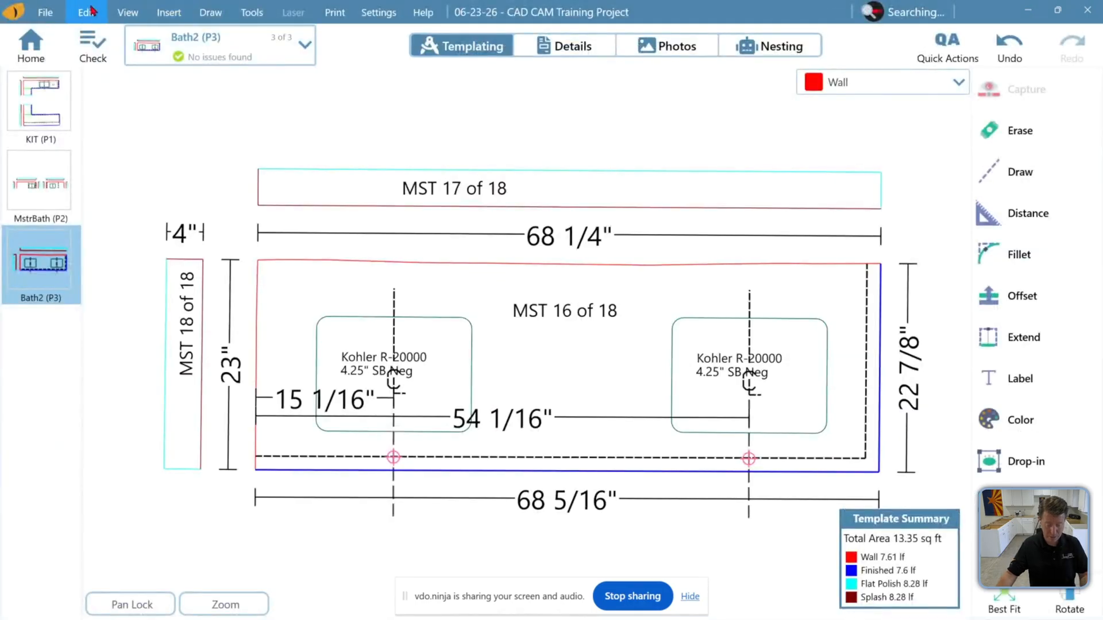
left_click(44, 13)
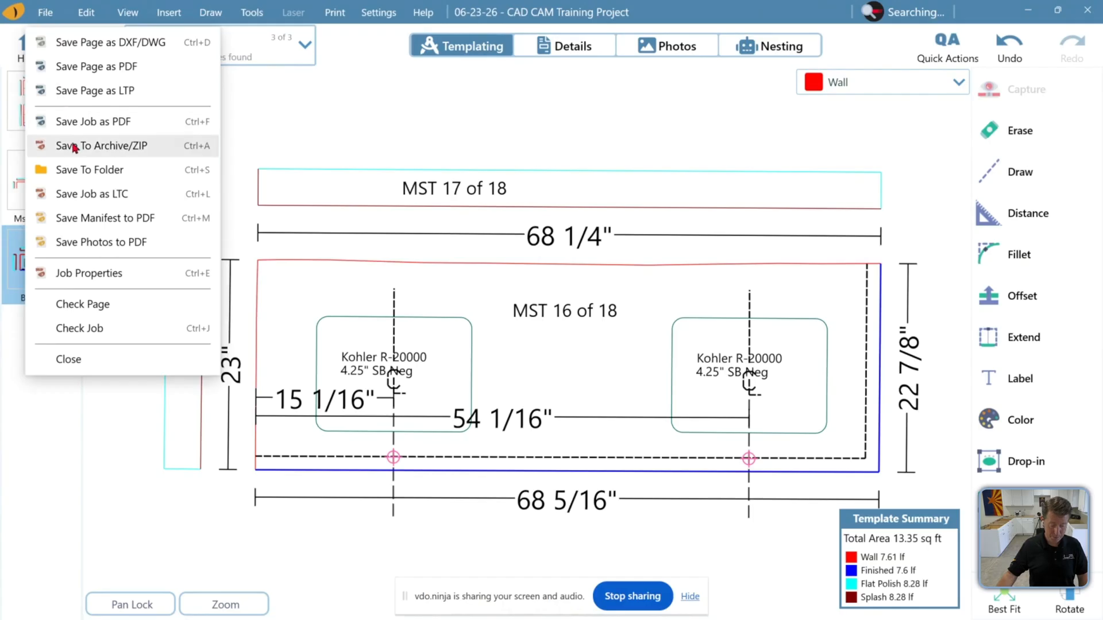
left_click(367, 81)
left_click(343, 10)
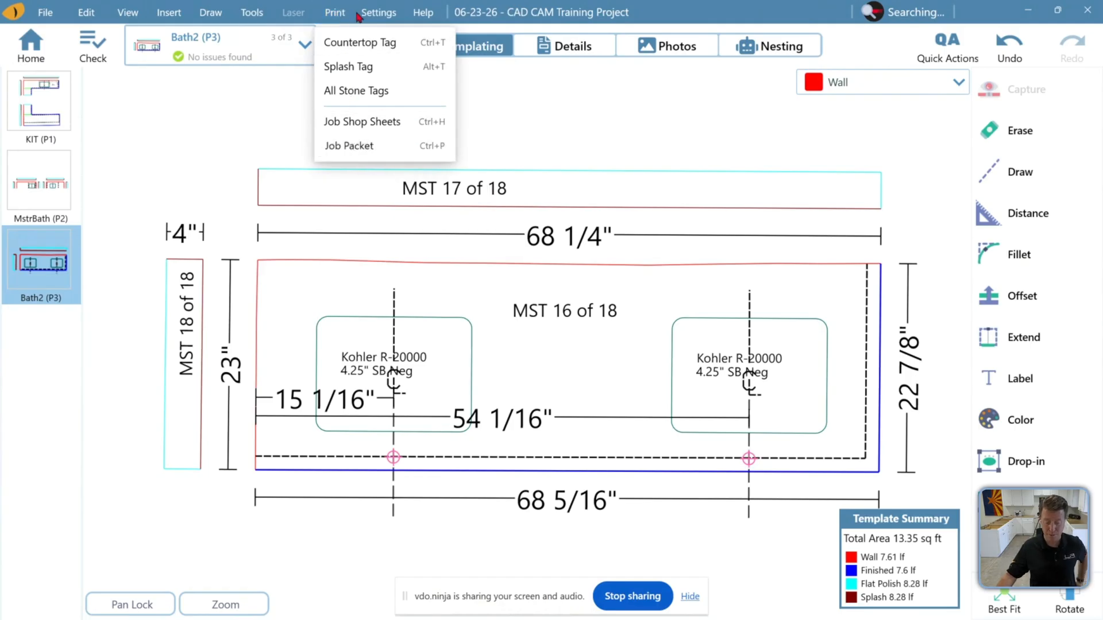
left_click(362, 151)
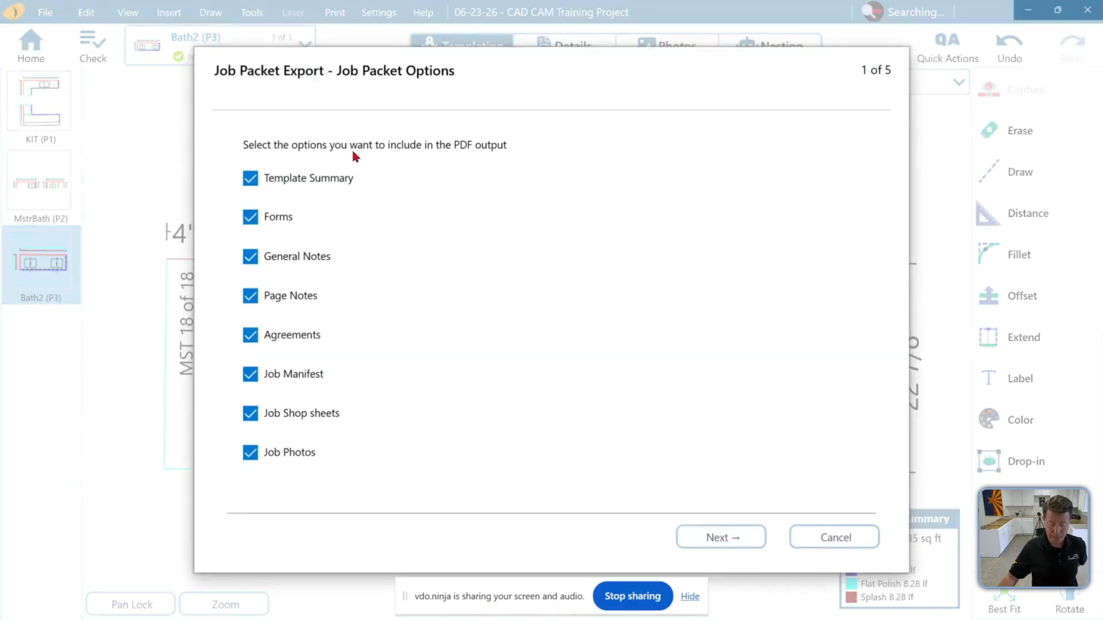
left_click(251, 179)
left_click(251, 218)
left_click(251, 257)
left_click(251, 296)
left_click(251, 335)
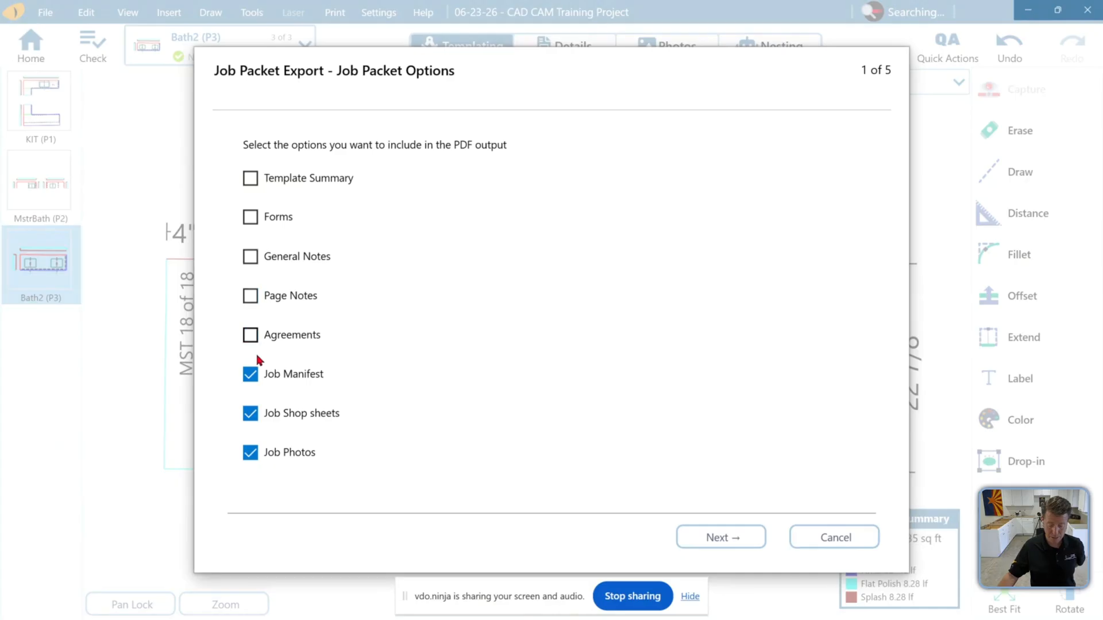
left_click(251, 375)
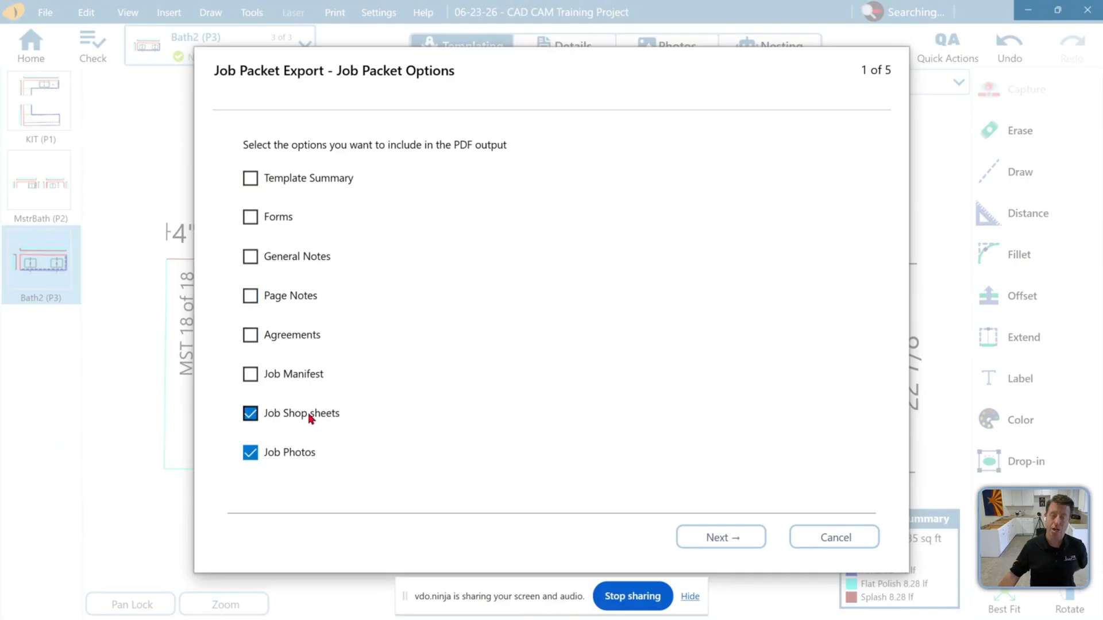
Continue through page and photo selection with all pages and photos included and export the packet
left_click(745, 542)
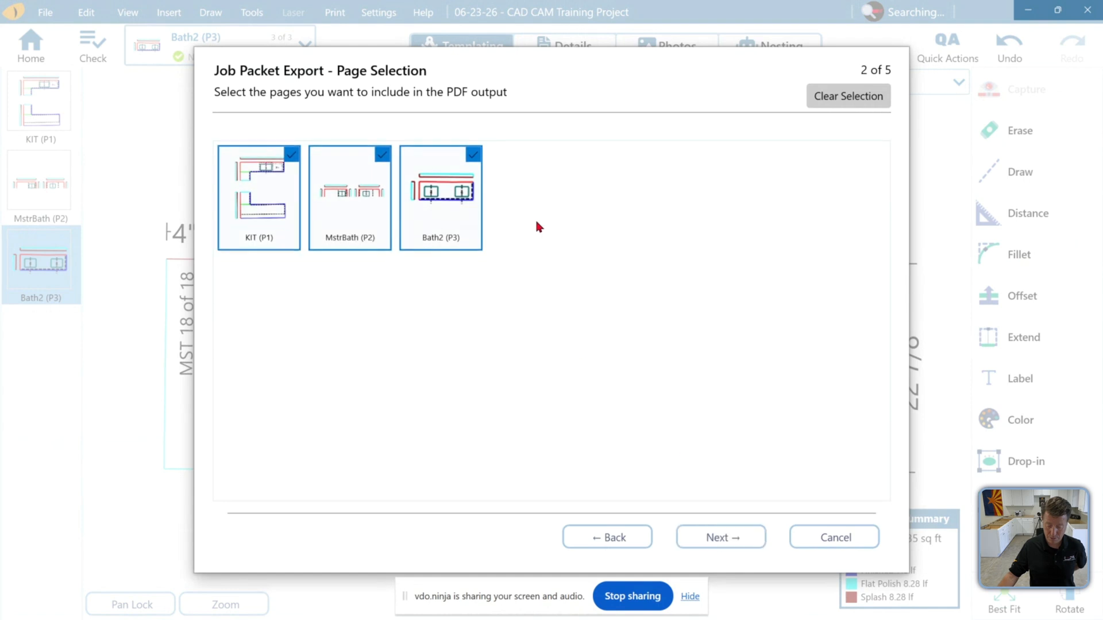
left_click(721, 537)
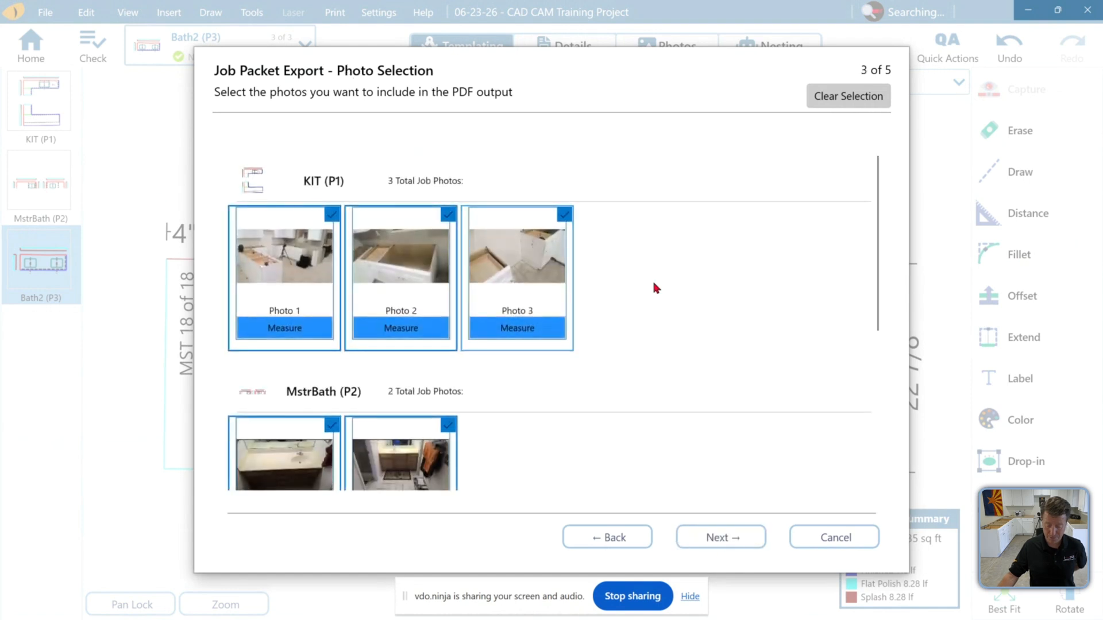
scroll(705, 287, "down", 5)
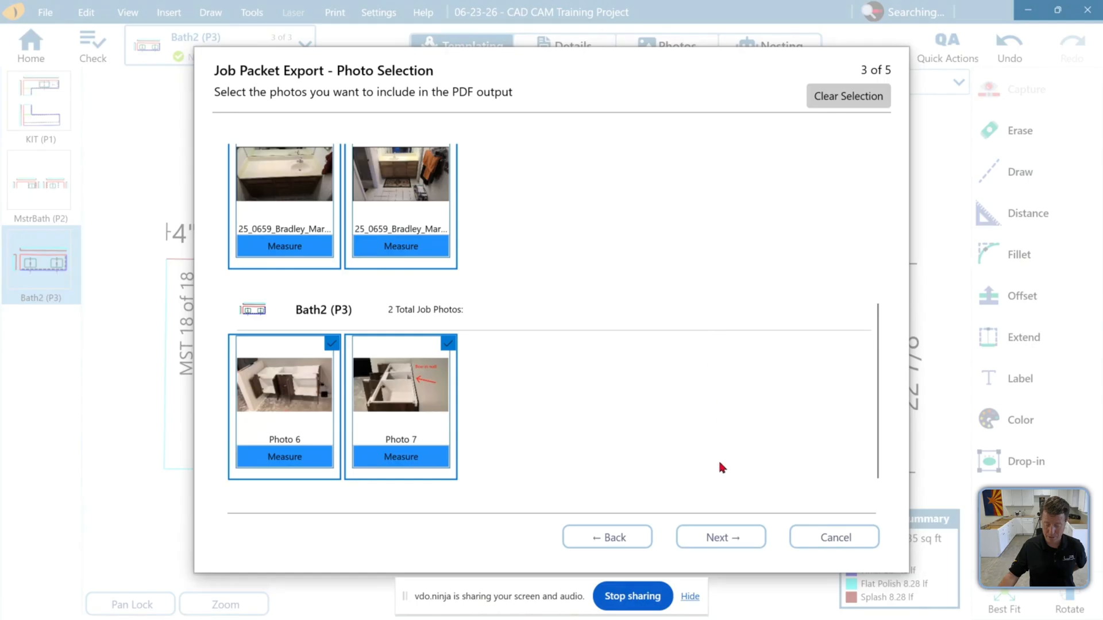
left_click(712, 534)
left_click(714, 535)
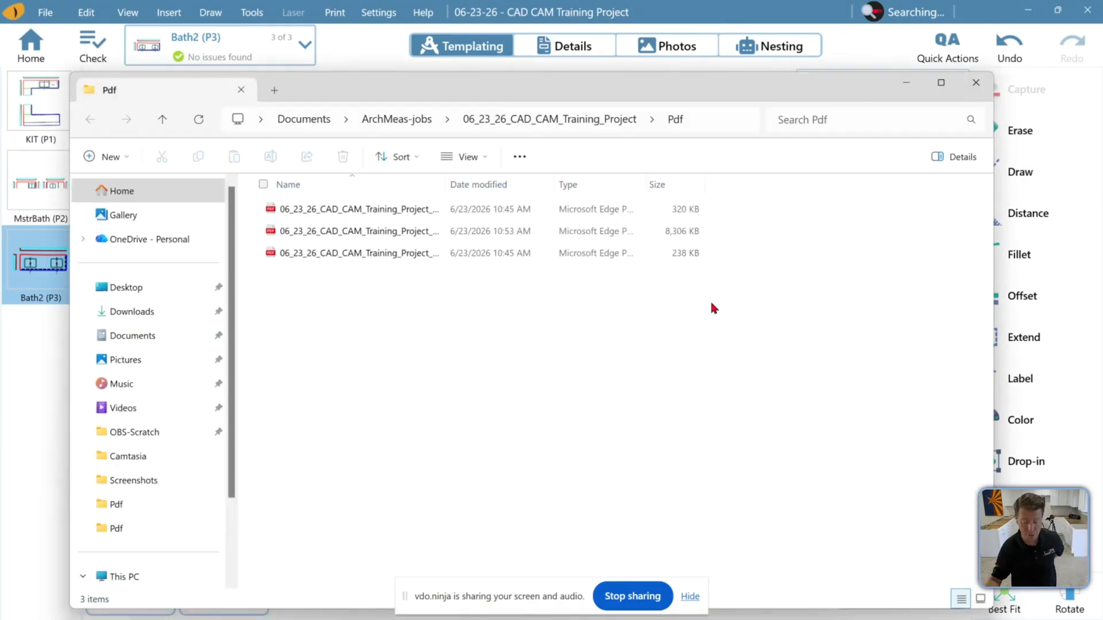
Widen the file name column in the Pdf folder and open the exported JobPacket PDF
left_click_drag(599, 87, 597, 57)
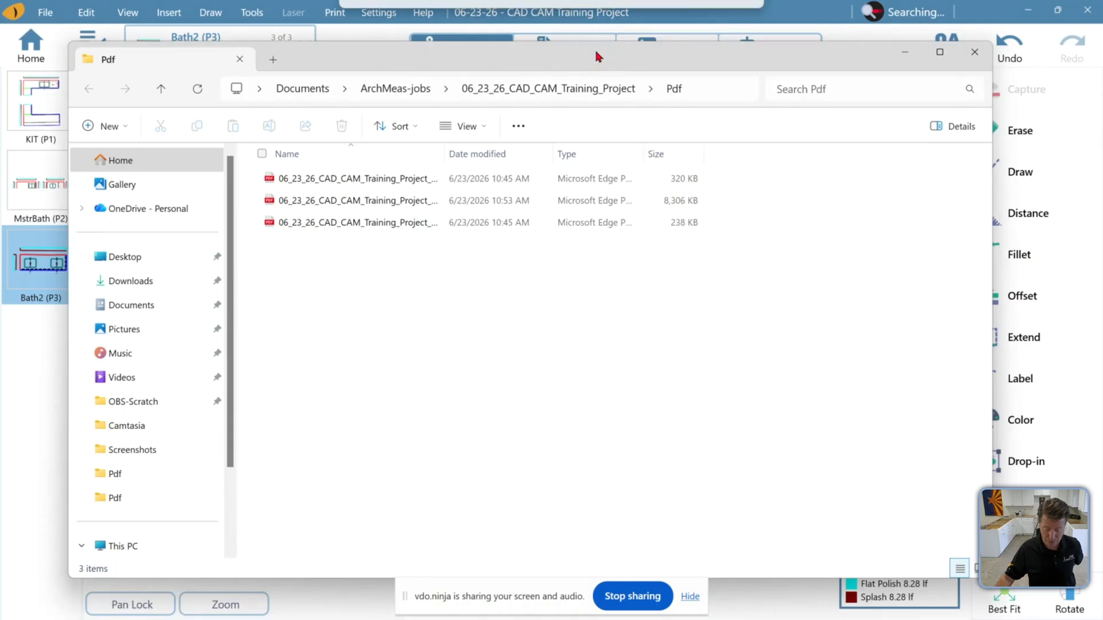
left_click_drag(448, 154, 540, 154)
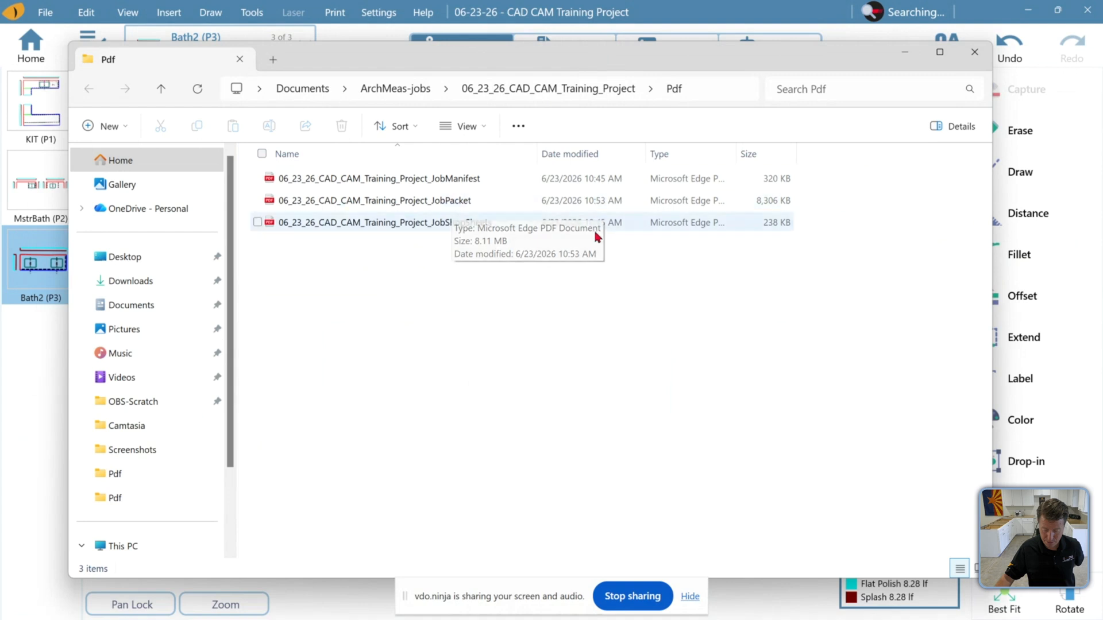
double_click(434, 199)
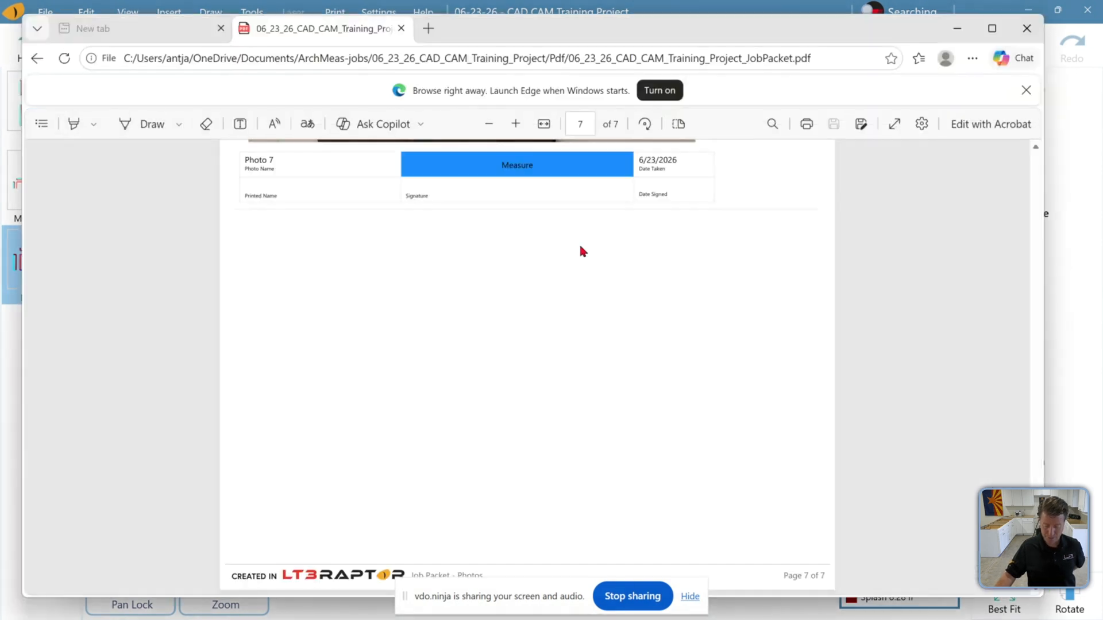
Scroll through the new job packet PDF's shop sheet and photo pages
scroll(585, 247, "up", 2)
scroll(586, 249, "up", 10)
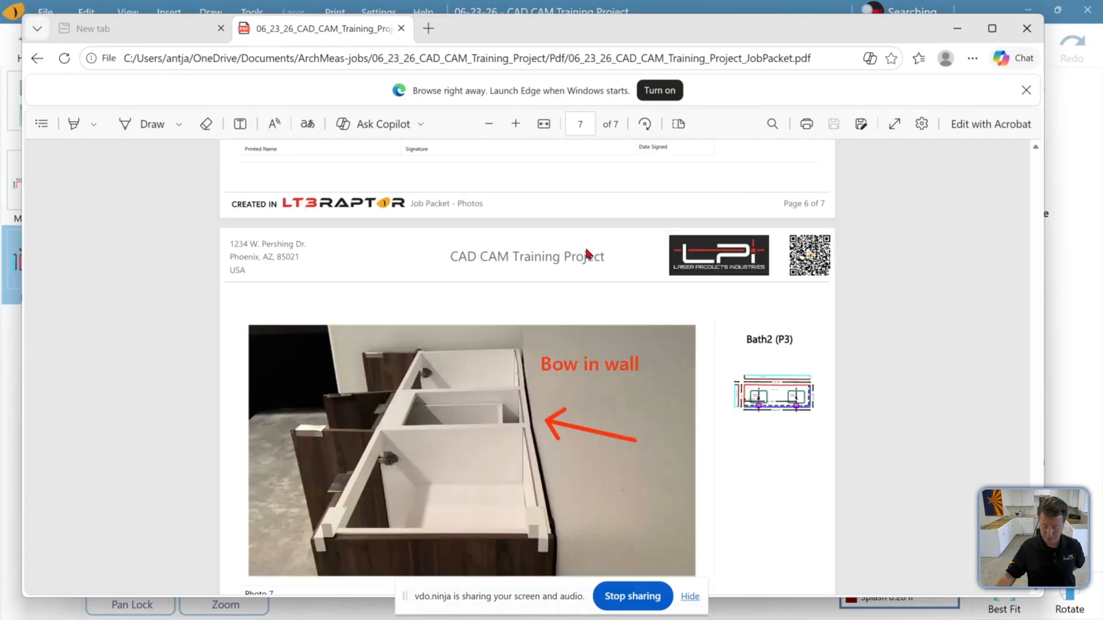
left_click_drag(1035, 462, 998, 128)
scroll(632, 353, "down", 15)
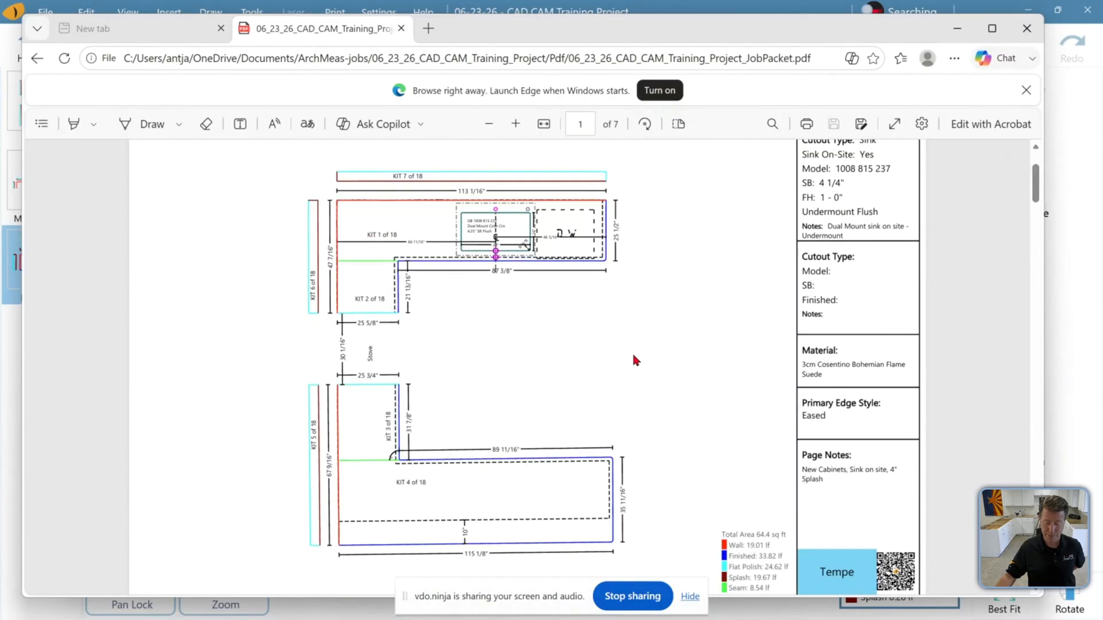
scroll(644, 353, "down", 15)
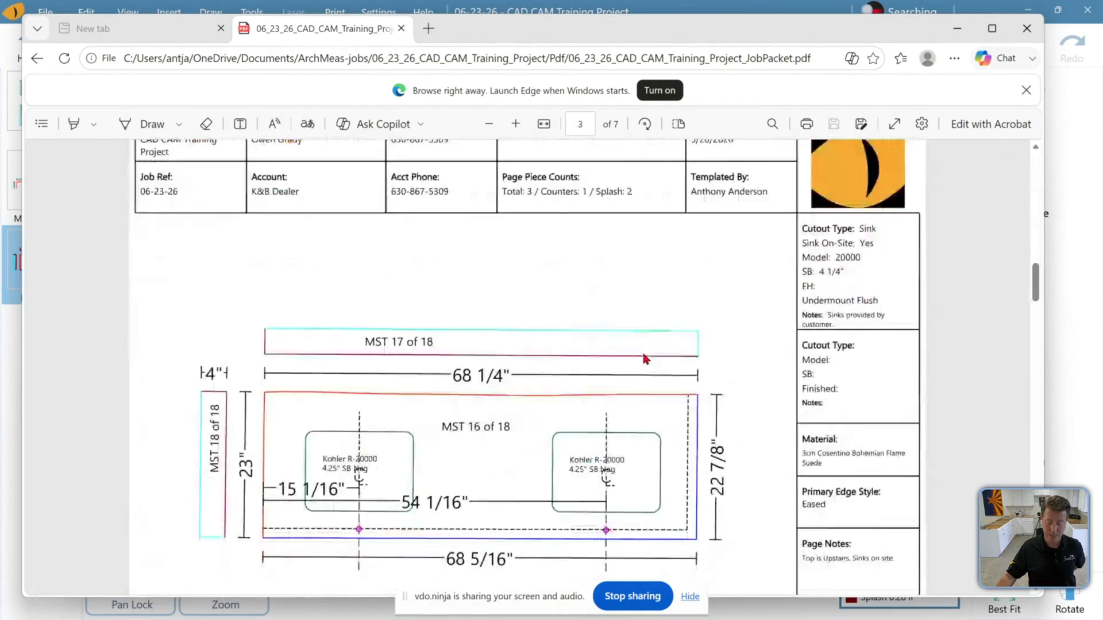
scroll(641, 354, "down", 1)
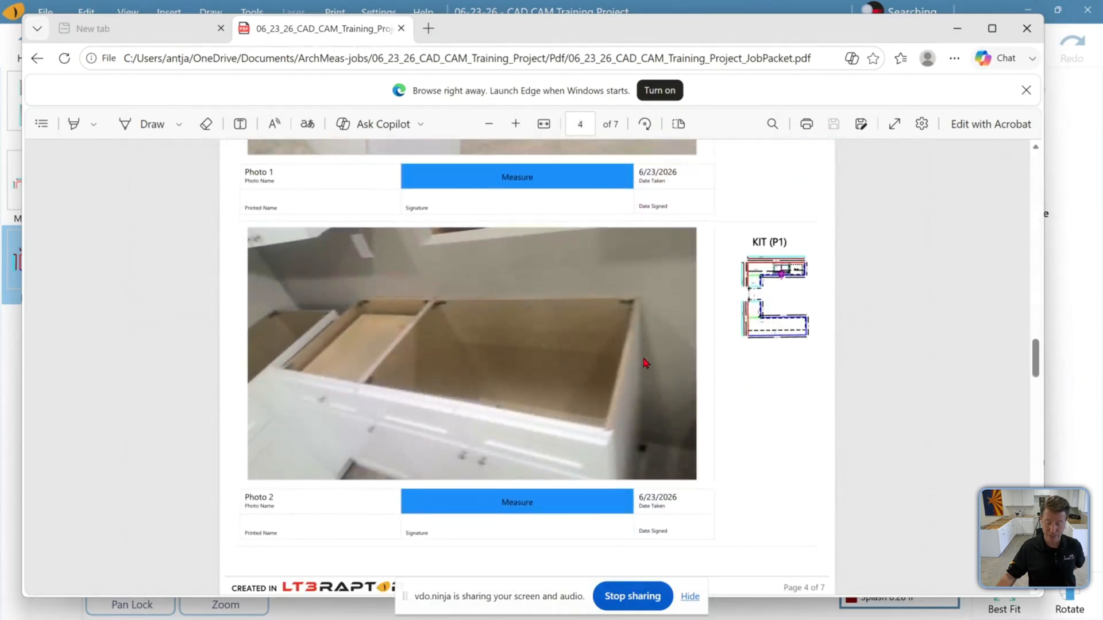
scroll(638, 343, "down", 15)
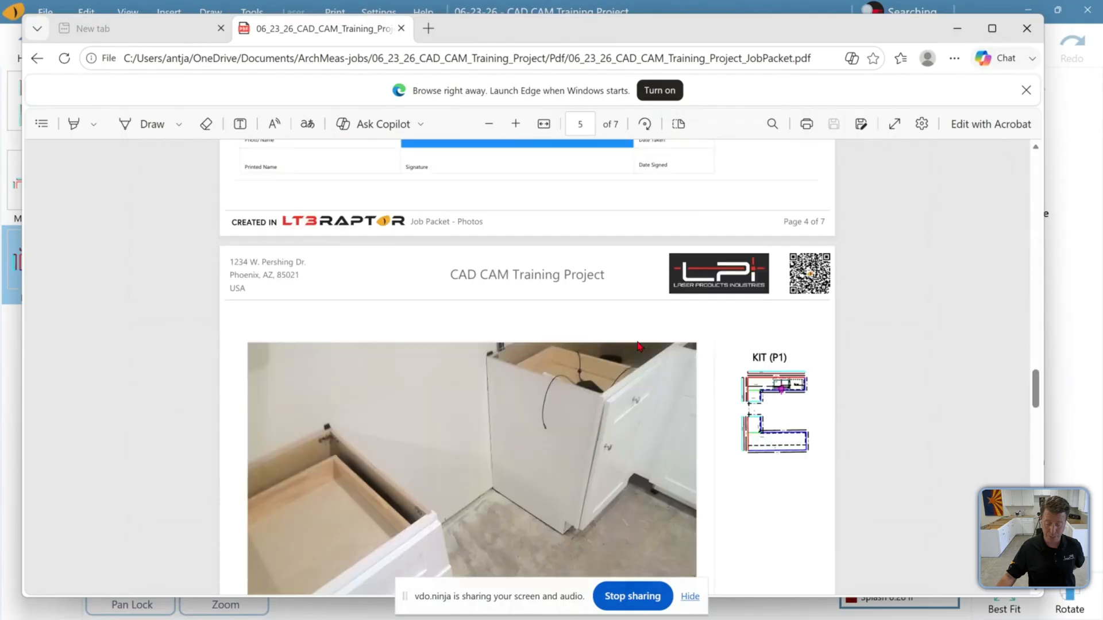
scroll(638, 355, "down", 15)
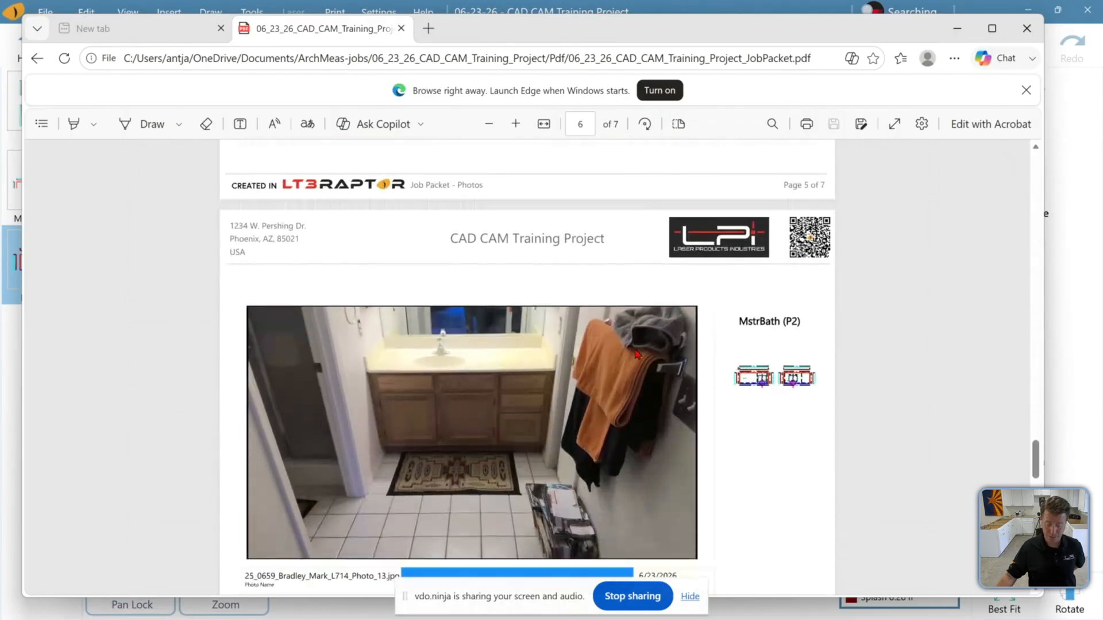
scroll(636, 354, "down", 2)
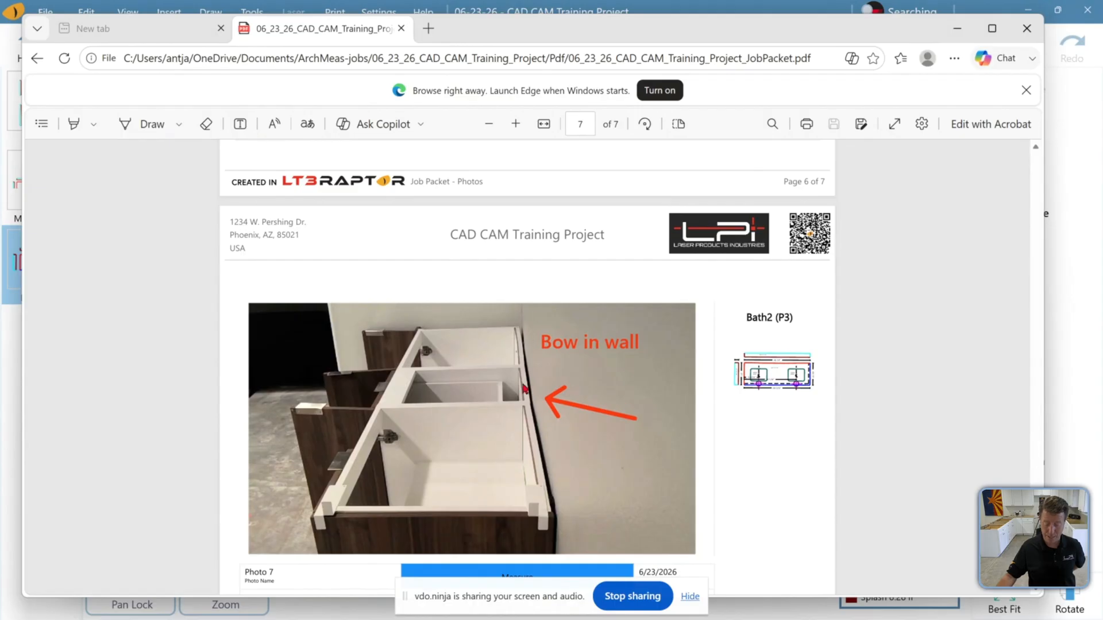
scroll(522, 386, "down", 1)
scroll(551, 372, "down", 5)
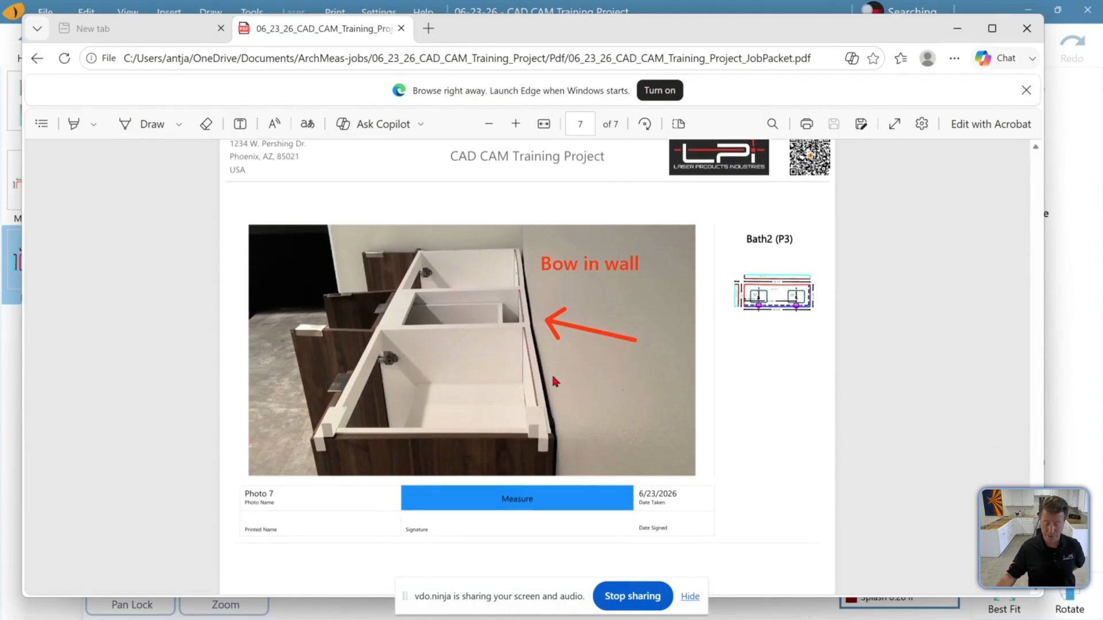
scroll(548, 393, "up", 18)
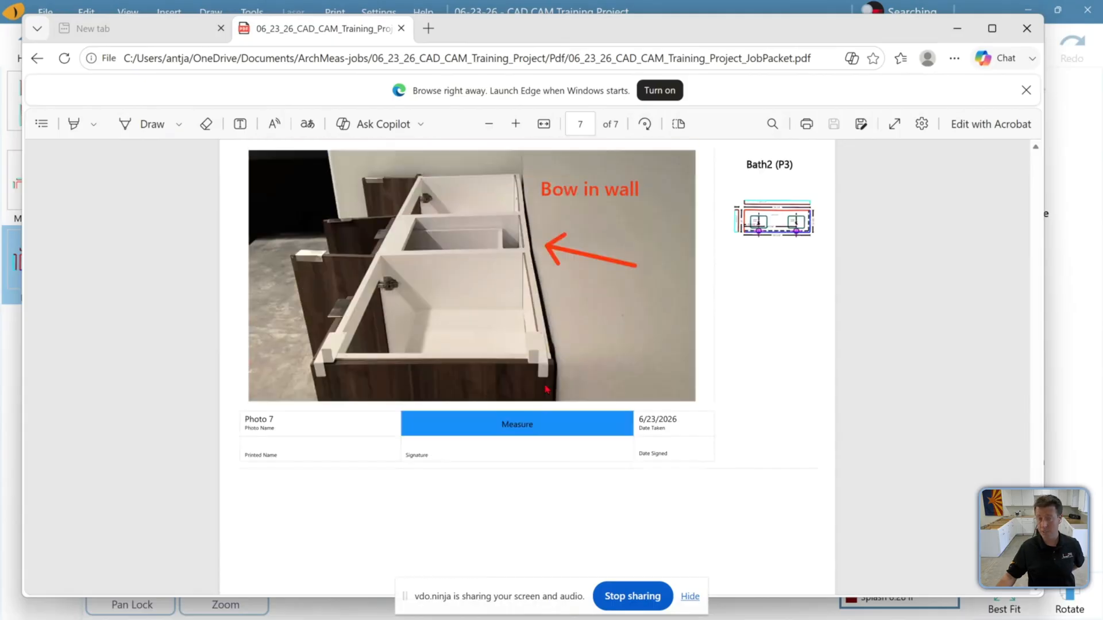
scroll(552, 376, "up", 20)
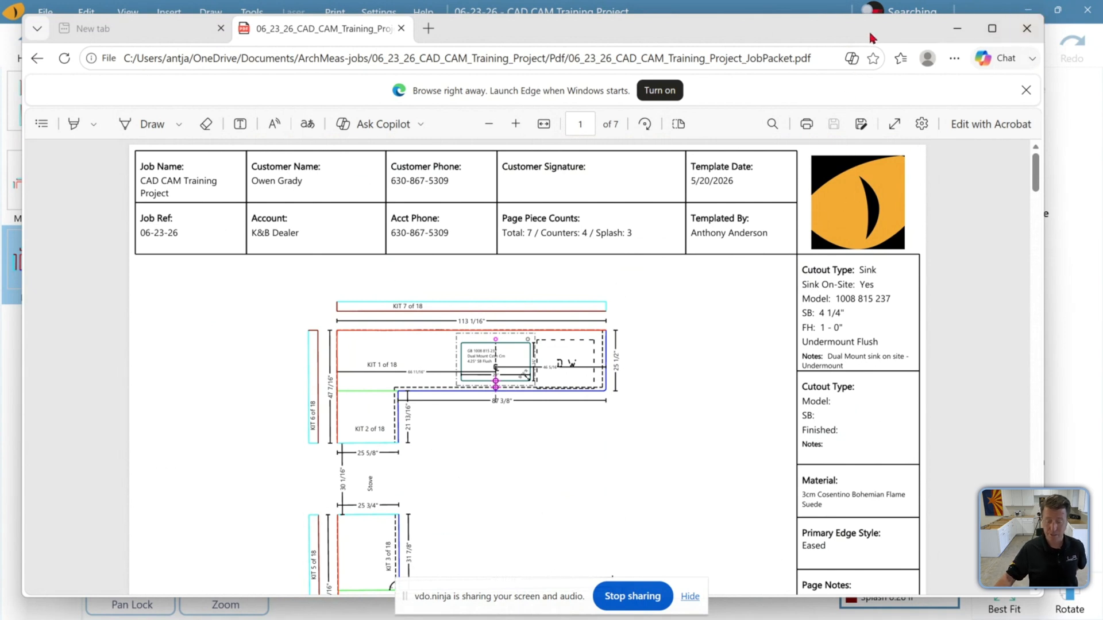
left_click_drag(871, 30, 873, 24)
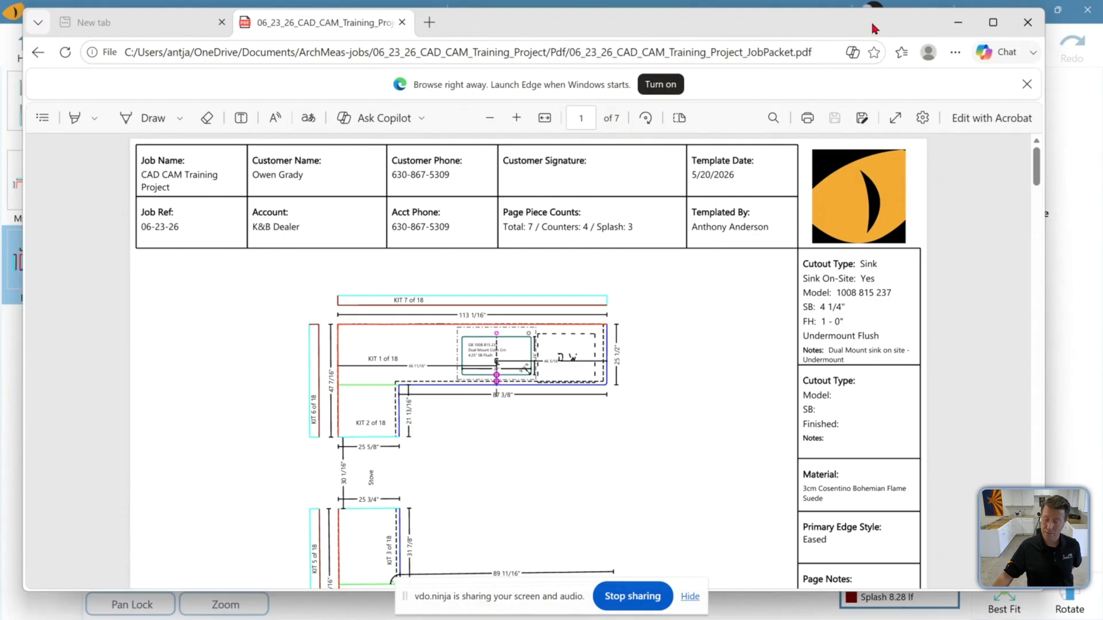
left_click_drag(838, 23, 830, 23)
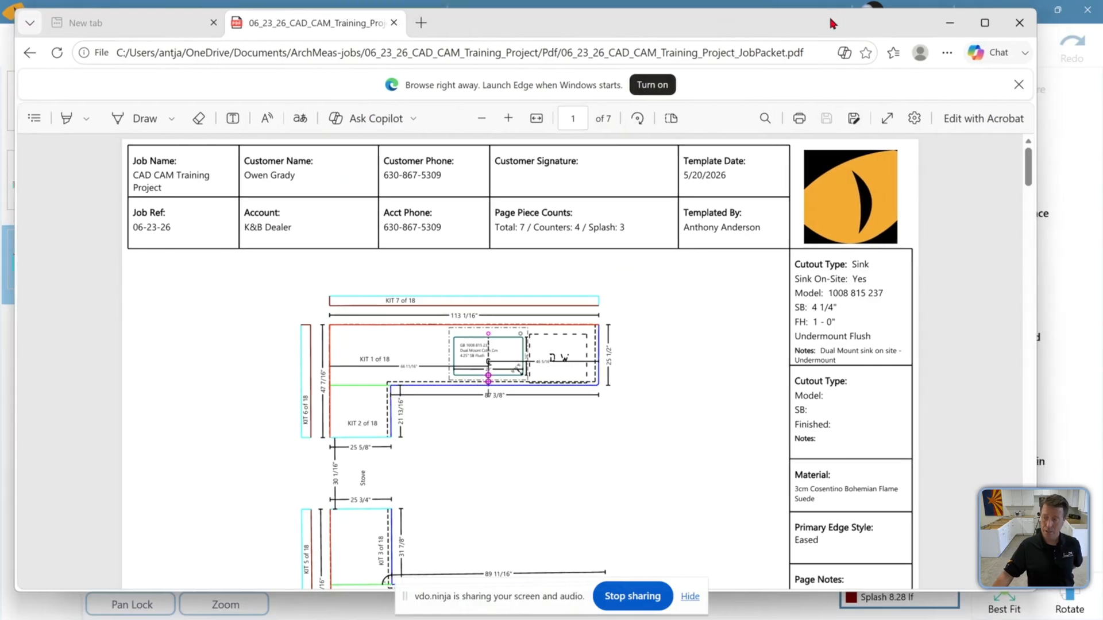
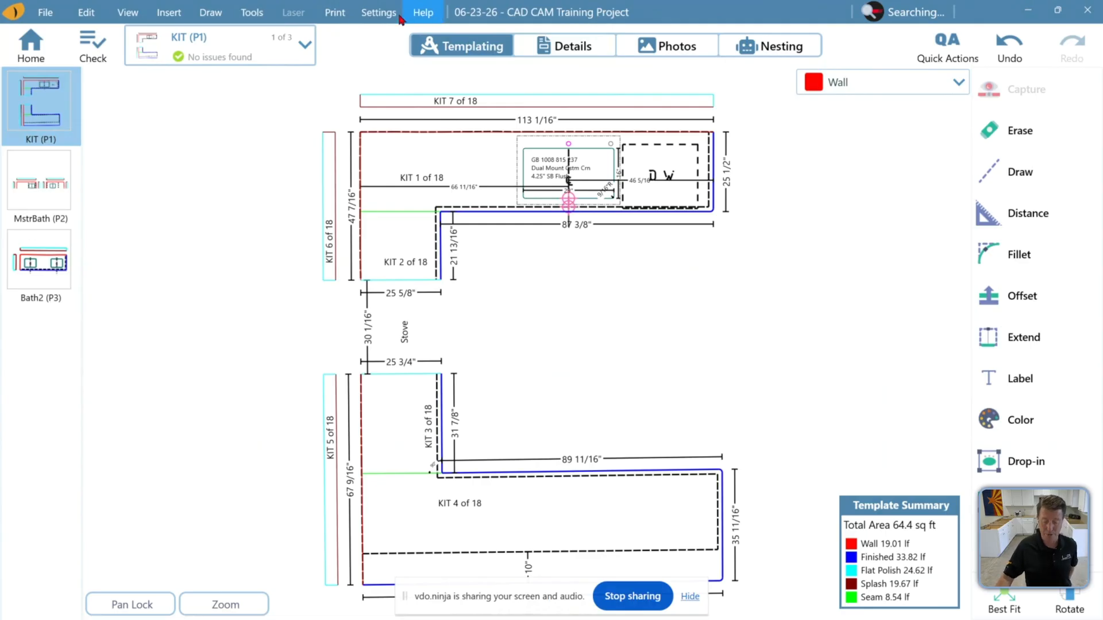
Open the Support dialog and review its help resources and contact information before closing it
left_click(420, 15)
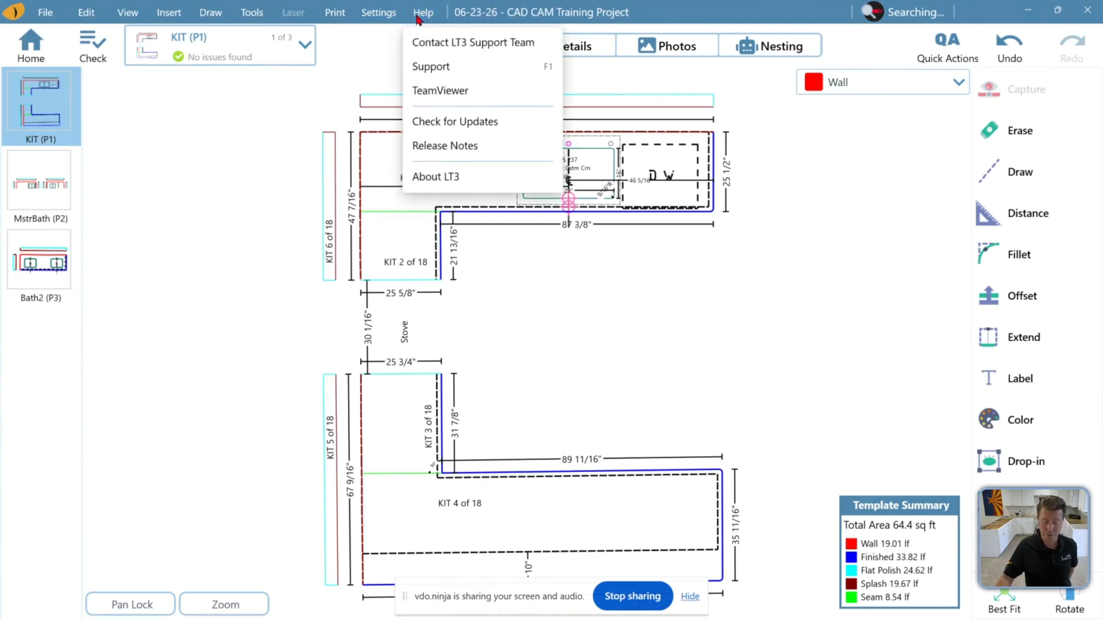
left_click(422, 69)
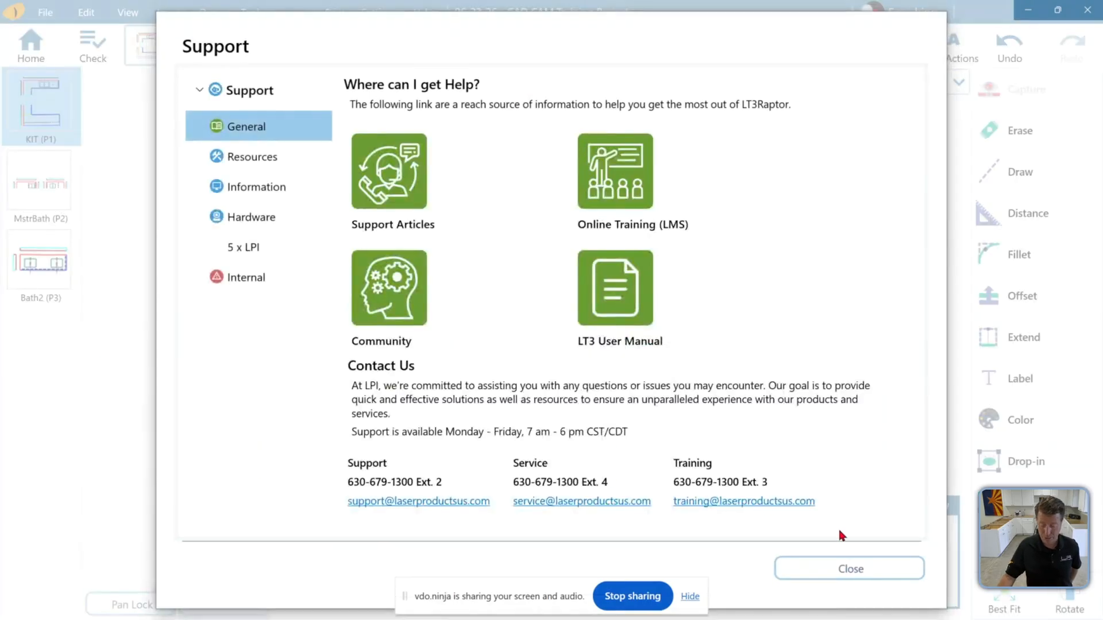
left_click(870, 570)
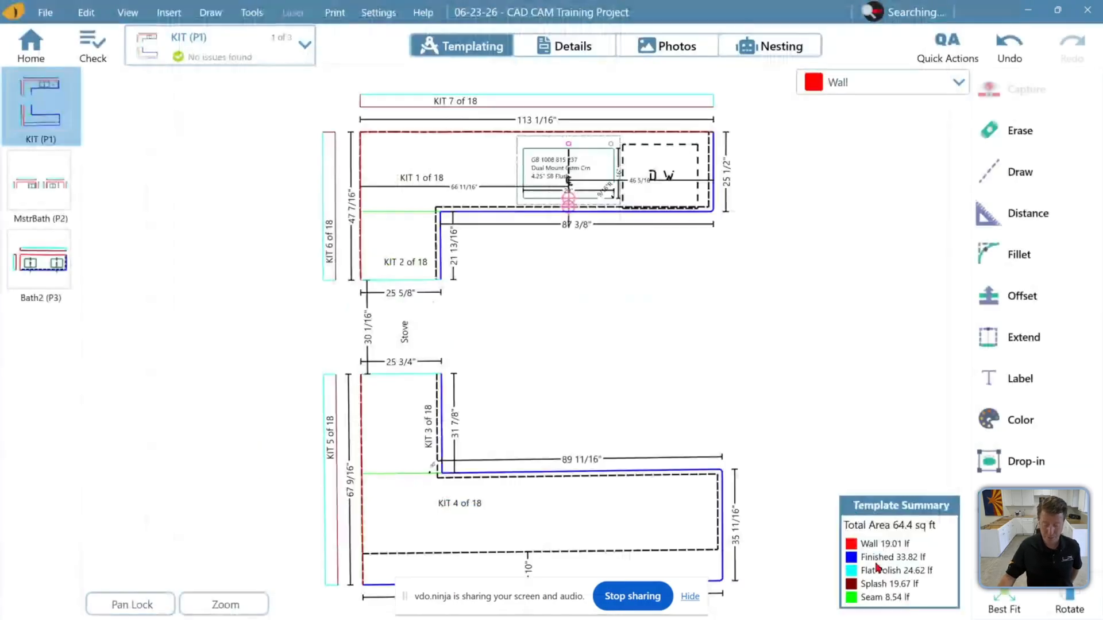
Open the Contact Support form, enter 'title' as the brief title, and open and close the file attachment window
left_click(425, 12)
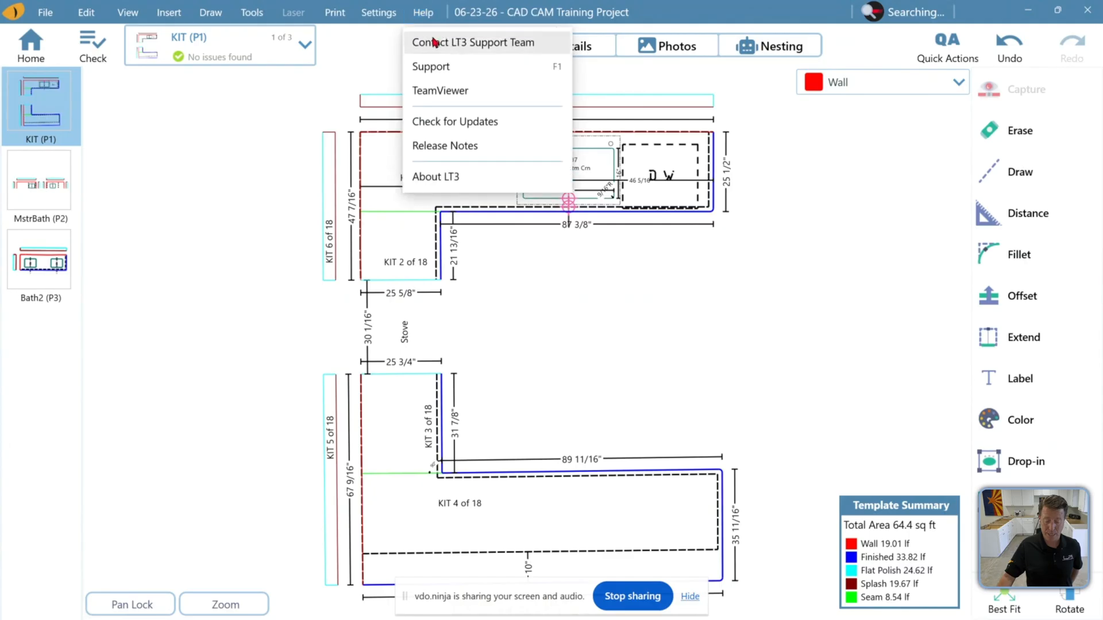
left_click(434, 42)
left_click(360, 159)
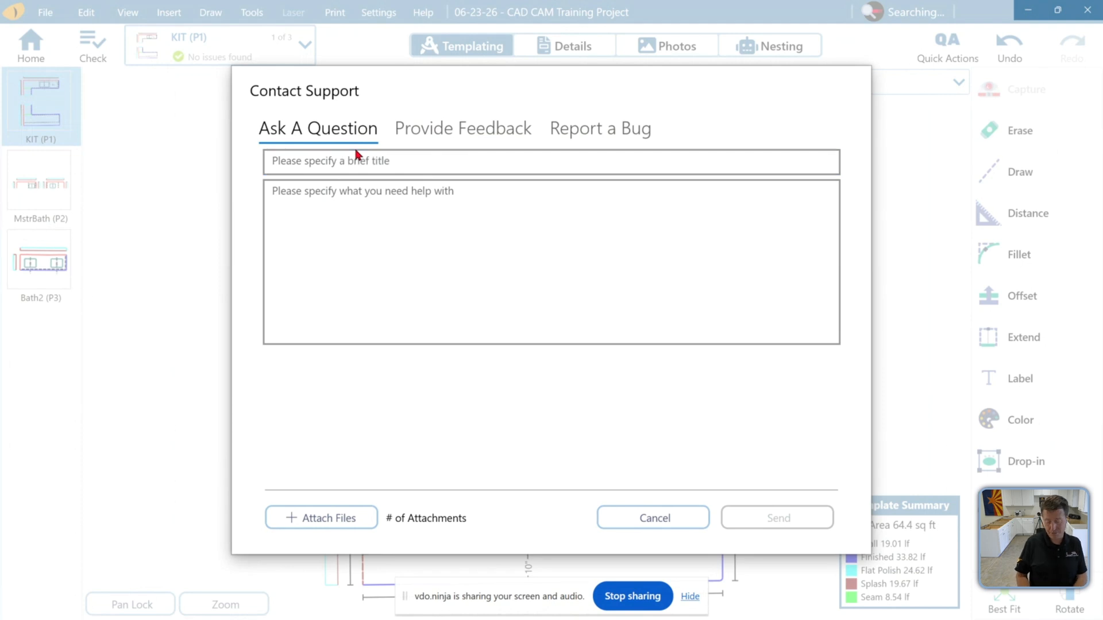
left_click(343, 159)
type("title")
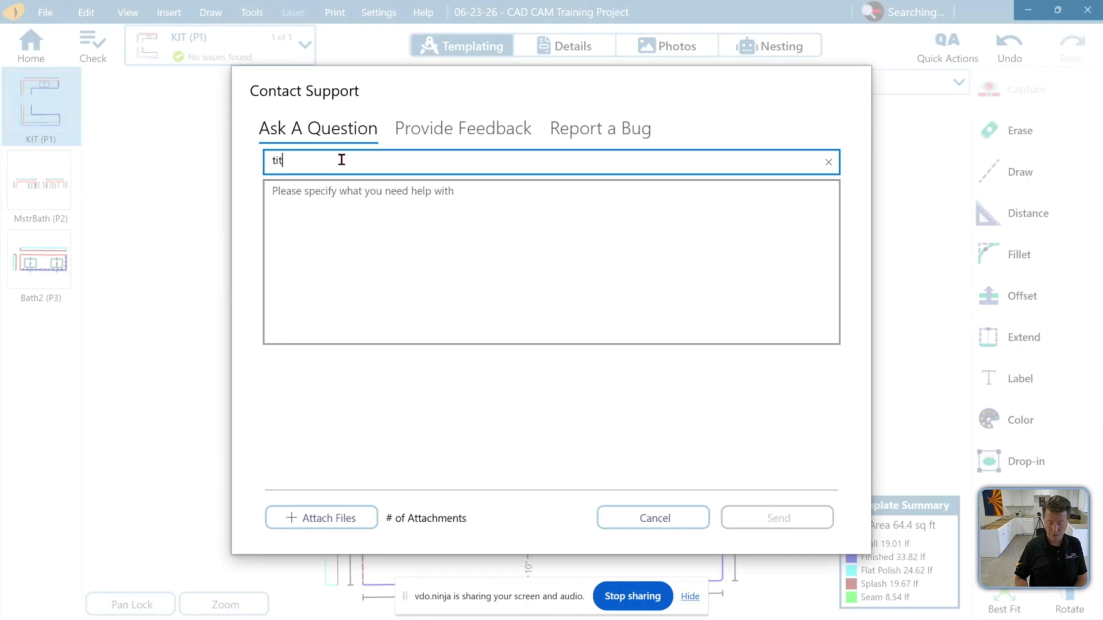
left_click(336, 212)
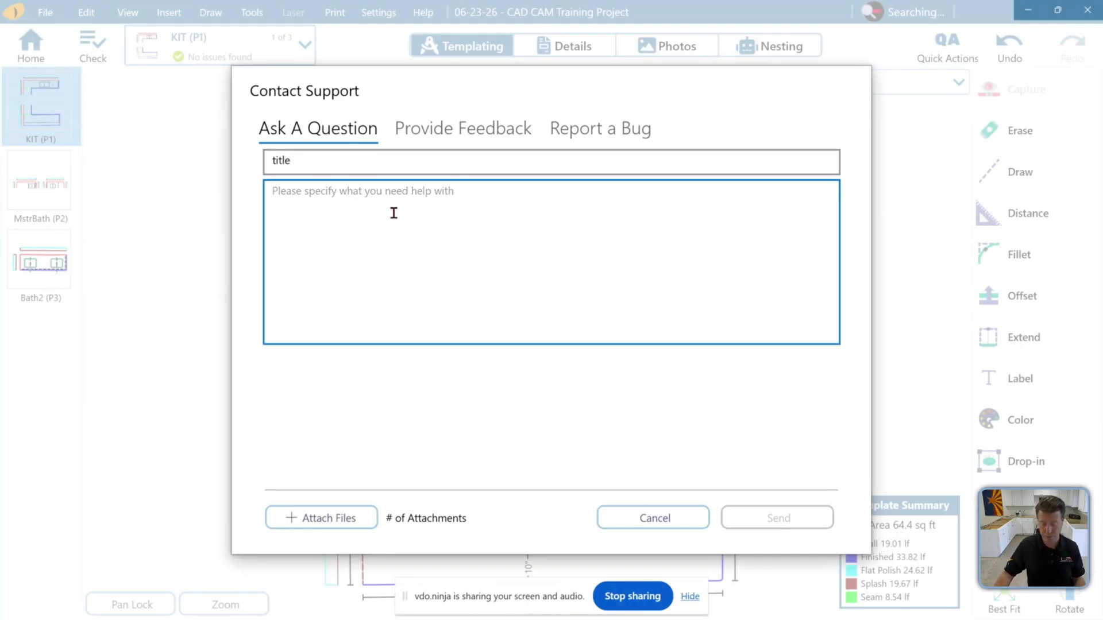
left_click(358, 519)
left_click(676, 404)
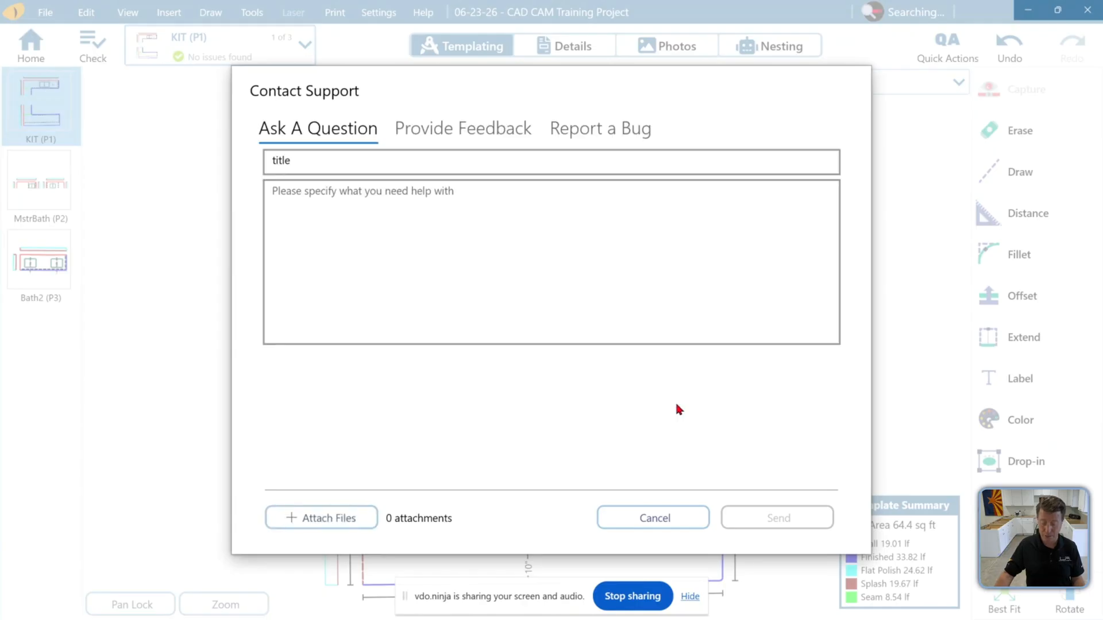
left_click(354, 224)
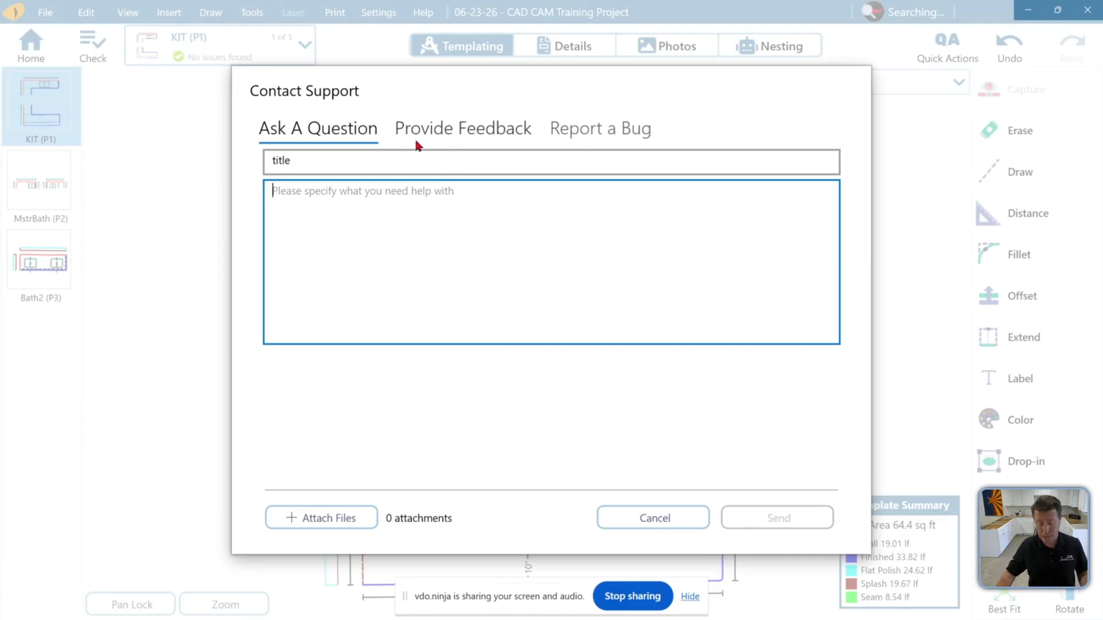
Browse the Provide Feedback and Report a Bug tabs, including their attachment window, then cancel the support request
left_click(440, 131)
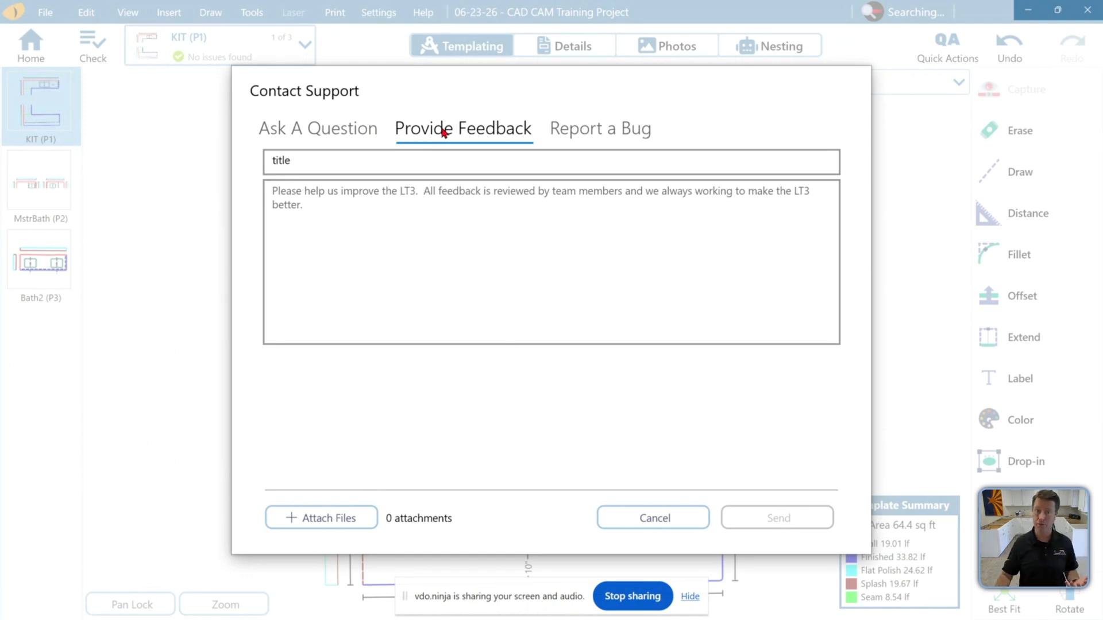
left_click(303, 517)
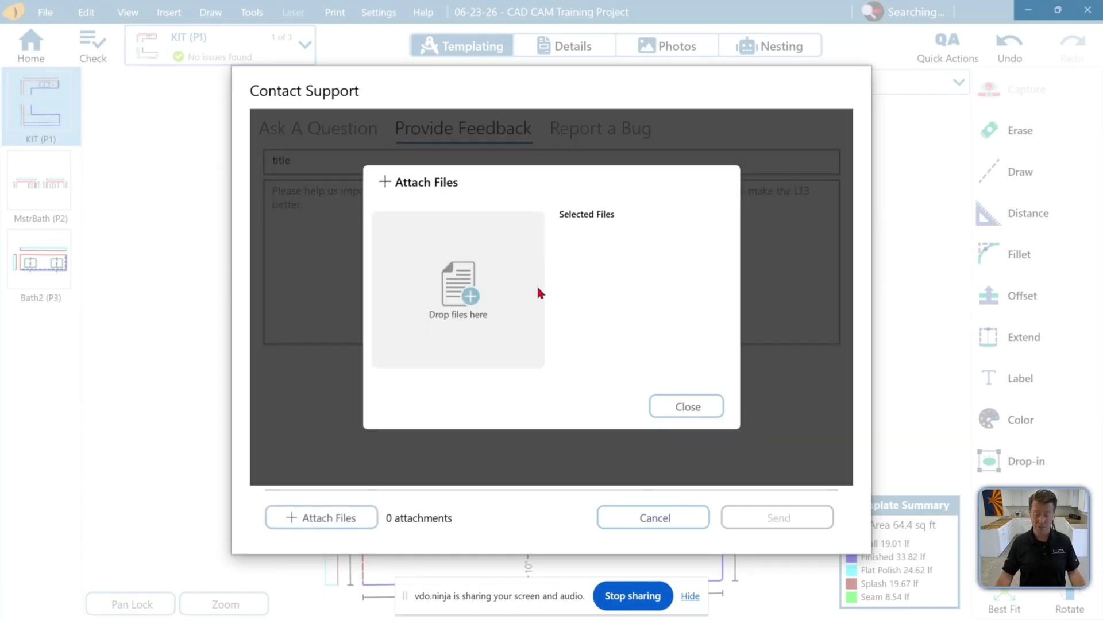
left_click(679, 403)
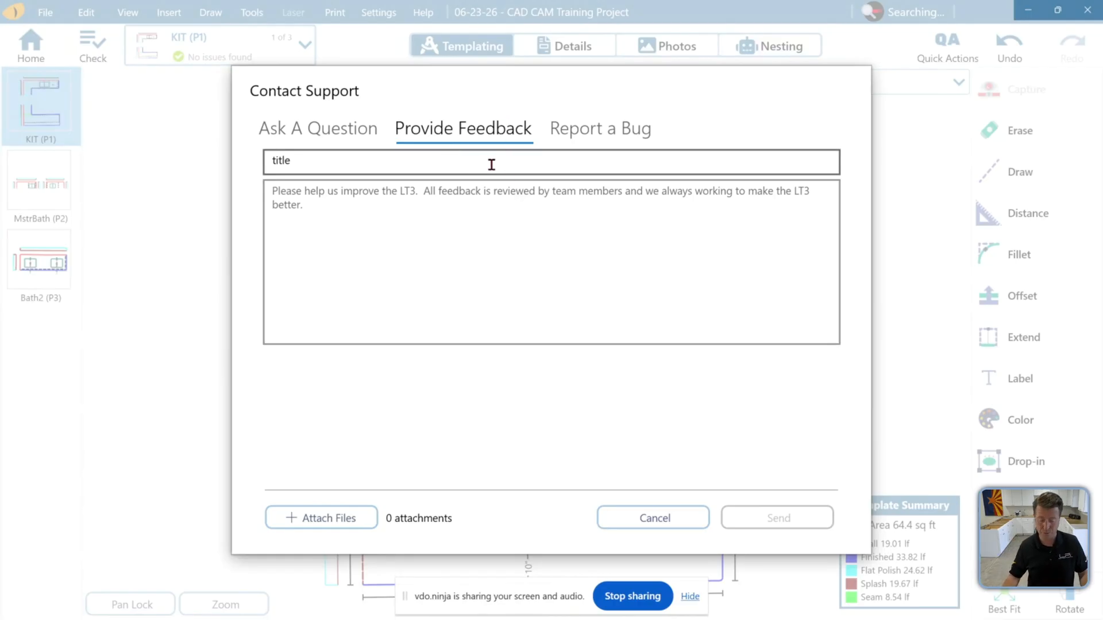
left_click(446, 224)
left_click(458, 160)
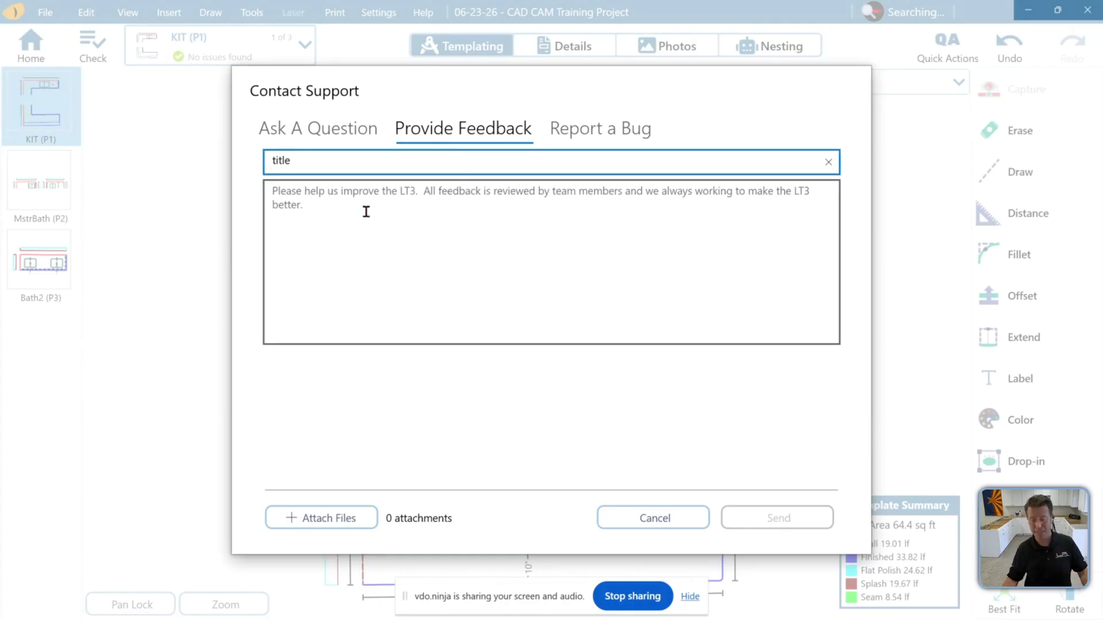
left_click(616, 132)
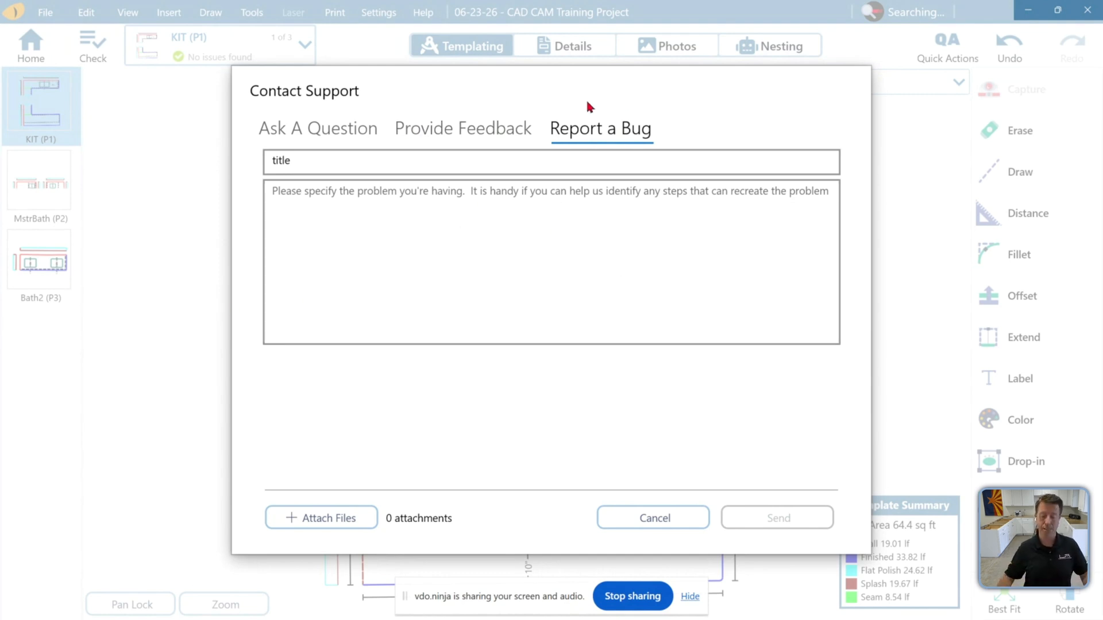
left_click(663, 516)
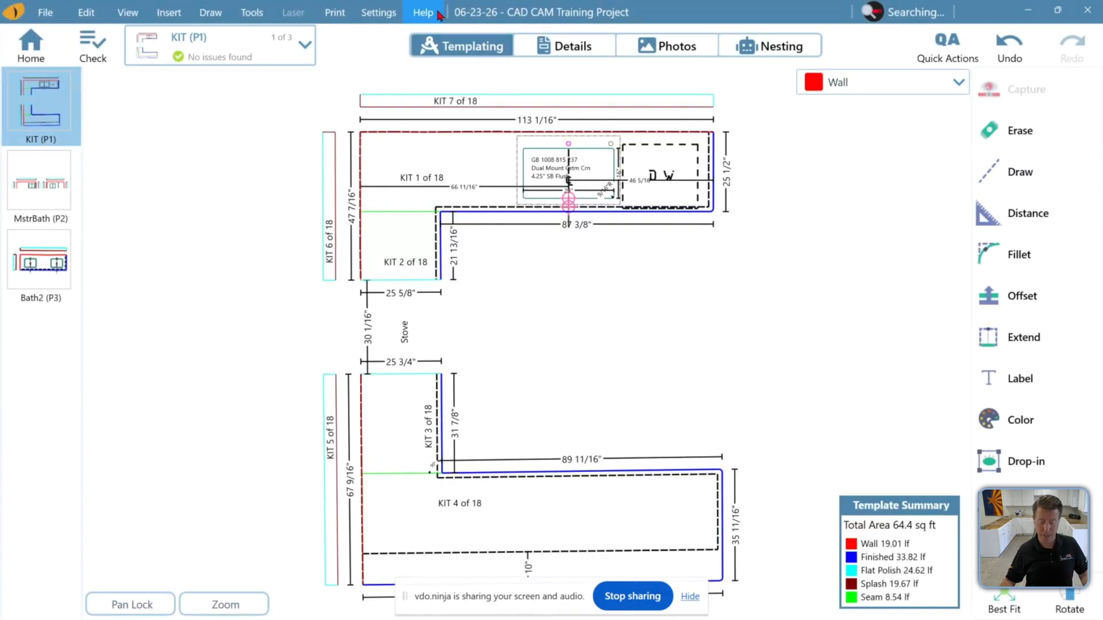
Reopen the Contact Support form, view its Ask A Question, Provide Feedback and Report a Bug tabs, and cancel
left_click(437, 13)
left_click(491, 45)
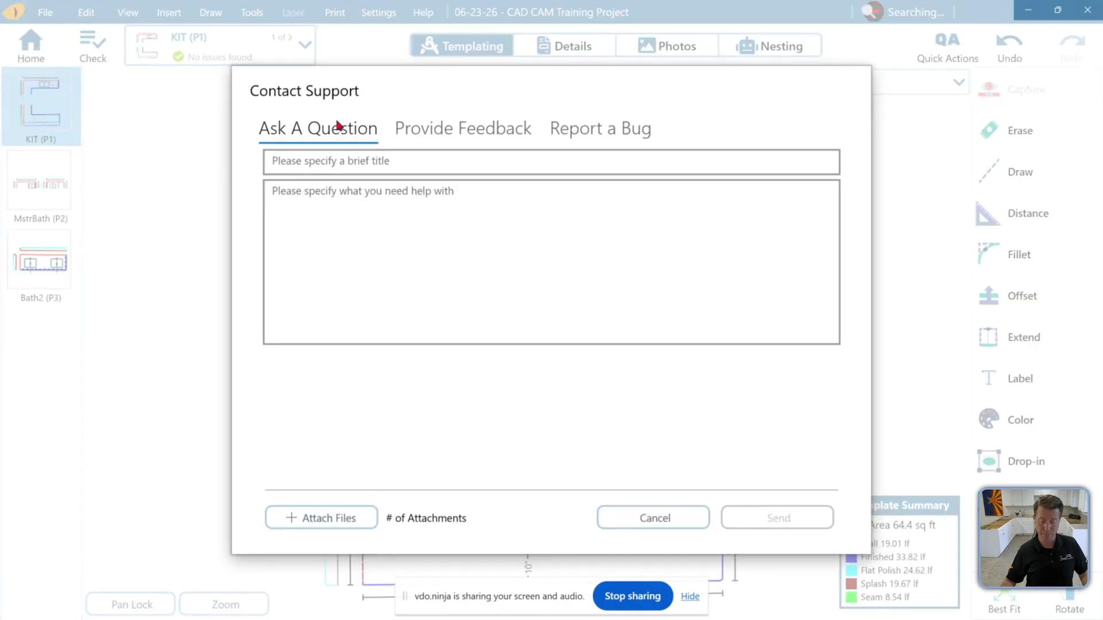
left_click(409, 132)
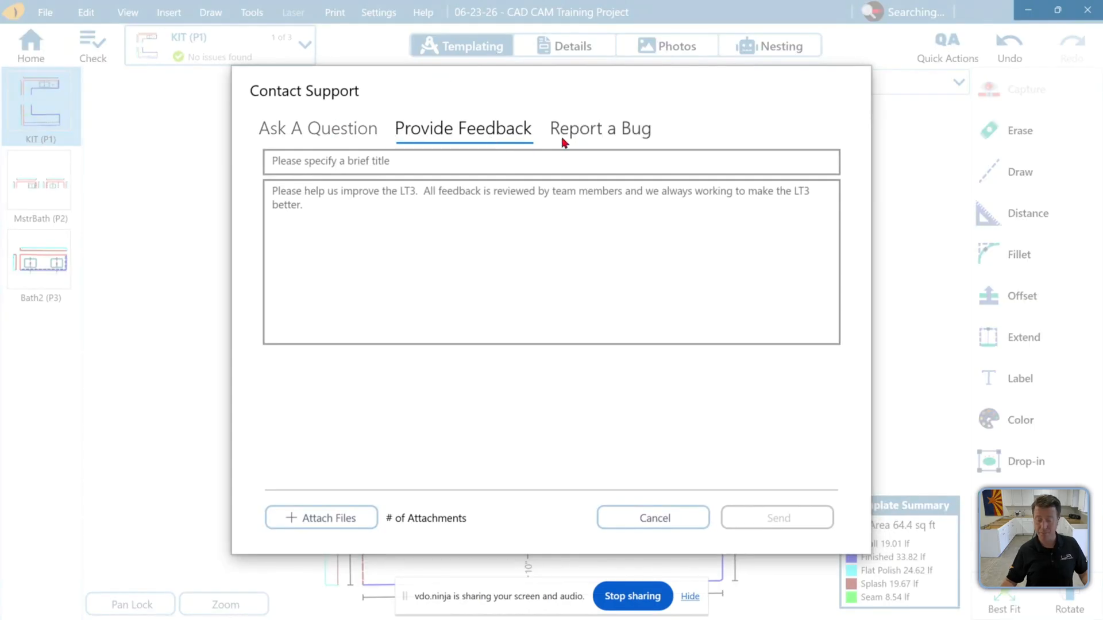
left_click(582, 140)
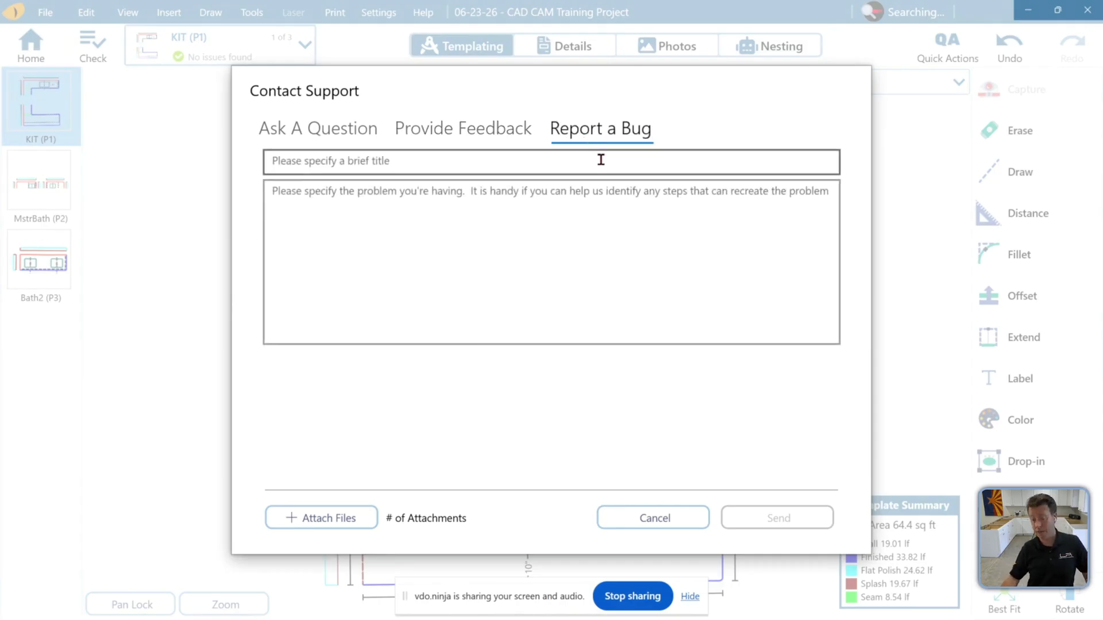
left_click(655, 519)
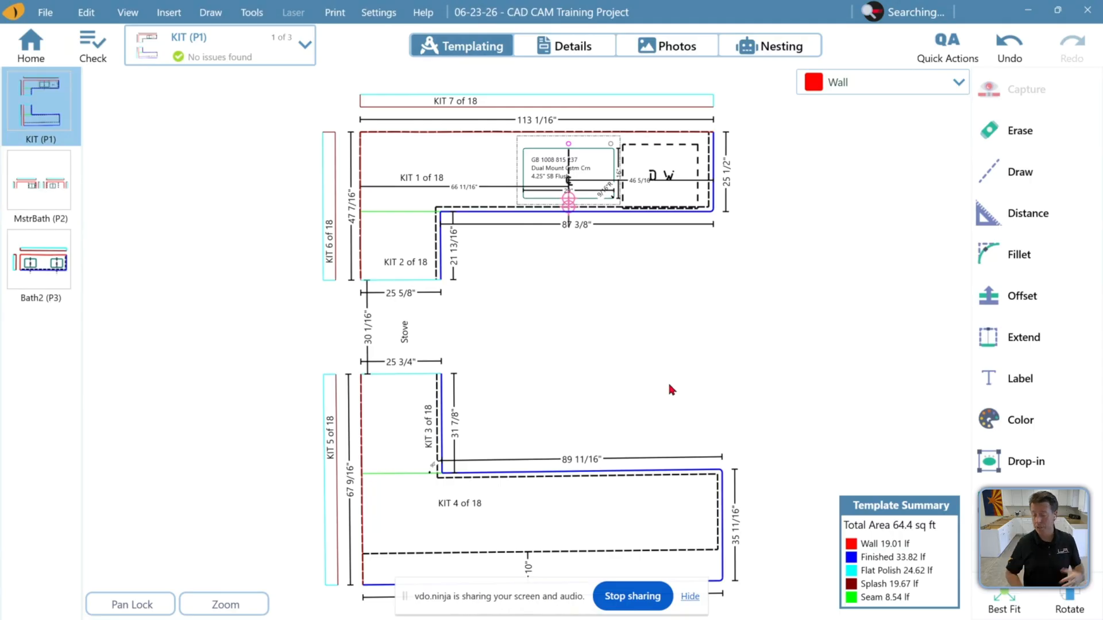
Set the job status to Need Template Revision in Job Properties and save
left_click(45, 13)
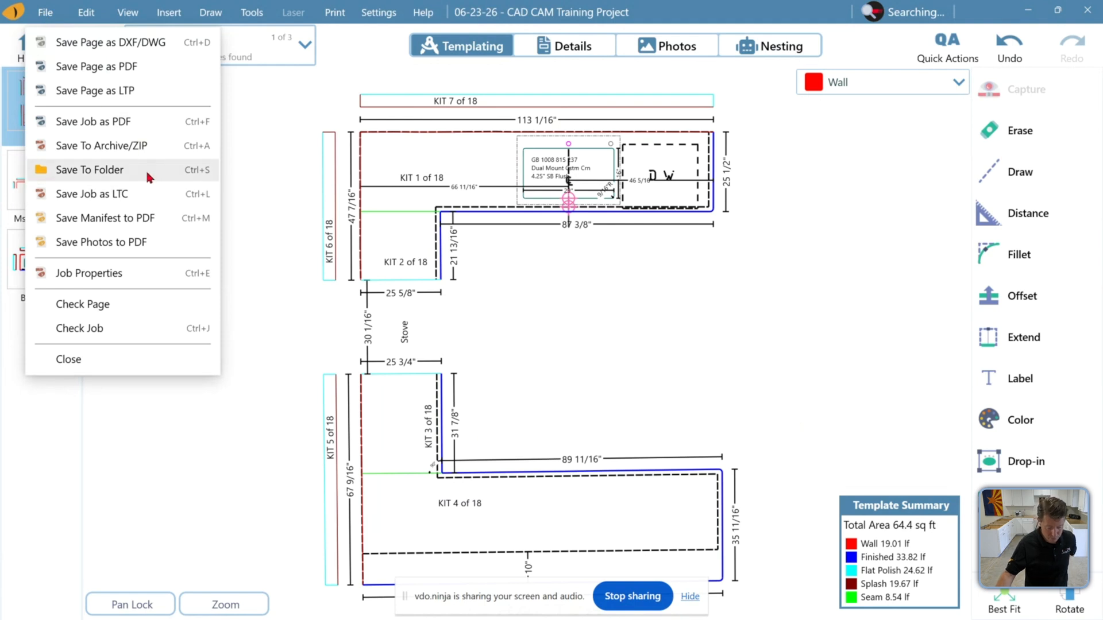
left_click(143, 276)
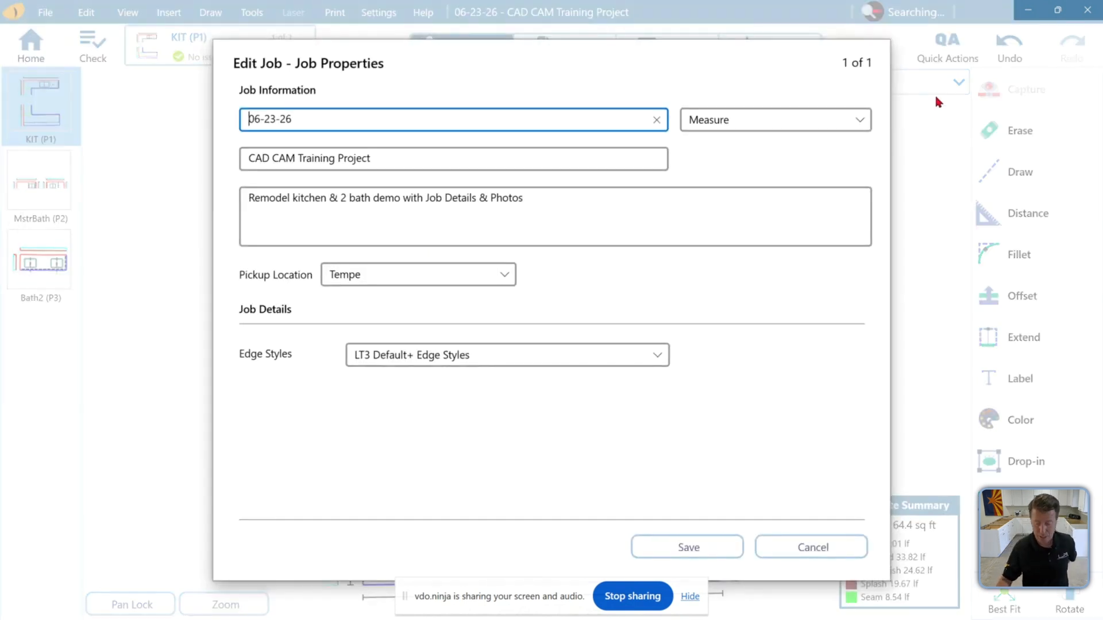
left_click(842, 117)
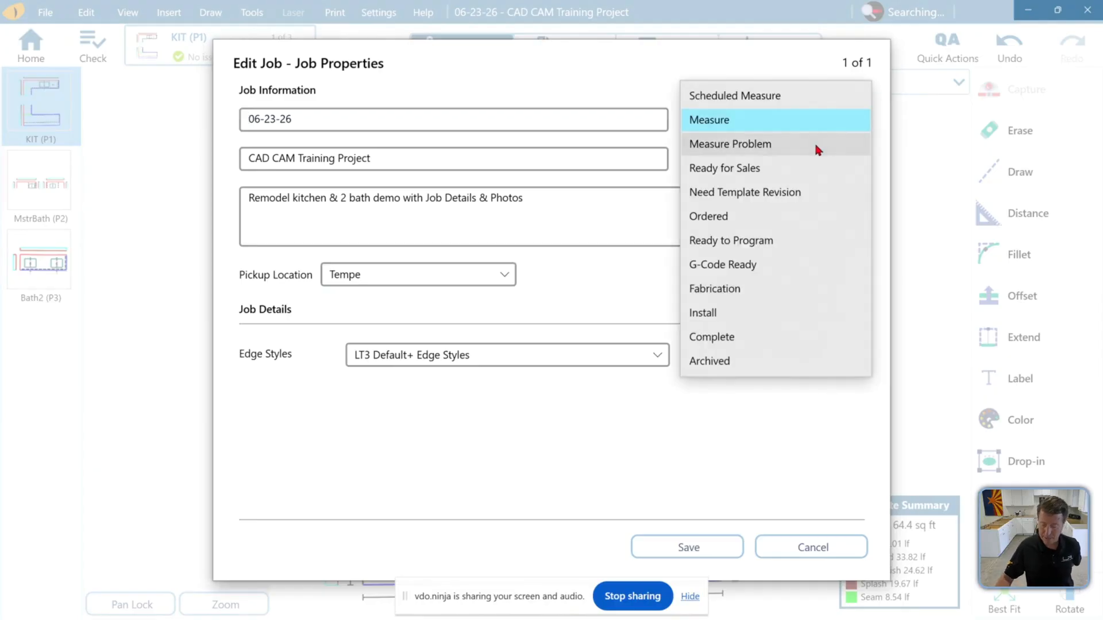
left_click(798, 167)
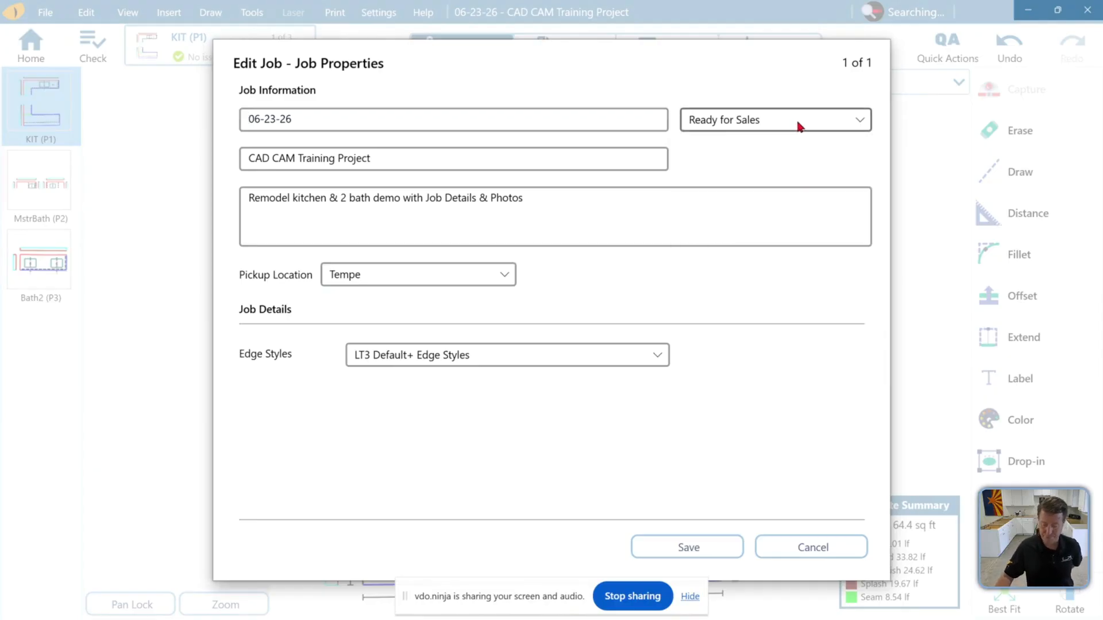
left_click(799, 126)
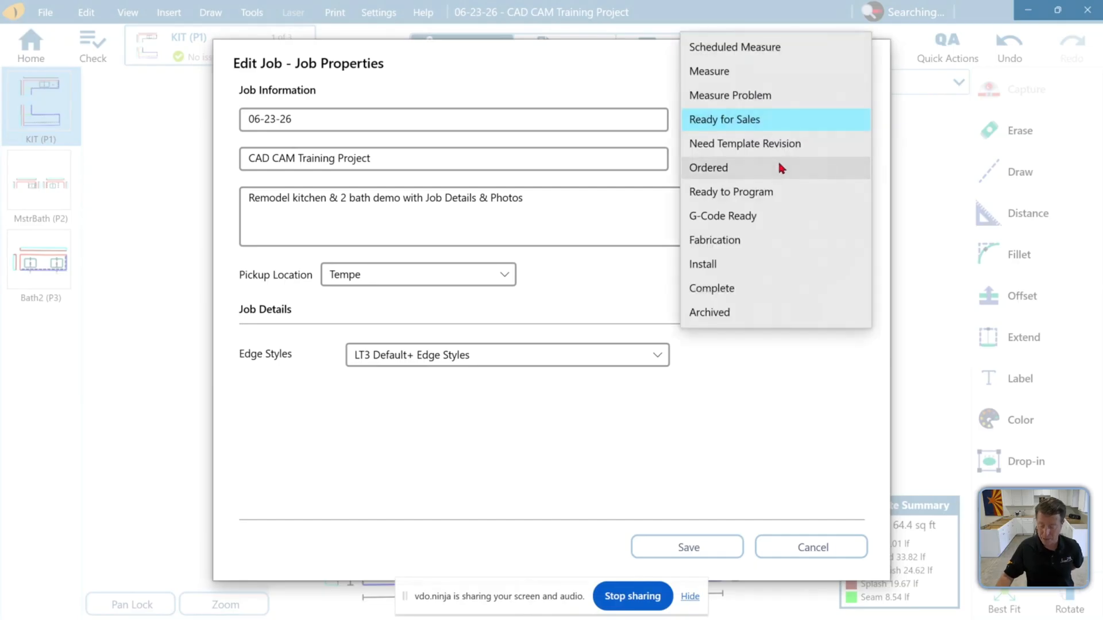
left_click(787, 146)
left_click(712, 546)
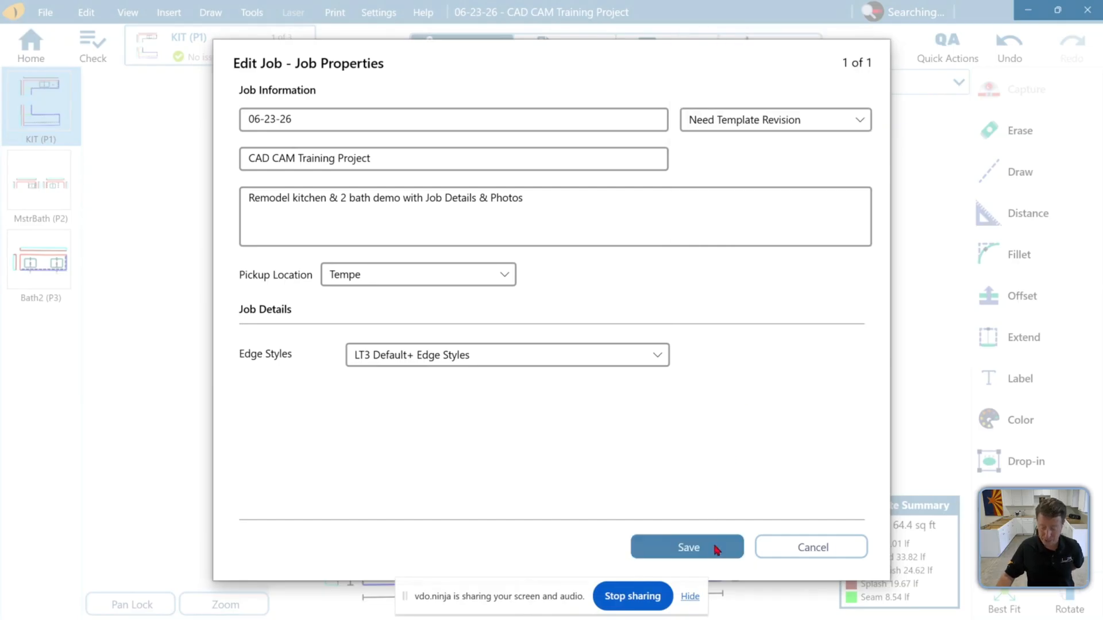
Return to the Home jobs list and sync the jobs with the cloud
left_click(44, 50)
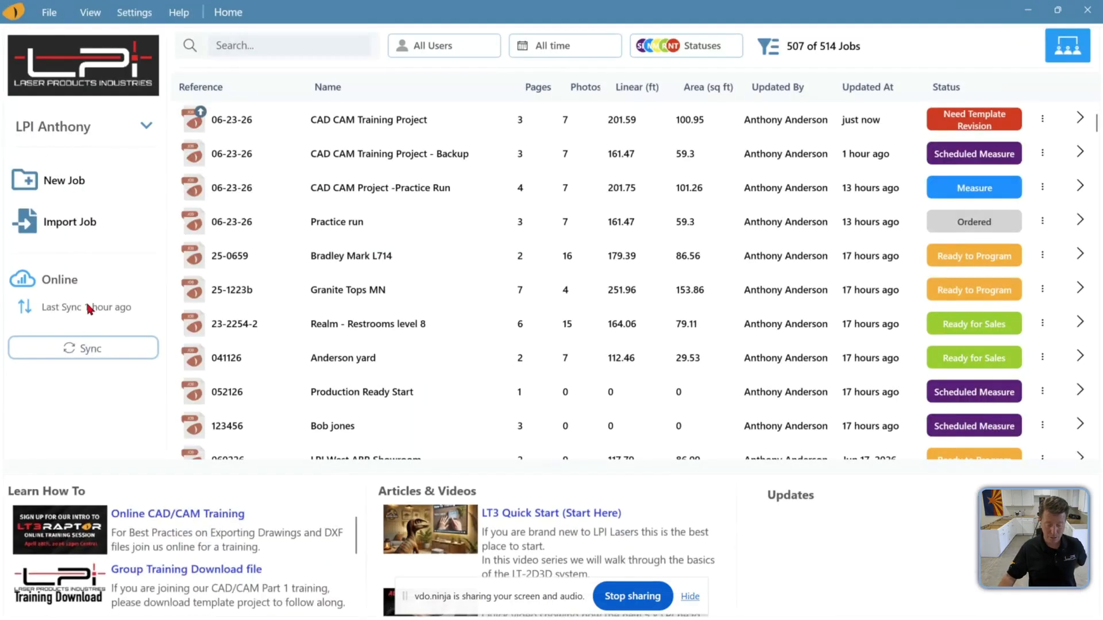
left_click(126, 355)
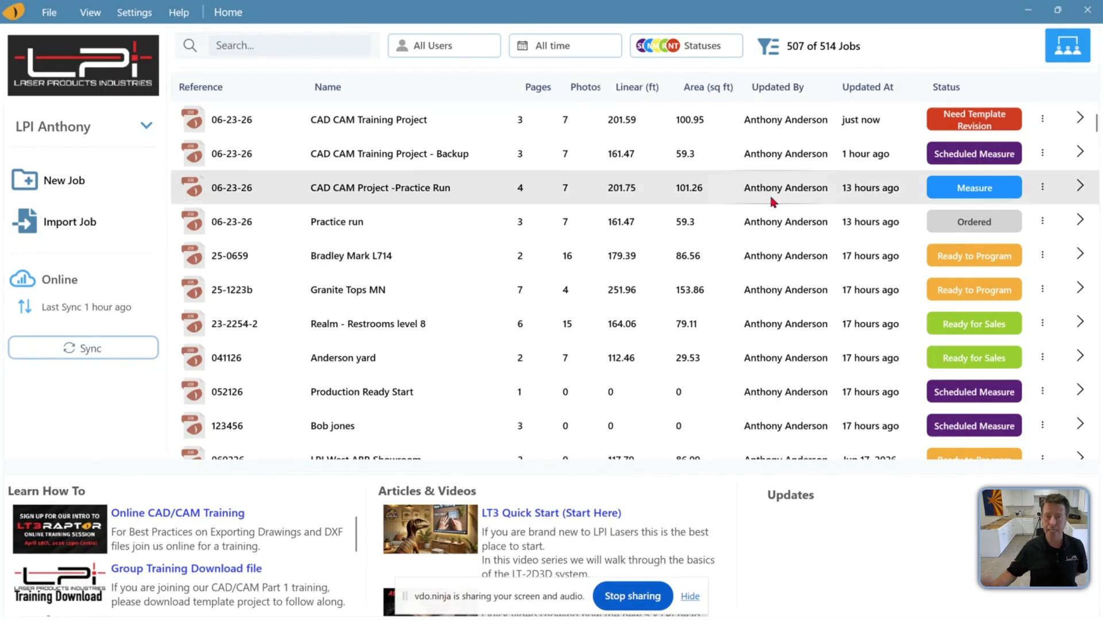
Edit the CAD CAM Training Project job from the list, set its status to Ready to Program, and save
left_click(1042, 118)
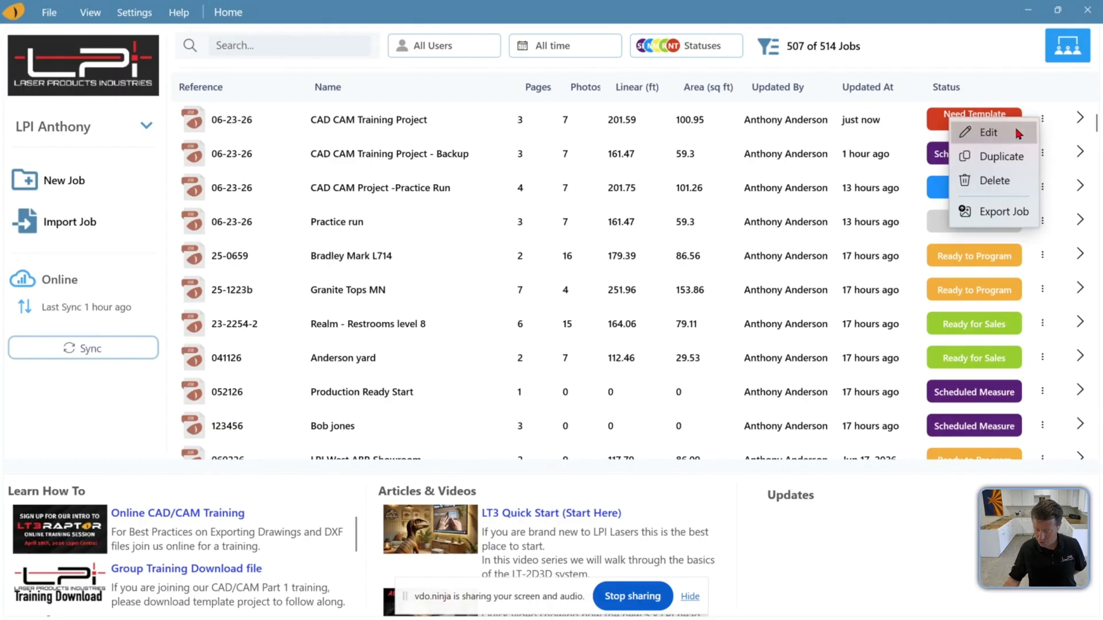
left_click(1016, 131)
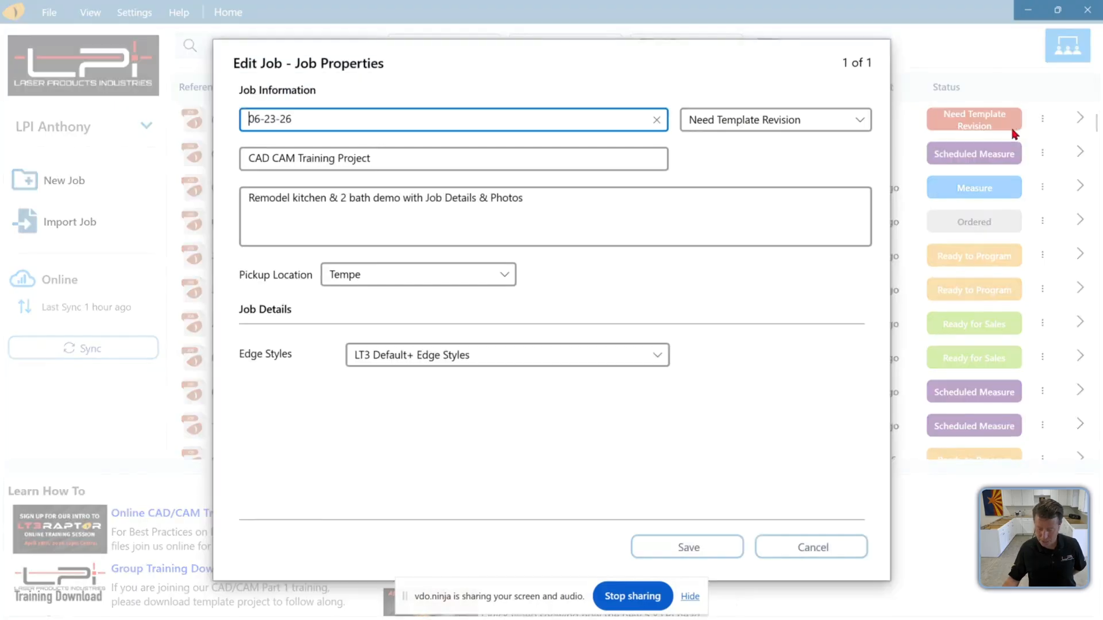
left_click(705, 125)
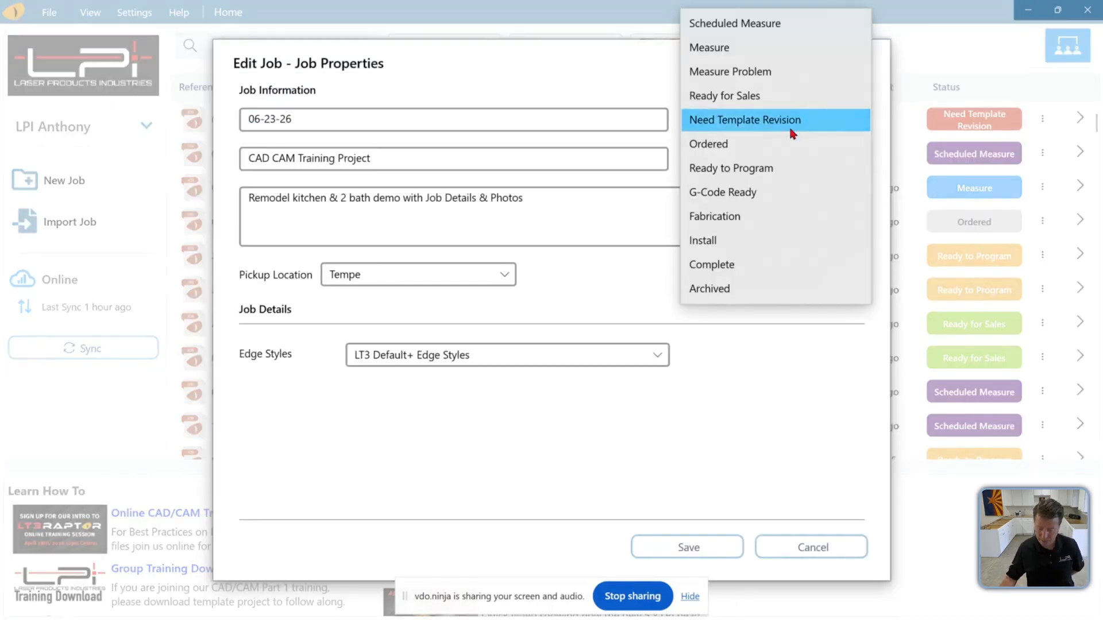
left_click(776, 165)
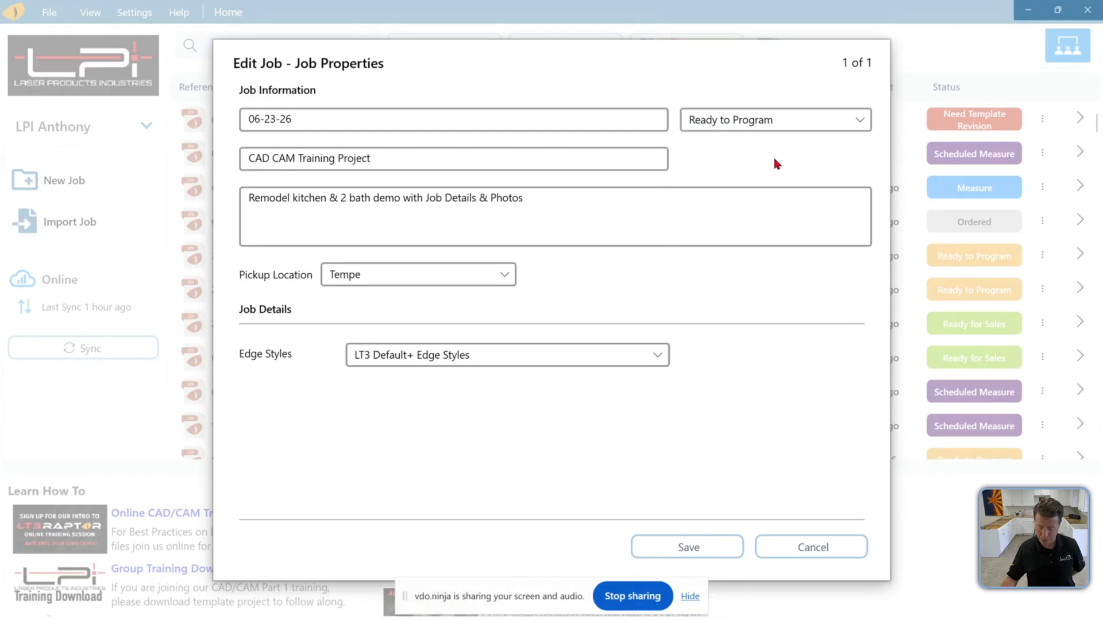
left_click(703, 544)
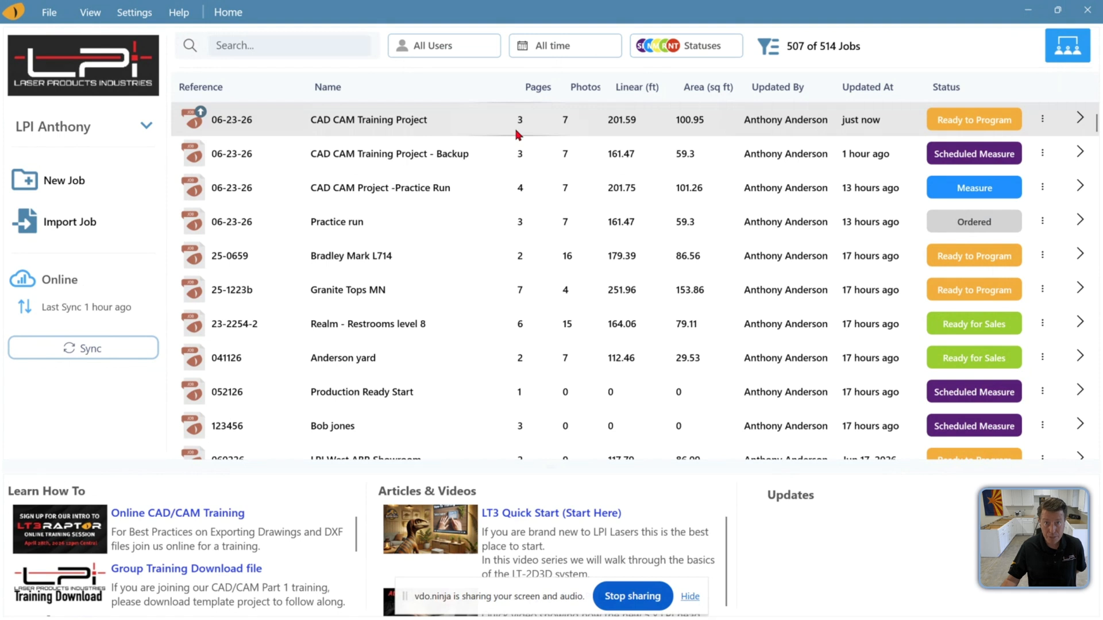
Open the CAD CAM Training Project job and view its drawing pages
left_click(483, 129)
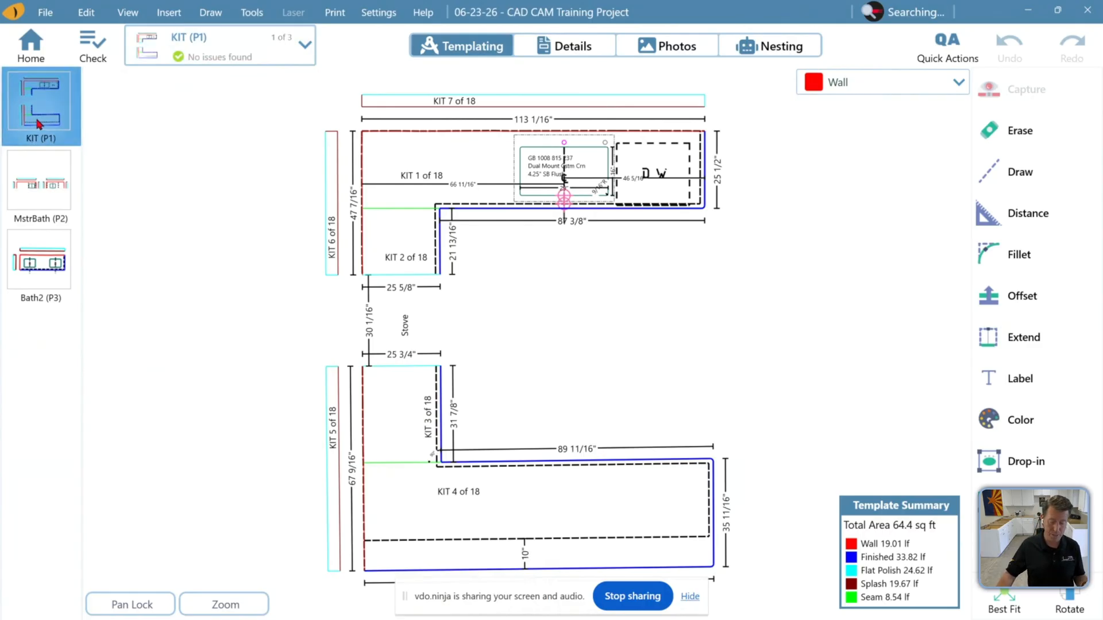
left_click(54, 251)
left_click(49, 118)
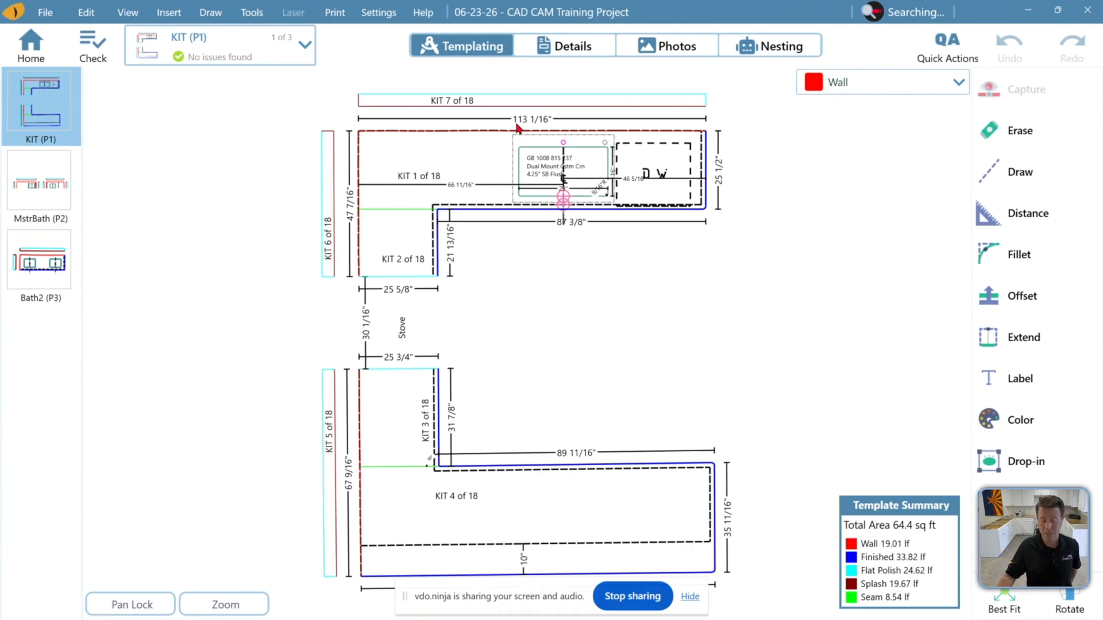
Start adding a CNC Saw Page with all three drawing pages selected
left_click(272, 60)
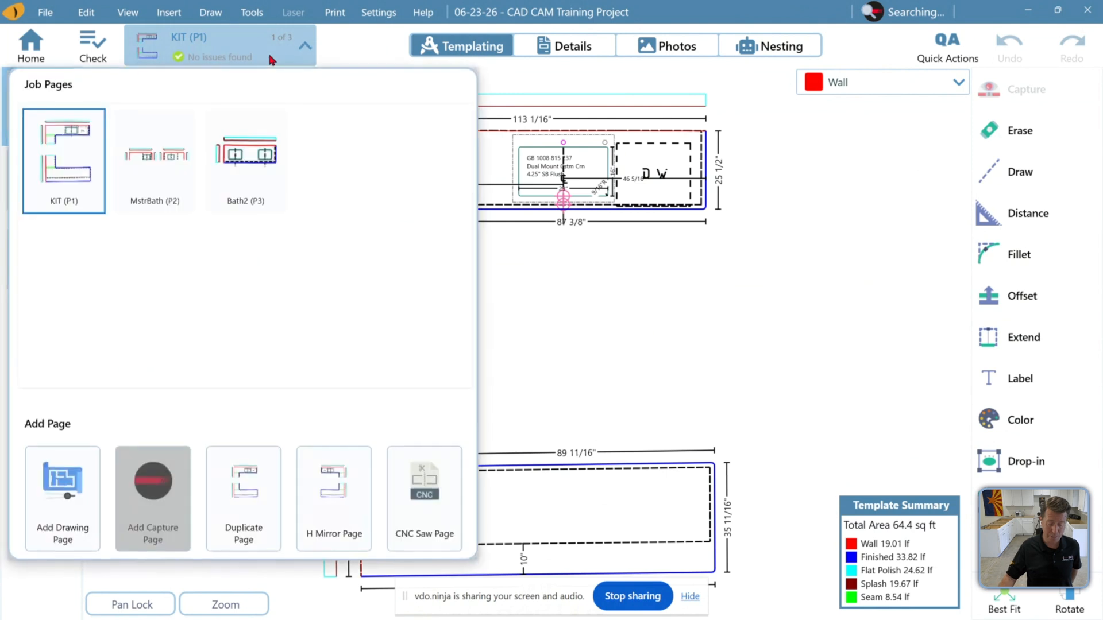
left_click(286, 47)
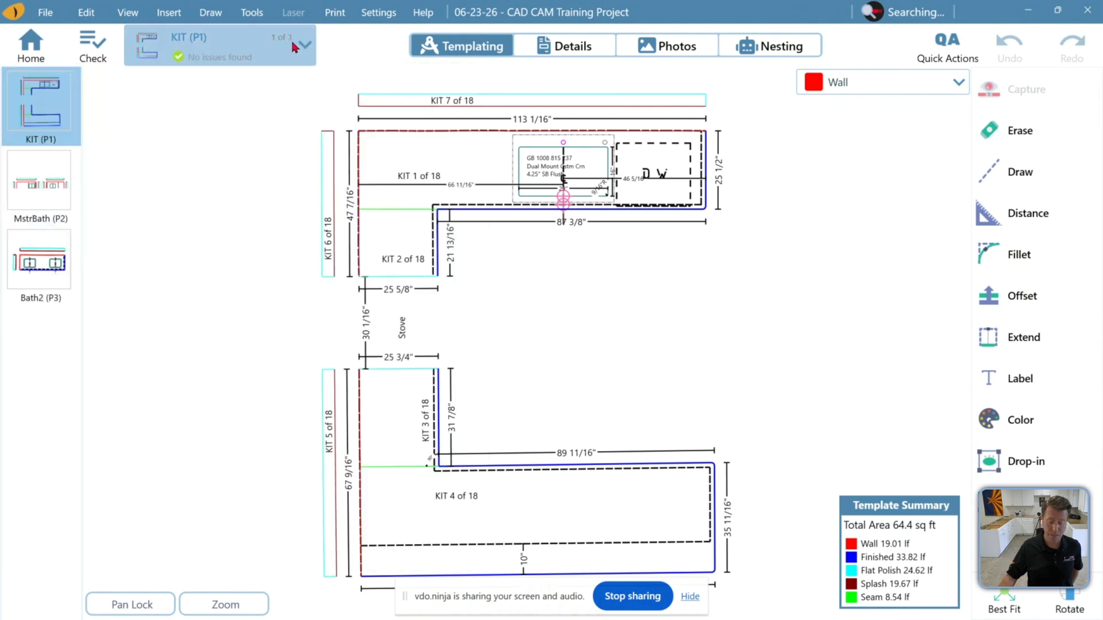
left_click(284, 49)
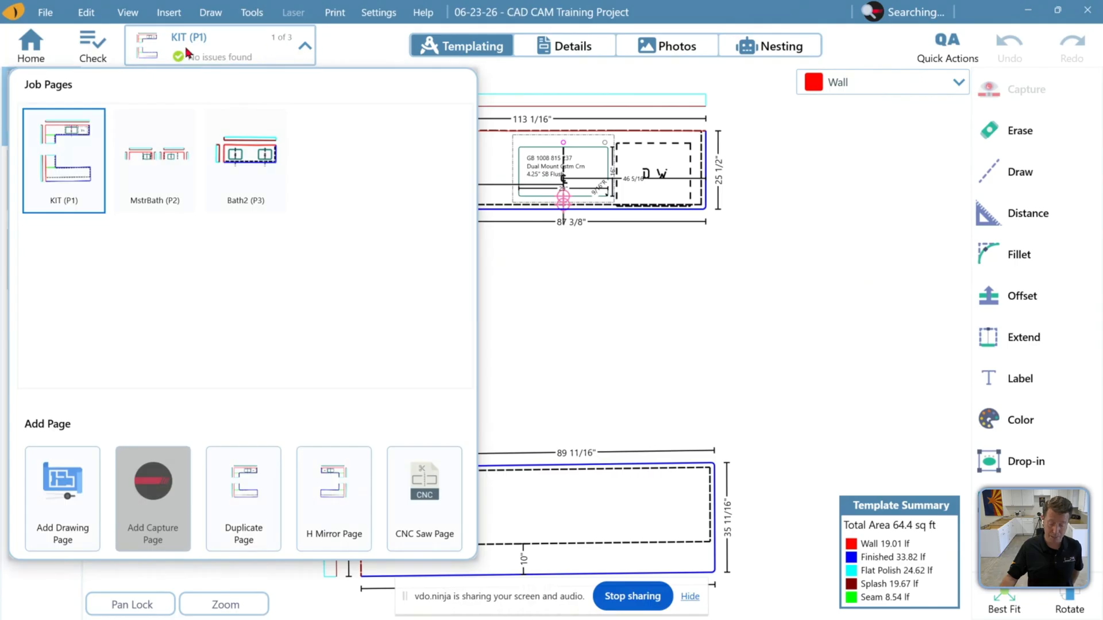
left_click(425, 508)
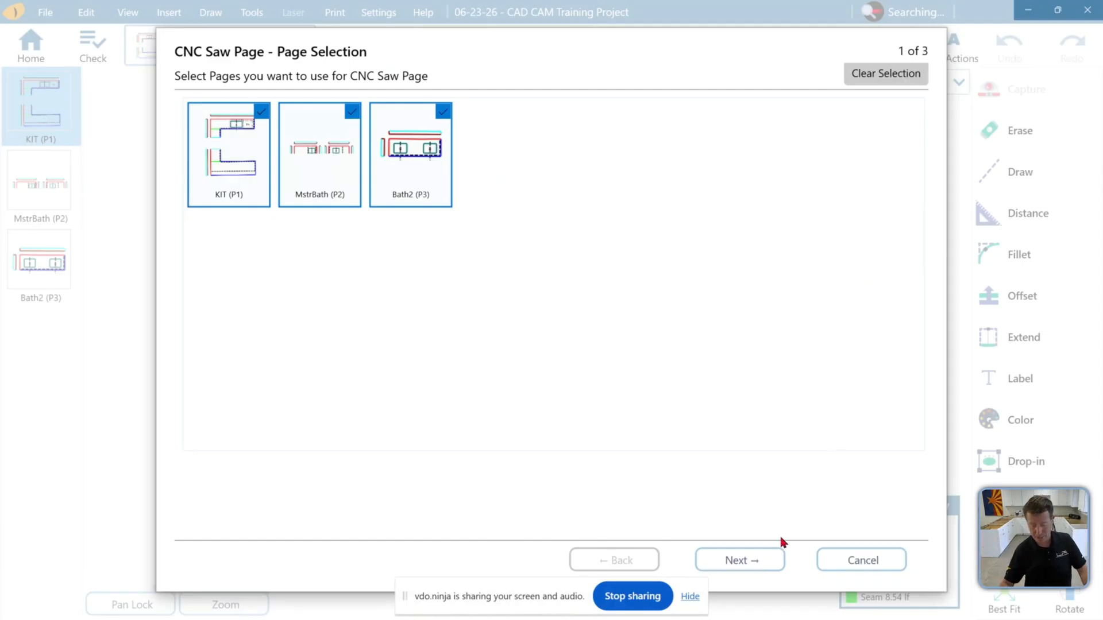
left_click(761, 564)
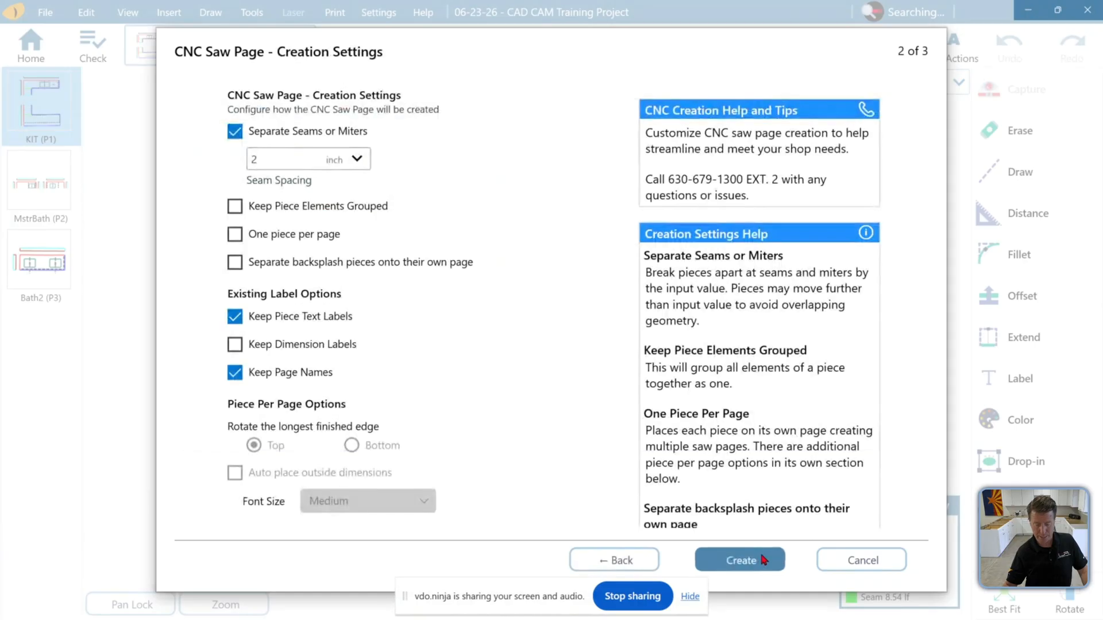
Keep separate seams at 2 inch spacing, turn off Delete existing CNC pages, and create the CNC saw page
left_click(235, 132)
left_click(235, 132)
left_click(290, 166)
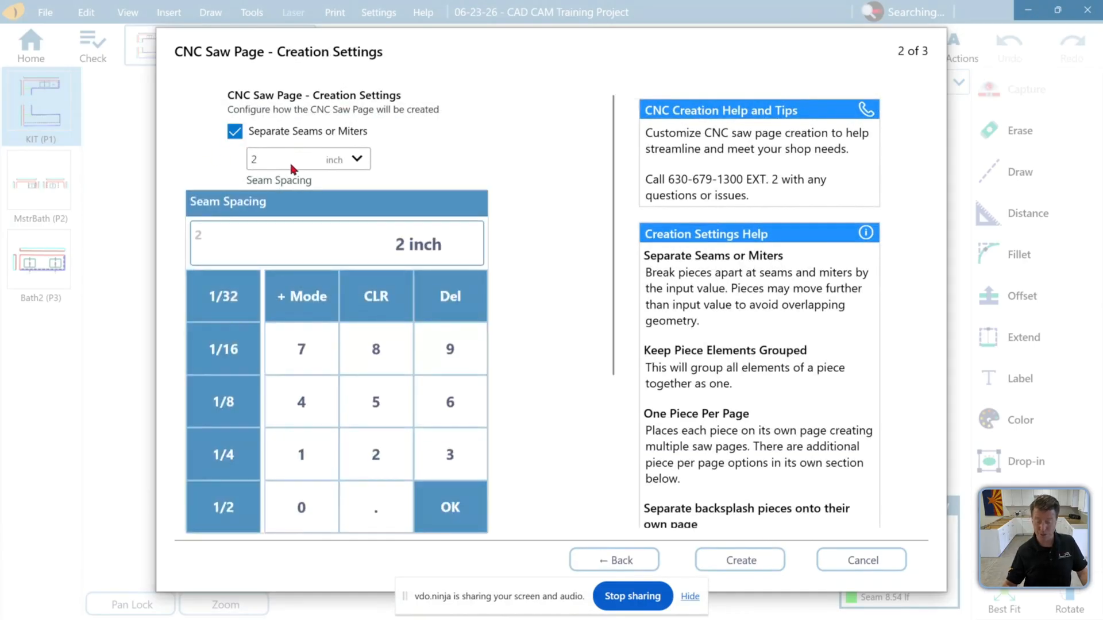
left_click(456, 147)
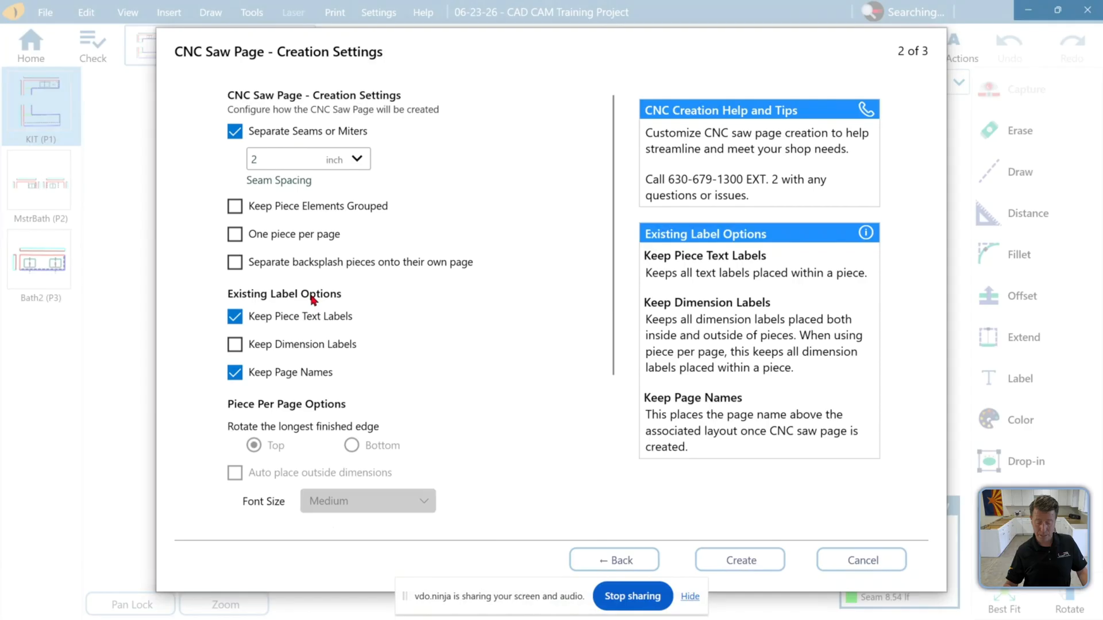
scroll(358, 295, "down", 4)
scroll(474, 302, "down", 2)
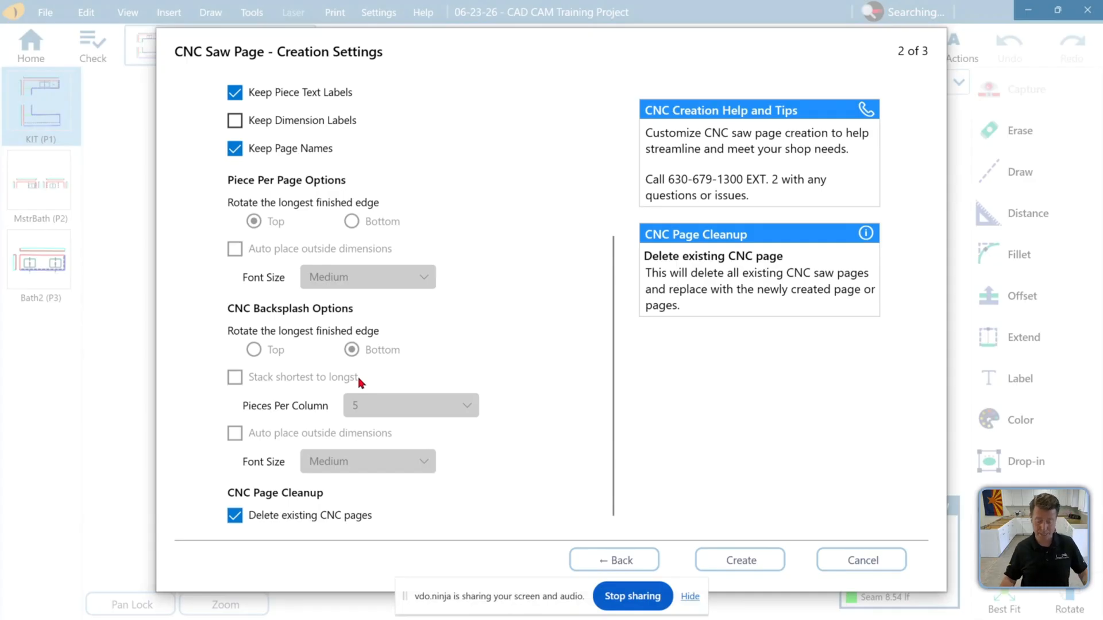
left_click(237, 516)
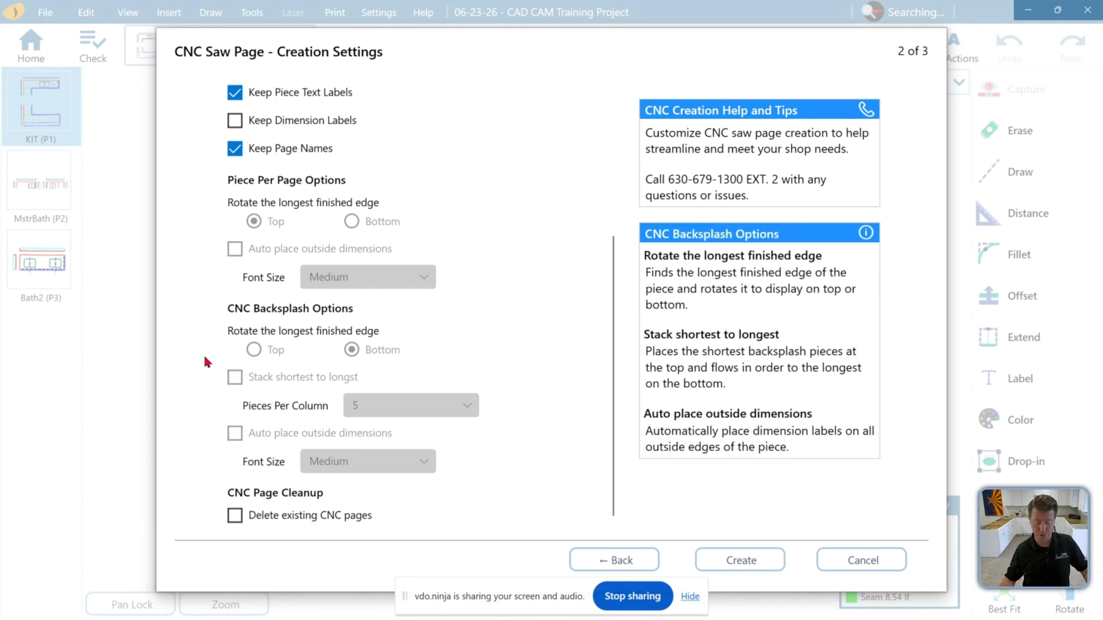
scroll(301, 255, "up", 2)
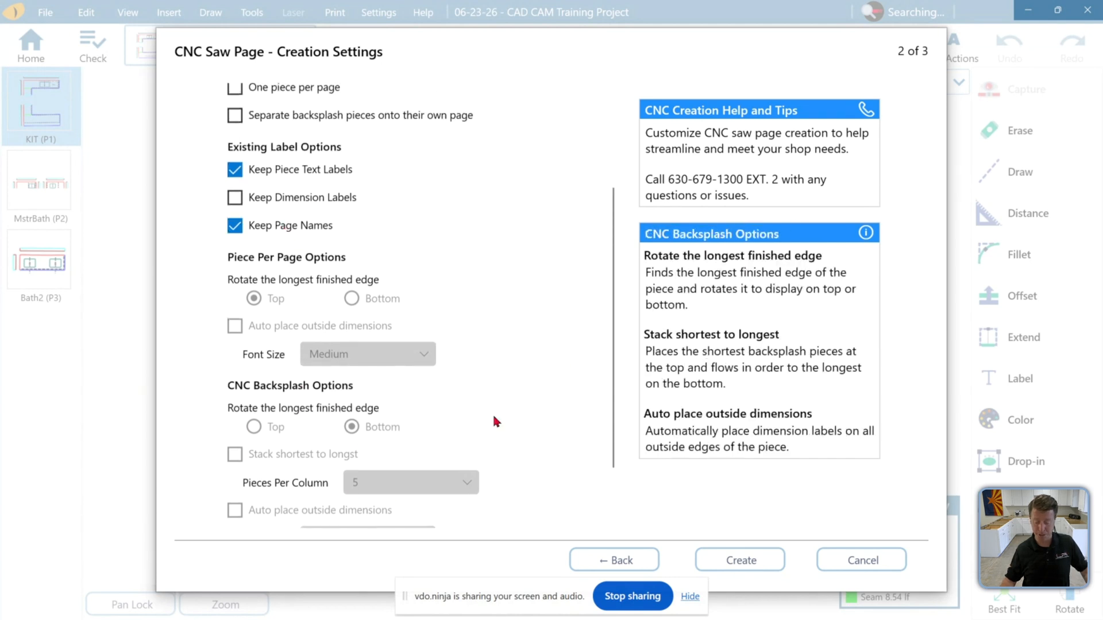
scroll(294, 306, "up", 3)
scroll(295, 306, "up", 1)
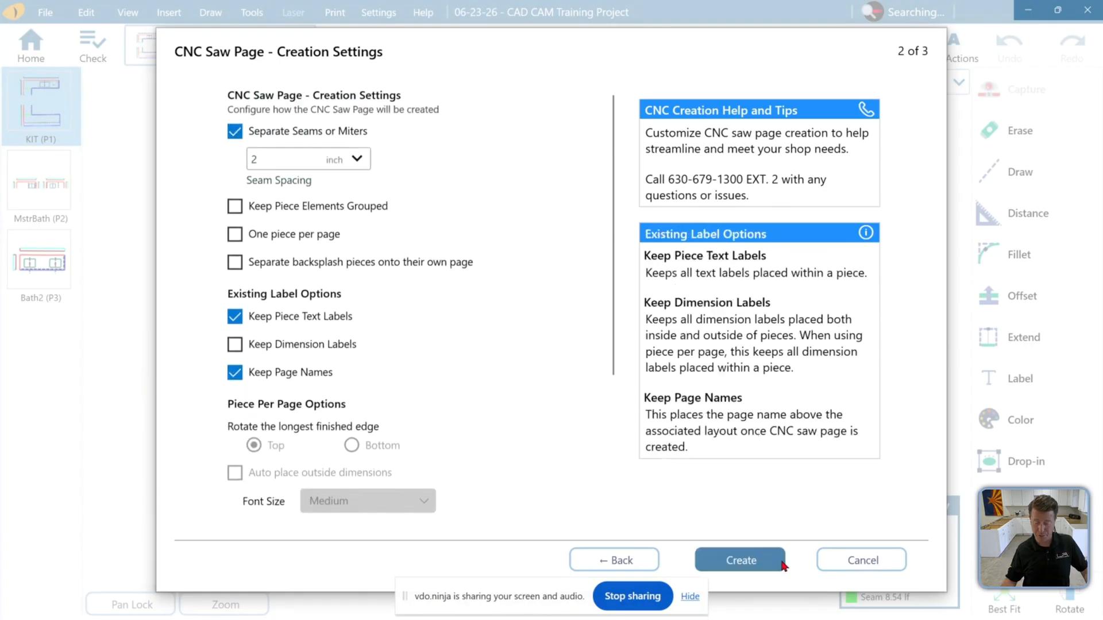
left_click(746, 562)
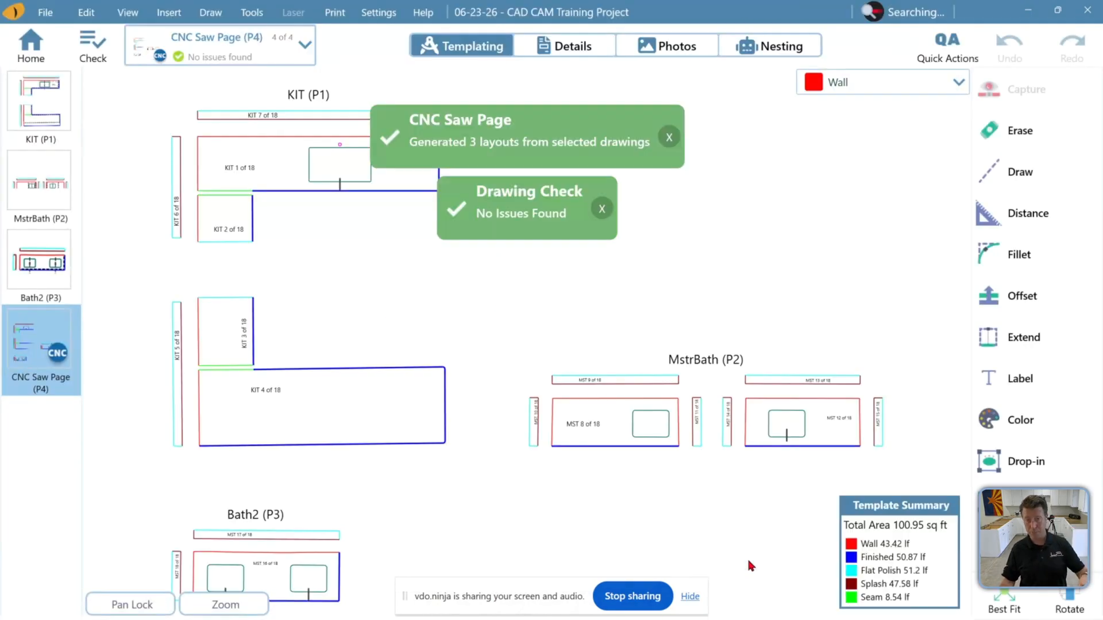
Dismiss the notification and show counter edge labels on the CNC saw page
left_click(602, 208)
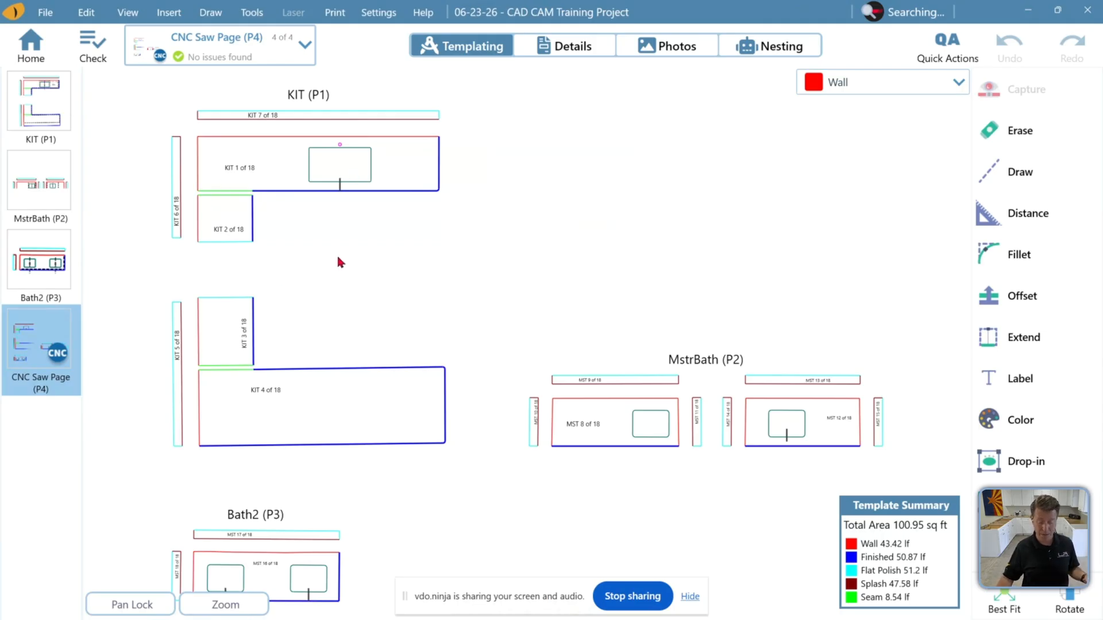
scroll(338, 251, "down", 1)
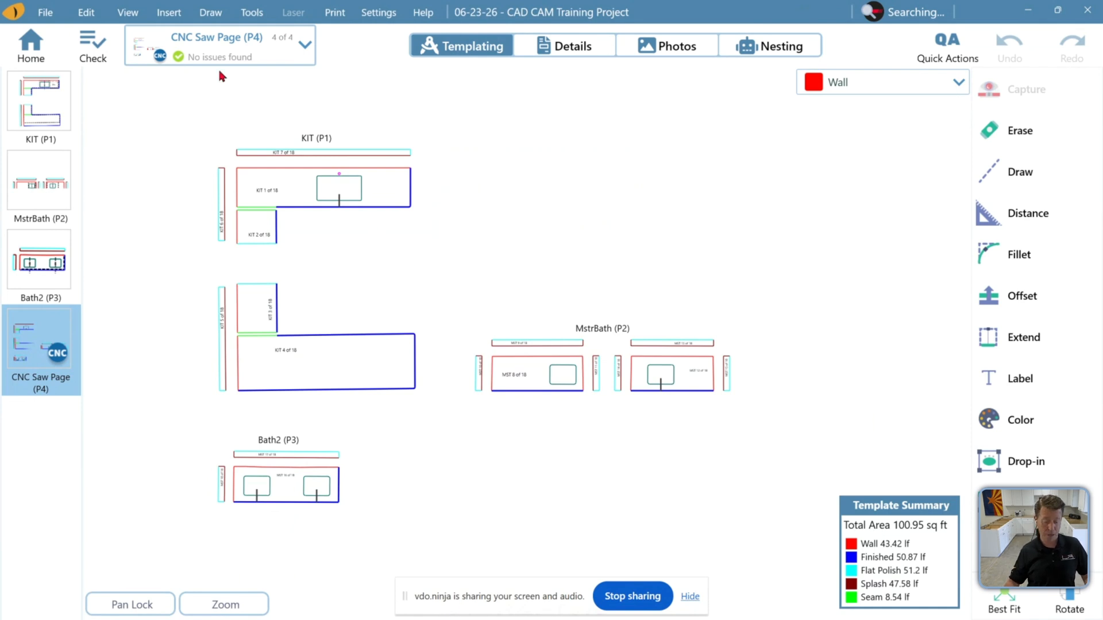
left_click(119, 16)
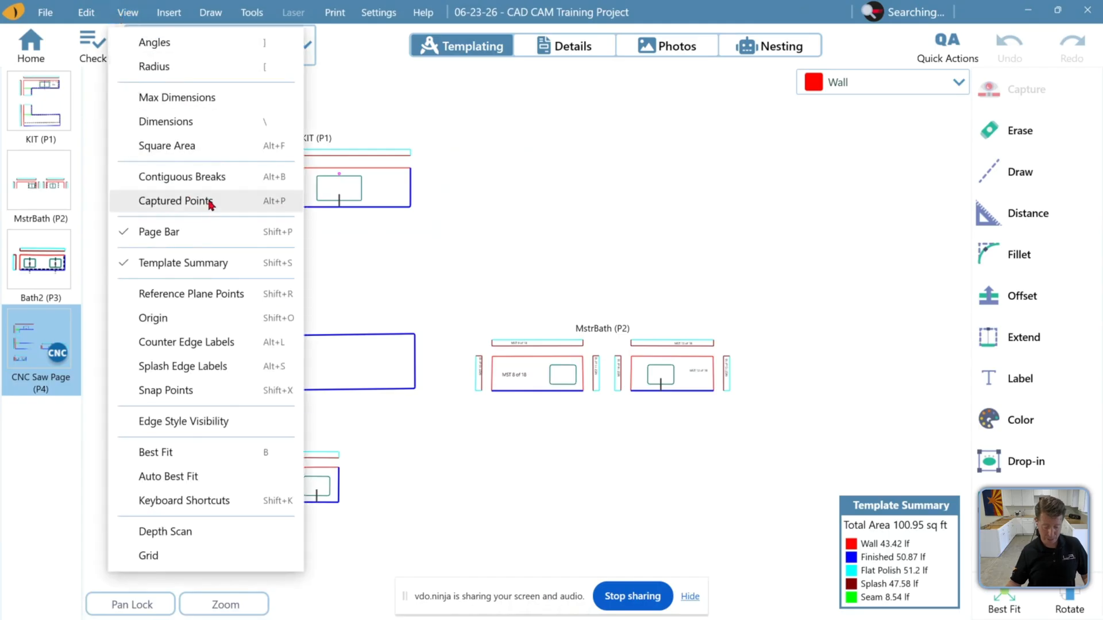
left_click(278, 340)
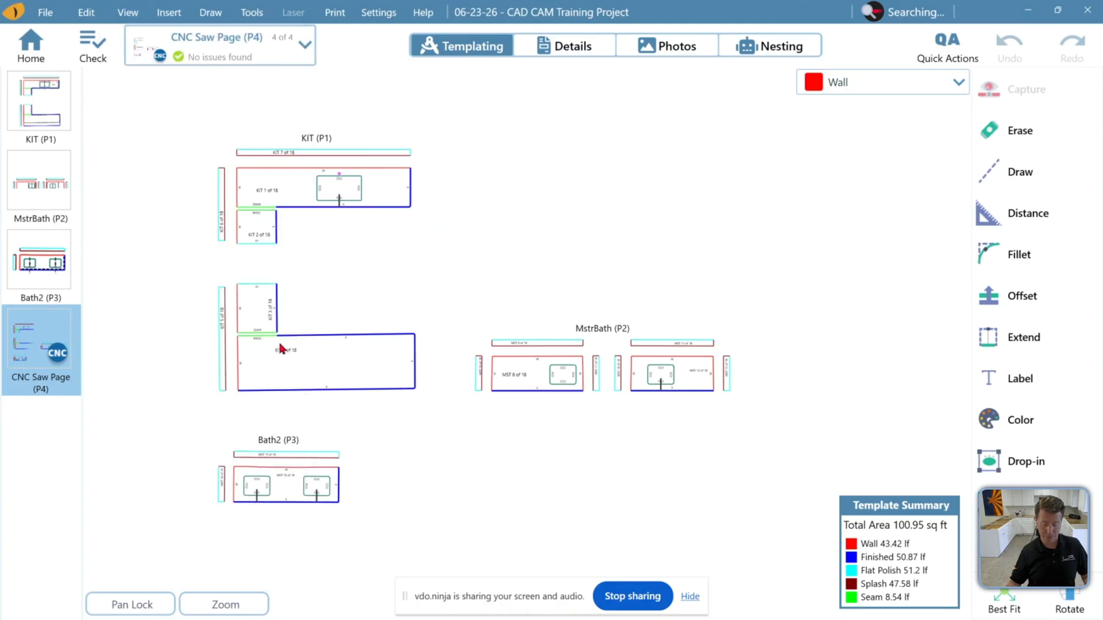
Zoom in to examine the edge labels on the KIT pieces
scroll(341, 185, "up", 5)
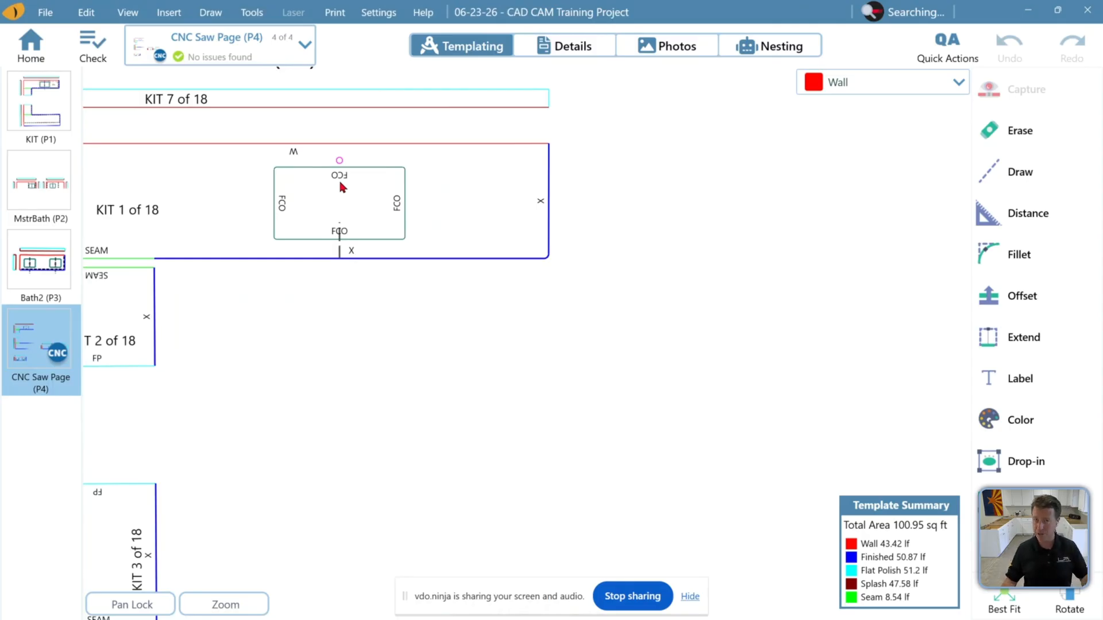
scroll(534, 204, "up", 2)
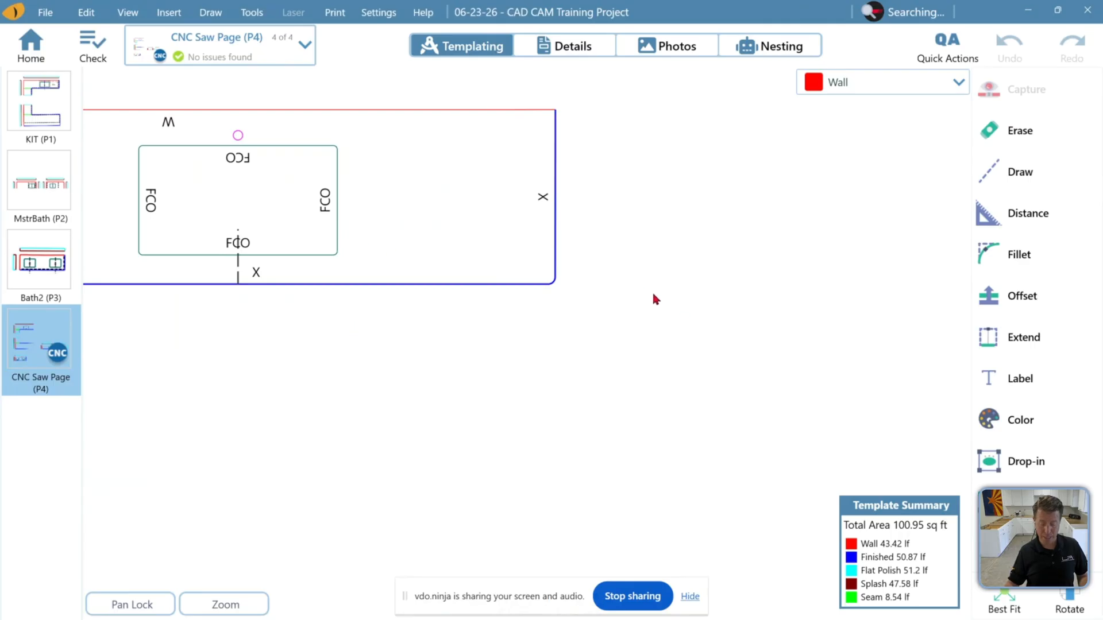
scroll(652, 293, "down", 3)
scroll(298, 286, "up", 3)
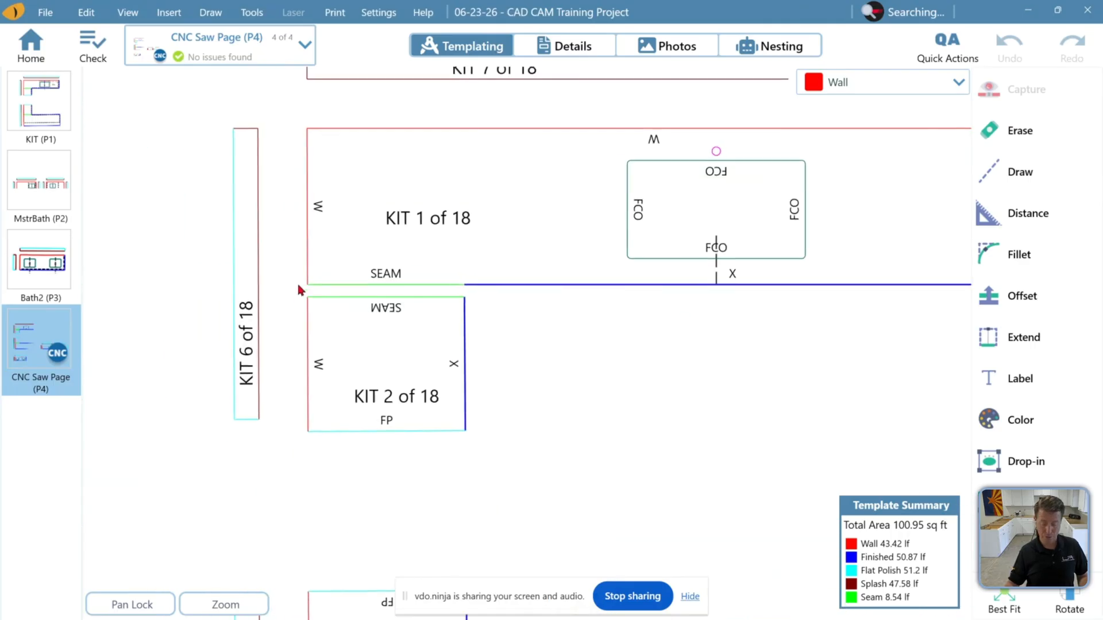
scroll(296, 281, "up", 1)
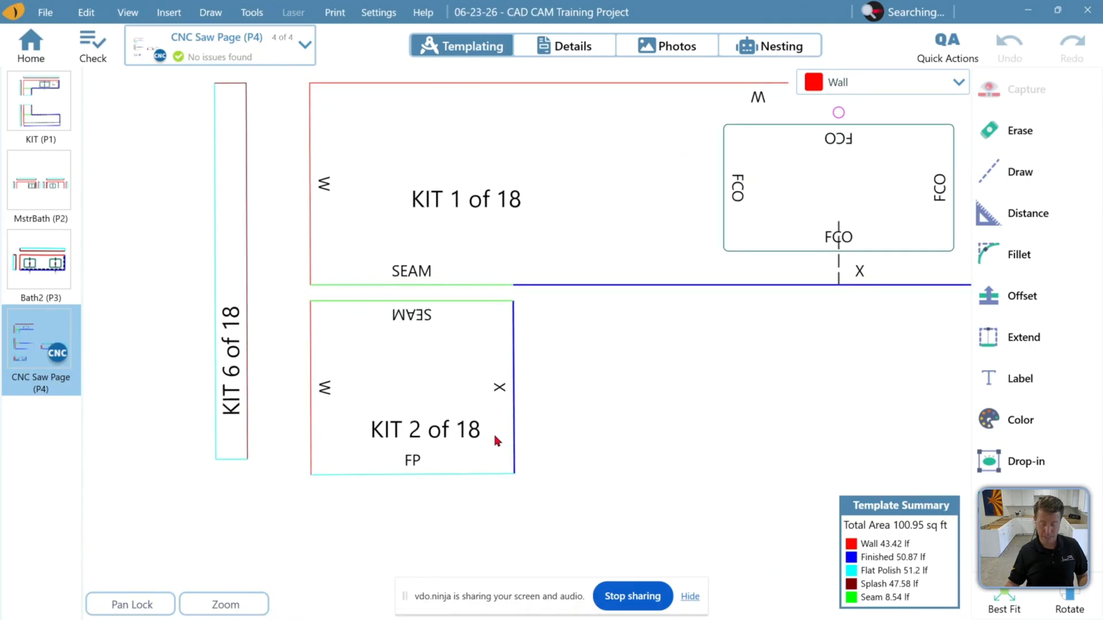
scroll(253, 310, "down", 3)
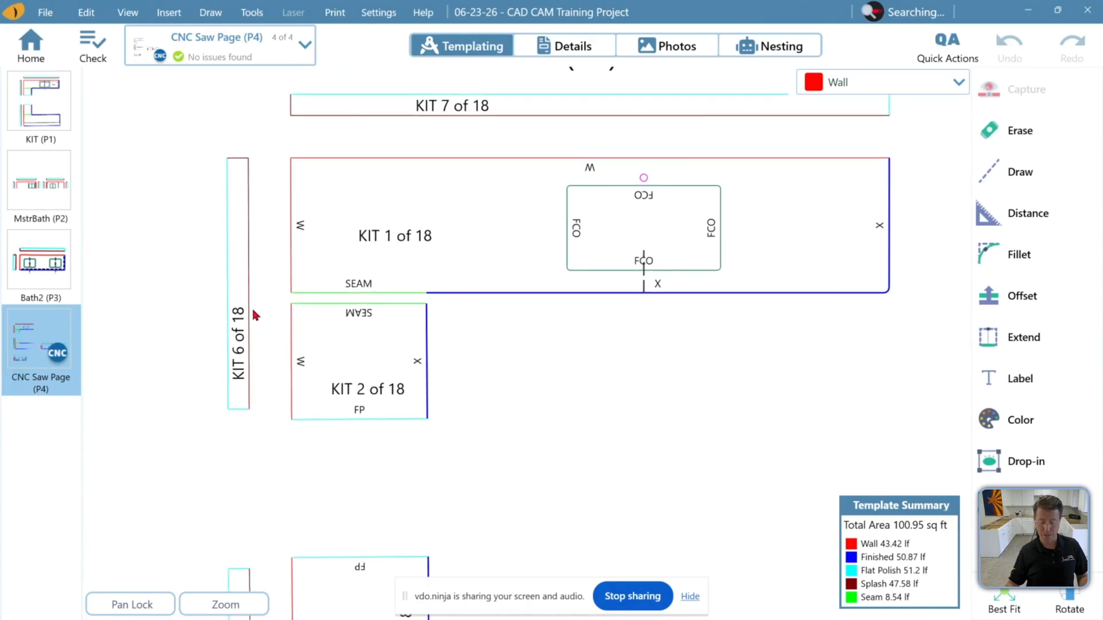
Hide the counter edge labels and fit the whole page in view
left_click(127, 13)
left_click(165, 343)
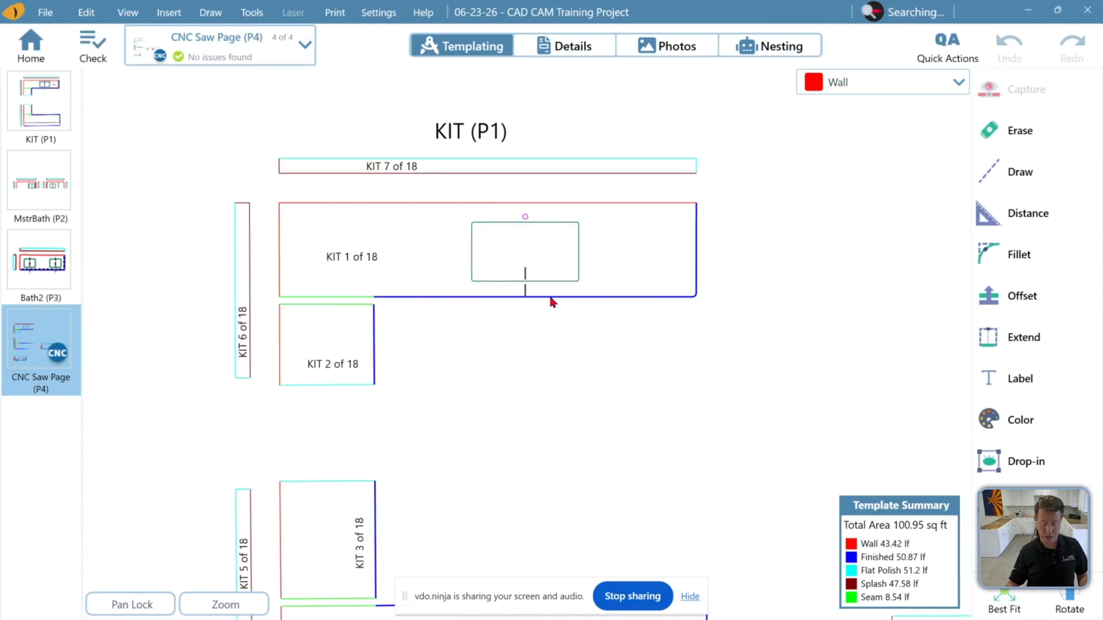
left_click(1004, 600)
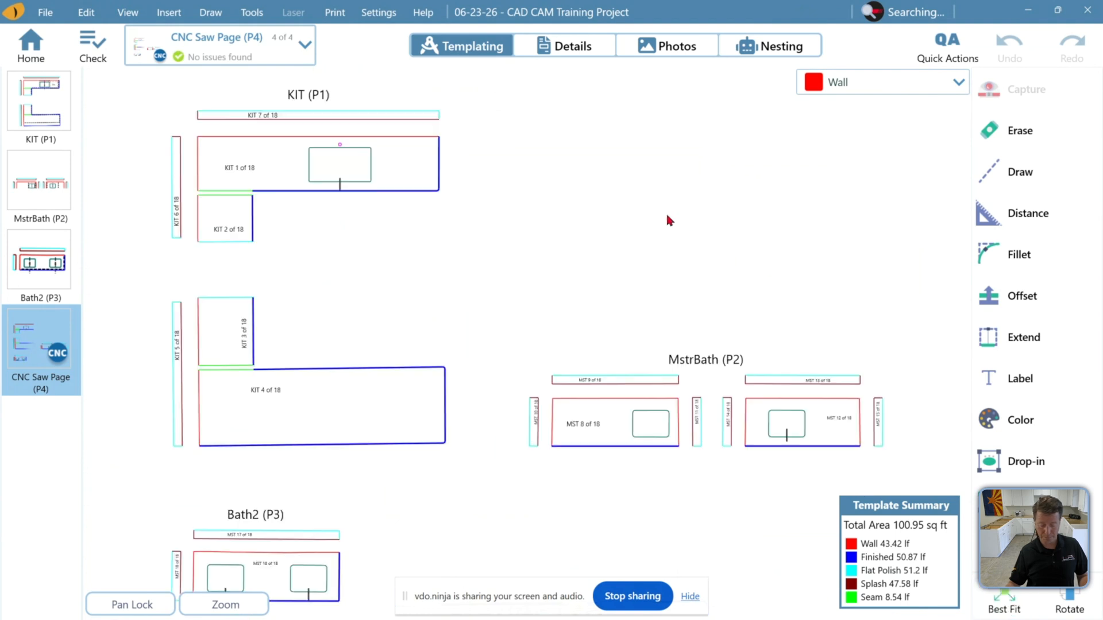
Save the job to a folder with the LT3 job file and all CAD/CAM files, leaving out the PDF
left_click(45, 13)
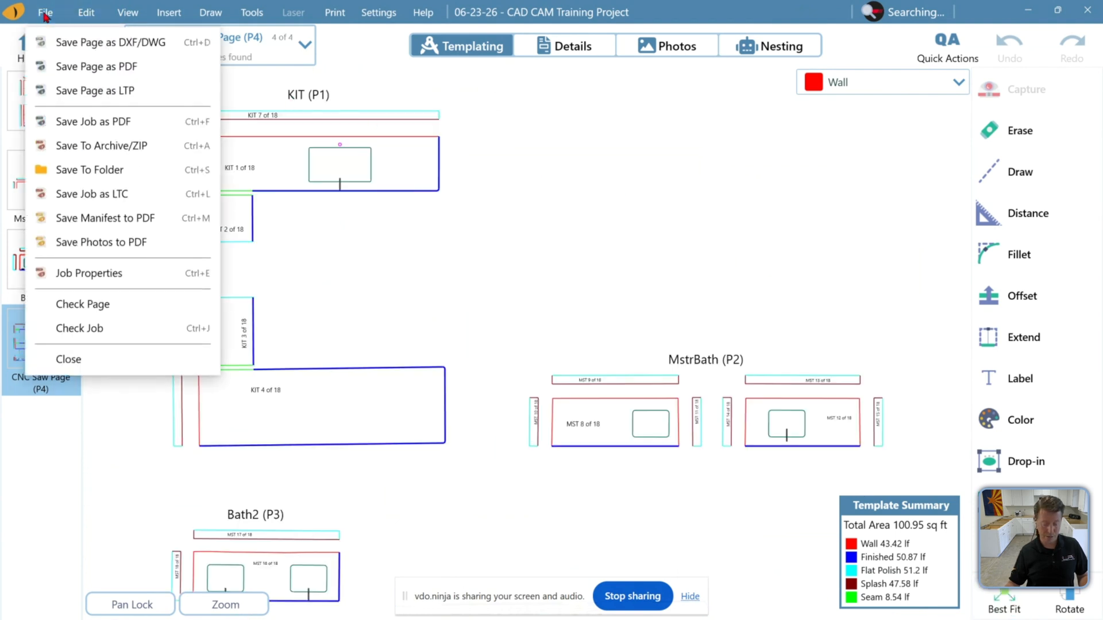
left_click(41, 169)
left_click(235, 208)
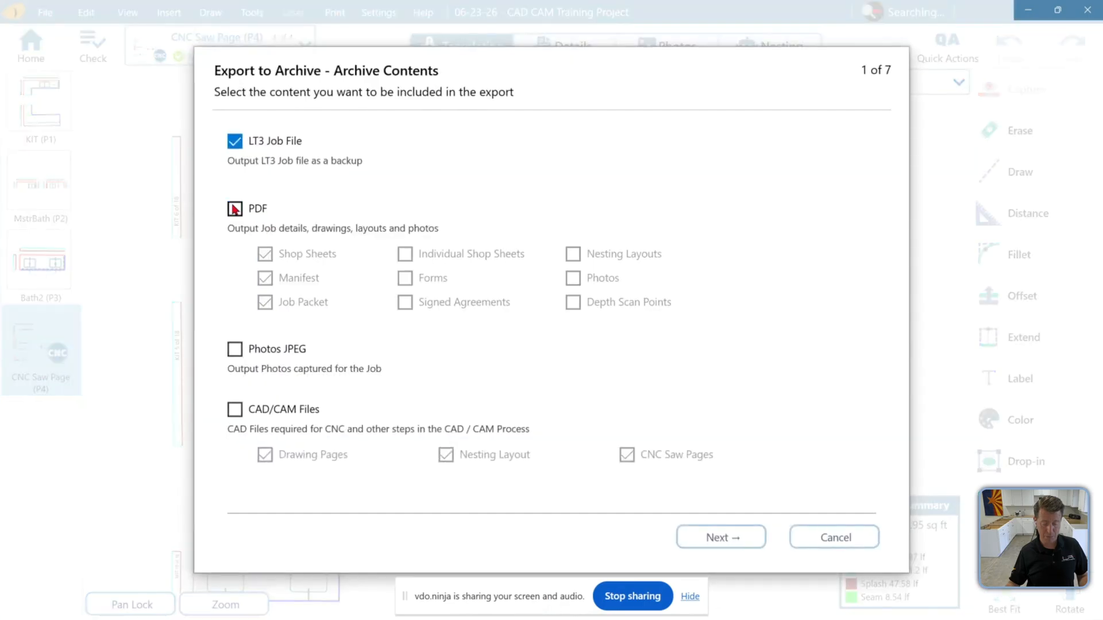
left_click(235, 410)
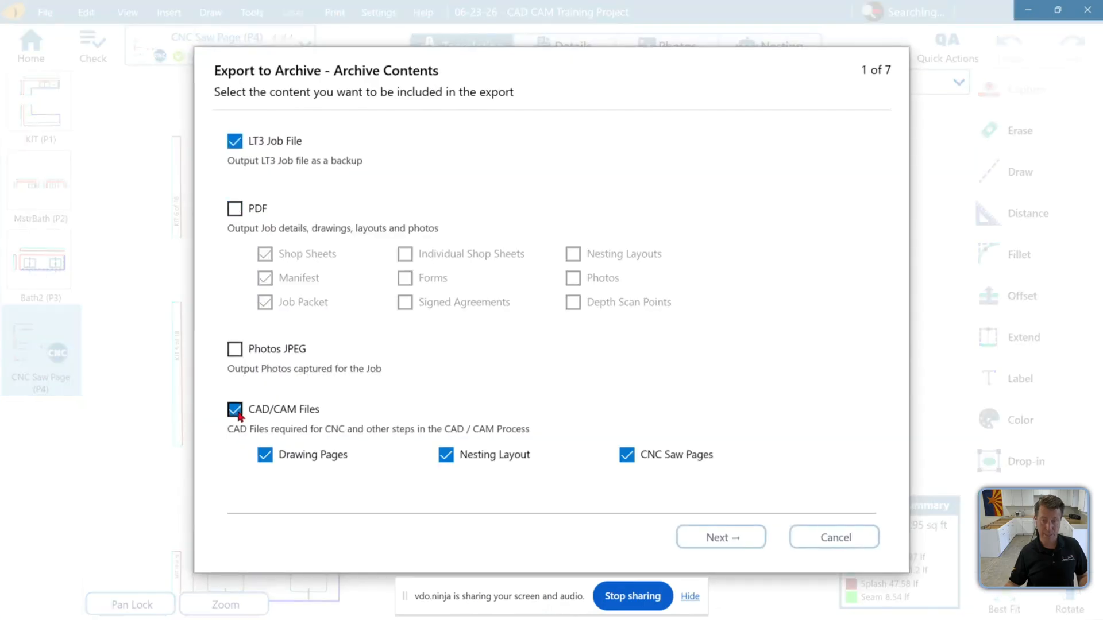
left_click(713, 538)
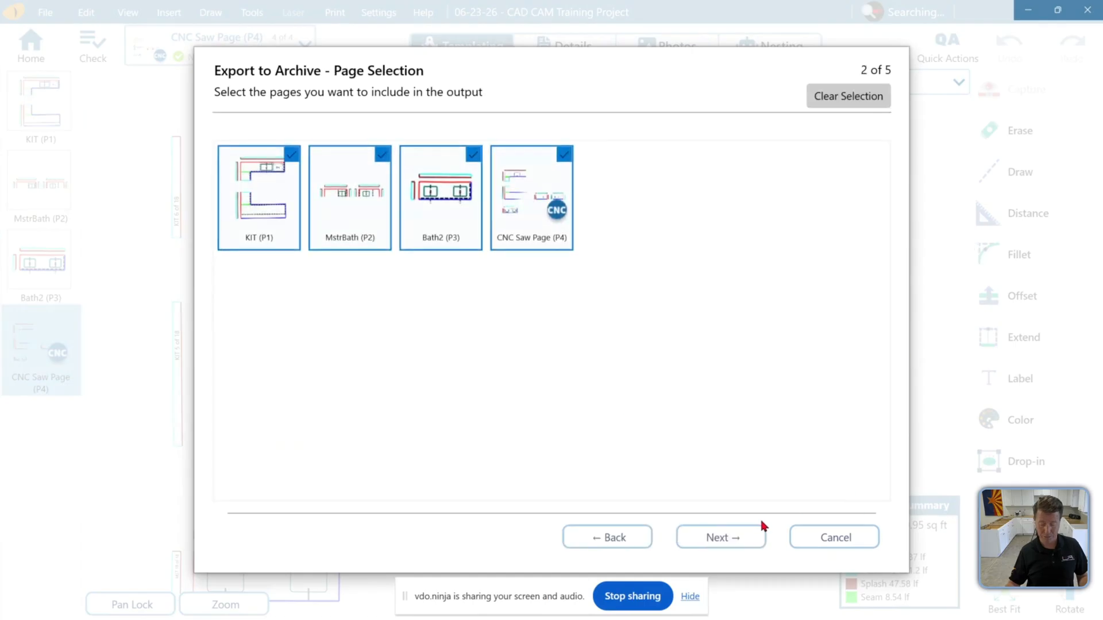
left_click(744, 543)
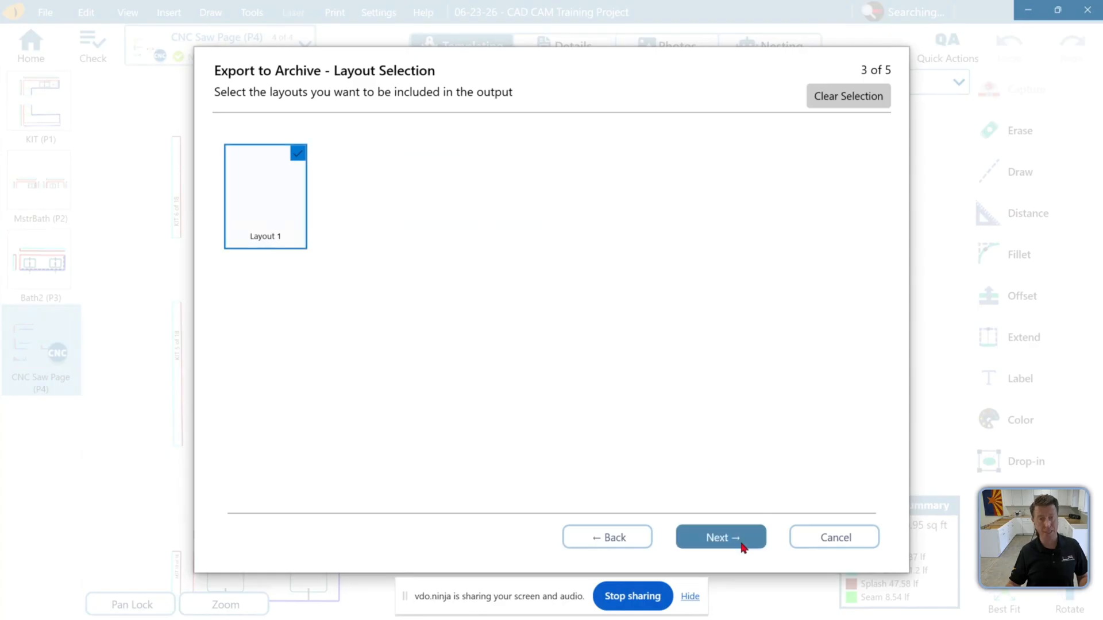
left_click(720, 538)
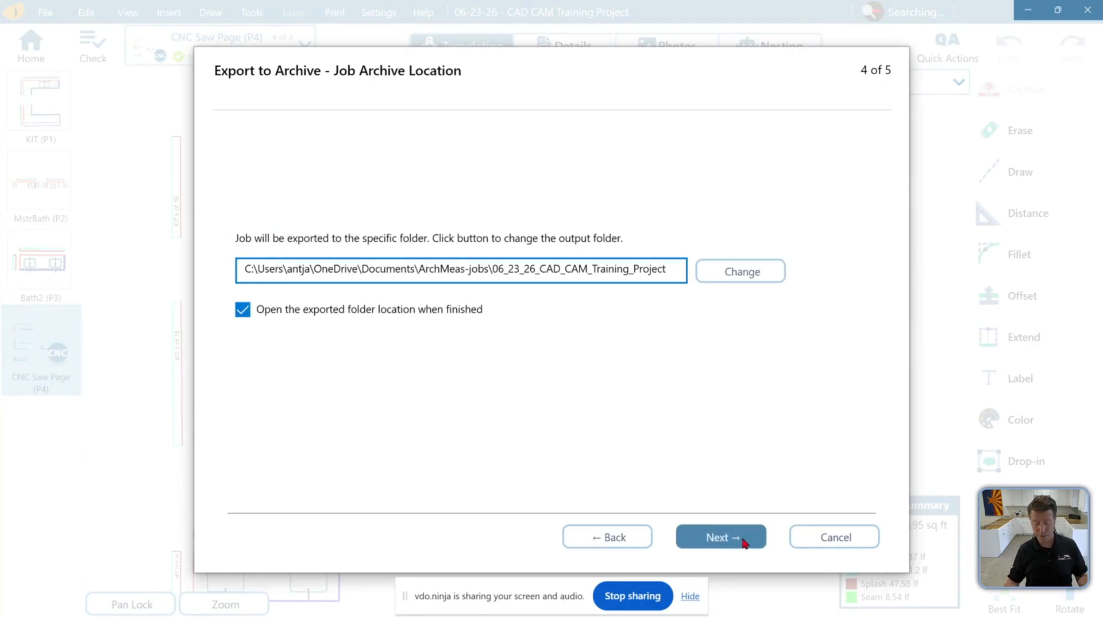
left_click(750, 537)
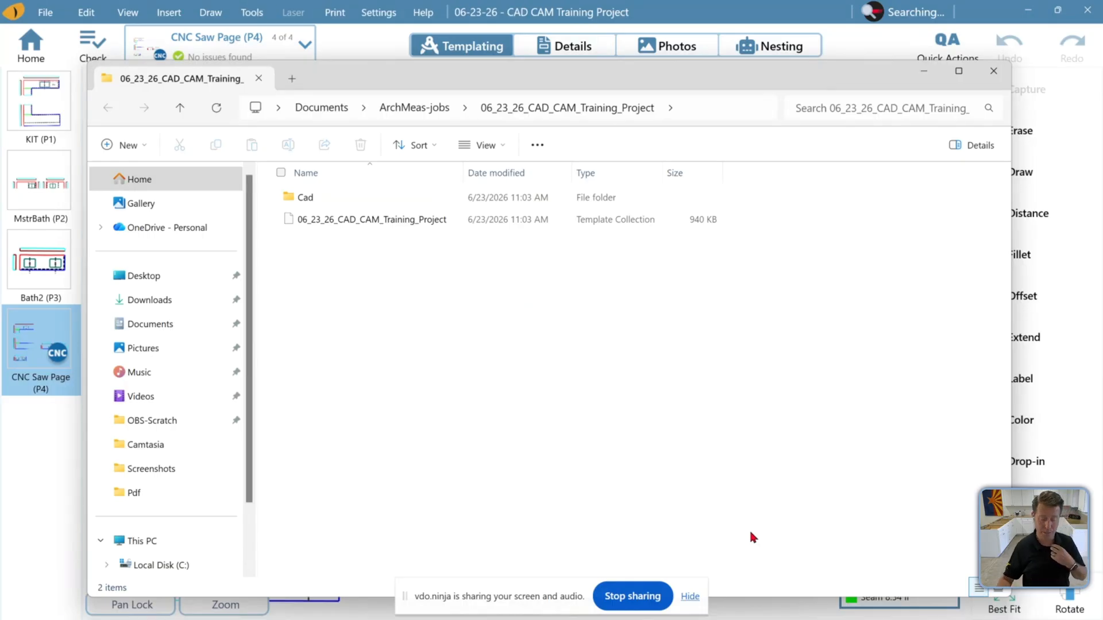
Browse the exported Cad folder's Pages subfolder and widen the Name column to read the DXF names
double_click(342, 198)
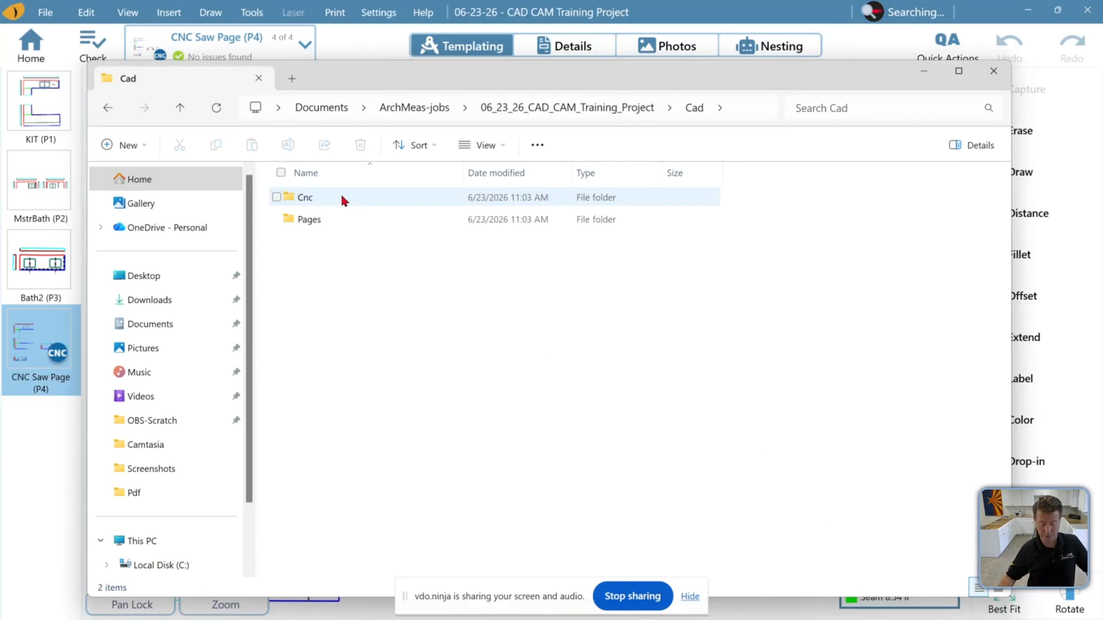
double_click(294, 221)
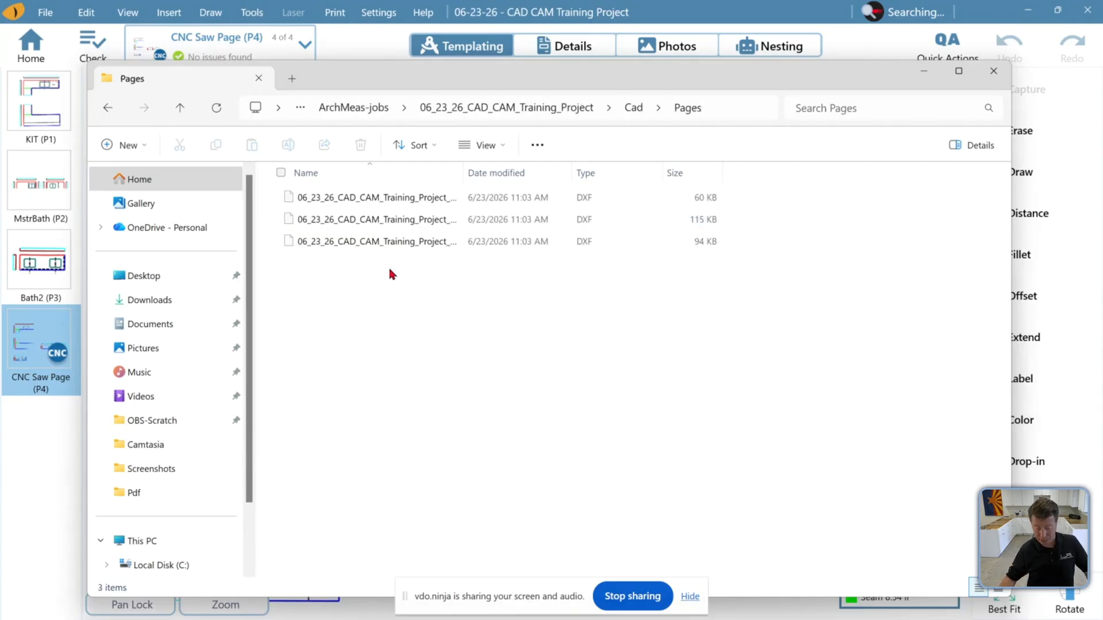
left_click_drag(464, 174, 534, 172)
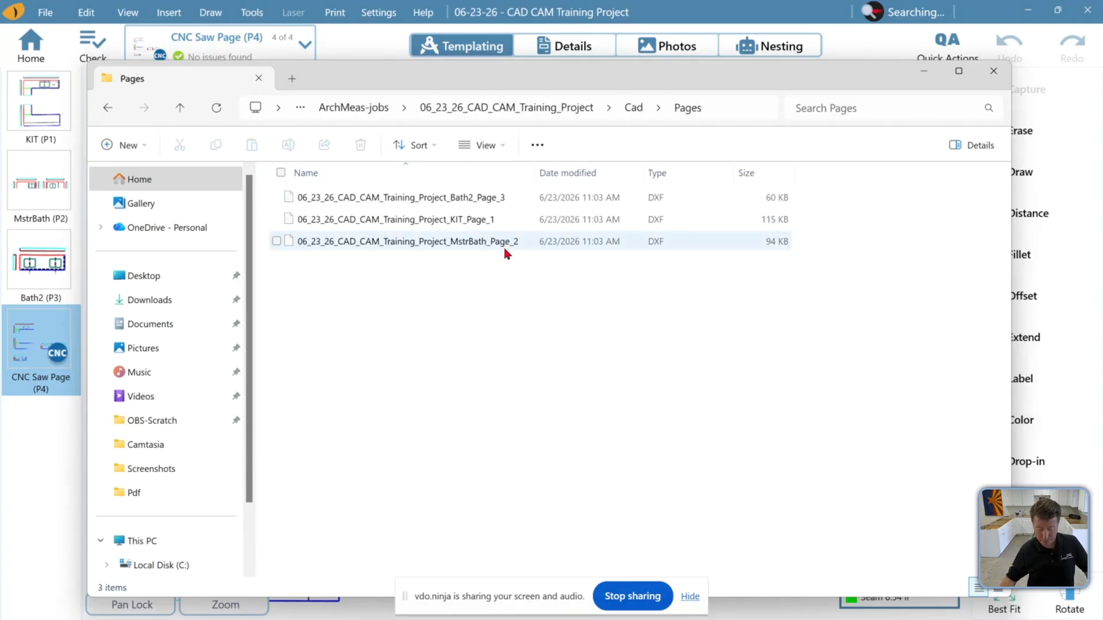
Open the KIT_Page_1 DXF from the Pages folder with AutoCAD LT
left_click(444, 225)
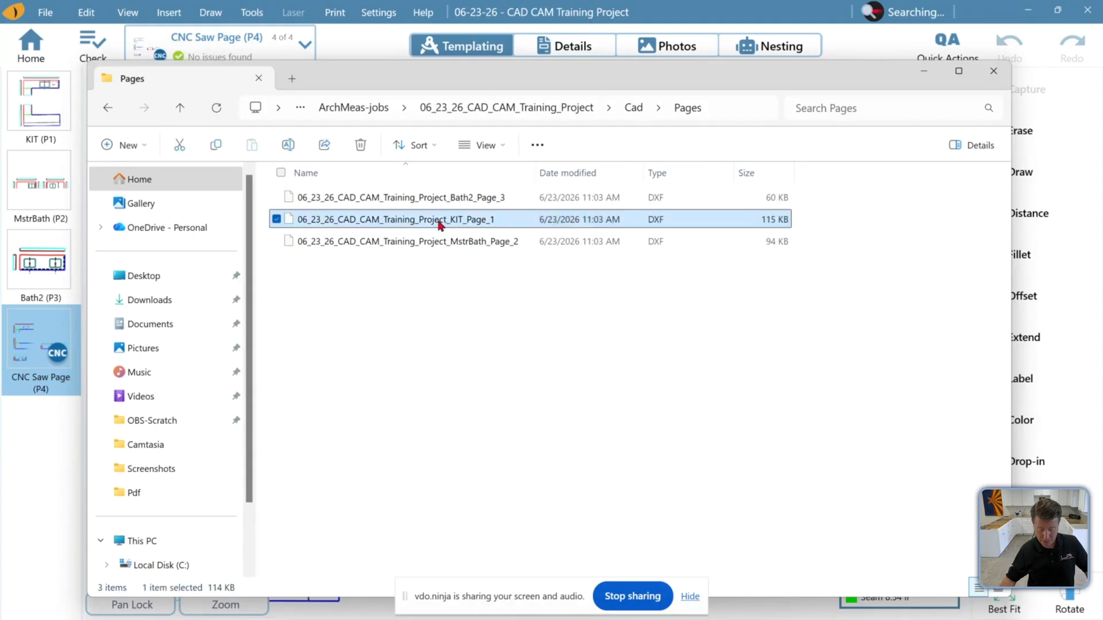
right_click(411, 219)
key("Escape")
right_click(412, 218)
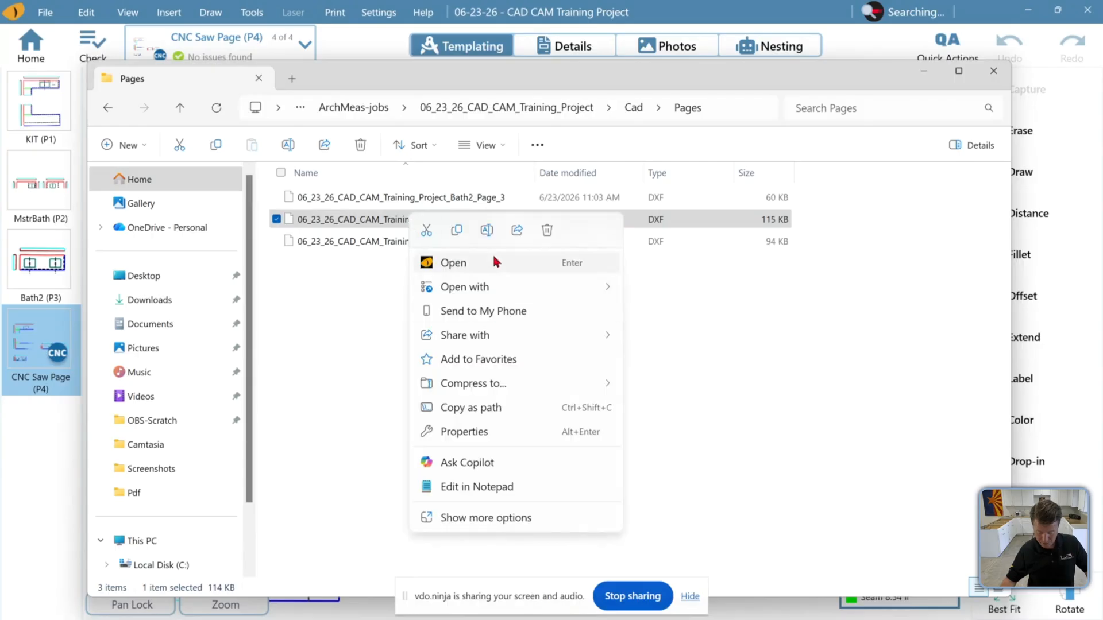
mouse_move(497, 291)
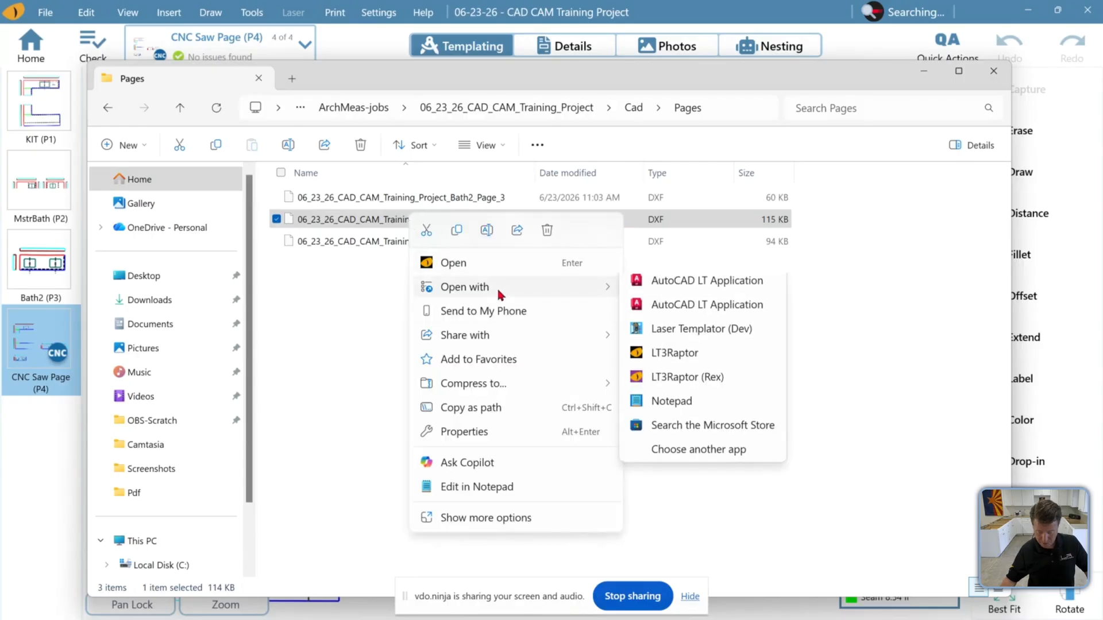
left_click(676, 291)
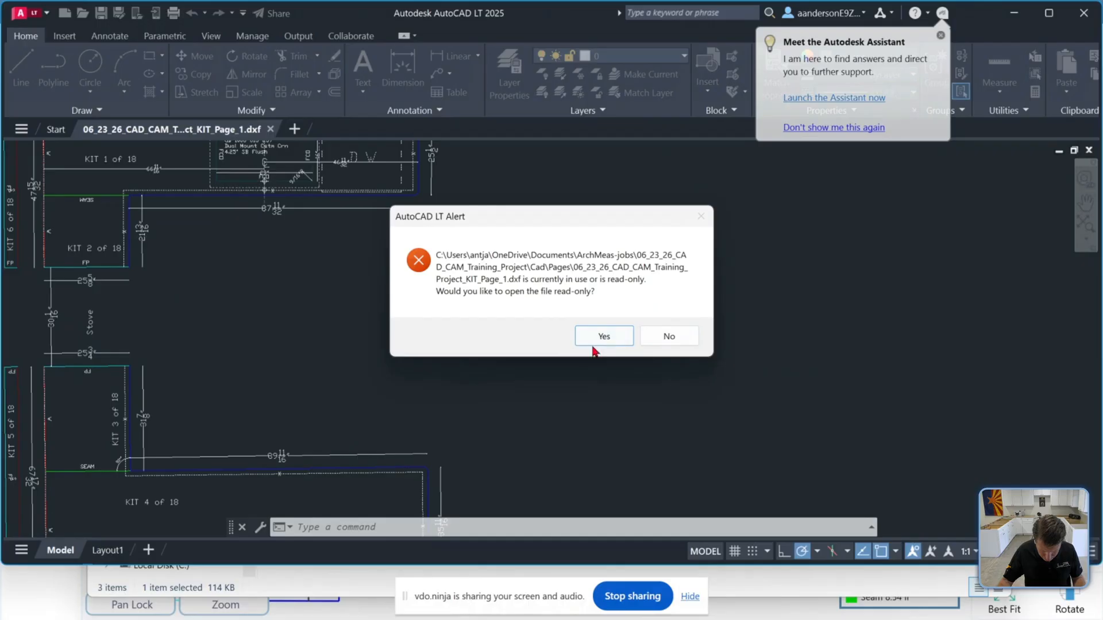
Answer the file-in-use alert by opening a read-only copy, then close that duplicate read-only drawing tab
left_click(599, 340)
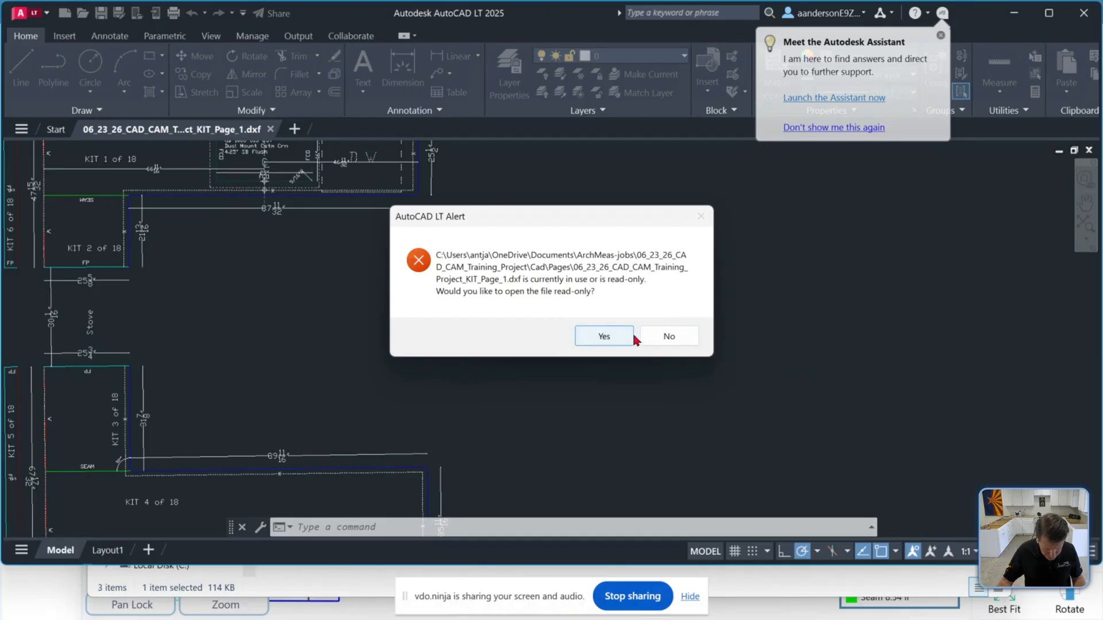
left_click(665, 340)
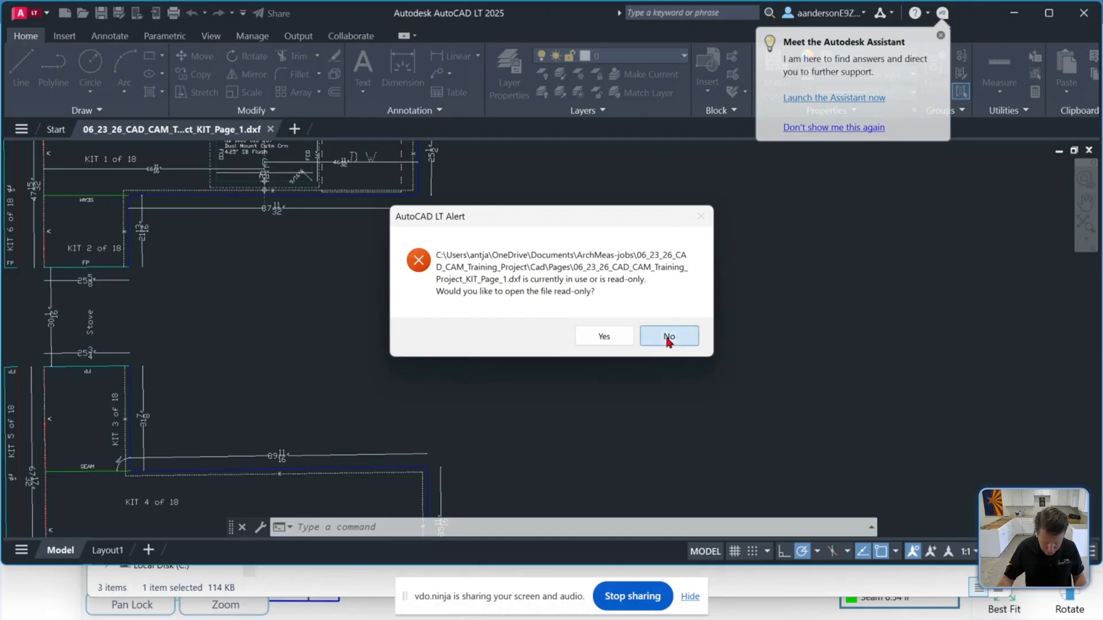
left_click(606, 337)
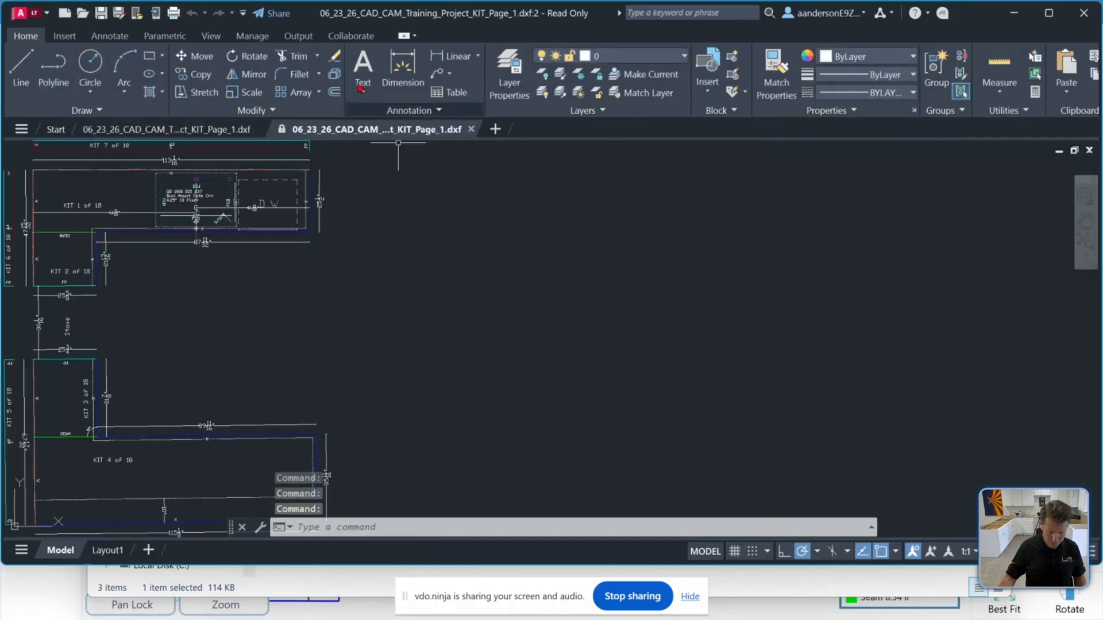
left_click(471, 129)
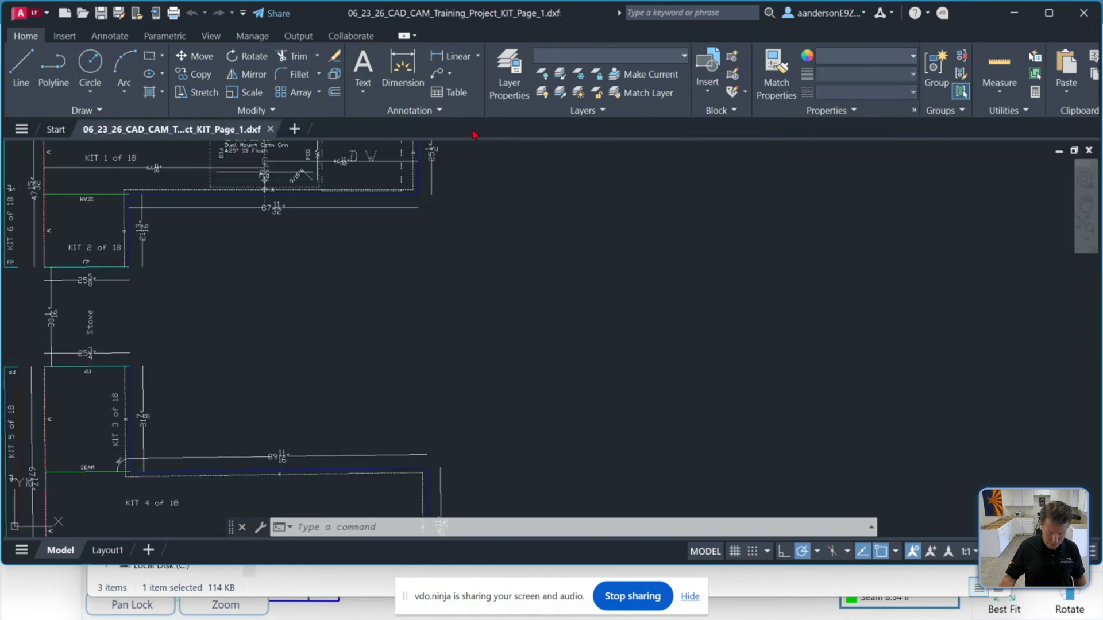
Turn on the grid and zoom around the KIT page drawing to examine its pieces, labels and dimensions
scroll(640, 382, "down", 2)
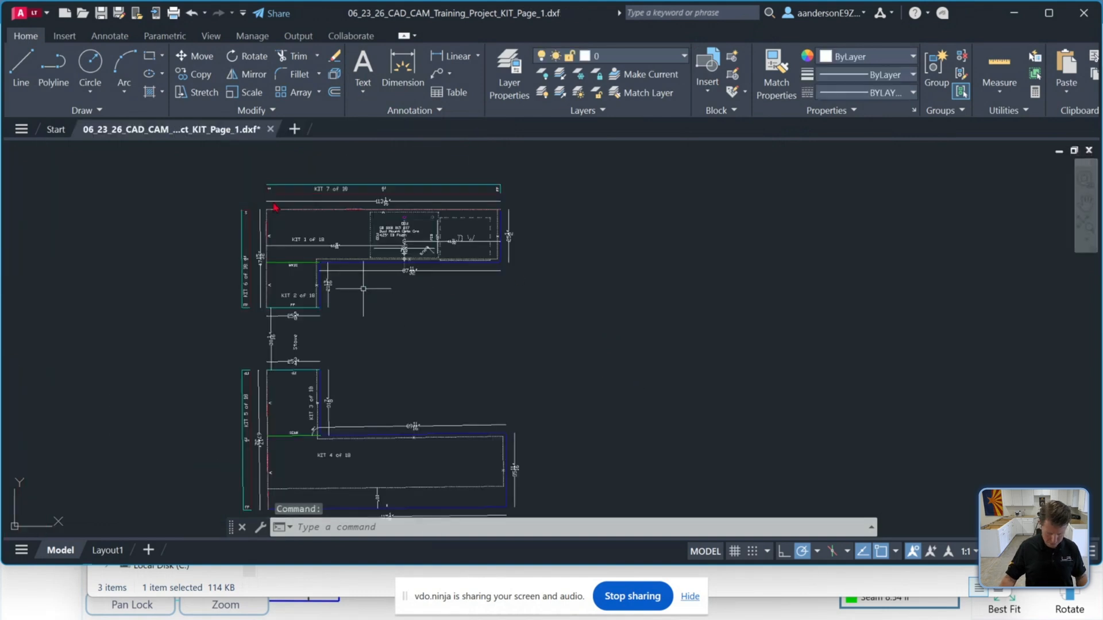
left_click(735, 552)
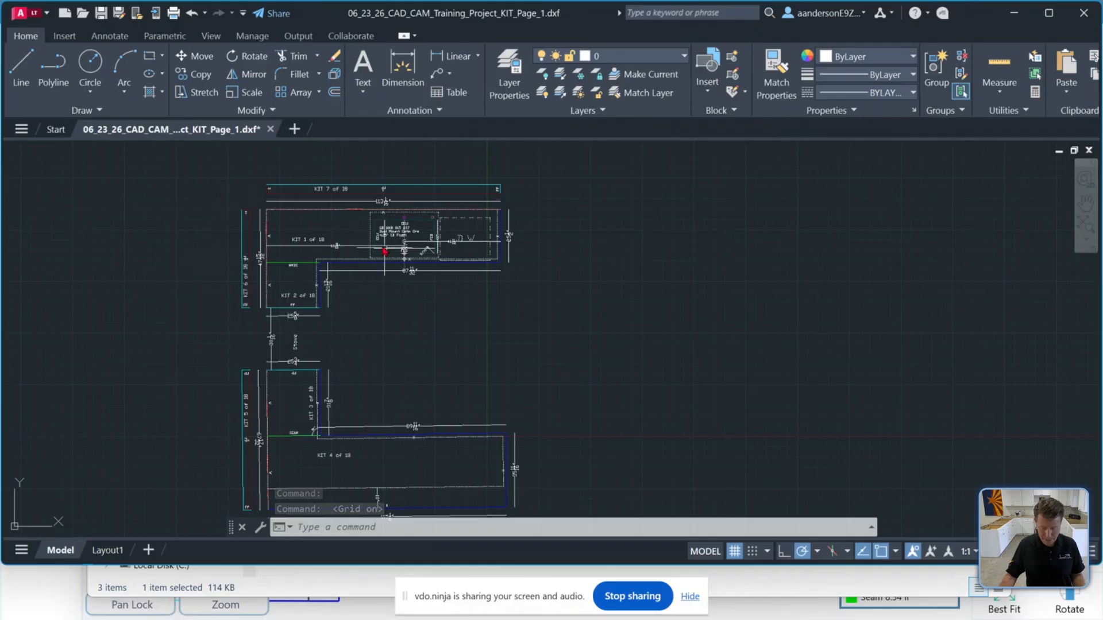
scroll(286, 240, "up", 8)
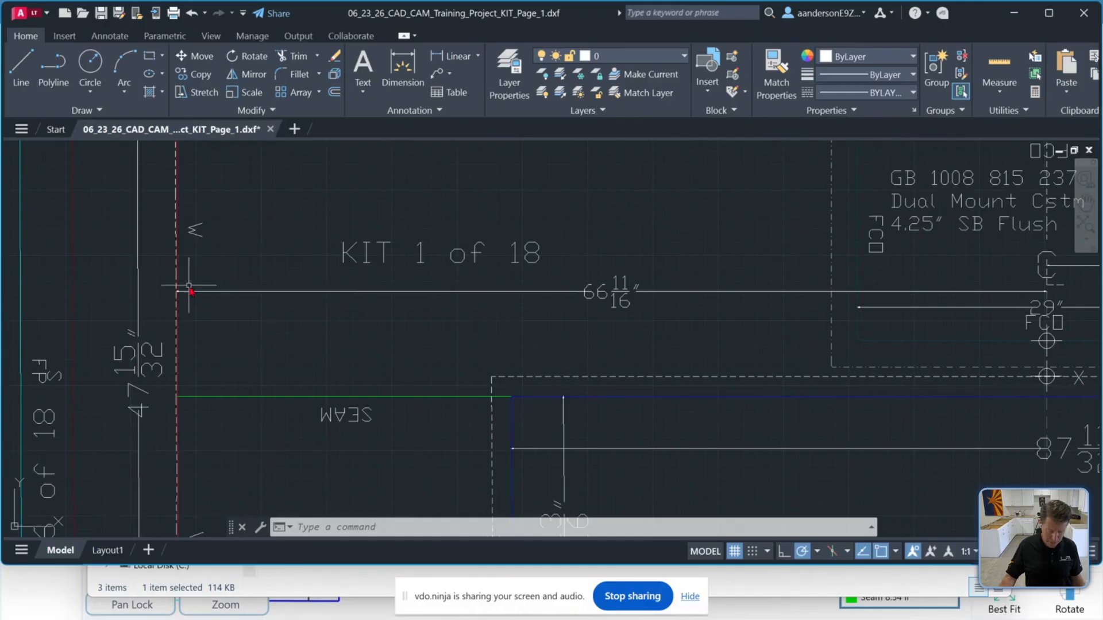
scroll(190, 313, "down", 10)
scroll(189, 308, "up", 8)
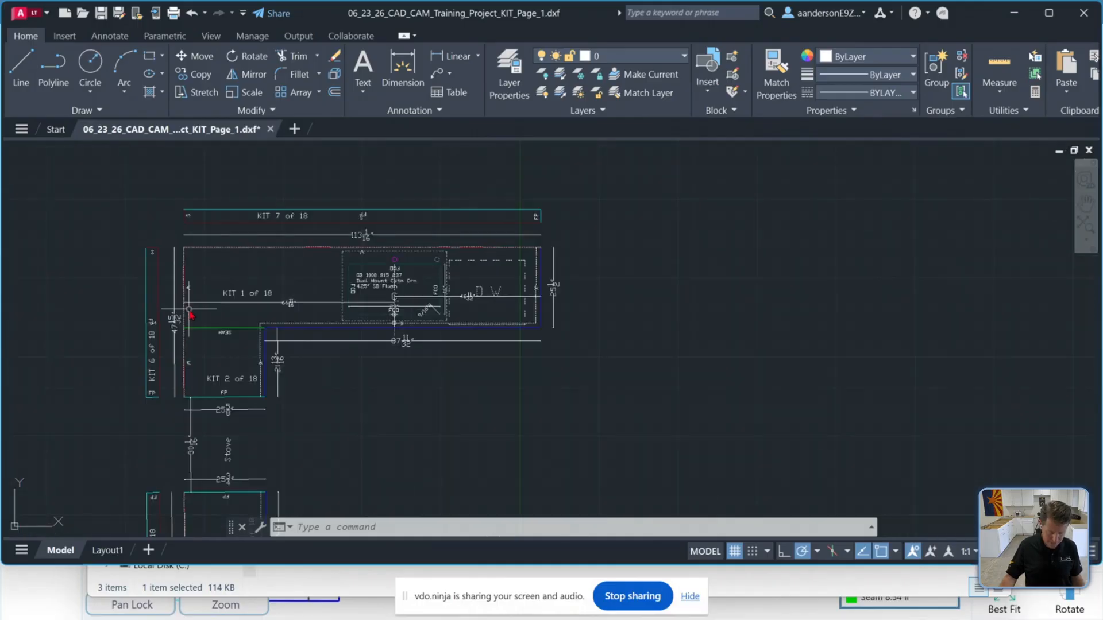
scroll(187, 253, "up", 4)
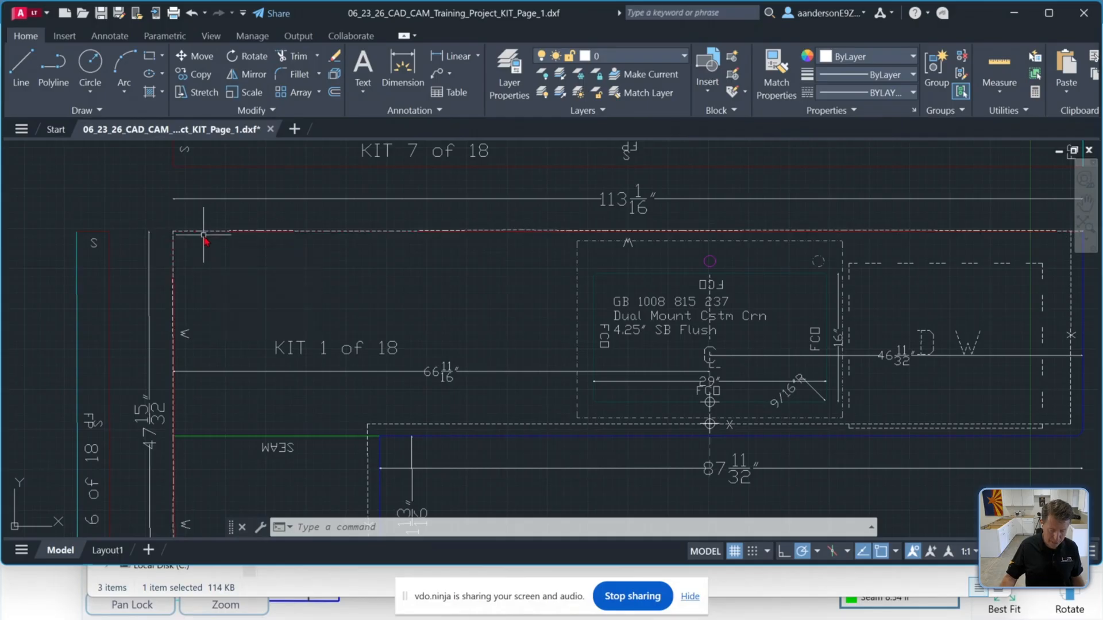
scroll(345, 272, "down", 5)
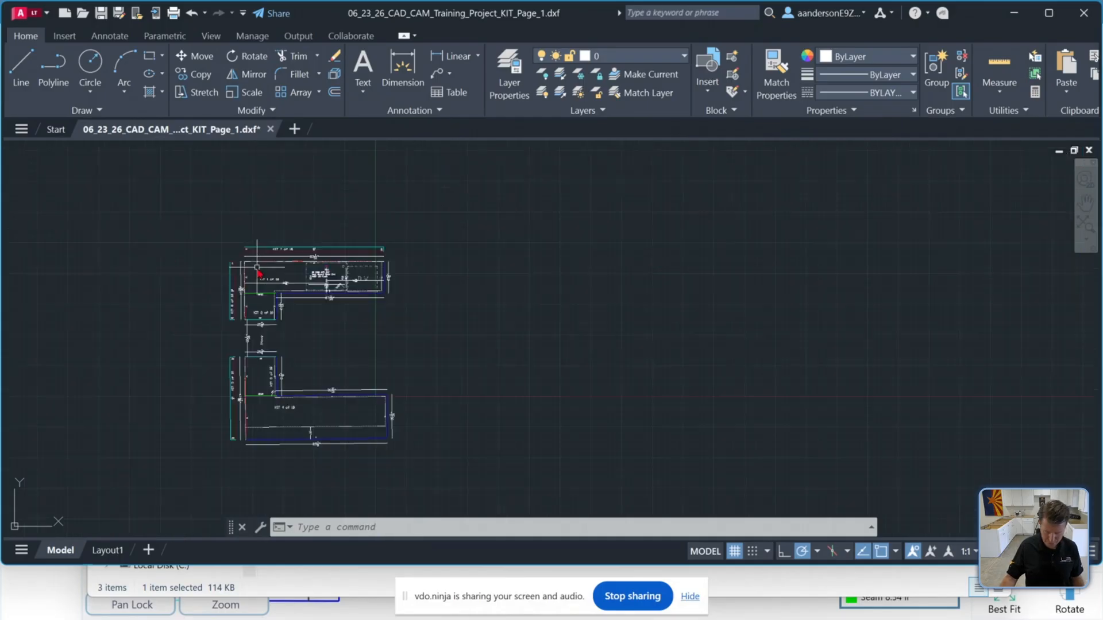
scroll(333, 247, "up", 8)
scroll(349, 298, "down", 5)
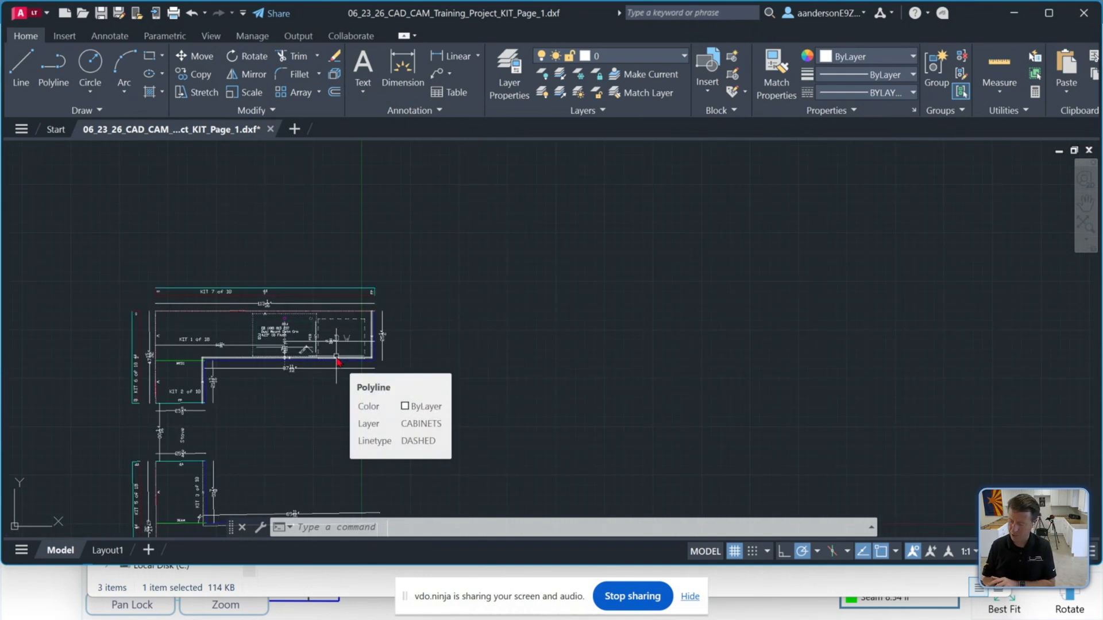
scroll(338, 360, "up", 3)
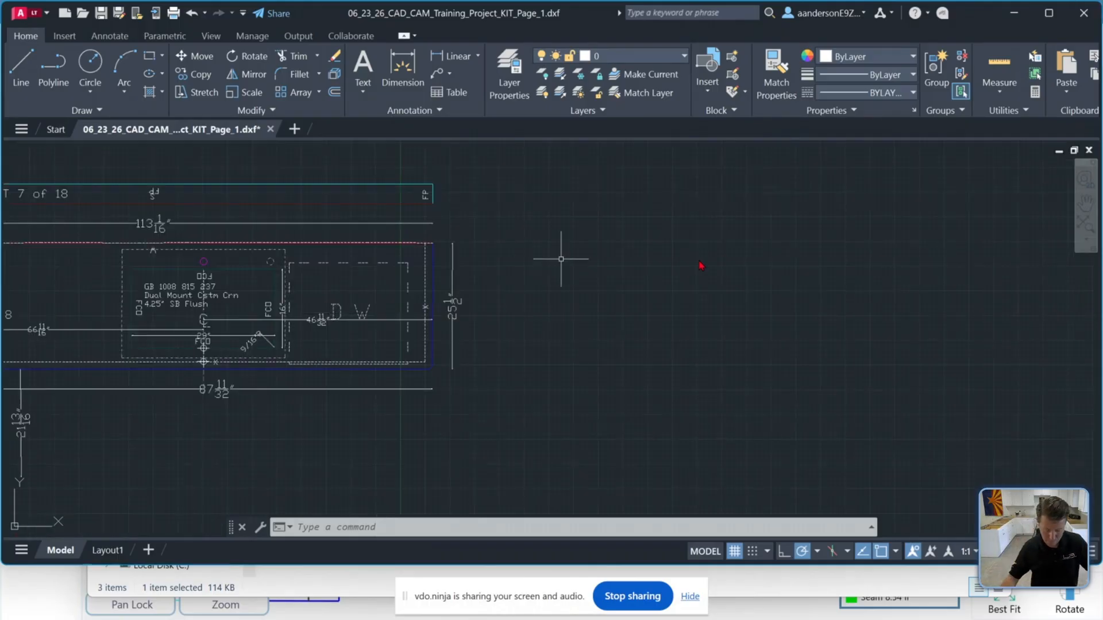
scroll(277, 310, "down", 2)
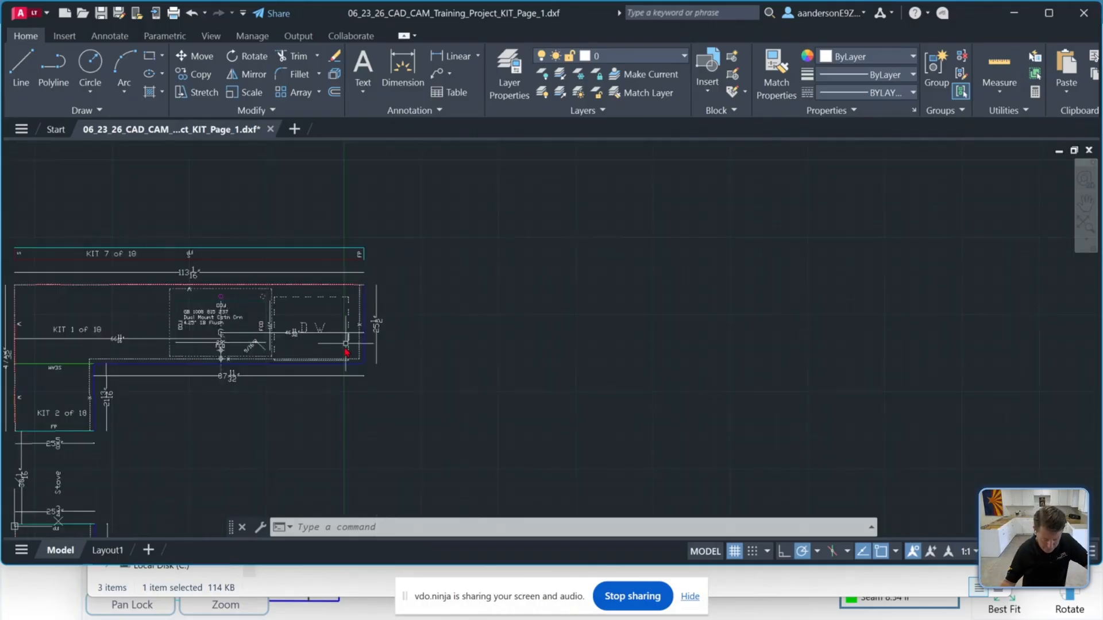
scroll(345, 368, "up", 2)
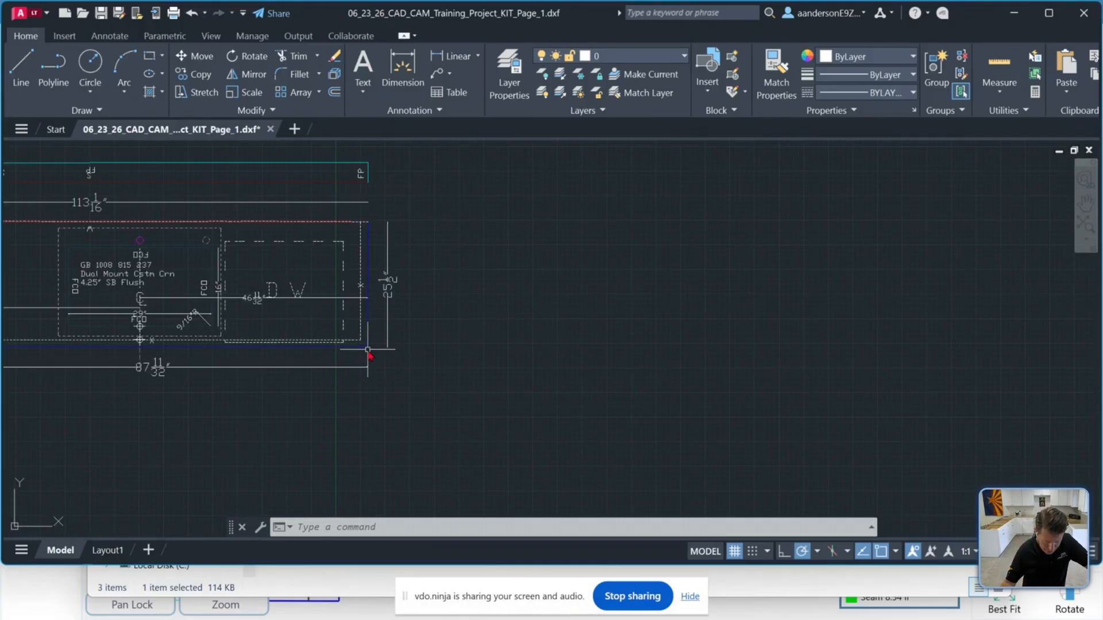
mouse_move(368, 347)
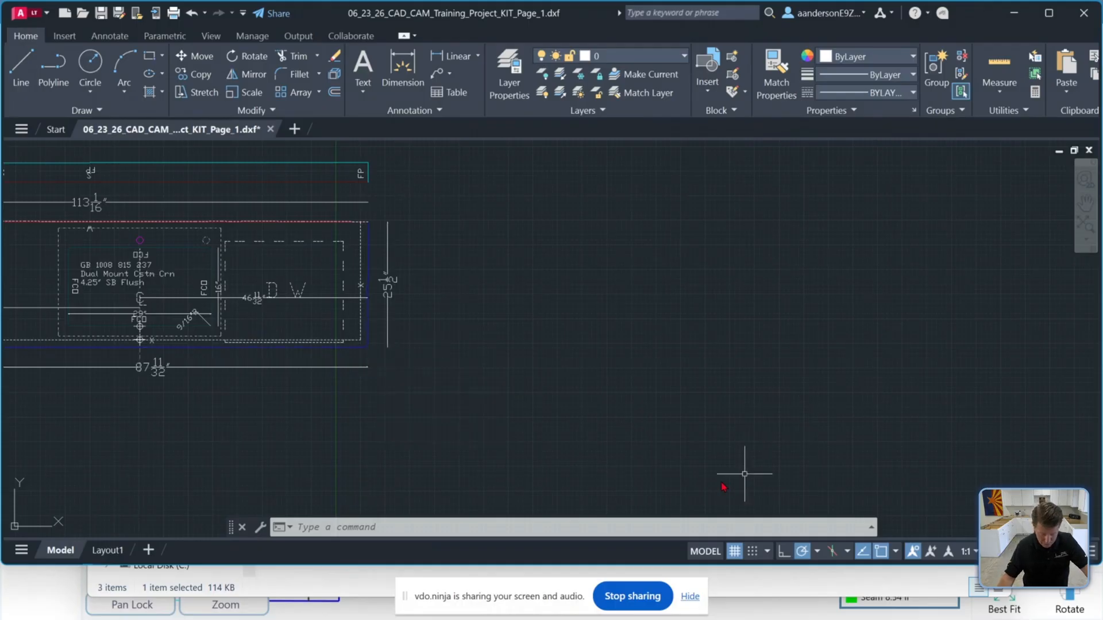
left_click(690, 597)
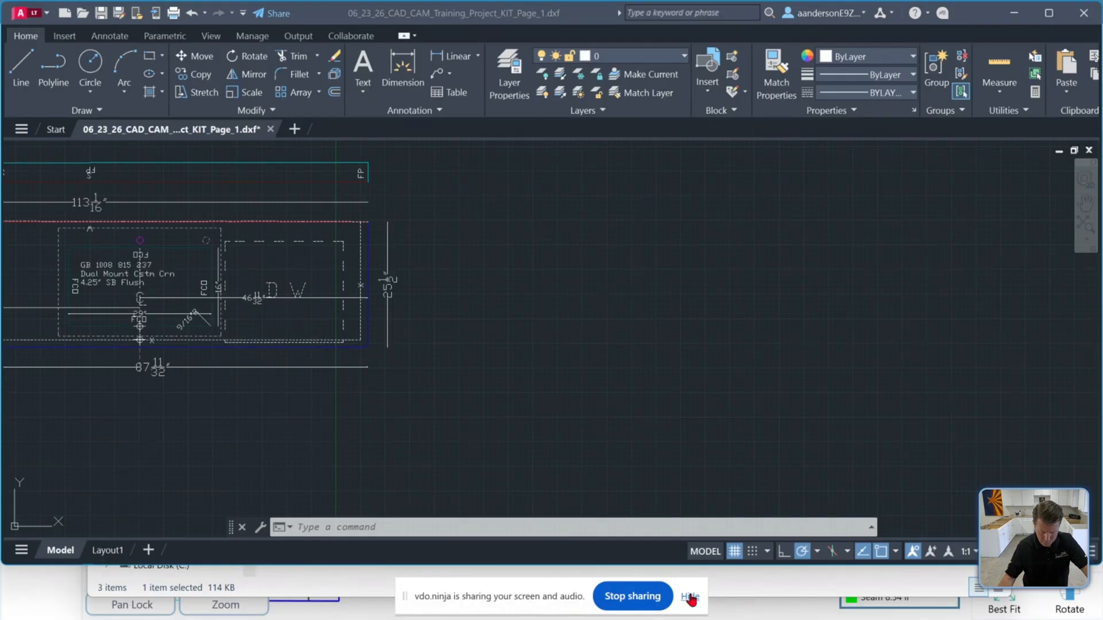
left_click(690, 598)
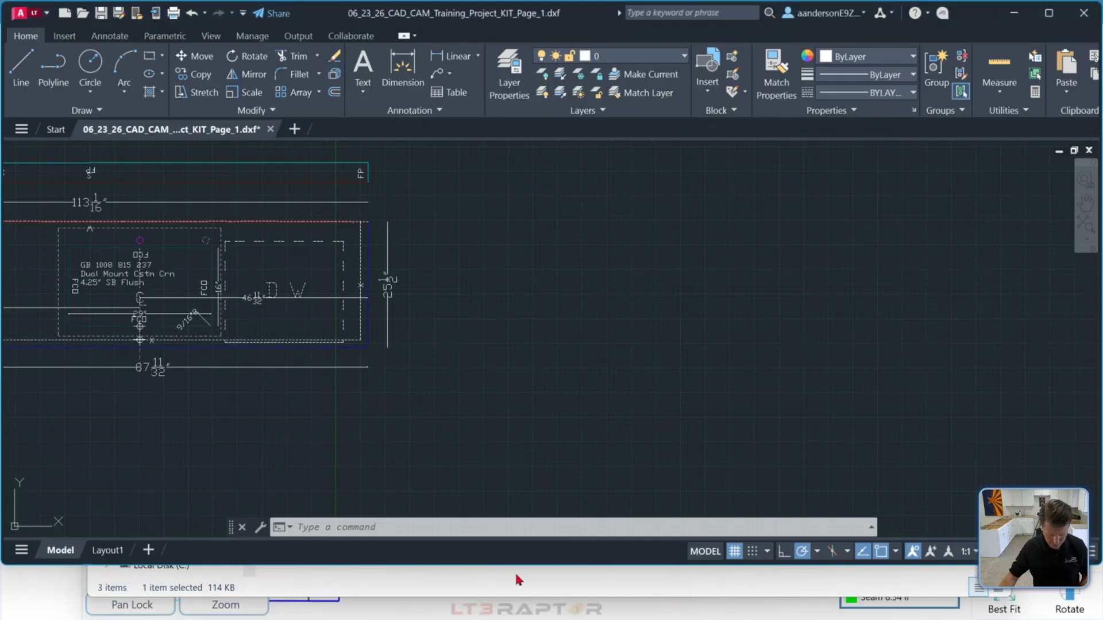
Open the CNC saw page DXF from the Cad folder's Cnc subfolder with AutoCAD LT
key("alt+Tab")
key("alt+Tab")
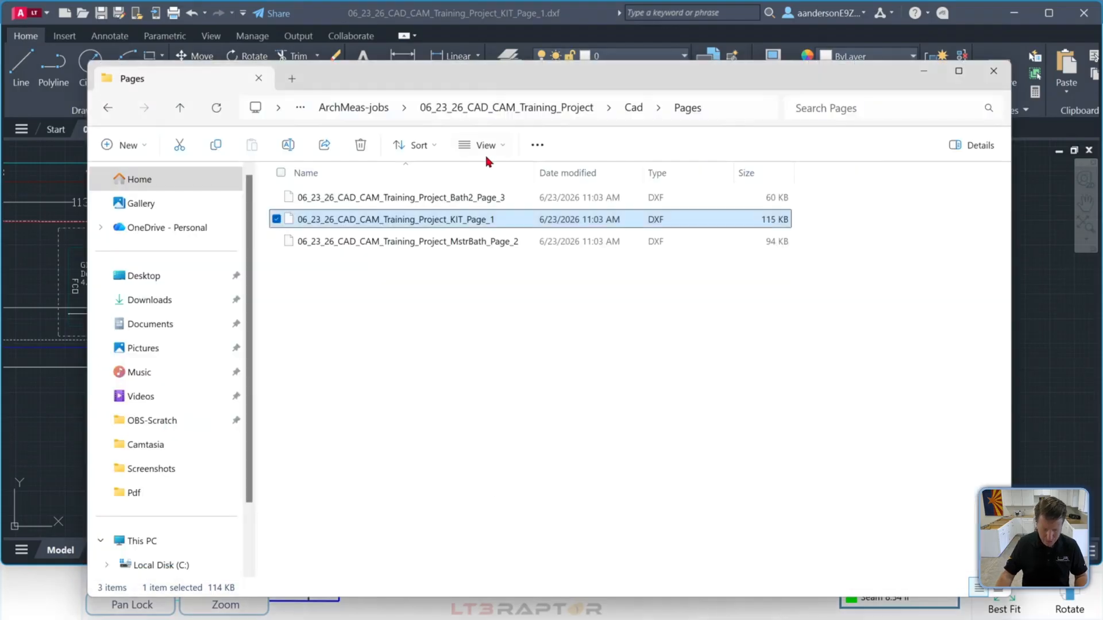
left_click(634, 108)
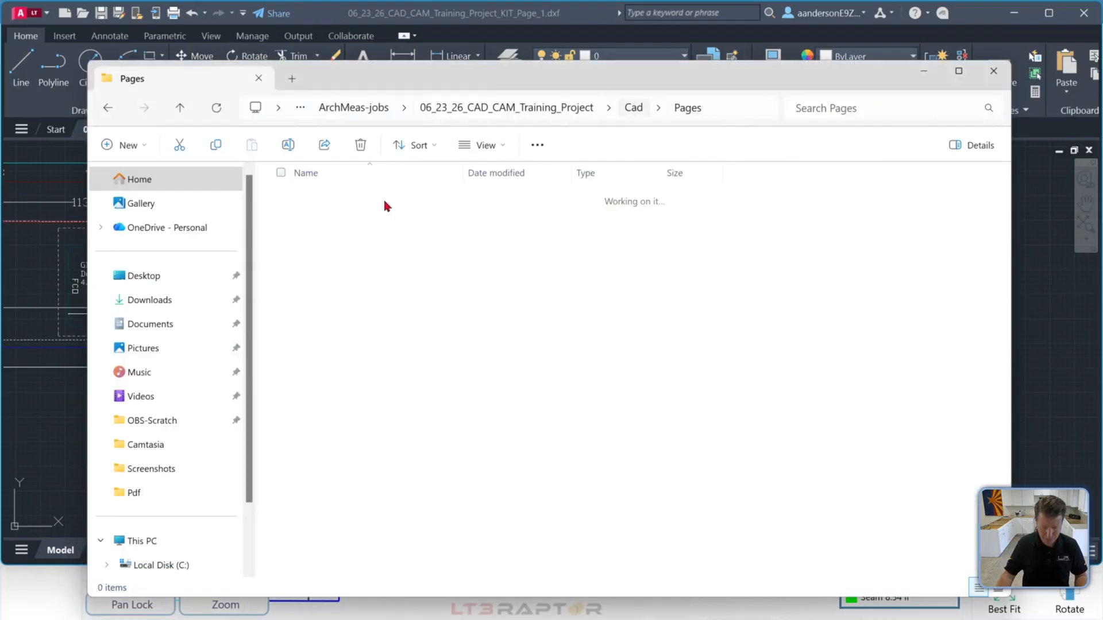
double_click(308, 200)
double_click(321, 199)
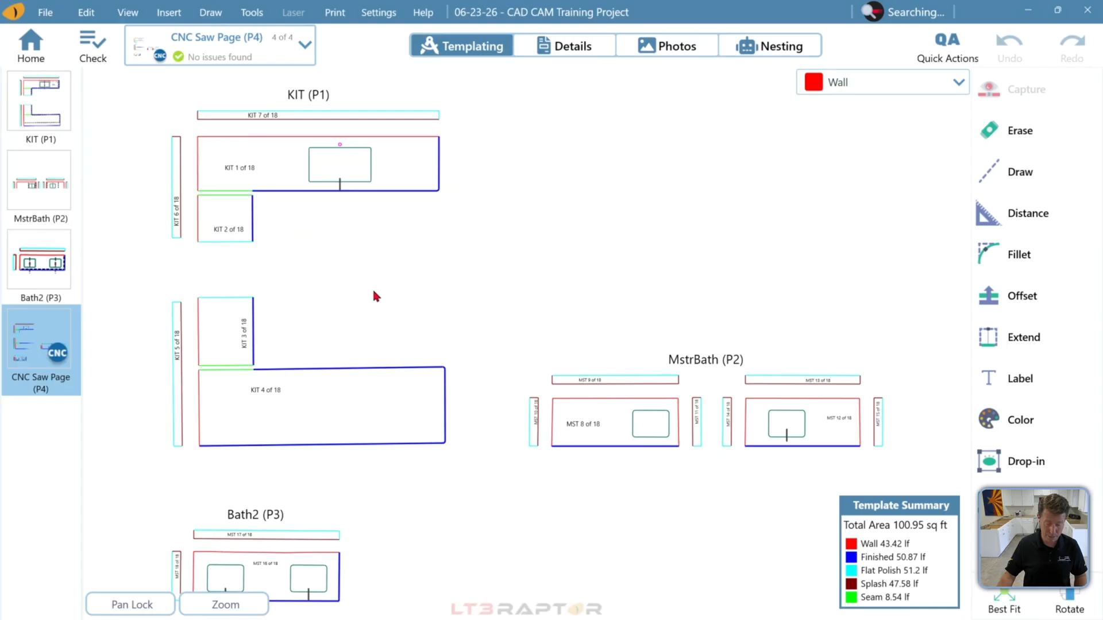
key("alt+Tab")
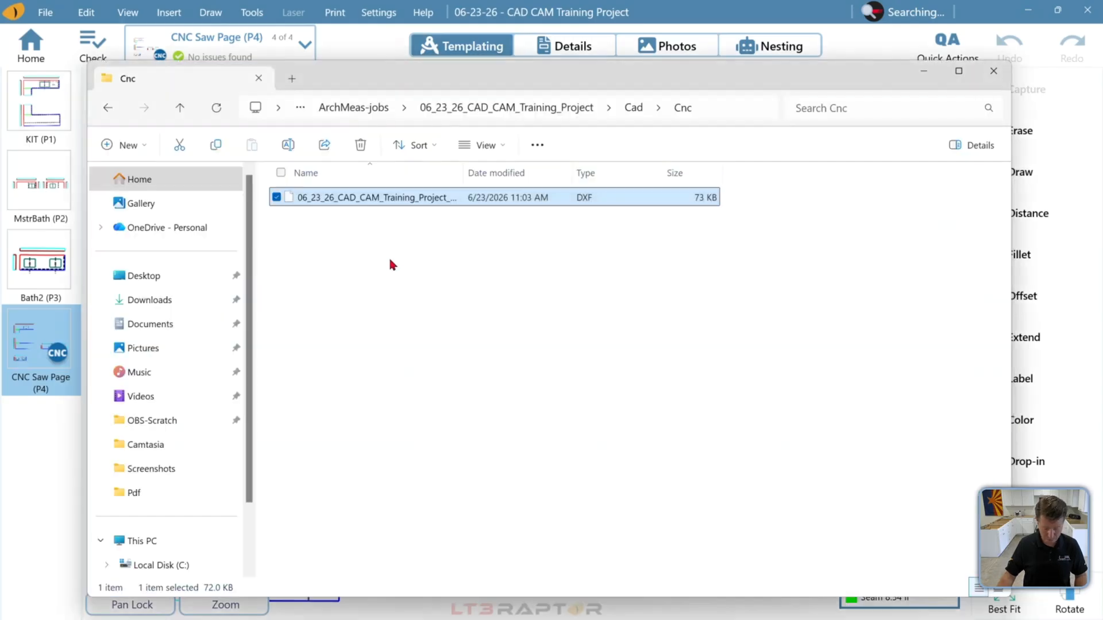
right_click(368, 203)
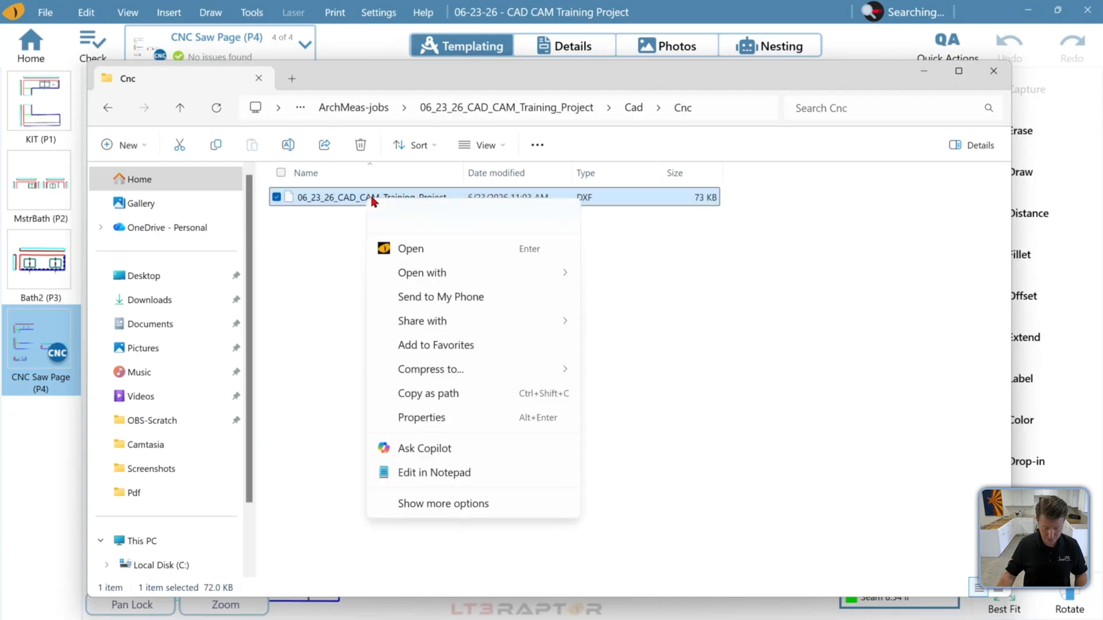
mouse_move(481, 279)
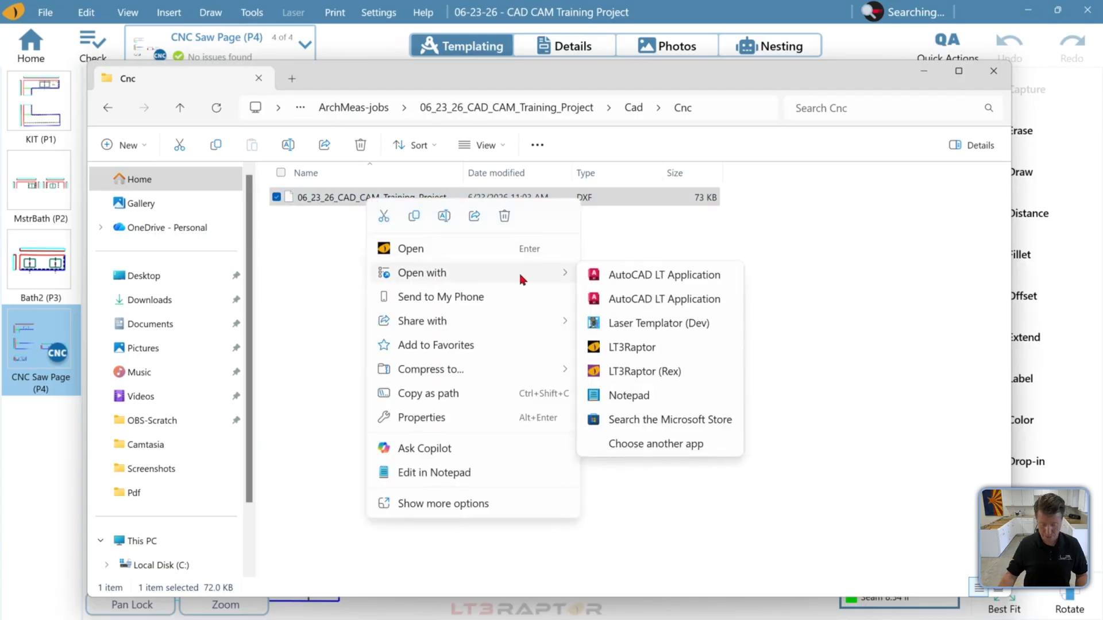
left_click(601, 275)
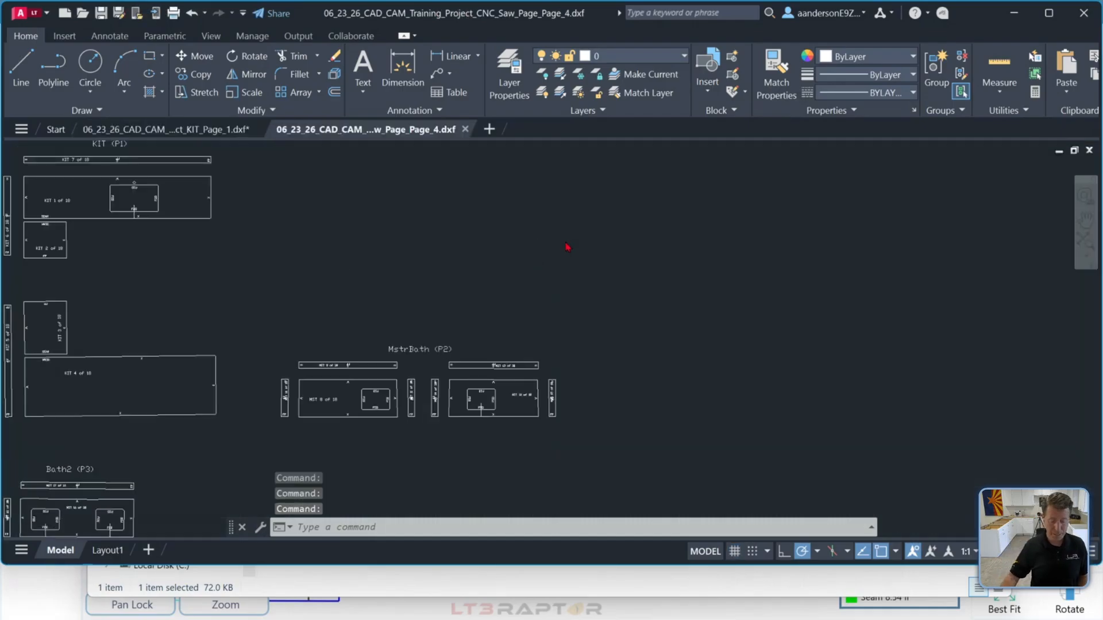
Zoom through the CNC saw page drawing's pieces, then switch back to compare with the KIT page drawing
scroll(568, 244, "down", 4)
scroll(459, 235, "up", 4)
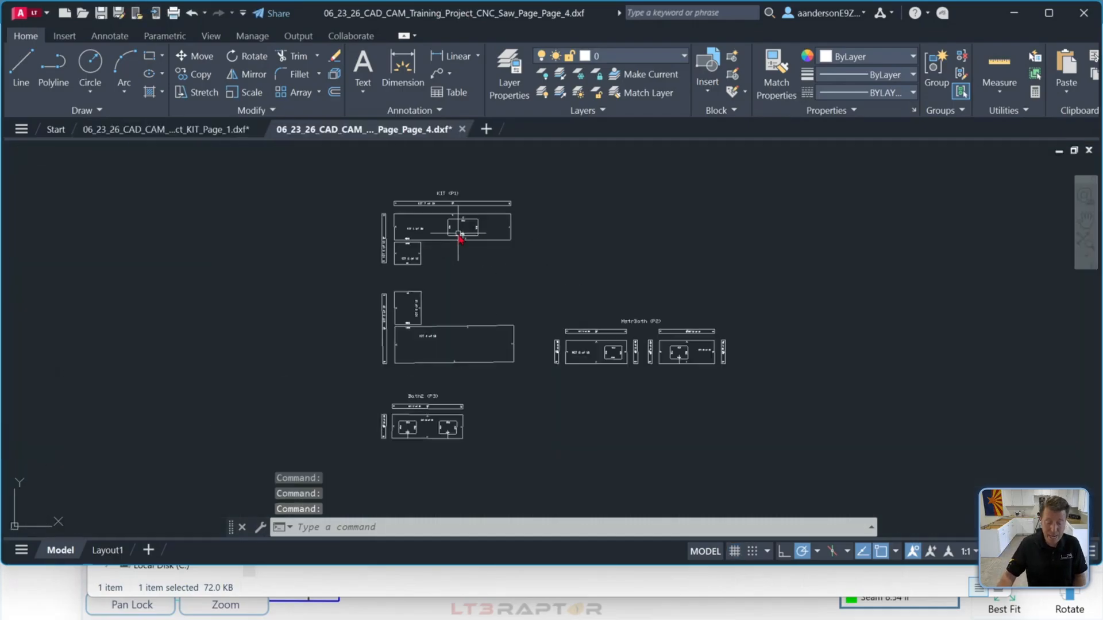
scroll(460, 237, "up", 2)
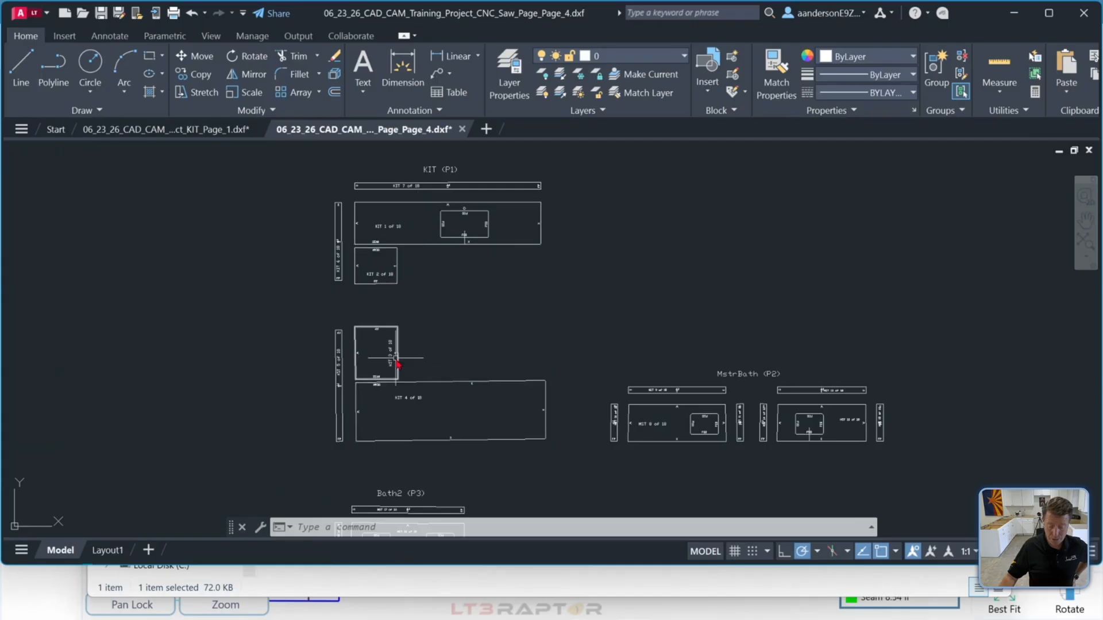
scroll(651, 409, "up", 4)
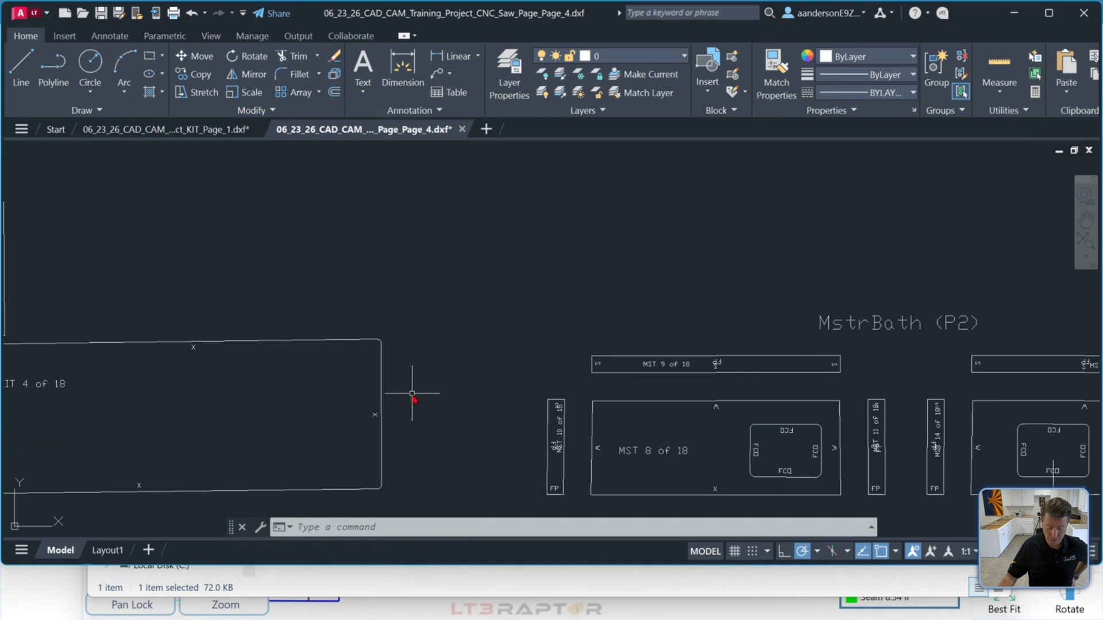
scroll(412, 391, "down", 5)
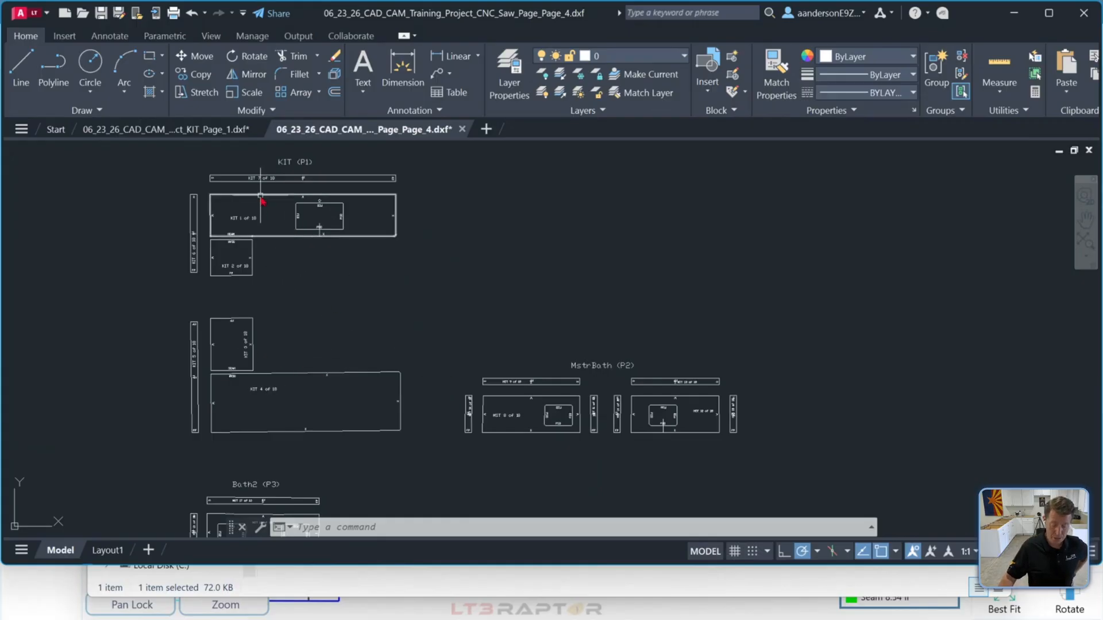
scroll(288, 179, "up", 4)
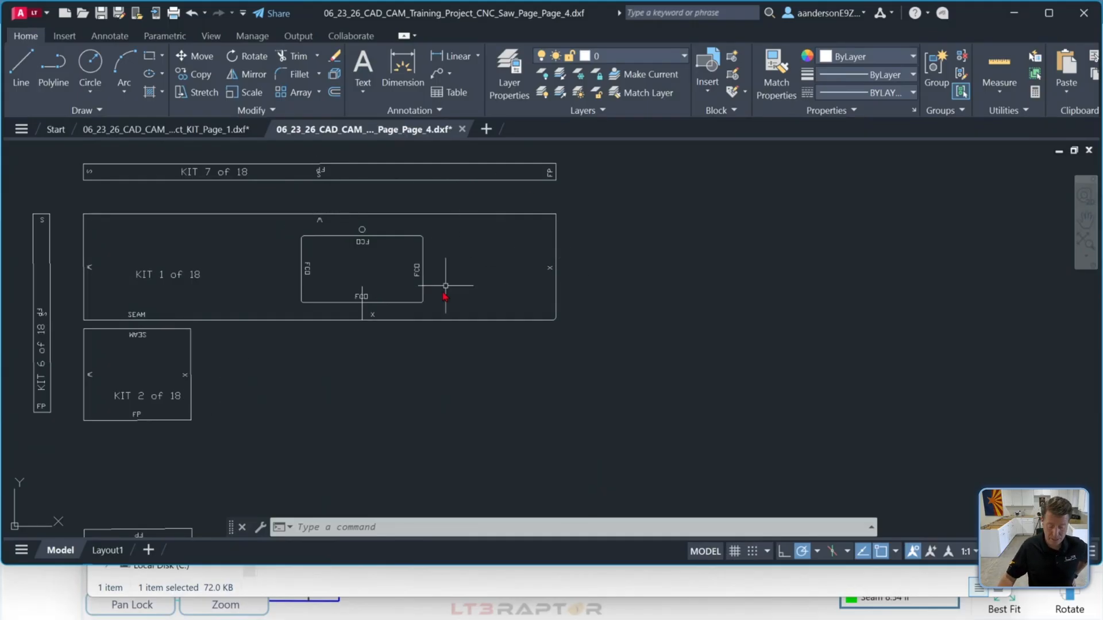
scroll(546, 315, "down", 2)
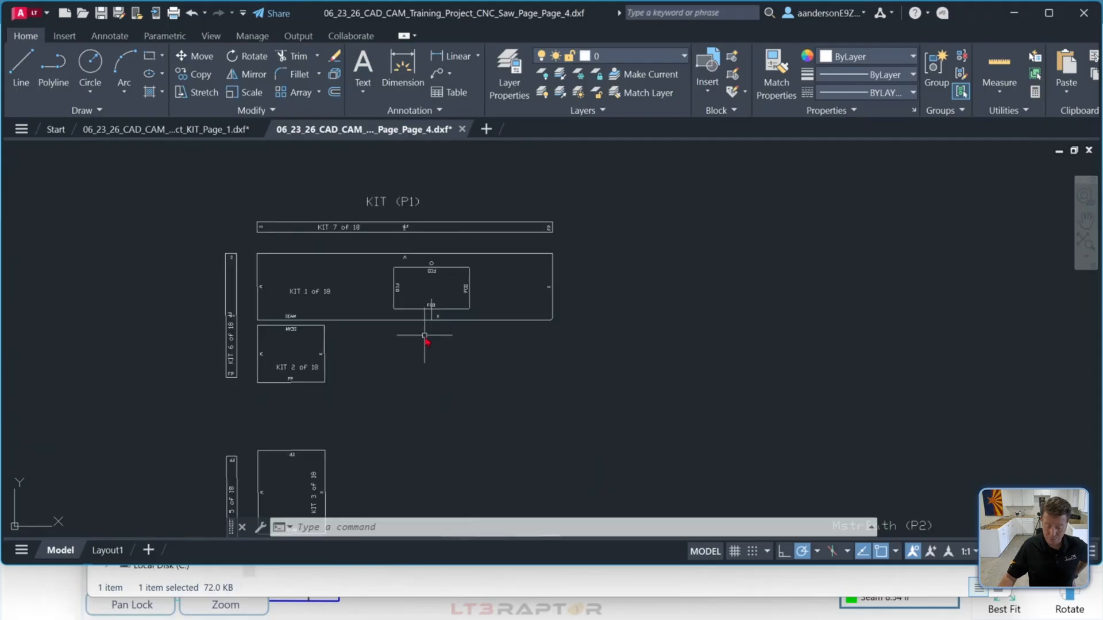
scroll(694, 356, "down", 2)
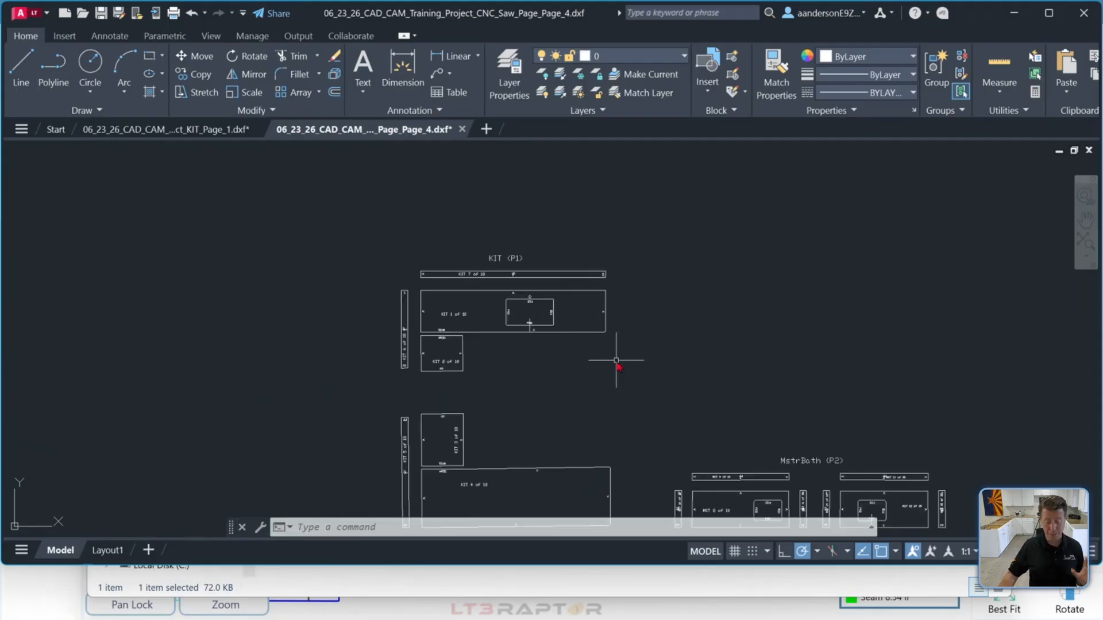
left_click(213, 130)
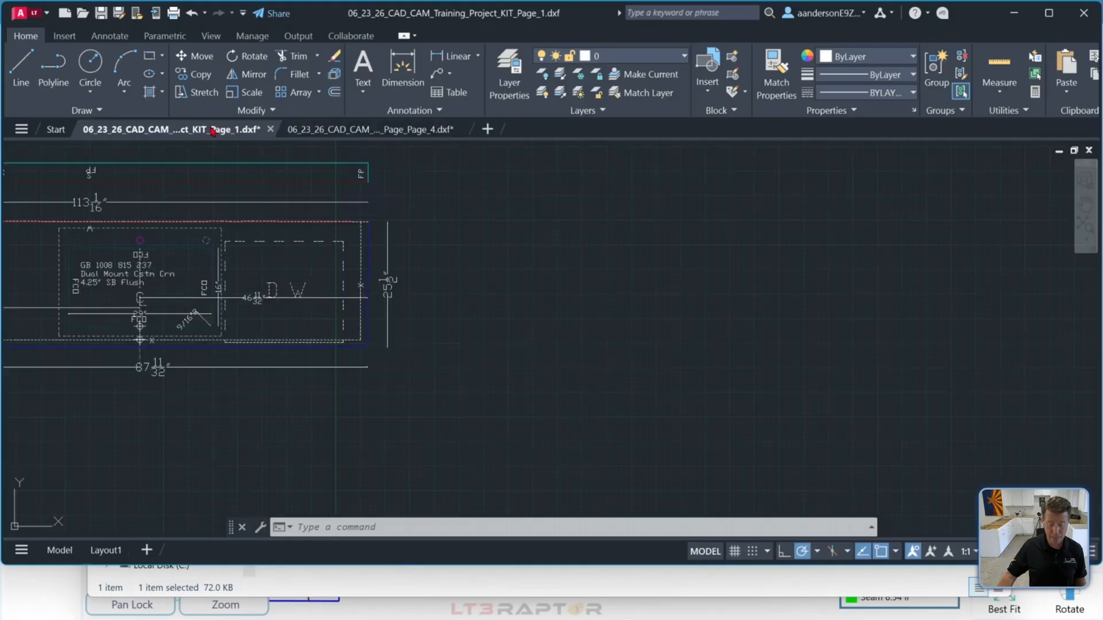
scroll(510, 320, "down", 2)
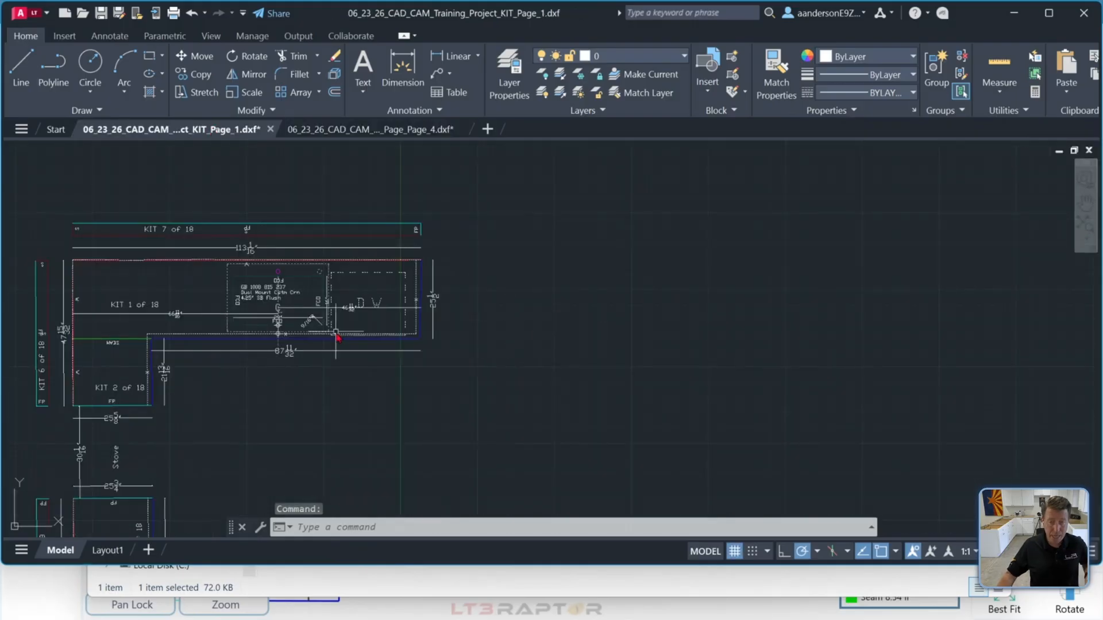
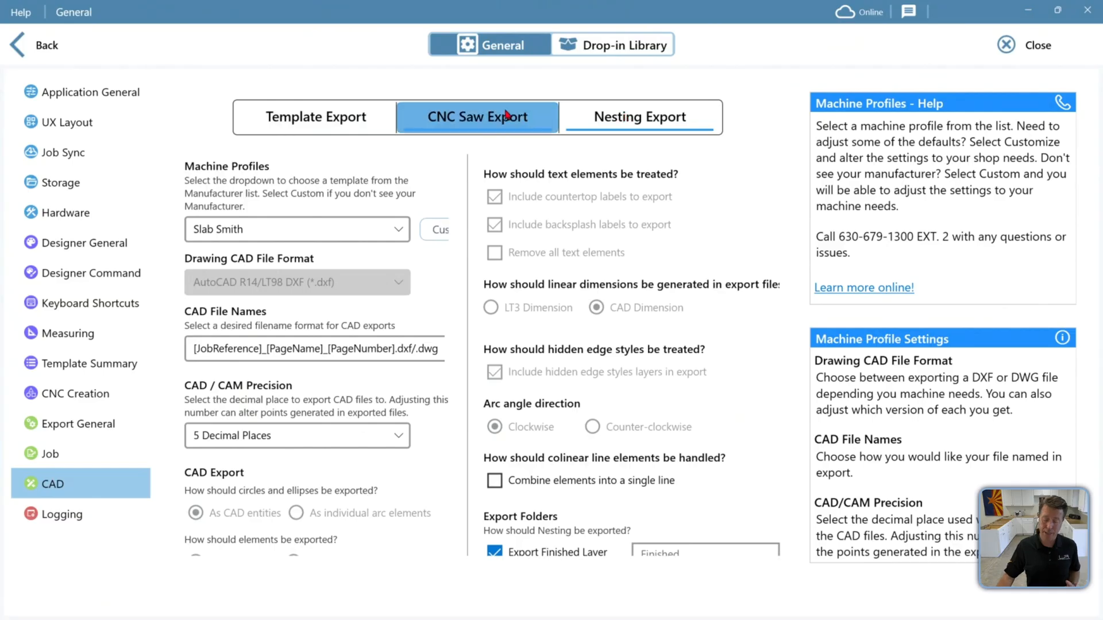
Open the Template Export settings and select Park Industries as the machine profile
scroll(288, 359, "down", 4)
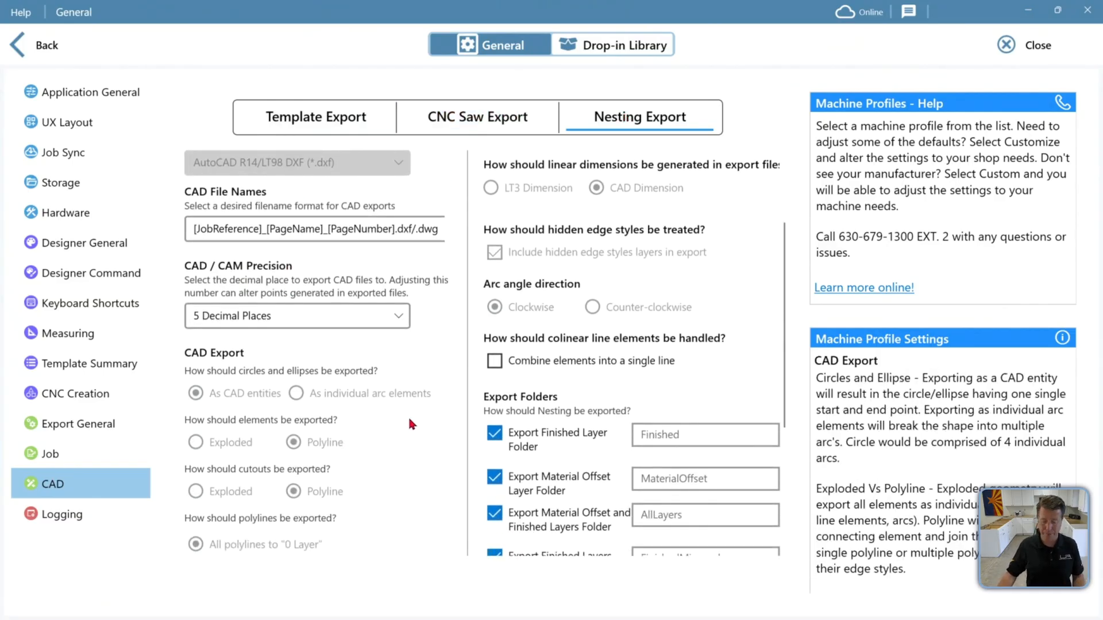
scroll(408, 415, "up", 3)
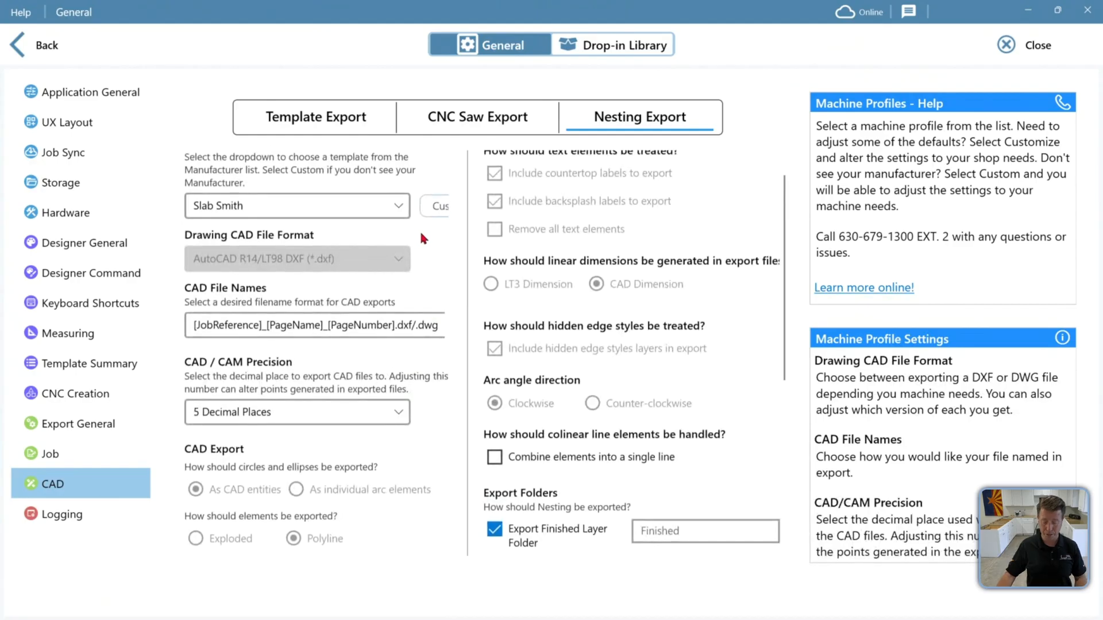
left_click(316, 117)
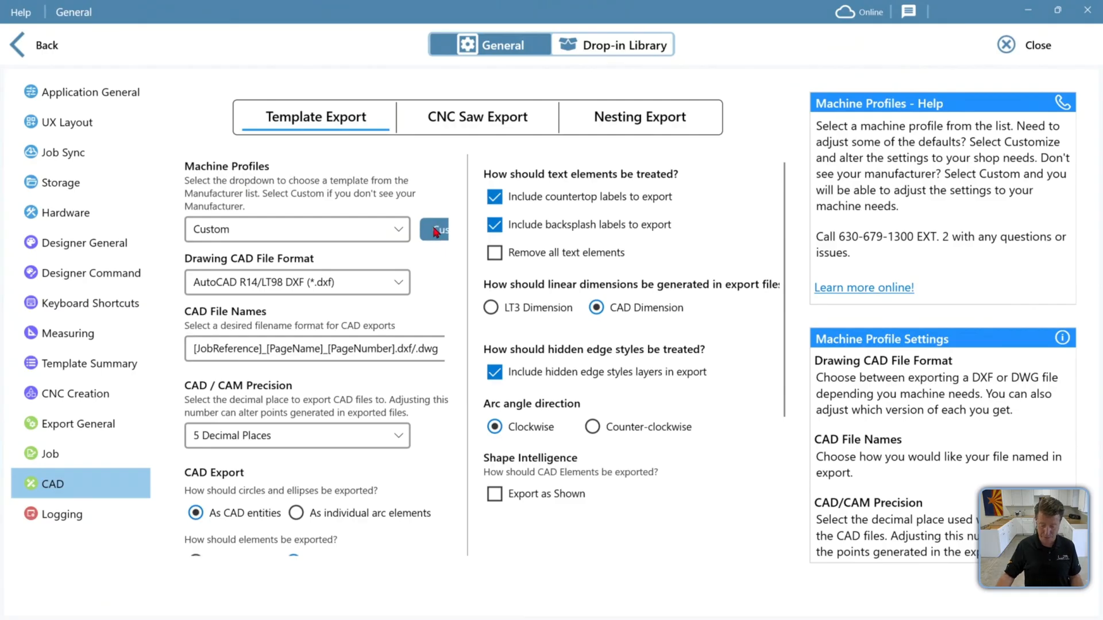
left_click(390, 229)
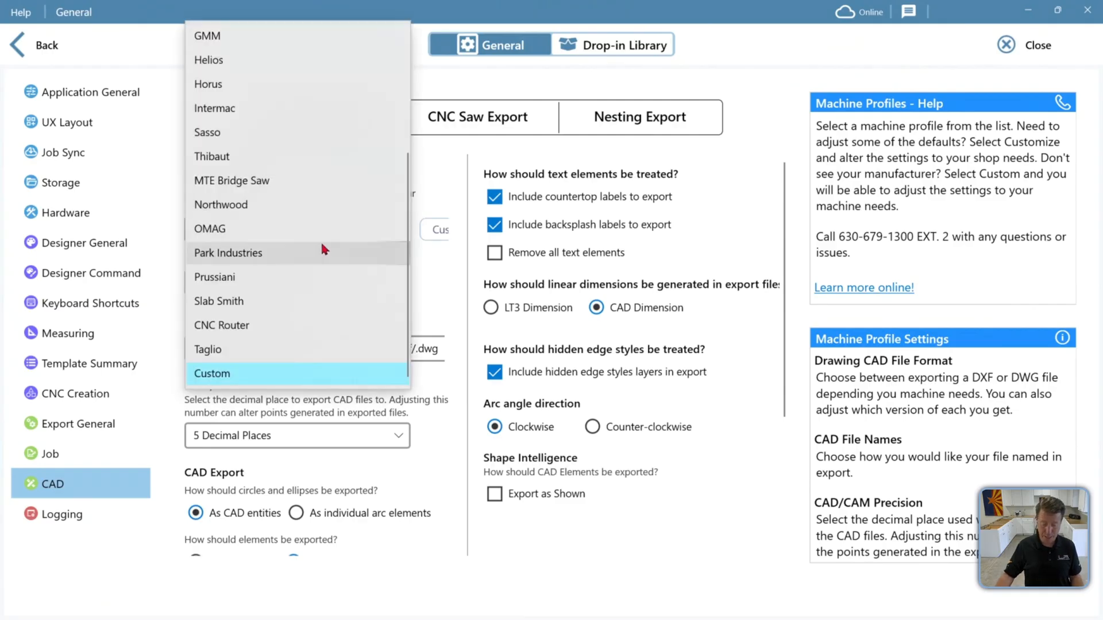
left_click(437, 215)
left_click(384, 227)
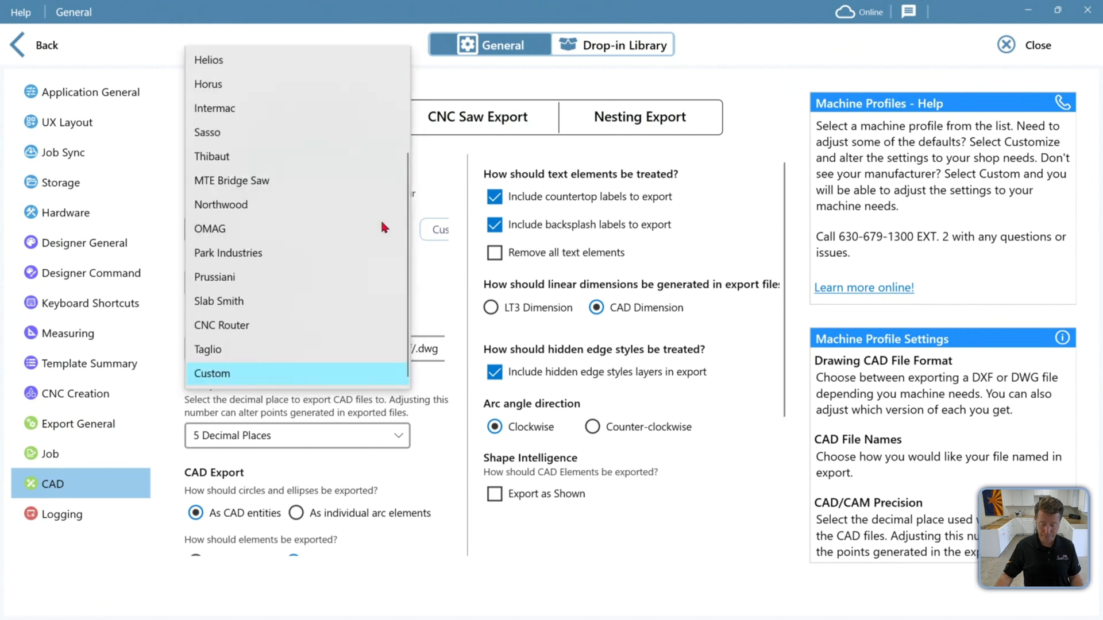
left_click(278, 255)
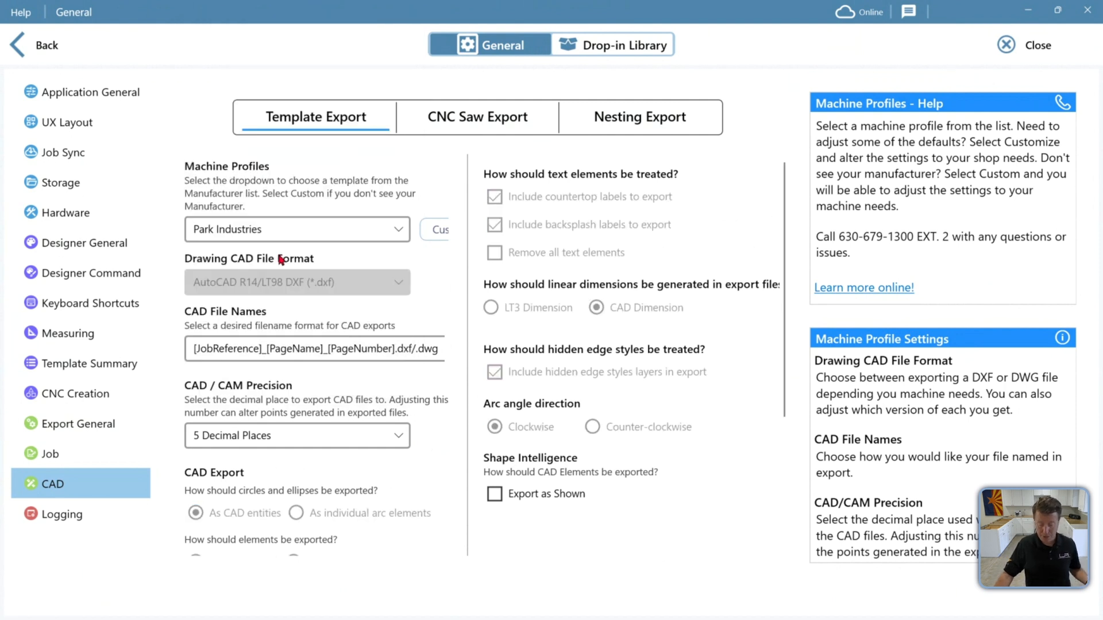
Try the Sasso, Donatoni and Thibaut machine profiles, returning to Park Industries
left_click(299, 228)
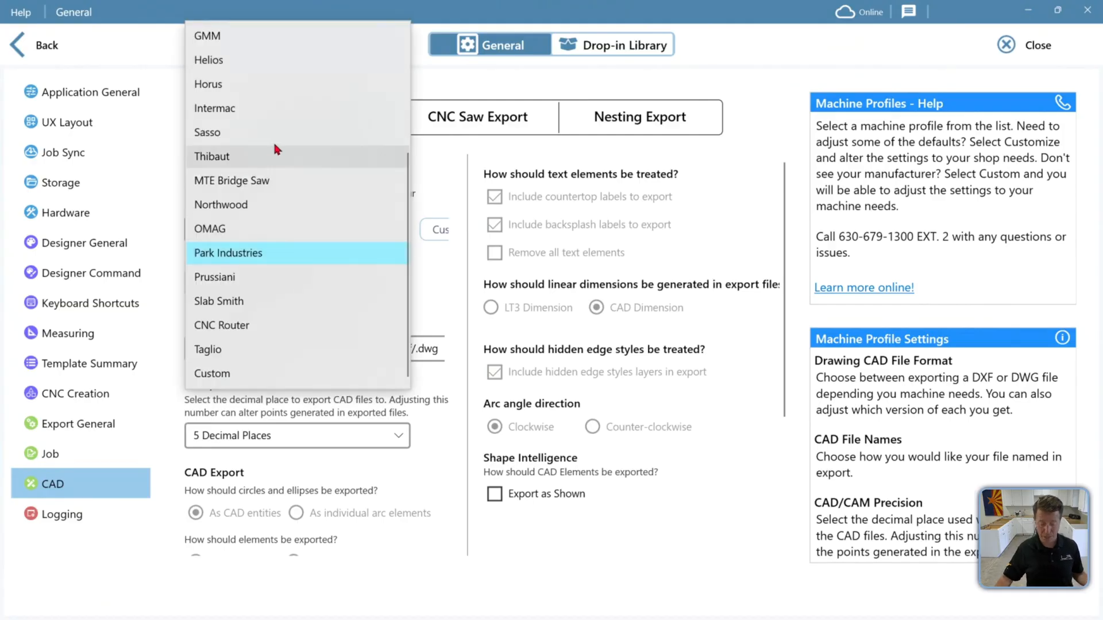
left_click(277, 132)
left_click(277, 232)
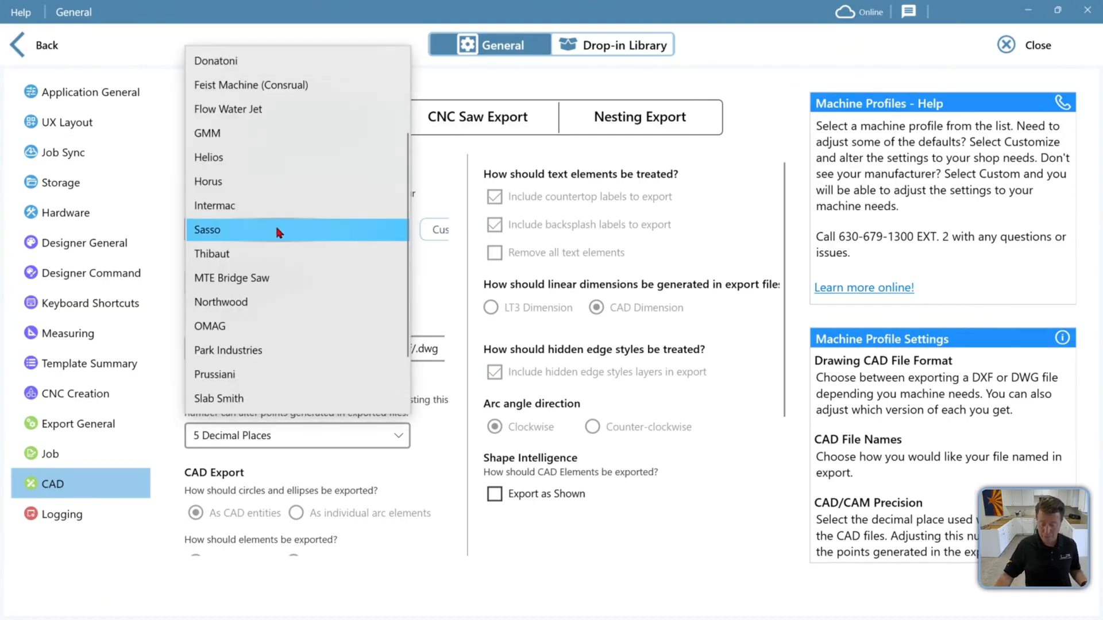
scroll(301, 110, "up", 2)
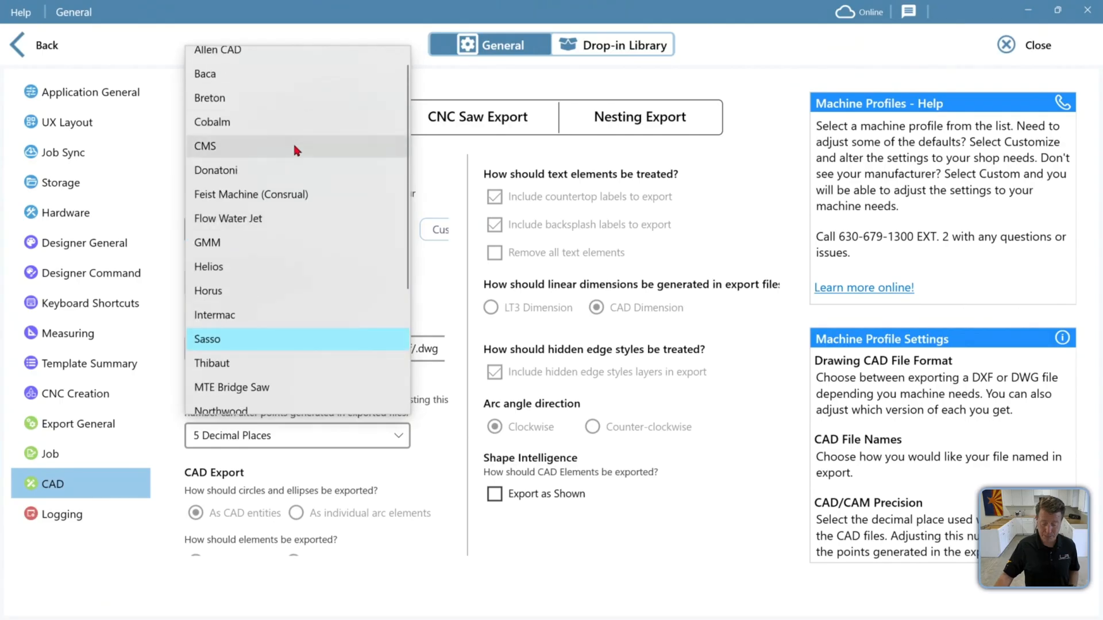
left_click(287, 169)
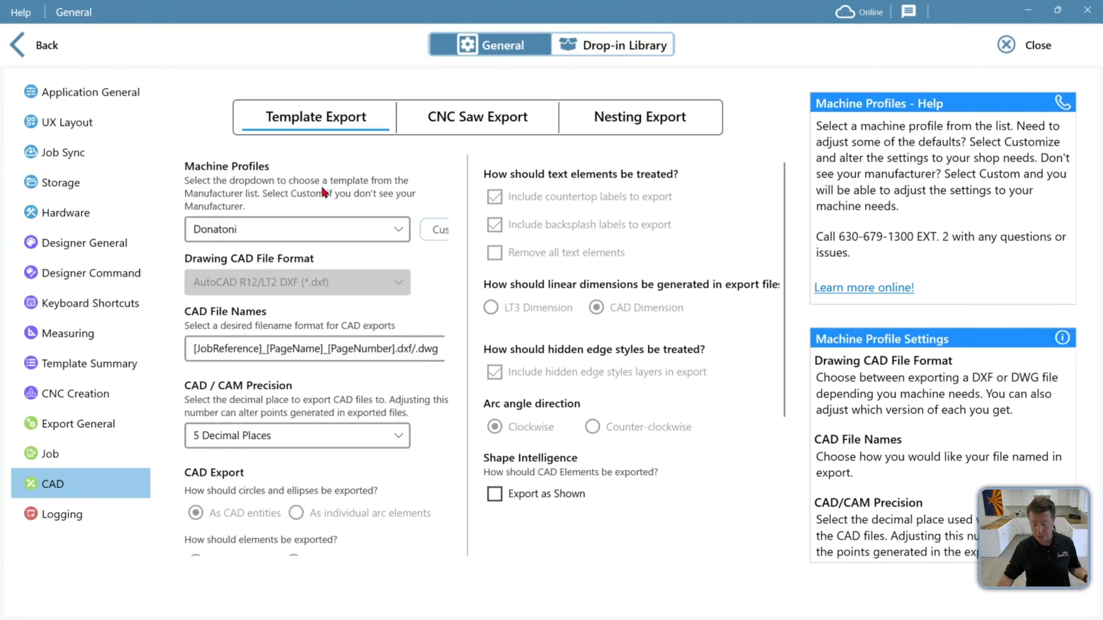
left_click(322, 230)
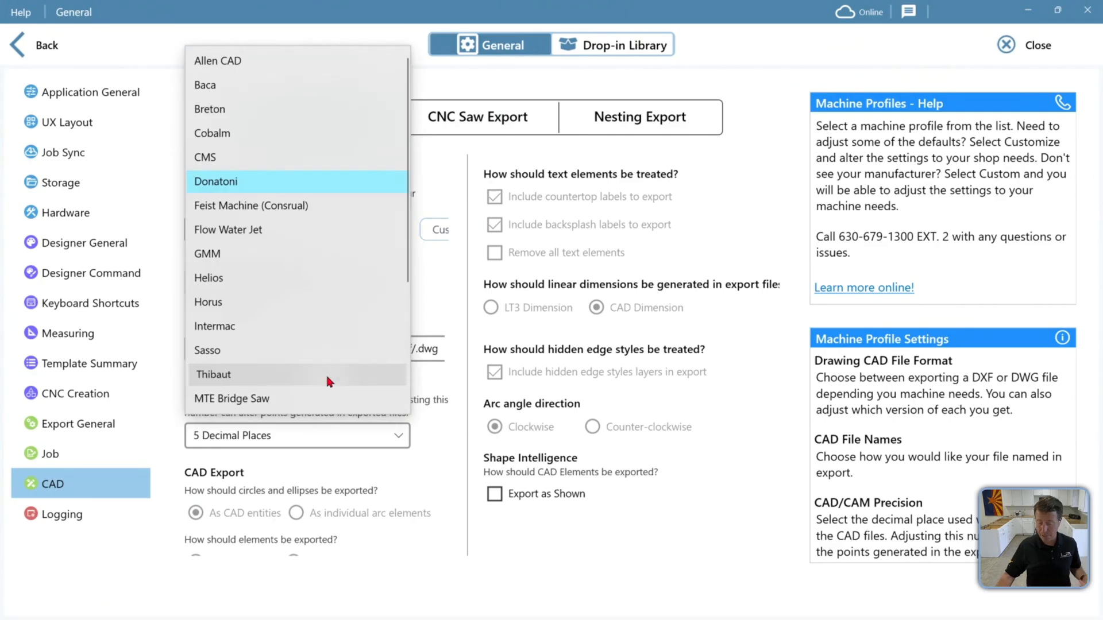
left_click(325, 372)
left_click(315, 237)
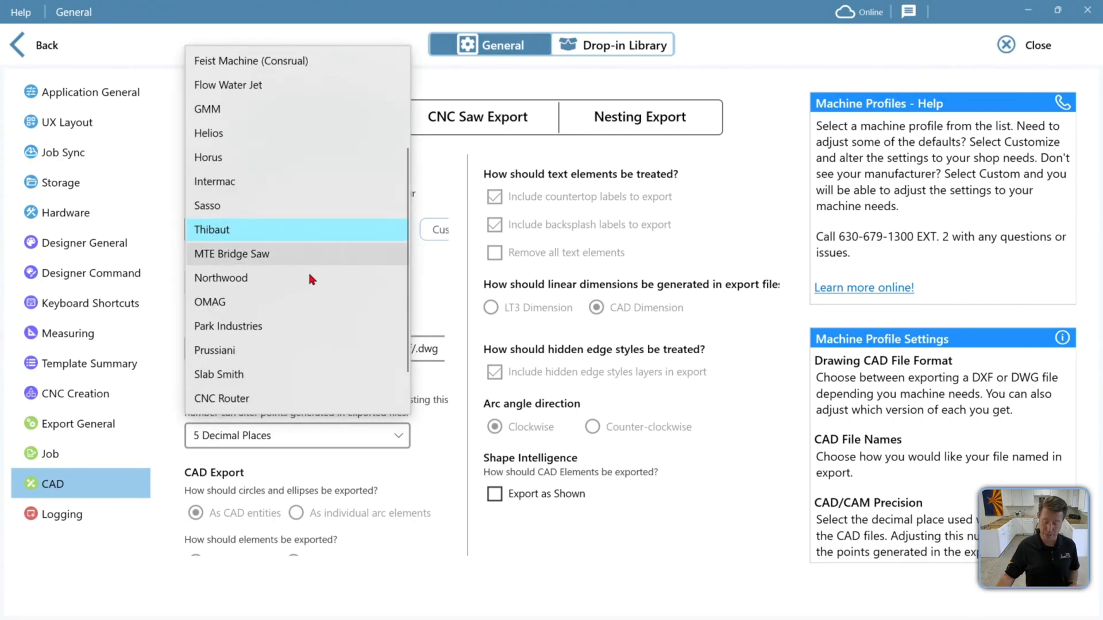
left_click(441, 174)
left_click(379, 227)
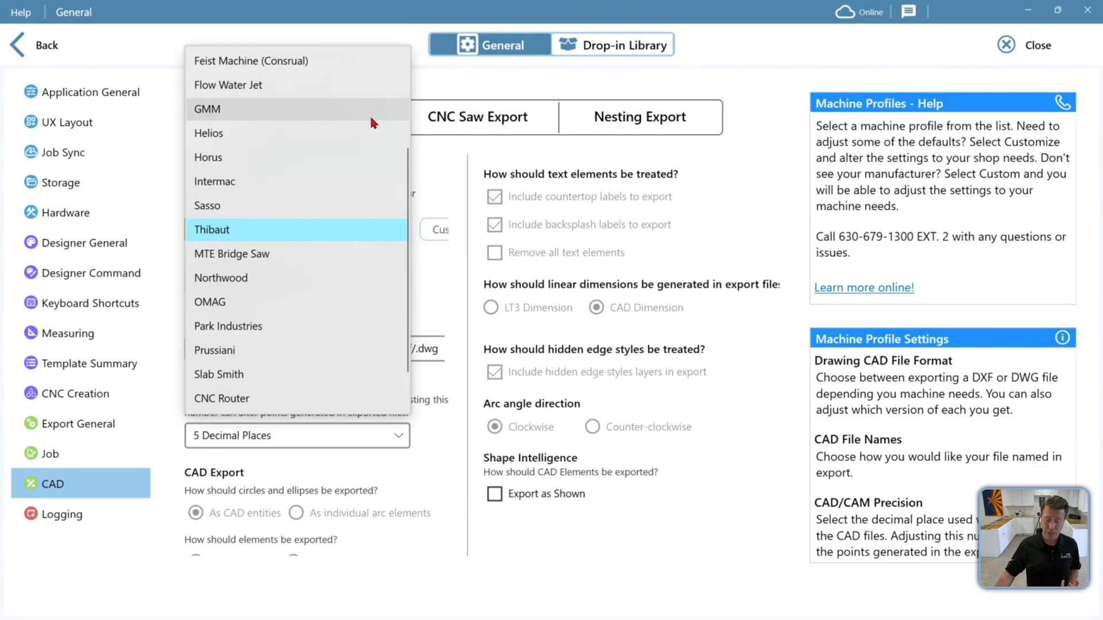
scroll(319, 296, "down", 1)
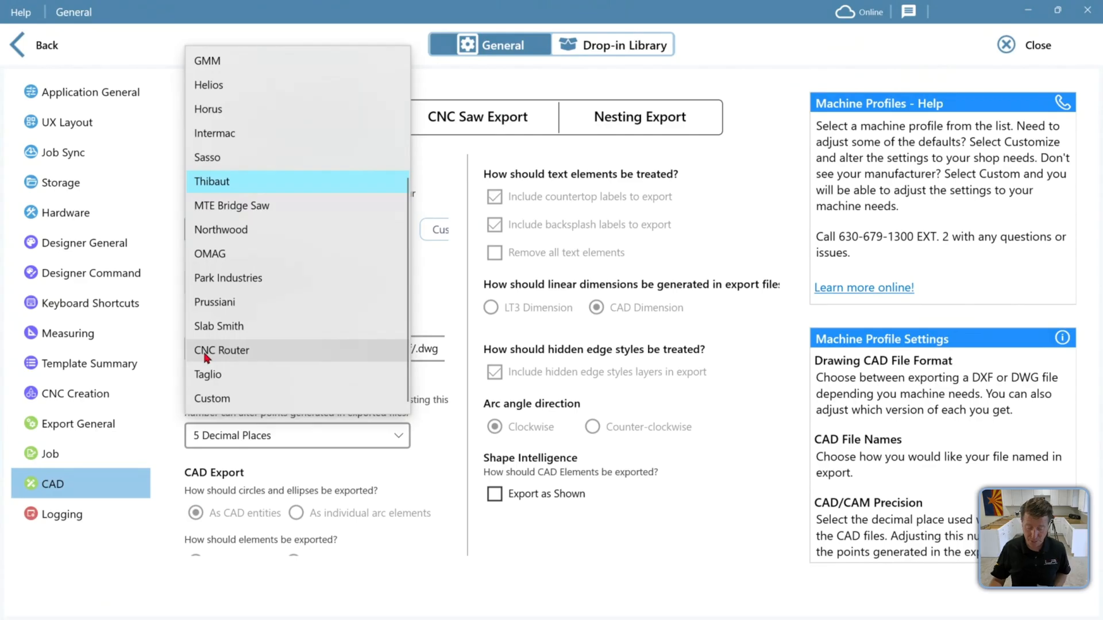
left_click(295, 278)
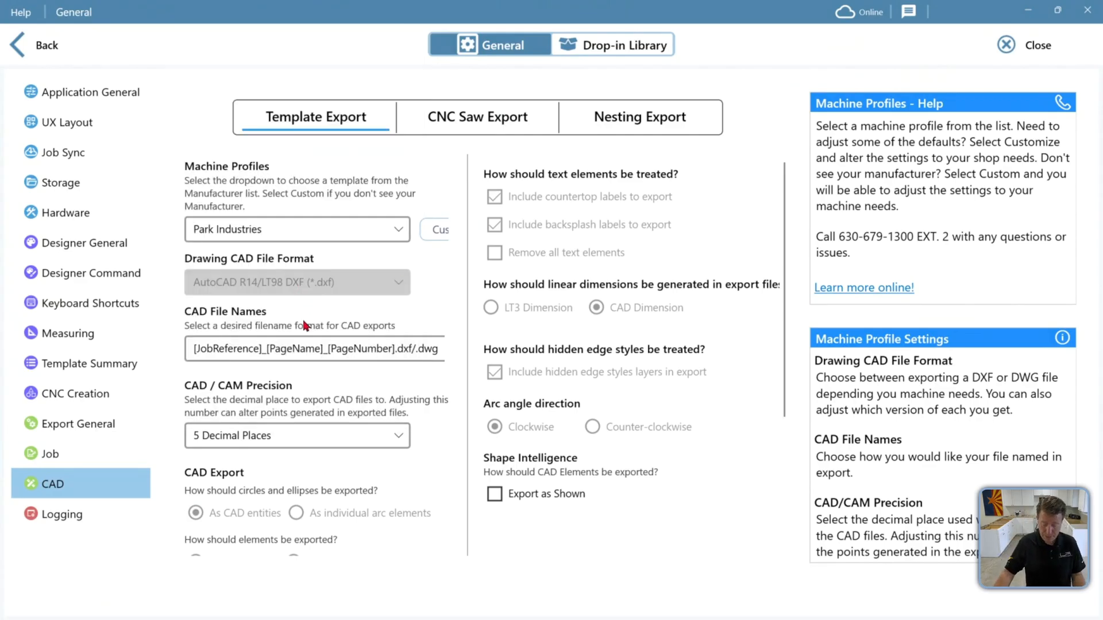
Customize the Template Export machine profile, keeping countertop and backsplash labels included in export
scroll(310, 319, "down", 2)
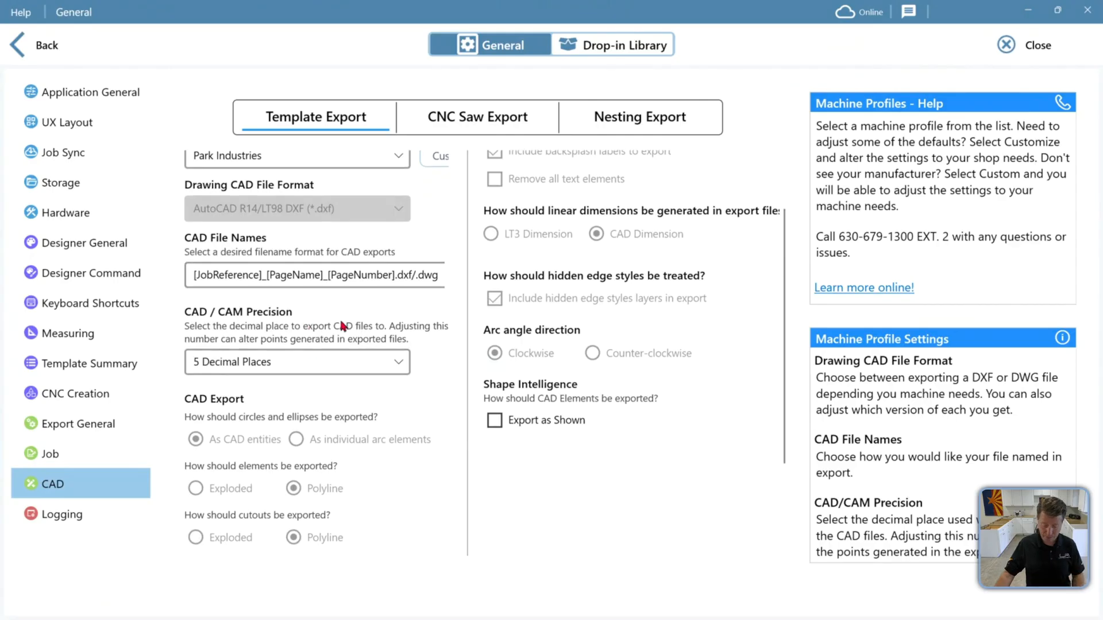
scroll(401, 256, "up", 1)
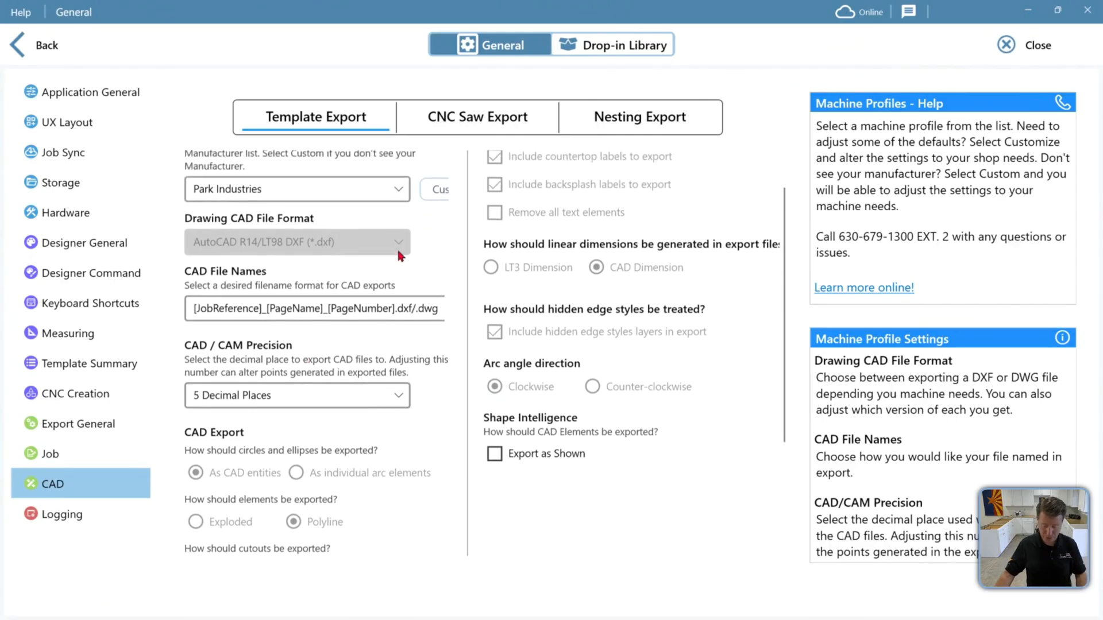
left_click(440, 190)
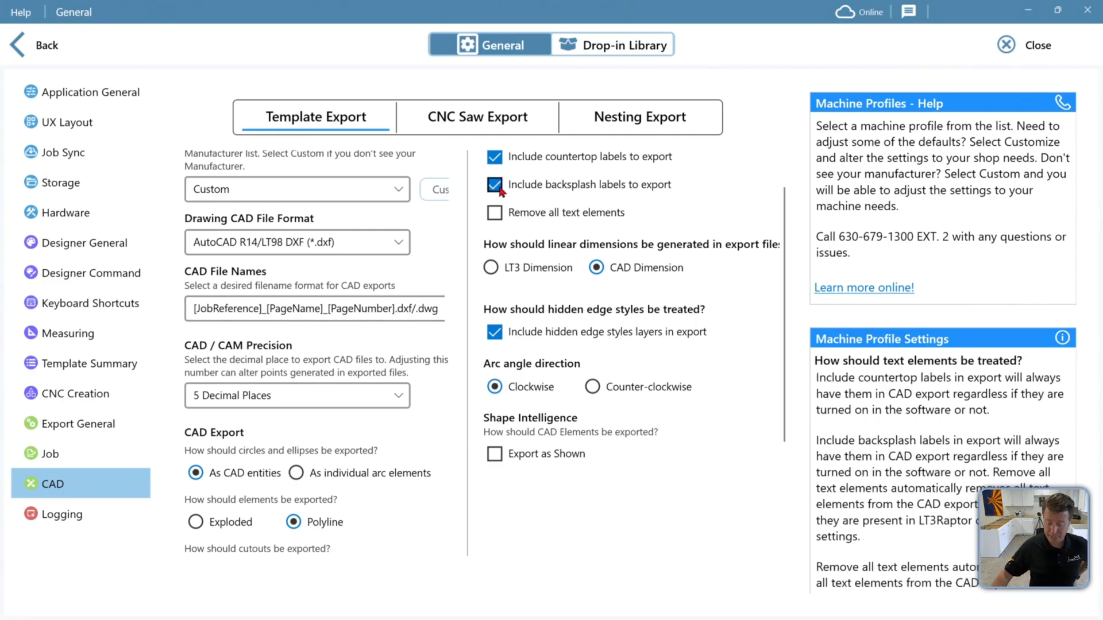
left_click(504, 163)
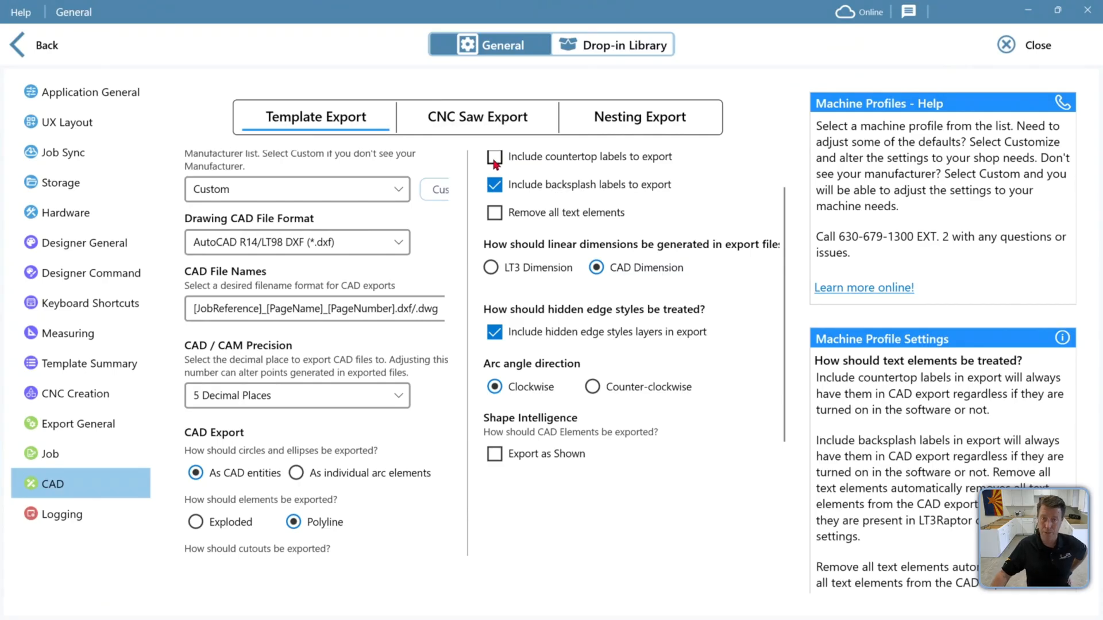
left_click(495, 164)
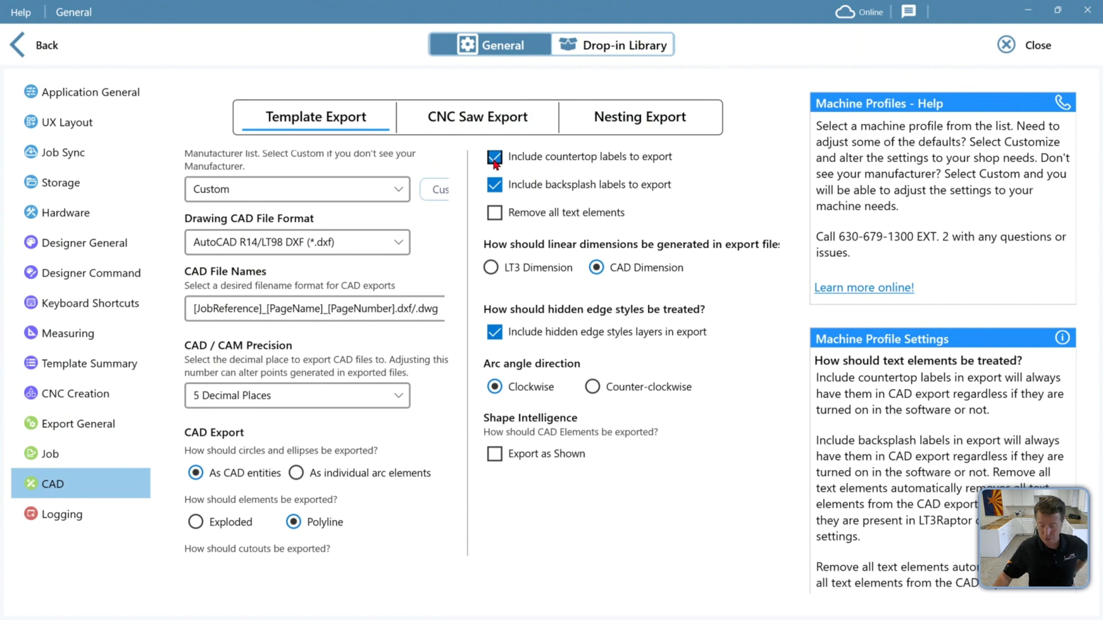
Customize the CNC Saw Export machine profile, keeping countertop and backsplash labels included in export
left_click(477, 118)
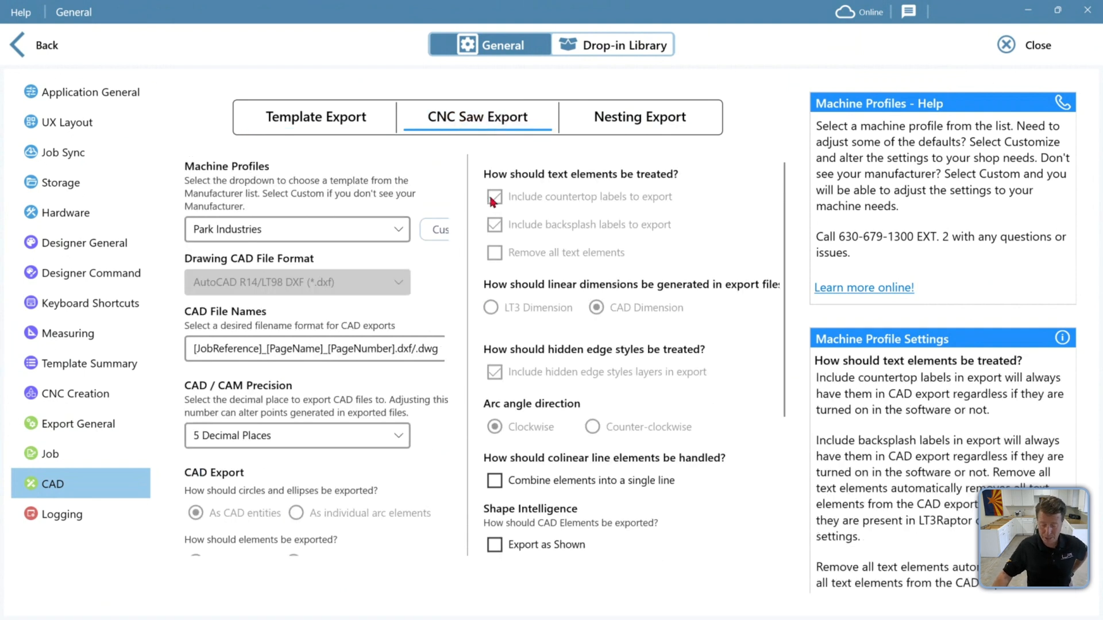
left_click(424, 236)
left_click(495, 197)
left_click(495, 224)
left_click(495, 197)
left_click(495, 225)
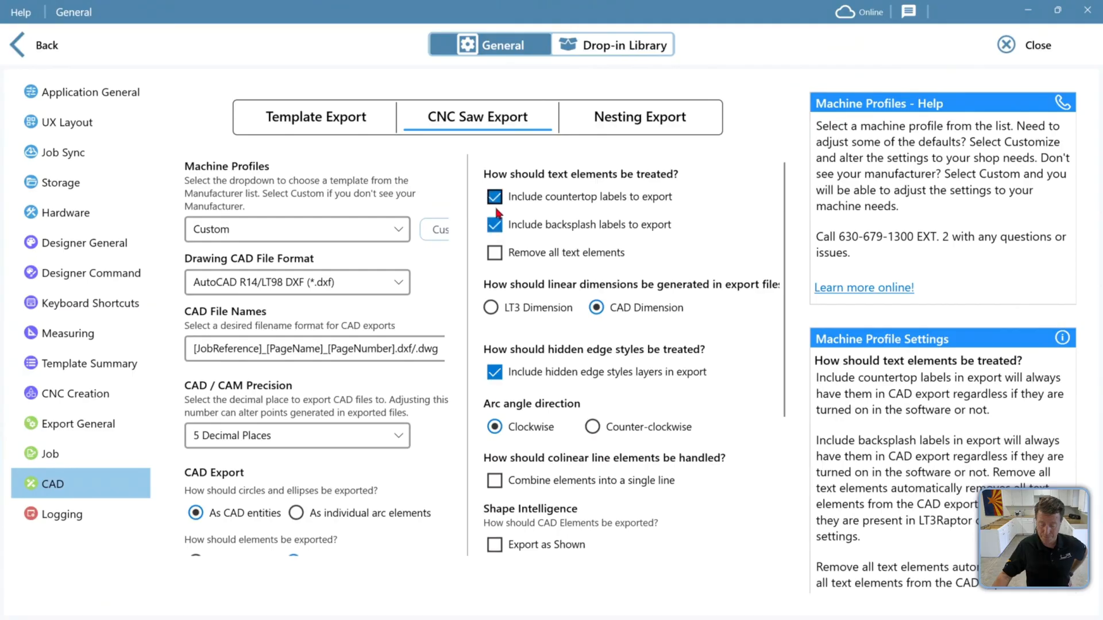
Set the CNC Saw Export to export elements as Exploded instead of Polyline
scroll(380, 264, "down", 3)
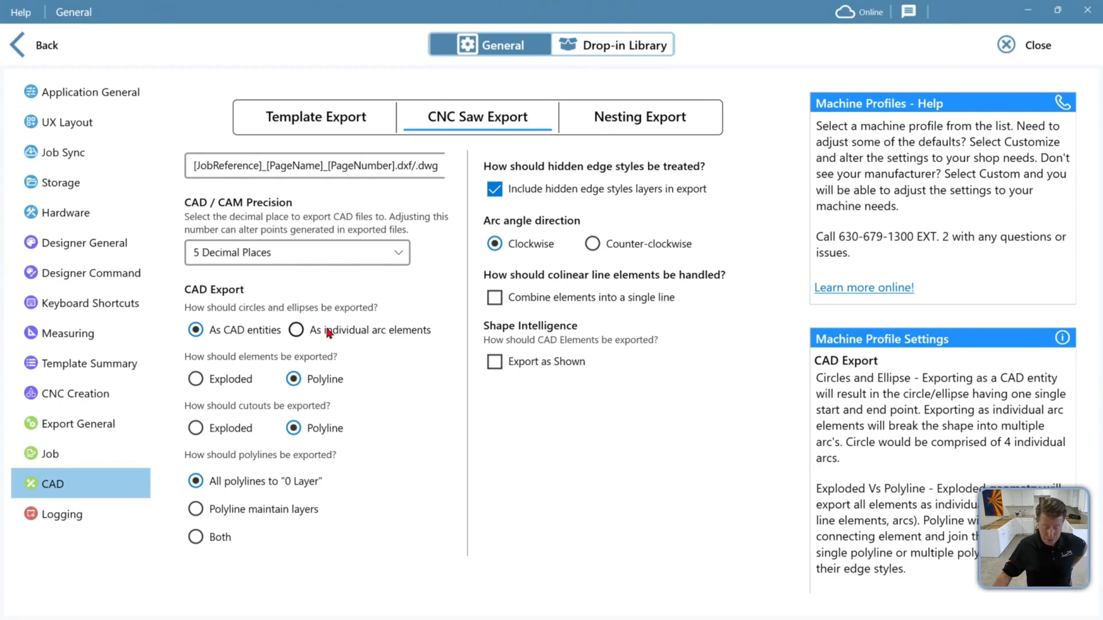
scroll(324, 337, "down", 1)
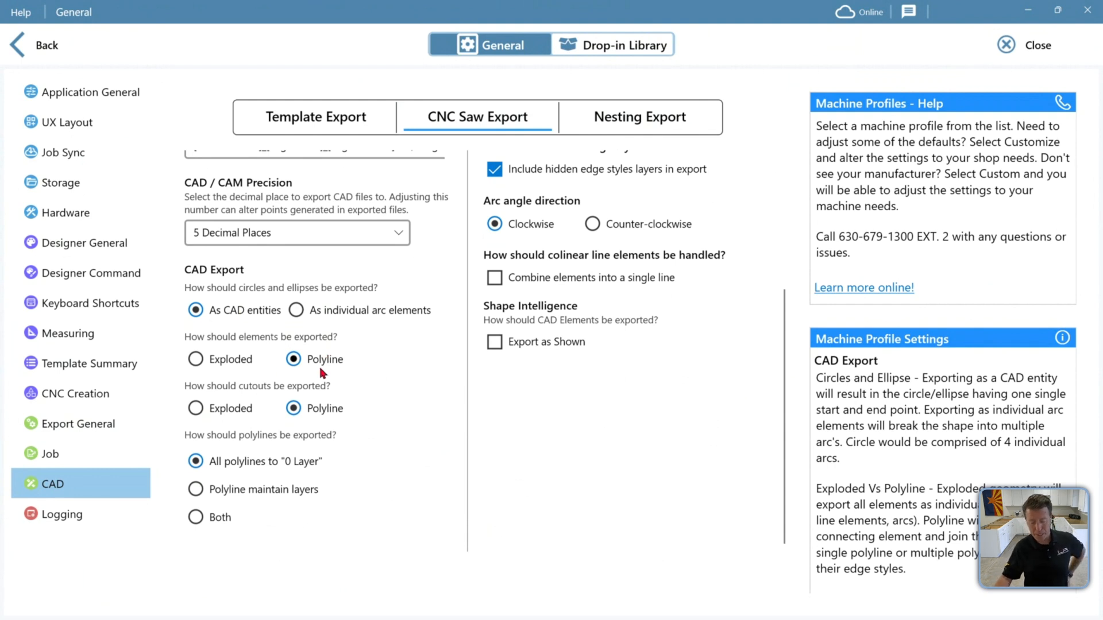
left_click(228, 360)
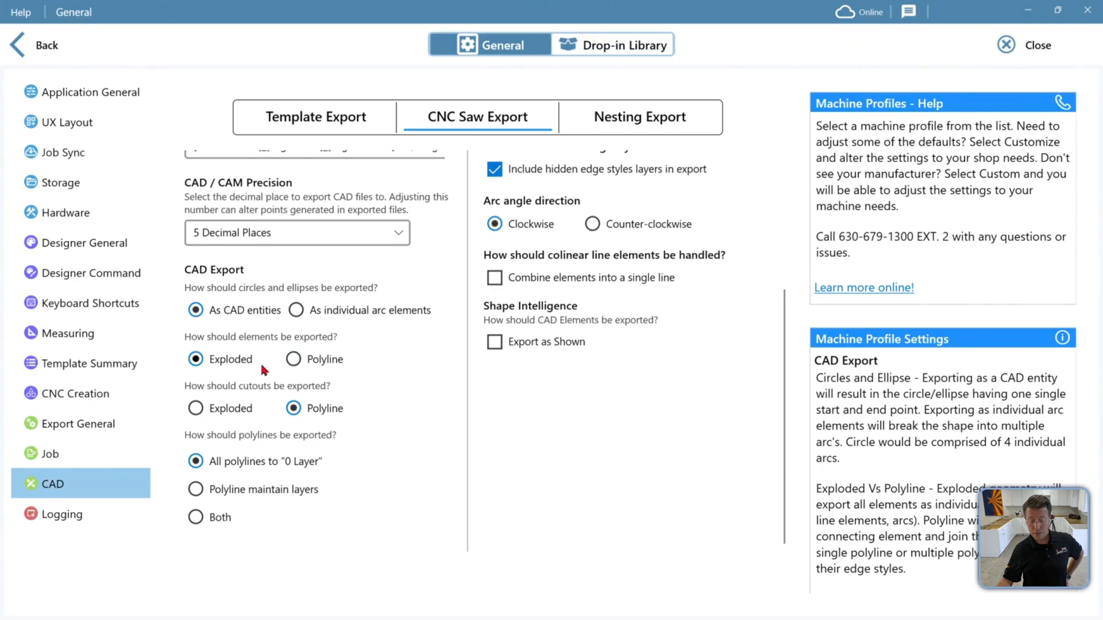
left_click(294, 361)
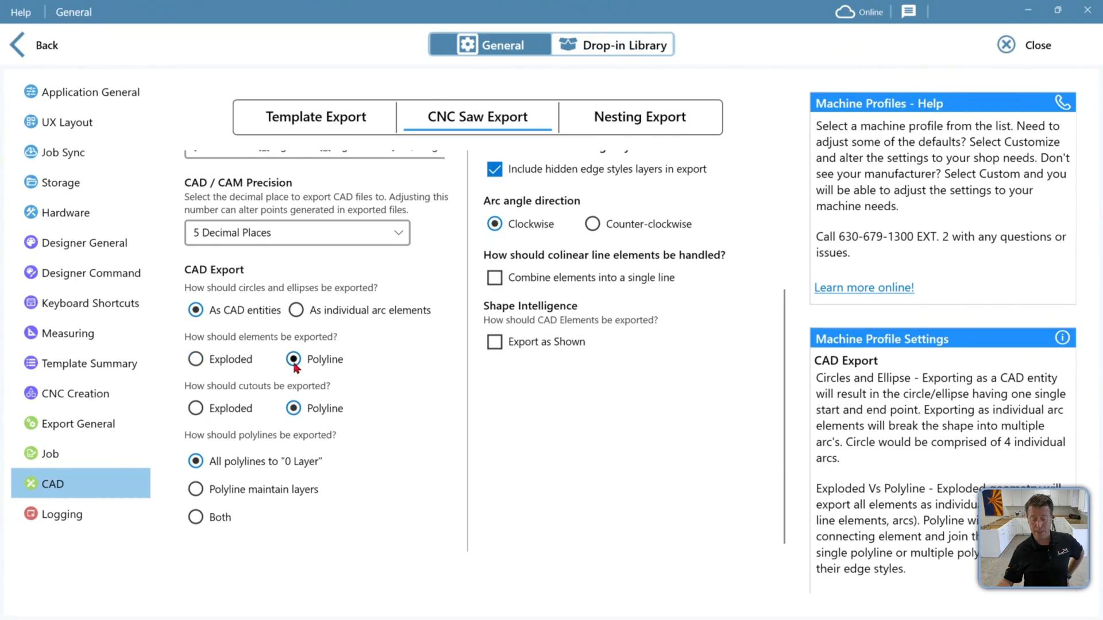
left_click(240, 357)
left_click(305, 361)
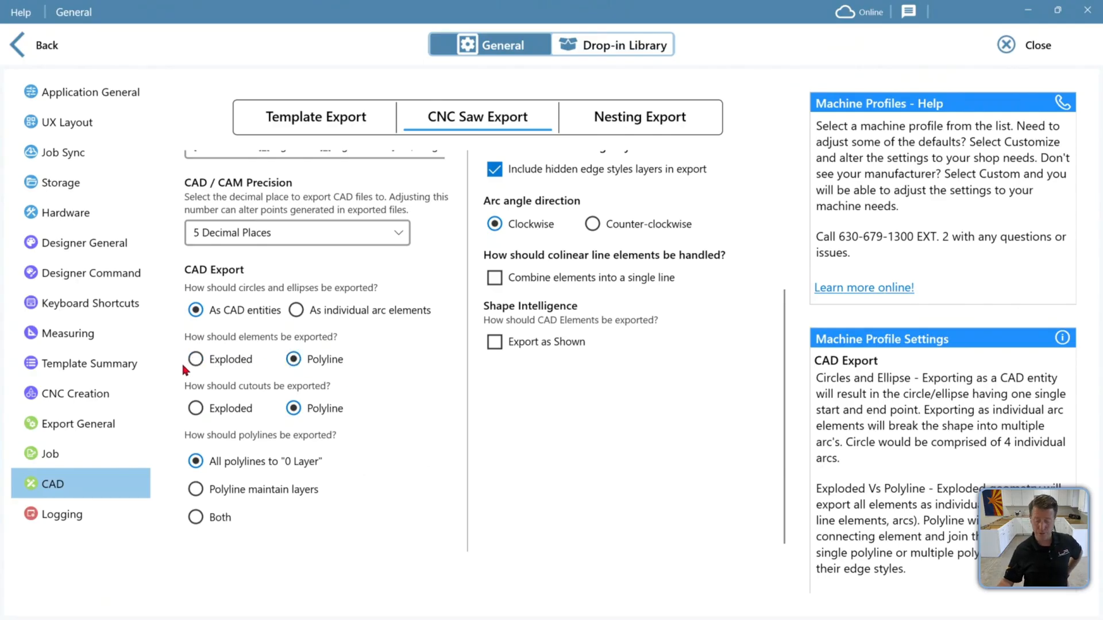
left_click(213, 366)
left_click(302, 362)
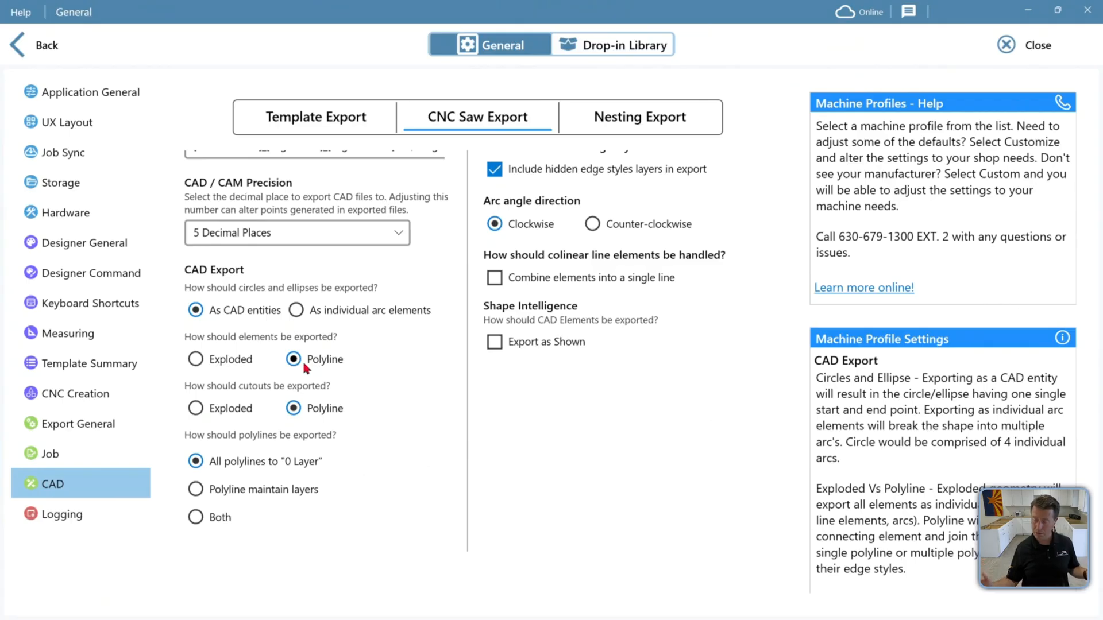
left_click(229, 360)
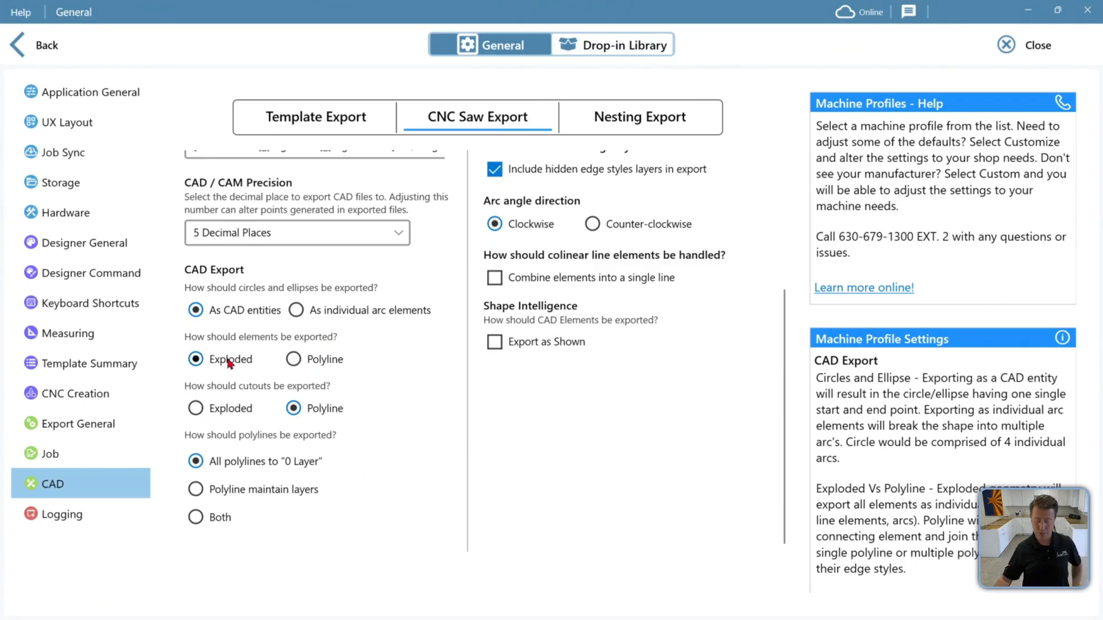
Set the Template Export polylines option to Polyline maintain layers and read the export help text
left_click(365, 118)
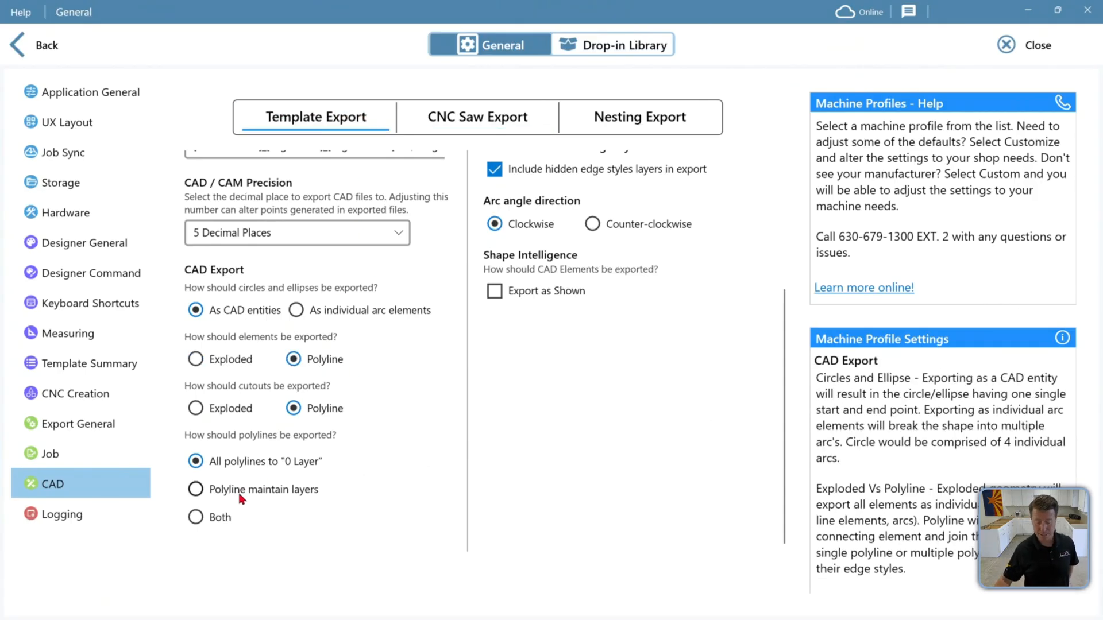
left_click(214, 493)
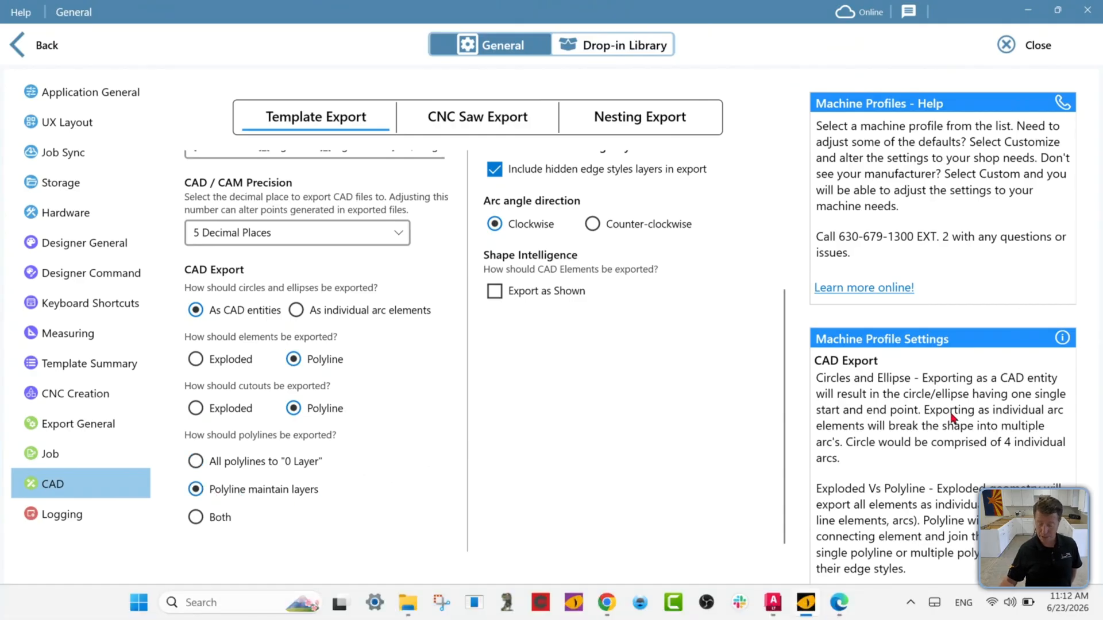
scroll(939, 483, "down", 2)
scroll(939, 484, "down", 4)
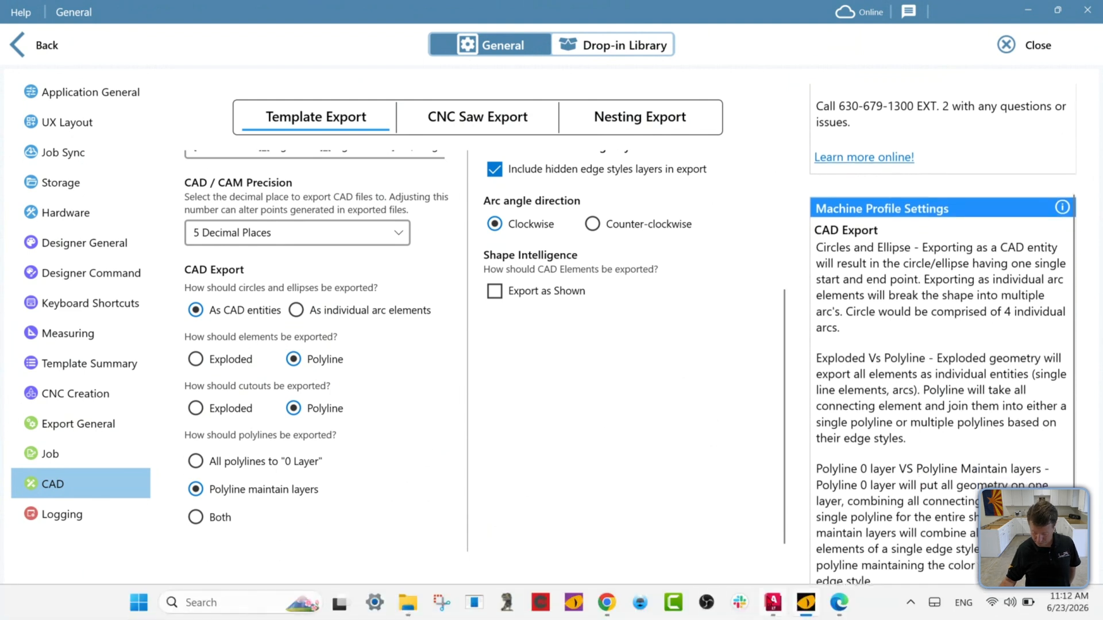
Switch to AutoCAD LT and zoom around the KIT page drawing
left_click(772, 603)
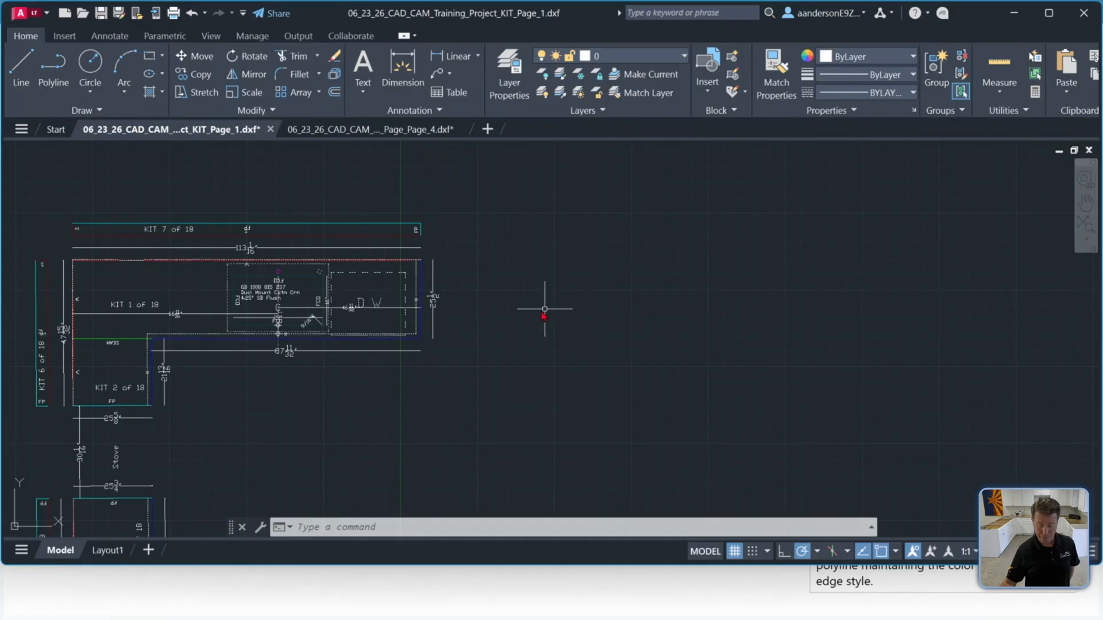
scroll(551, 310, "down", 8)
scroll(521, 325, "up", 2)
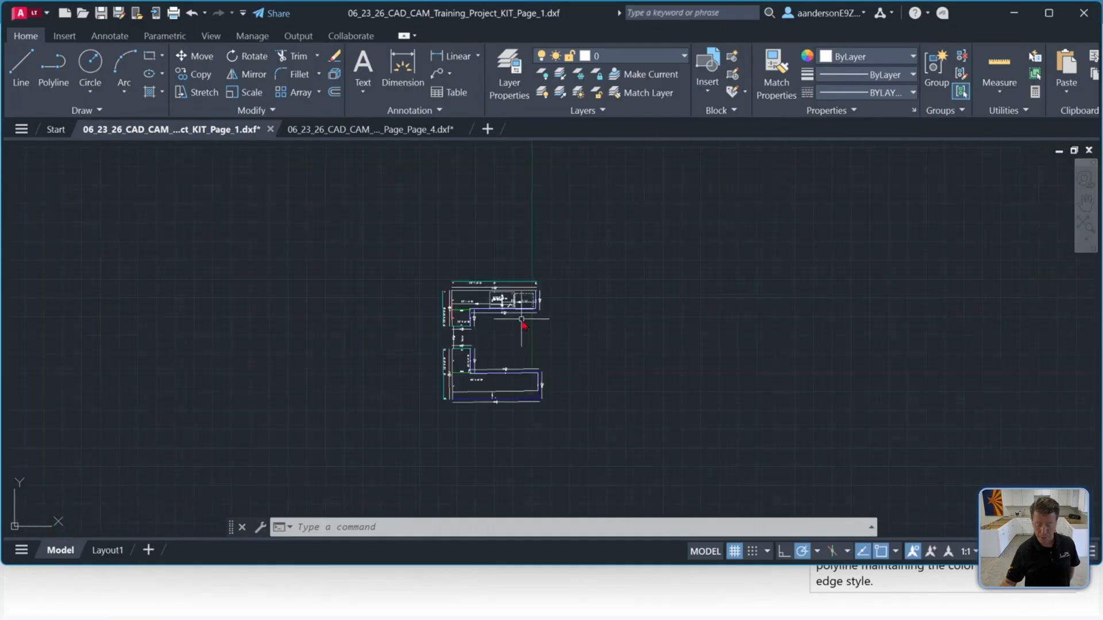
scroll(521, 320, "up", 8)
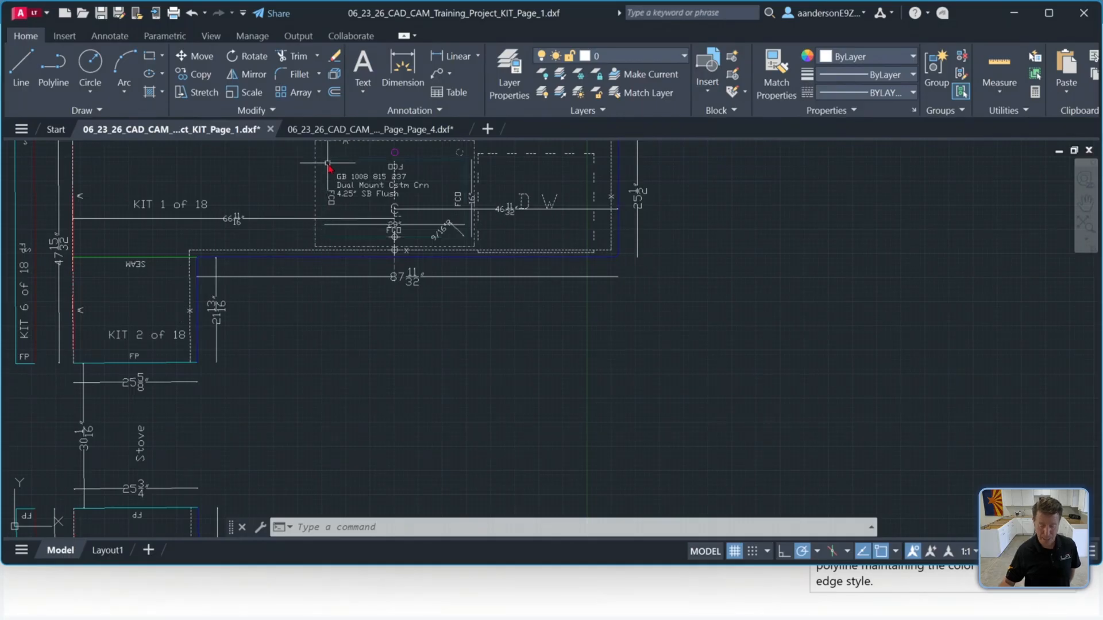
Compare the exported cutout polyline's properties with the Template, CNC Saw and Nesting Export settings in LT3
mouse_move(328, 164)
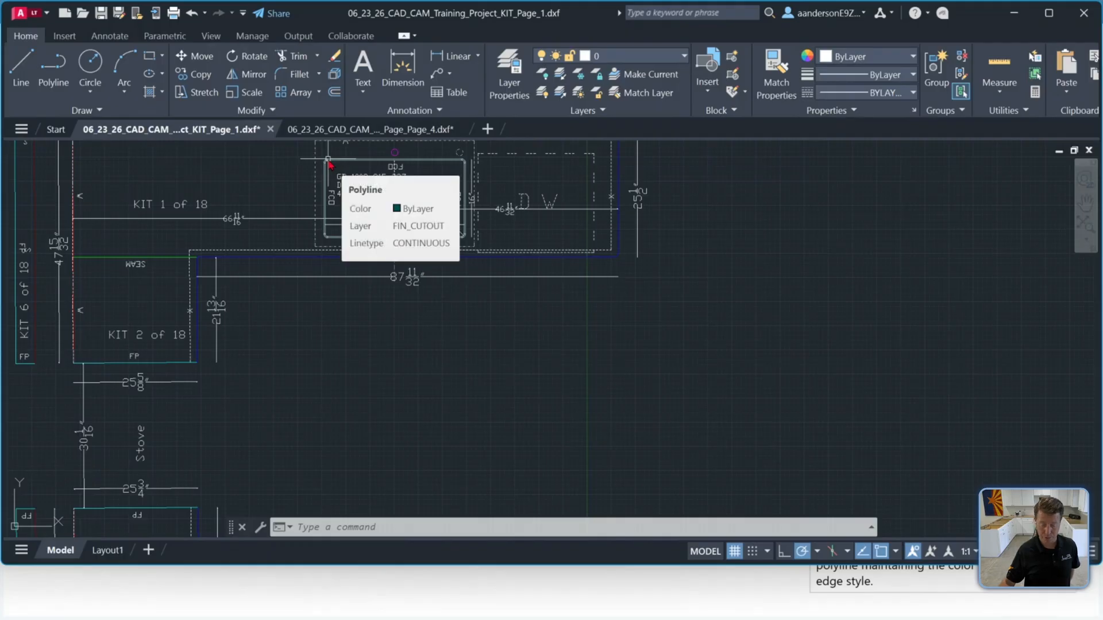
left_click(1014, 12)
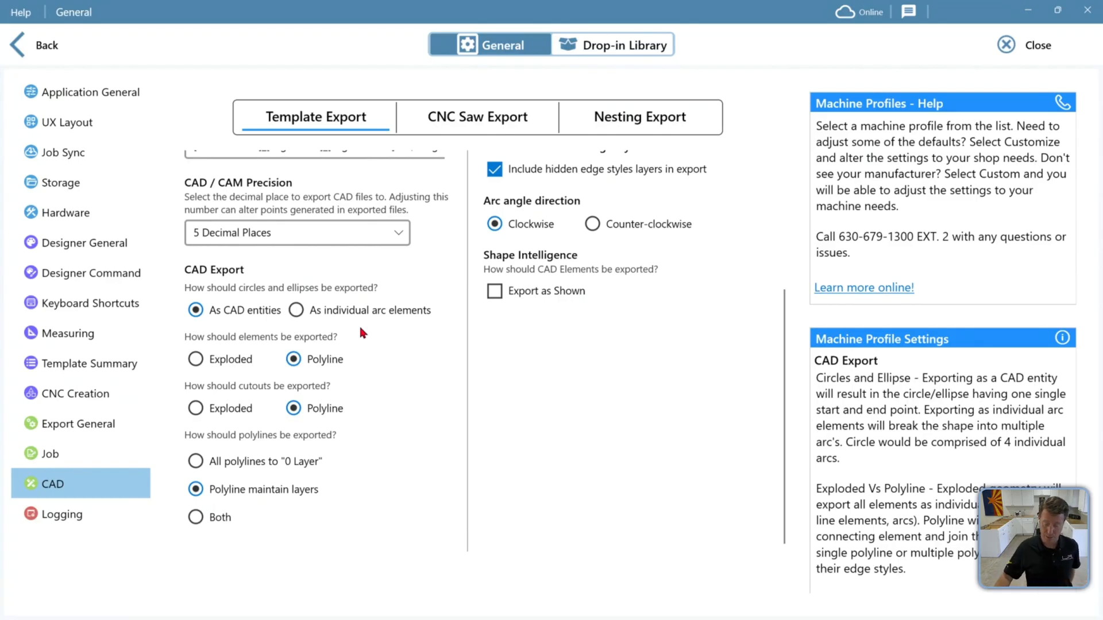
scroll(380, 362, "up", 1)
scroll(437, 373, "up", 2)
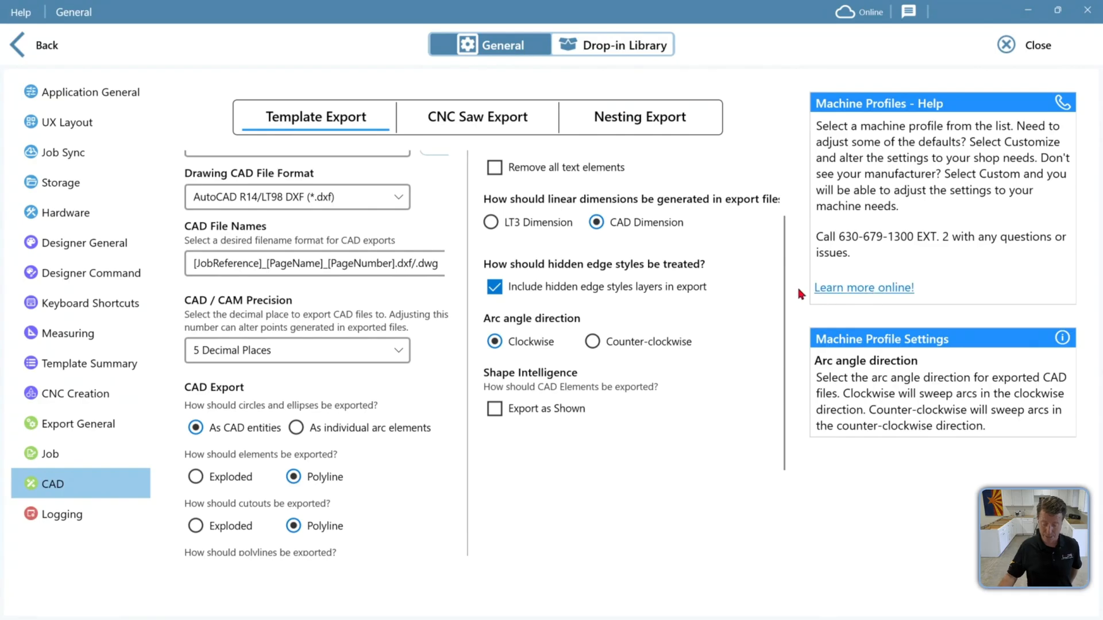
scroll(310, 395, "up", 3)
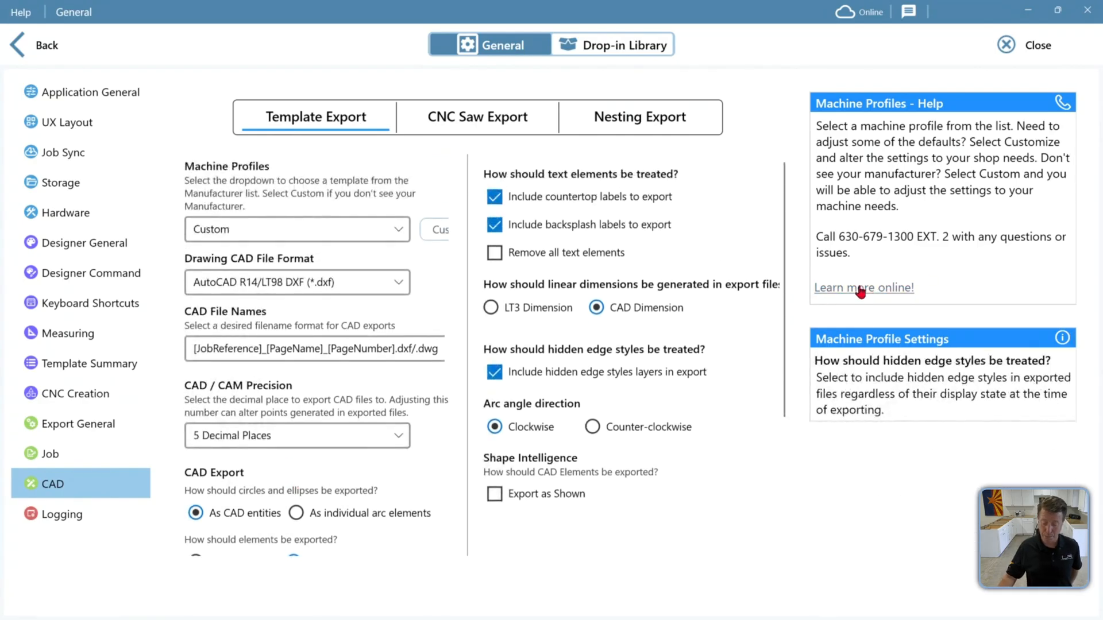
left_click(320, 118)
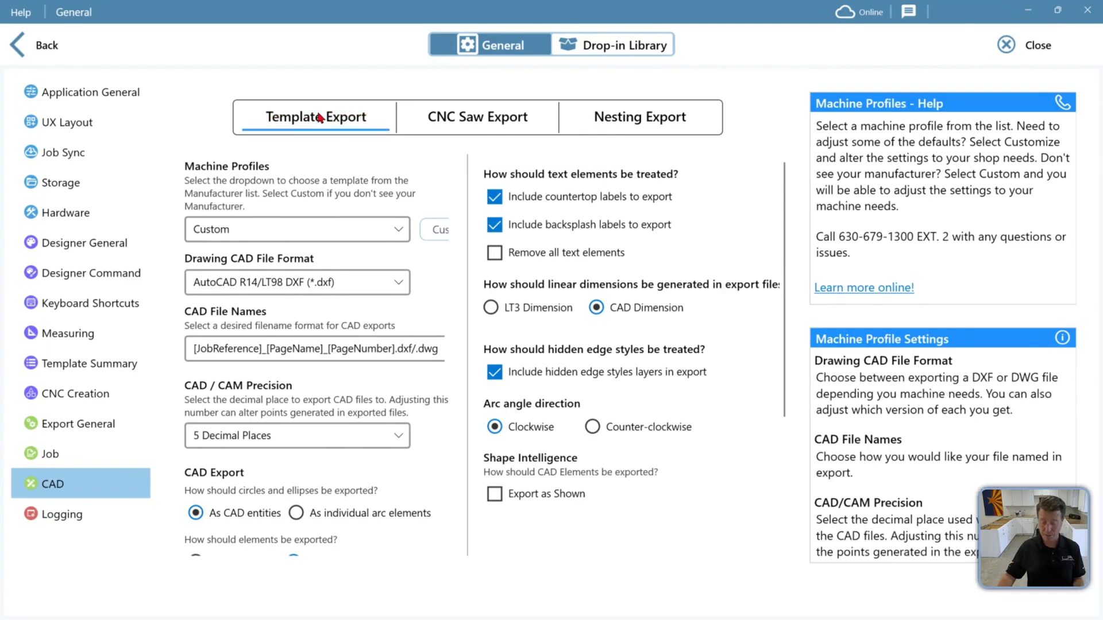
left_click(432, 125)
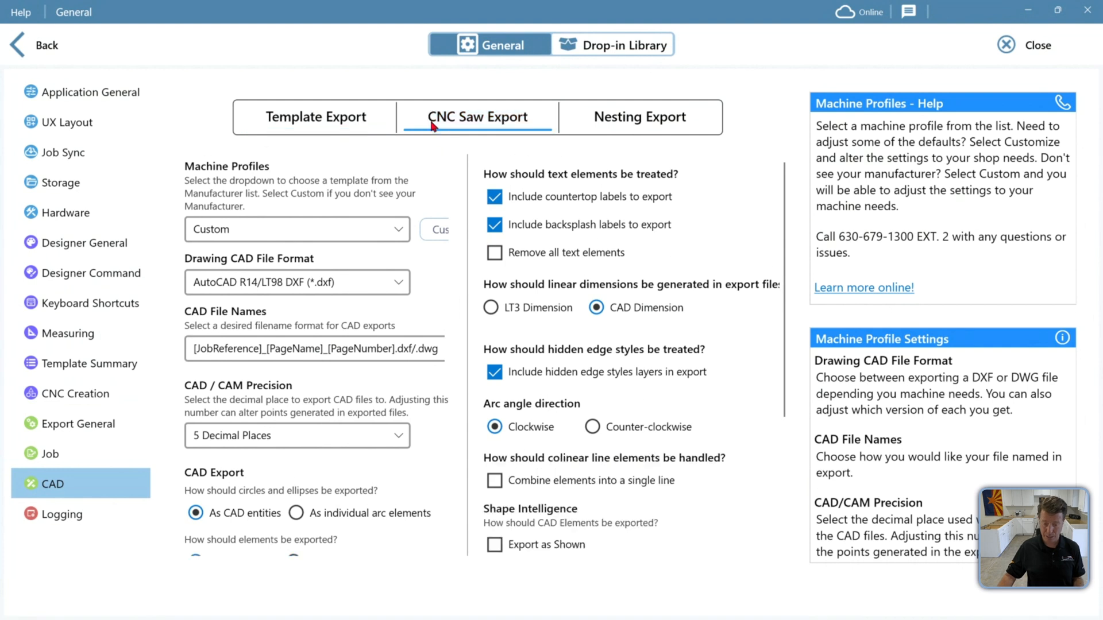
left_click(621, 121)
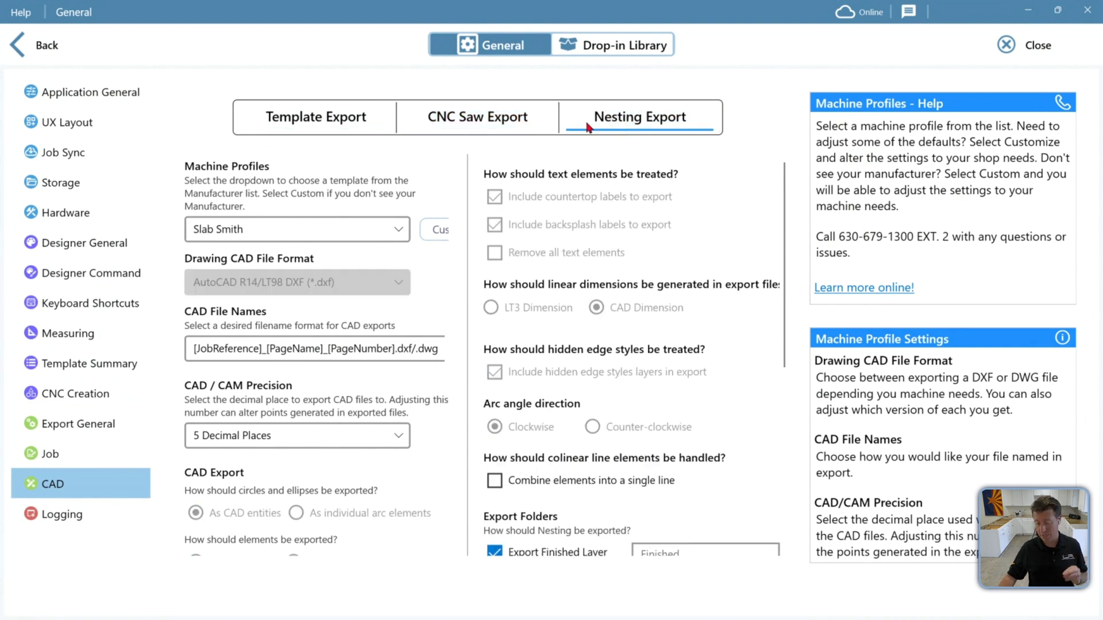
scroll(574, 305, "down", 4)
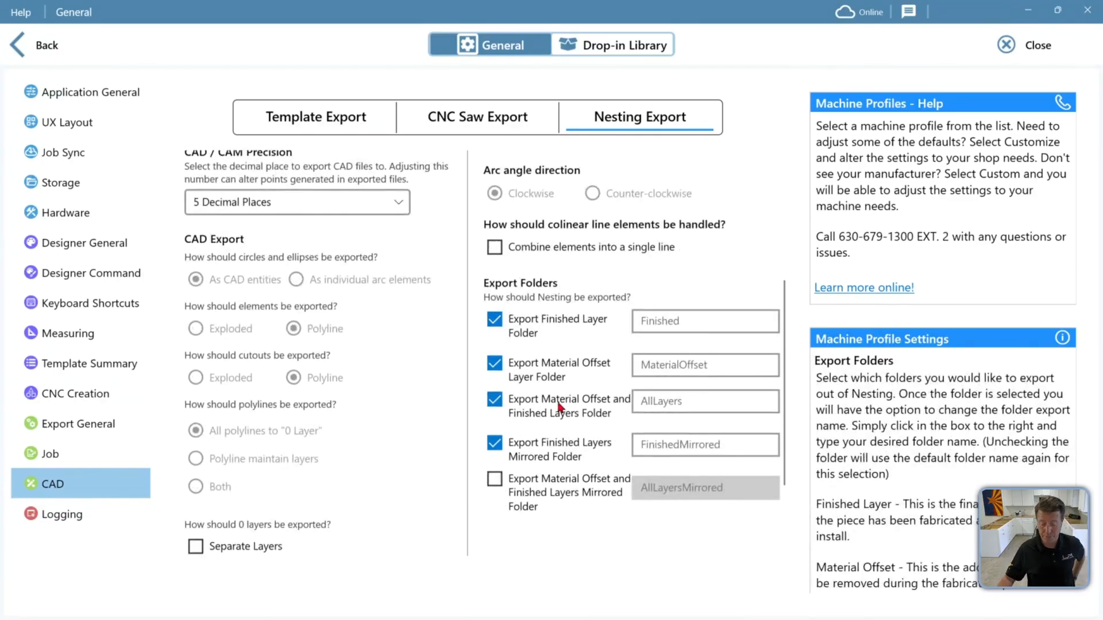
scroll(408, 202, "up", 5)
left_click(305, 126)
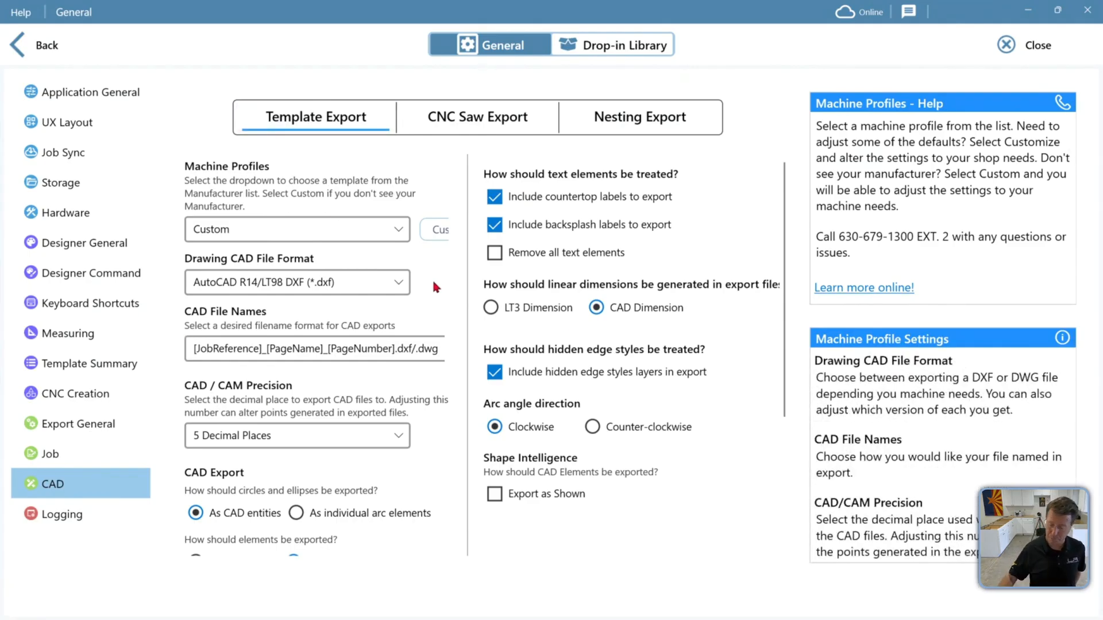
Close the LT3 settings and desktop windows and switch to the LPI Cloud jobs list in the browser
left_click(1006, 51)
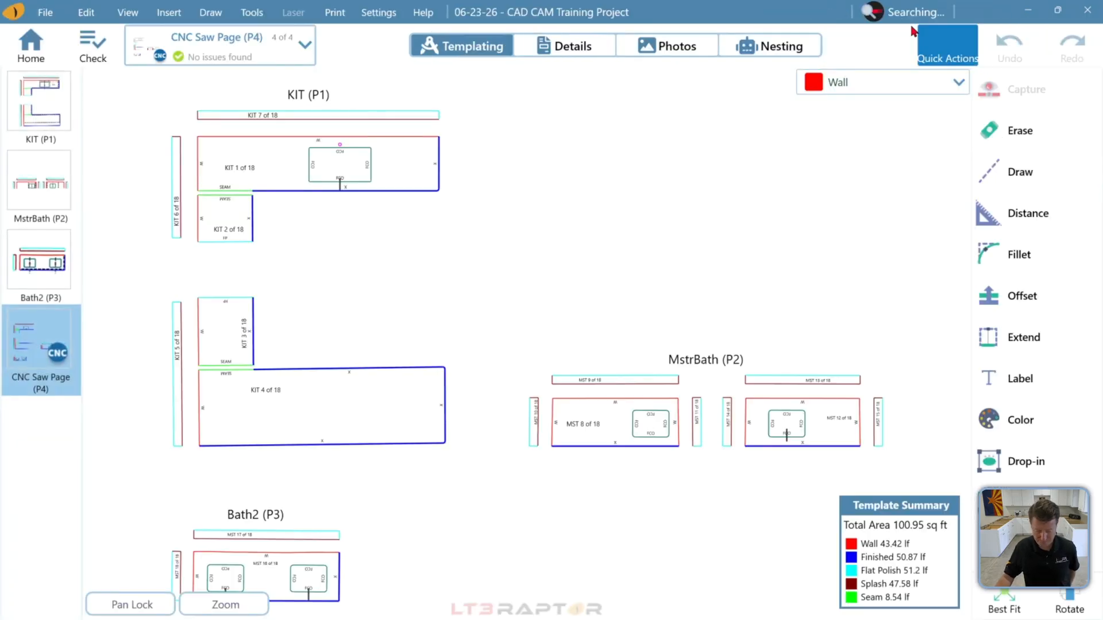
left_click(45, 97)
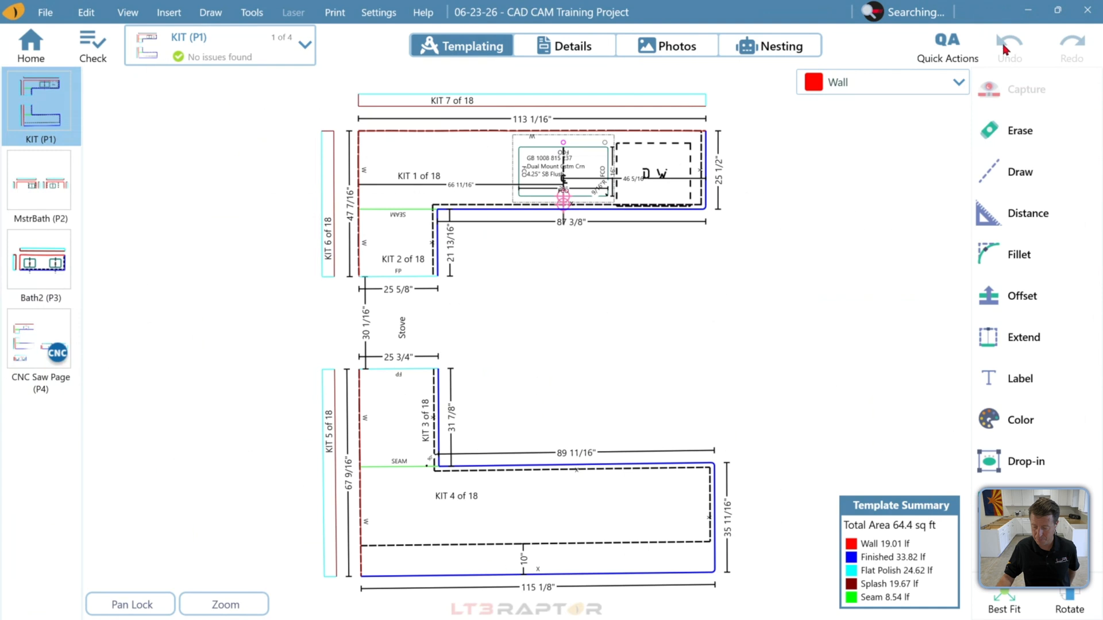
left_click(1027, 11)
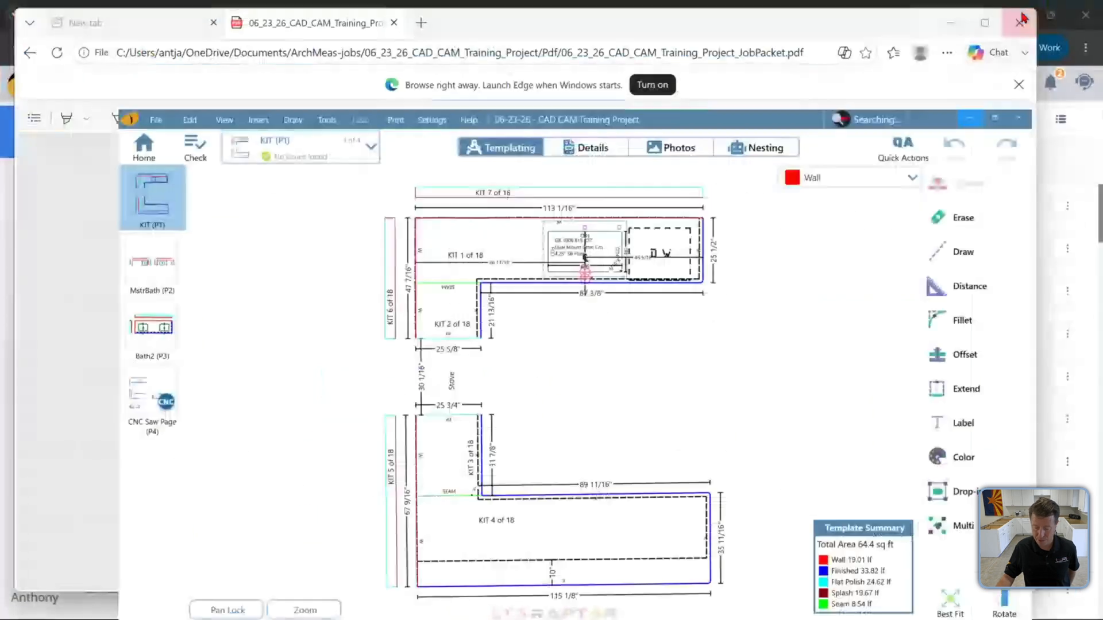
left_click(948, 23)
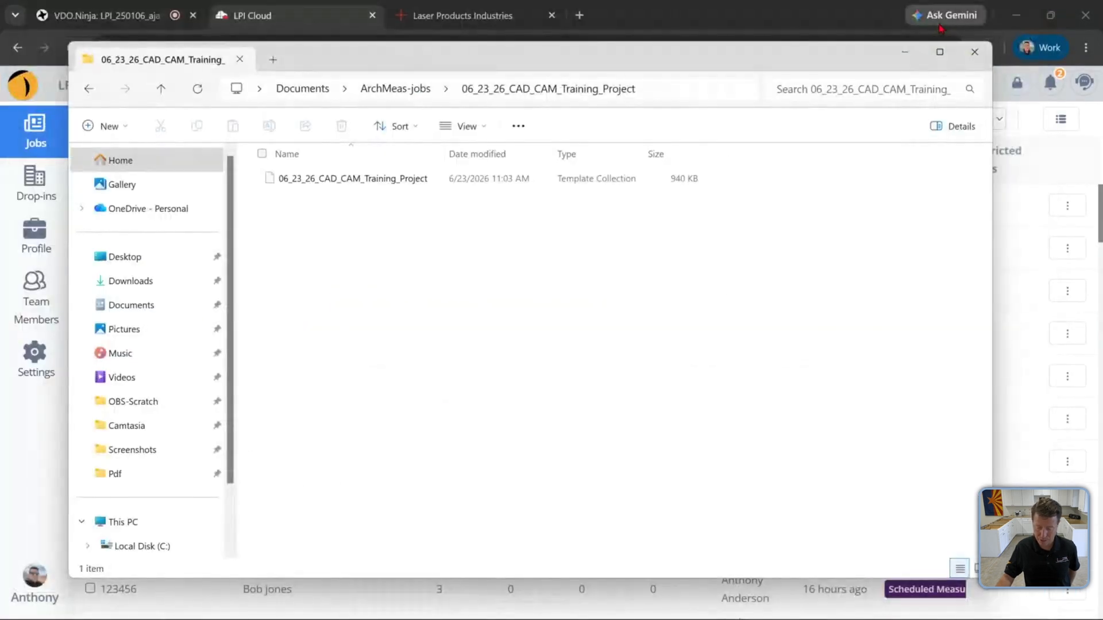
left_click(46, 422)
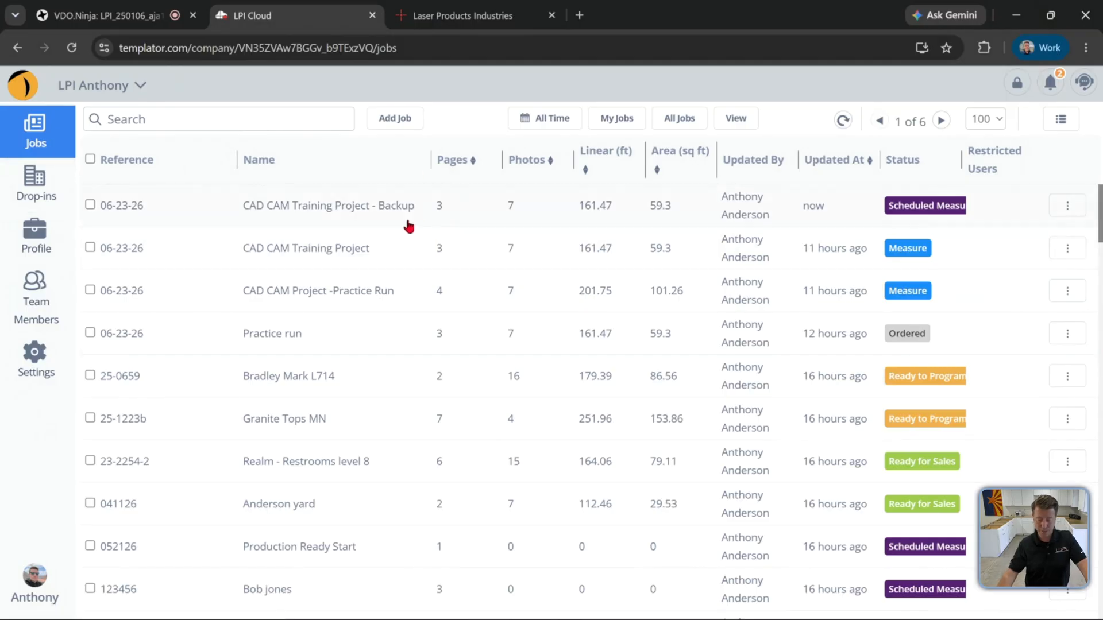
Open the CAD CAM Training Project job online and browse its Templating pages and Photos
left_click(372, 263)
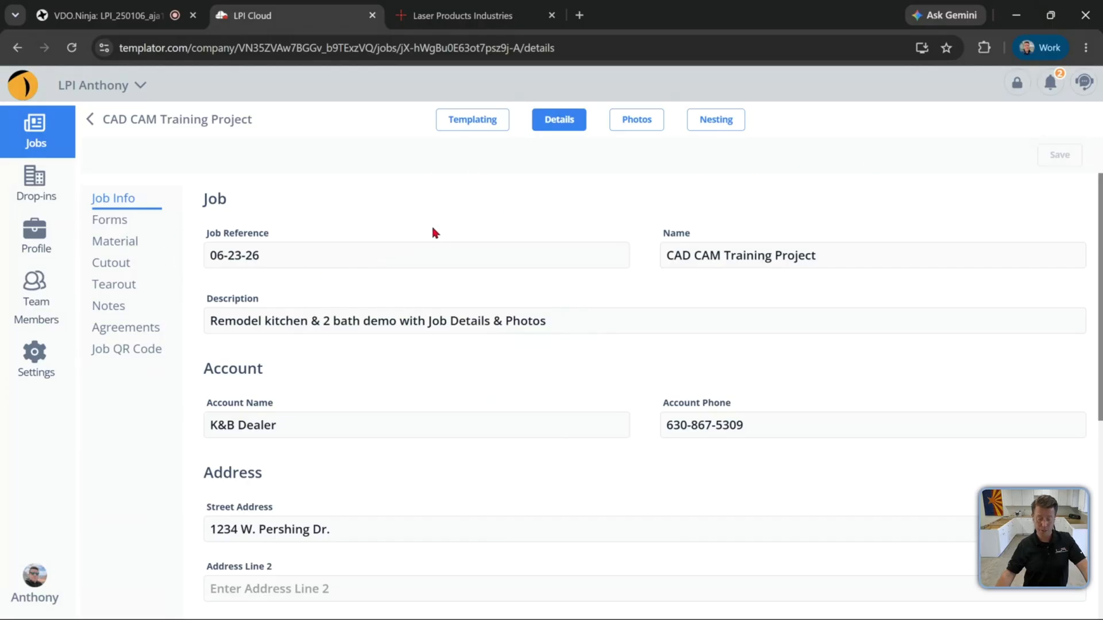
left_click(446, 119)
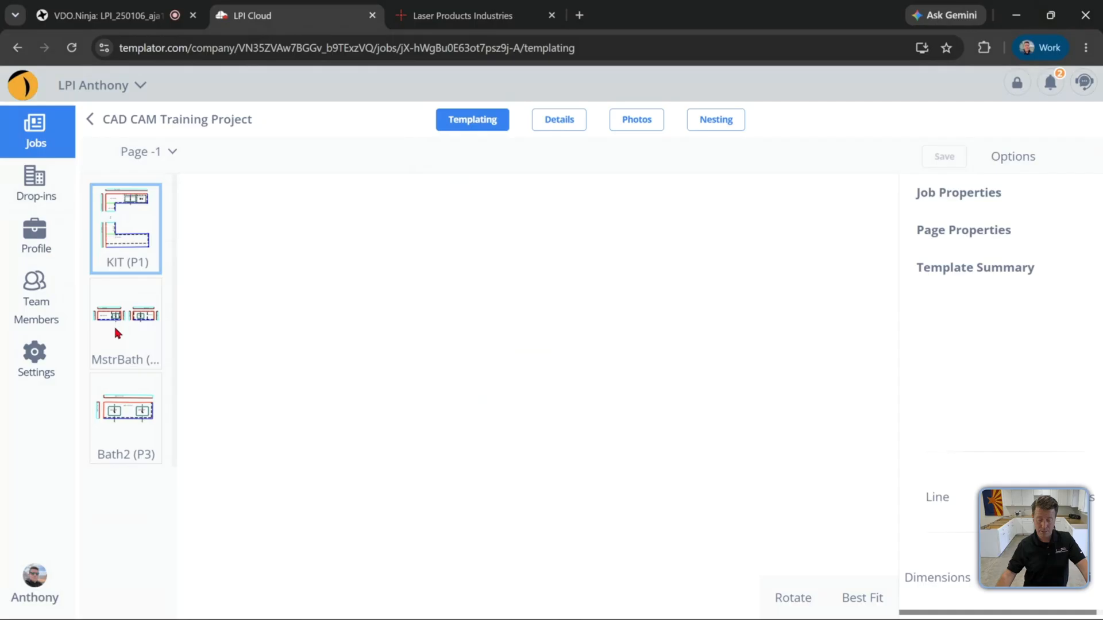
left_click(133, 328)
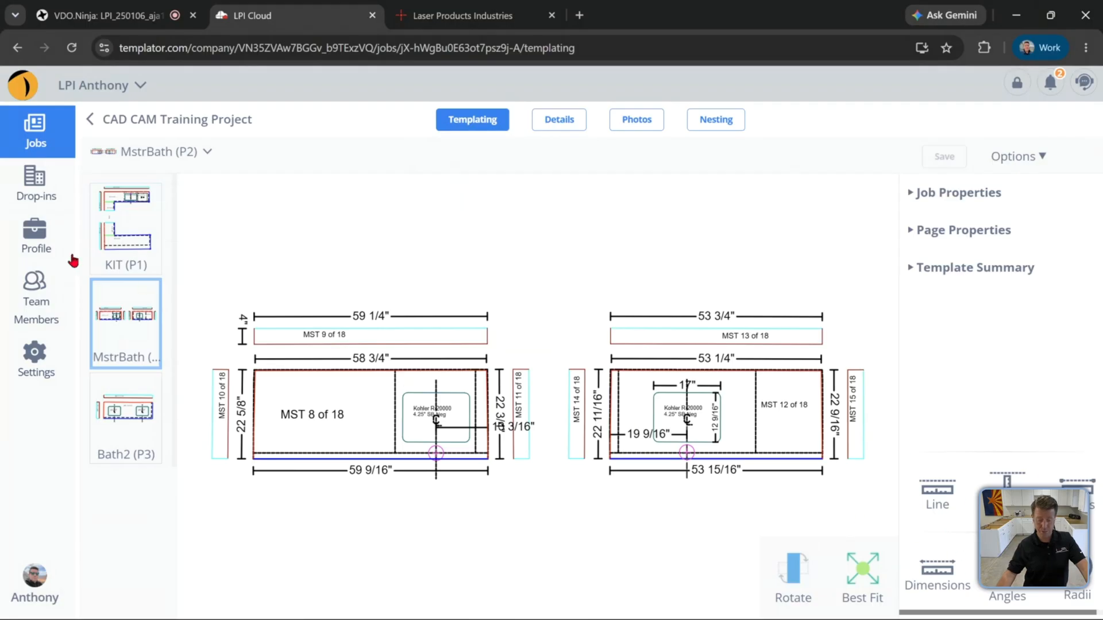
left_click(636, 127)
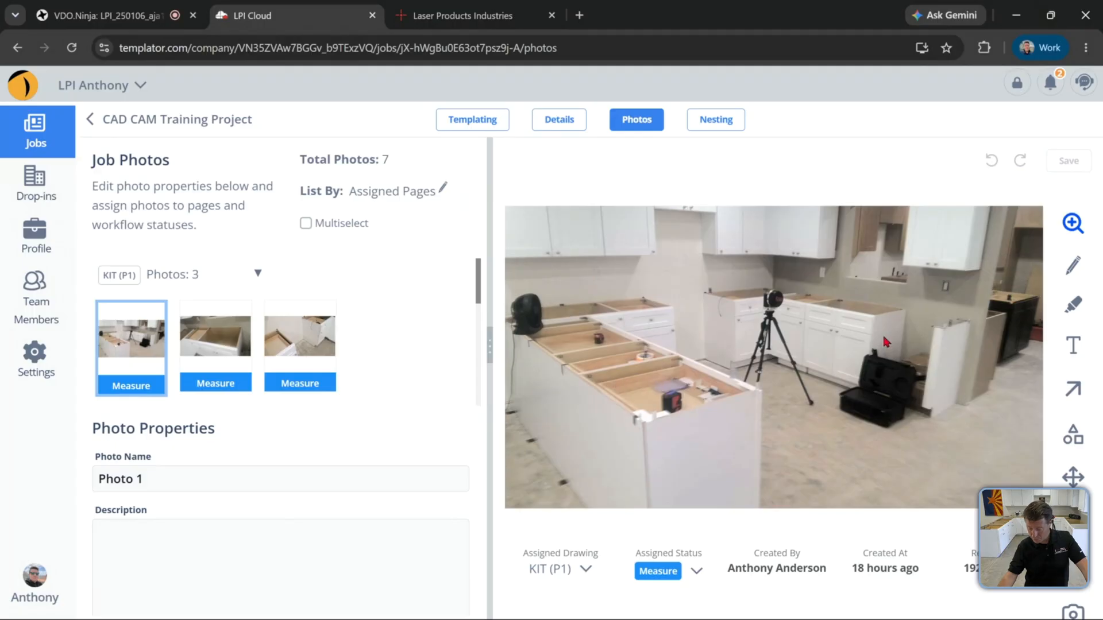
Draw a red arrow annotation on Photo 1 pointing at the island's end corner
left_click(1075, 388)
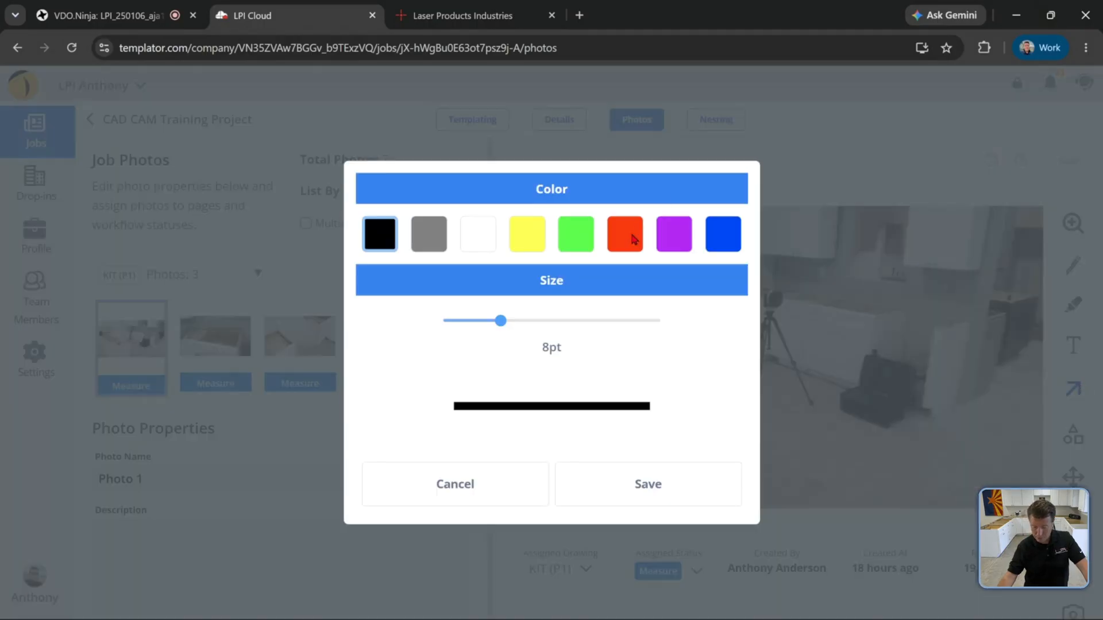
left_click(631, 235)
left_click(510, 322)
left_click(625, 493)
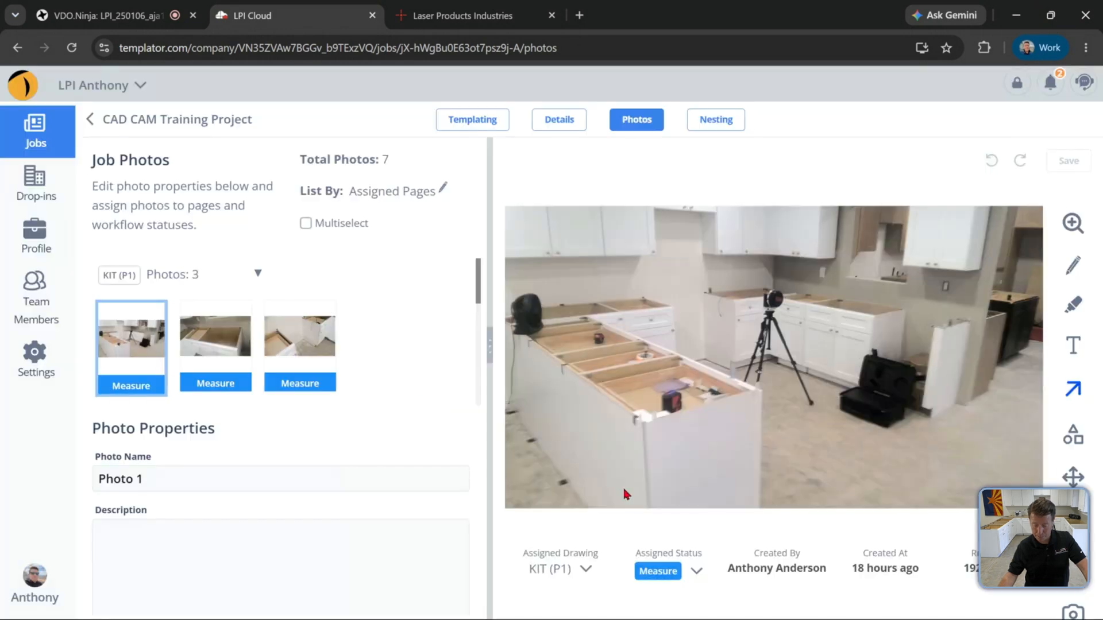
mouse_move(538, 464)
left_mouse_down()
mouse_move(591, 411)
mouse_move(613, 432)
mouse_move(634, 423)
left_mouse_up()
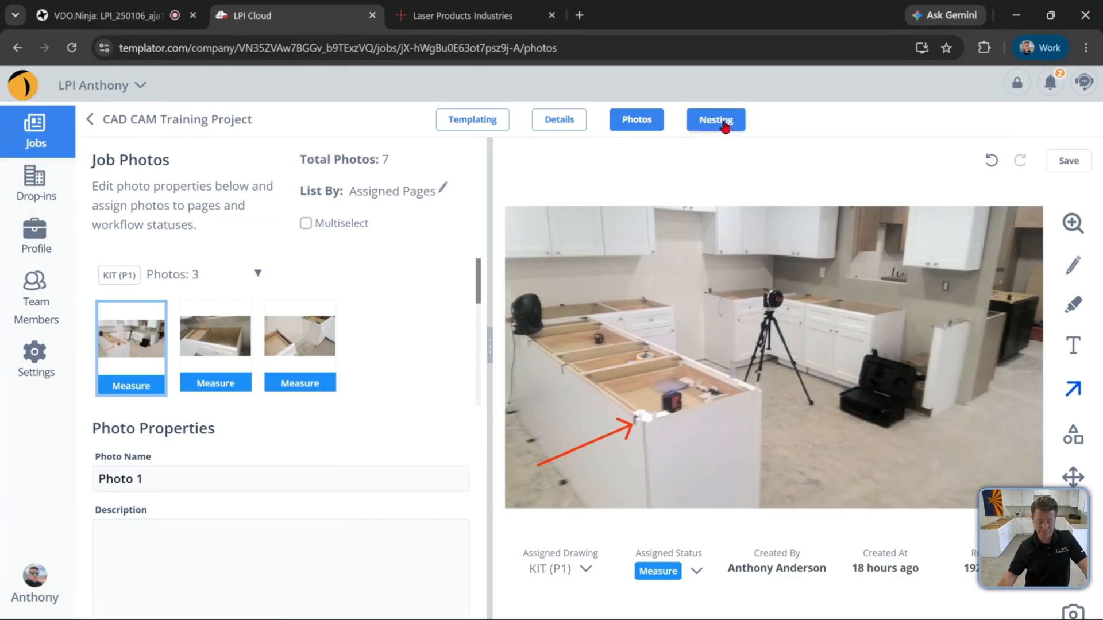
Leave for the Profile page without saving, and review the Staging address's type options without changing them
left_click(44, 241)
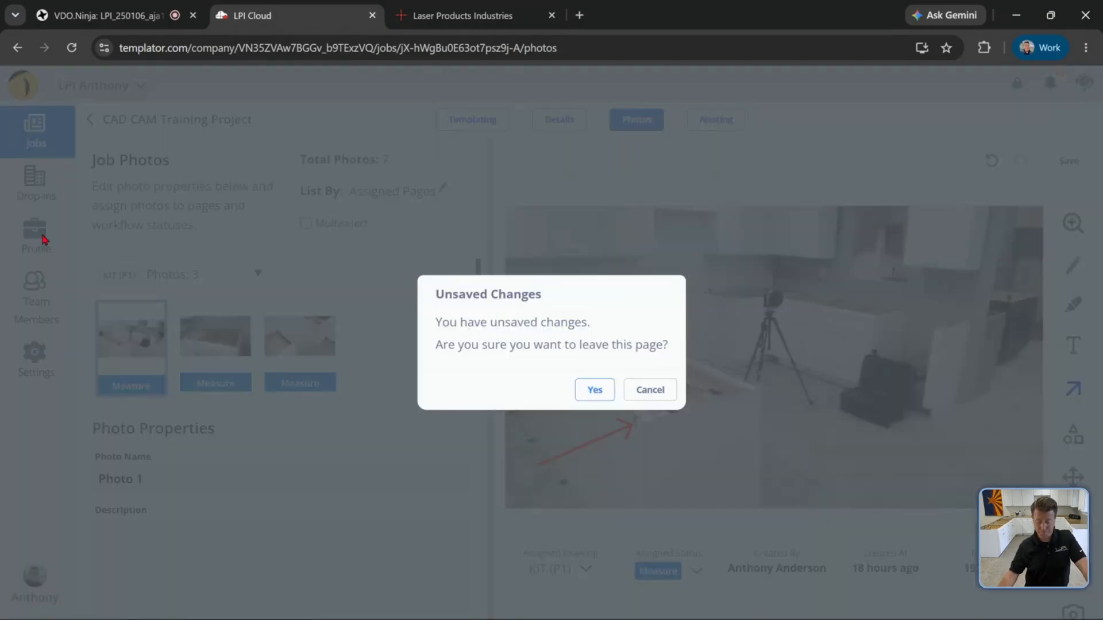
left_click(602, 395)
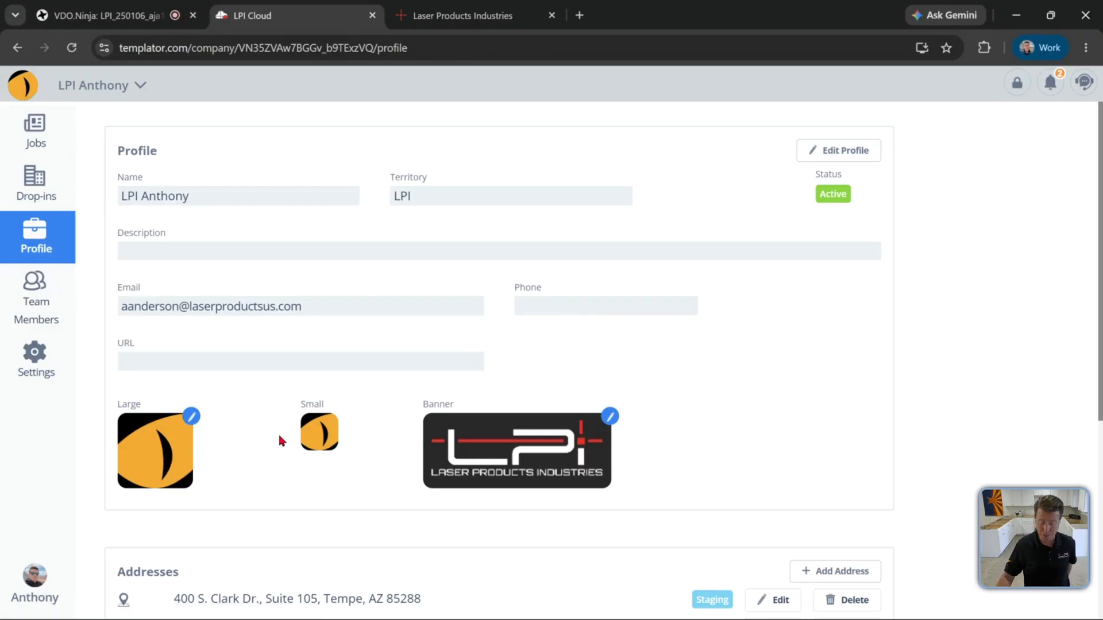
scroll(337, 436, "down", 2)
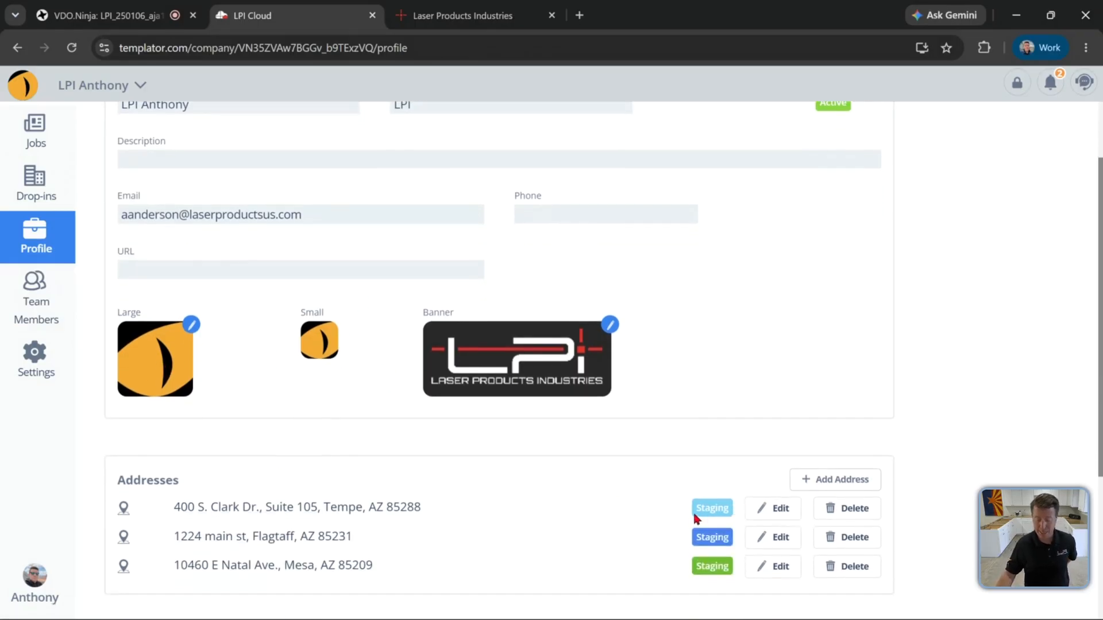
left_click(779, 511)
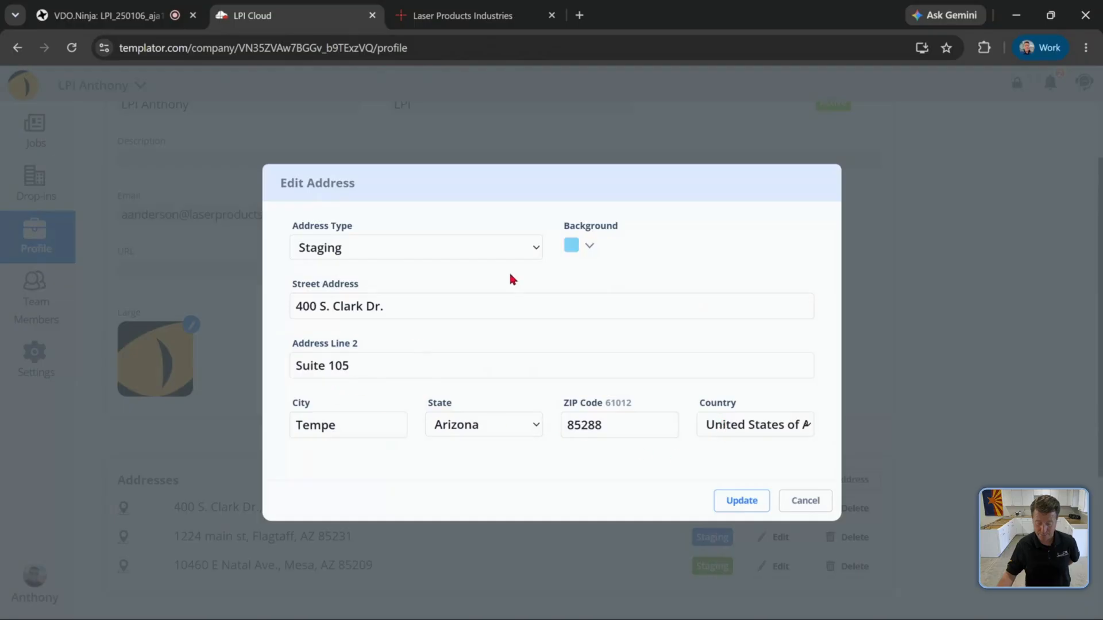
left_click(482, 247)
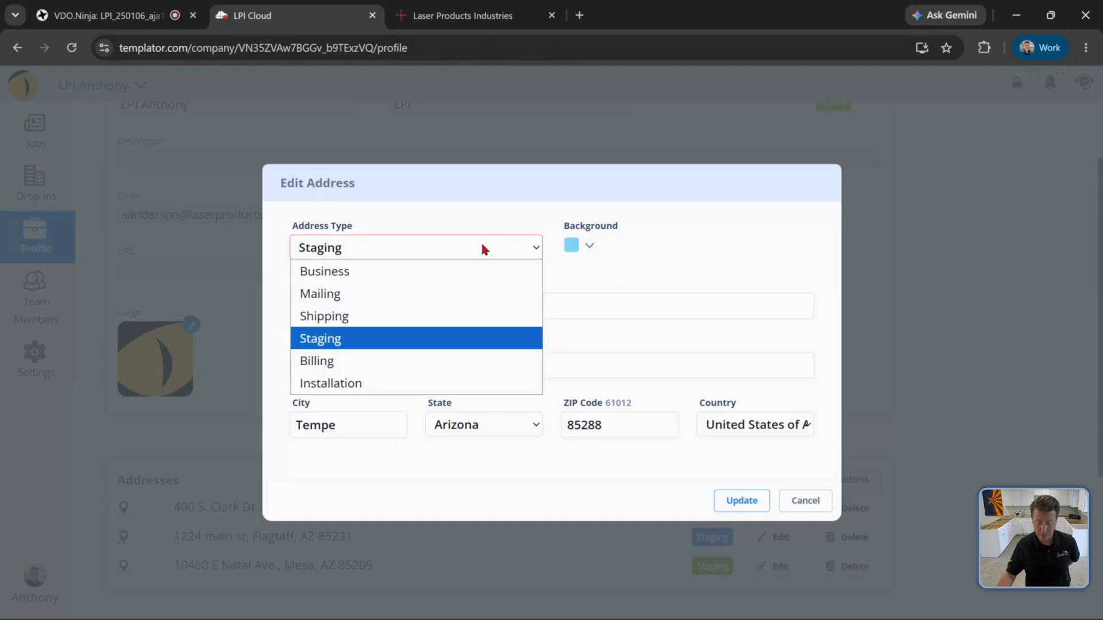
left_click(396, 344)
left_click(807, 503)
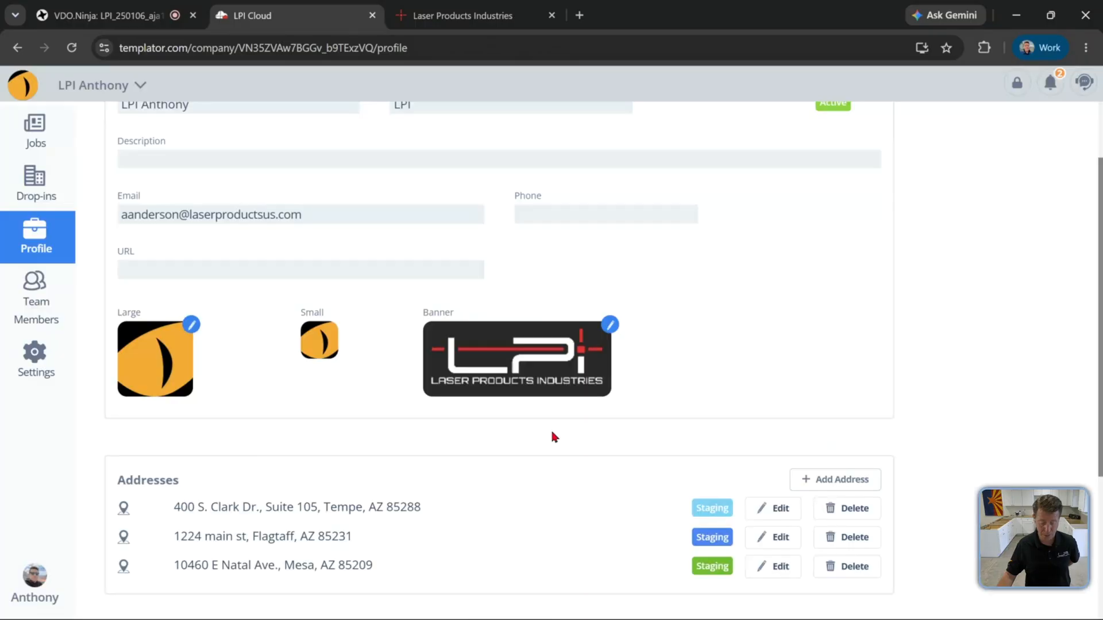
In the web CAD settings, select the Sasso machine profile and set polylines to Polyline maintain Layers
left_click(37, 303)
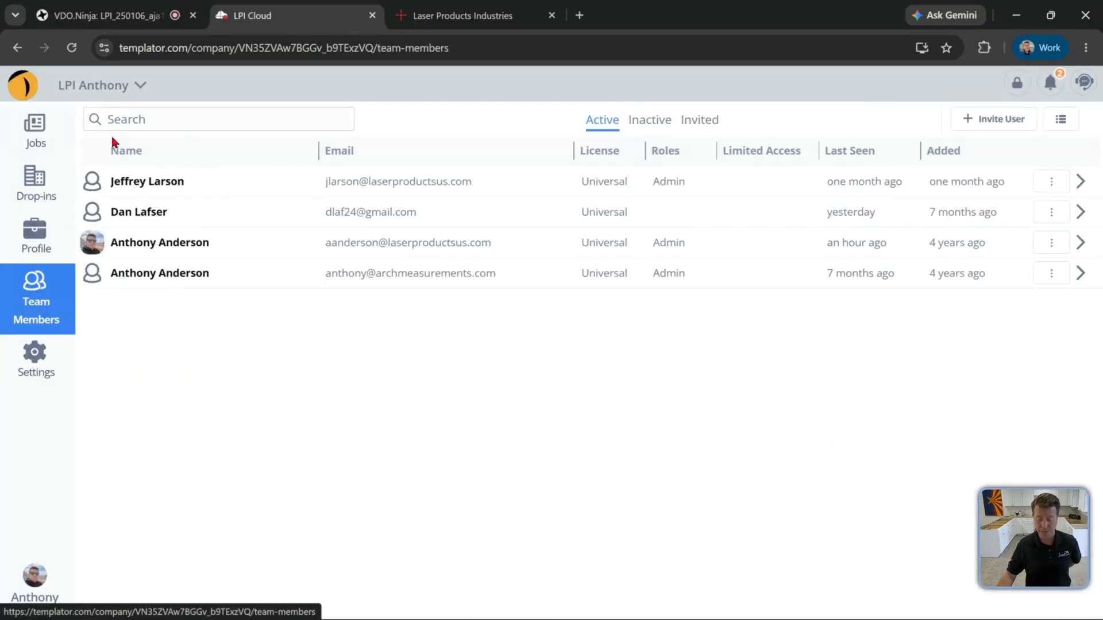
left_click(44, 353)
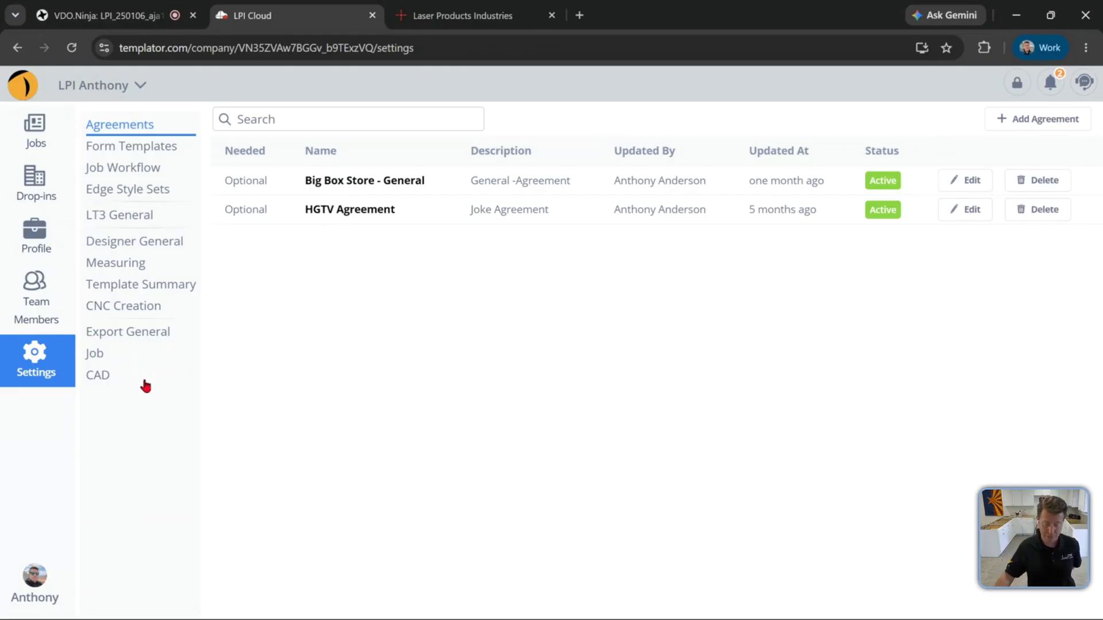
left_click(101, 376)
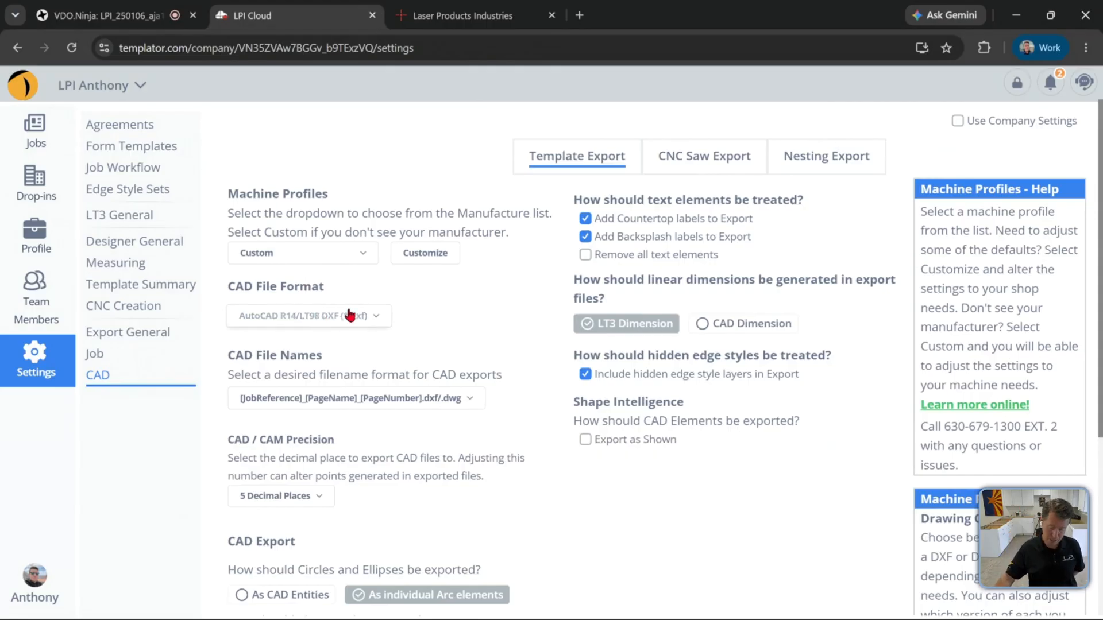
left_click(339, 260)
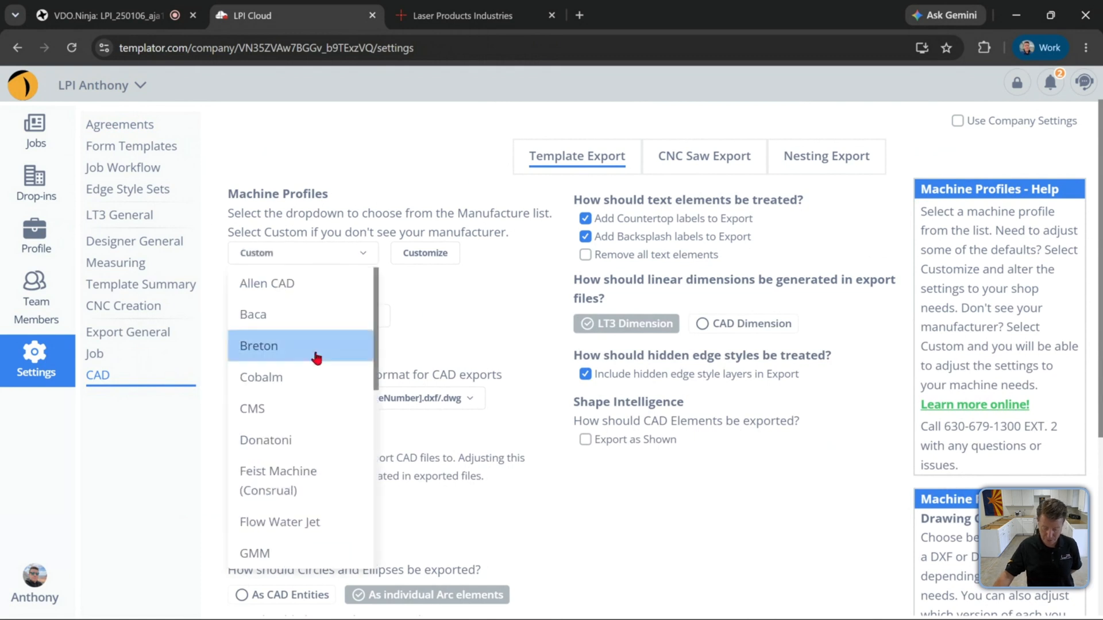
scroll(313, 356, "down", 3)
scroll(313, 373, "down", 1)
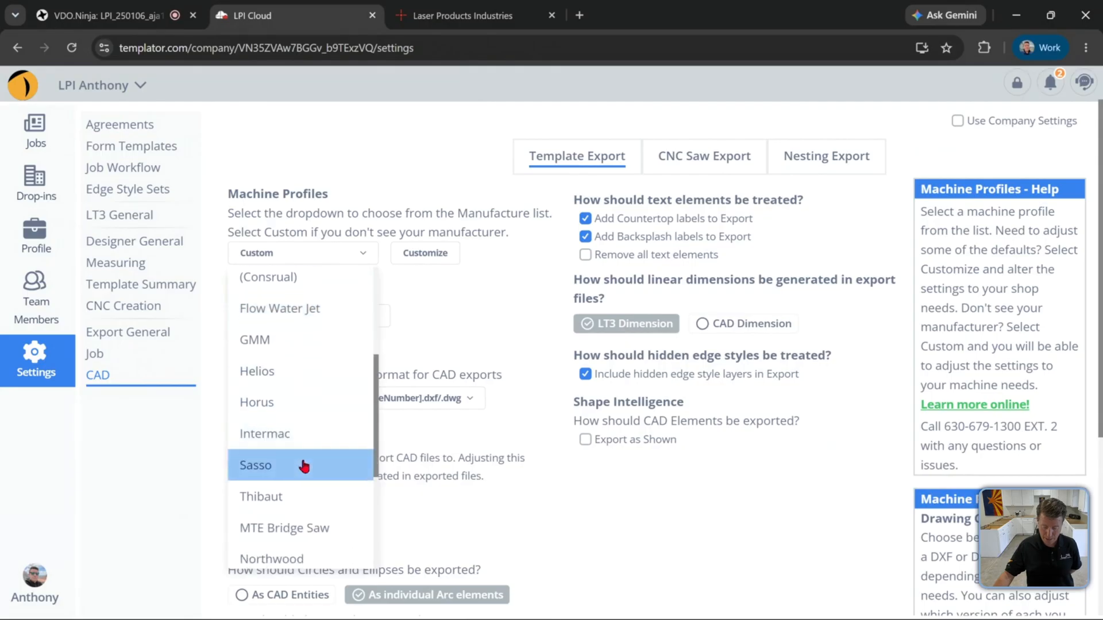
left_click(302, 466)
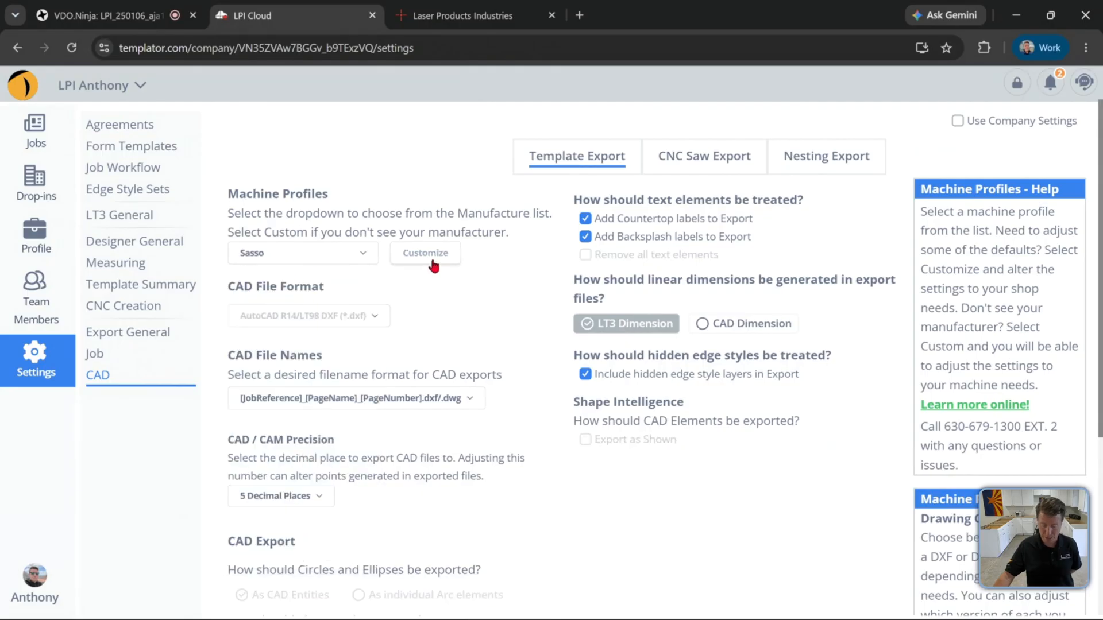
scroll(433, 305, "down", 4)
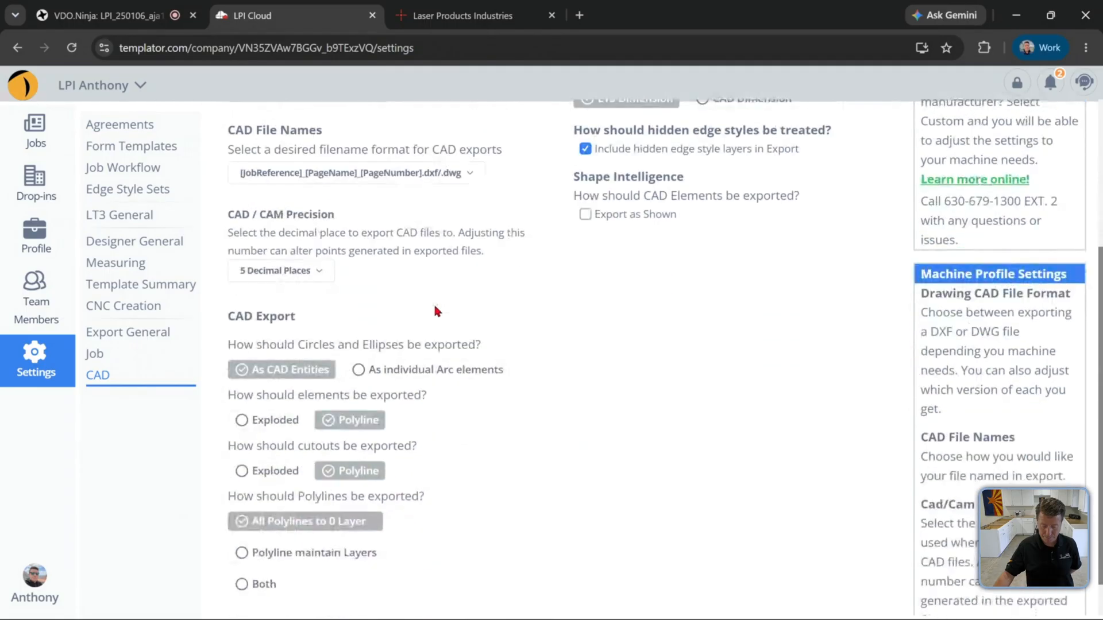
left_click(305, 553)
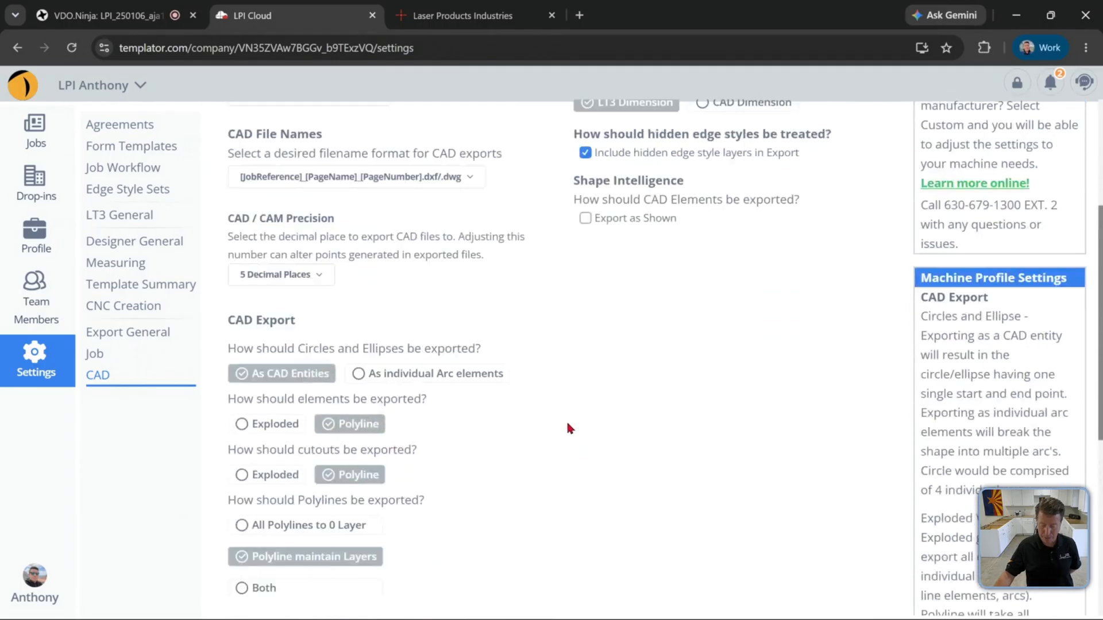
Turn on Use Company Settings for the web CAD export settings
scroll(568, 428, "up", 4)
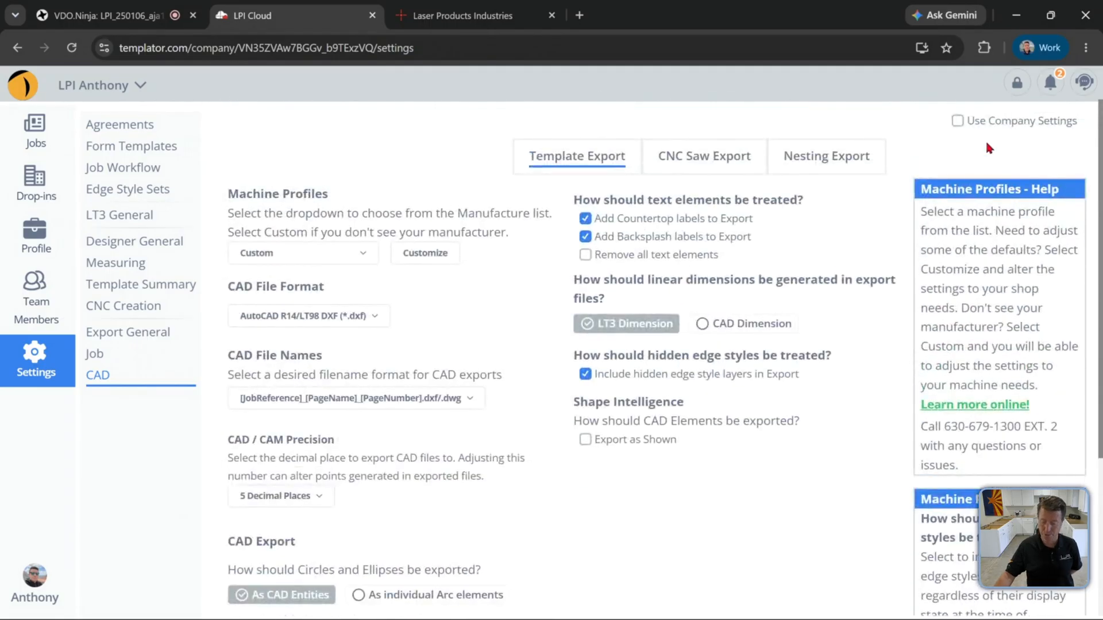
left_click(957, 122)
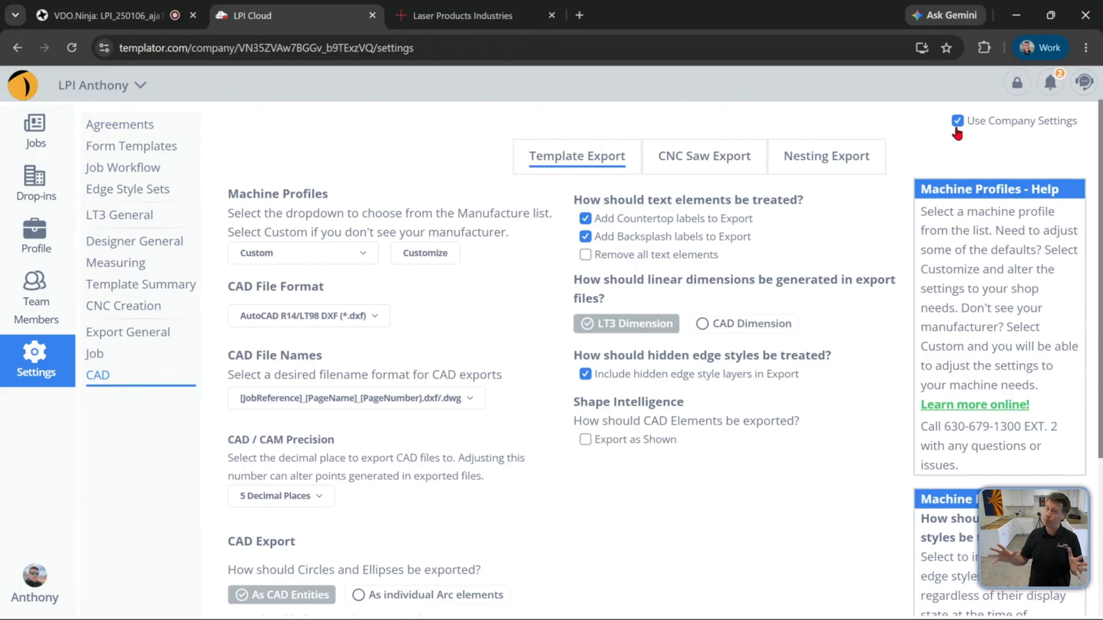
Switch to LT3 Raptor, return to the Home job list, and sync with the cloud
key("alt+Tab")
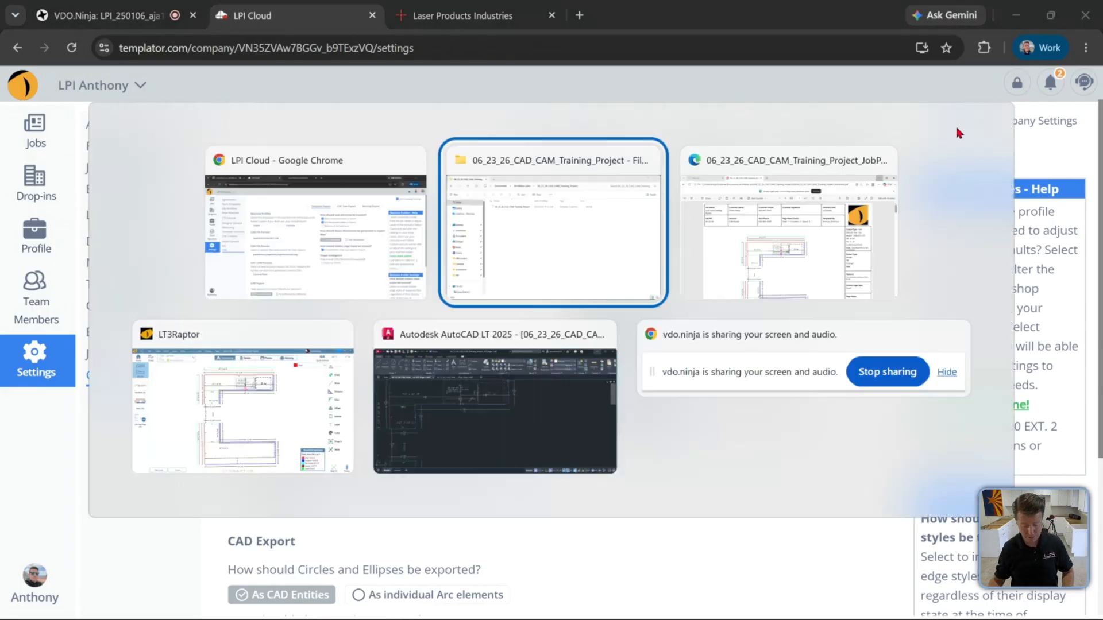
key("alt+Tab")
key("alt+Tab")
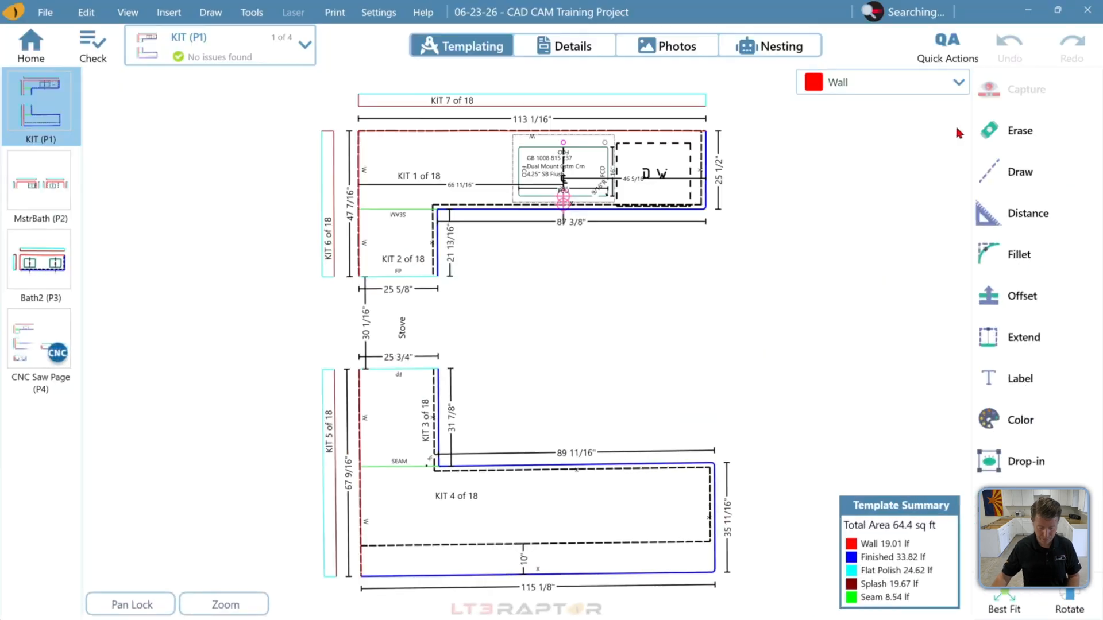
left_click(35, 43)
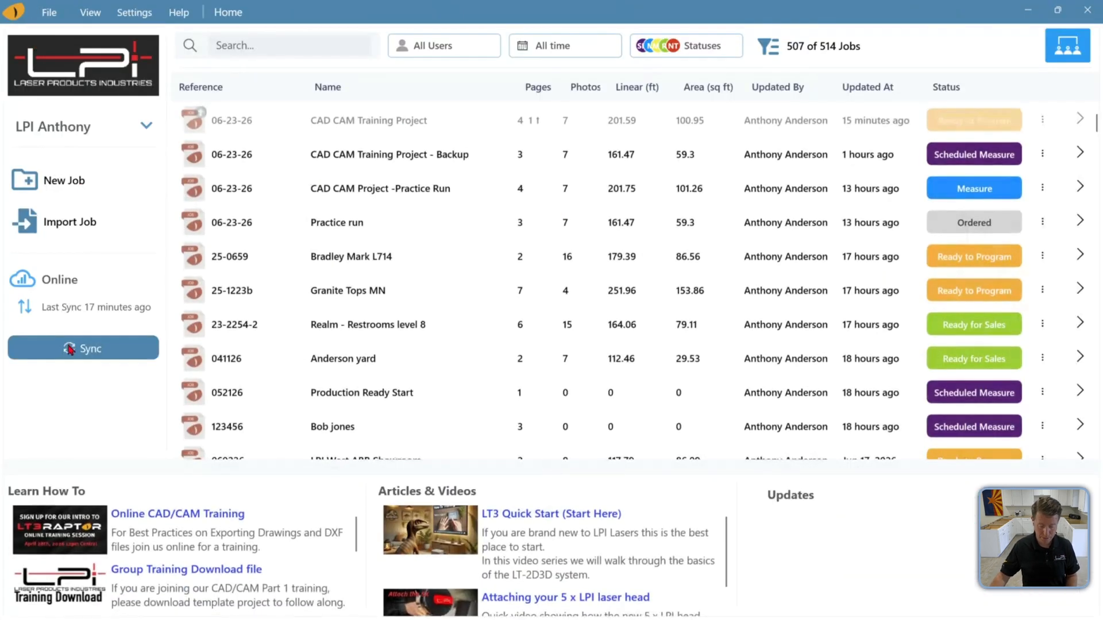
left_click(68, 349)
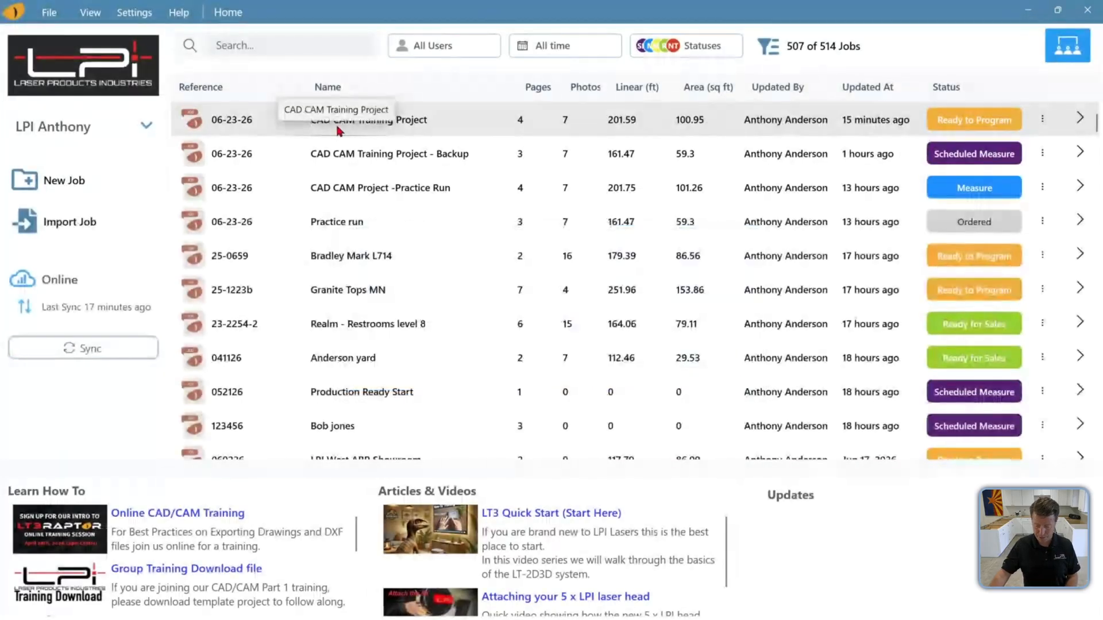
Reopen the CAD CAM Training Project and review the CAD page of its Export Settings
left_click(338, 131)
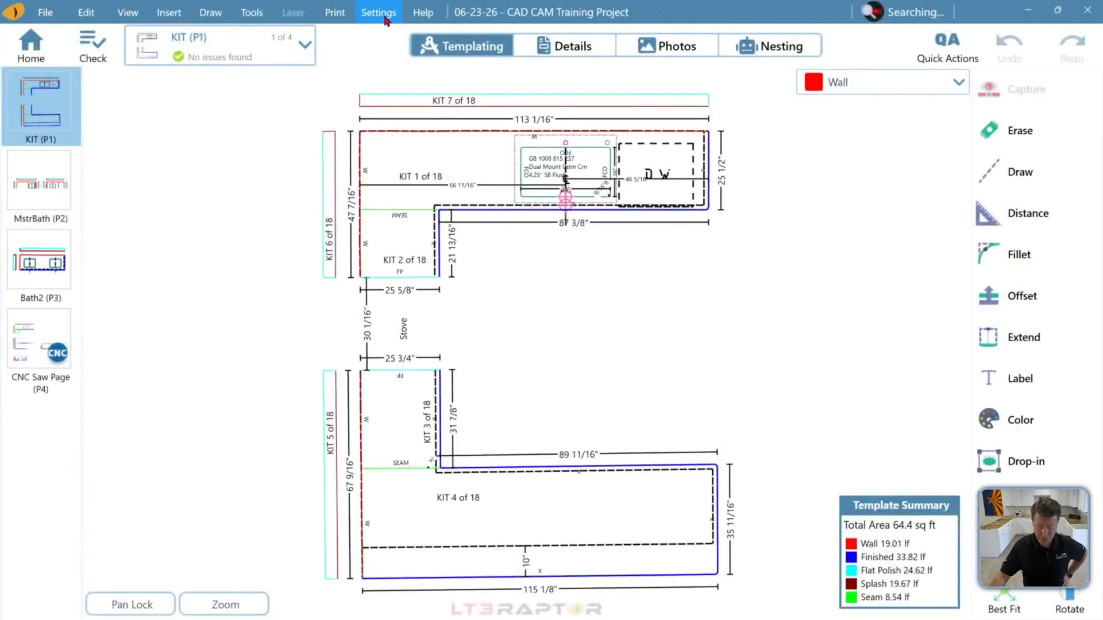
left_click(386, 17)
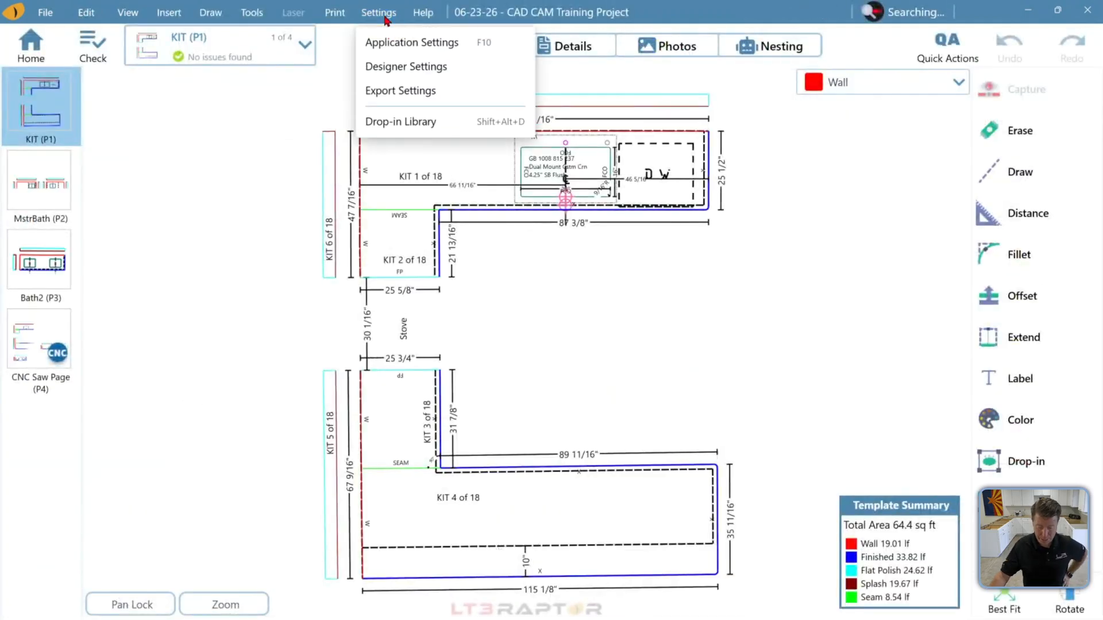
left_click(423, 90)
left_click(31, 485)
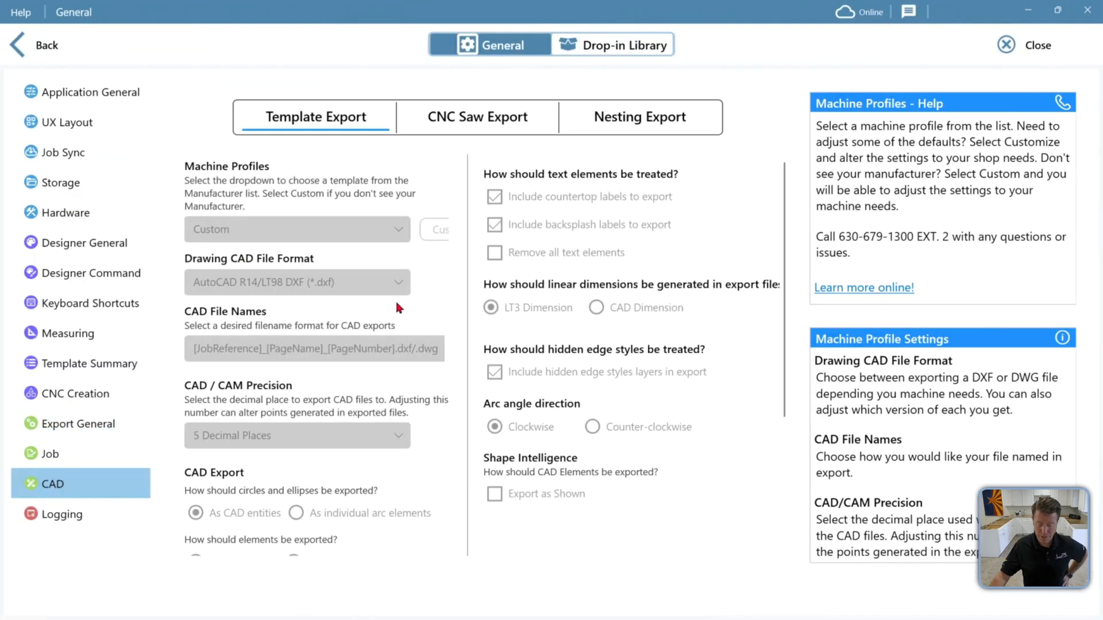
scroll(358, 395, "down", 3)
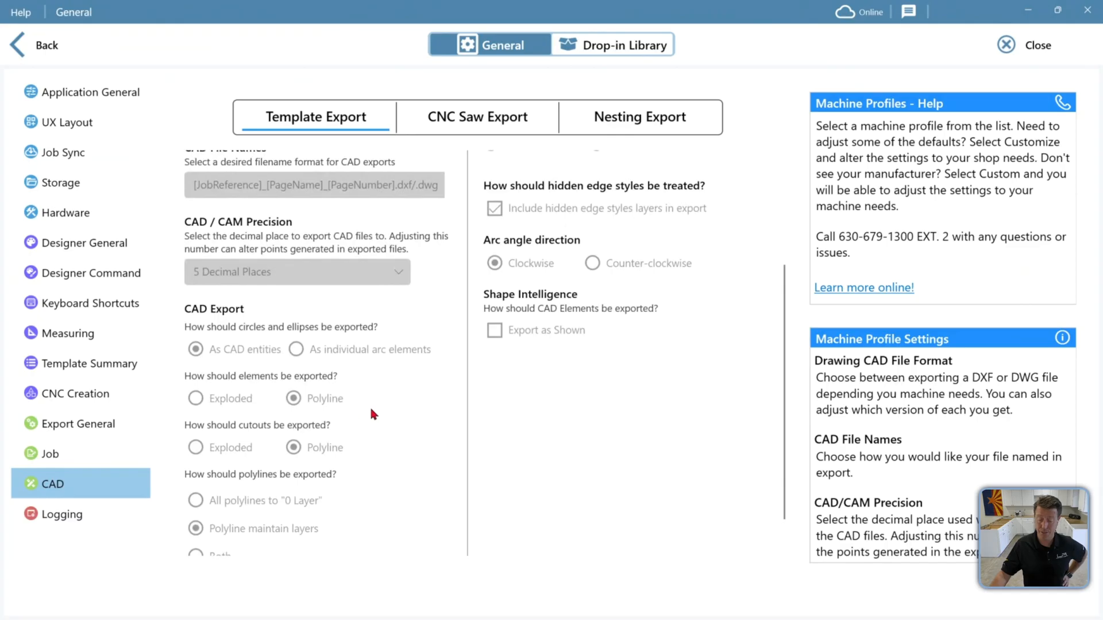
scroll(371, 410, "up", 3)
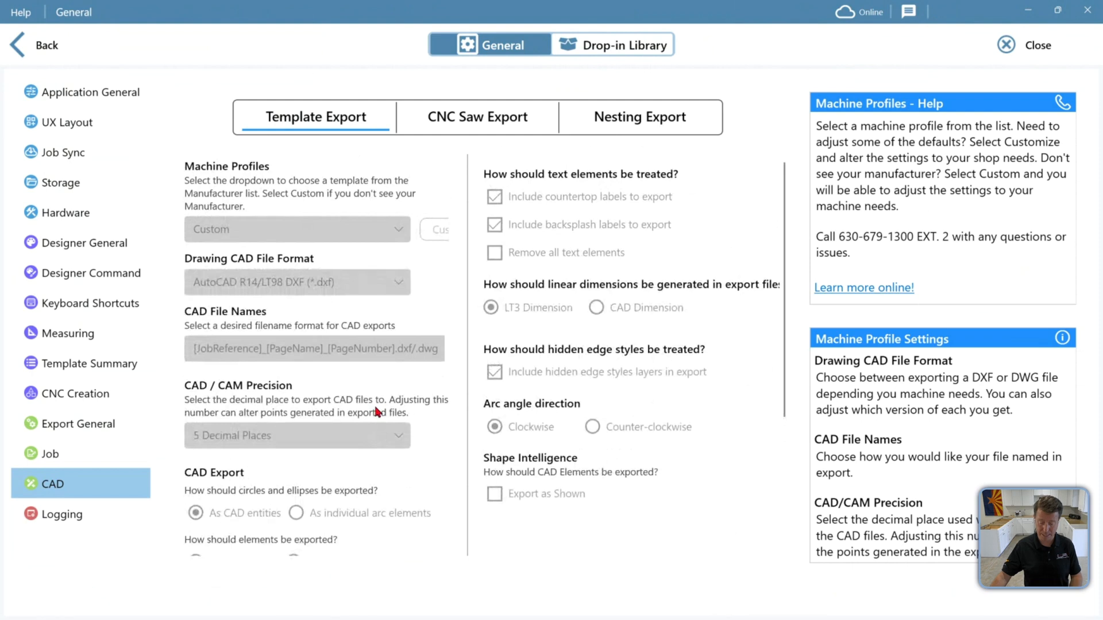
Switch back to the browser and turn Use Company Settings off again
key("alt+Tab")
key("alt+Tab")
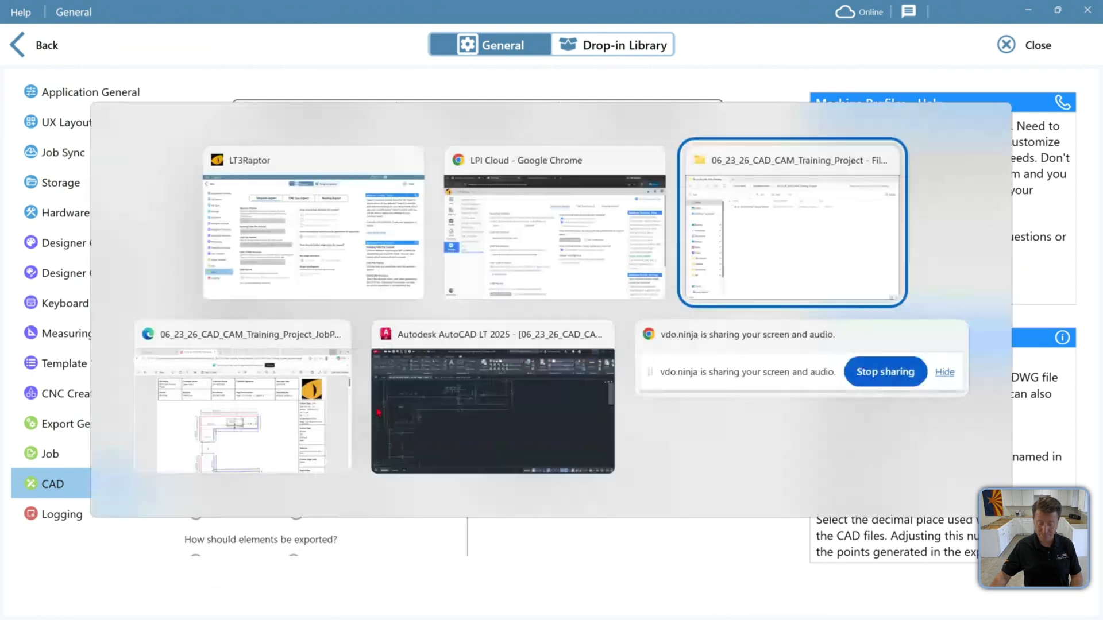
left_click(496, 175)
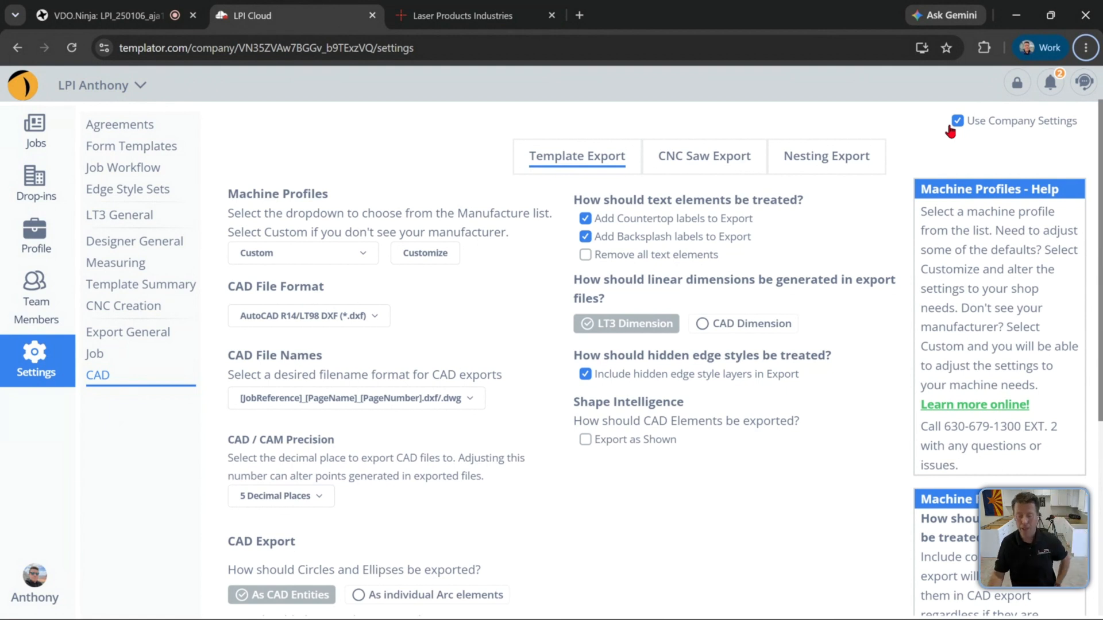
left_click(955, 121)
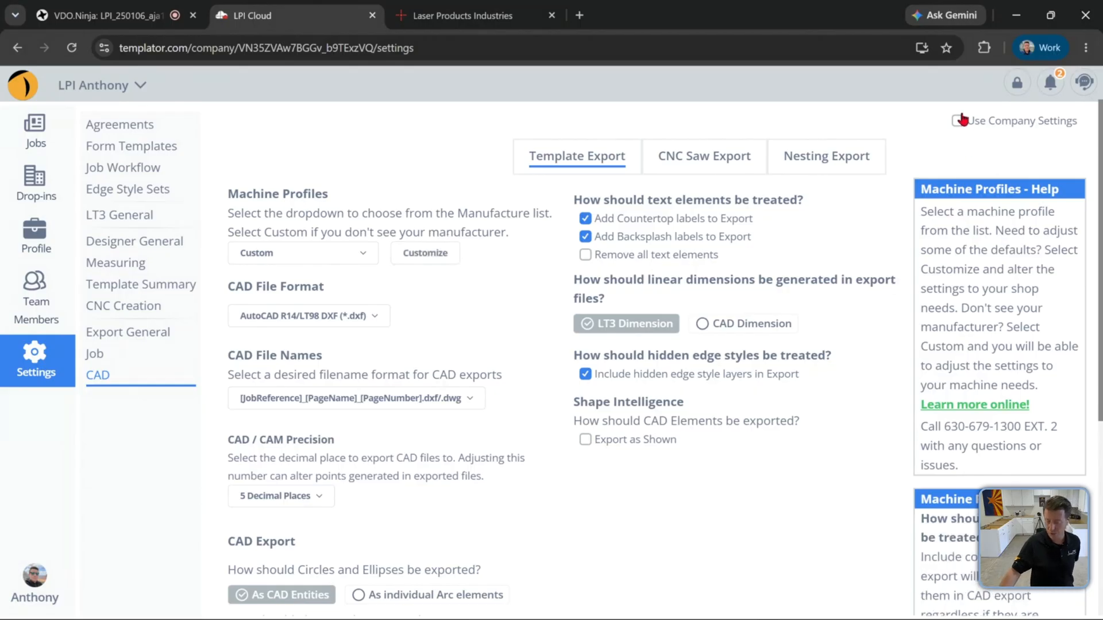
left_click(958, 121)
left_click(958, 121)
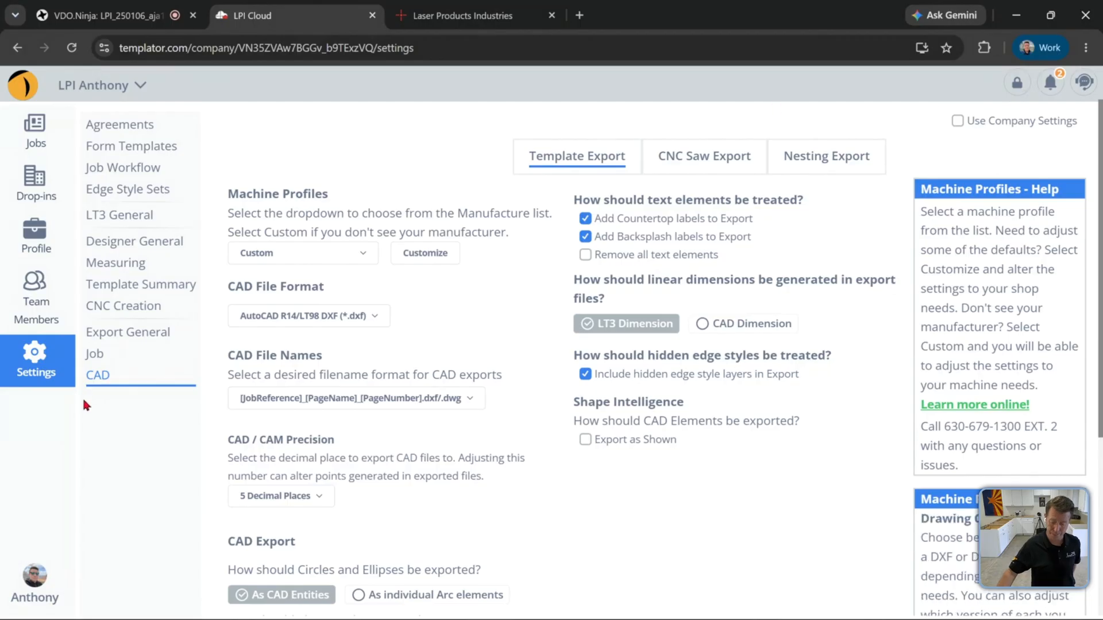
Open the Job Workflow settings page to review the job statuses
left_click(104, 359)
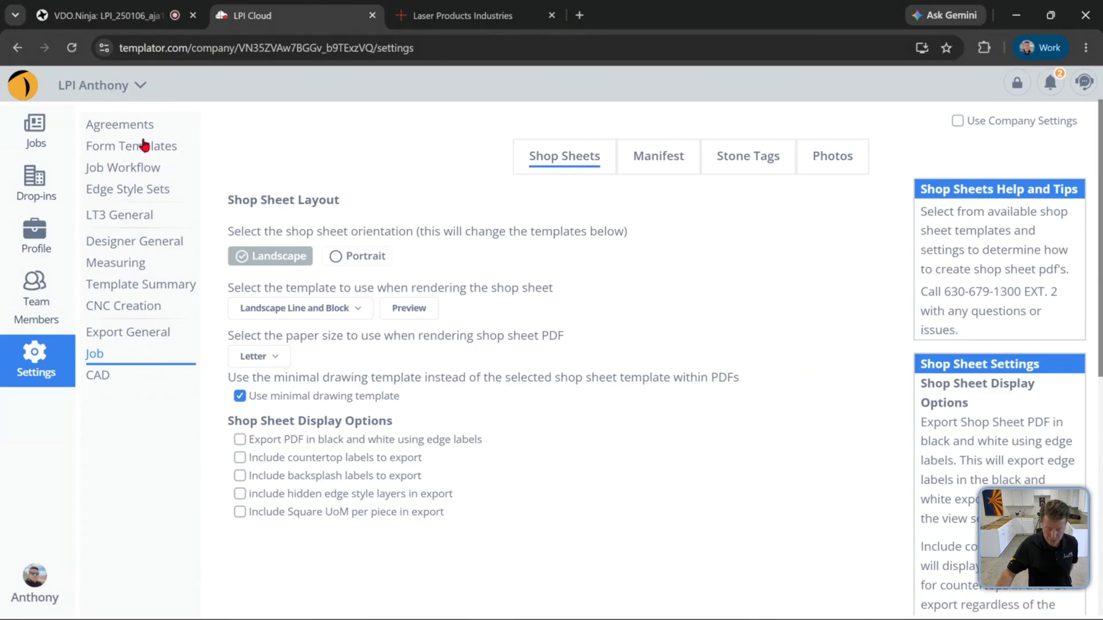
left_click(129, 171)
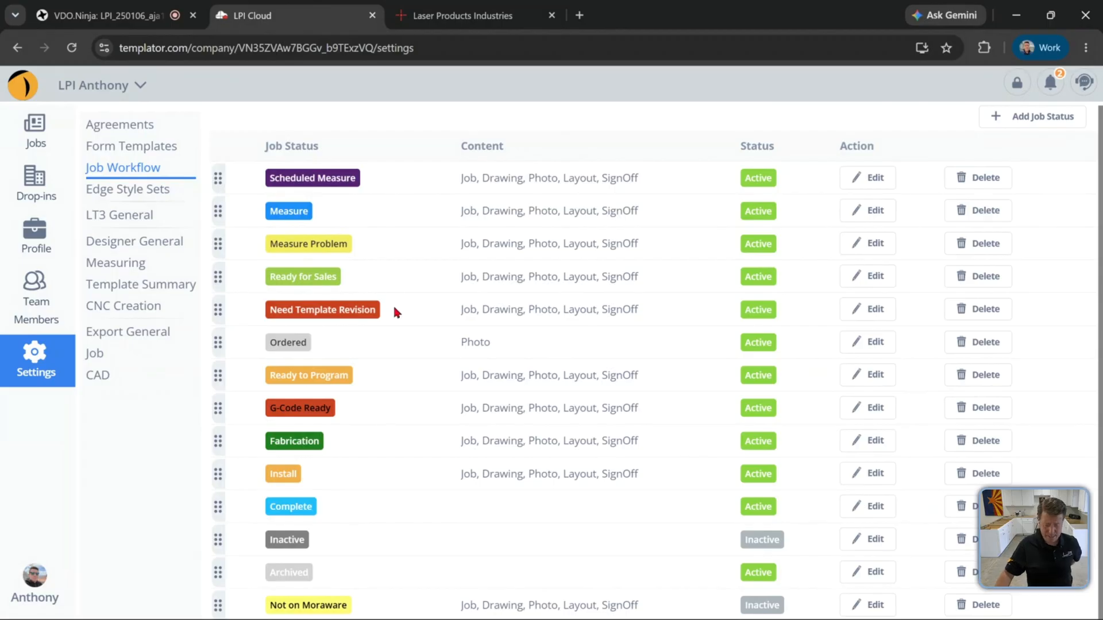
In LT3 Raptor, return Home and open the training job's Edit Job properties to view its status options
mouse_move(470, 619)
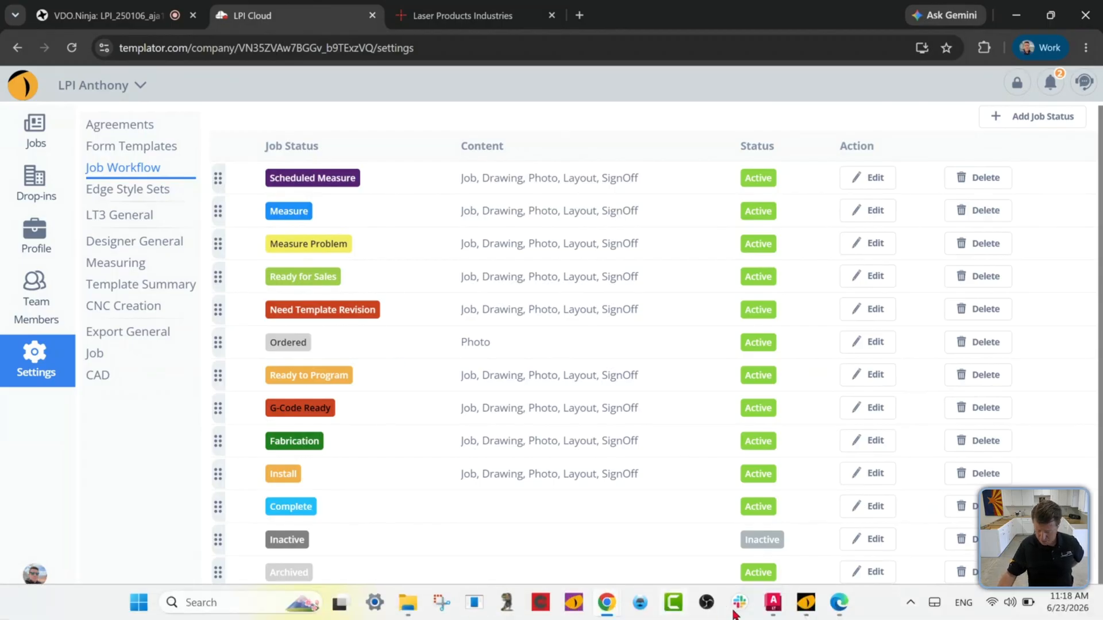
left_click(804, 604)
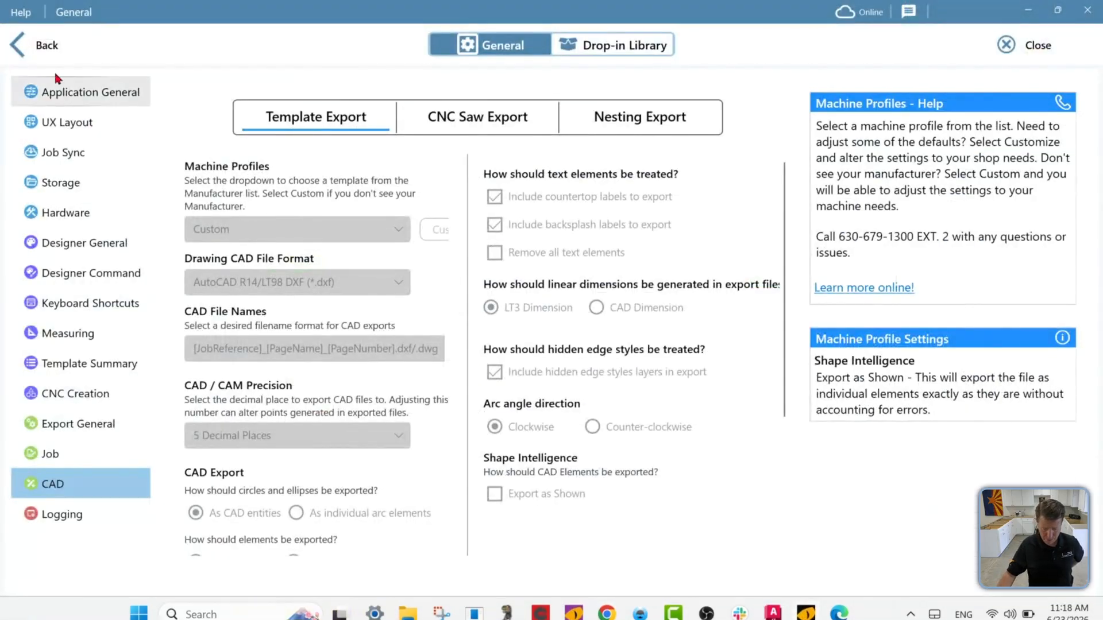
left_click(47, 44)
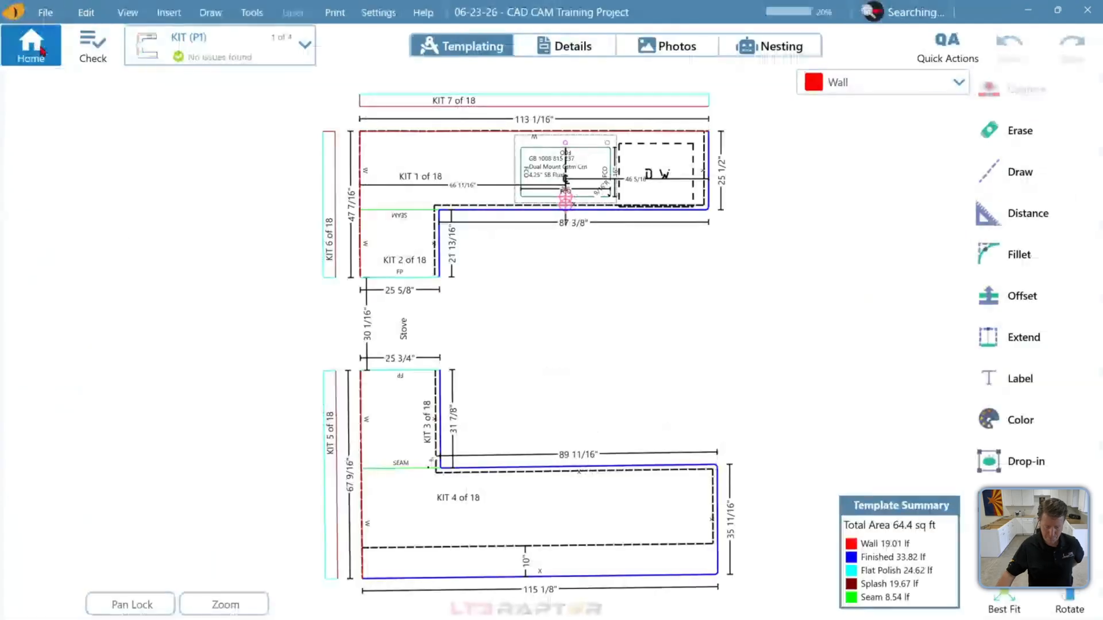
left_click(41, 51)
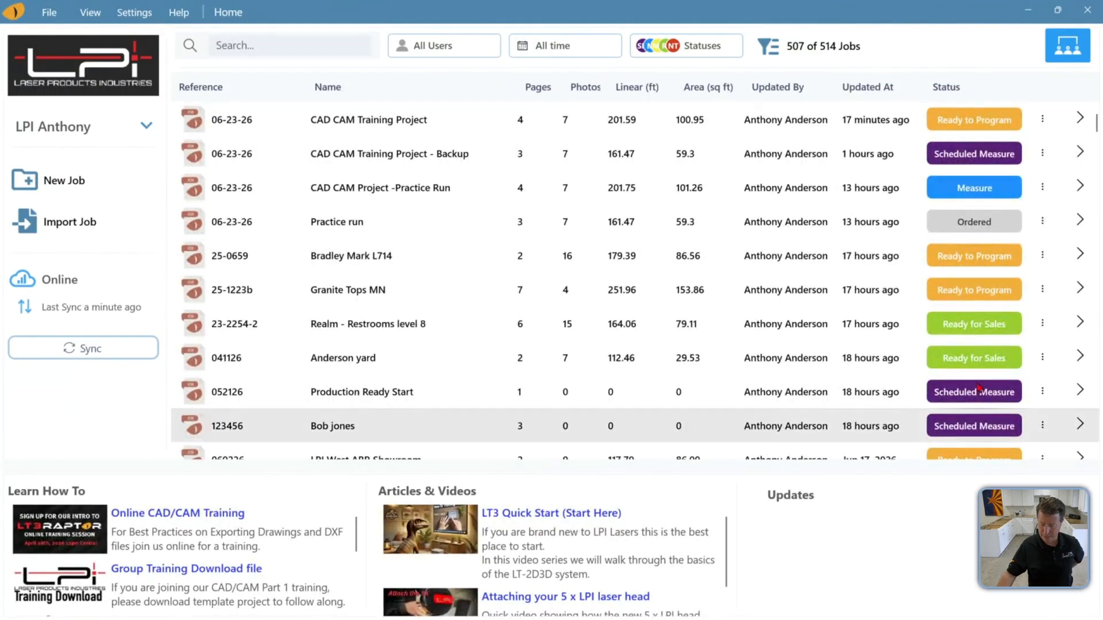
left_click(1031, 130)
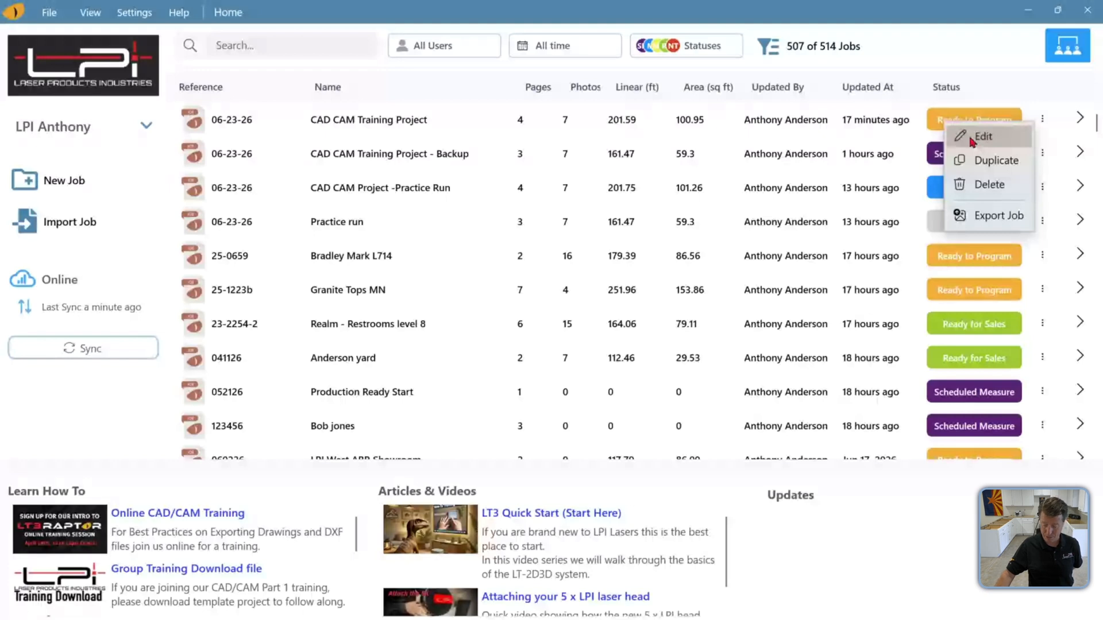
left_click(977, 136)
left_click(775, 168)
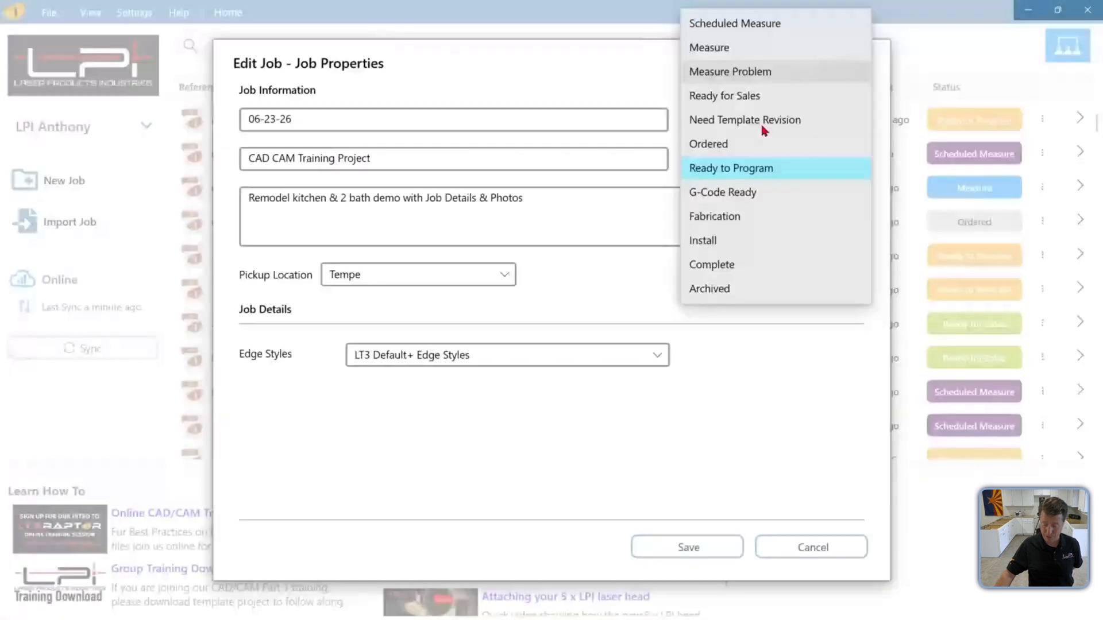
left_click(925, 26)
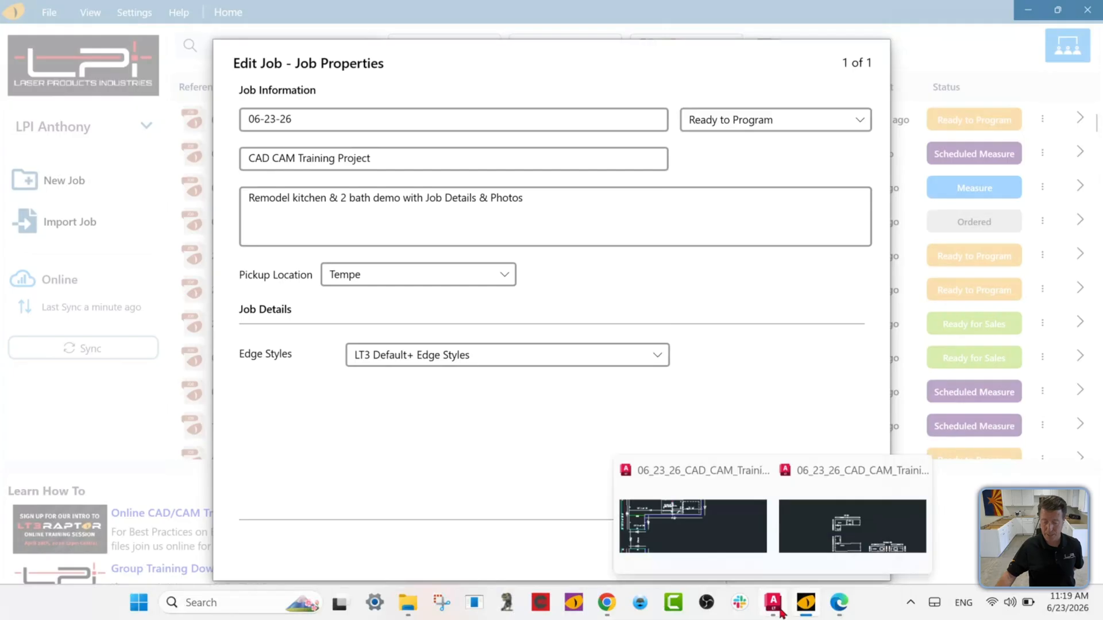
Try to move the Need Template Revision status above Ready for Sales in the Job Workflow list
left_click(566, 540)
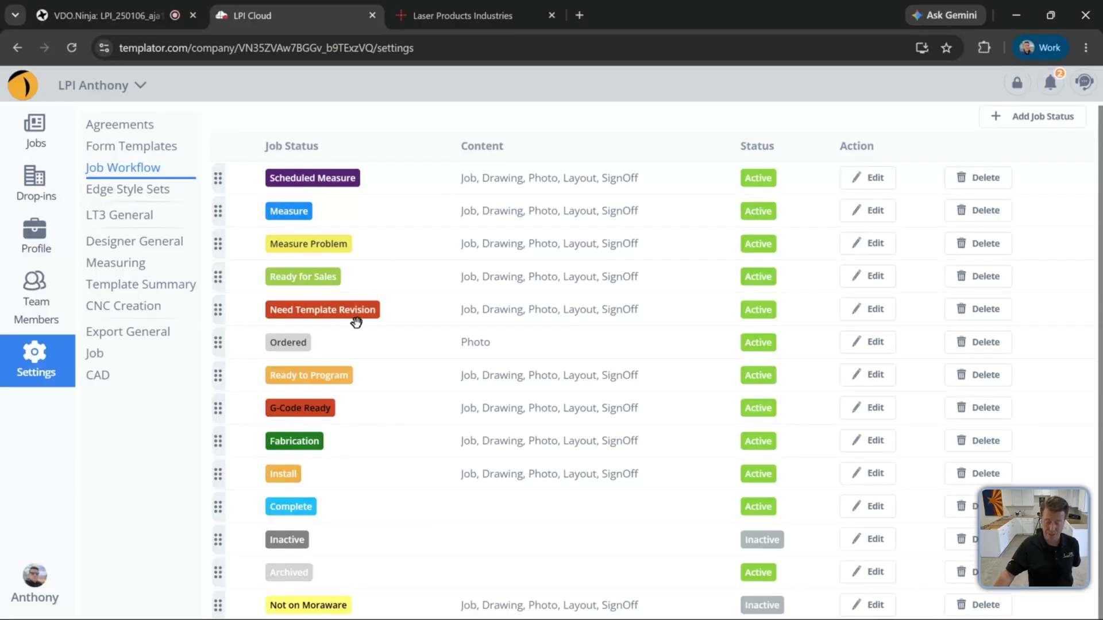
left_click_drag(218, 310, 220, 277)
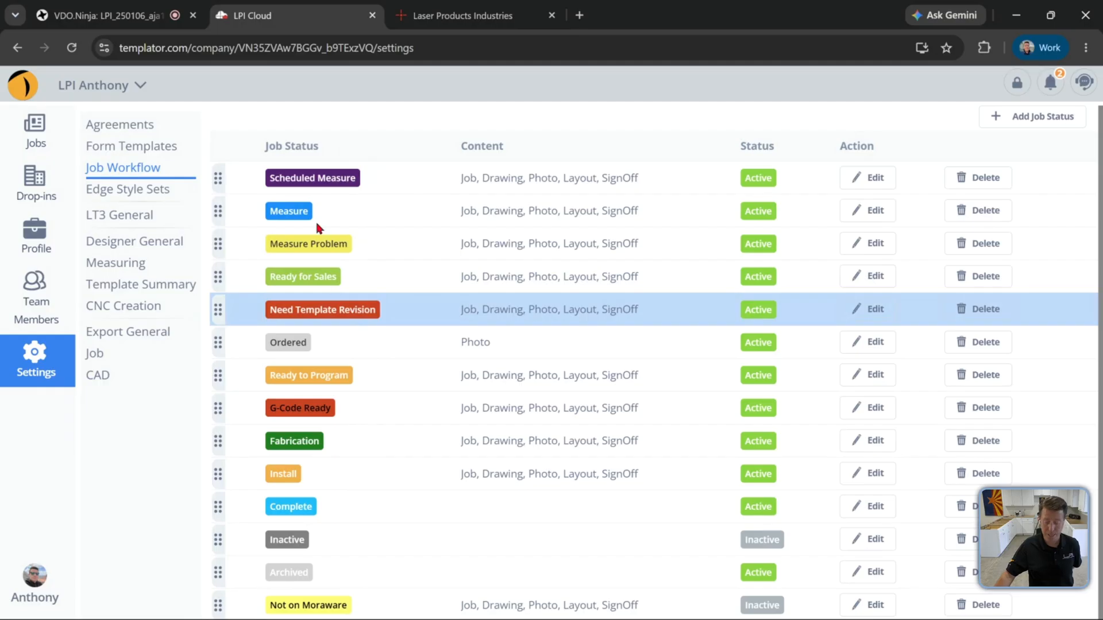
Open Edge Style Sets and compare the edge styles of each edge set, ending on LT3 Default+ Edge Styles
left_click(160, 199)
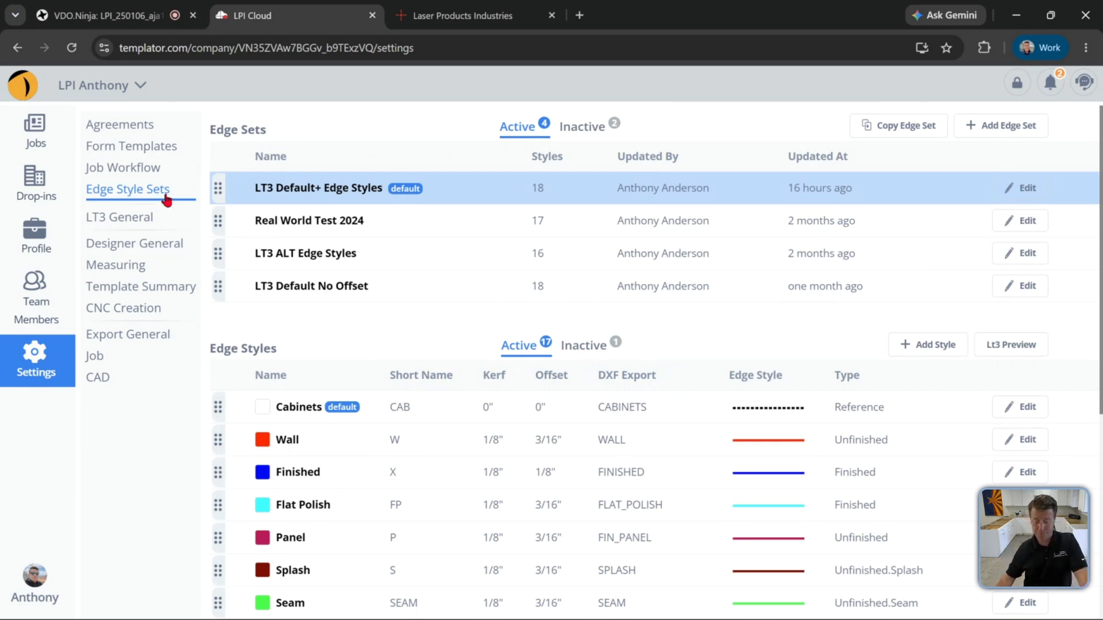
left_click(237, 224)
left_click(238, 256)
left_click(239, 284)
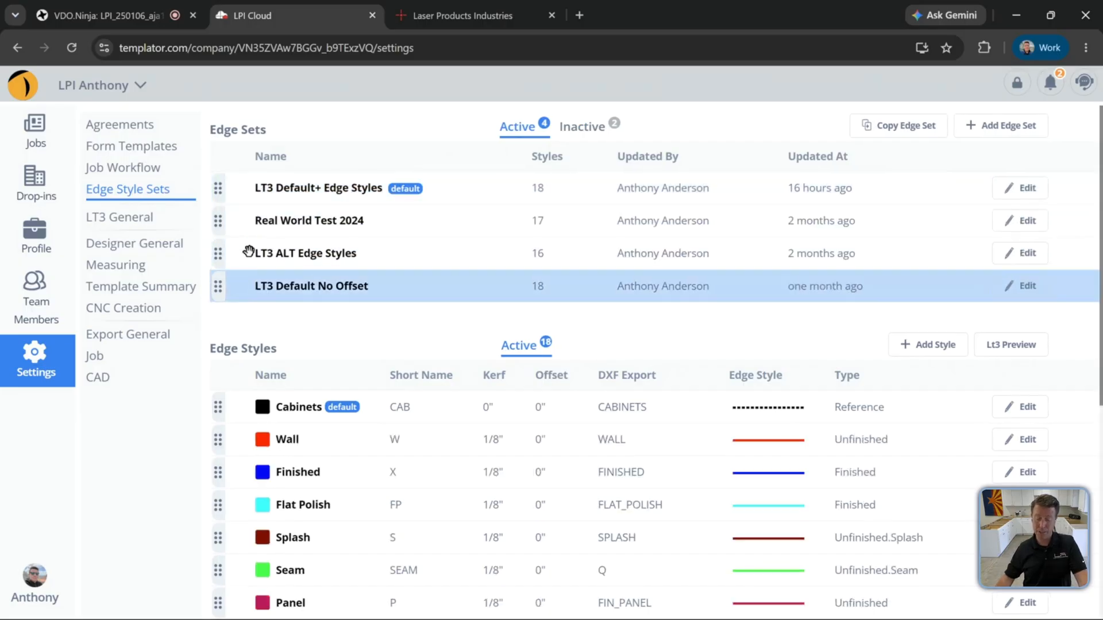
left_click(264, 201)
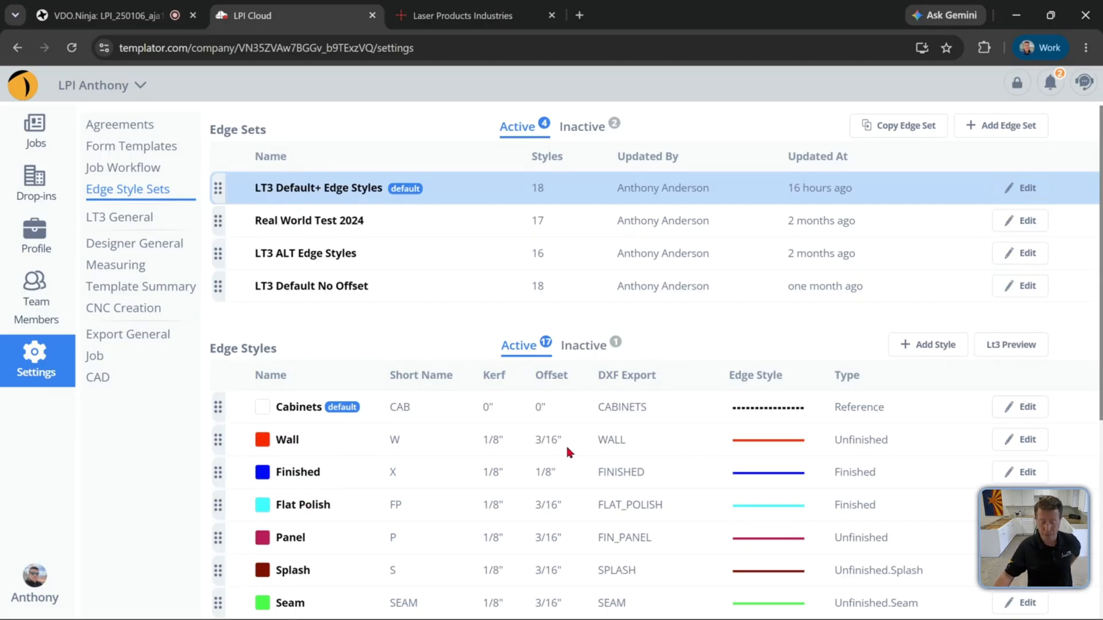
Scroll through the edge styles and view their order in the LT3 Preview
scroll(564, 448, "down", 2)
scroll(567, 452, "down", 2)
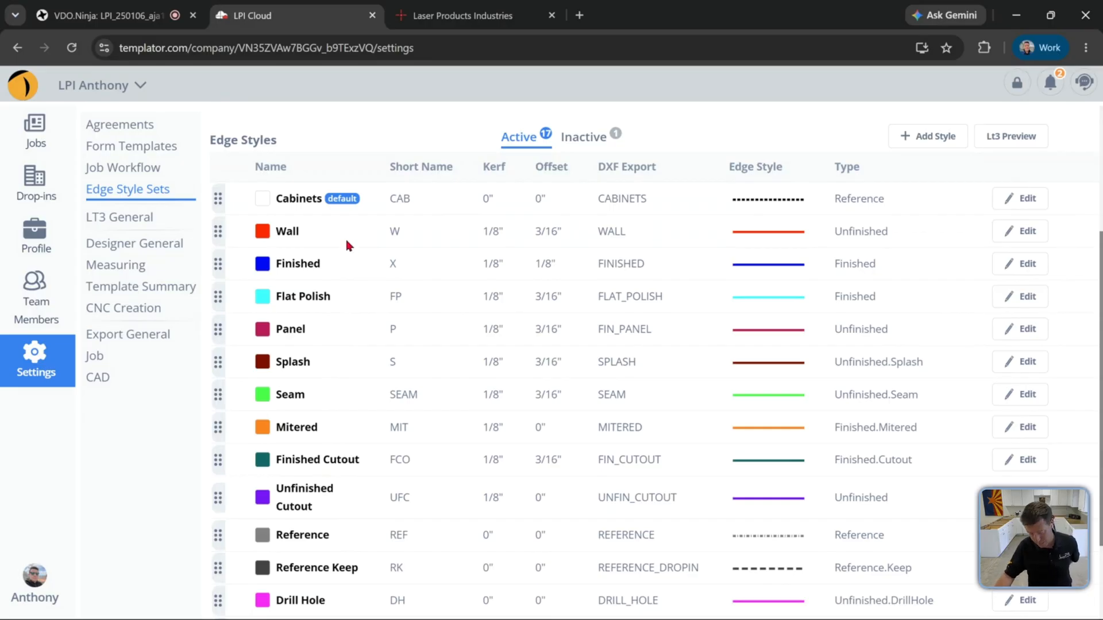
scroll(349, 247, "down", 1)
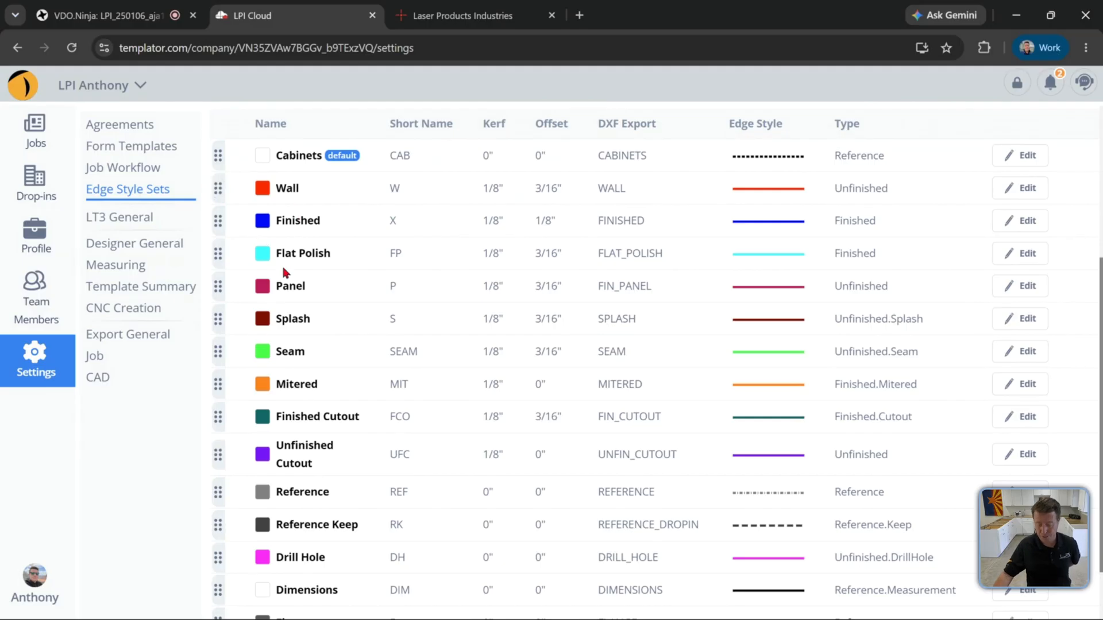
scroll(737, 257, "up", 1)
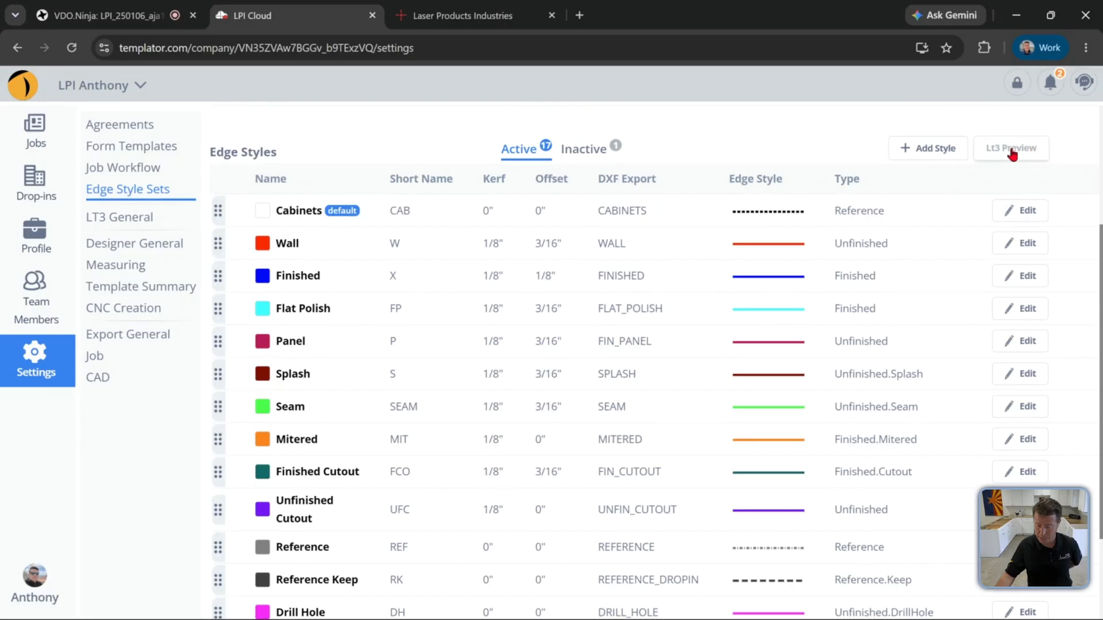
left_click(1012, 155)
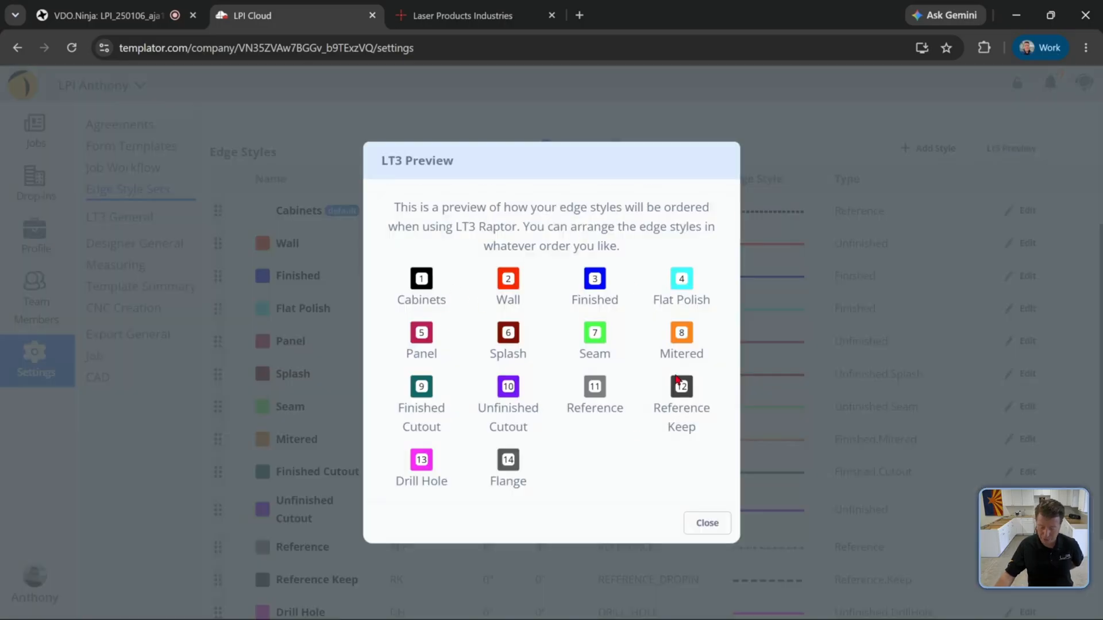
left_click(707, 524)
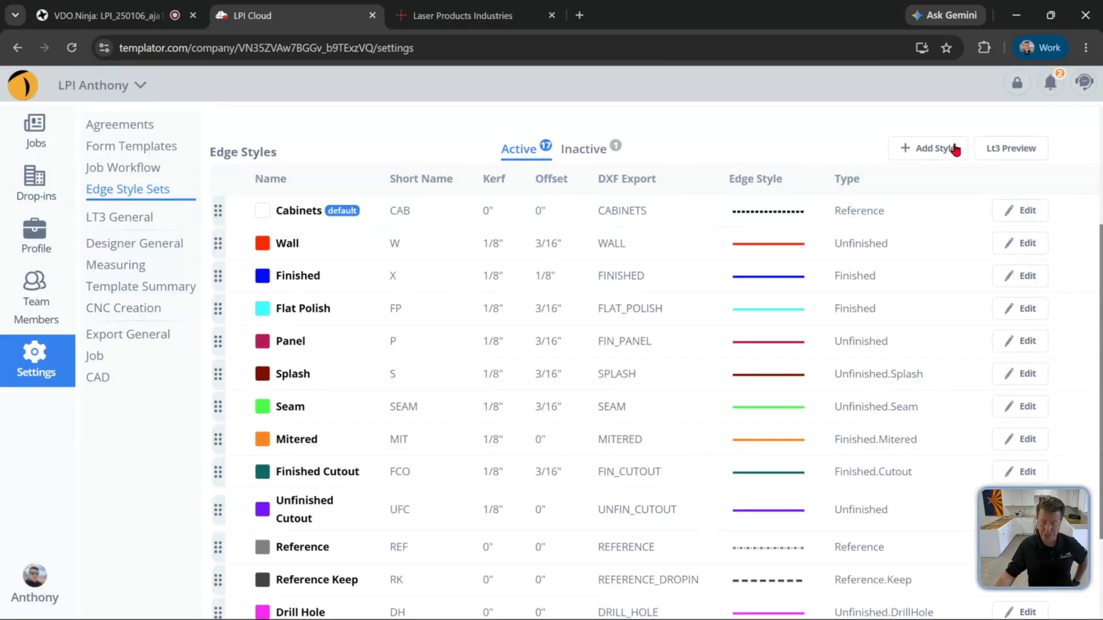
Start adding a new edge style with the layer name Bullnose
left_click(906, 154)
left_click(308, 206)
type("B")
key("BackSpace")
type("Bull")
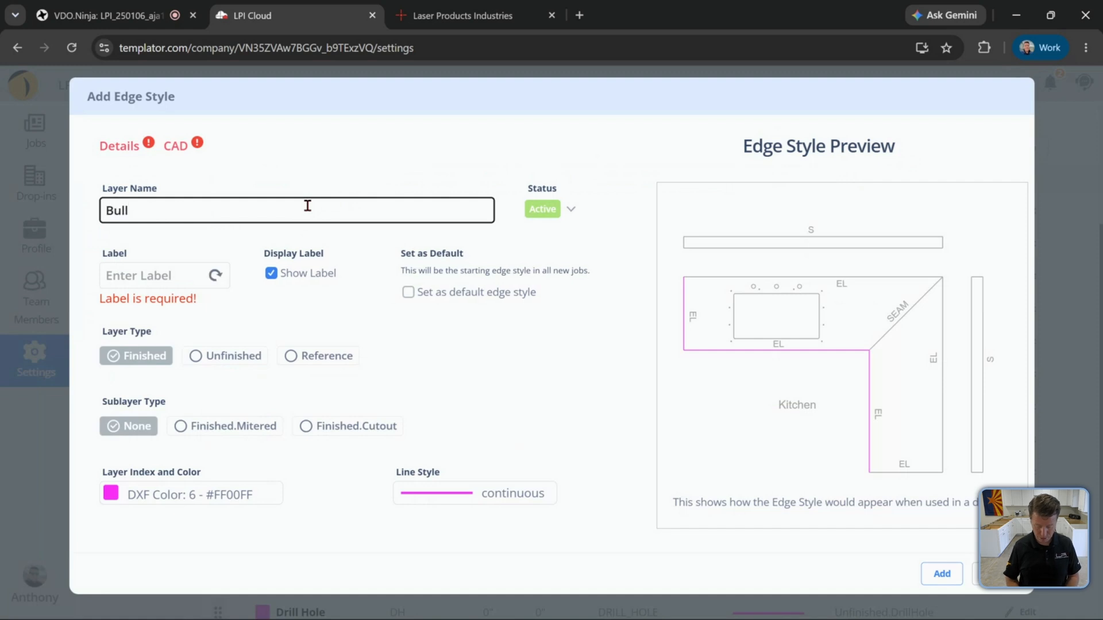
type("nose")
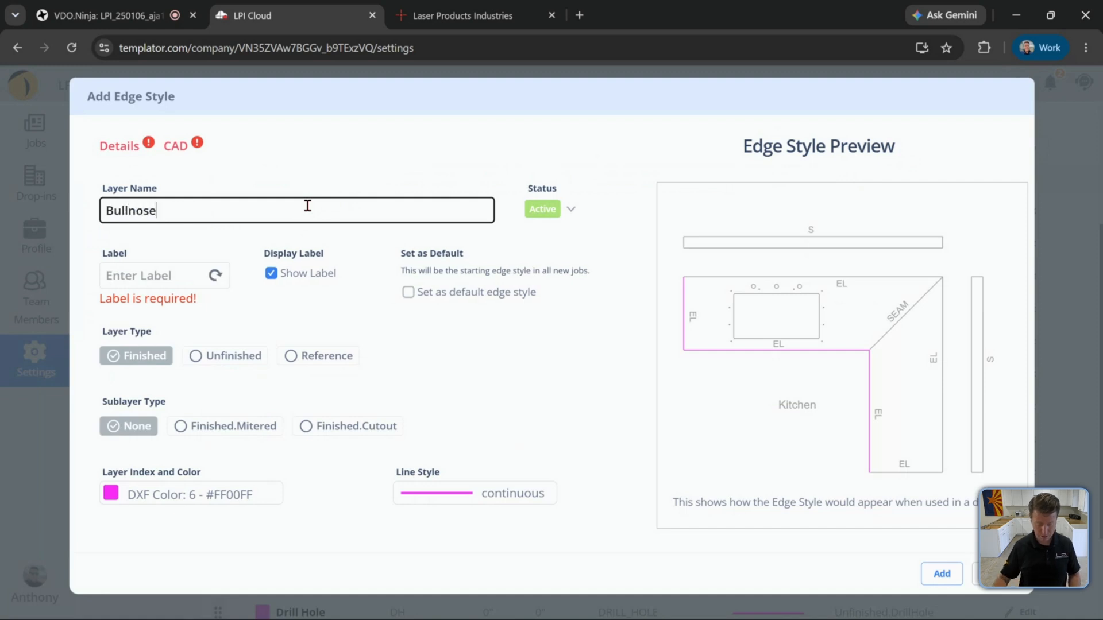
key("Tab")
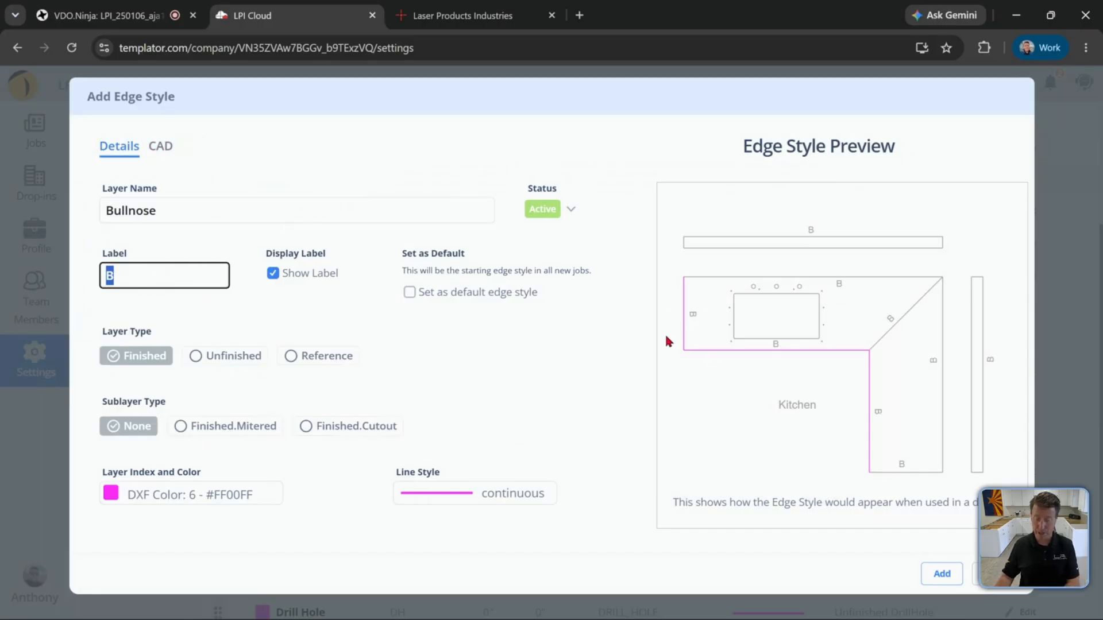
Set the new edge style's label to BL
left_click_drag(147, 274, 102, 279)
type("V#")
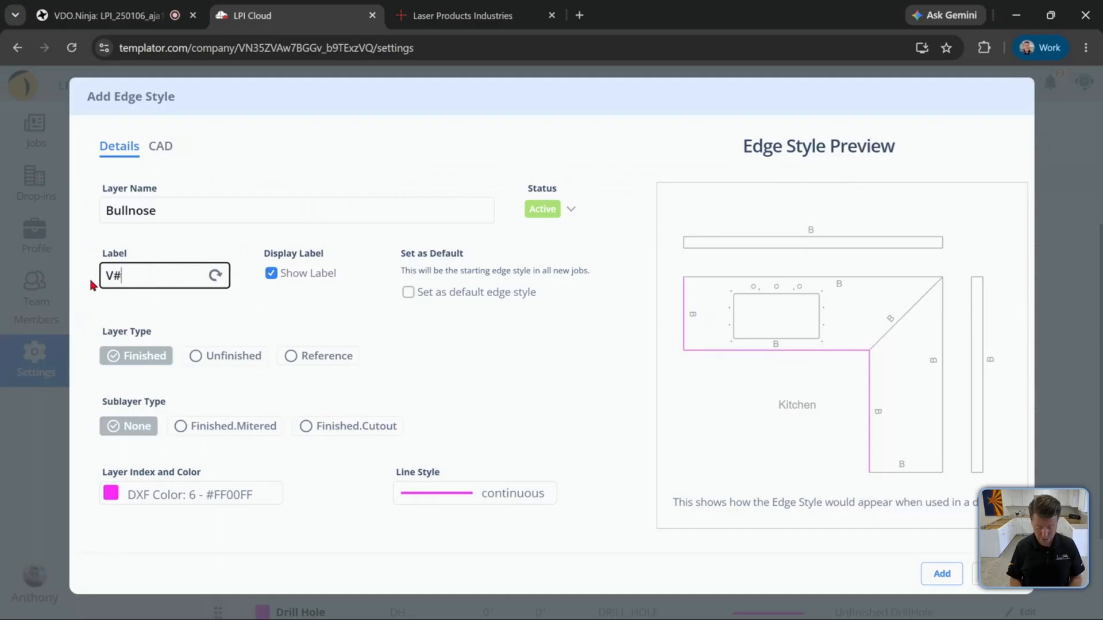
key("BackSpace")
type("30")
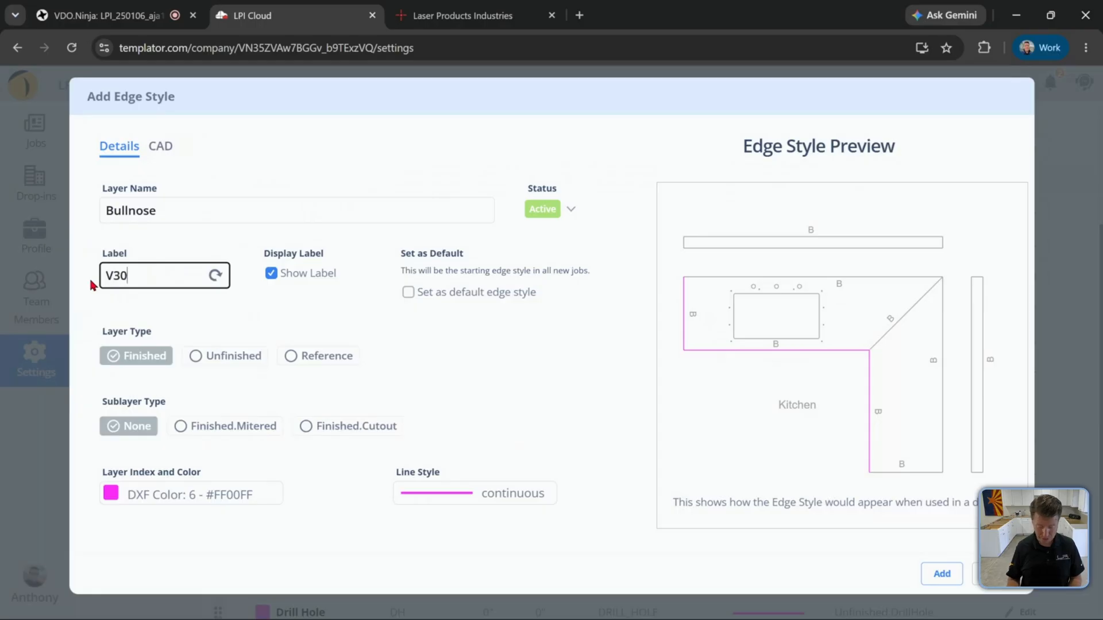
left_click(253, 310)
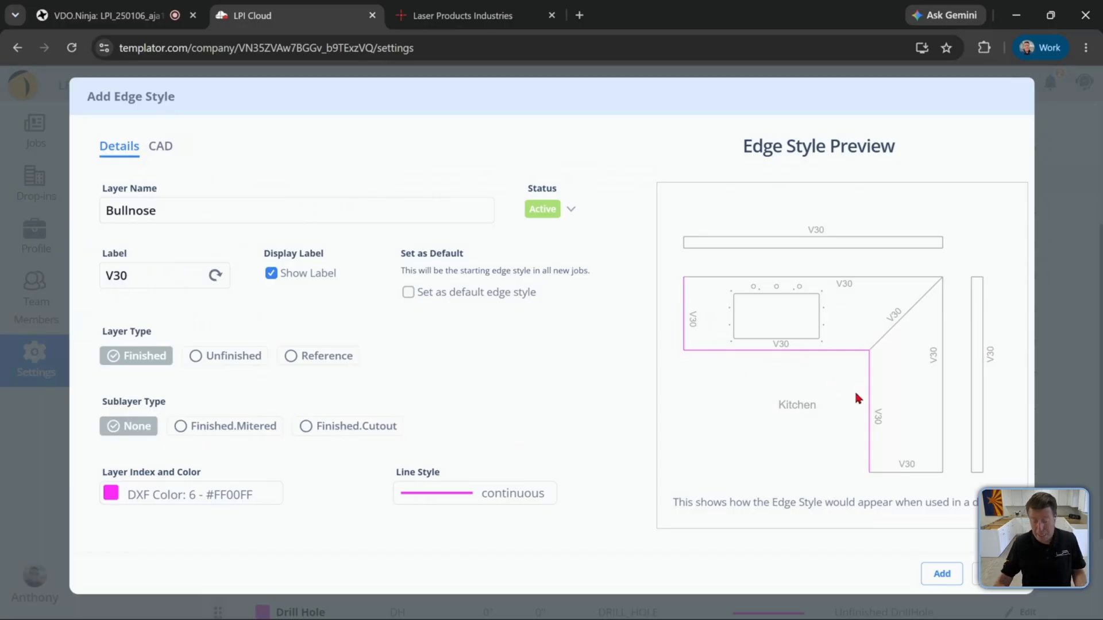
left_click_drag(144, 282, 80, 282)
type("B")
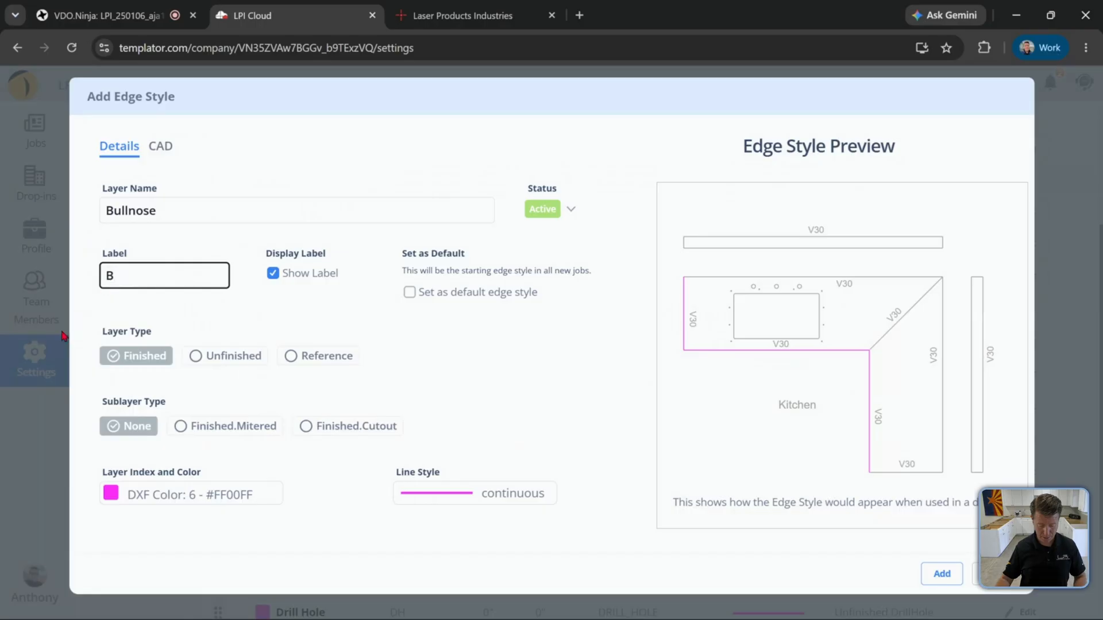
type("L")
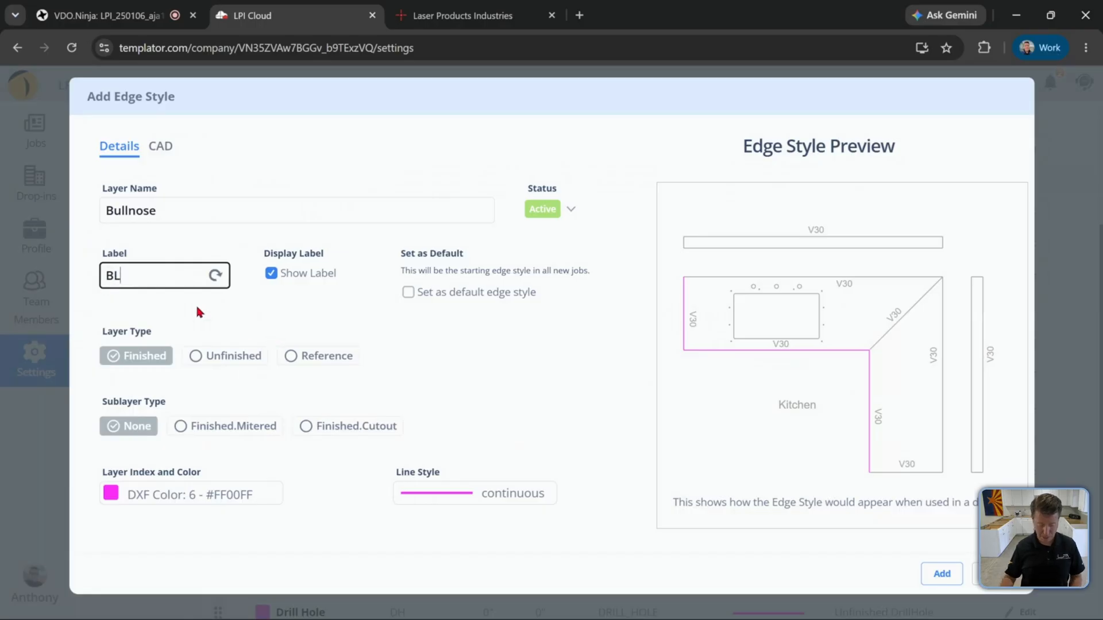
left_click(198, 294)
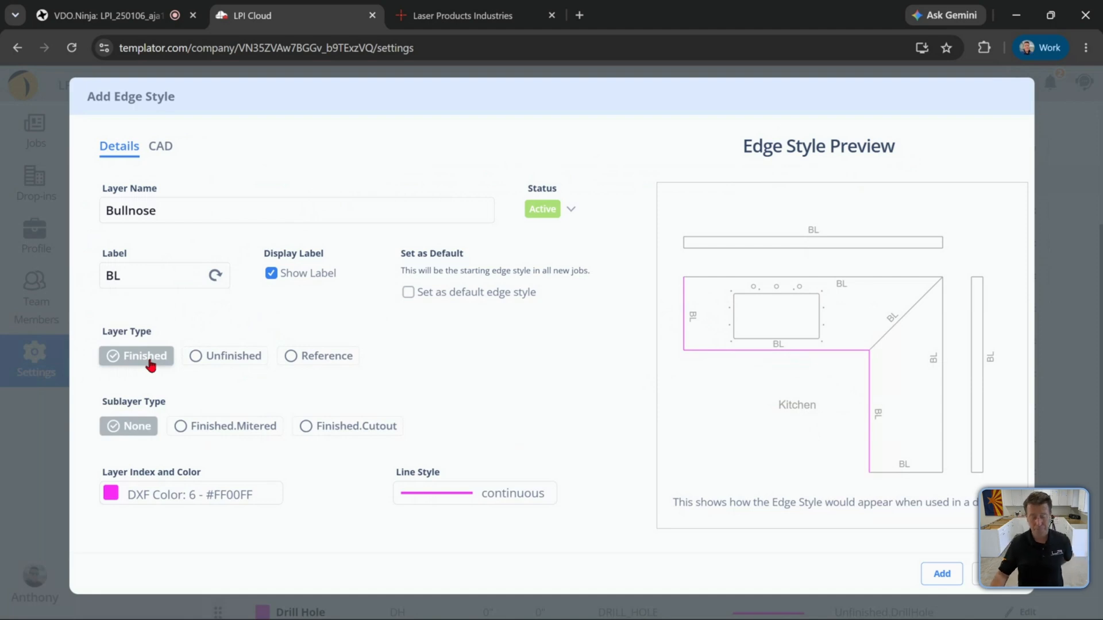
Try the Finished, Unfinished and Reference layer types and the Finished.Mitered and Finished.Cutout sublayer types in the preview
left_click(208, 359)
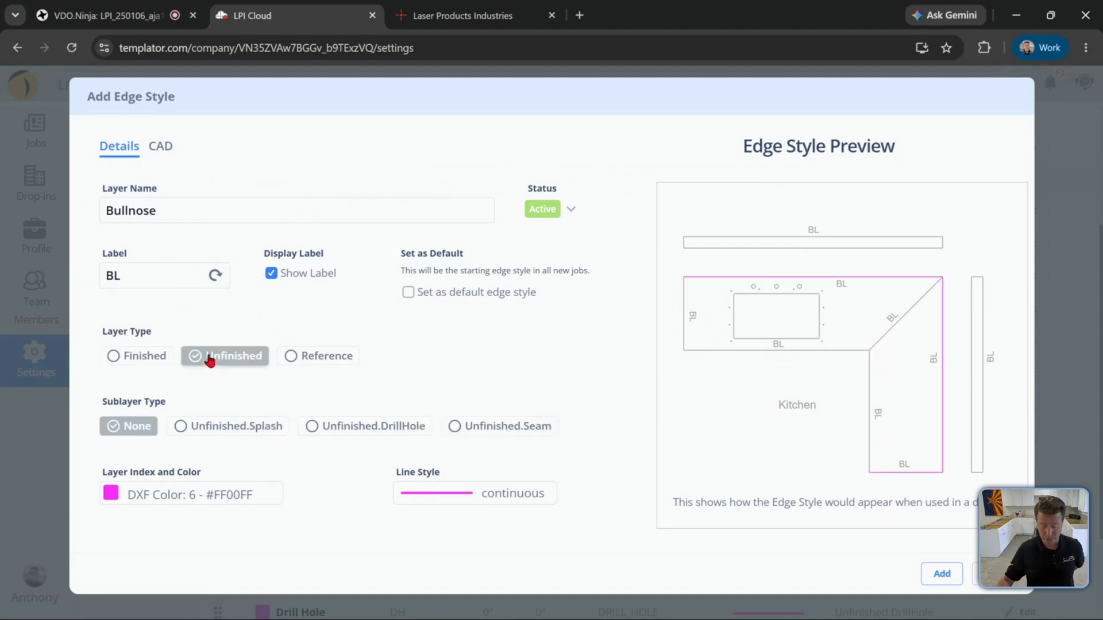
left_click(166, 357)
left_click(199, 358)
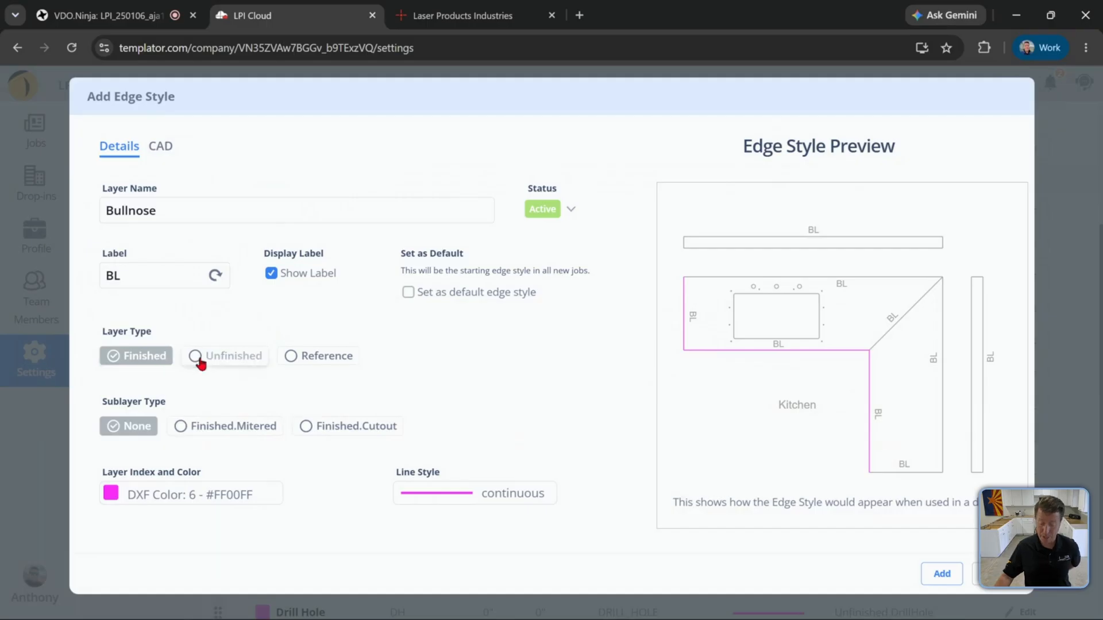
left_click(321, 360)
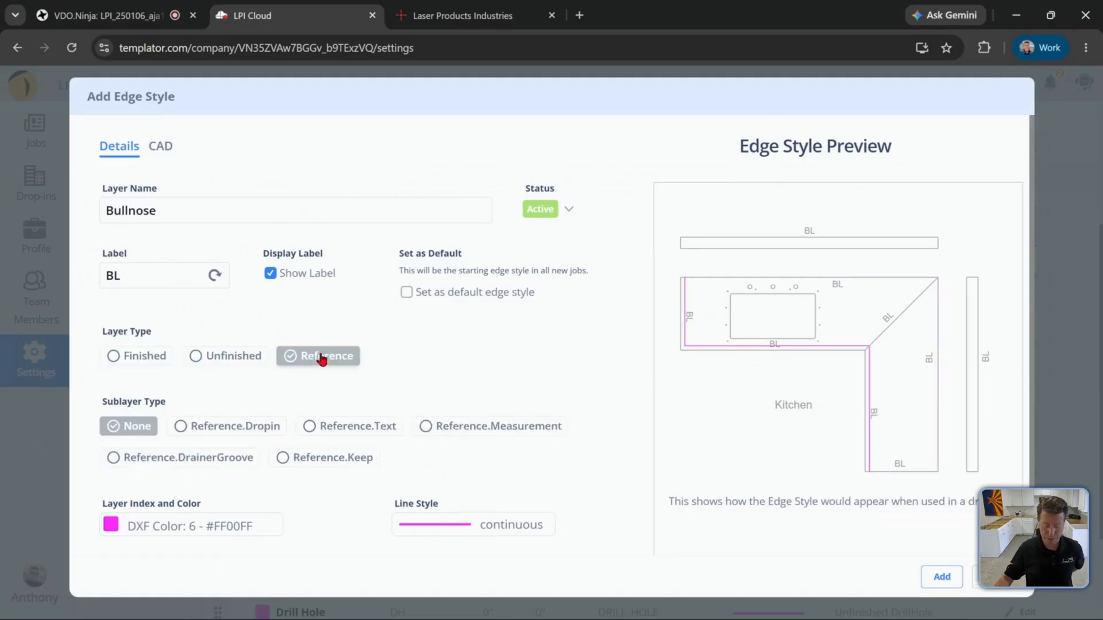
left_click(156, 361)
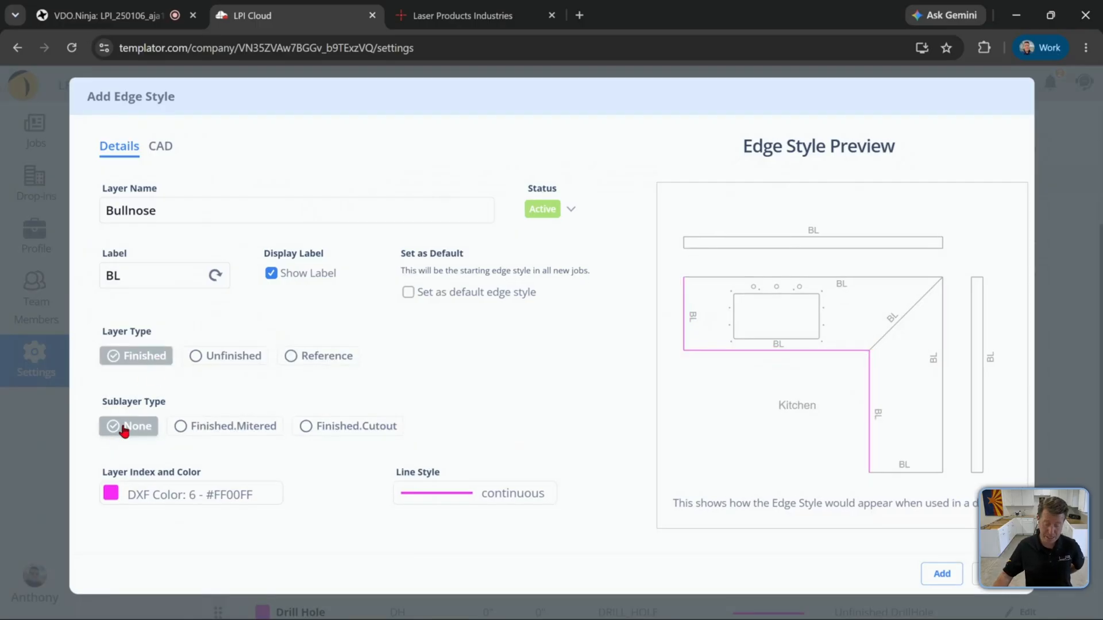
left_click(218, 427)
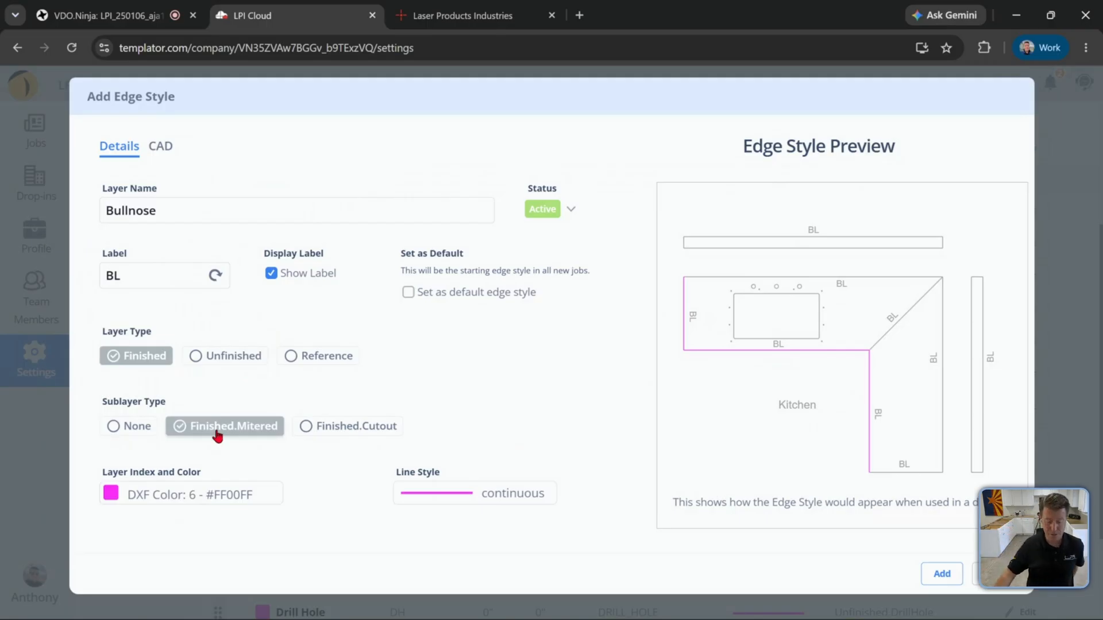
left_click(356, 436)
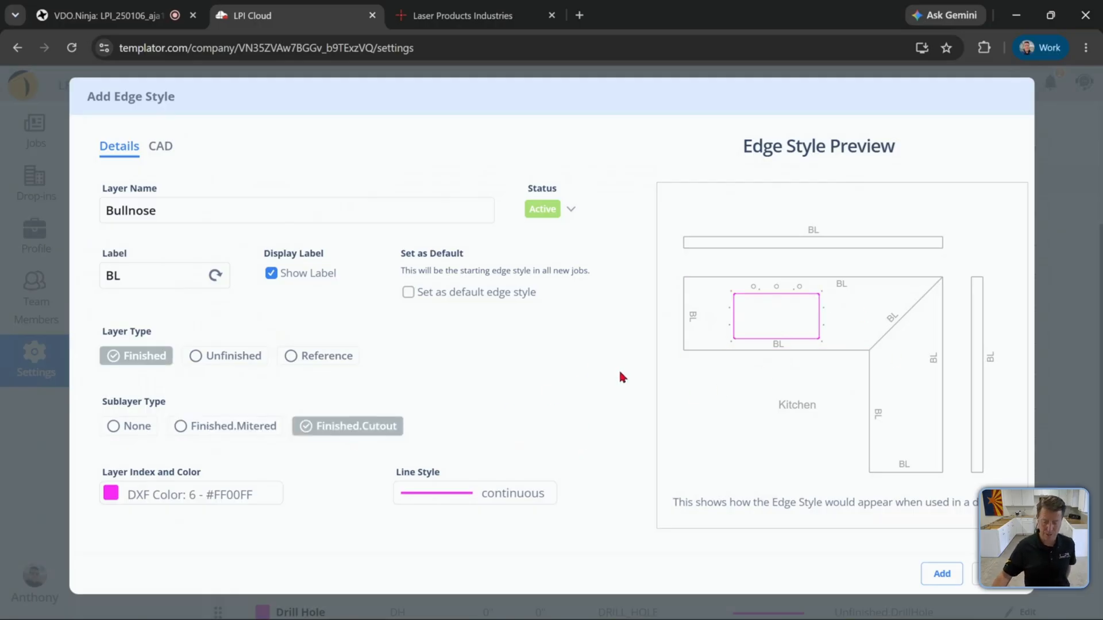
Preview the Unfinished sublayer types, then set the layer type to Reference with the Reference.Keep sublayer
left_click(244, 361)
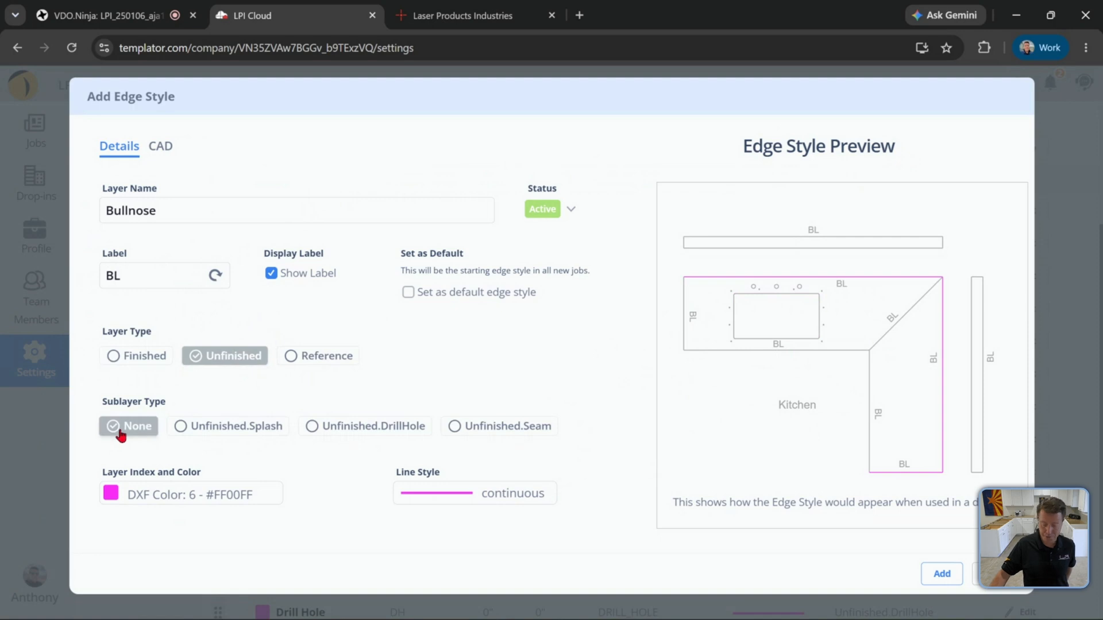
left_click(265, 428)
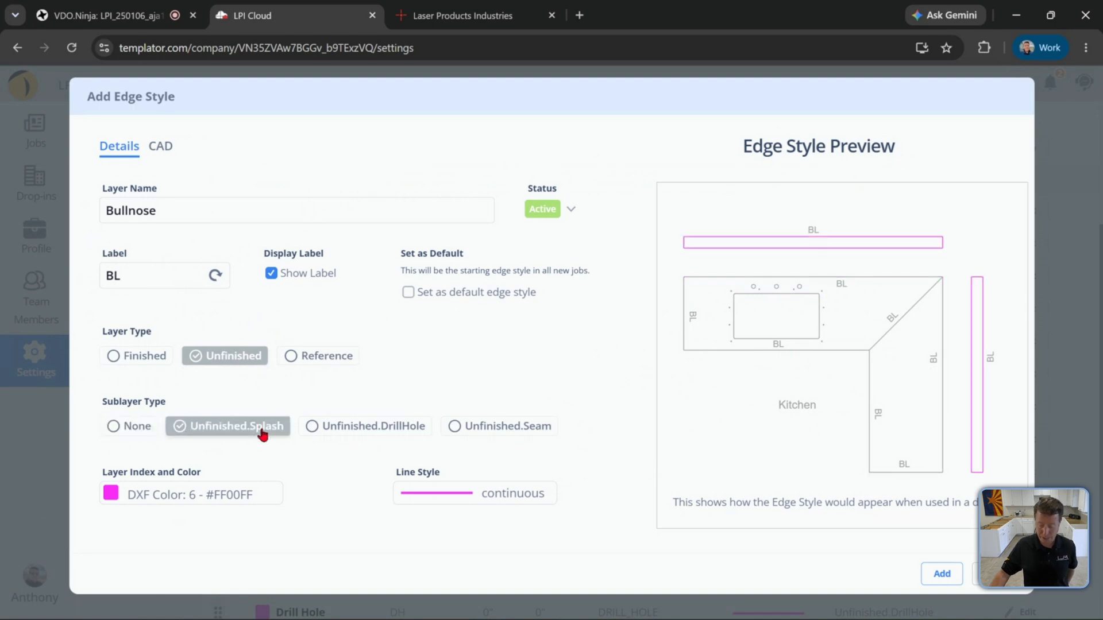
left_click(385, 428)
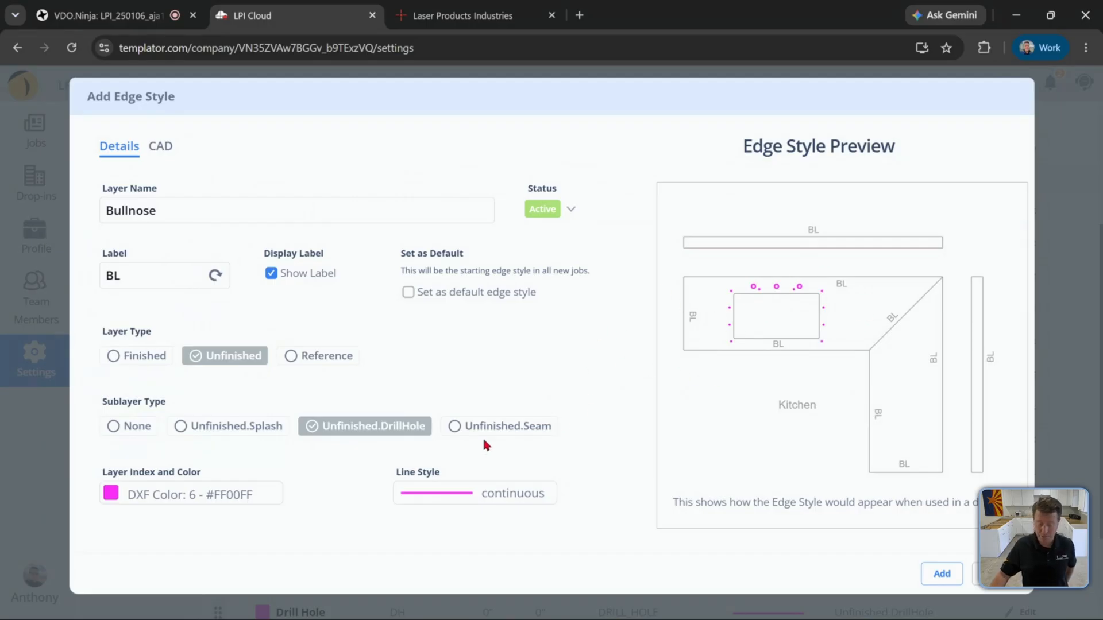
left_click(517, 428)
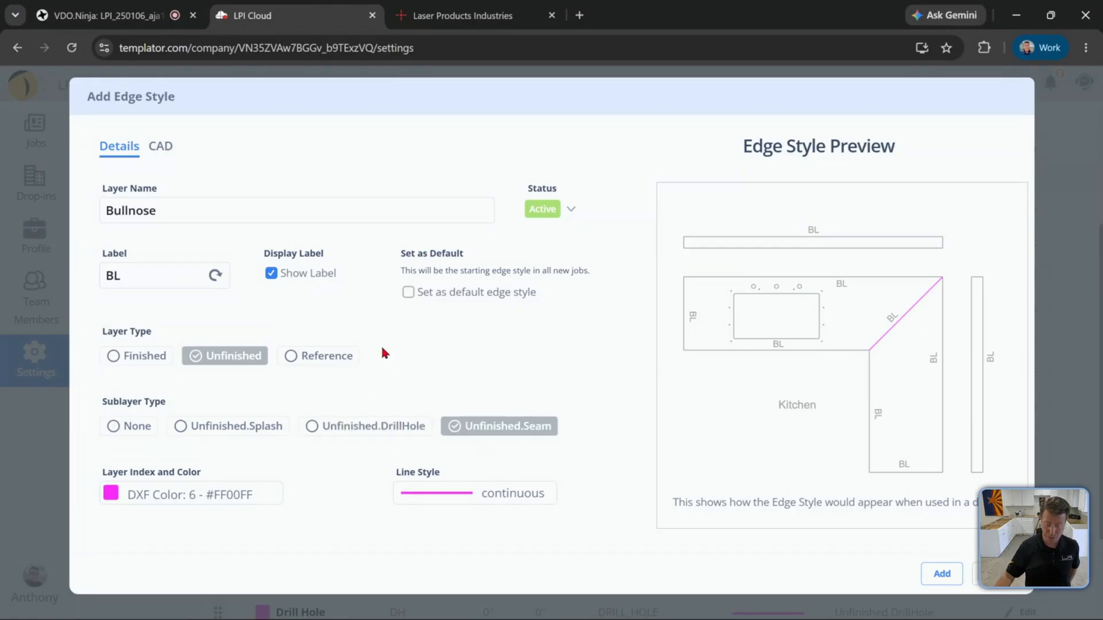
left_click(336, 355)
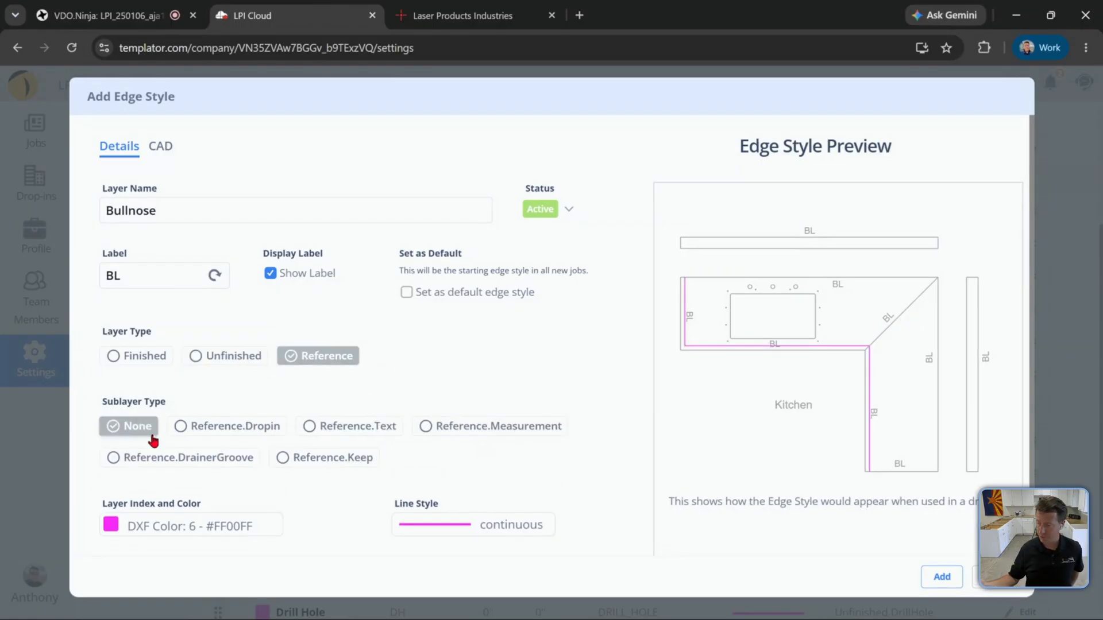
left_click(317, 462)
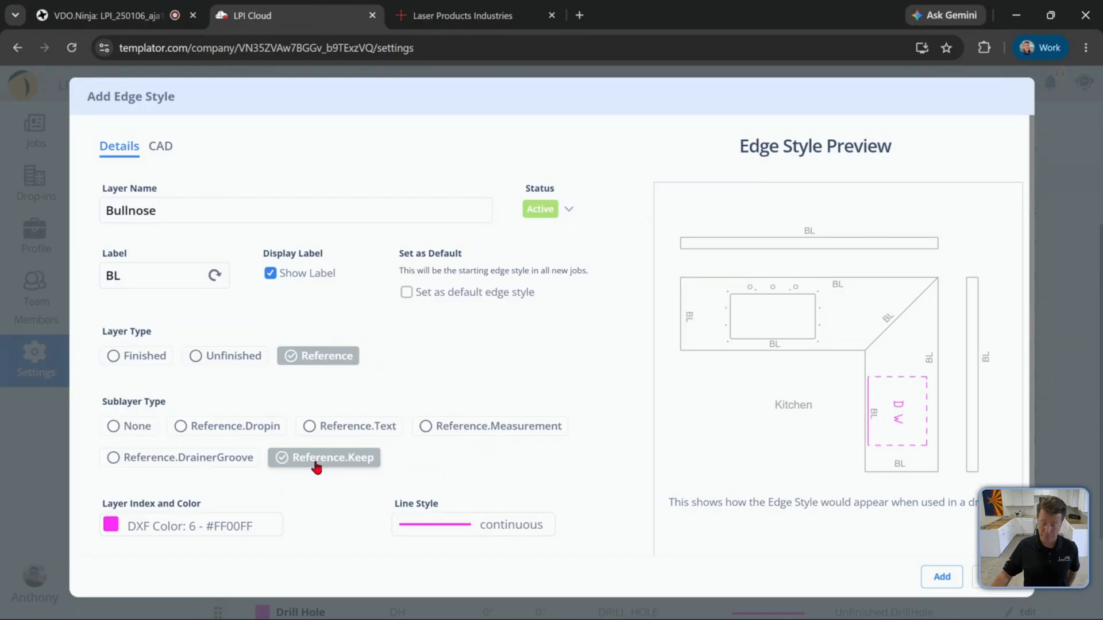
Switch to AutoCAD LT and view the exported CNC Saw Page DXF drawing
mouse_move(472, 619)
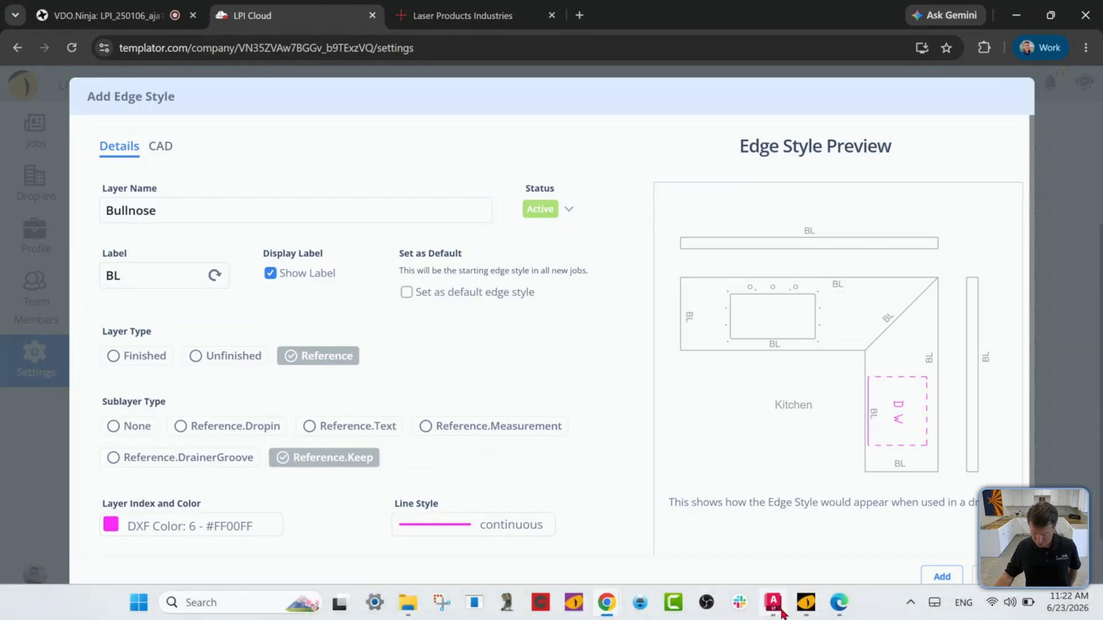
mouse_move(780, 611)
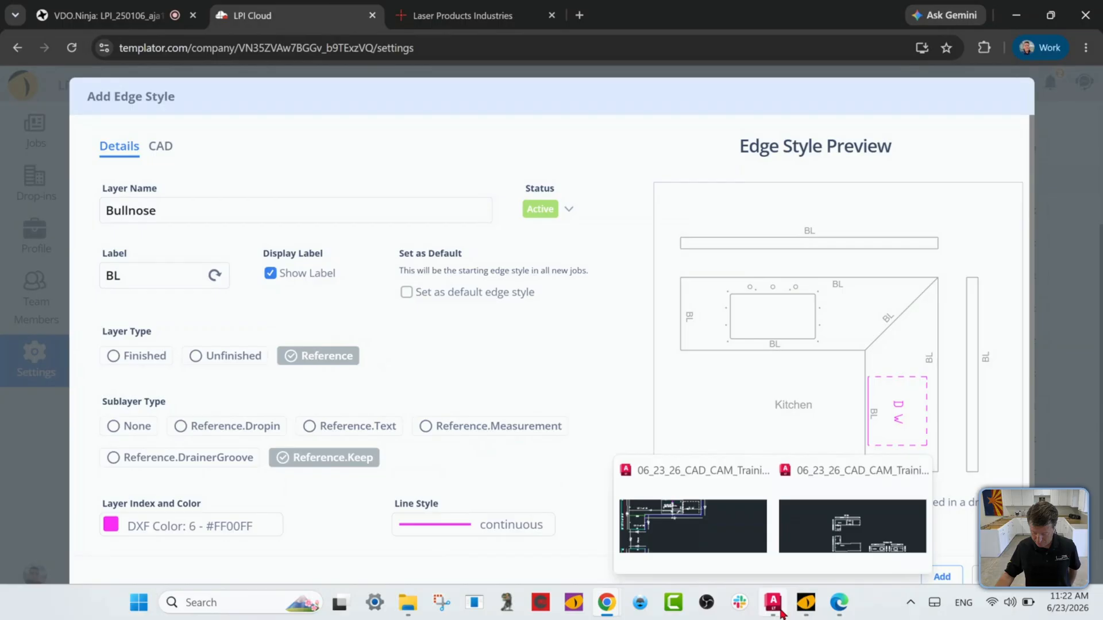
left_click(721, 554)
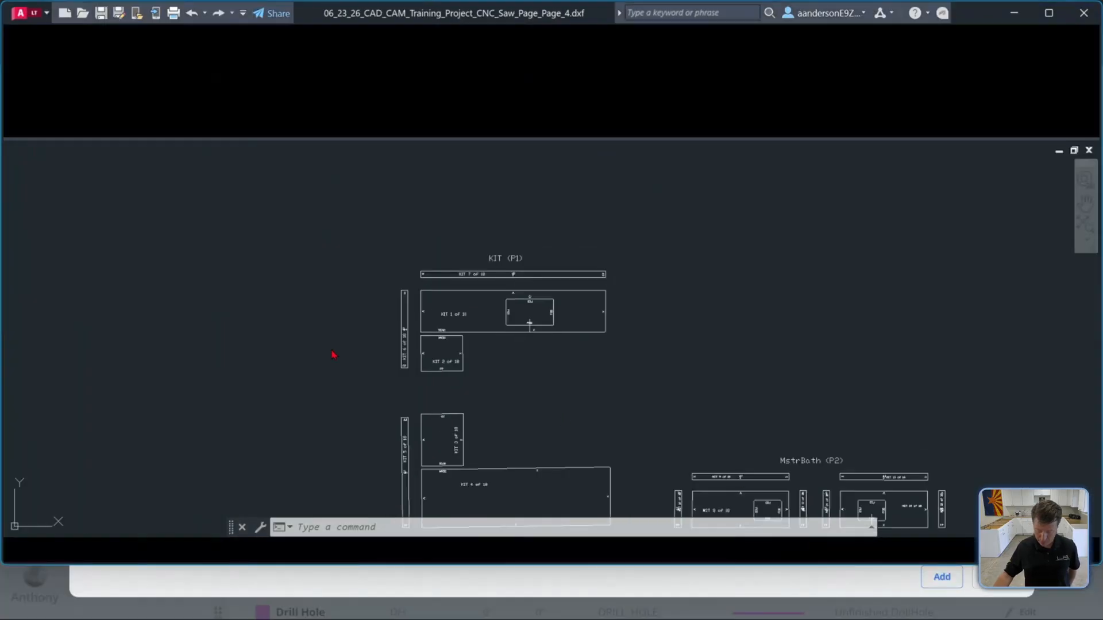
scroll(536, 339, "up", 10)
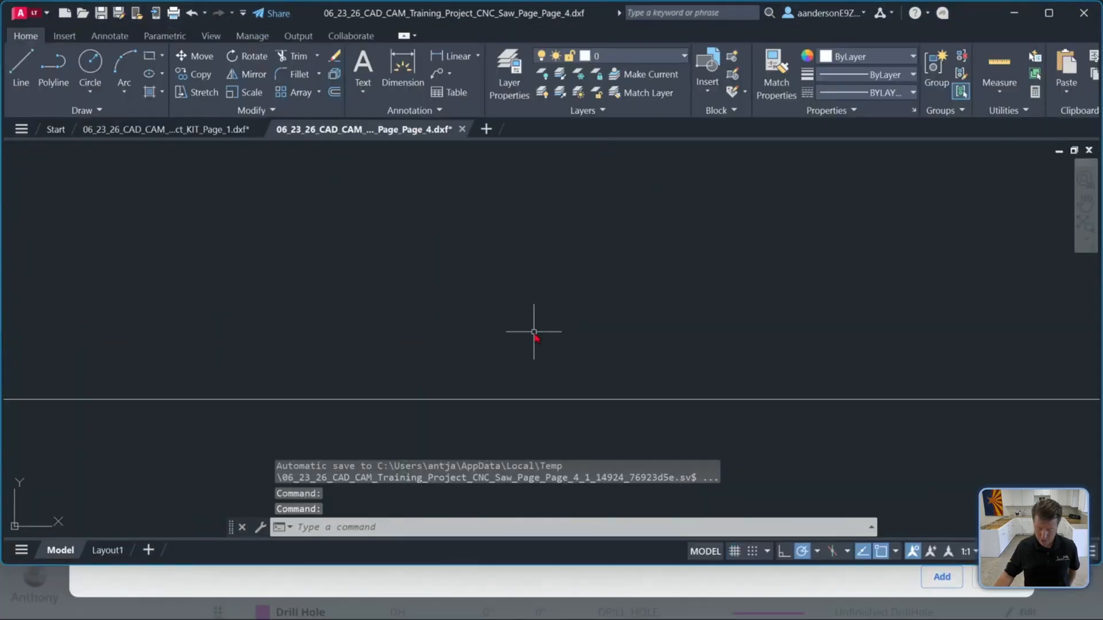
scroll(343, 264, "down", 4)
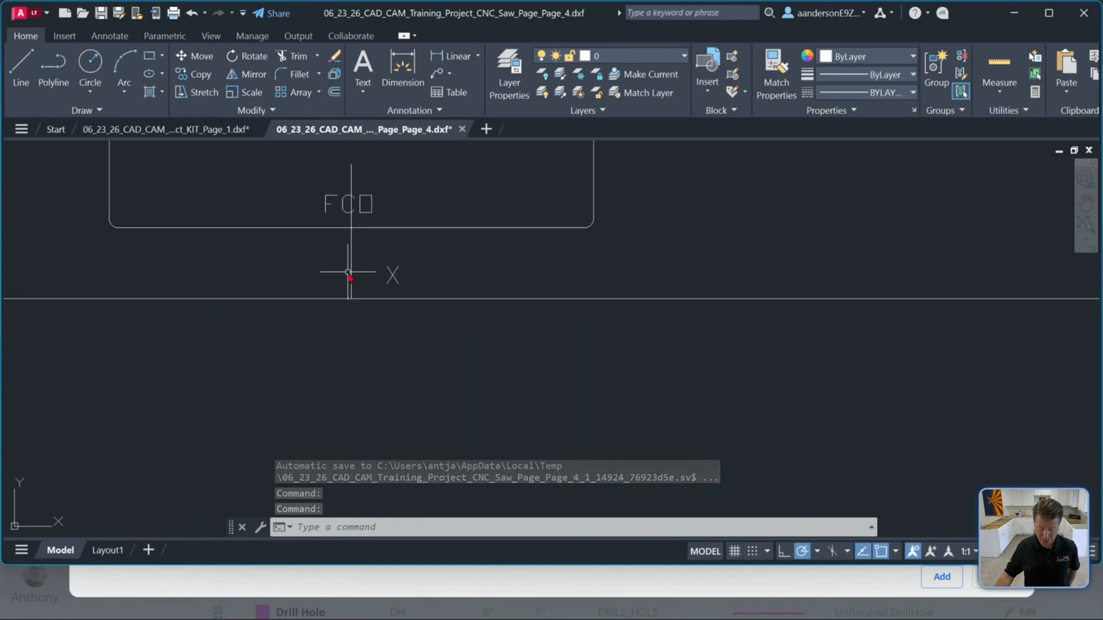
Switch to LT3 Raptor, cancel the Edit Job dialog, and open the CAD CAM Training Project job
left_click(806, 603)
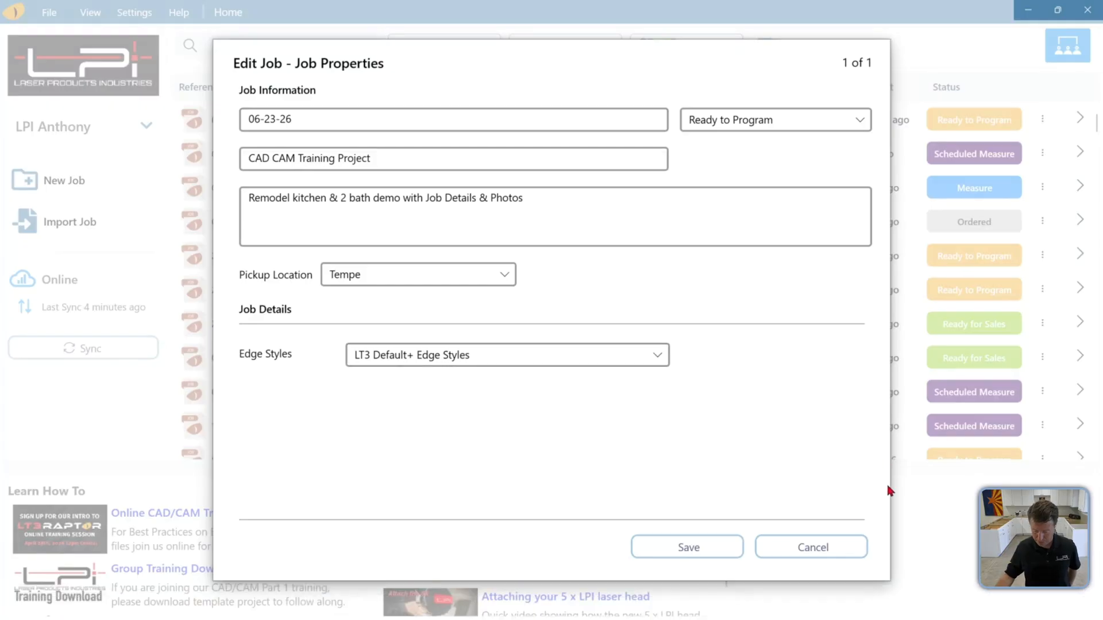
left_click(833, 546)
left_click(370, 126)
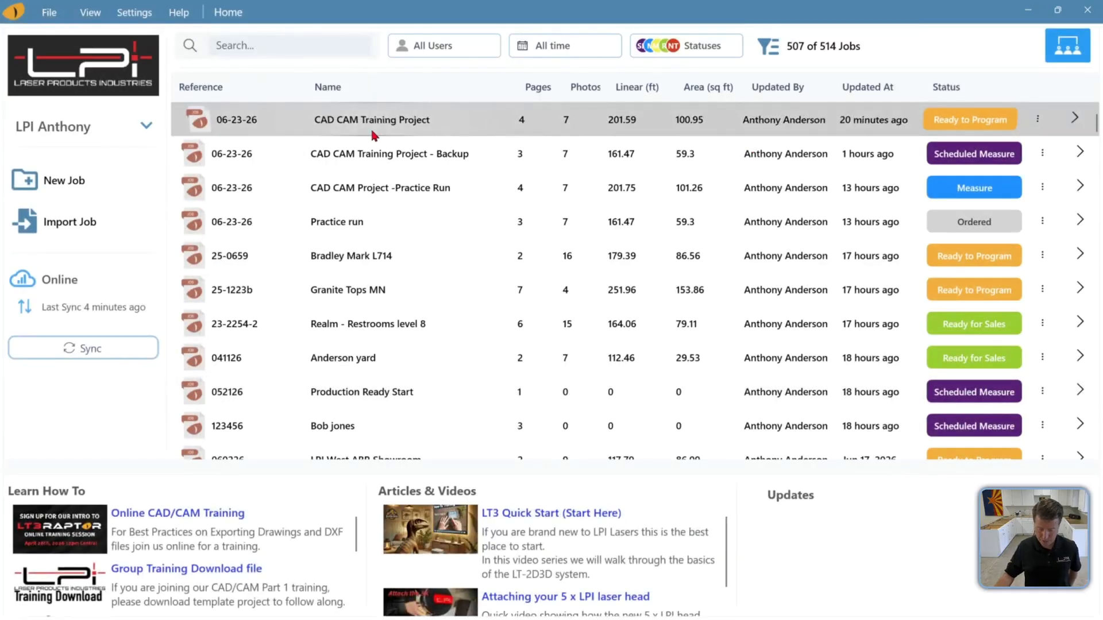
Recolor the line below the sink cutout on KIT (P1) with the Reference Keep edge style
scroll(560, 170, "up", 3)
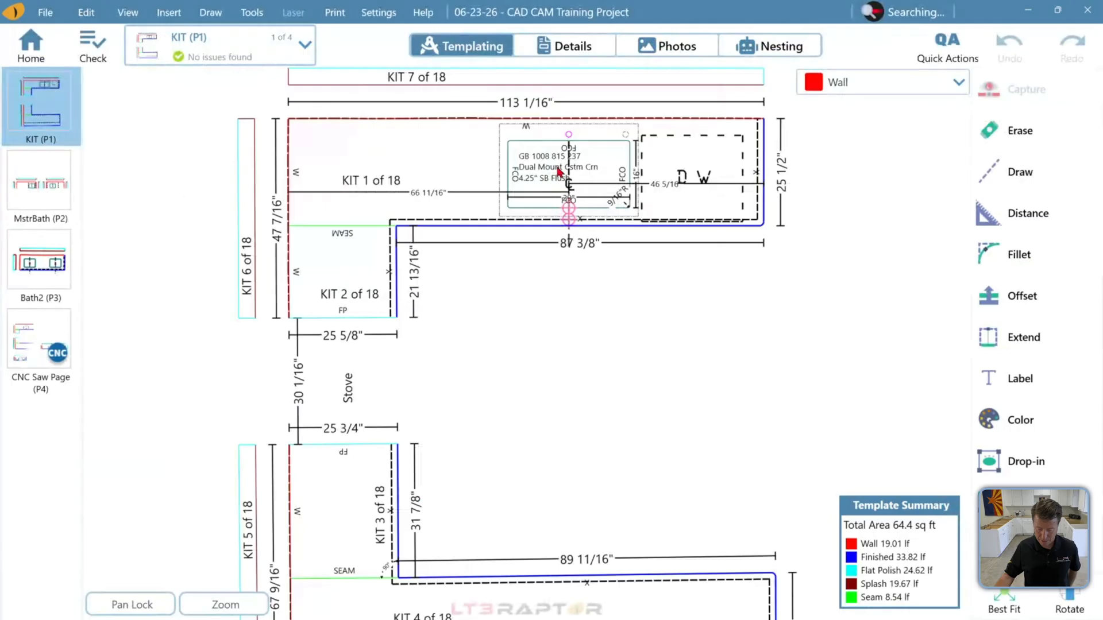
scroll(560, 171, "up", 4)
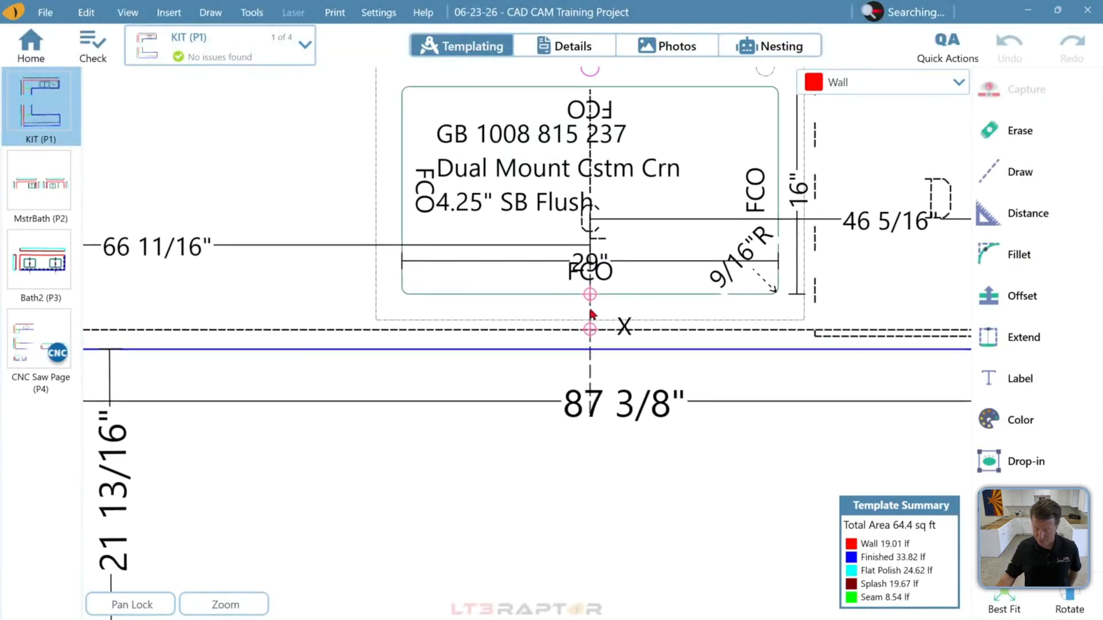
left_click(1017, 420)
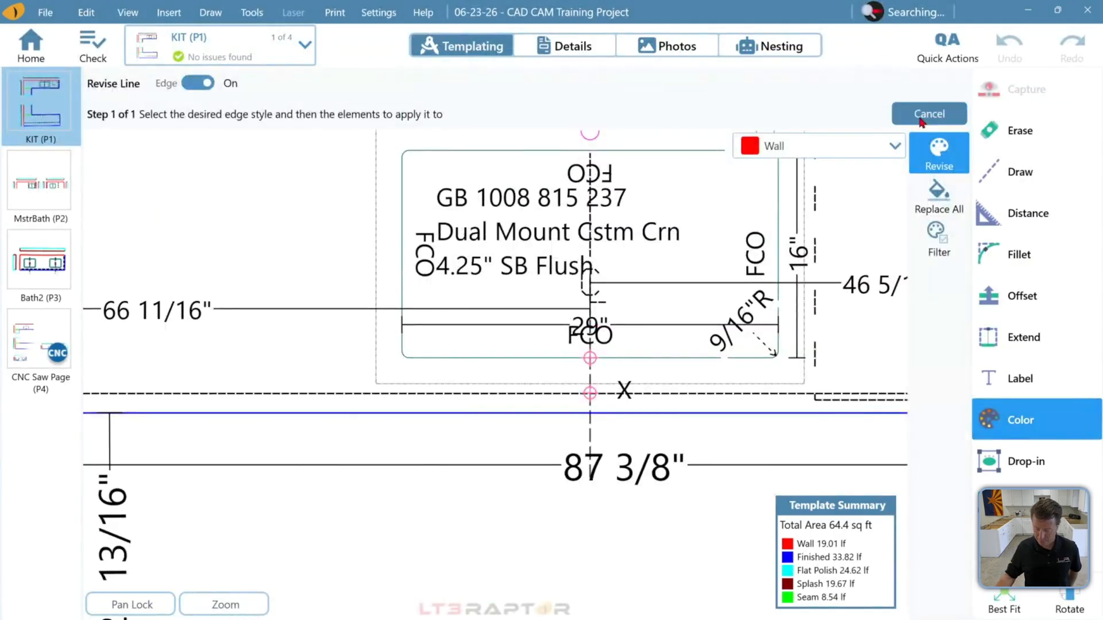
left_click(941, 200)
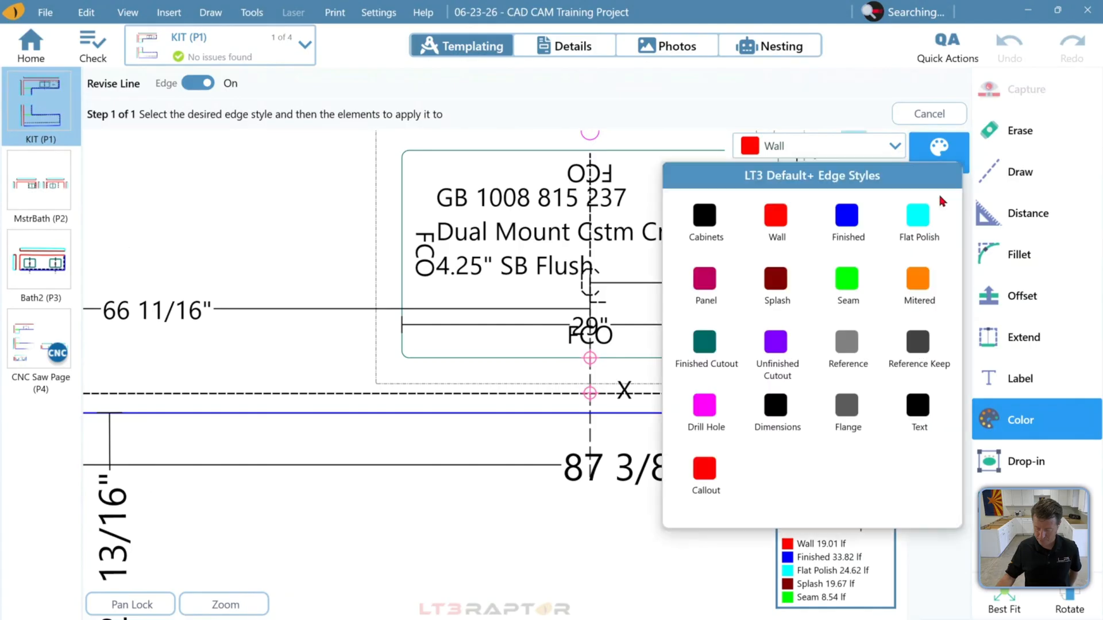
left_click(917, 343)
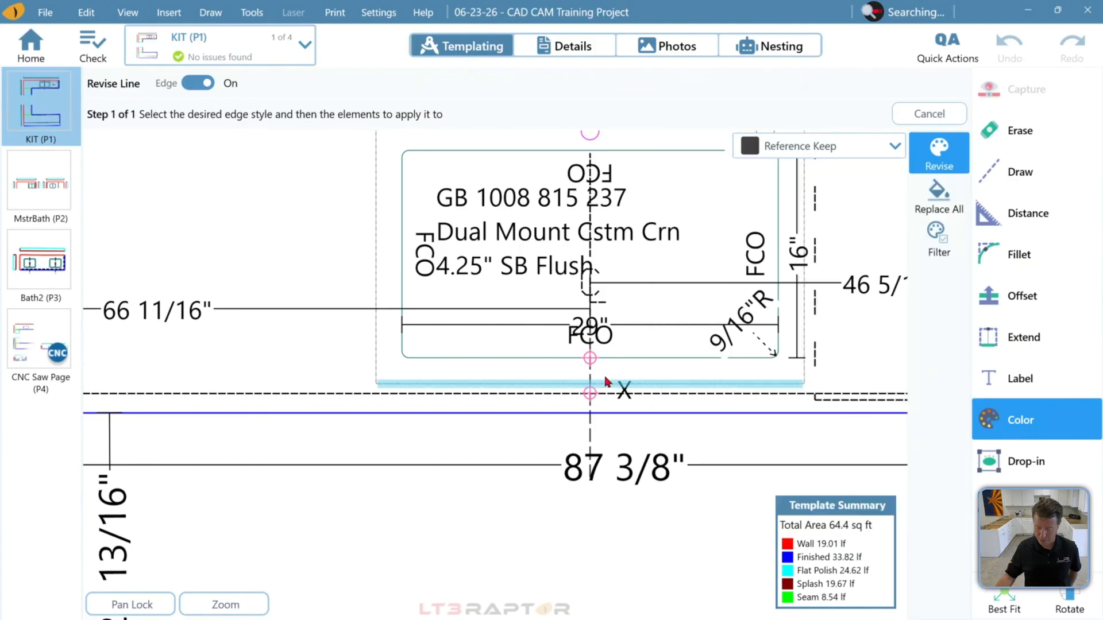
scroll(606, 380, "down", 4)
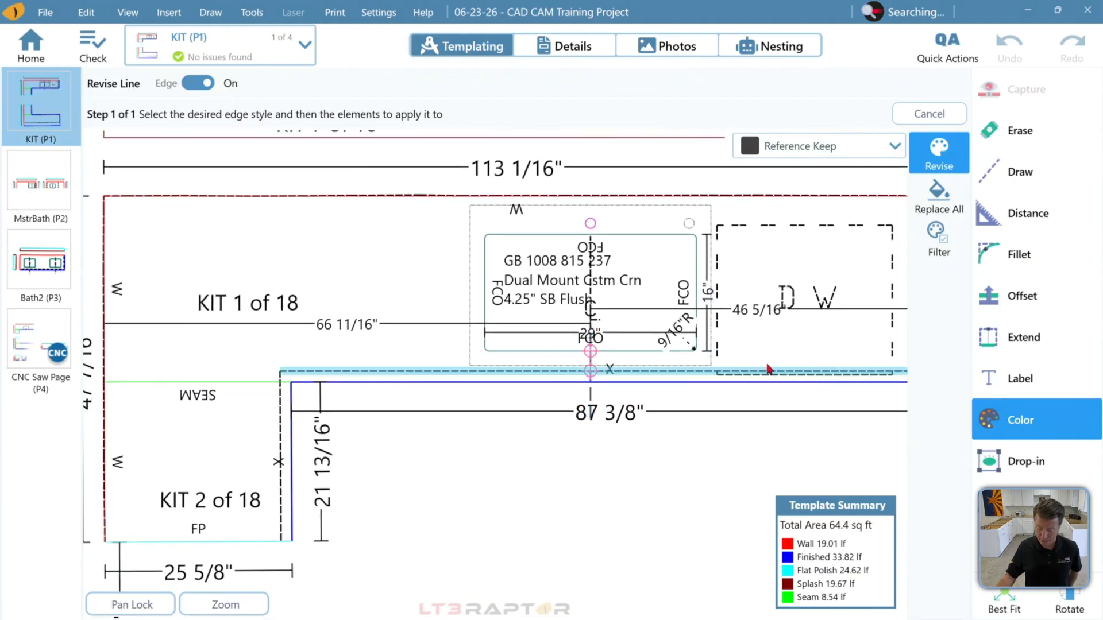
left_click(768, 380)
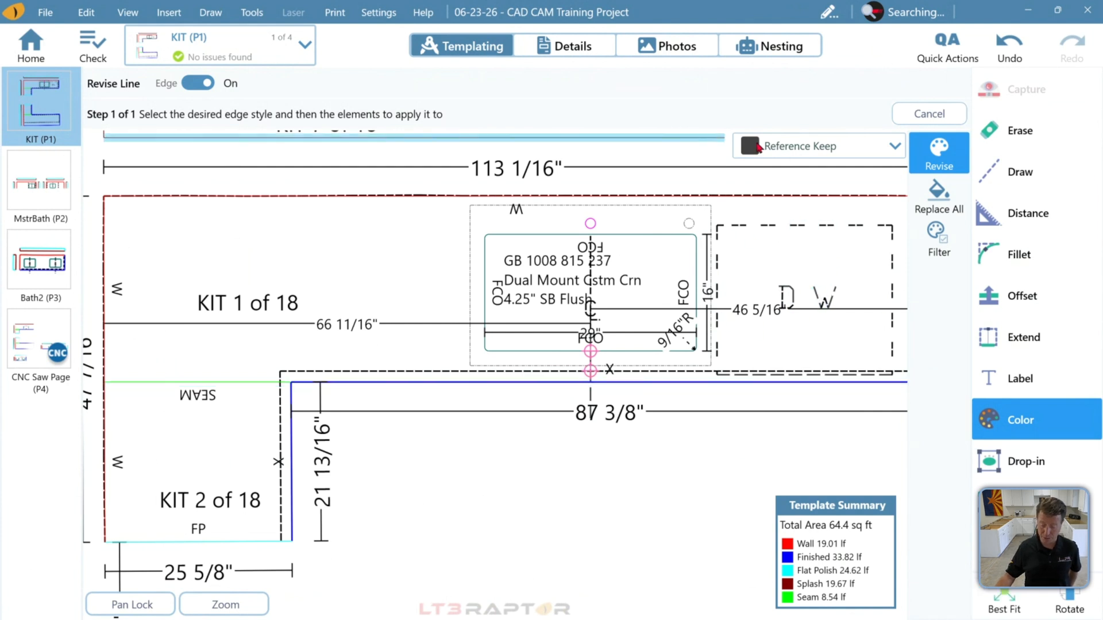
Open the edge style palette in the Revise Line command to view the LT3 Default+ edge styles
left_click(758, 147)
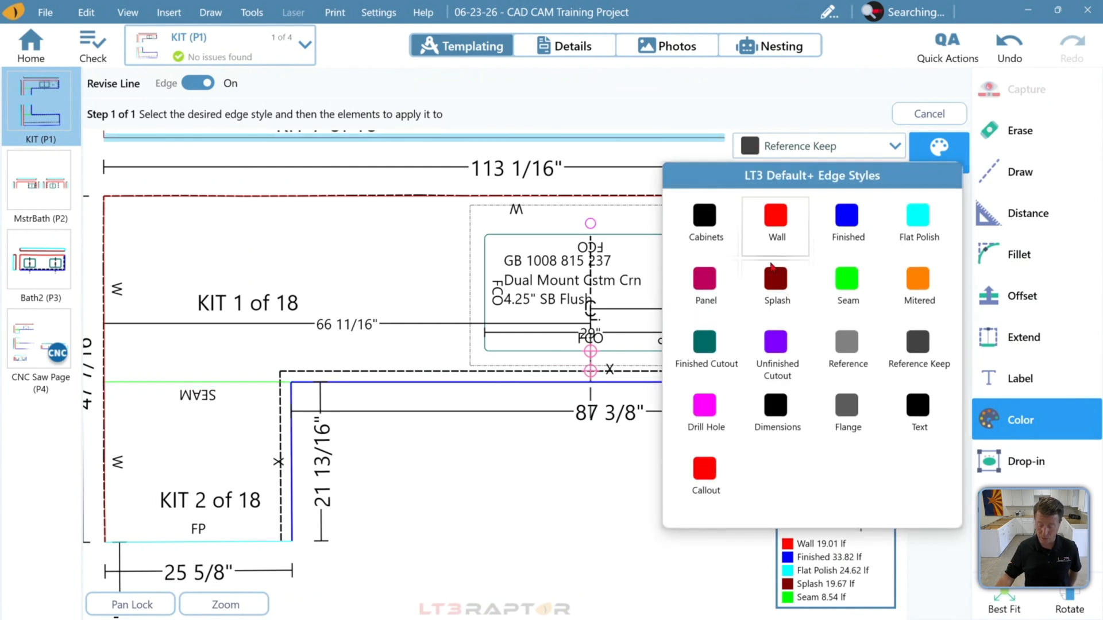
mouse_move(772, 619)
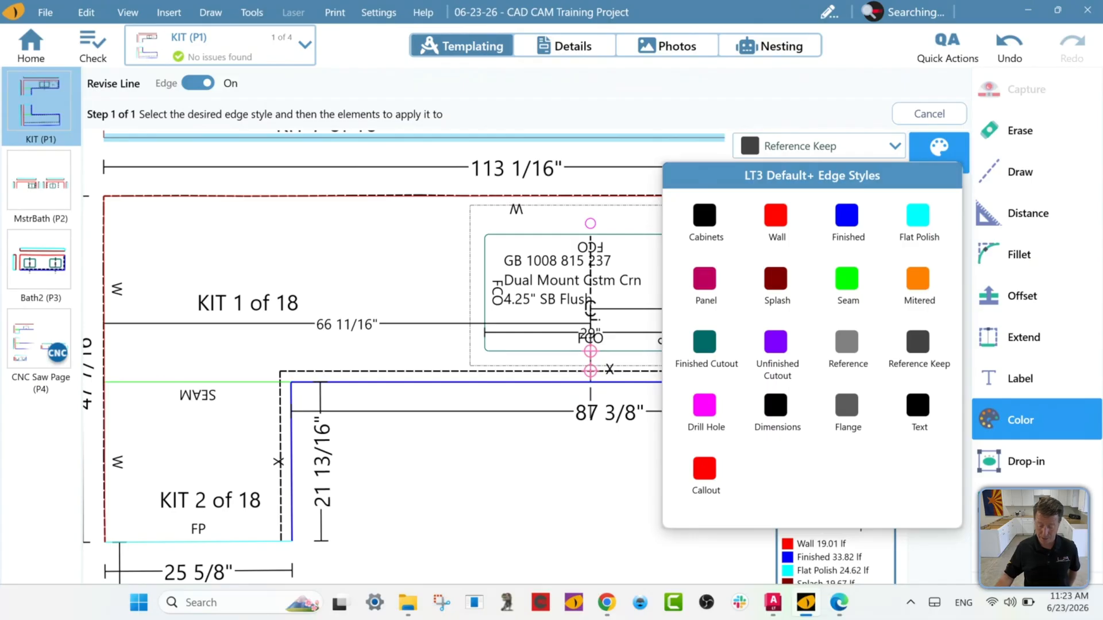
mouse_move(608, 607)
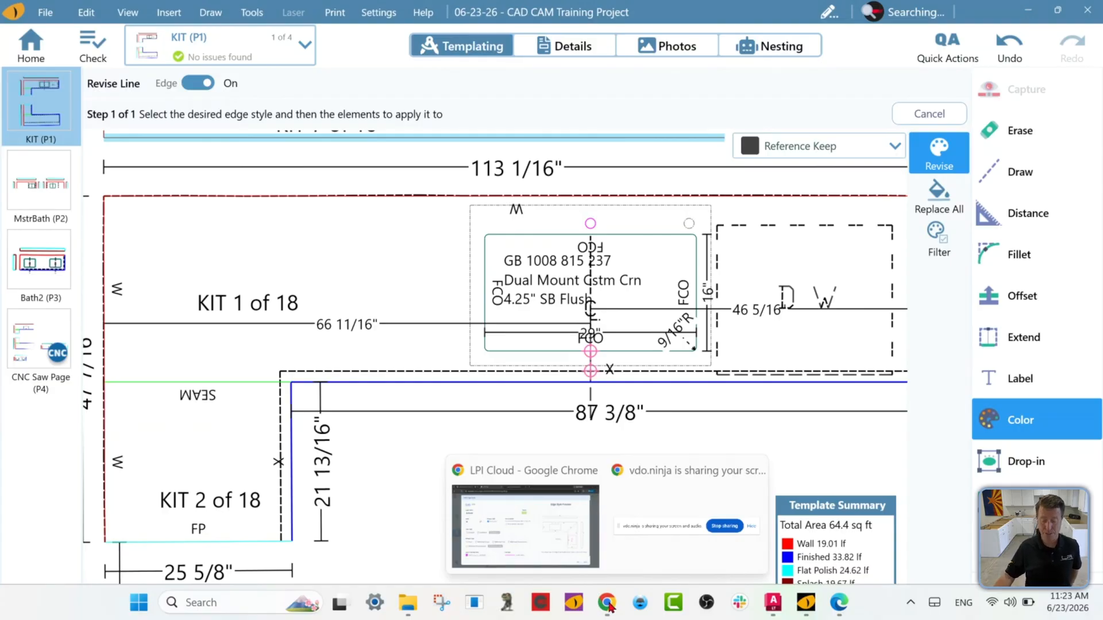
Switch to LPI Cloud in Chrome and set the new Bullnose edge style's layer type to Finished
left_click(526, 519)
left_click(227, 355)
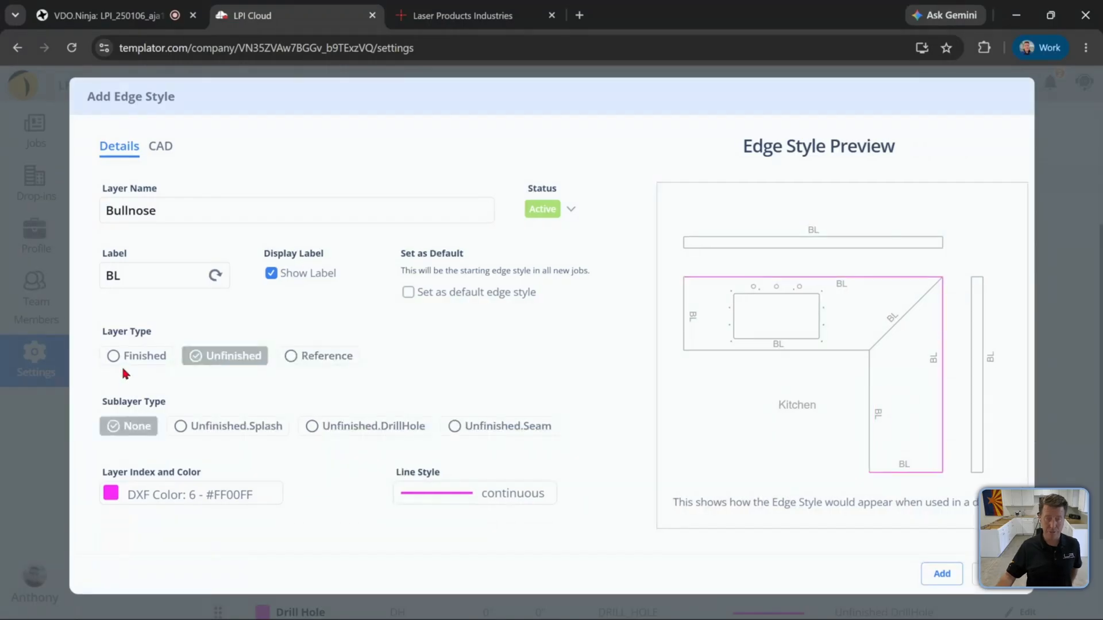
left_click(133, 356)
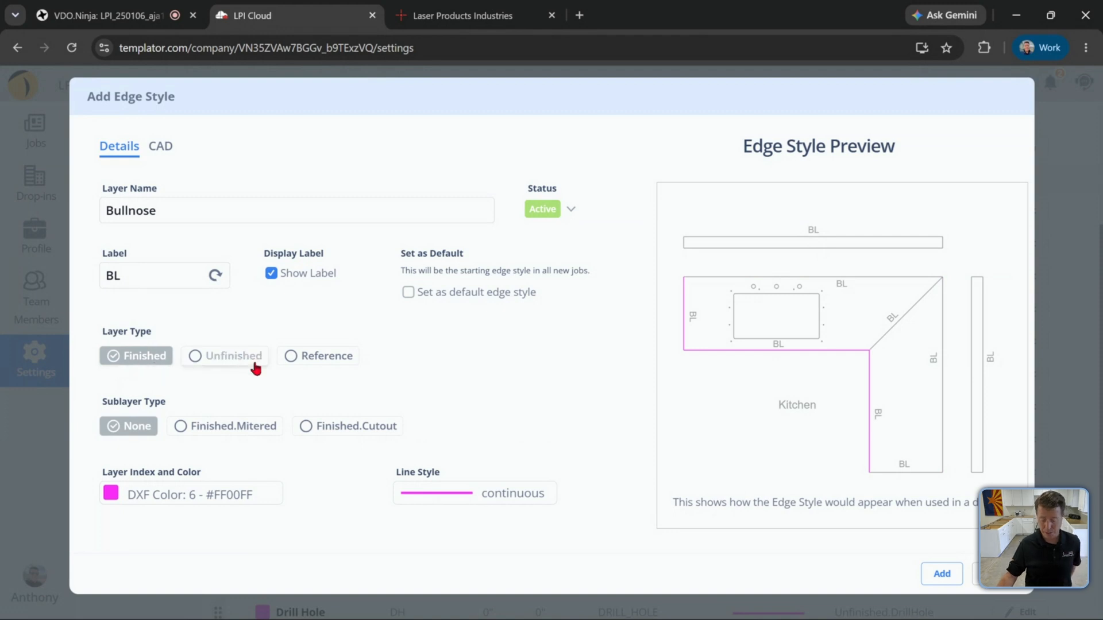
Review the Bullnose layer color palette and CAD export settings, then add the new edge style
left_click(217, 505)
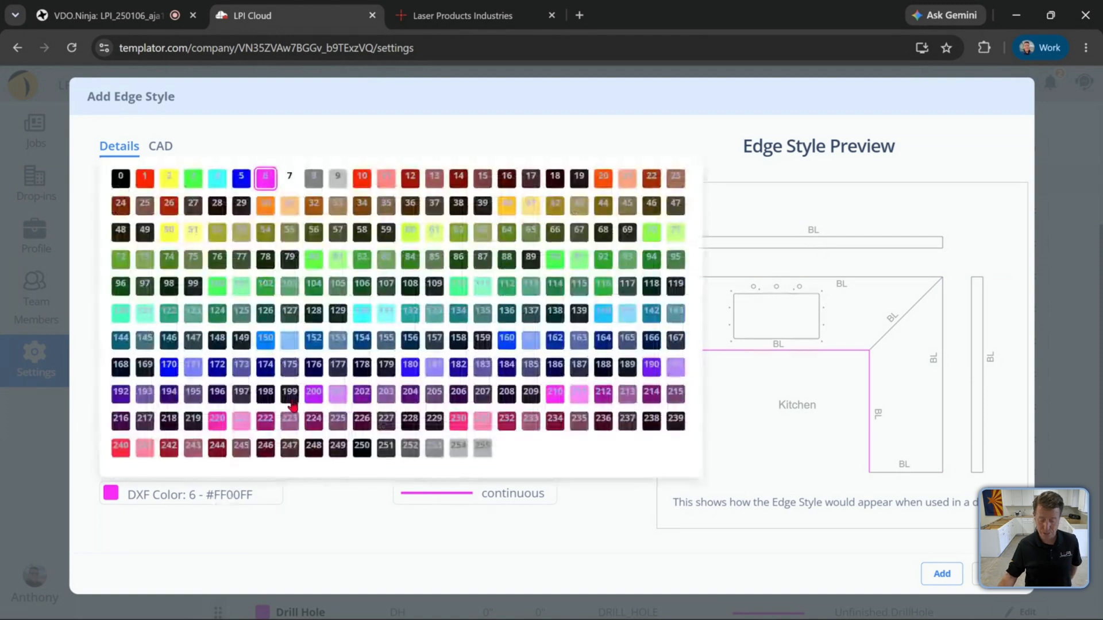
left_click(275, 515)
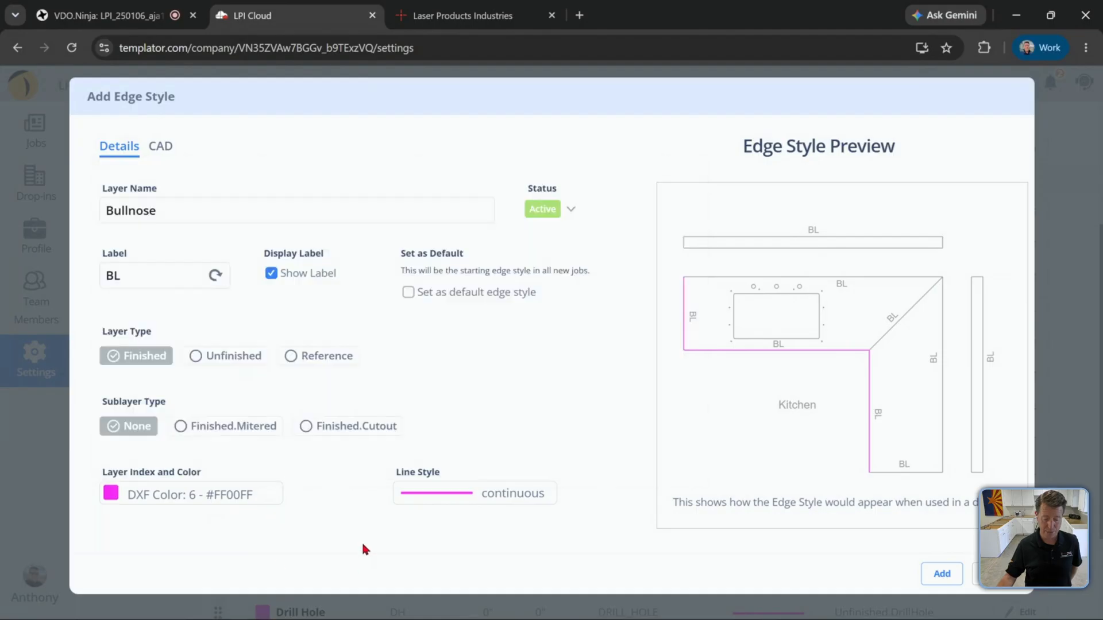
left_click(161, 147)
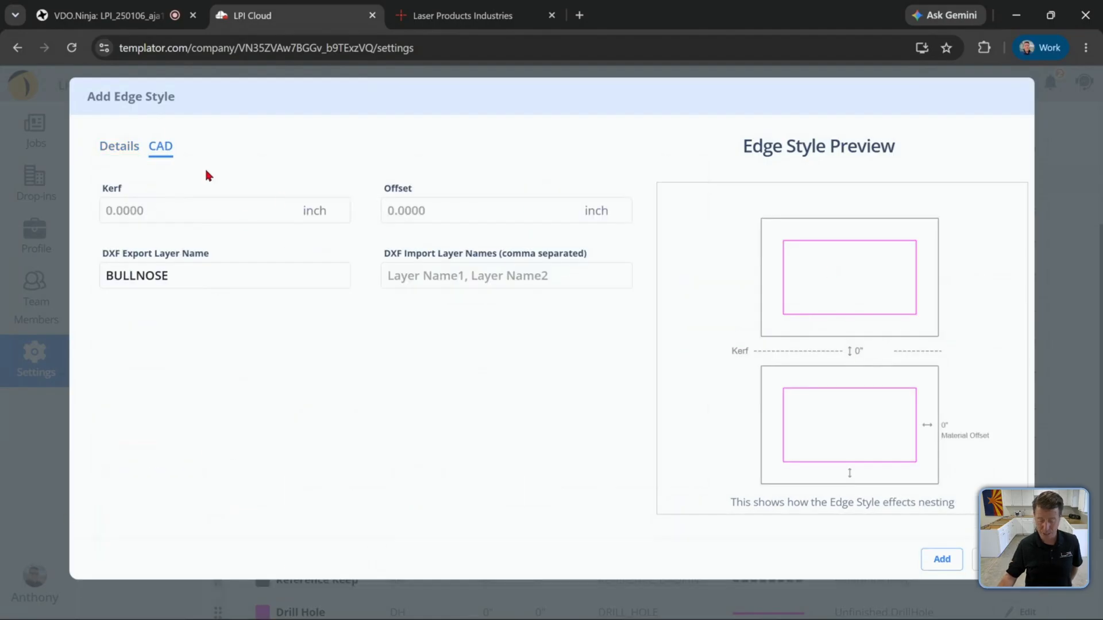
left_click(121, 149)
left_click(941, 573)
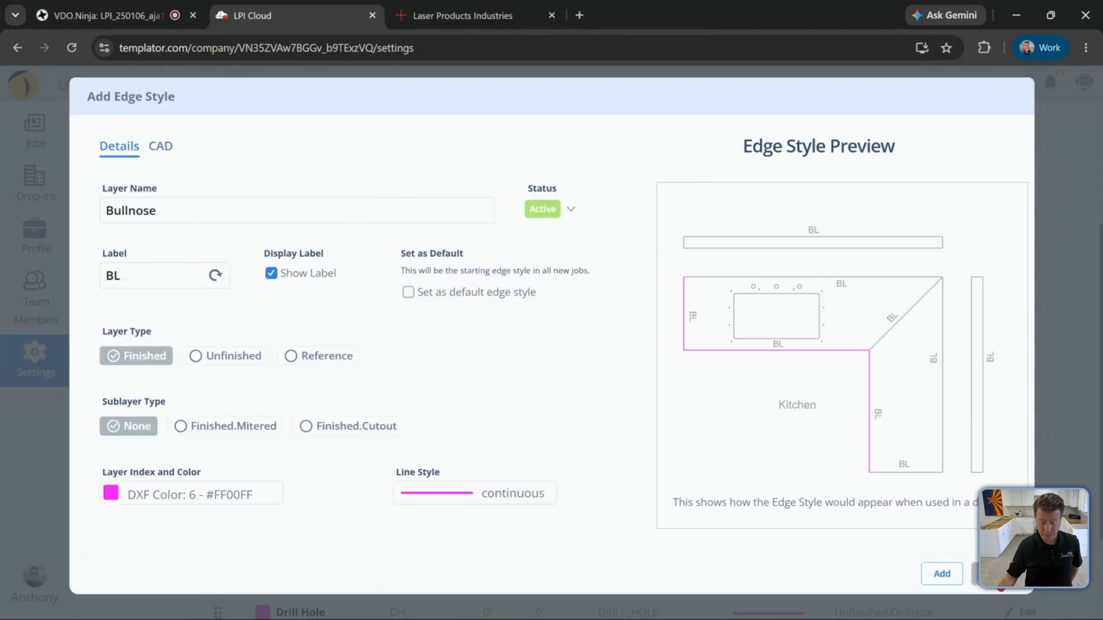